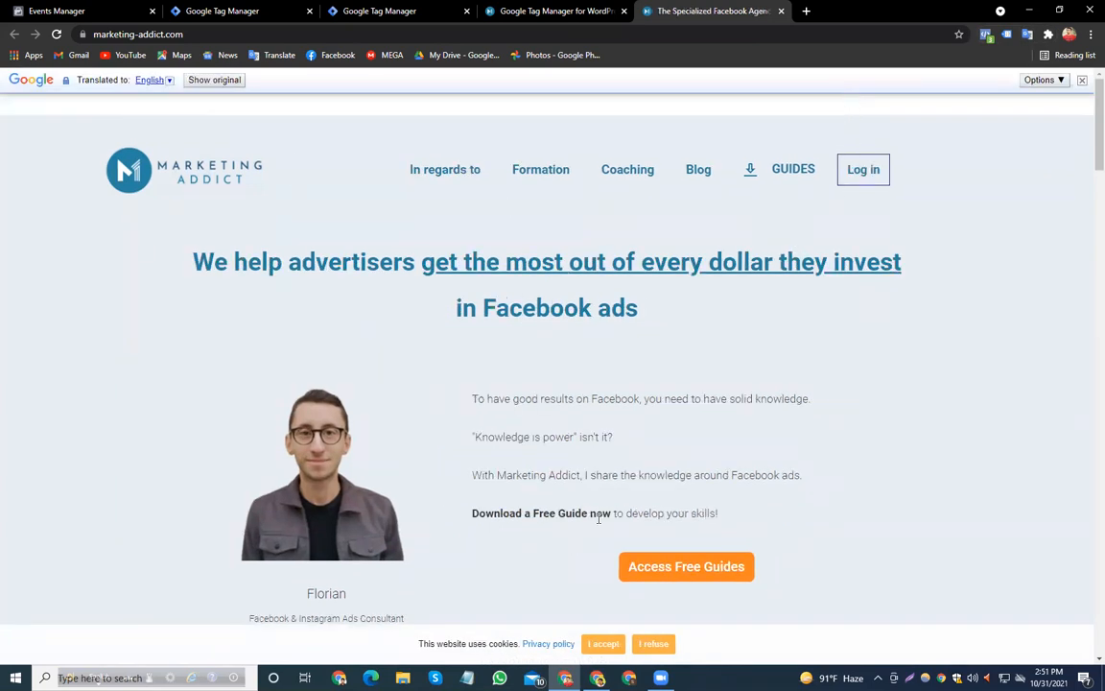
Look through the Marketing Addict home page, from the header down to the customer testimonials
scroll(598, 518, down, 3)
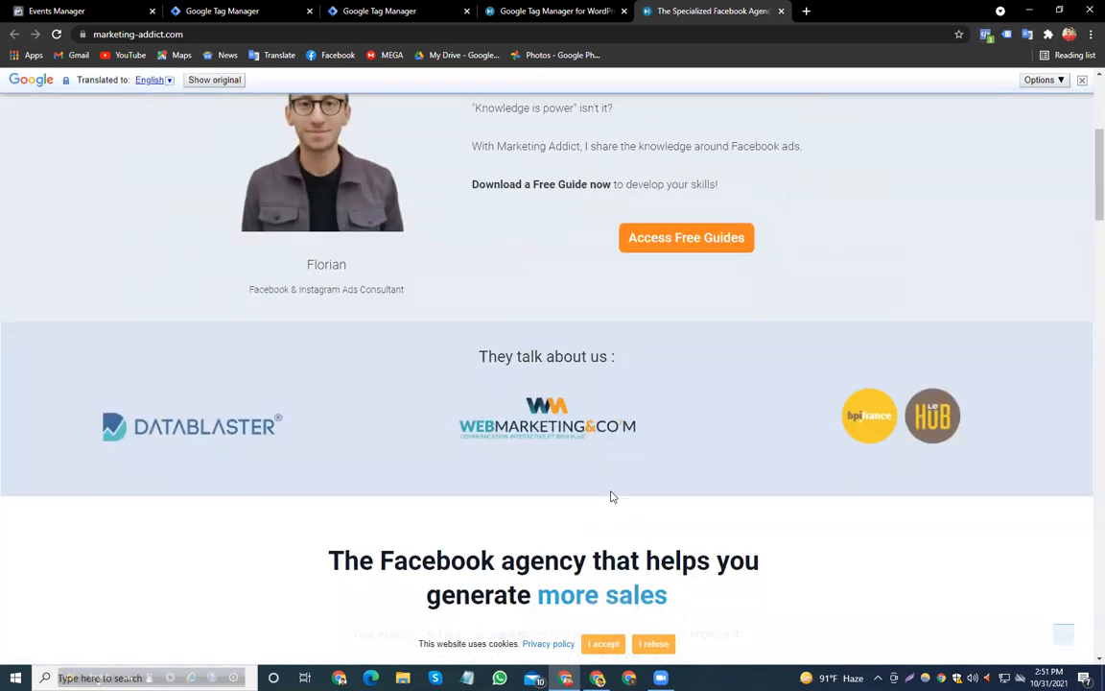
scroll(614, 493, down, 5)
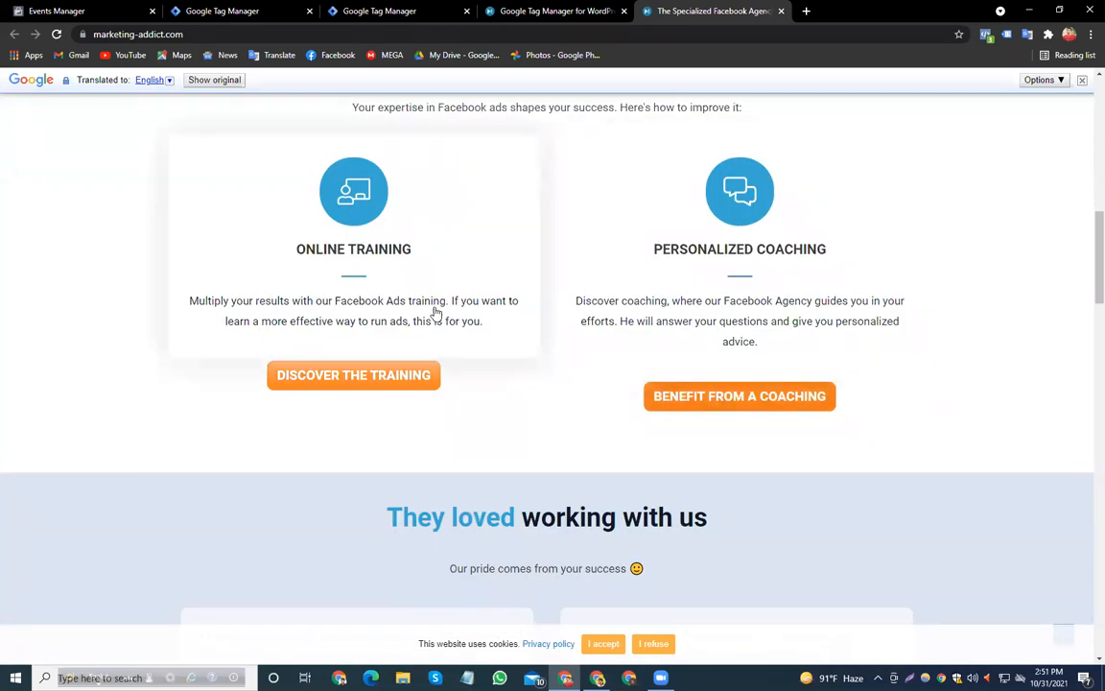
scroll(473, 363, down, 6)
scroll(474, 363, up, 15)
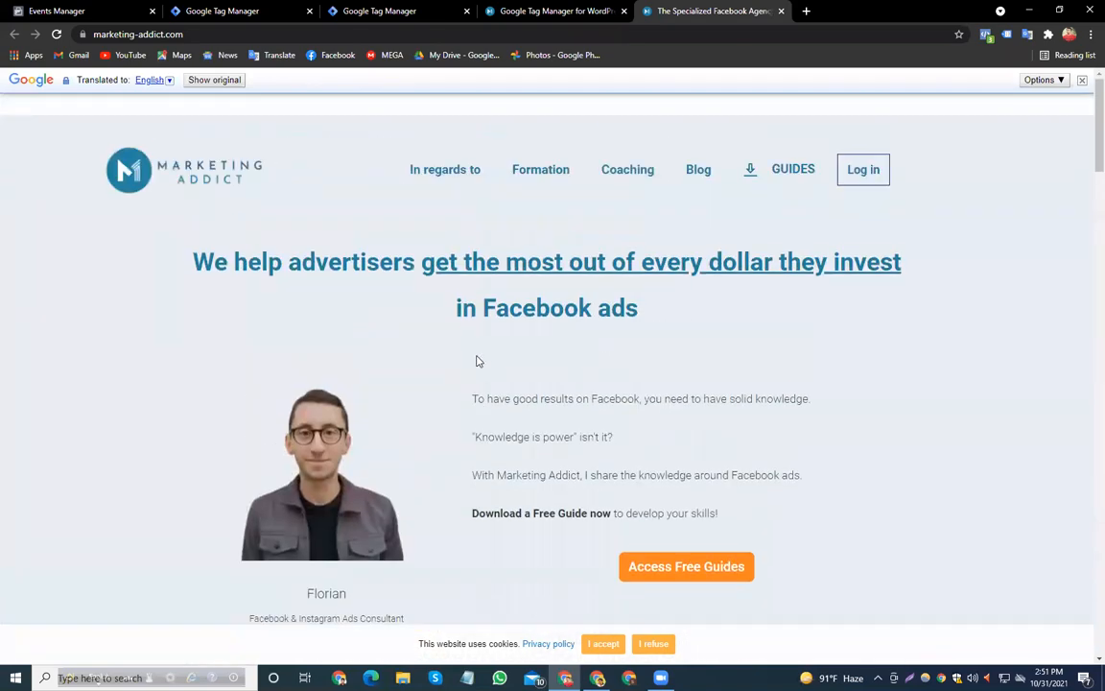
scroll(477, 361, down, 14)
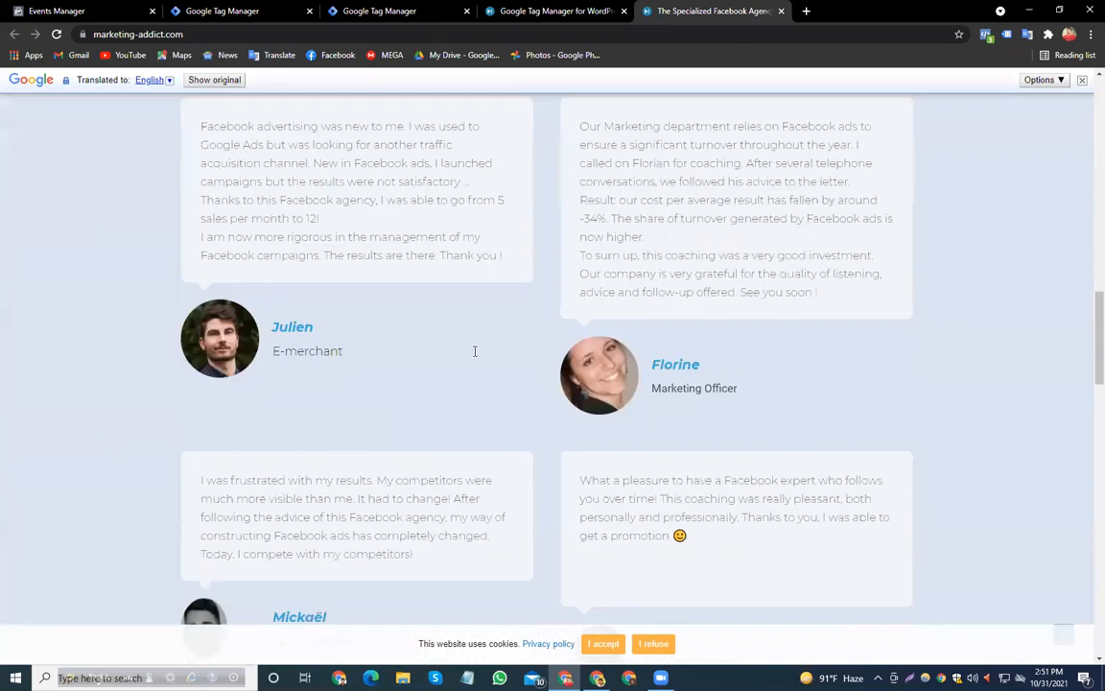
scroll(474, 351, down, 2)
Open Tracking.docx from Google Drive, close the Drive page, and review the specific tracking events tables
click(806, 10)
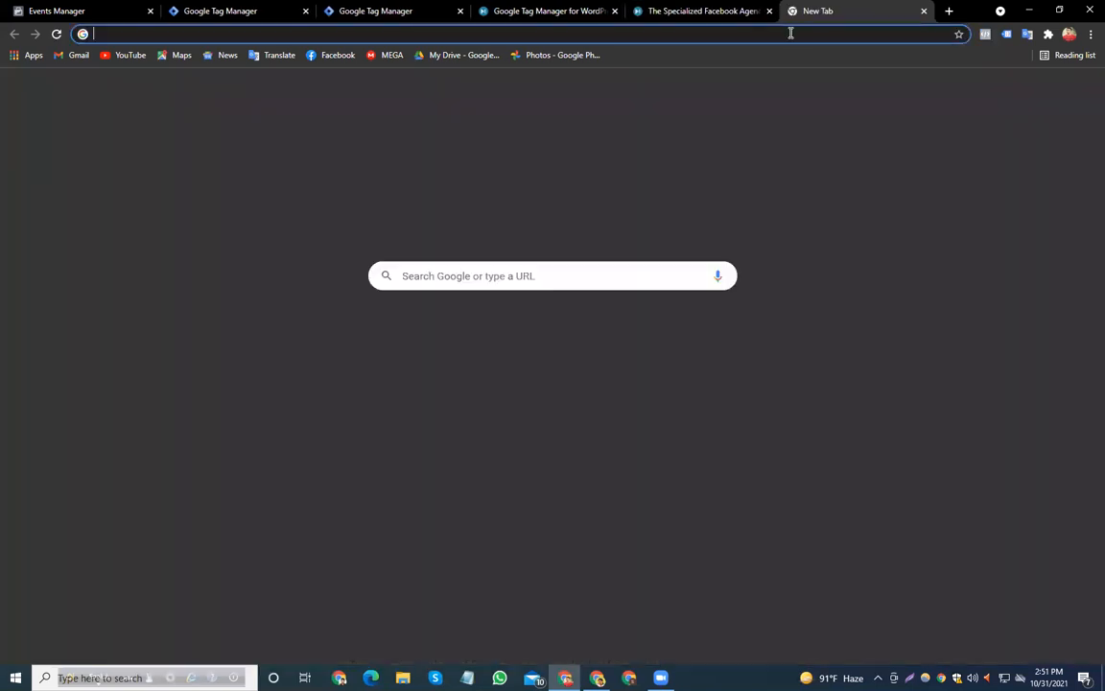
click(791, 33)
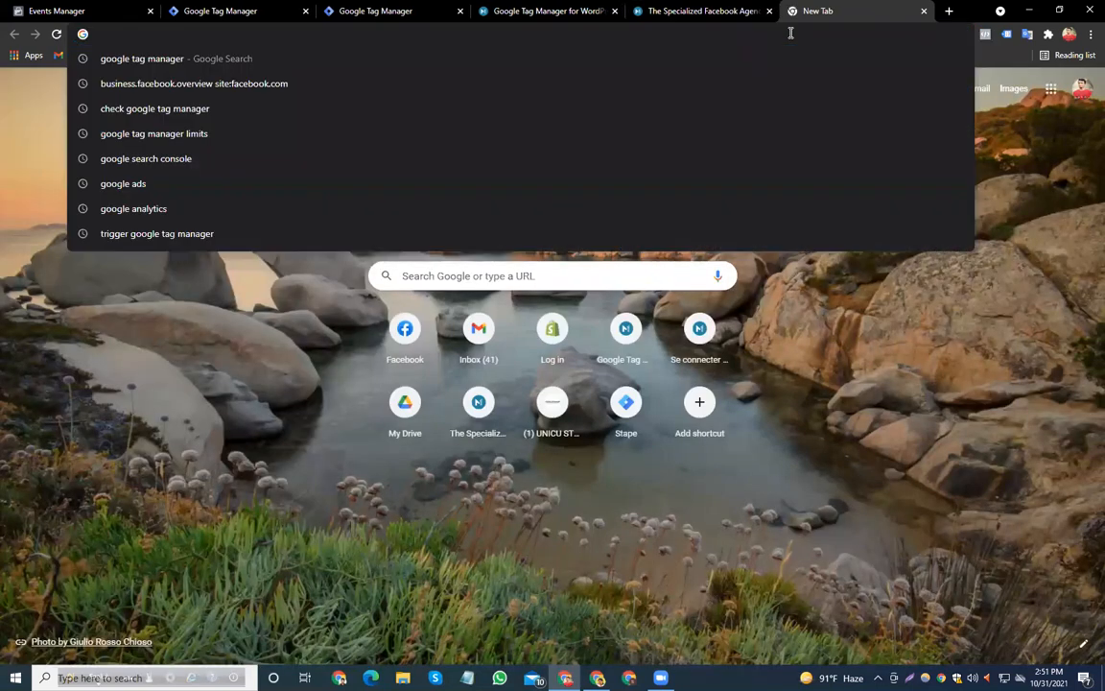
text(my dr)
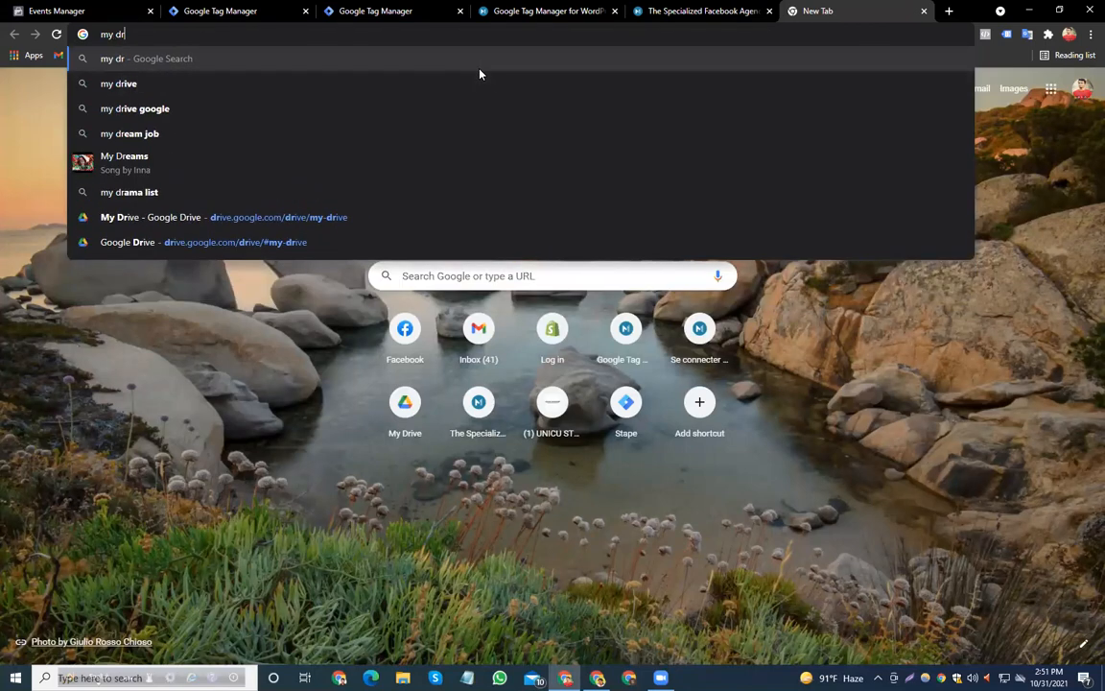
click(387, 230)
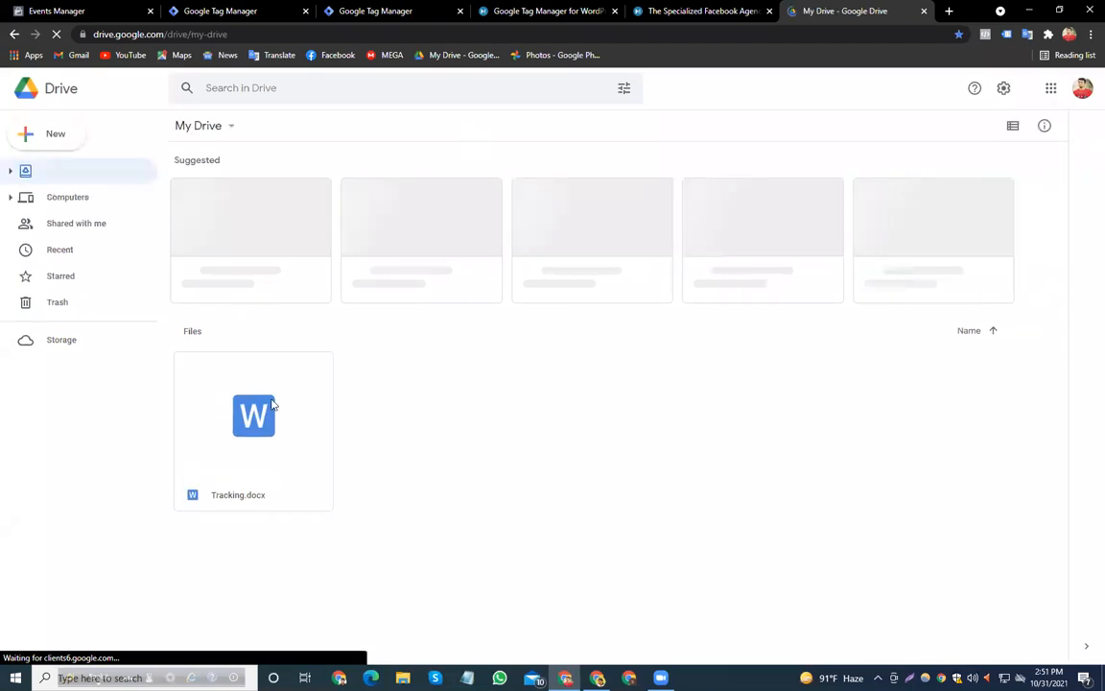
double_click(273, 403)
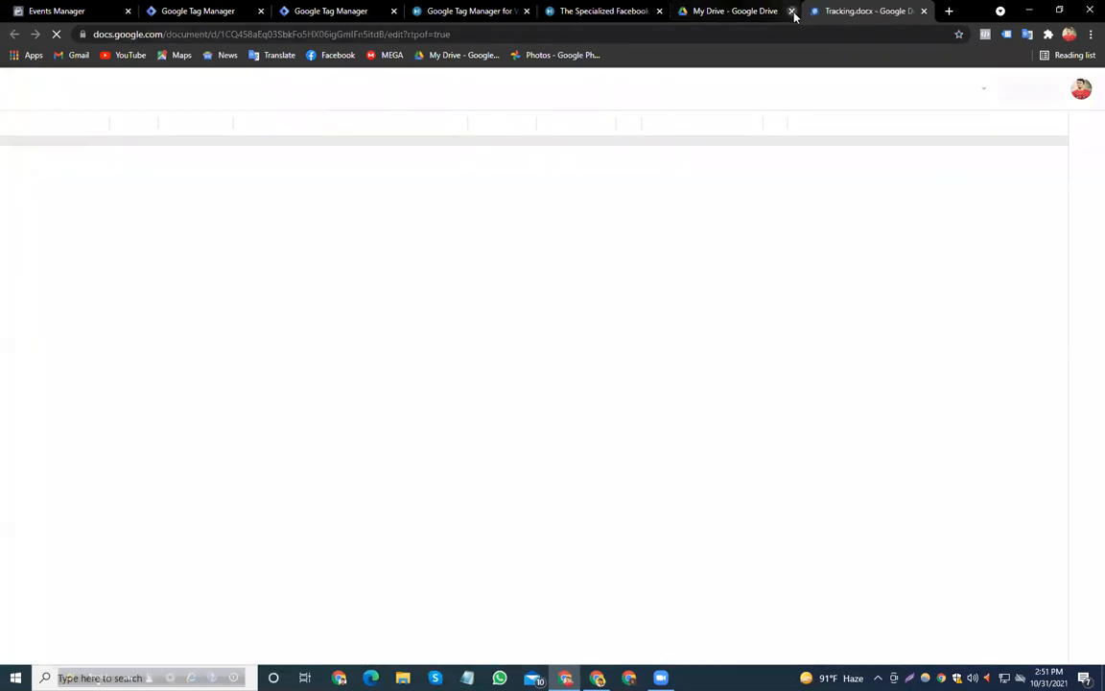
click(791, 10)
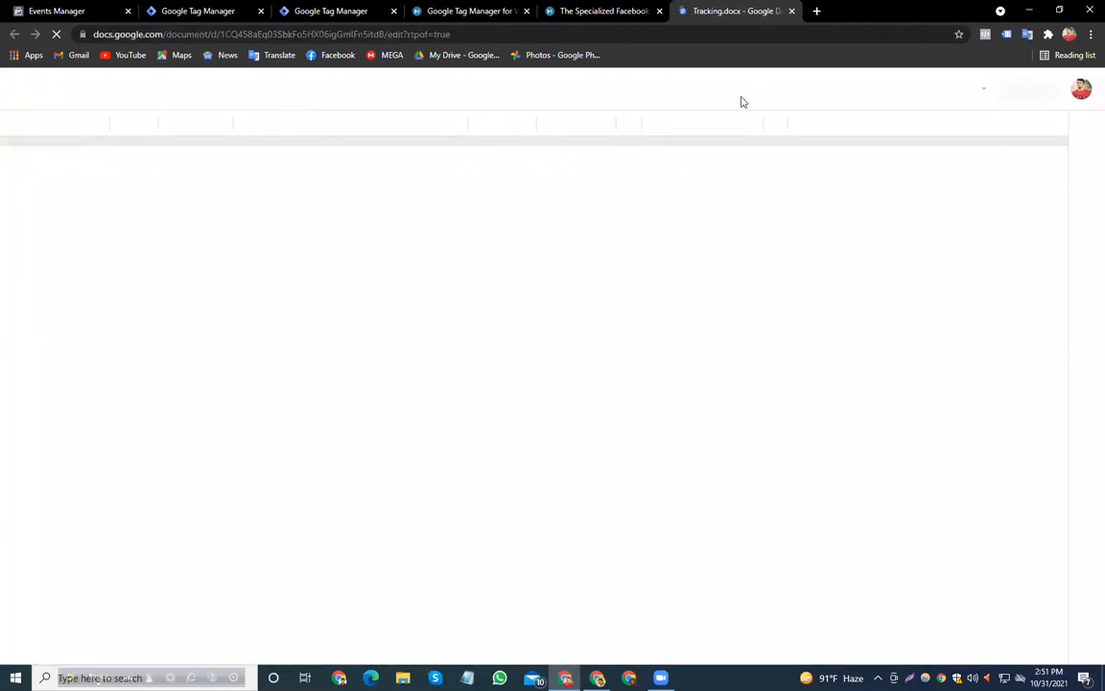
scroll(642, 443, down, 3)
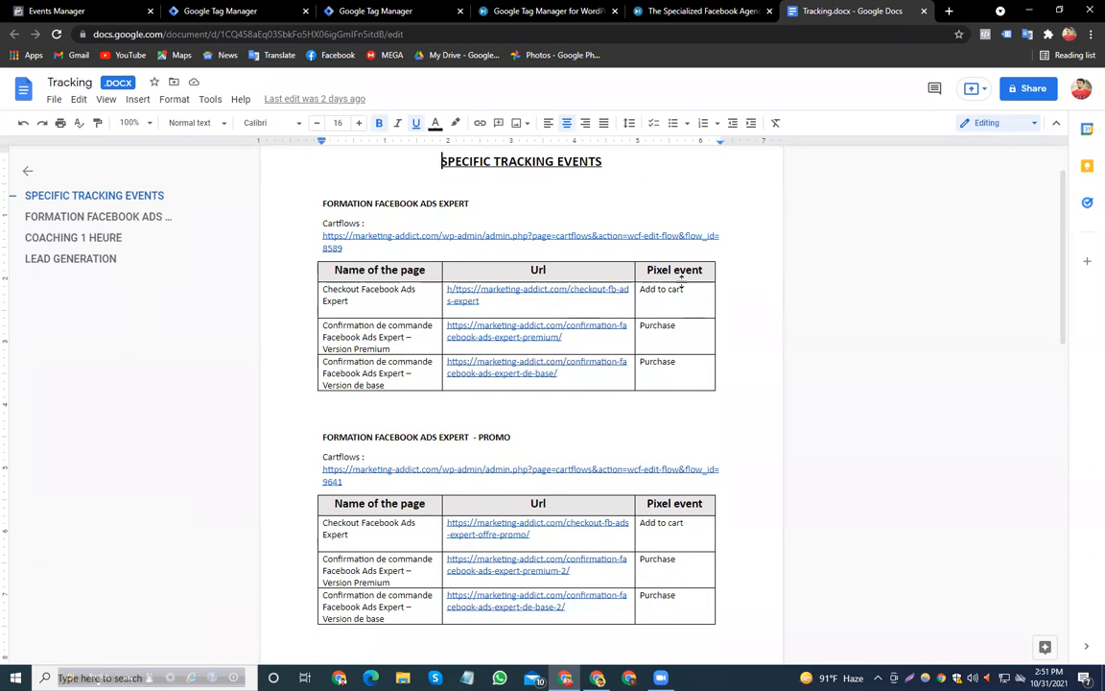
Return to the Marketing Addict site, open the Formation page, and look through the Facebook Ads Expert sales page
click(695, 11)
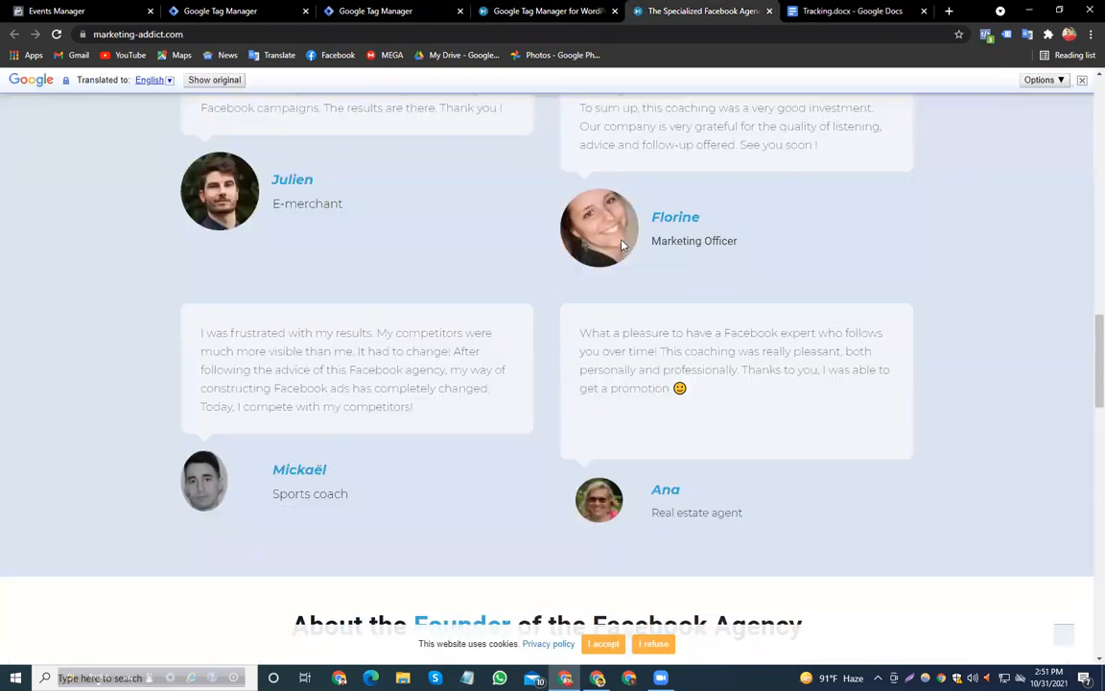
scroll(620, 249, up, 15)
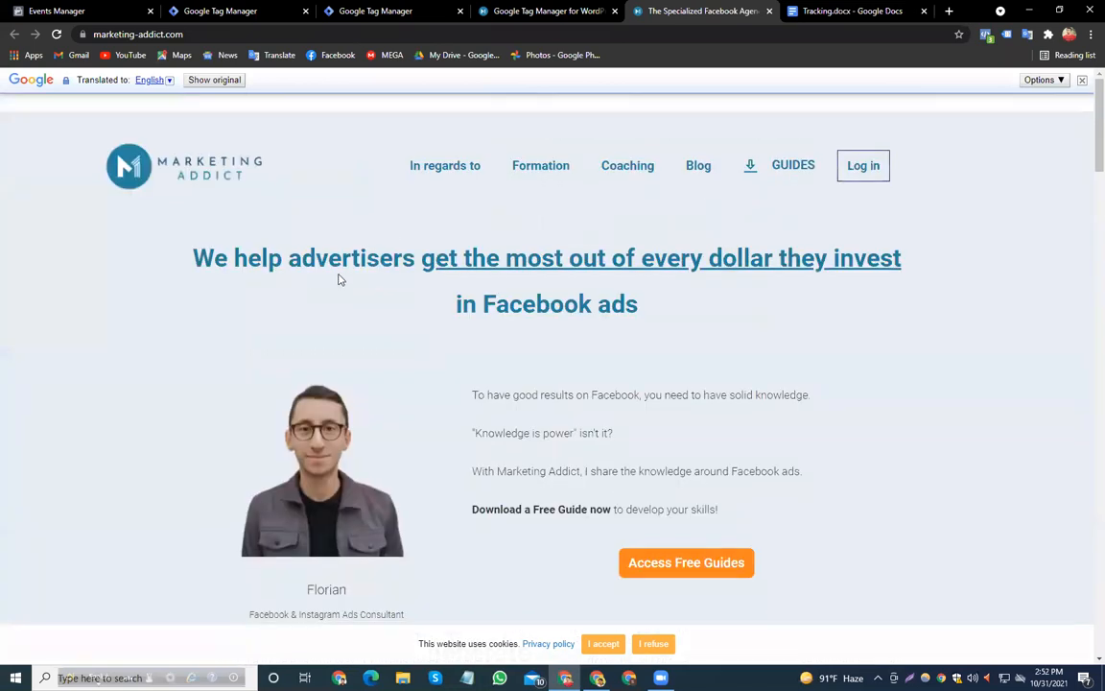
scroll(739, 510, down, 1)
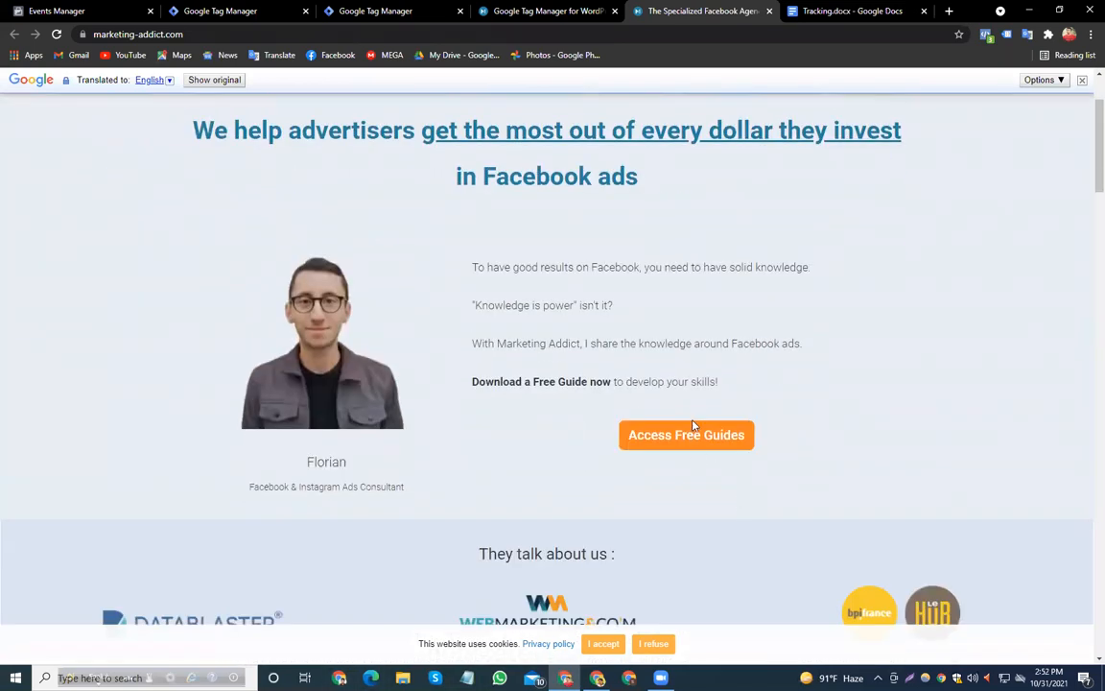
scroll(468, 174, up, 1)
click(562, 179)
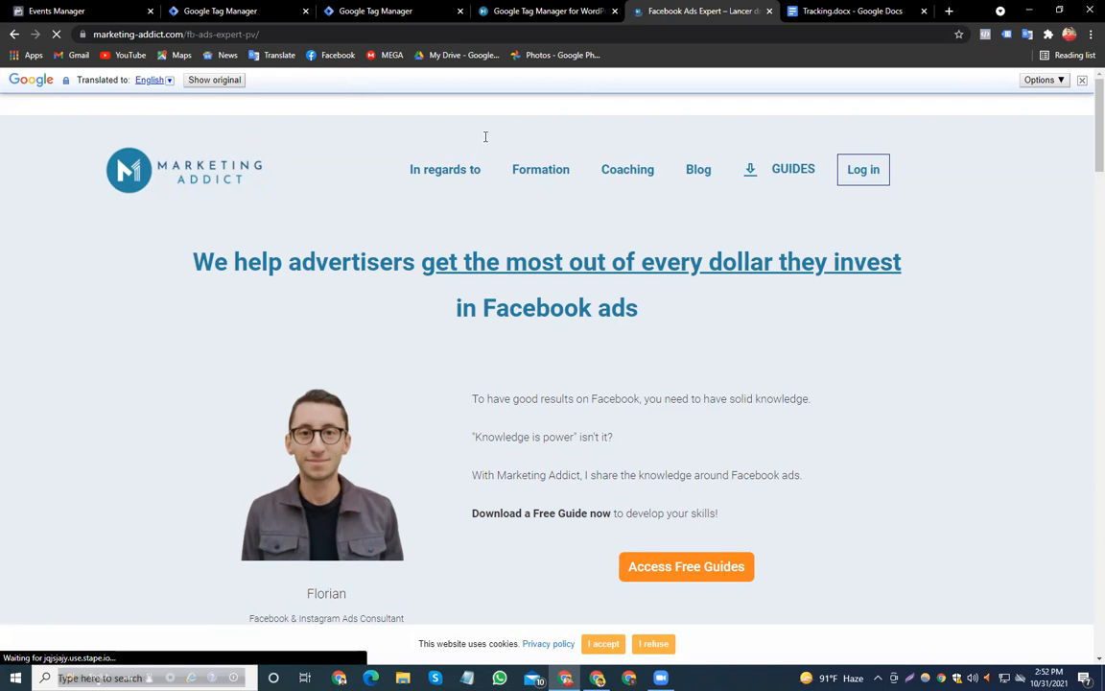
scroll(645, 398, down, 5)
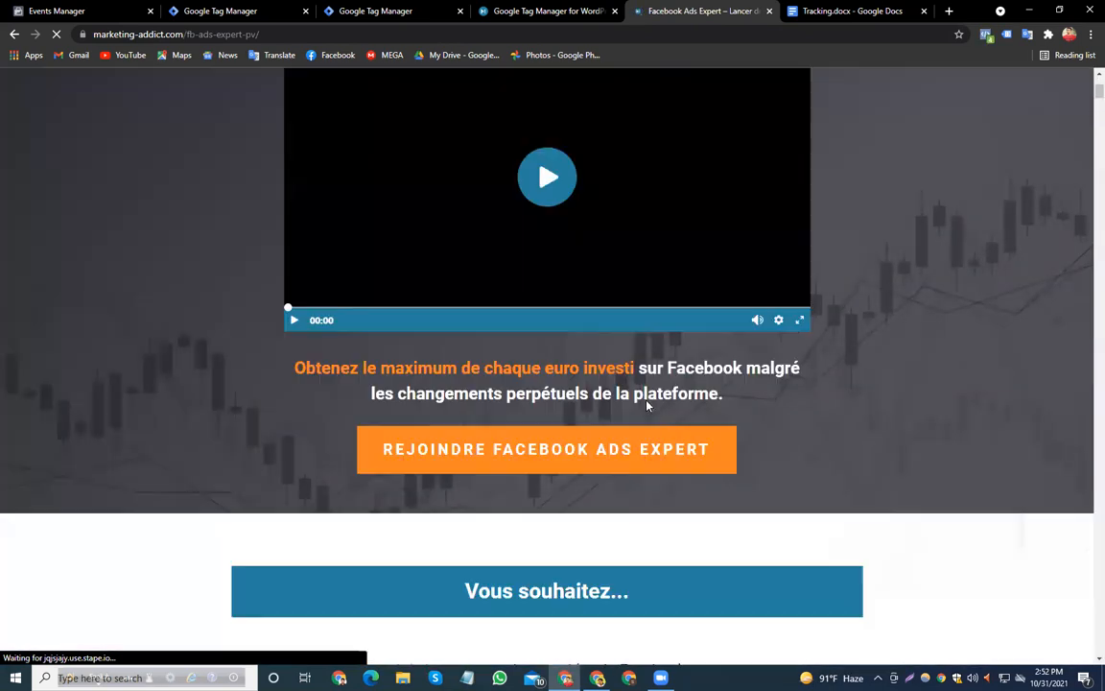
scroll(646, 400, down, 7)
scroll(646, 399, up, 5)
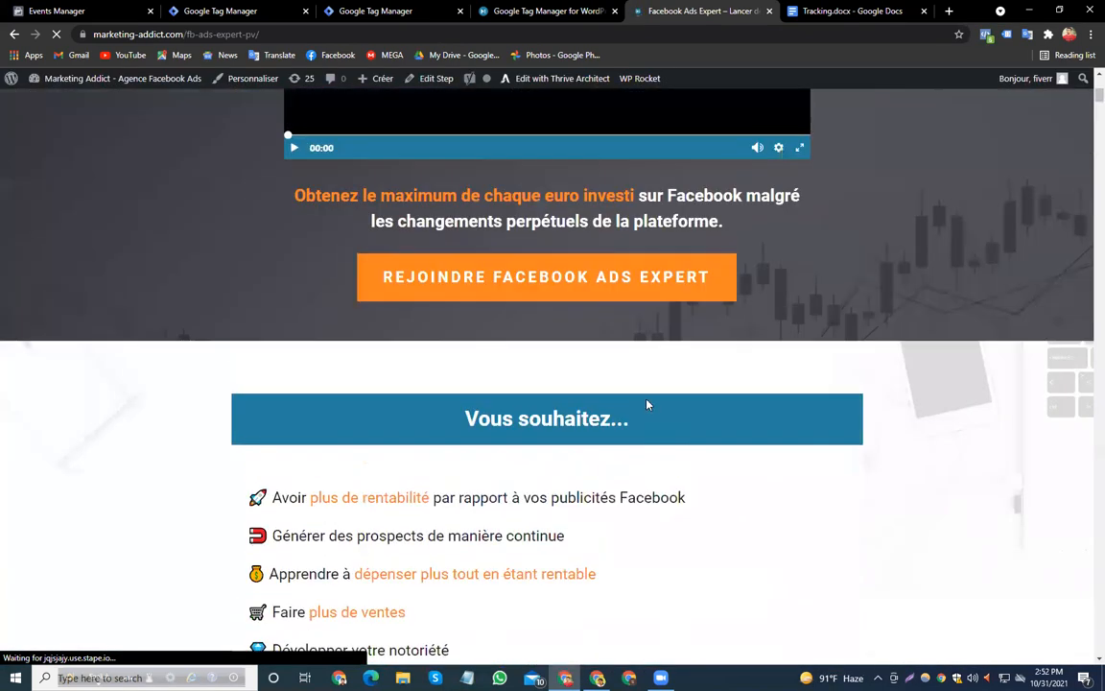
Try the Rejoindre Facebook Ads Expert link, and go back to the site's home page
click(648, 286)
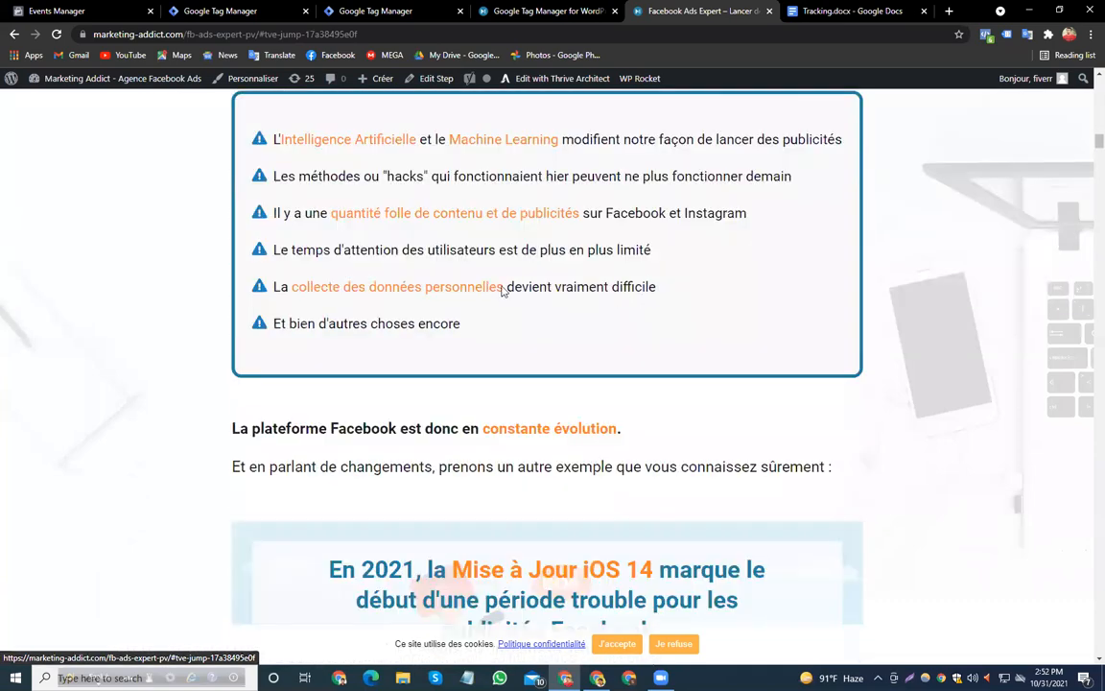
scroll(446, 245, up, 10)
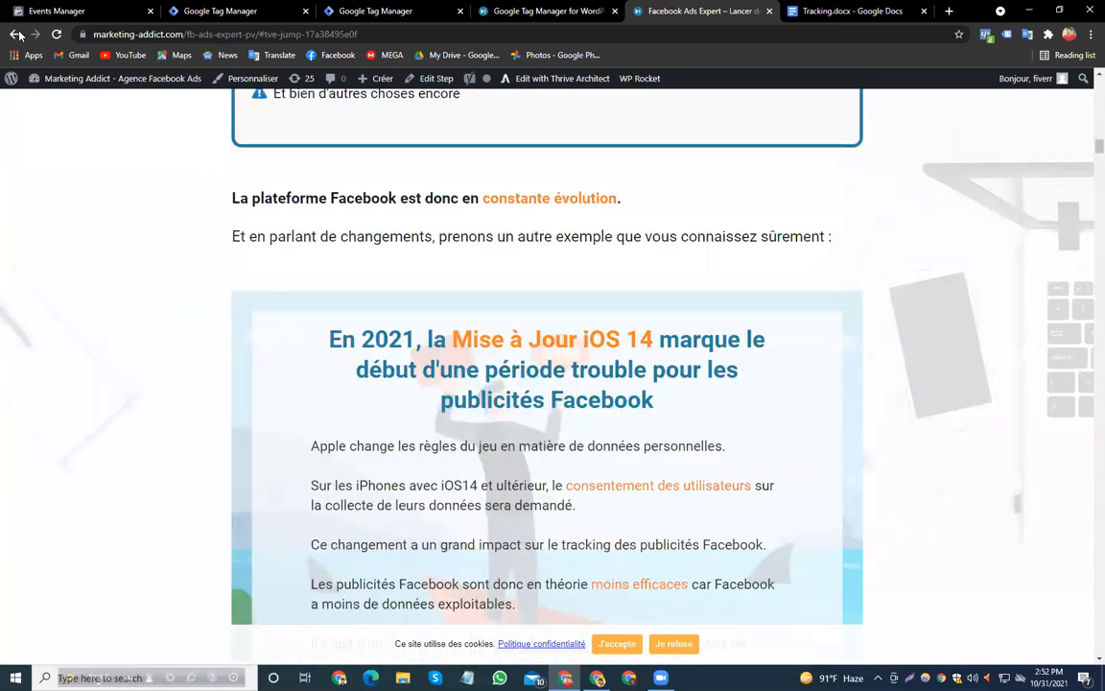
click(14, 34)
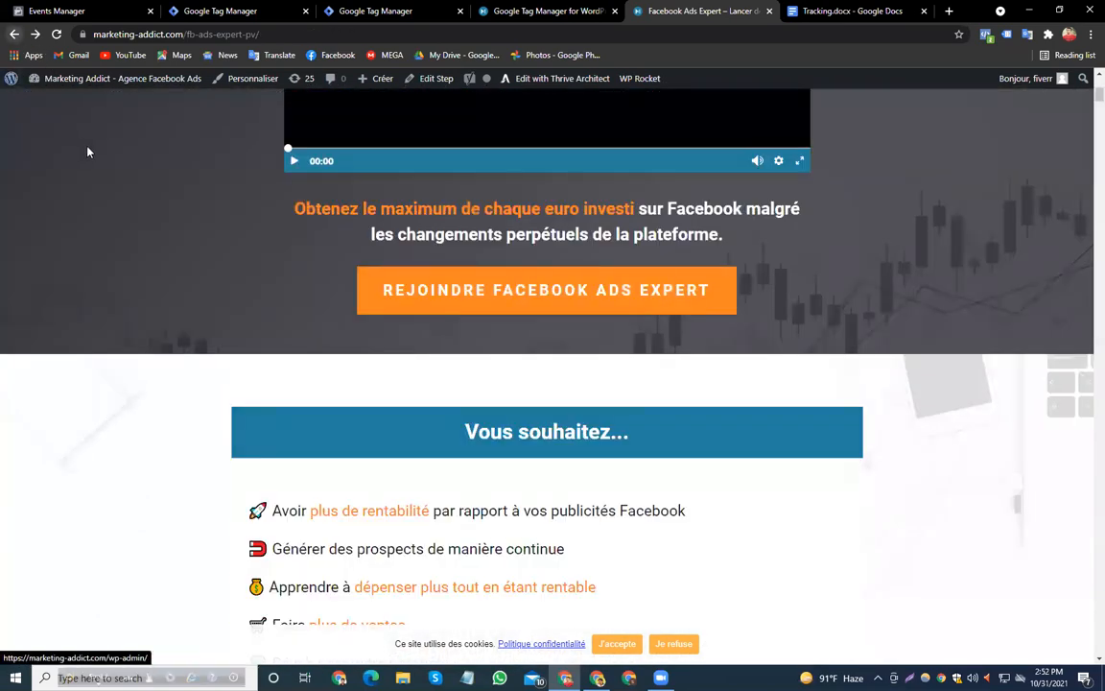
click(19, 36)
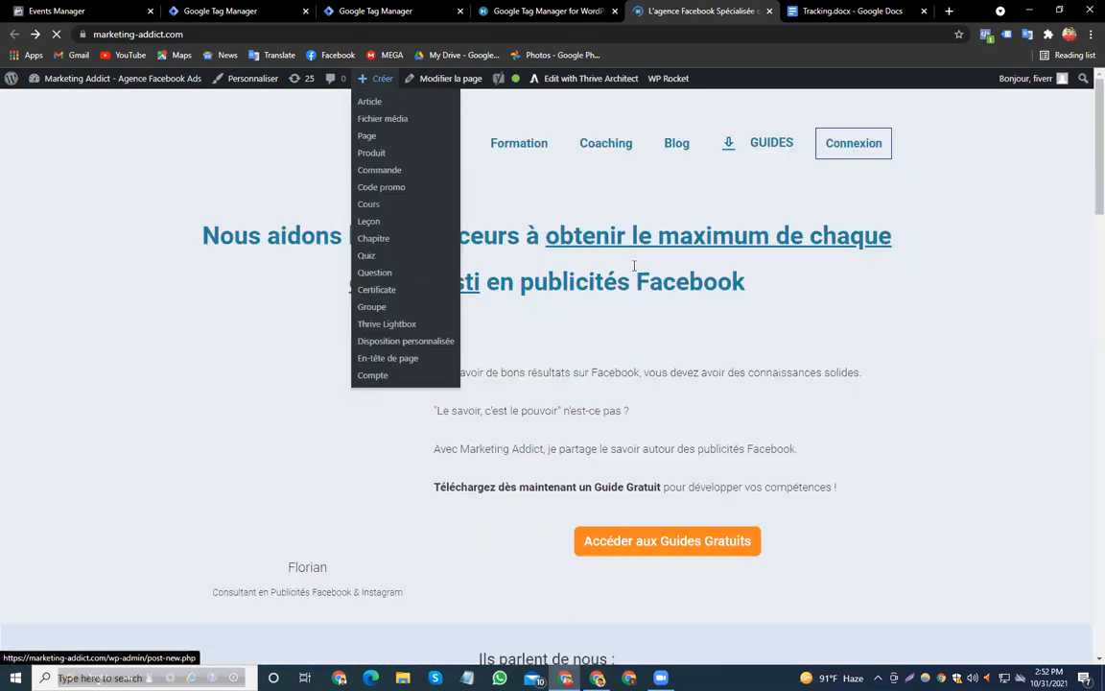
Open the one-hour coaching checkout from the Coaching page and inspect its events with Facebook Pixel Helper
click(595, 153)
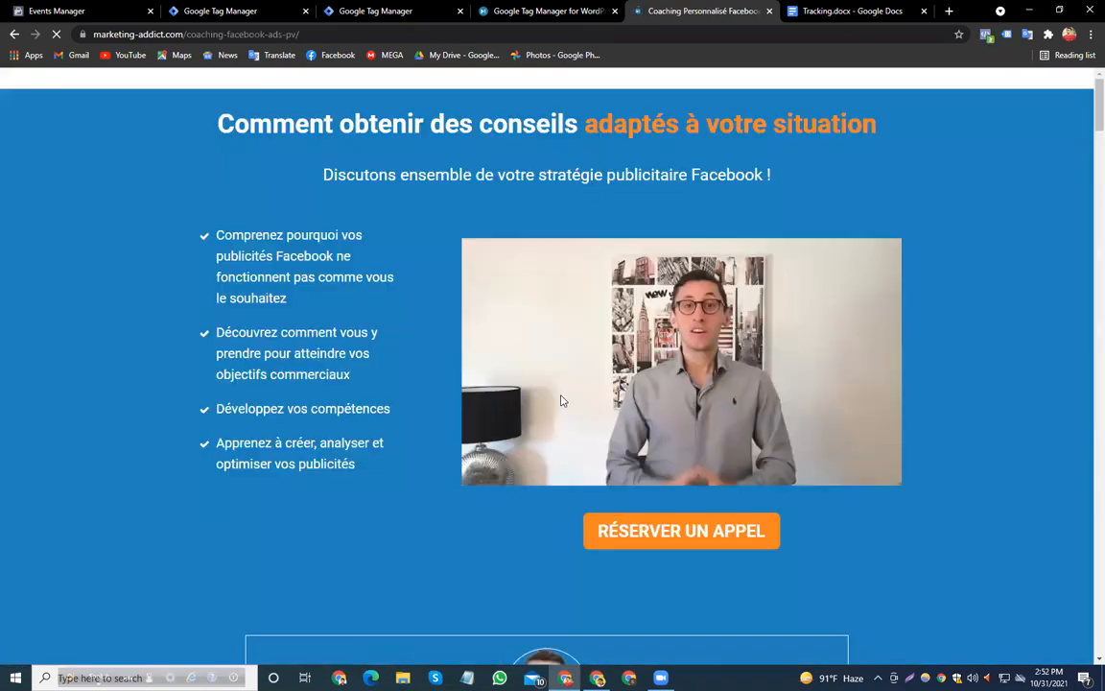
scroll(576, 384, down, 5)
click(693, 171)
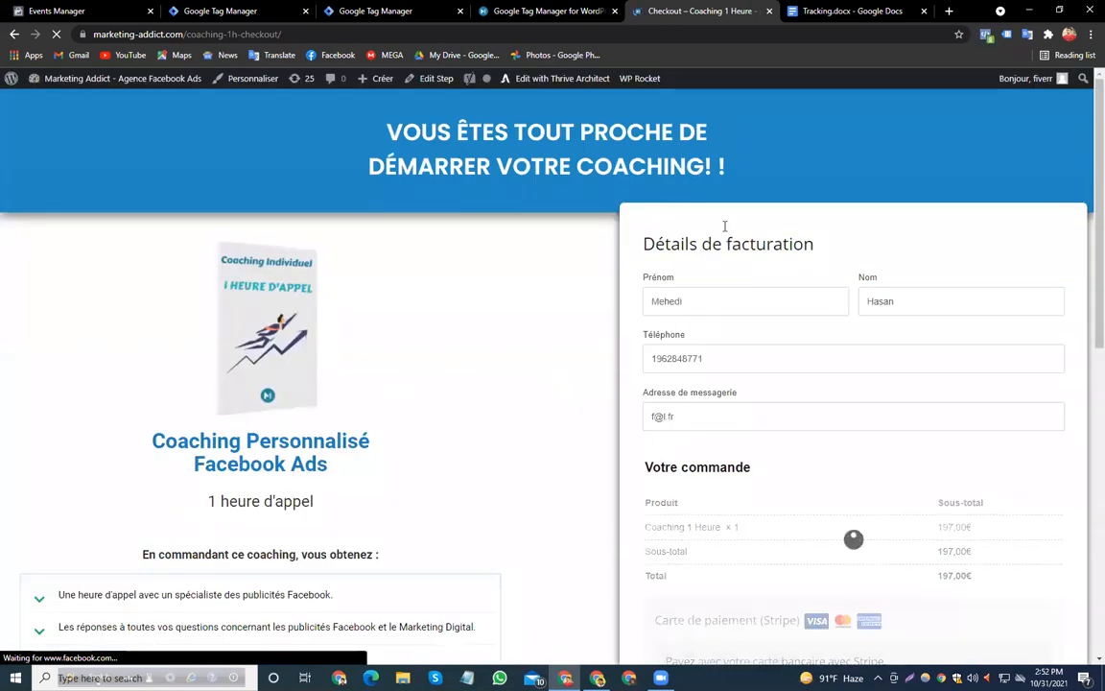
click(985, 35)
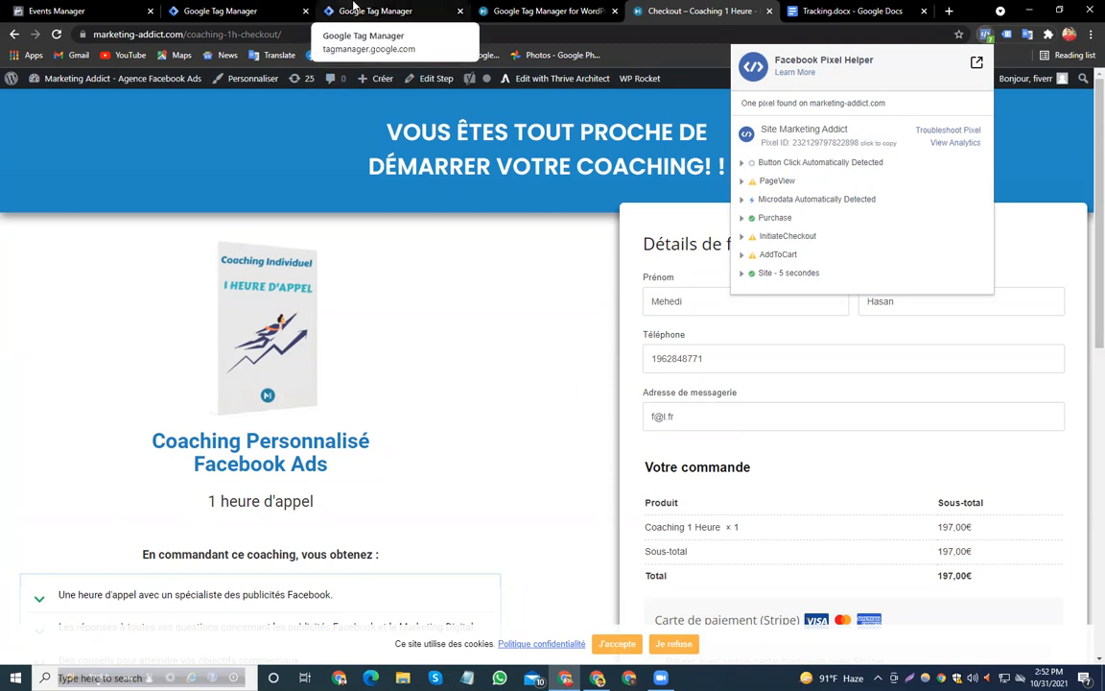
click(353, 10)
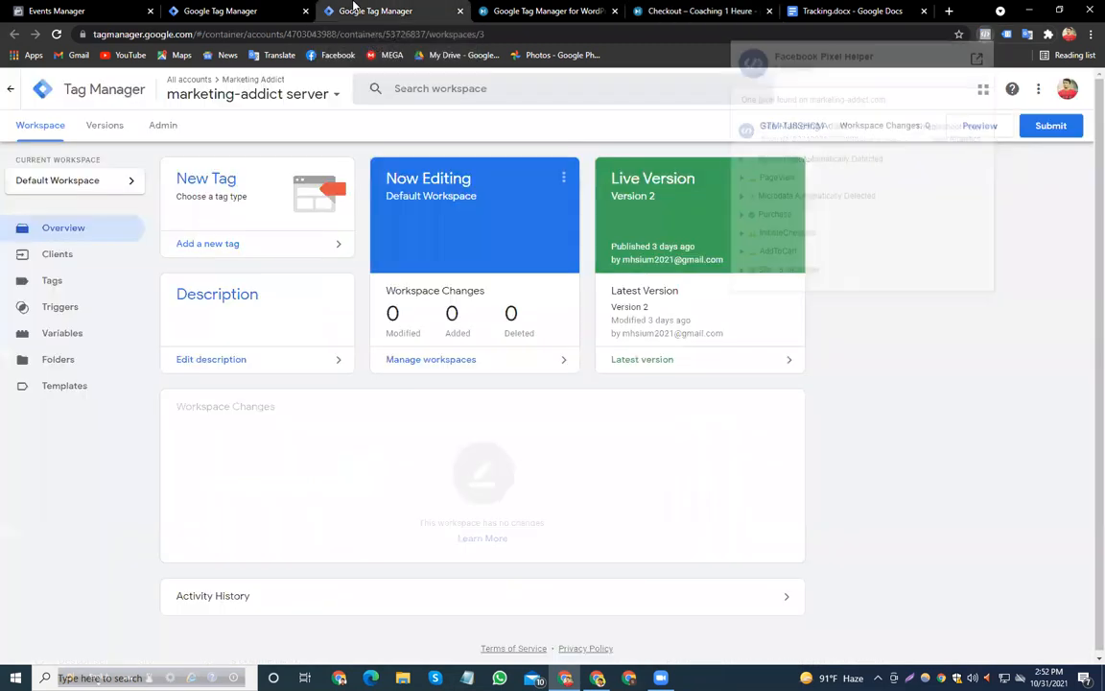
click(266, 14)
click(100, 265)
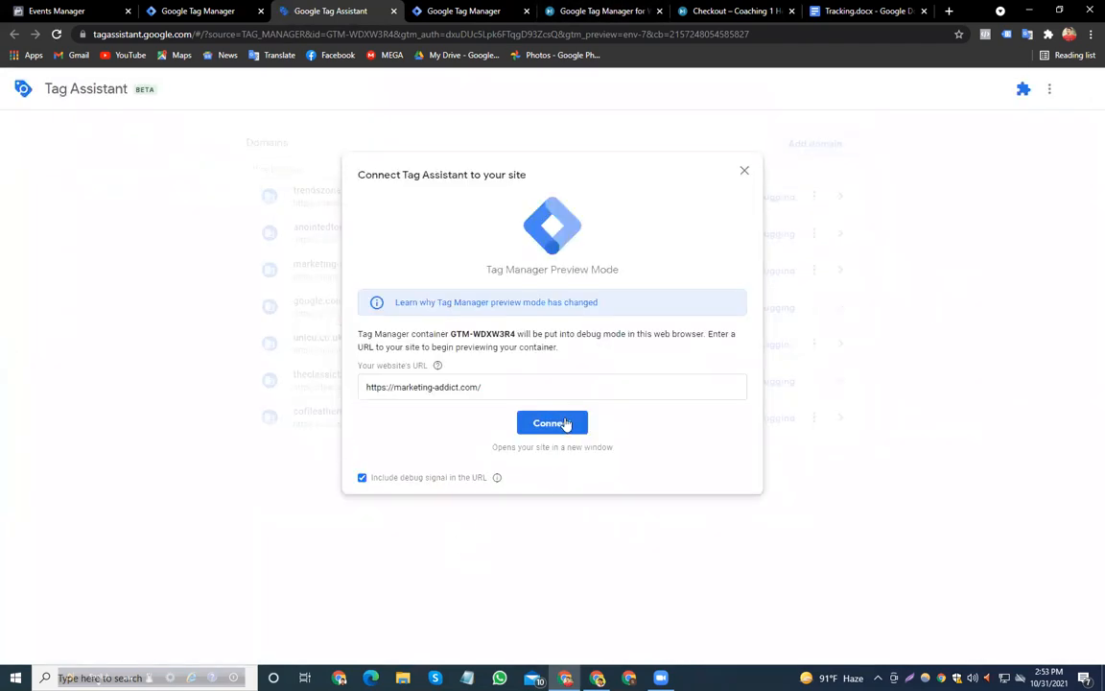
click(566, 426)
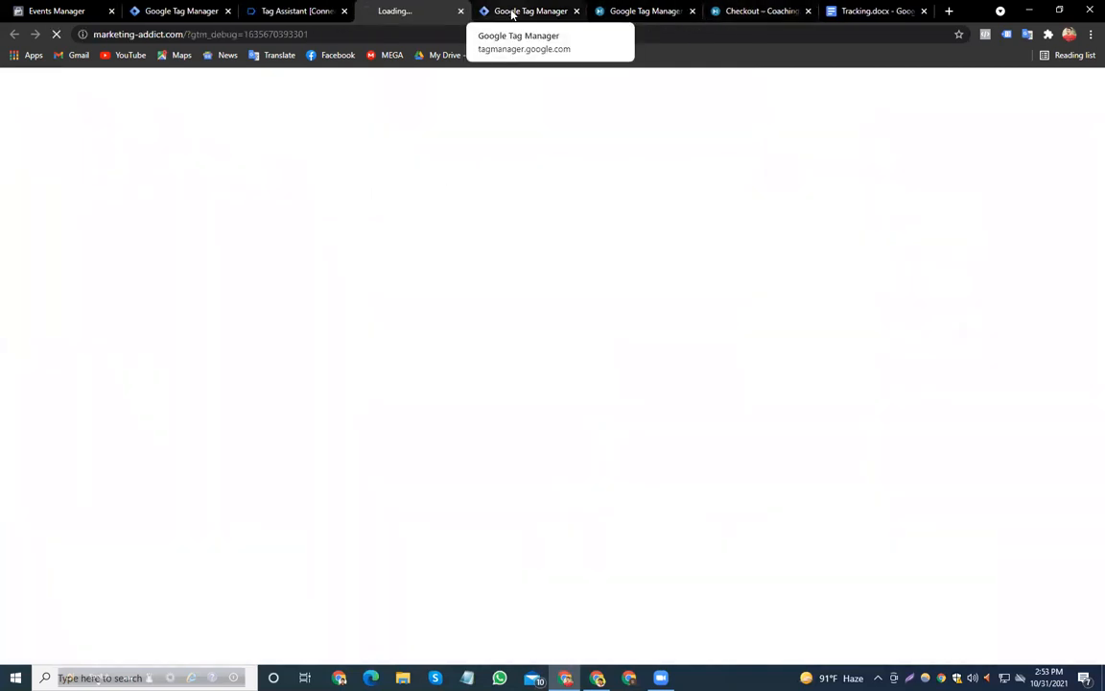
click(523, 11)
click(967, 131)
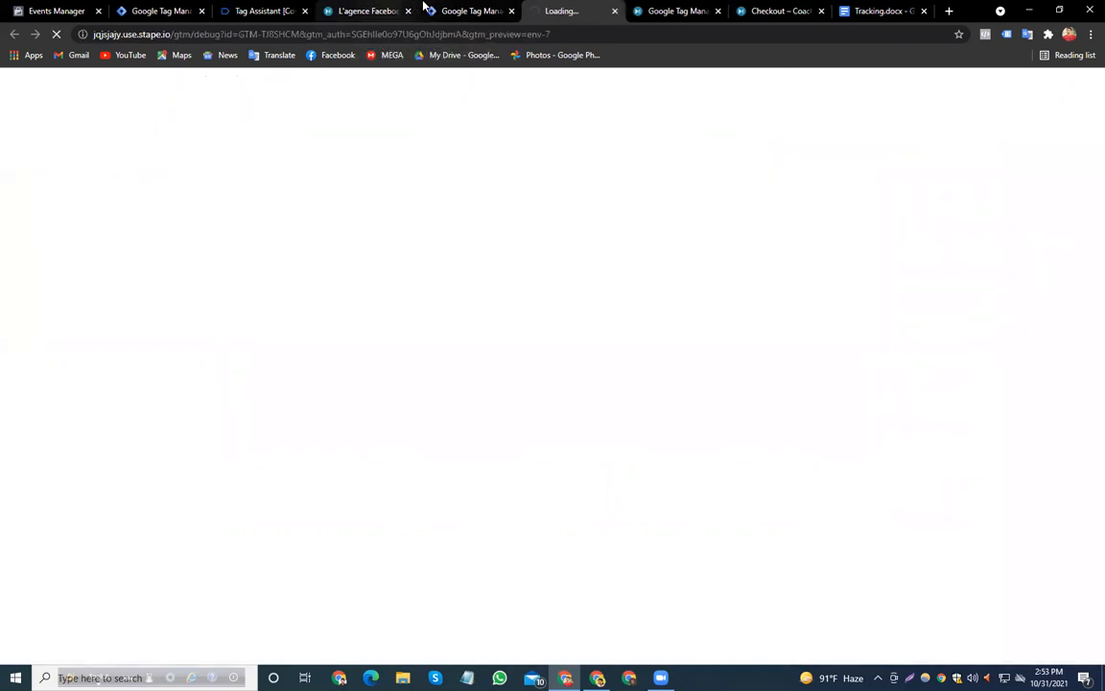
In the Tag Assistant-connected site, open the A Propos page and look through its content
click(367, 10)
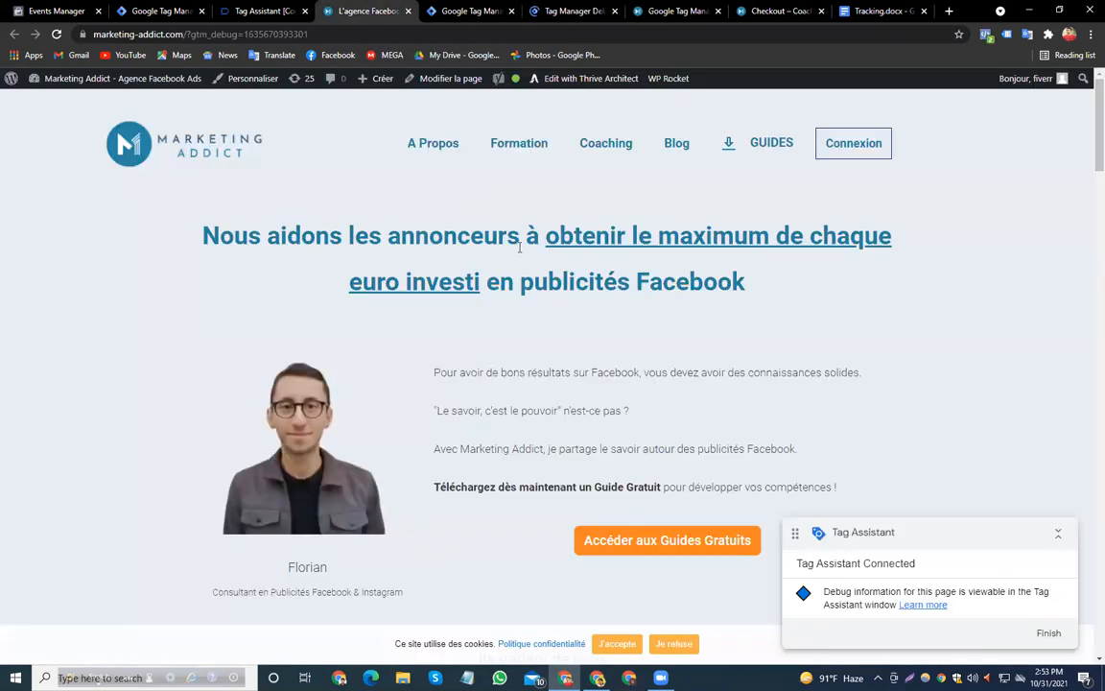
scroll(518, 221, down, 2)
scroll(518, 221, up, 2)
click(427, 144)
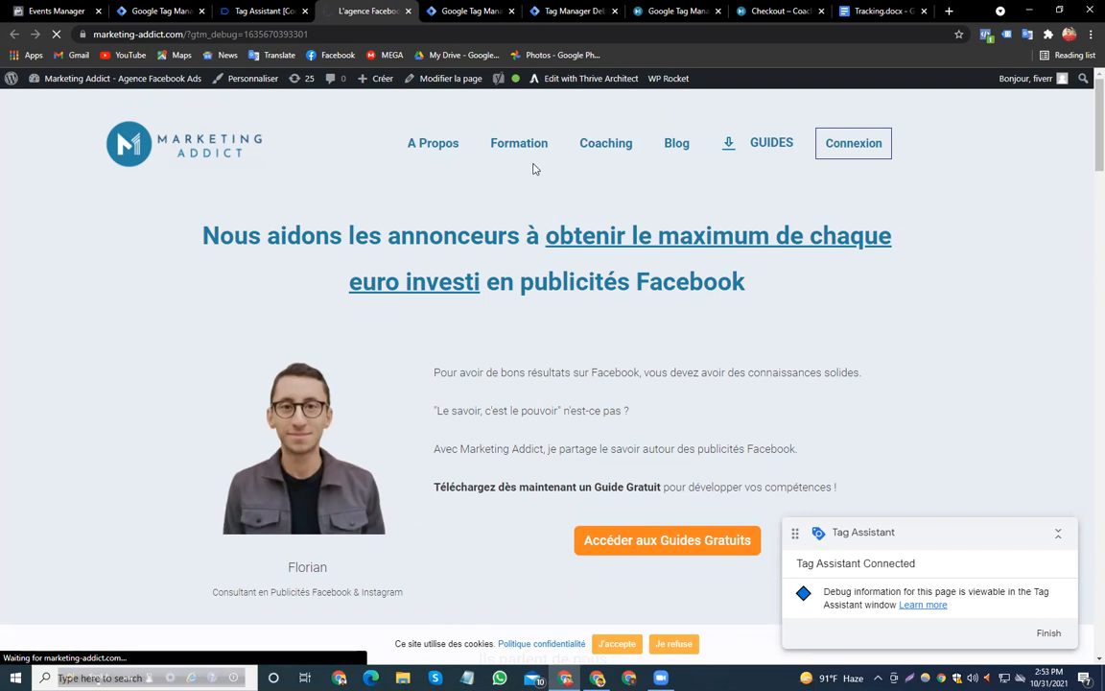
scroll(562, 258, down, 2)
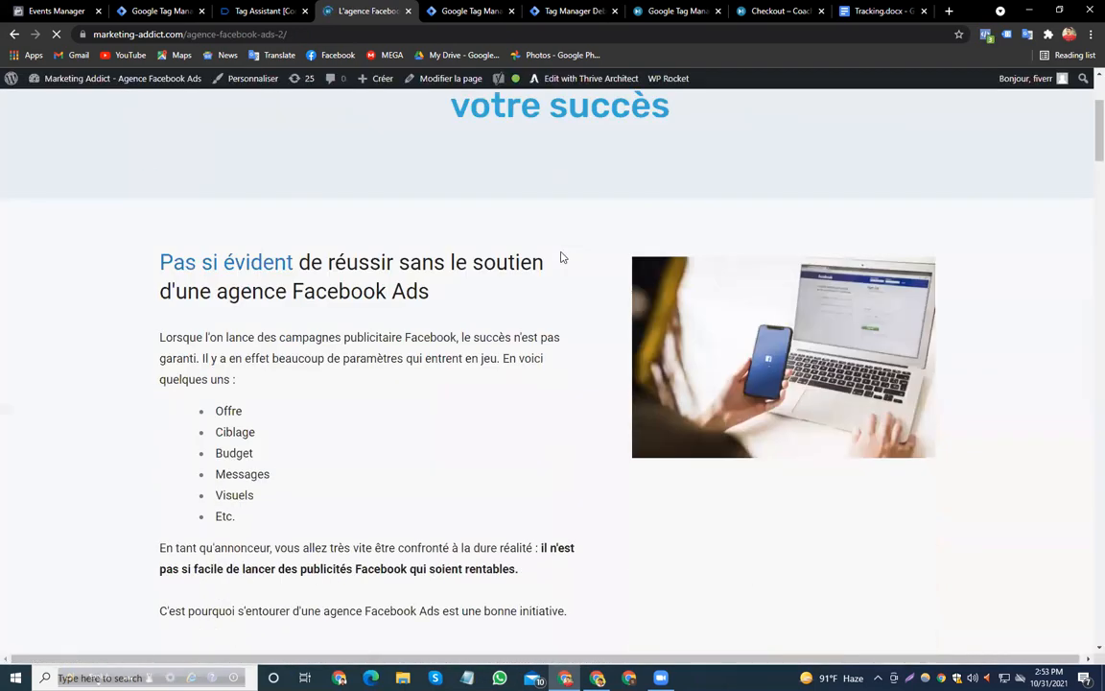
scroll(562, 257, down, 12)
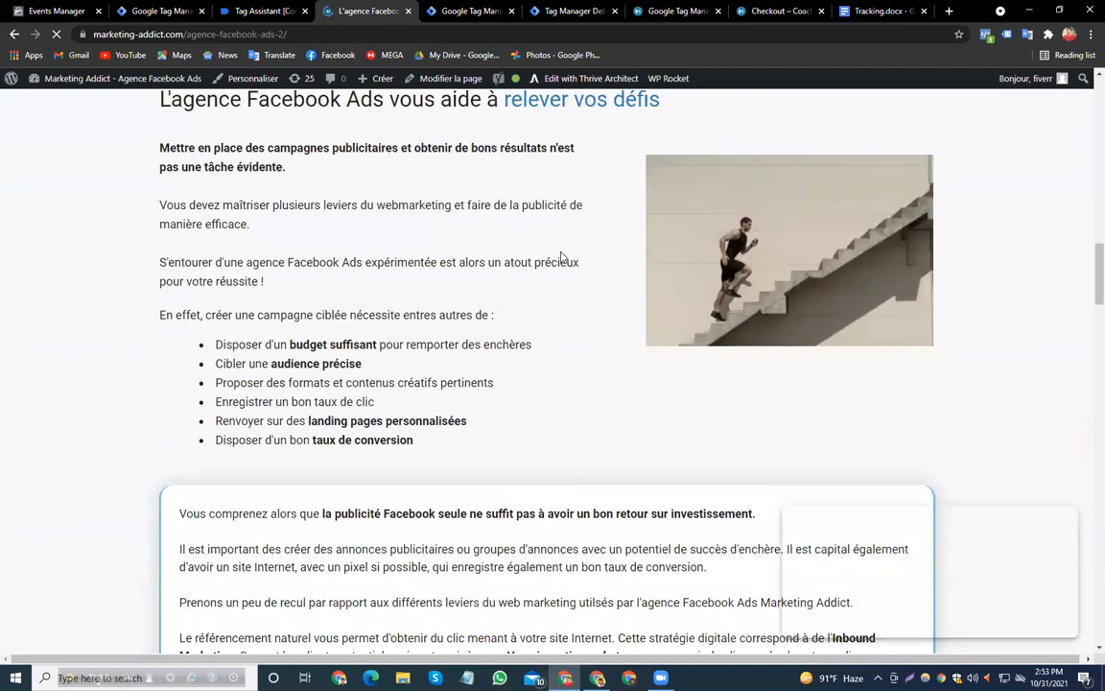
scroll(564, 259, up, 3)
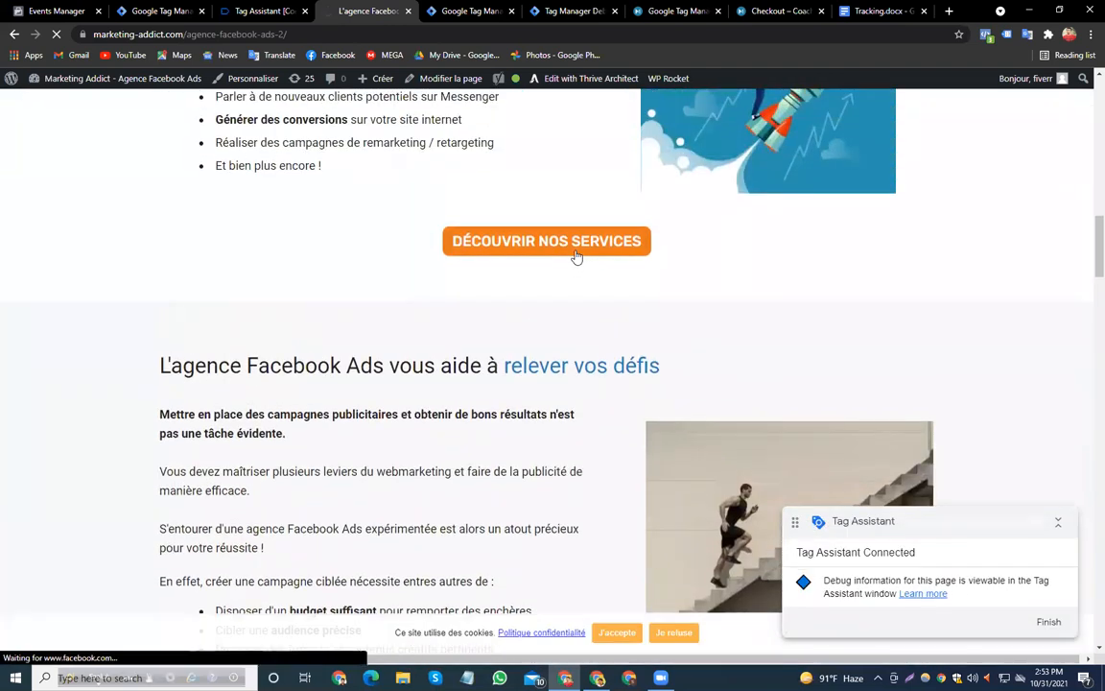
Follow Découvrir nos services and look through the audience targeting training page
click(576, 255)
scroll(522, 244, down, 2)
scroll(520, 244, down, 3)
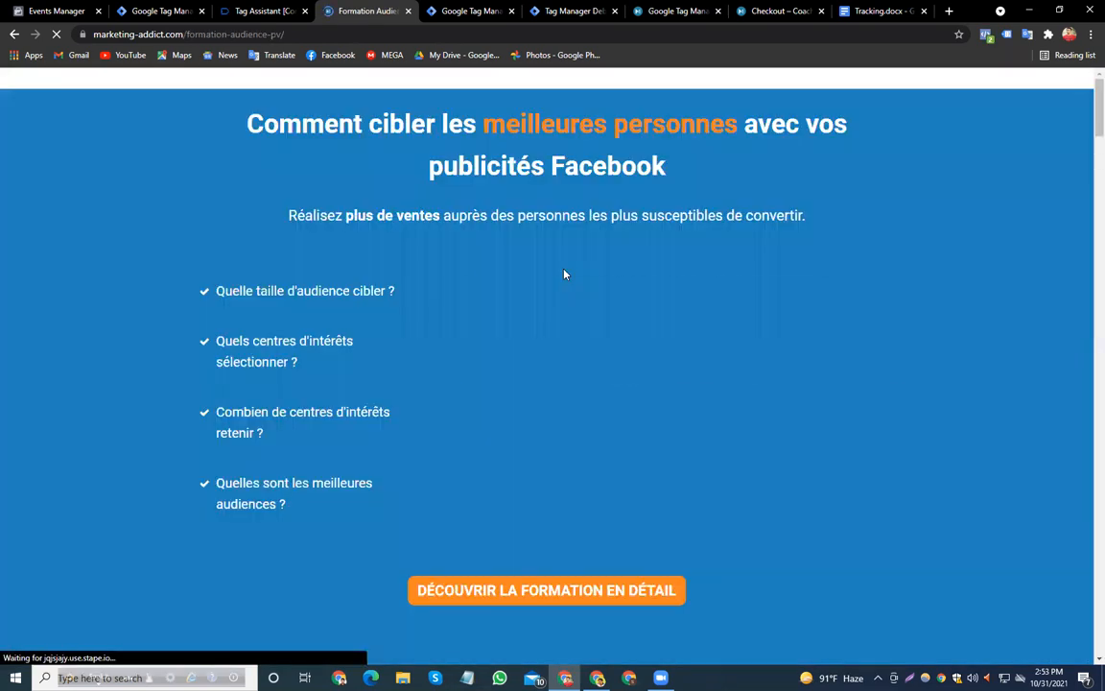
scroll(565, 273, down, 5)
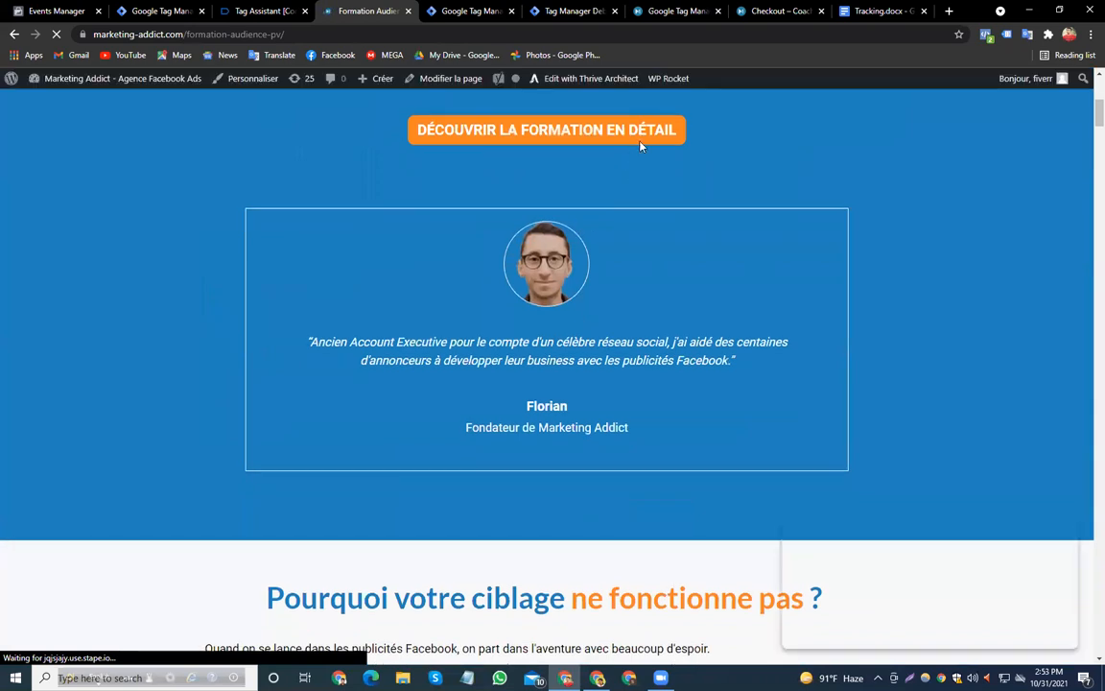
Jump to the detailed description of the audience training and check the fired and unfired GTM-WDXW3R4 tags in the Tag Assistant summary
click(577, 126)
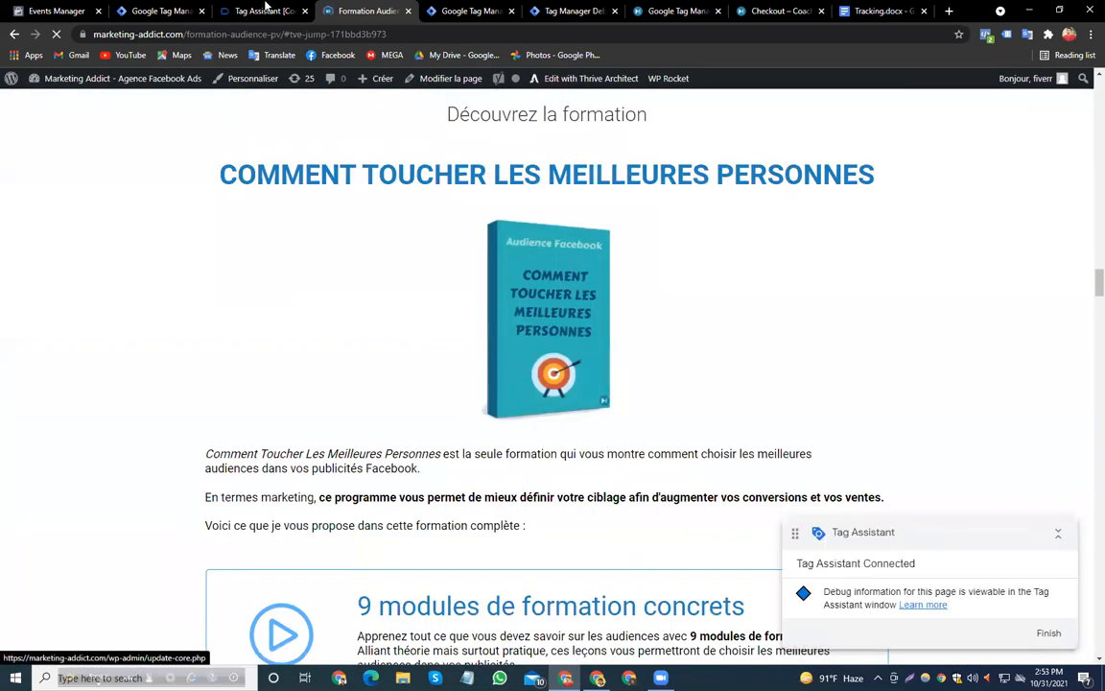
click(265, 10)
click(569, 320)
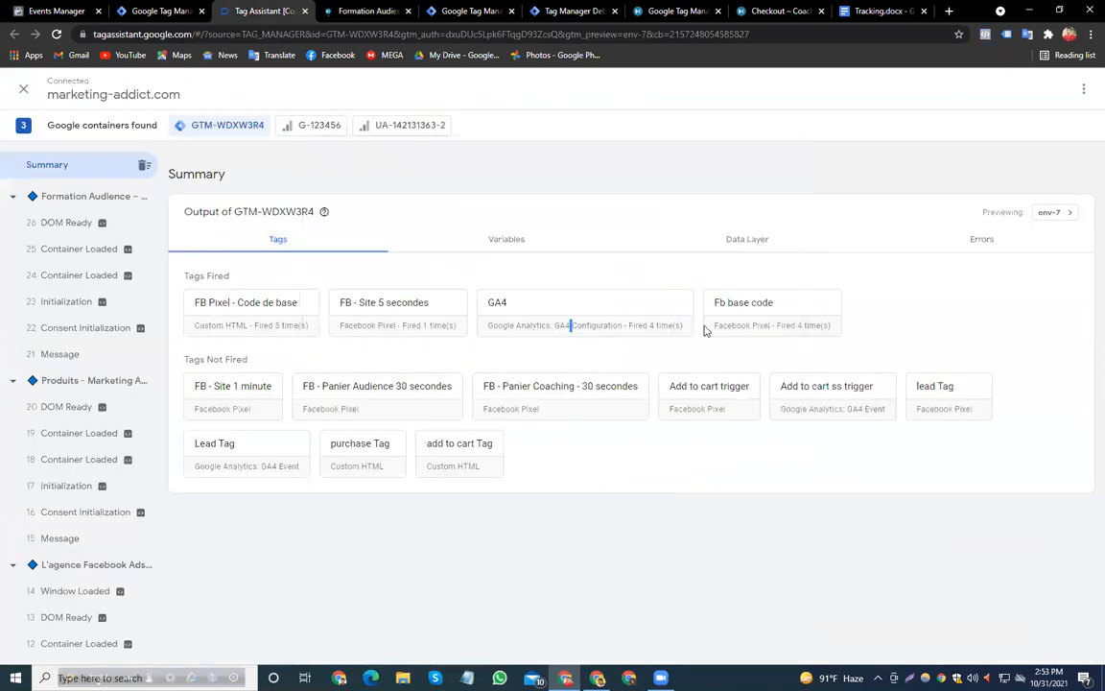
click(600, 328)
click(196, 607)
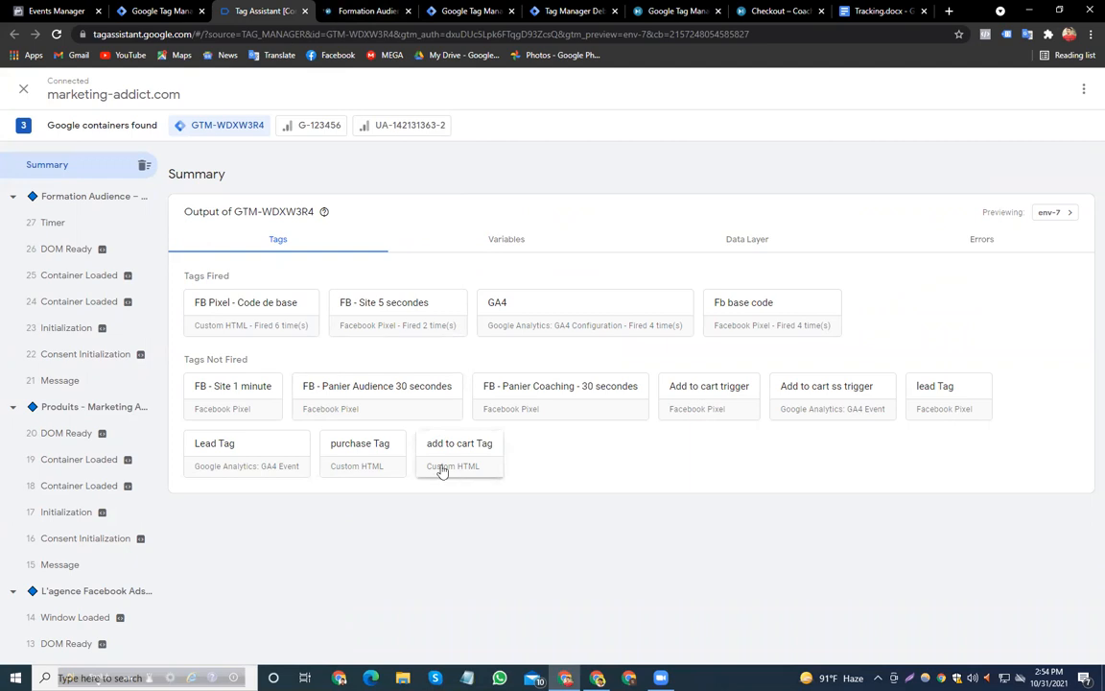
Return to the audience training page and go back to its introductory video section
click(347, 10)
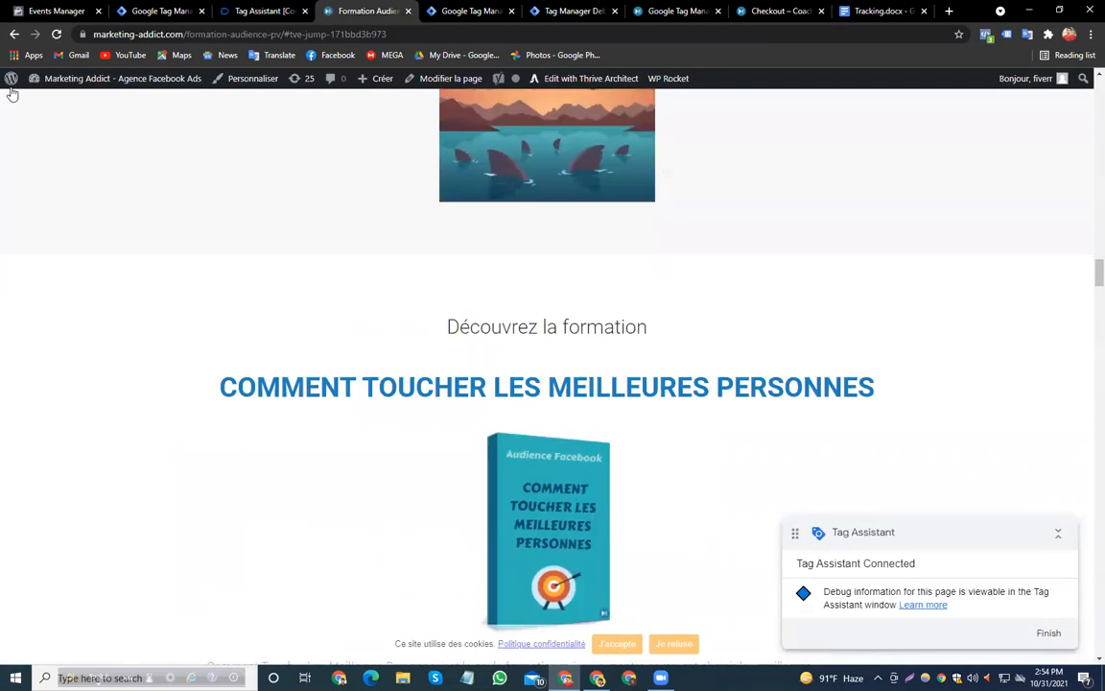
click(13, 32)
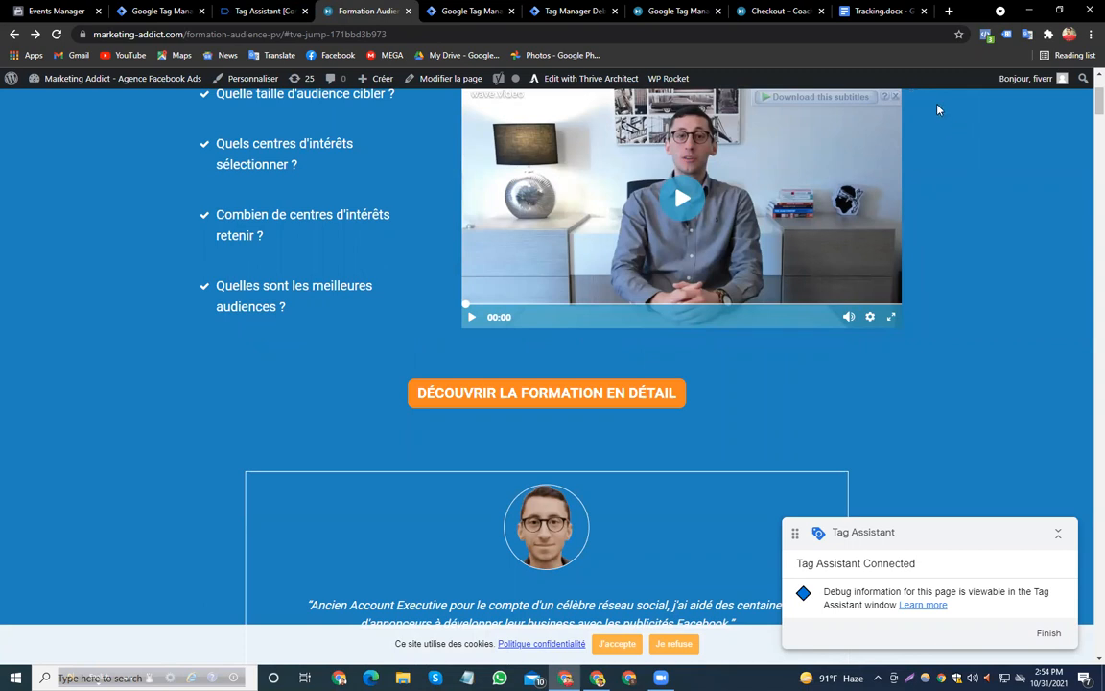
scroll(689, 325, down, 2)
scroll(689, 325, up, 3)
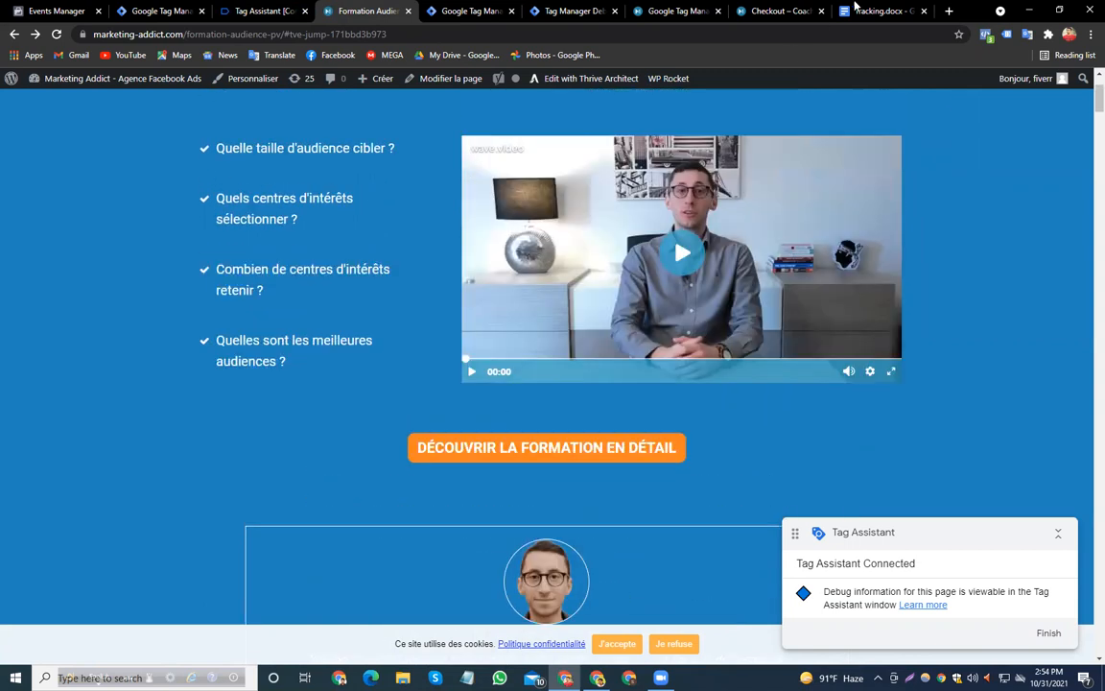
Open the Checkout Facebook Ads Expert link from the Tracking document and inspect the page's events with Facebook Pixel Helper
click(900, 10)
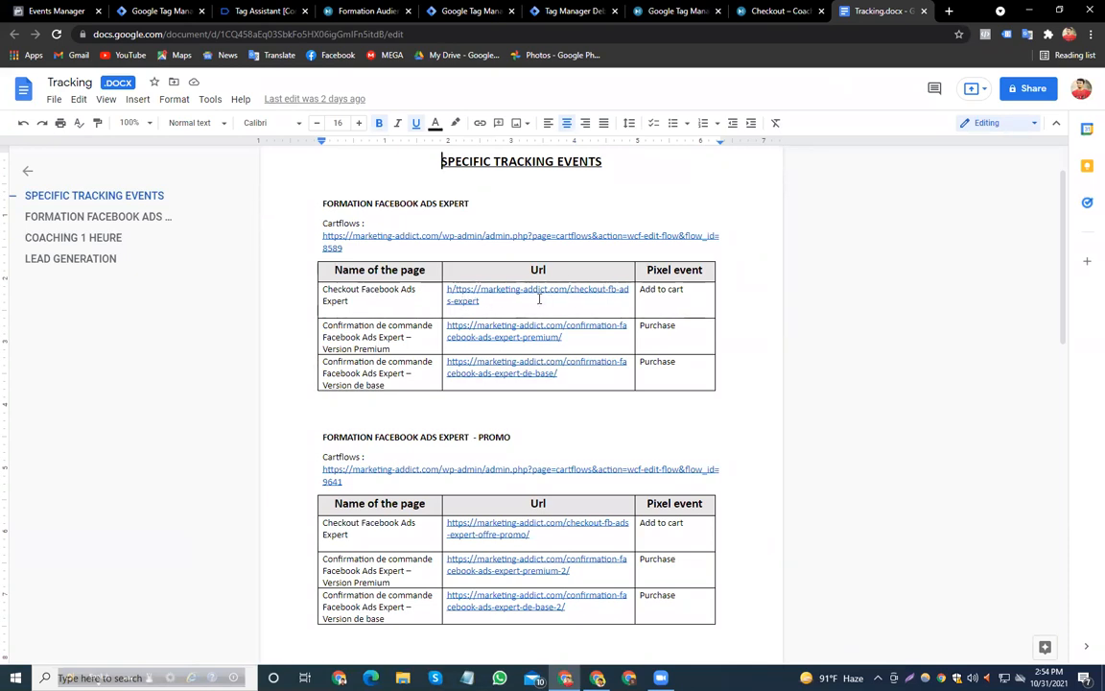
click(462, 298)
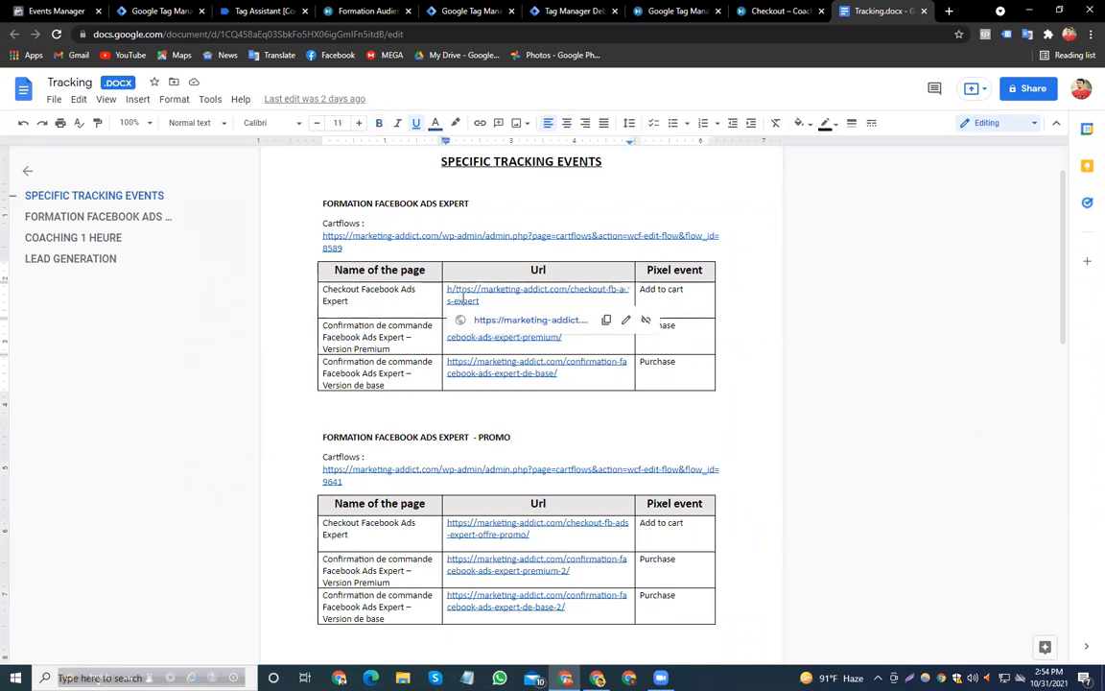
click(513, 320)
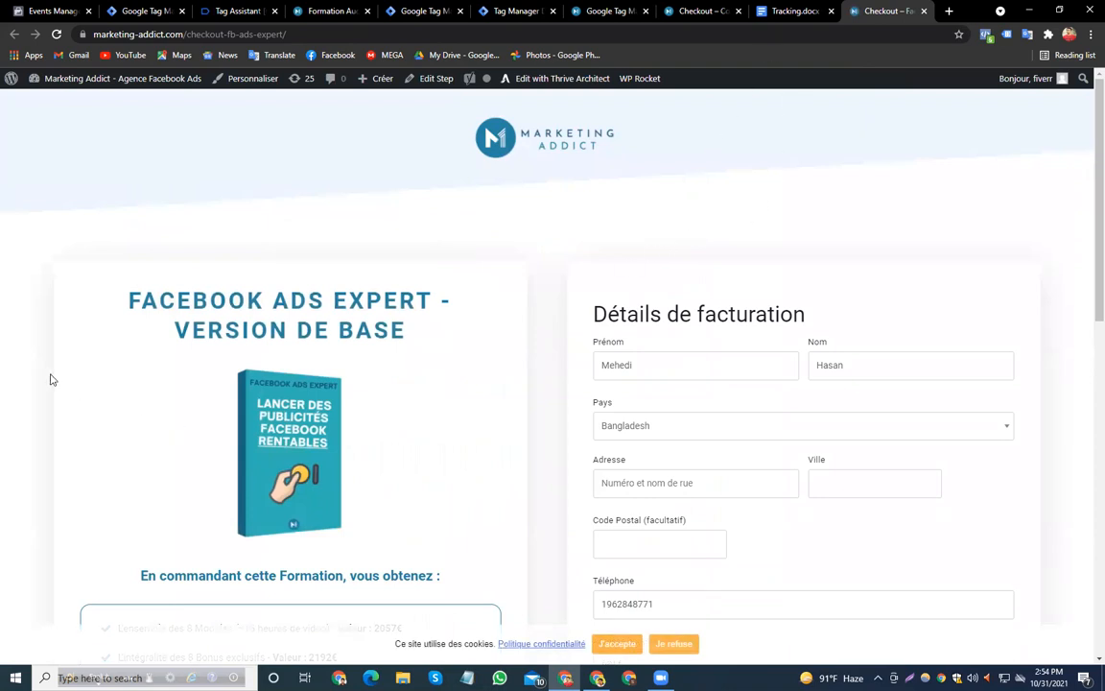
click(987, 38)
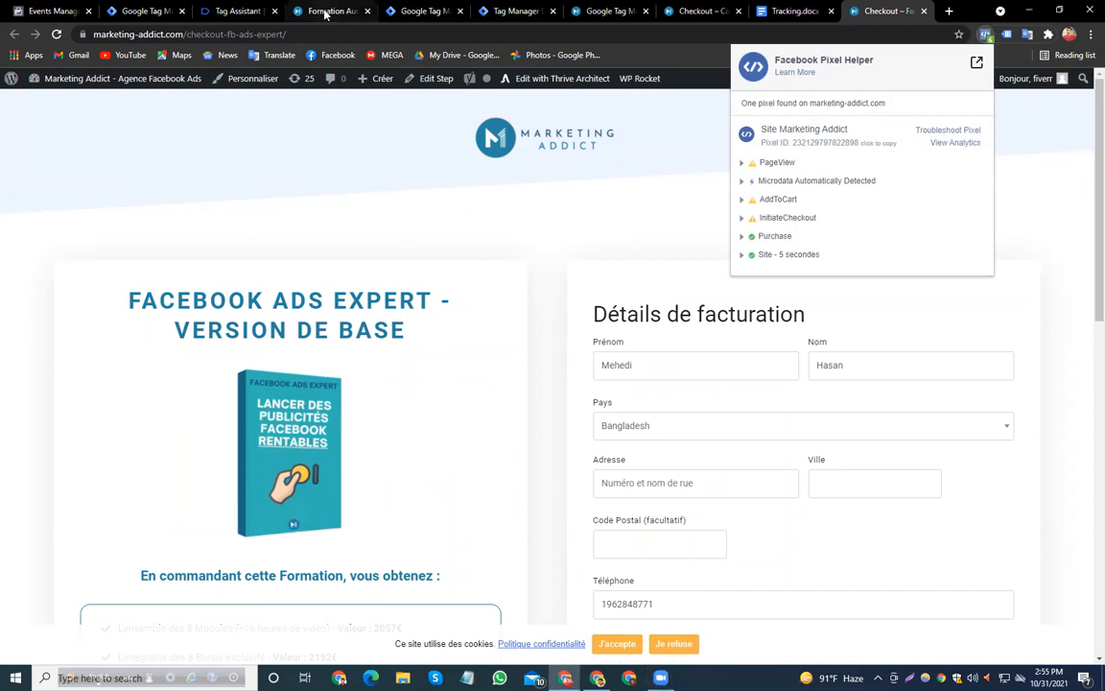
Review the Tag Assistant summary, the Site Marketing Addict pixel overview in Events Manager and the Google Tag Manager for WordPress options
click(233, 10)
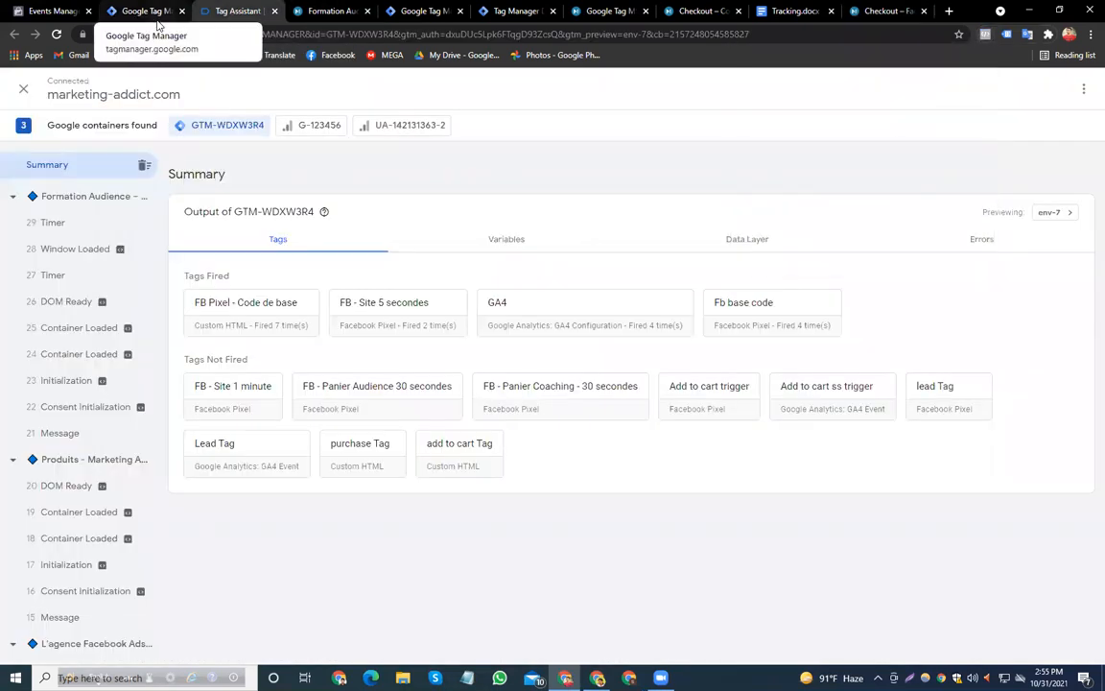
click(50, 9)
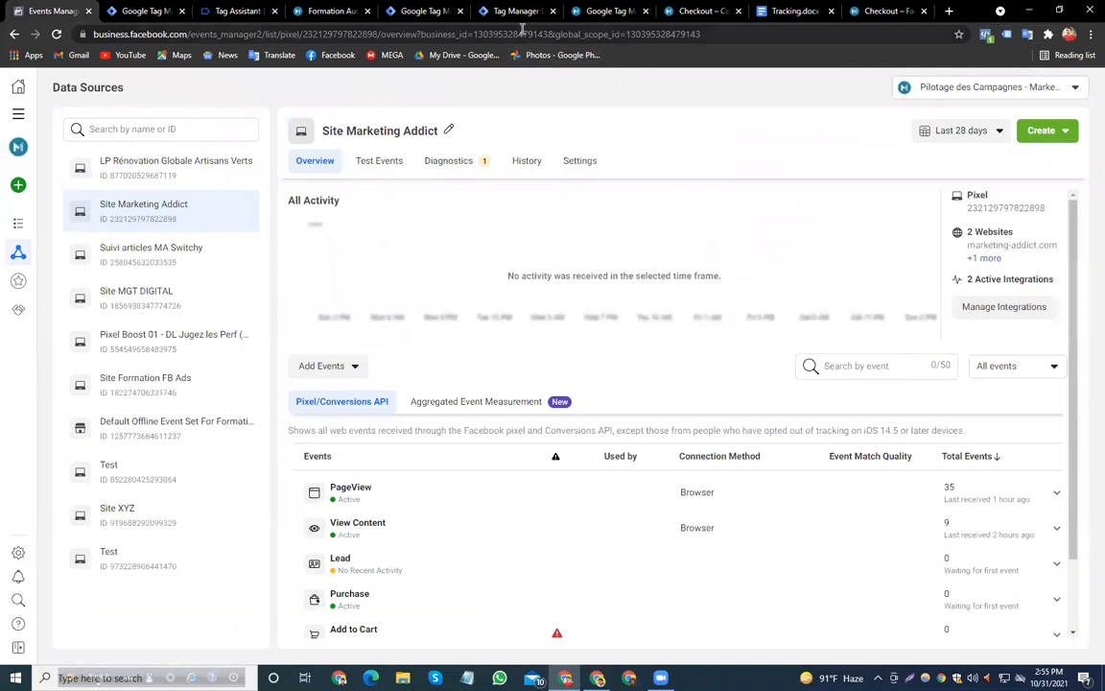
click(329, 8)
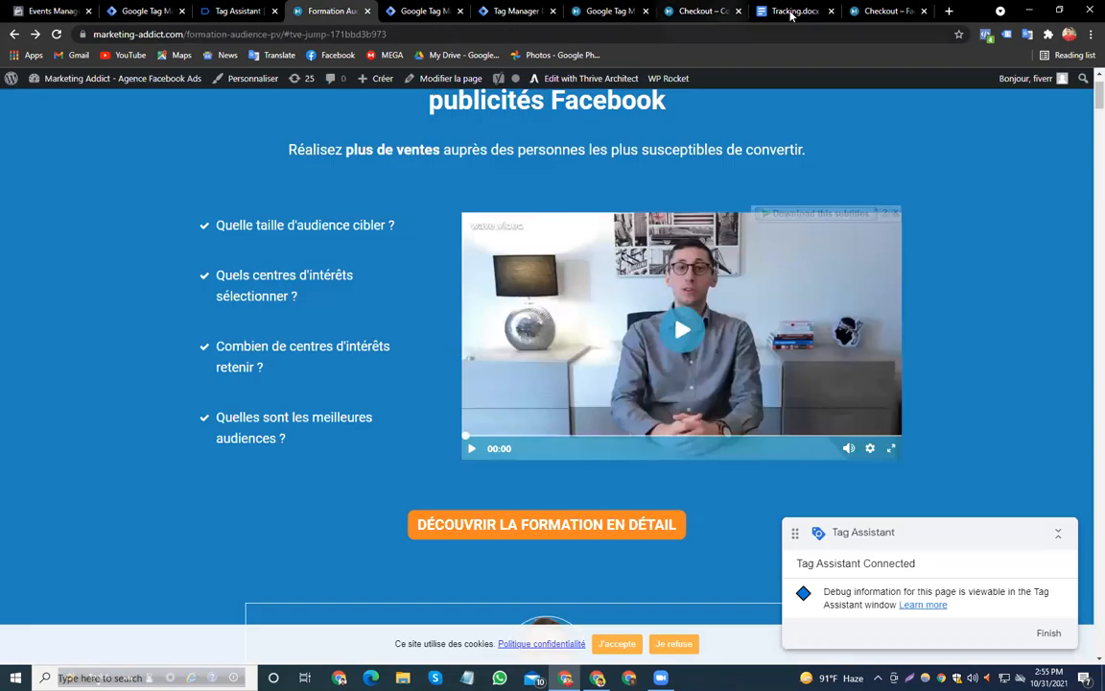
click(792, 11)
click(868, 11)
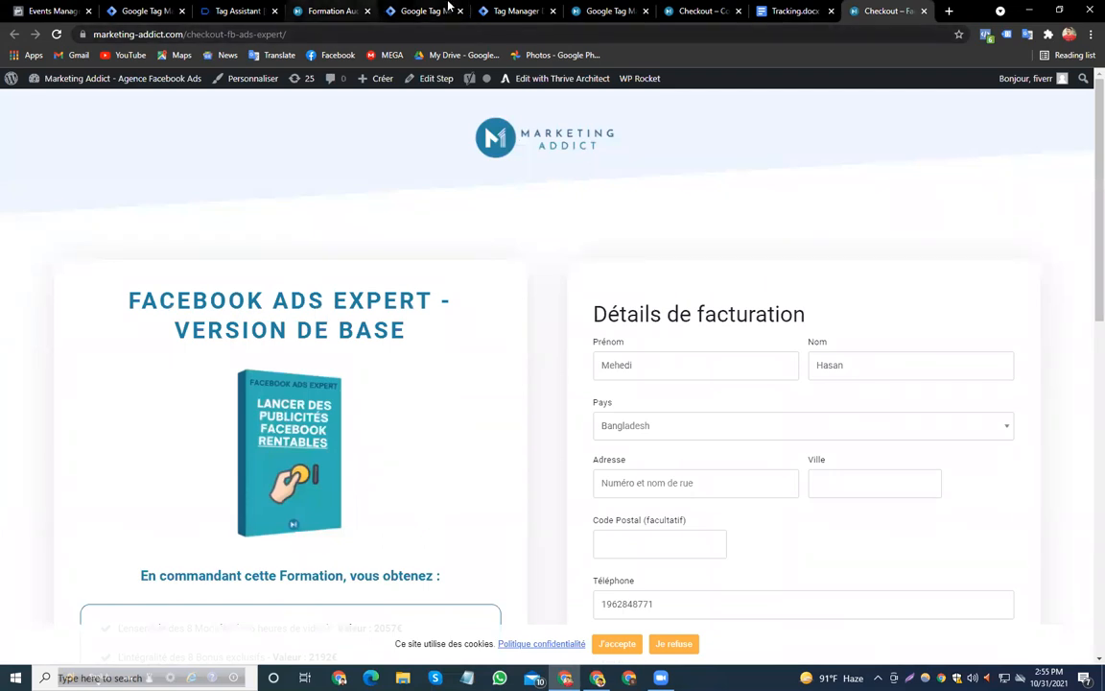
click(590, 9)
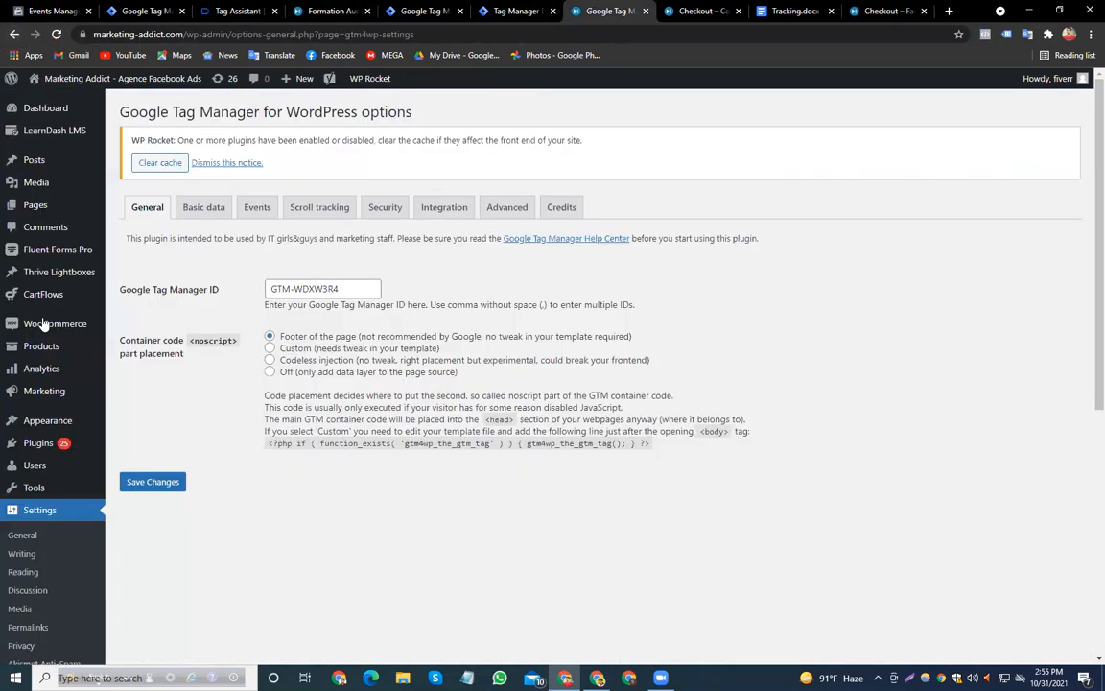
Open the Site Marketing Addict pixel's settings in Events Manager and review them through the Conversions API and Traffic Permissions sections
click(52, 10)
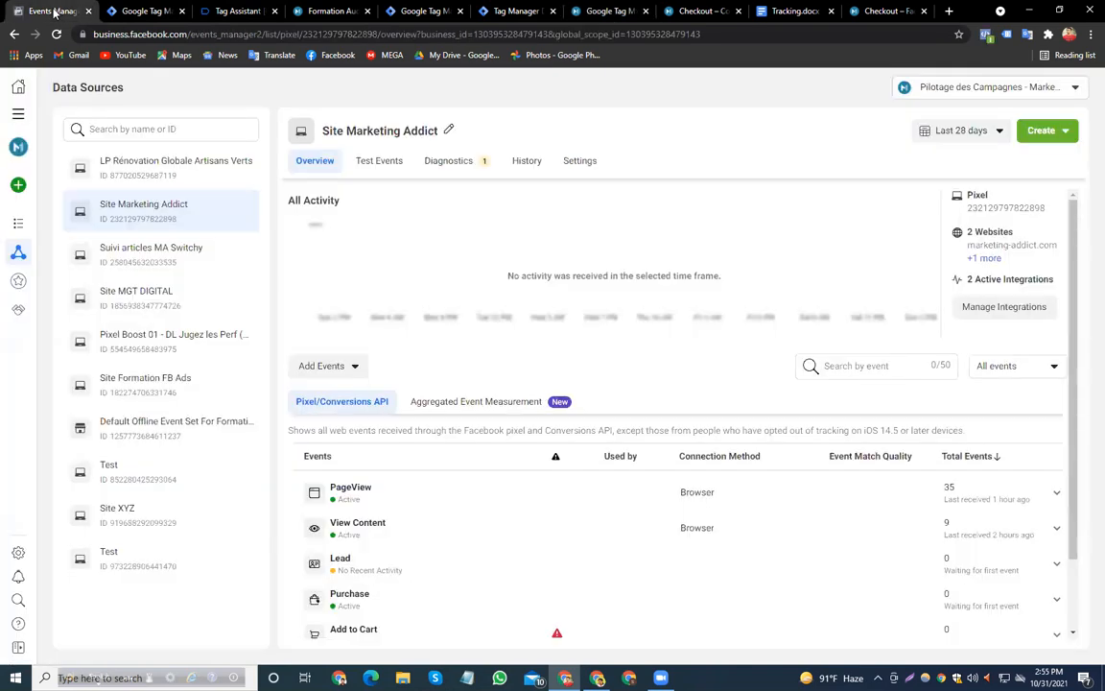
click(575, 163)
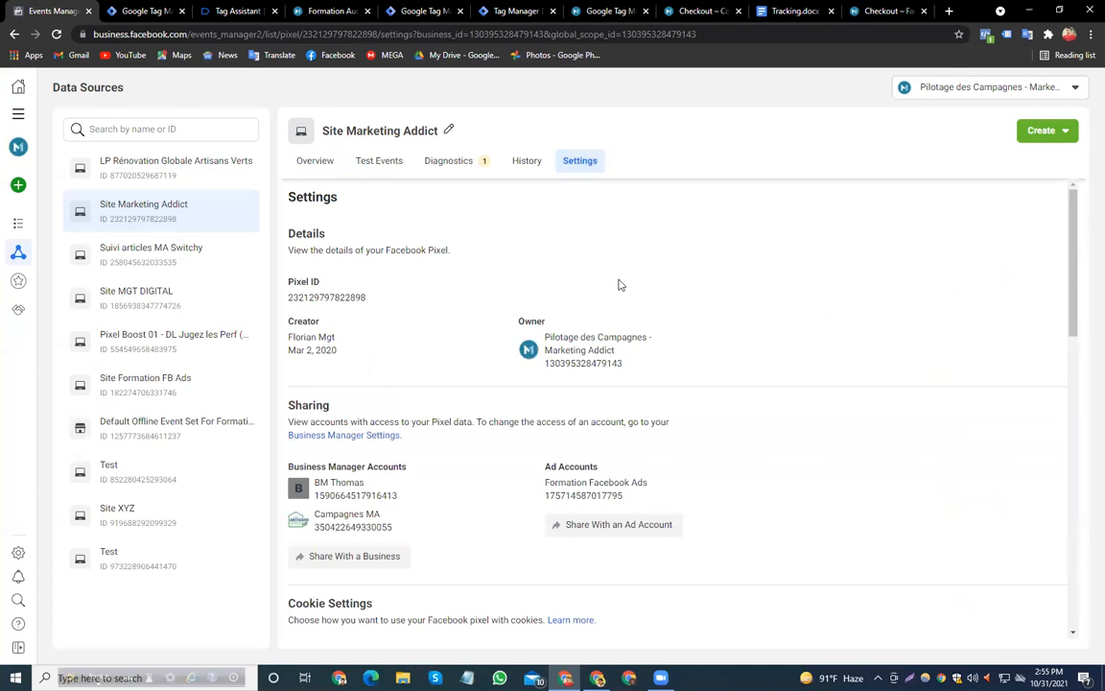
scroll(672, 307, down, 3)
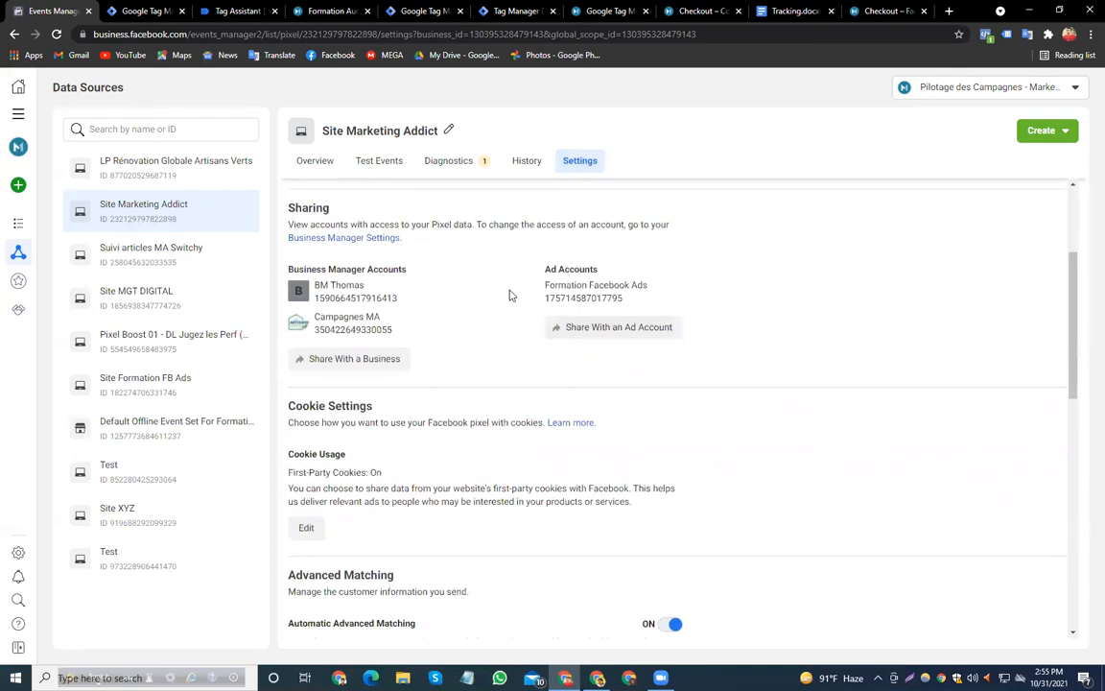
scroll(518, 296, down, 3)
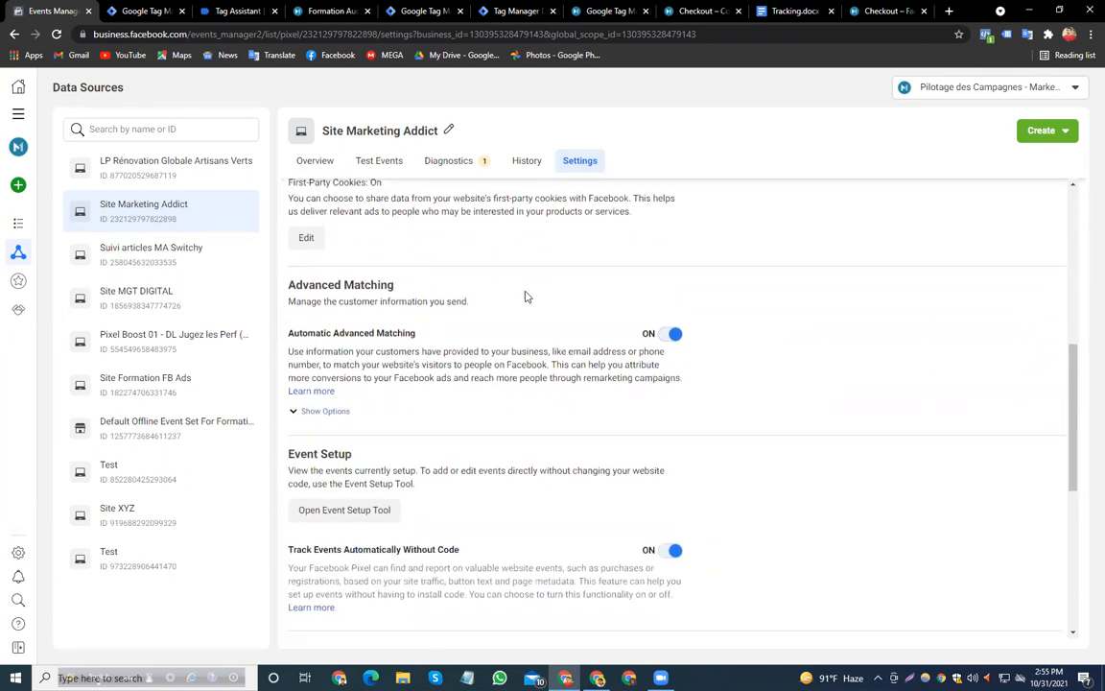
scroll(524, 296, down, 3)
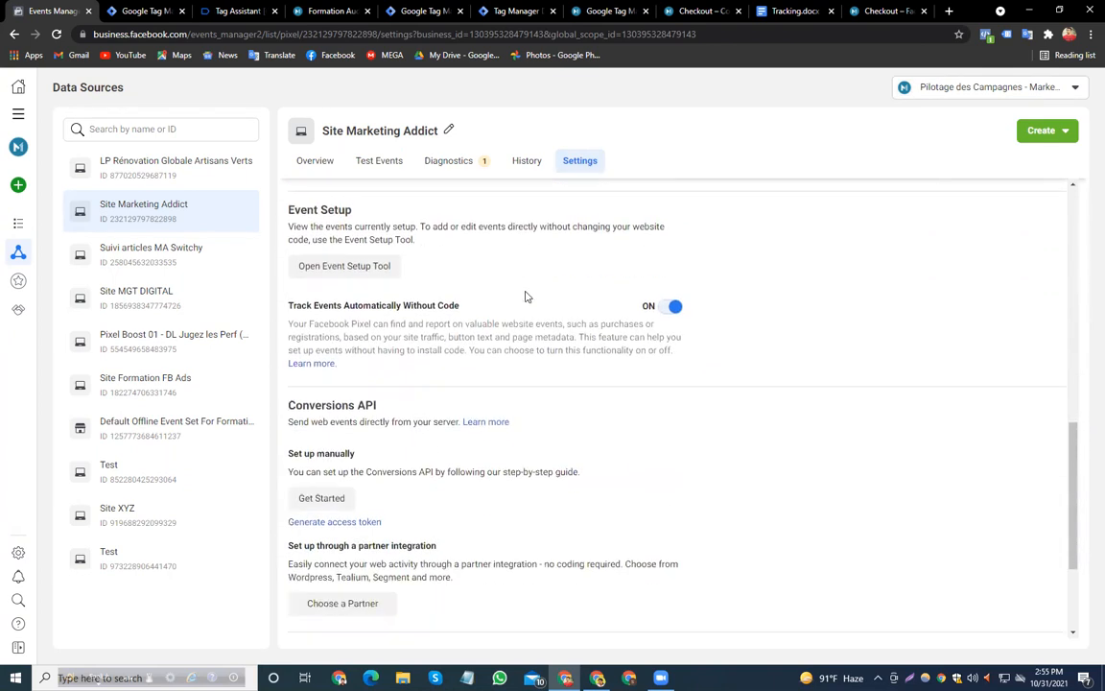
scroll(525, 297, down, 3)
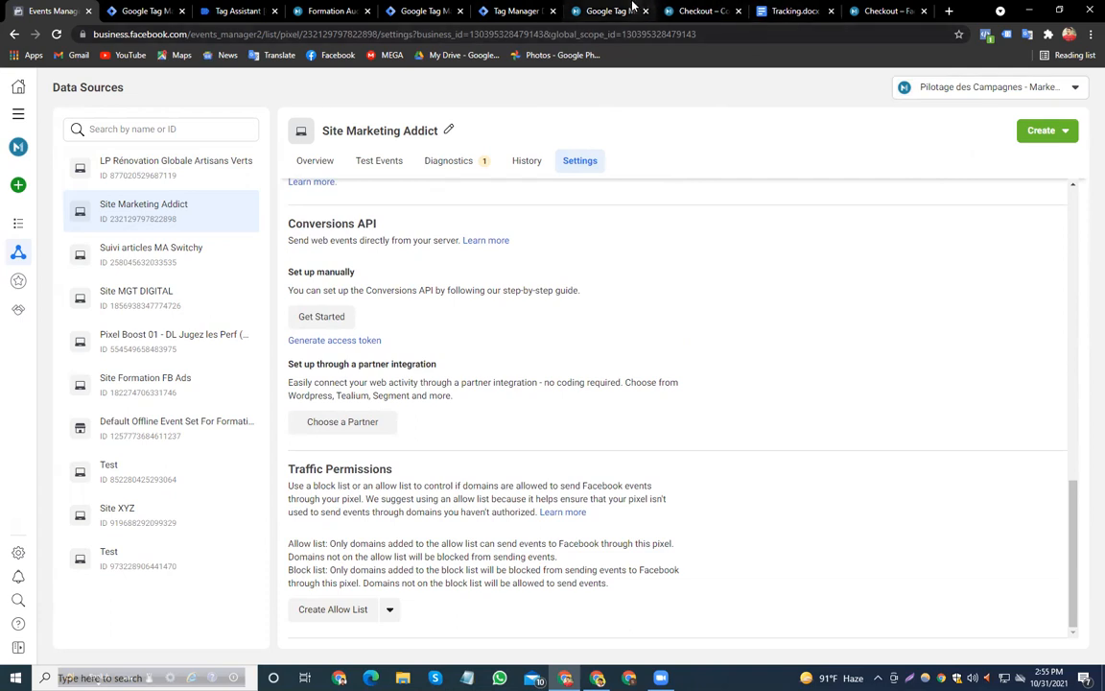
Open the installed plugins list in the site's WordPress admin and examine it for plugins that could send Facebook pixel events
click(610, 10)
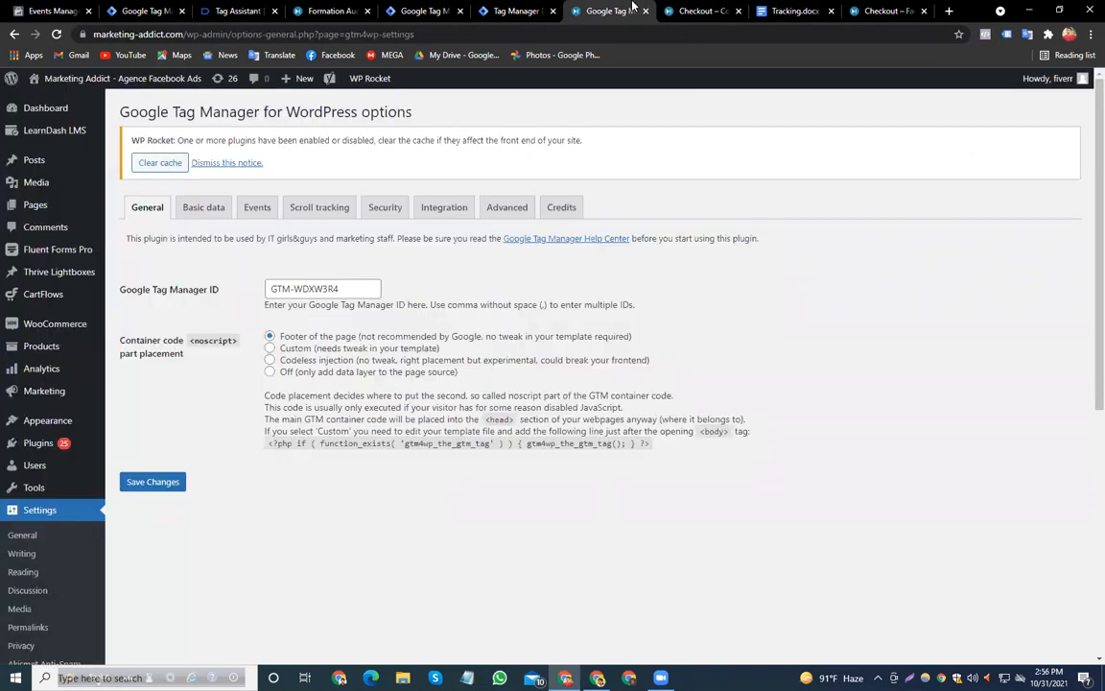
click(42, 450)
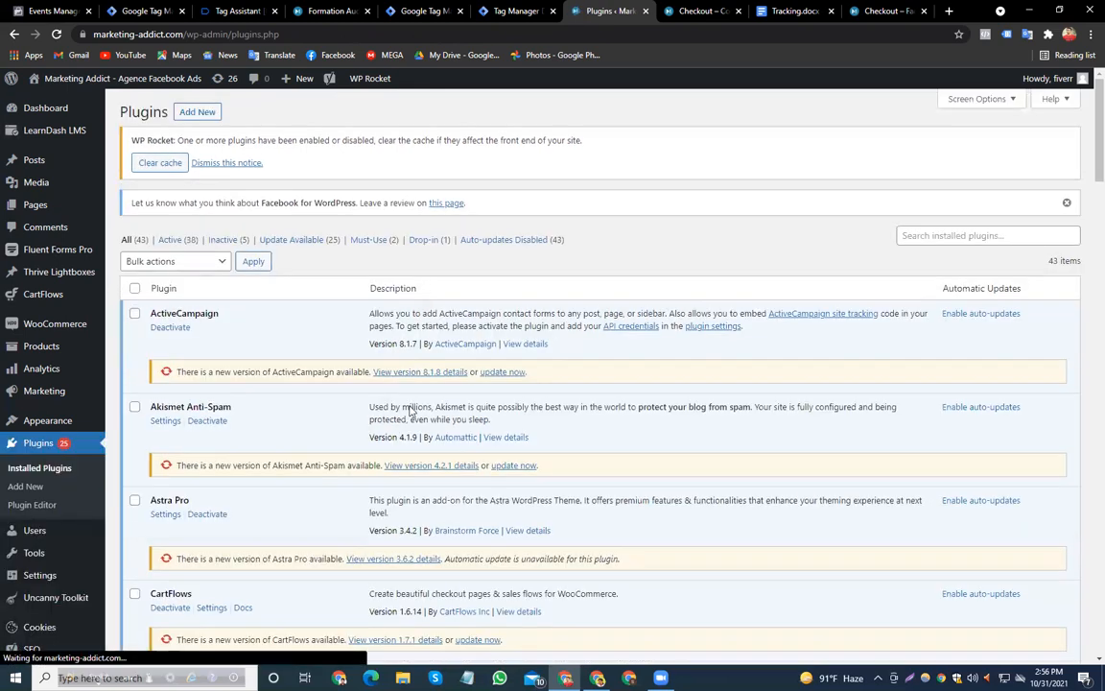
scroll(333, 324, down, 3)
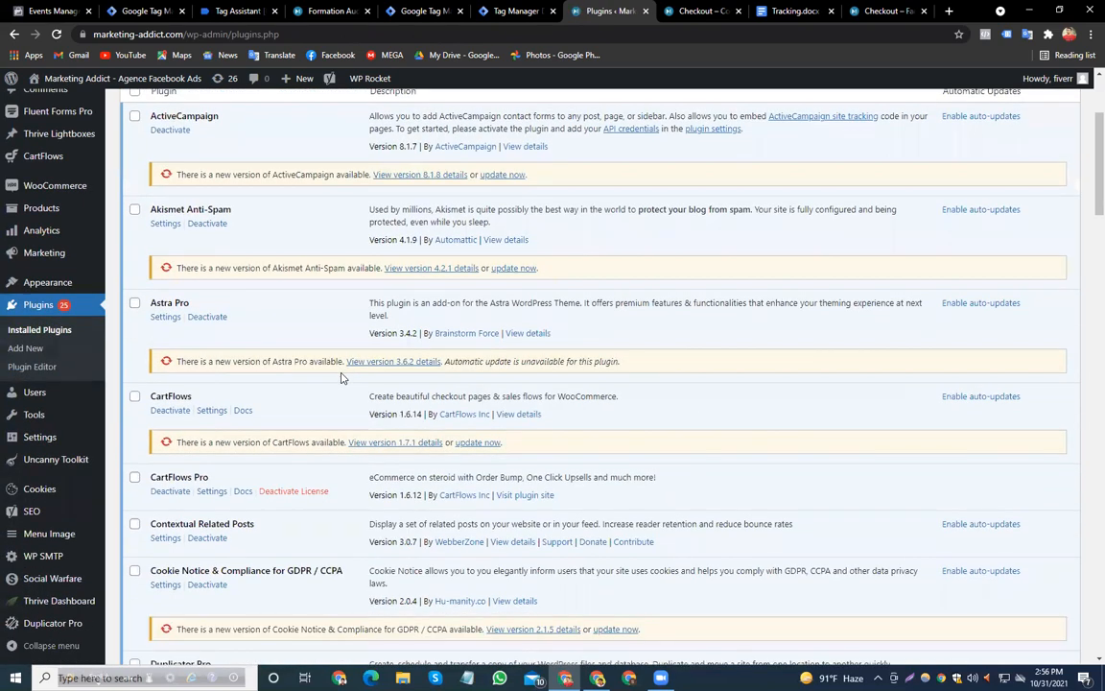
scroll(341, 377, down, 5)
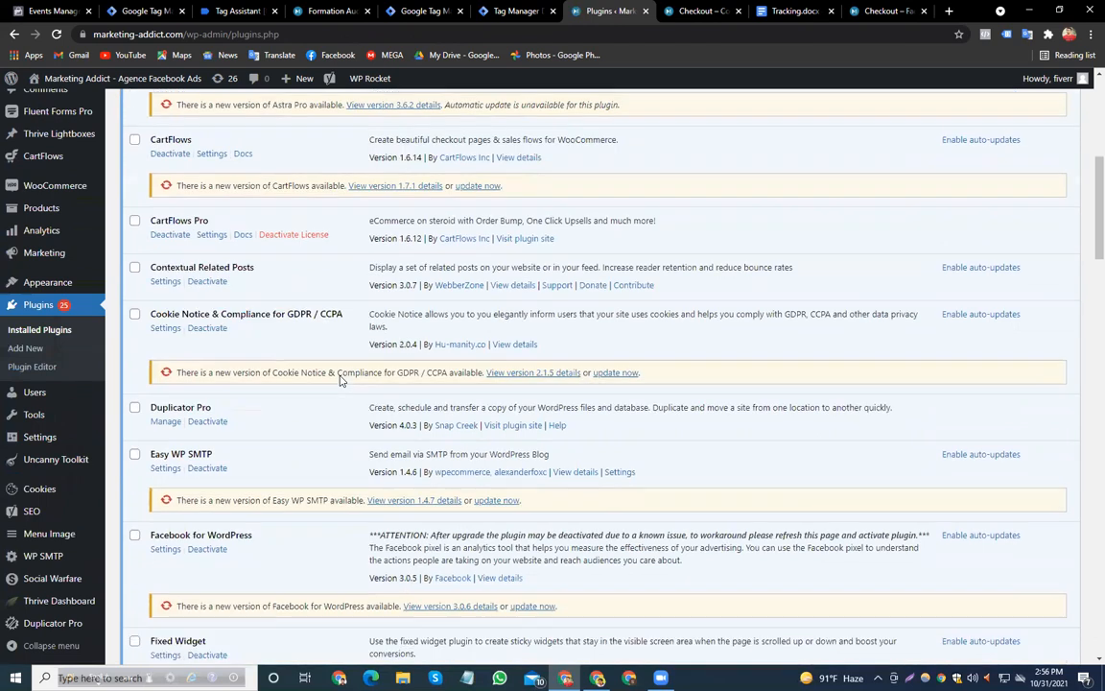
scroll(338, 381, down, 5)
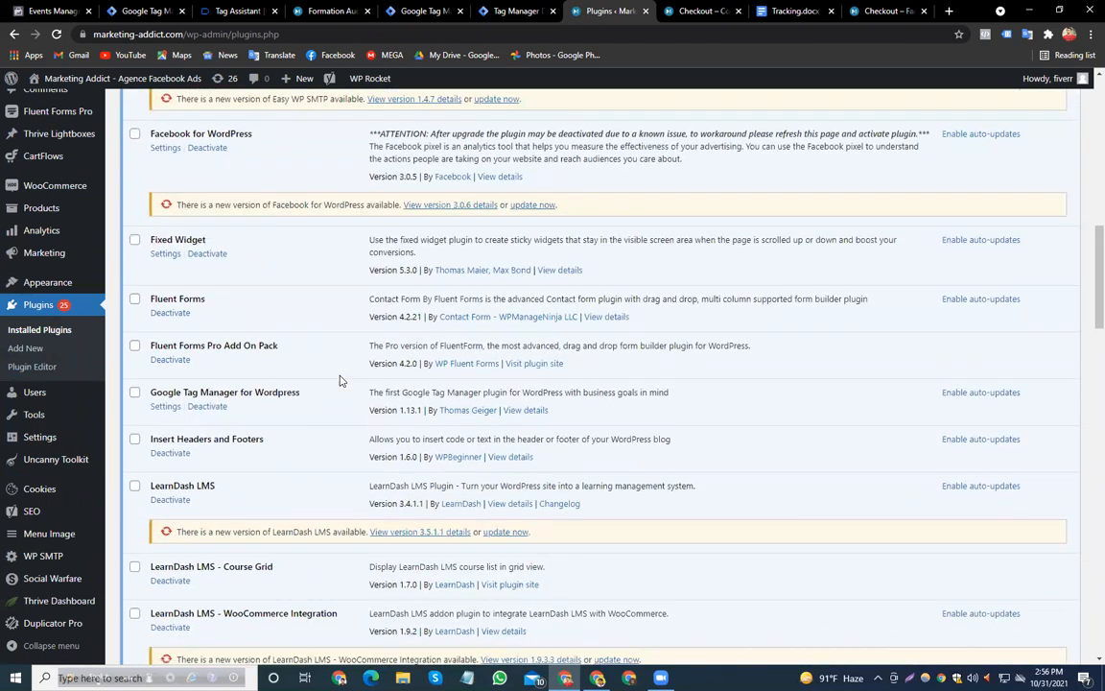
scroll(334, 379, down, 3)
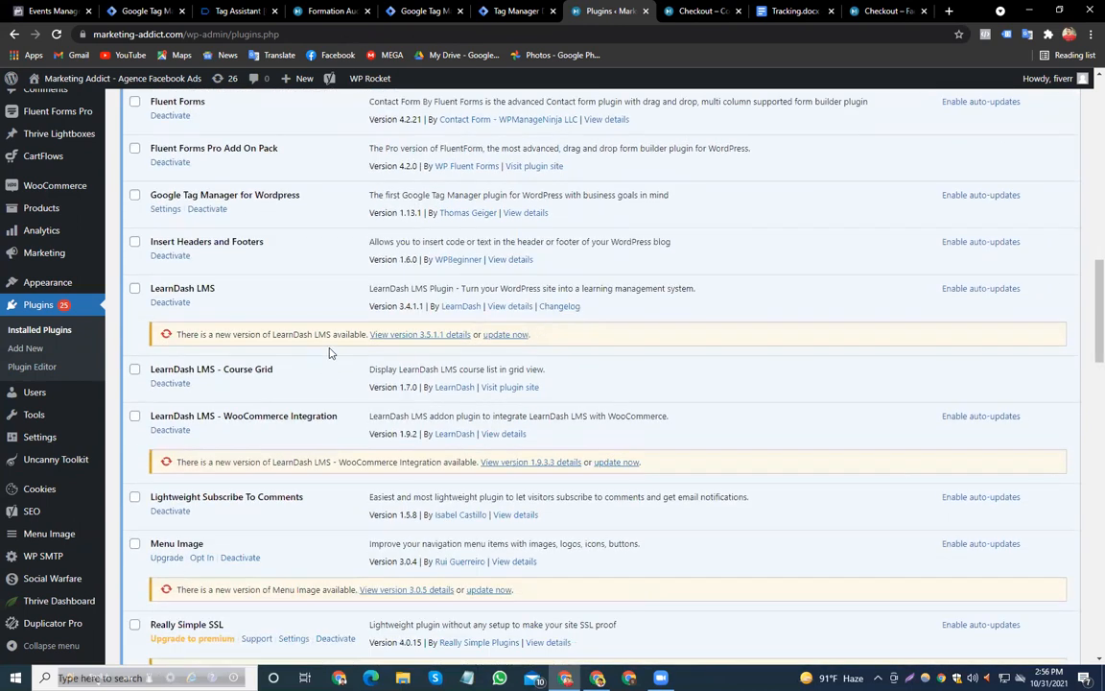
scroll(329, 353, down, 4)
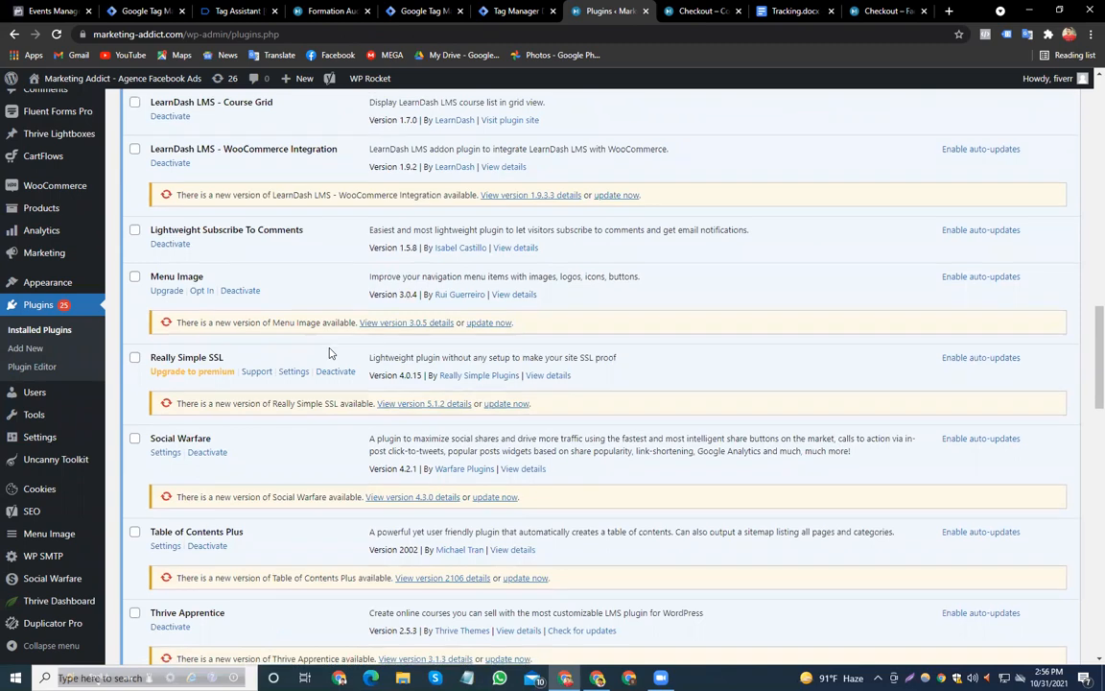
scroll(329, 353, down, 4)
scroll(329, 353, down, 4)
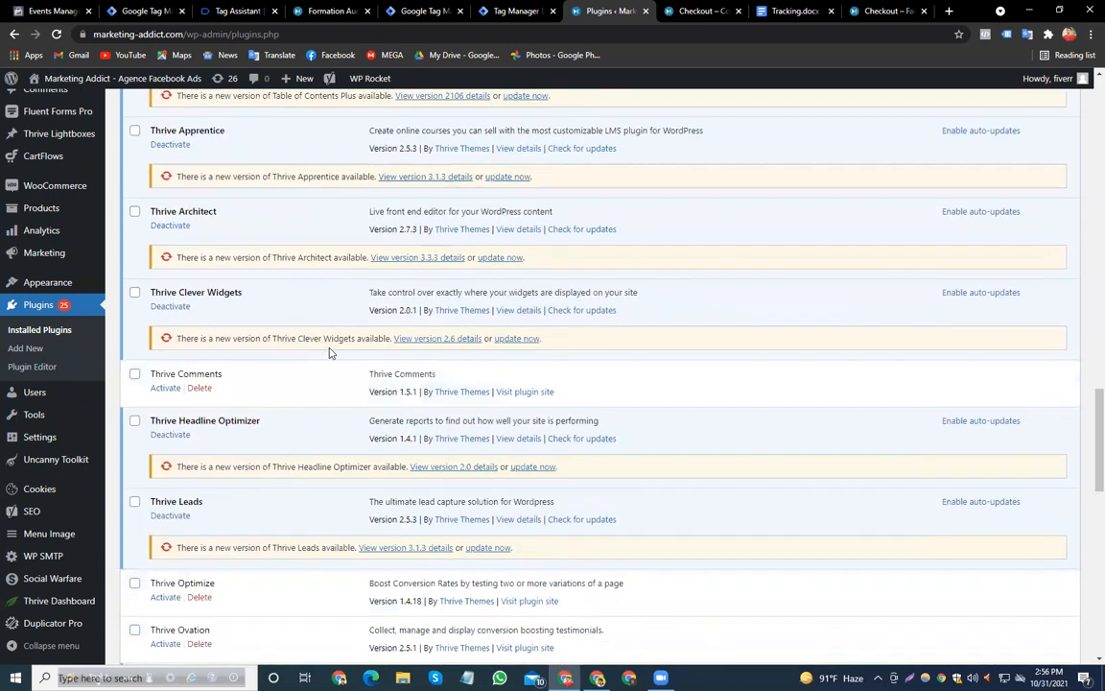
scroll(329, 353, down, 4)
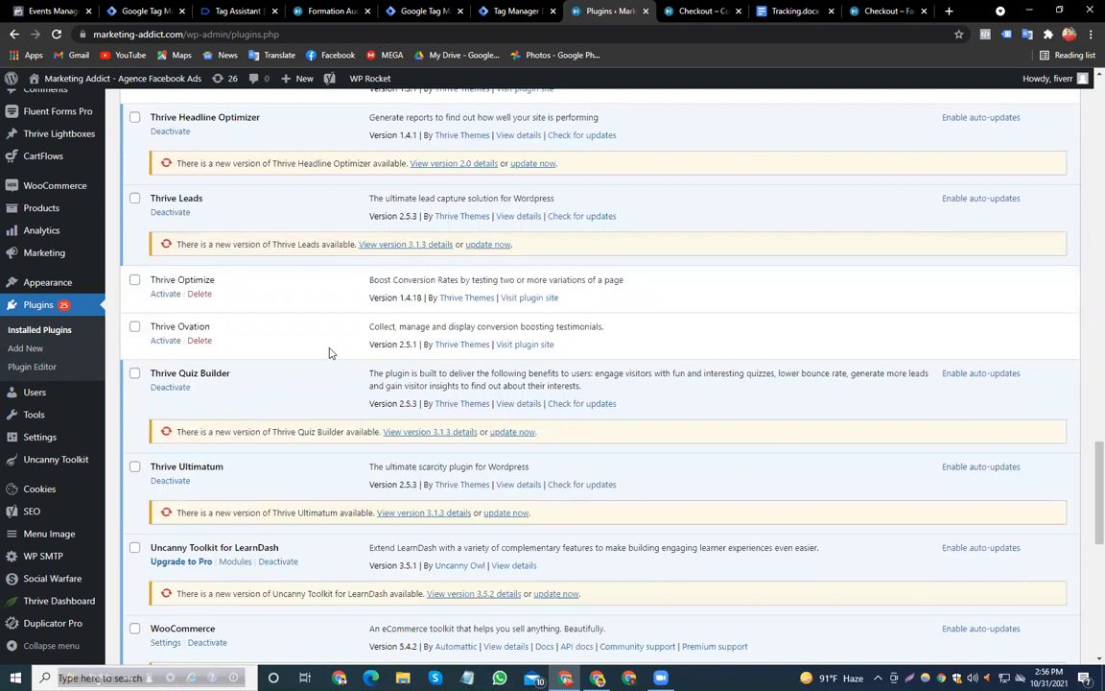
scroll(329, 353, down, 2)
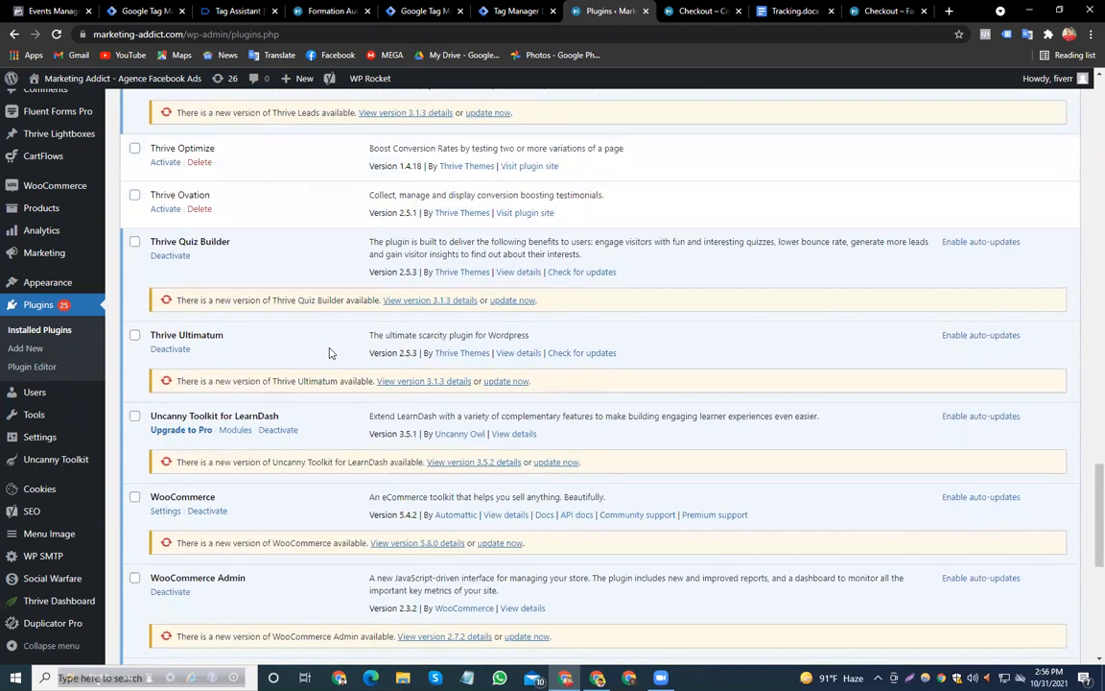
scroll(329, 352, down, 3)
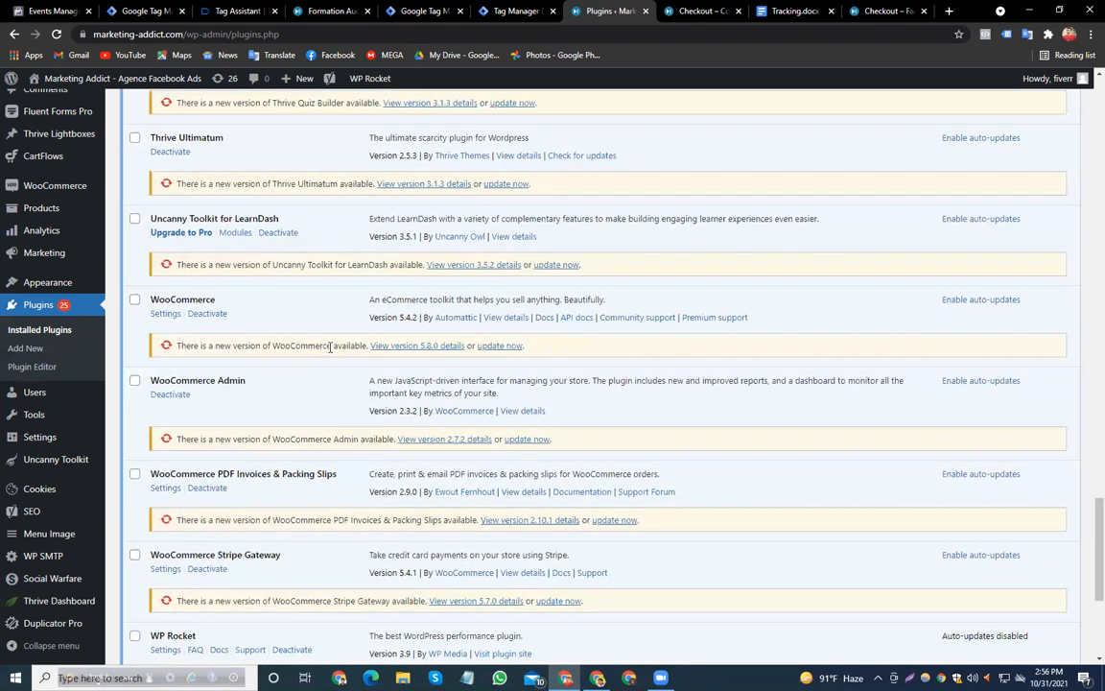
scroll(329, 350, down, 3)
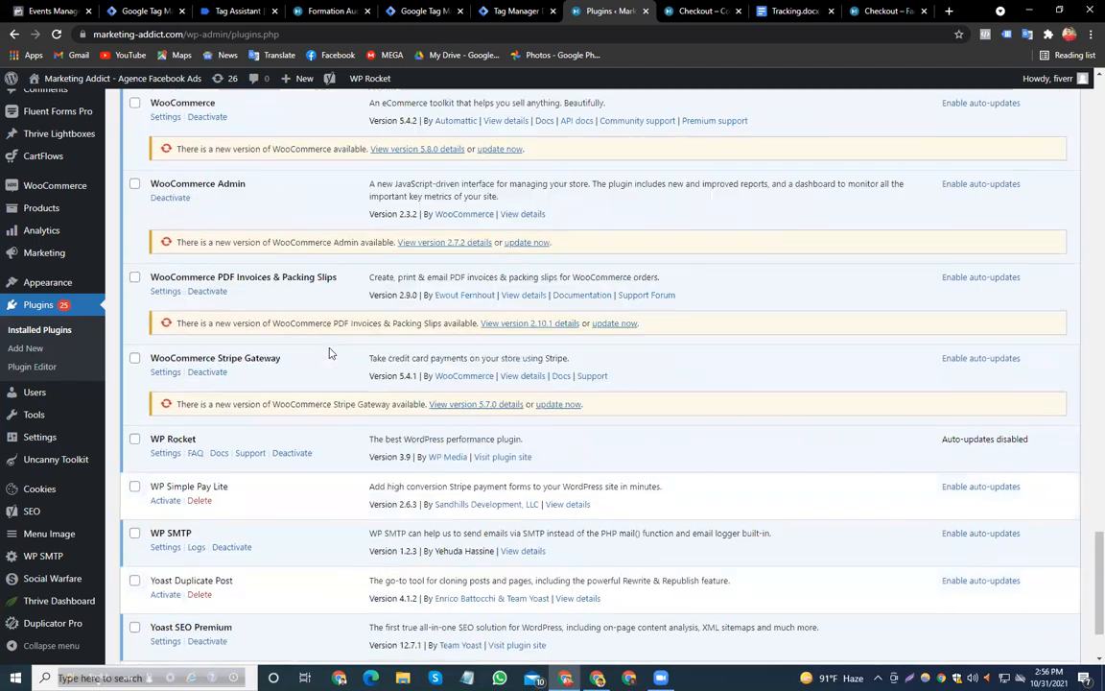
scroll(329, 353, down, 1)
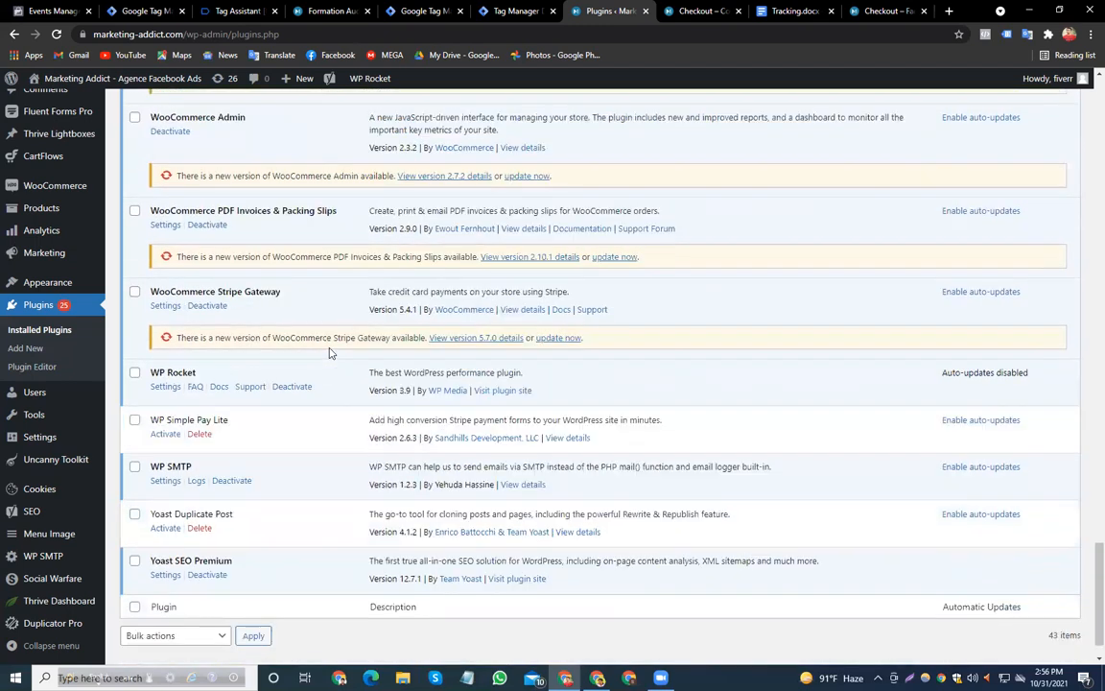
scroll(329, 353, up, 3)
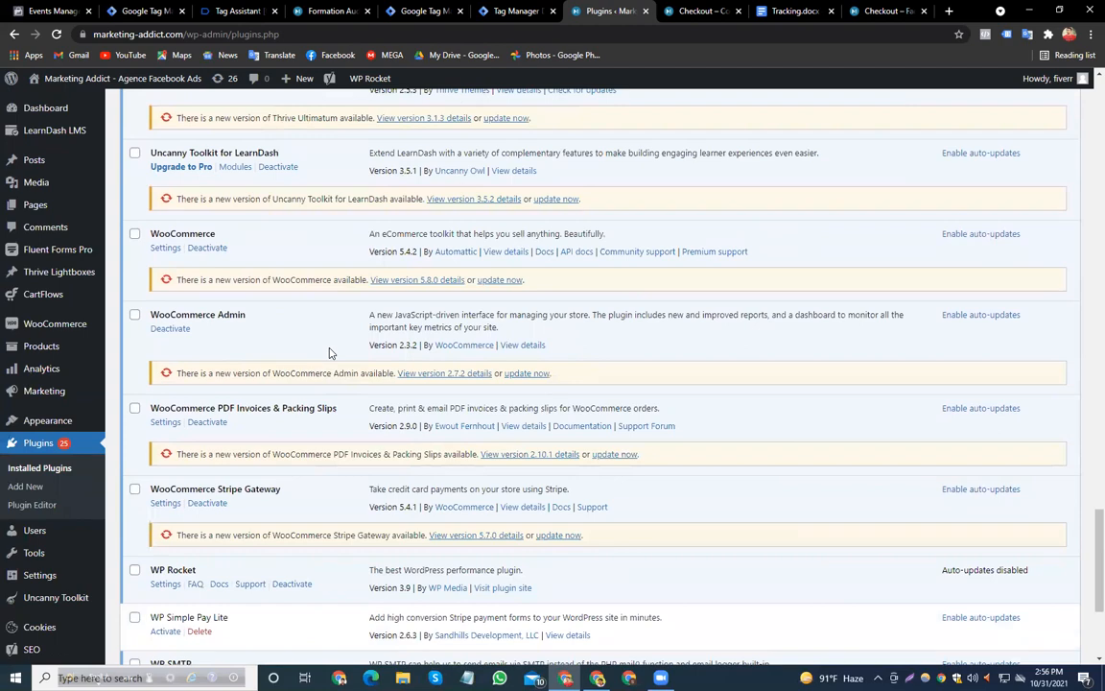
Examine the installed plugins list again from the WooCommerce plugins back to ActiveCampaign, including the Facebook for WordPress entry
scroll(329, 353, up, 4)
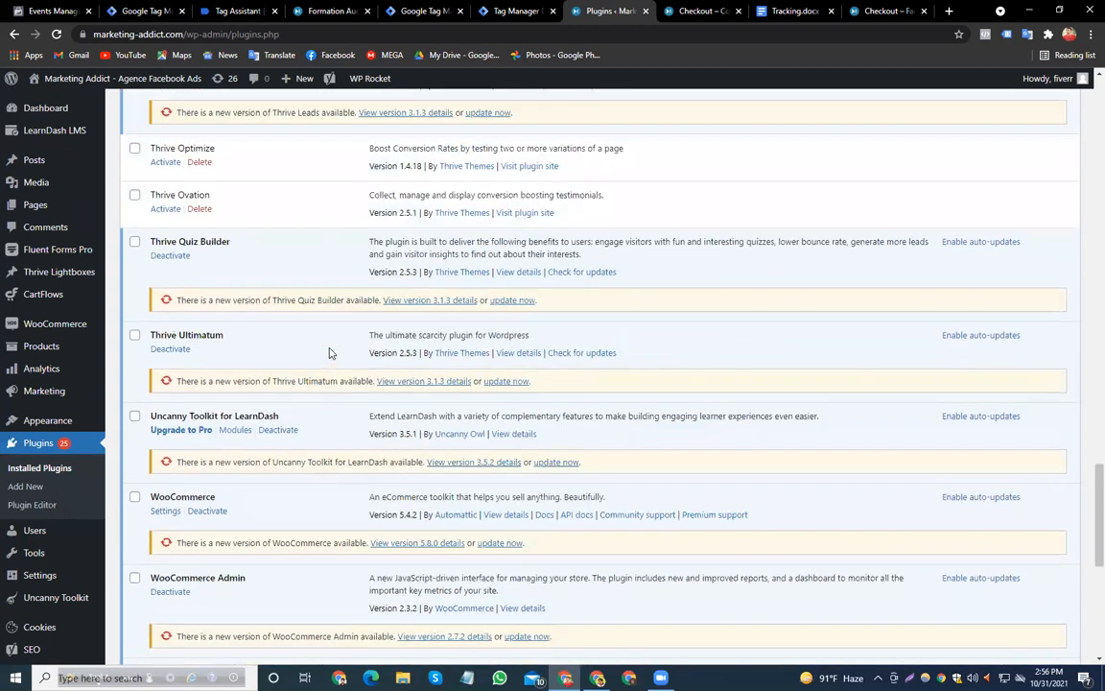
scroll(329, 353, up, 5)
scroll(329, 353, up, 3)
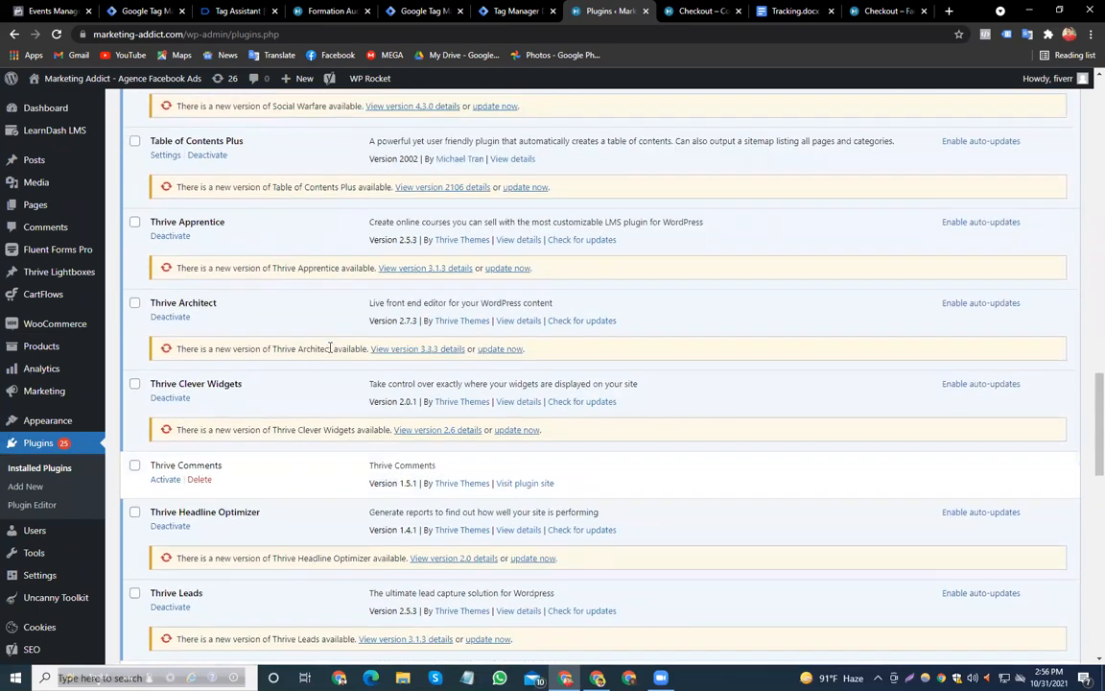
scroll(329, 350, up, 4)
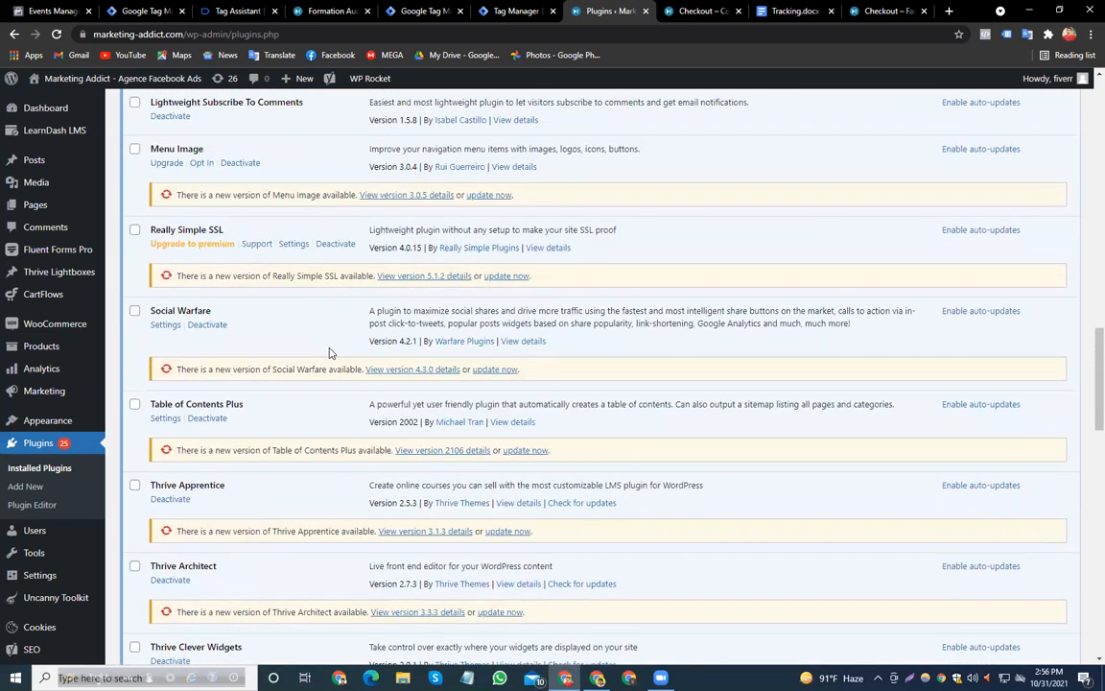
scroll(329, 353, up, 4)
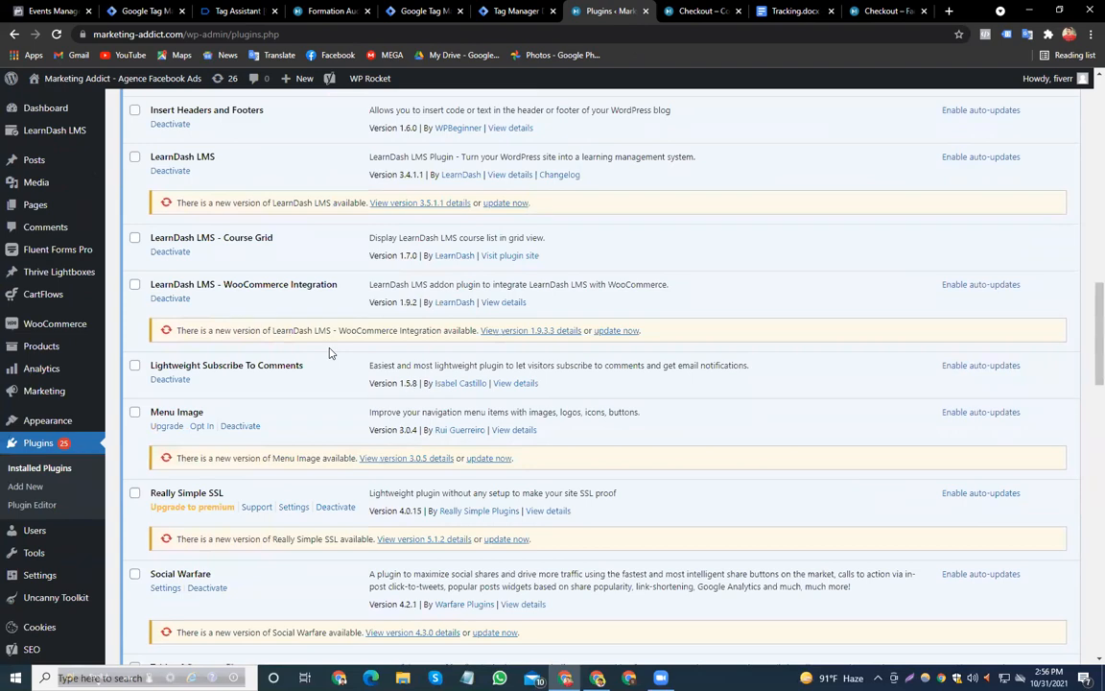
scroll(329, 353, up, 5)
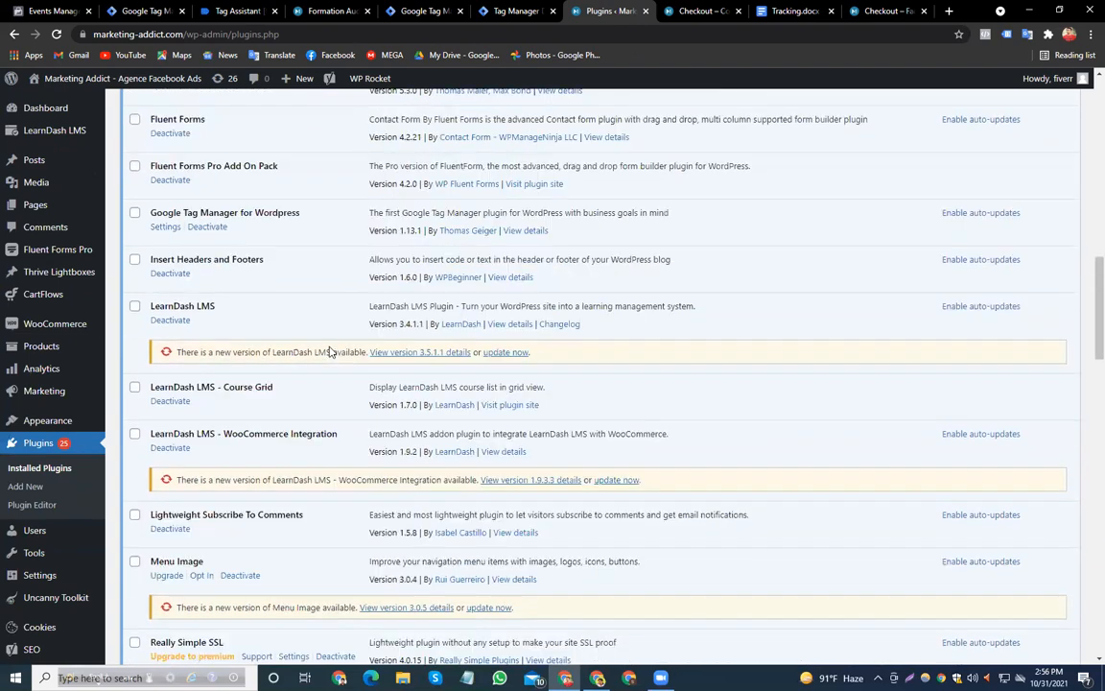
scroll(329, 353, up, 7)
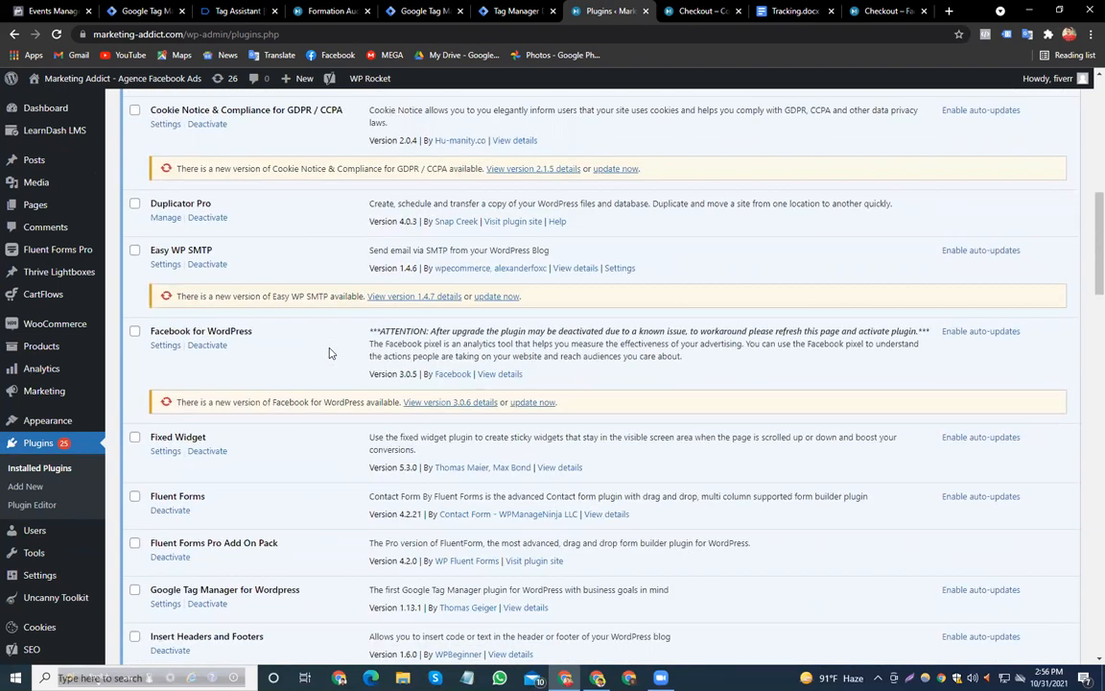
scroll(329, 353, up, 4)
scroll(329, 353, up, 2)
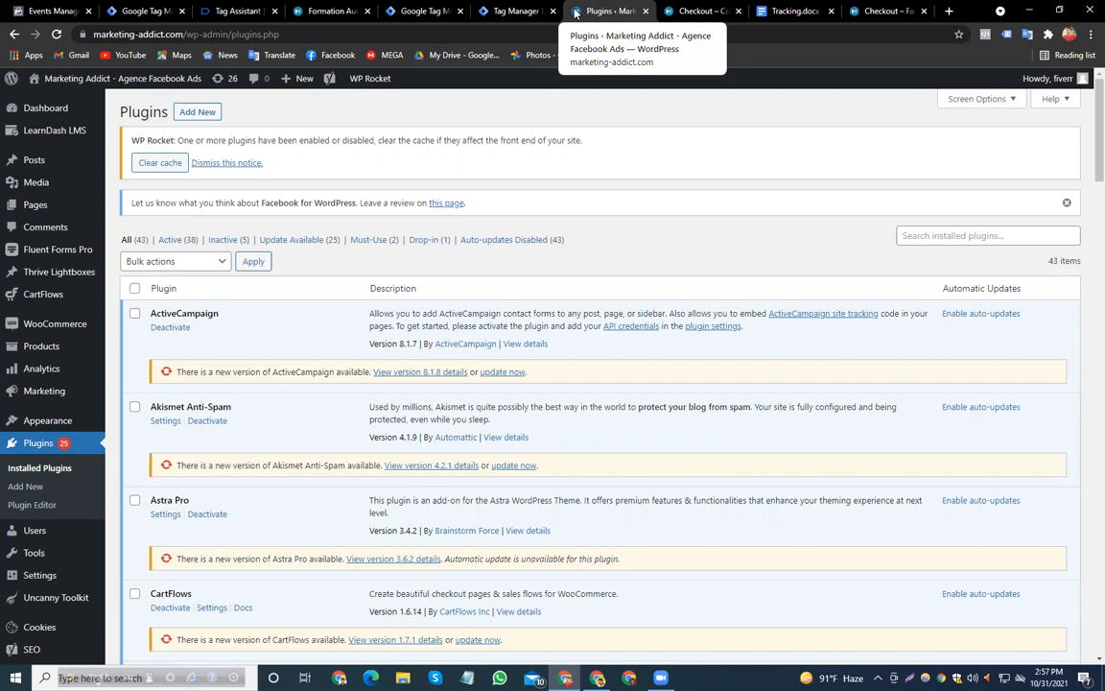
Review the server container's fired tags and the Tag Assistant summary, and go back from the coaching checkout to the coaching sales page
click(518, 10)
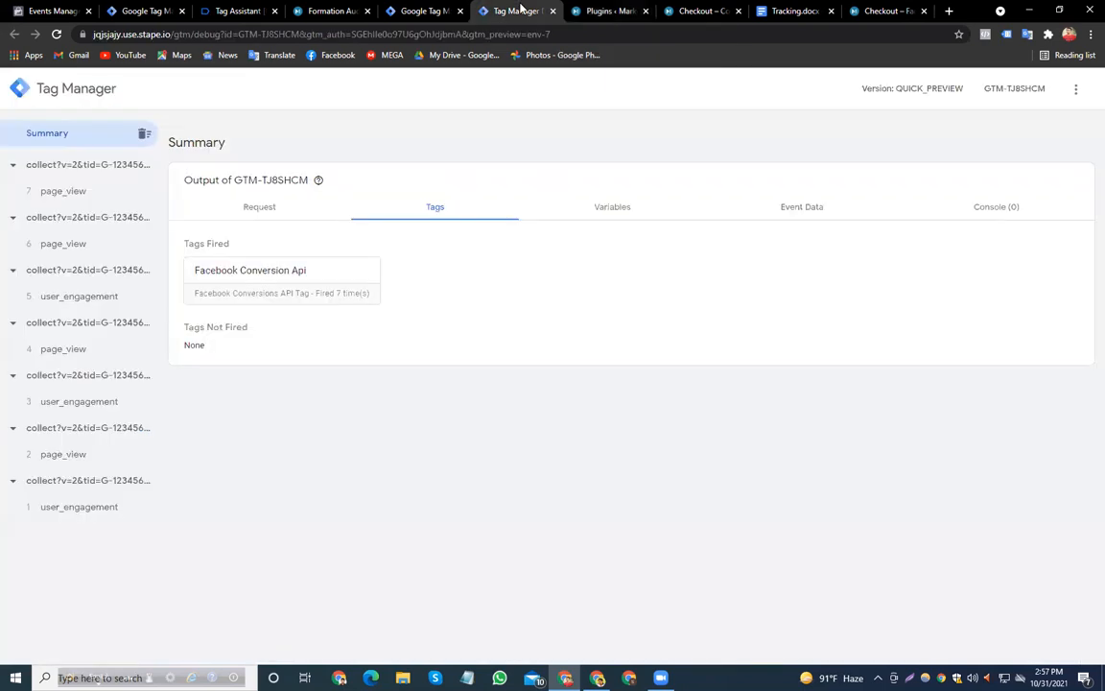
click(228, 10)
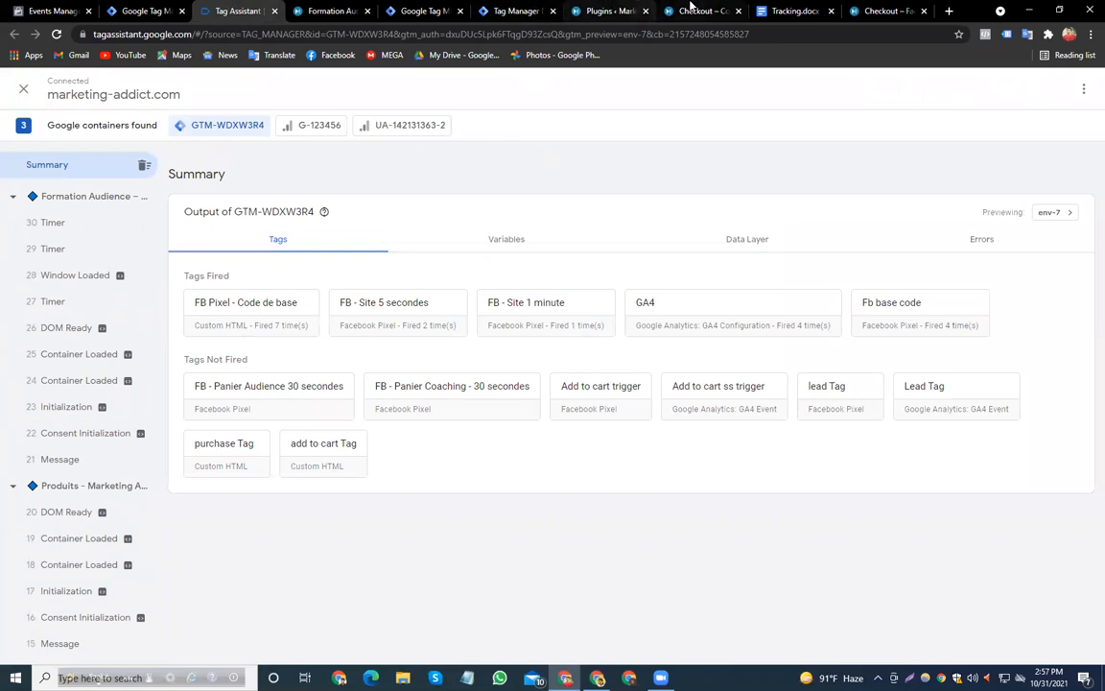
click(703, 10)
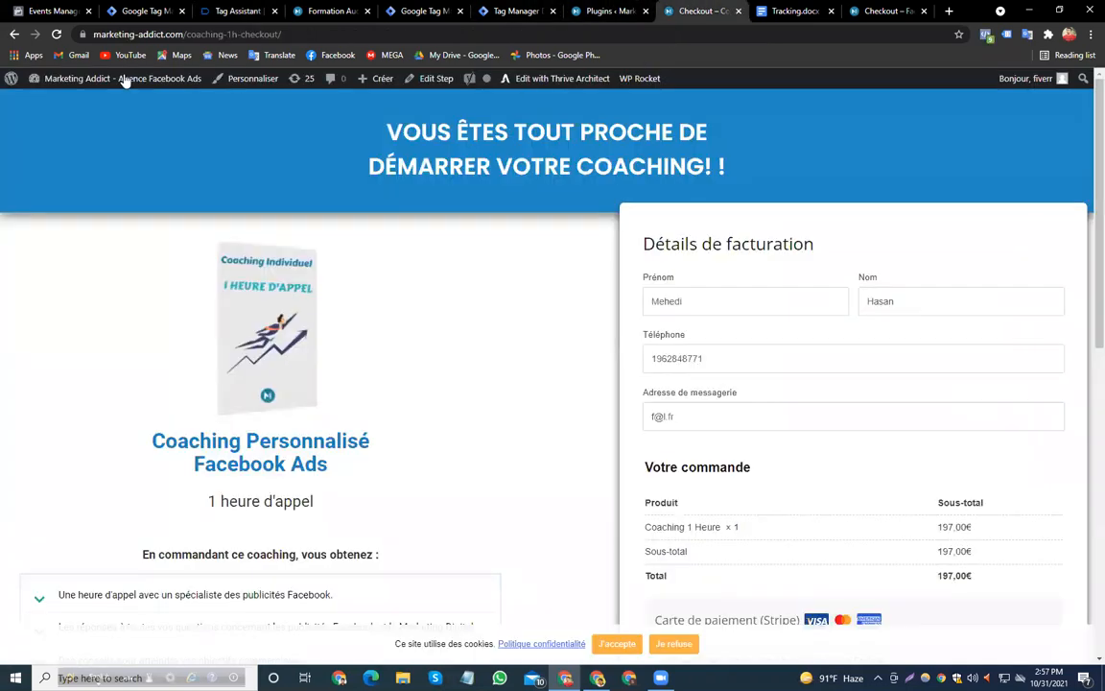
click(13, 34)
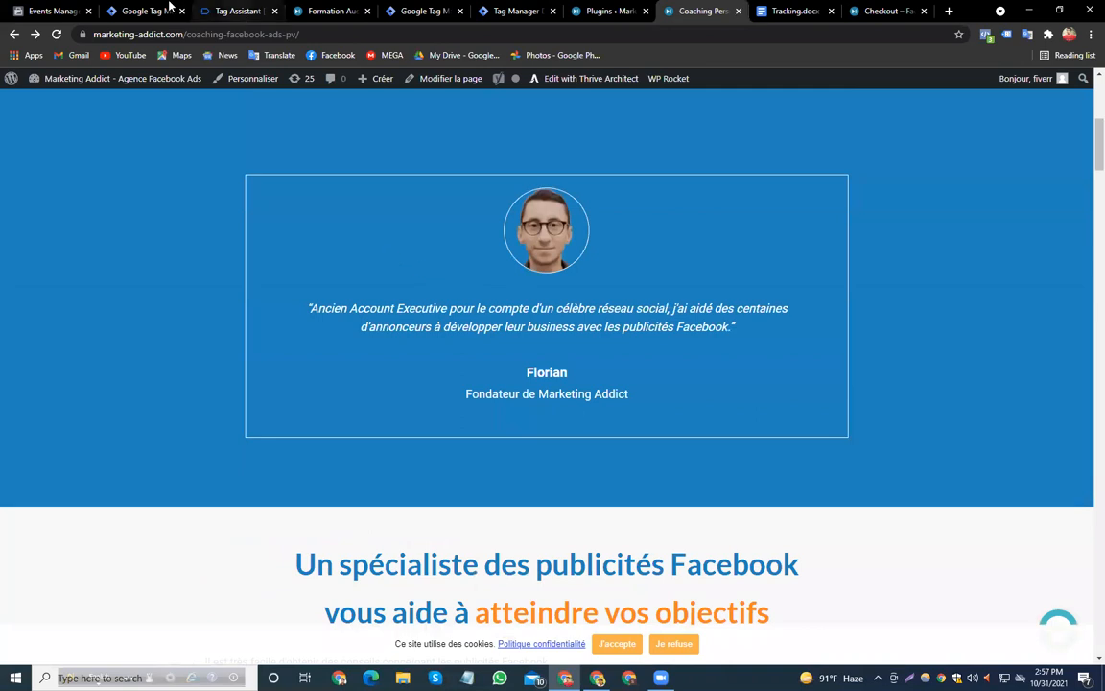
Inspect the add to cart Tag, its firing trigger's conditions and the purchase Tag in the marketing-addict.com Tag Manager container
click(149, 10)
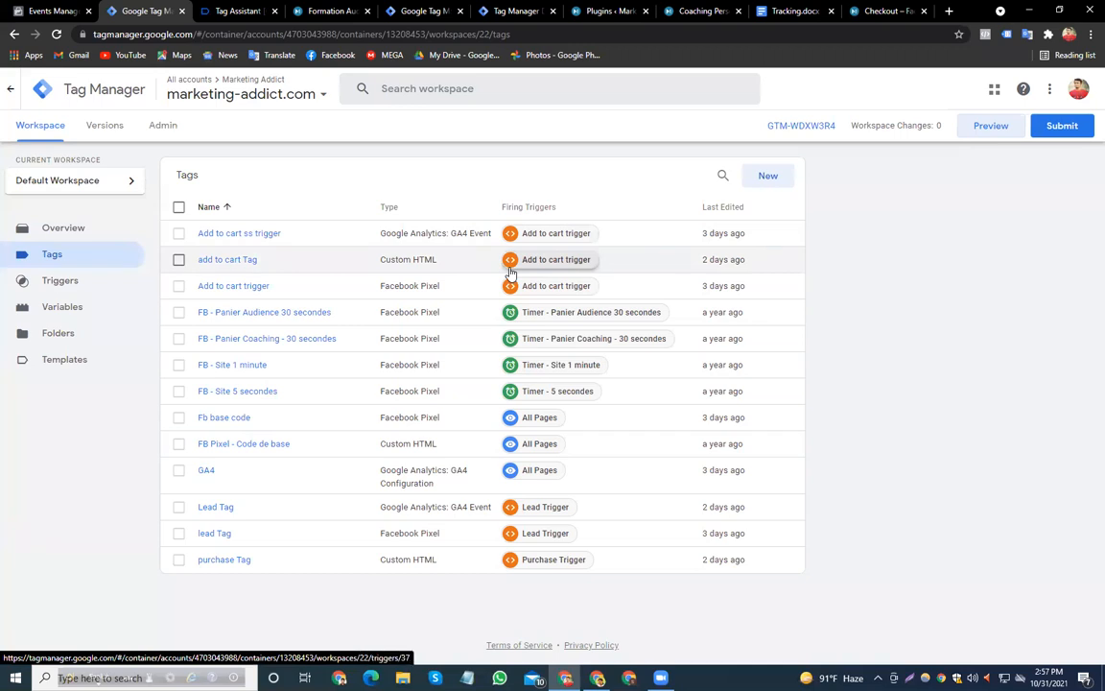
click(238, 260)
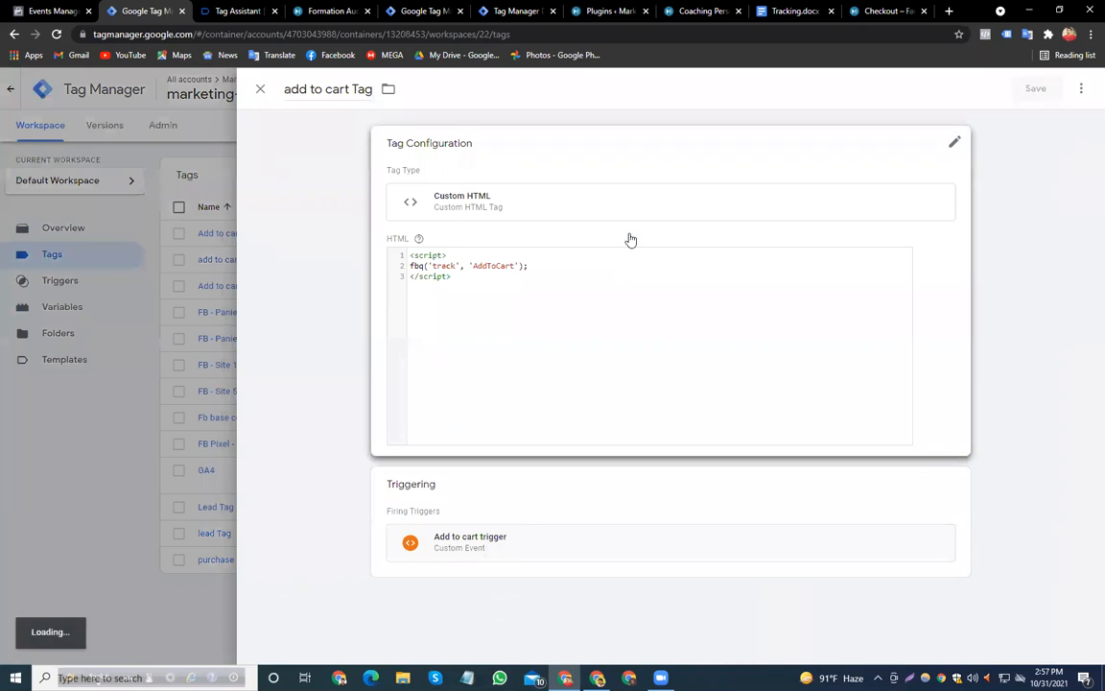
click(585, 542)
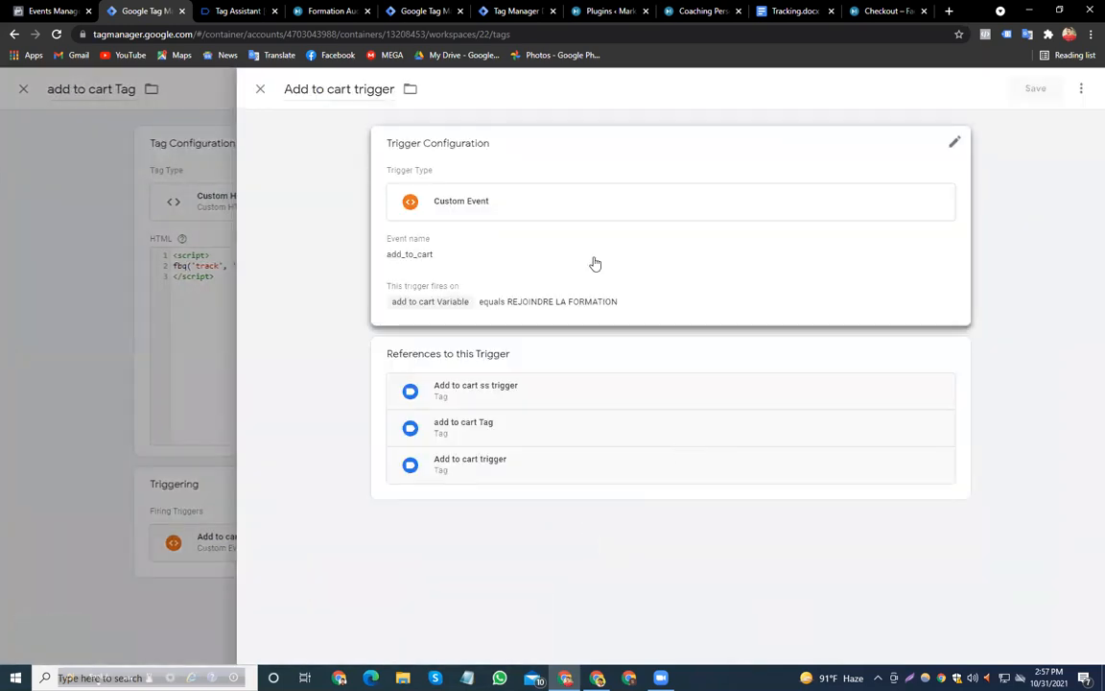
click(652, 253)
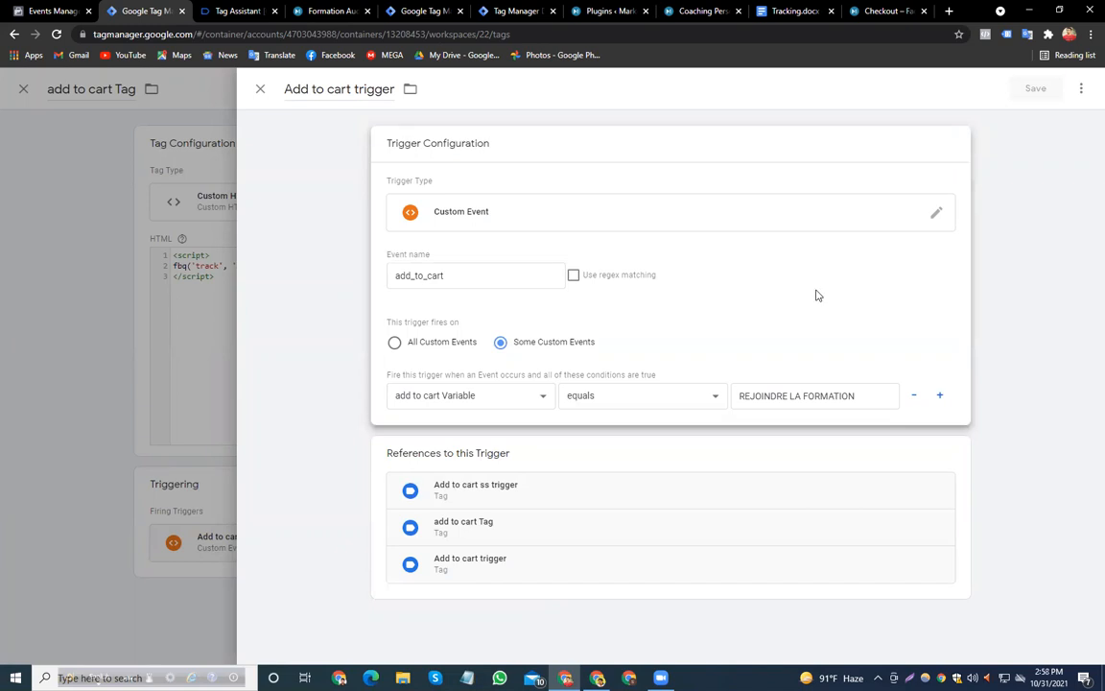
click(260, 90)
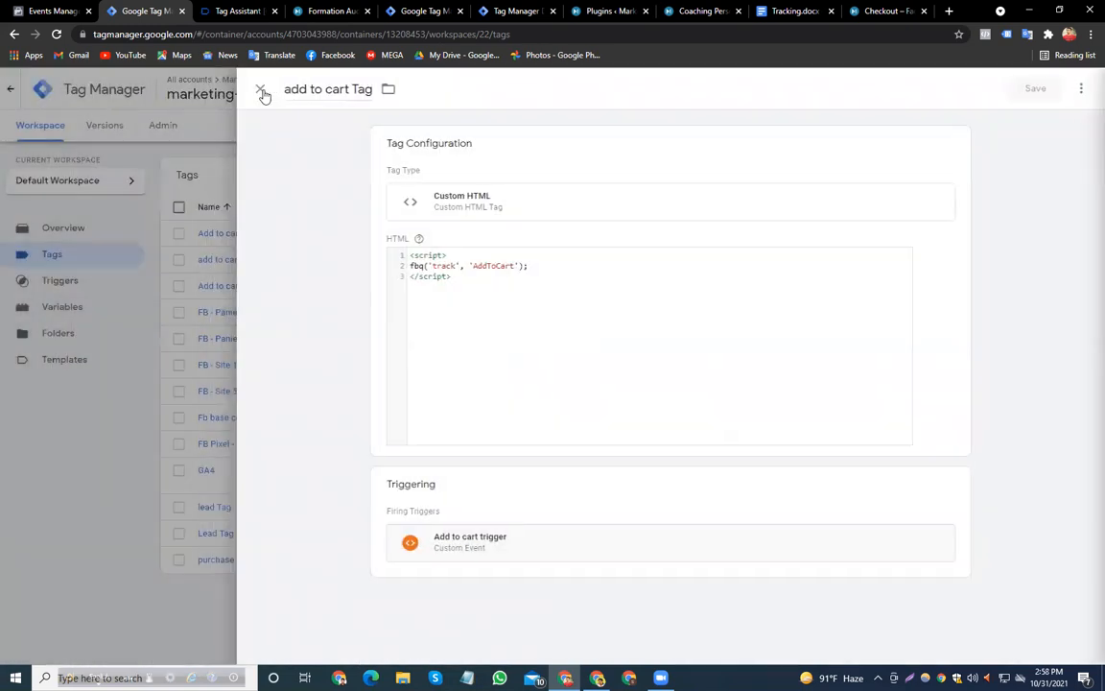
click(260, 90)
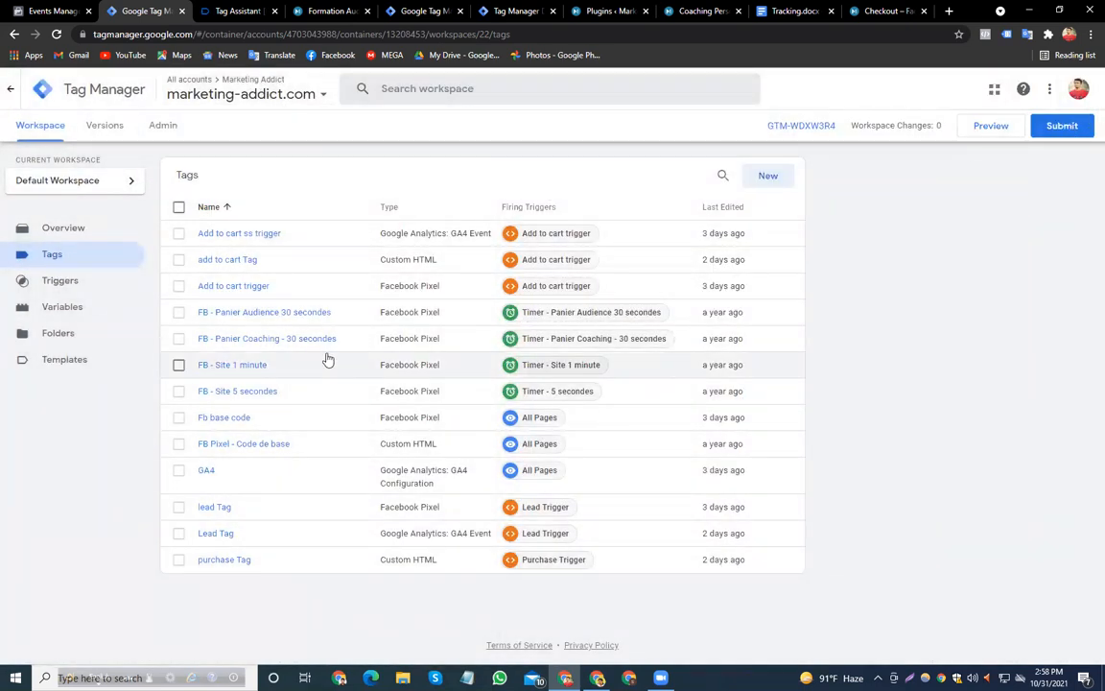
click(243, 566)
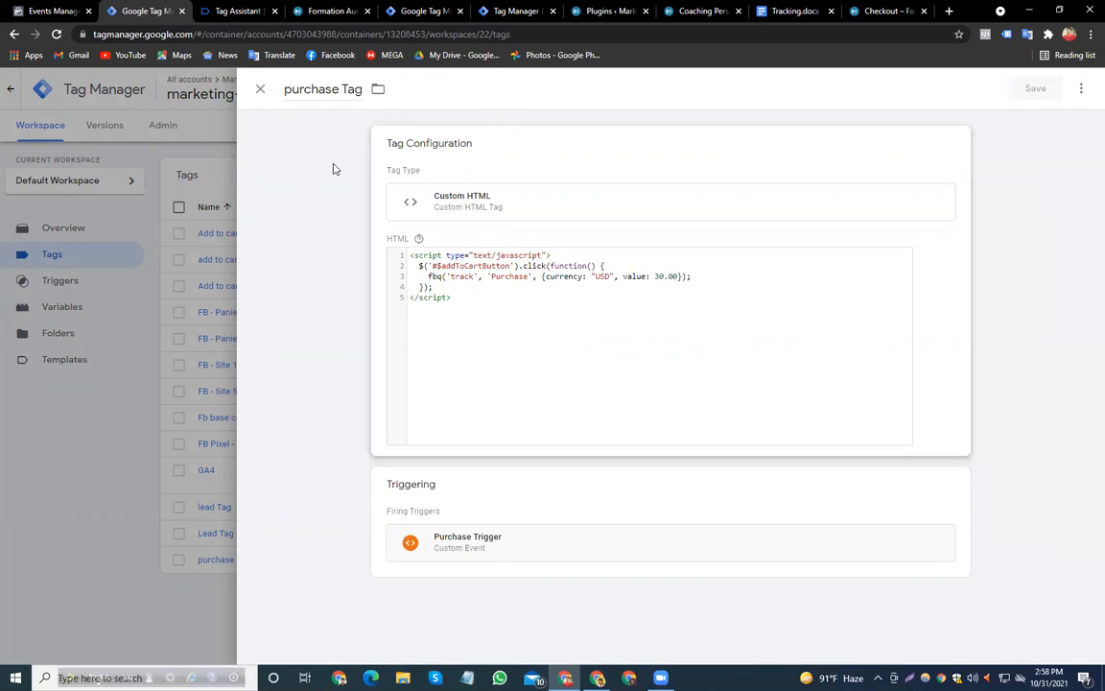
click(260, 89)
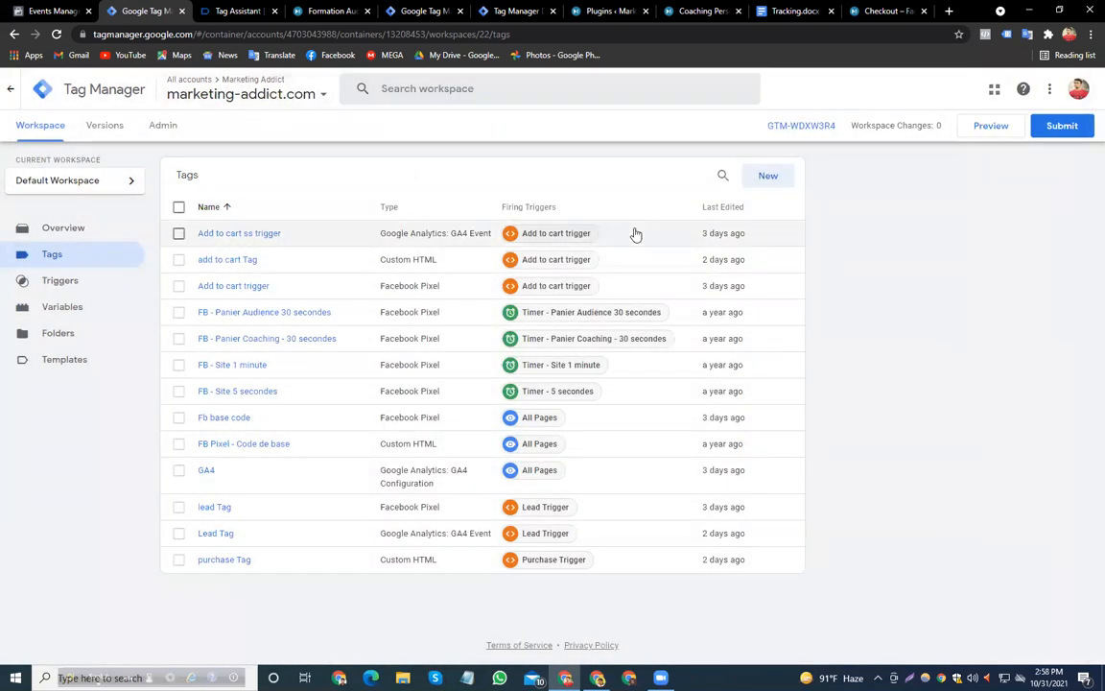
Pause all add-to-cart, GA4, lead and purchase tags, excluding the four FB timer tags, Fb base code and FB Pixel - Code de base
click(179, 208)
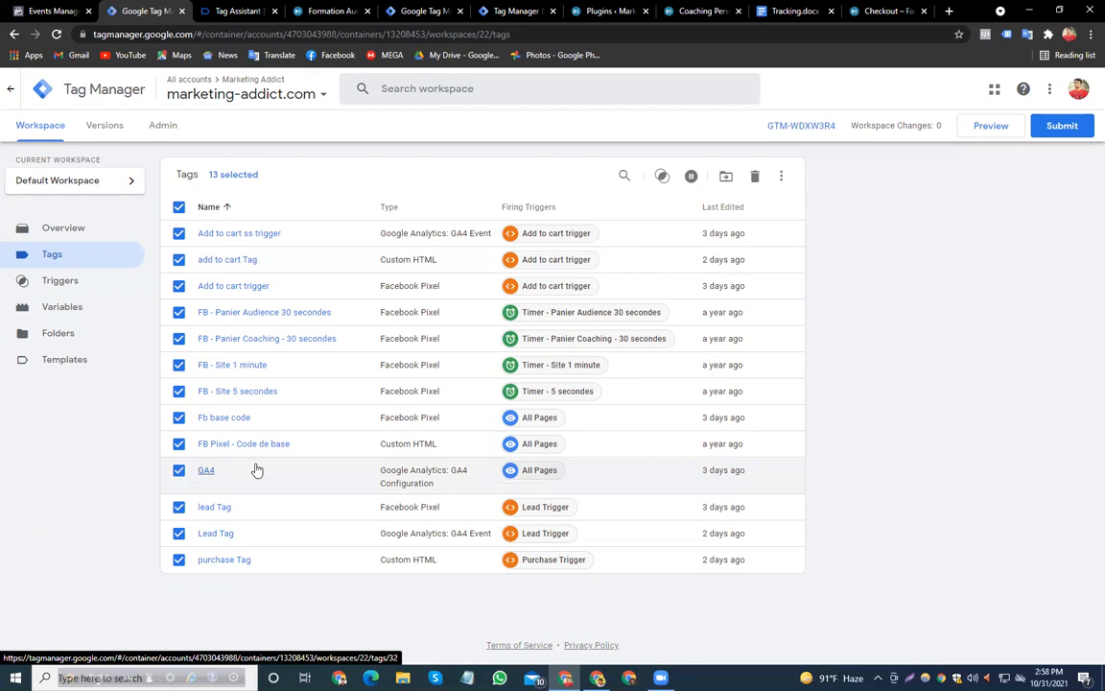
click(179, 508)
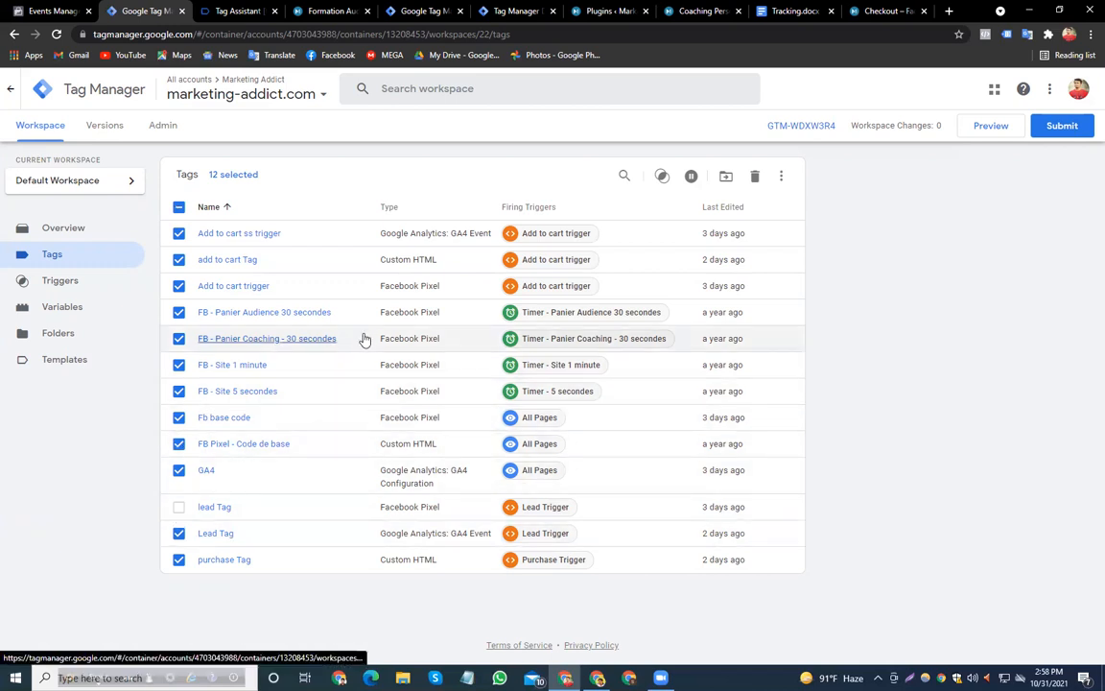
click(178, 508)
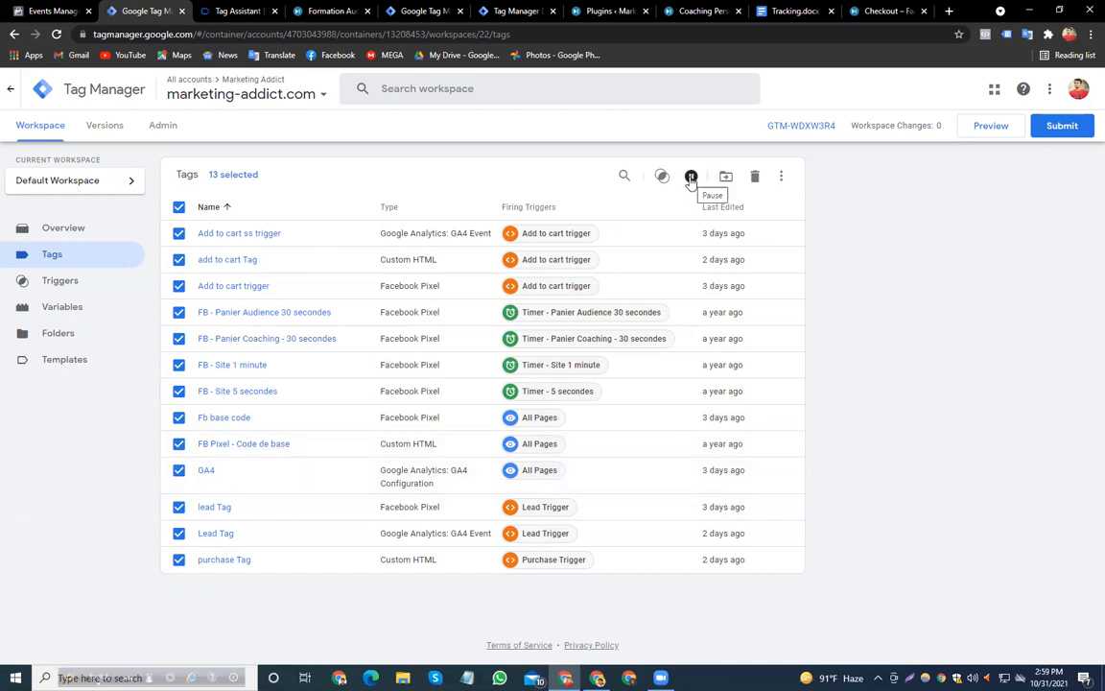
click(179, 341)
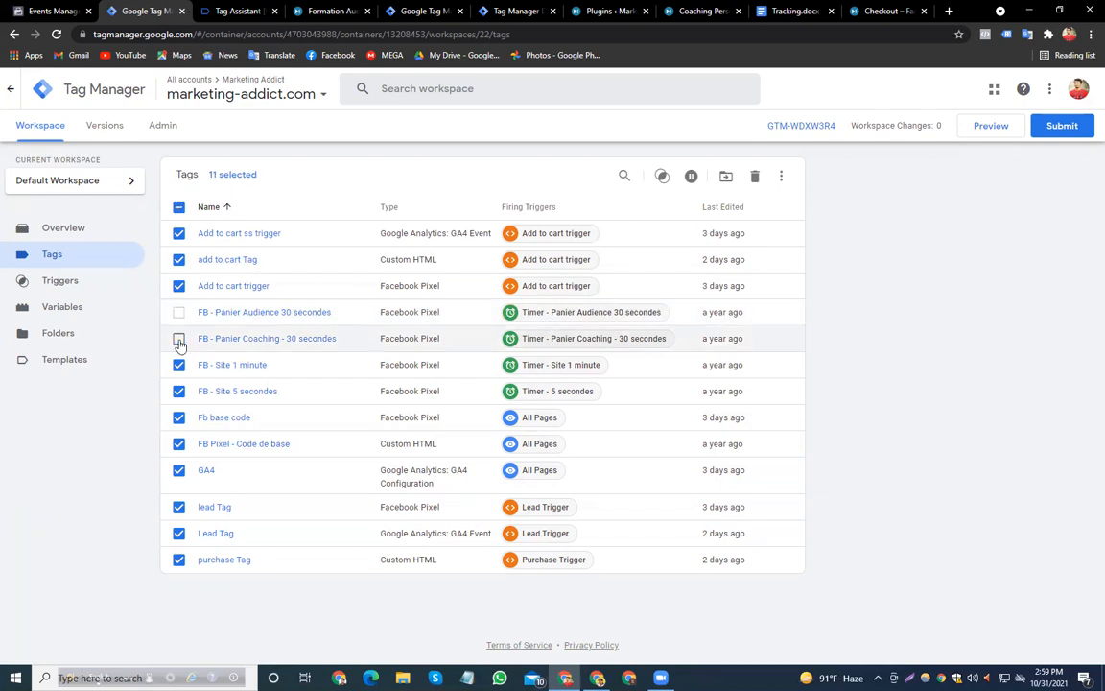
click(178, 366)
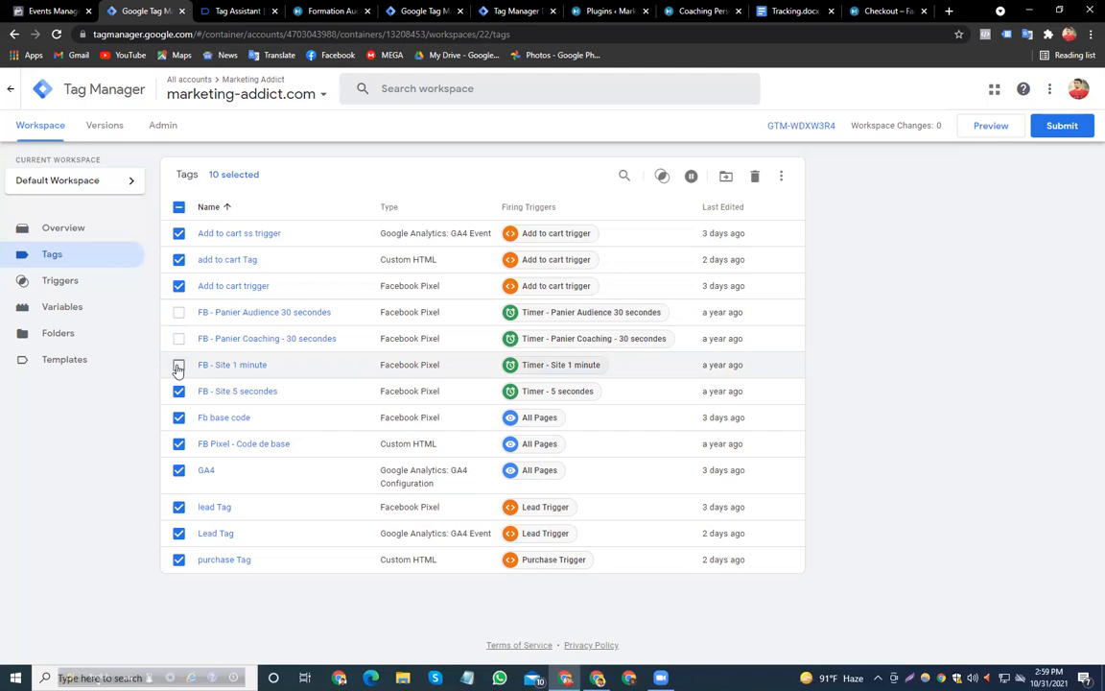
click(179, 392)
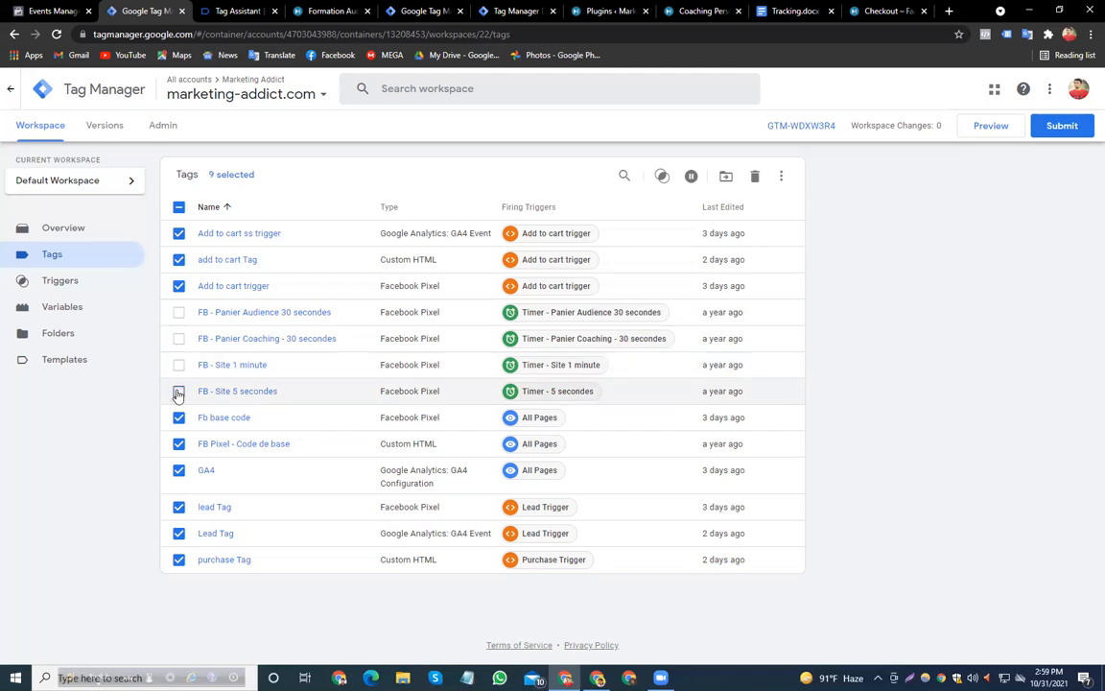
click(179, 444)
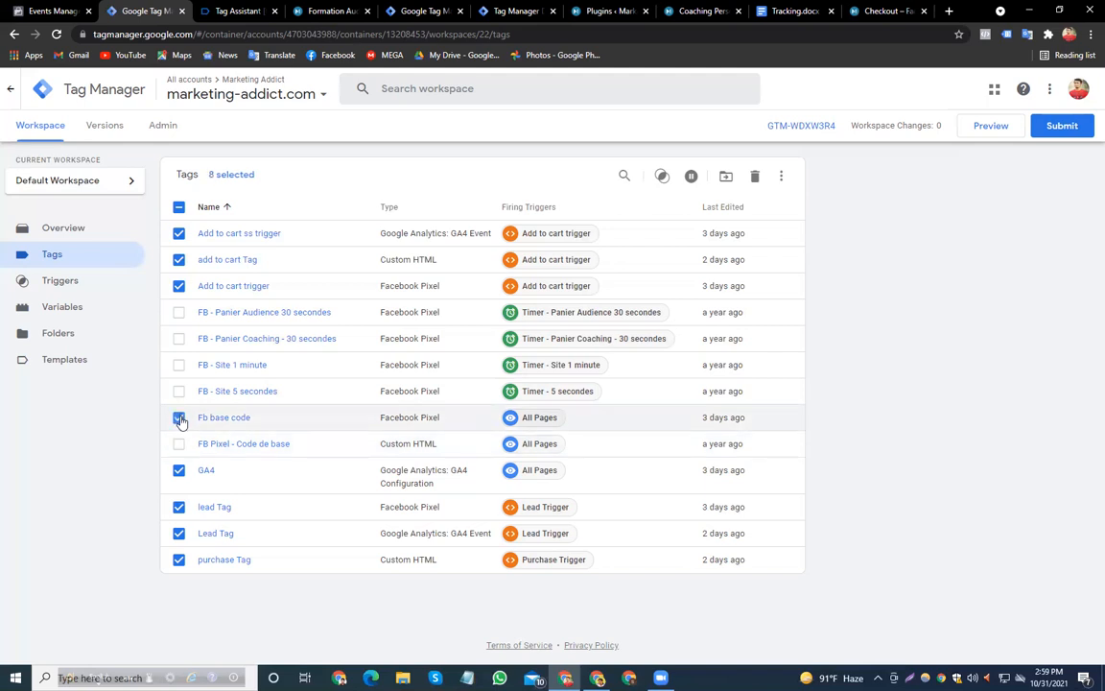
click(179, 419)
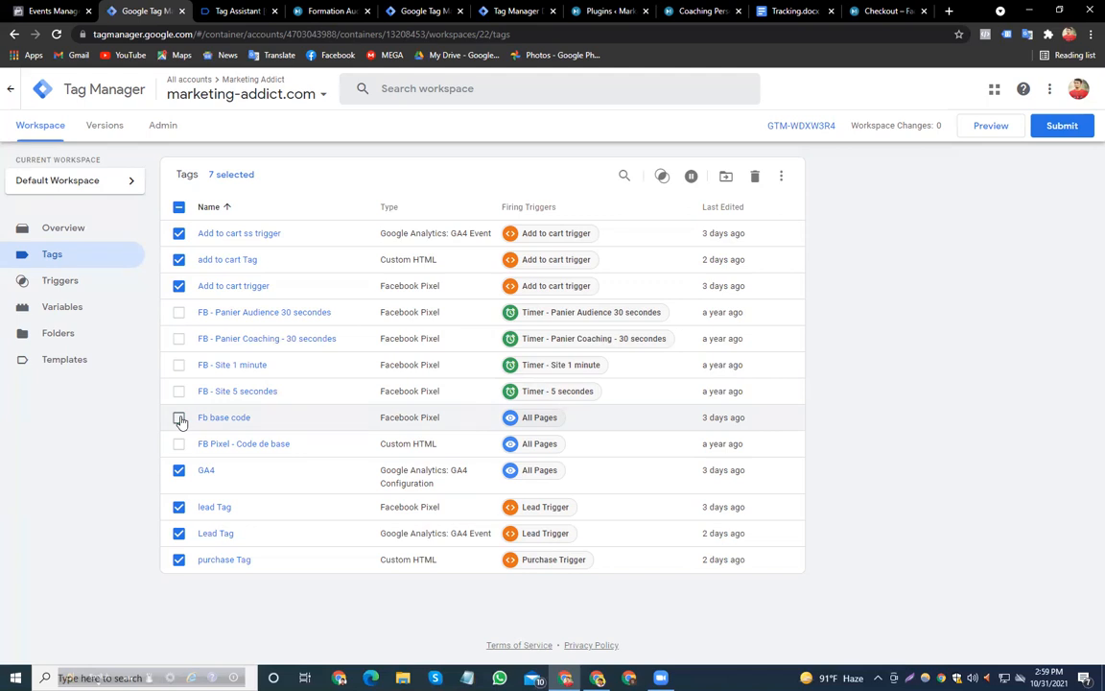
click(691, 180)
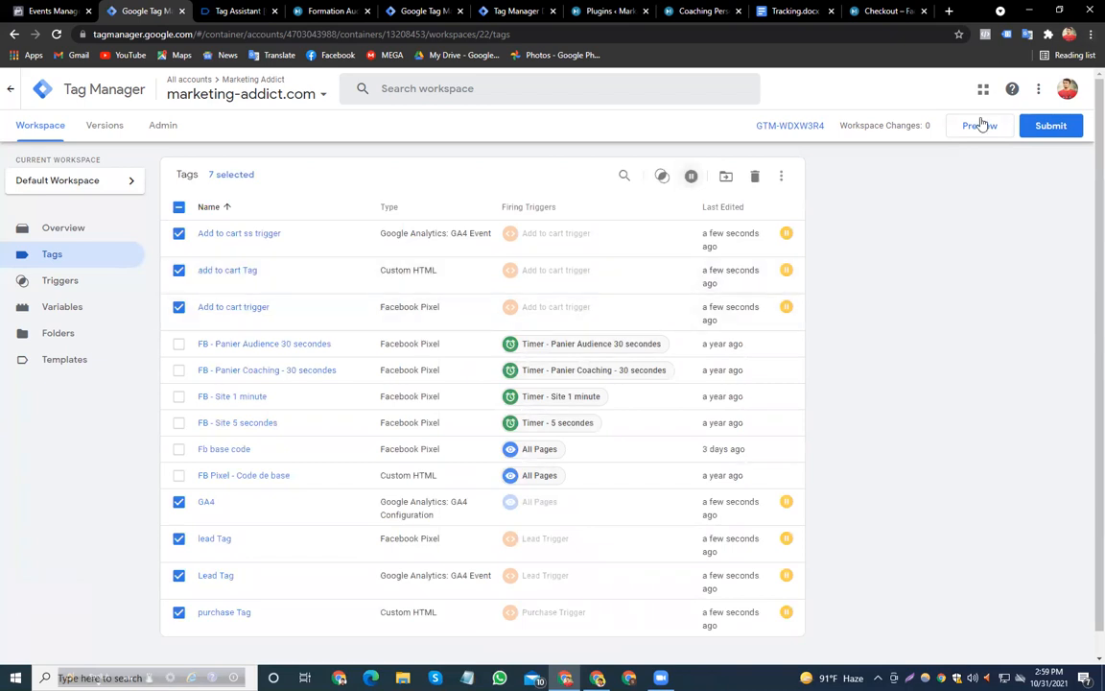
Publish the workspace changes to the Live environment with the version name and description left blank
click(1055, 129)
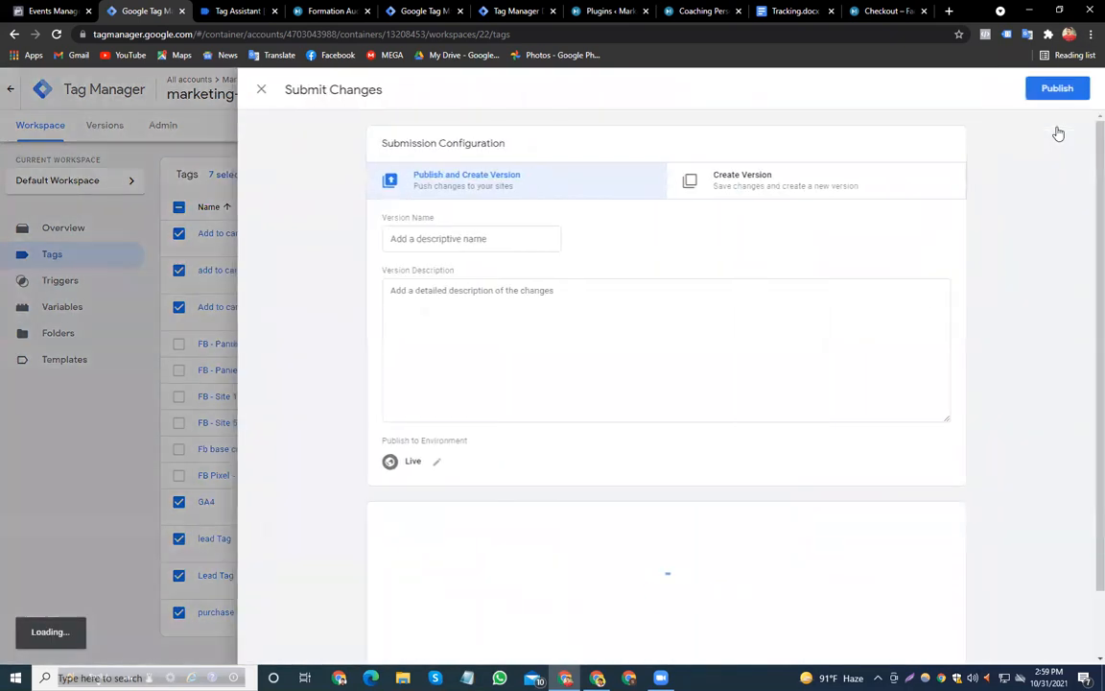
click(1051, 93)
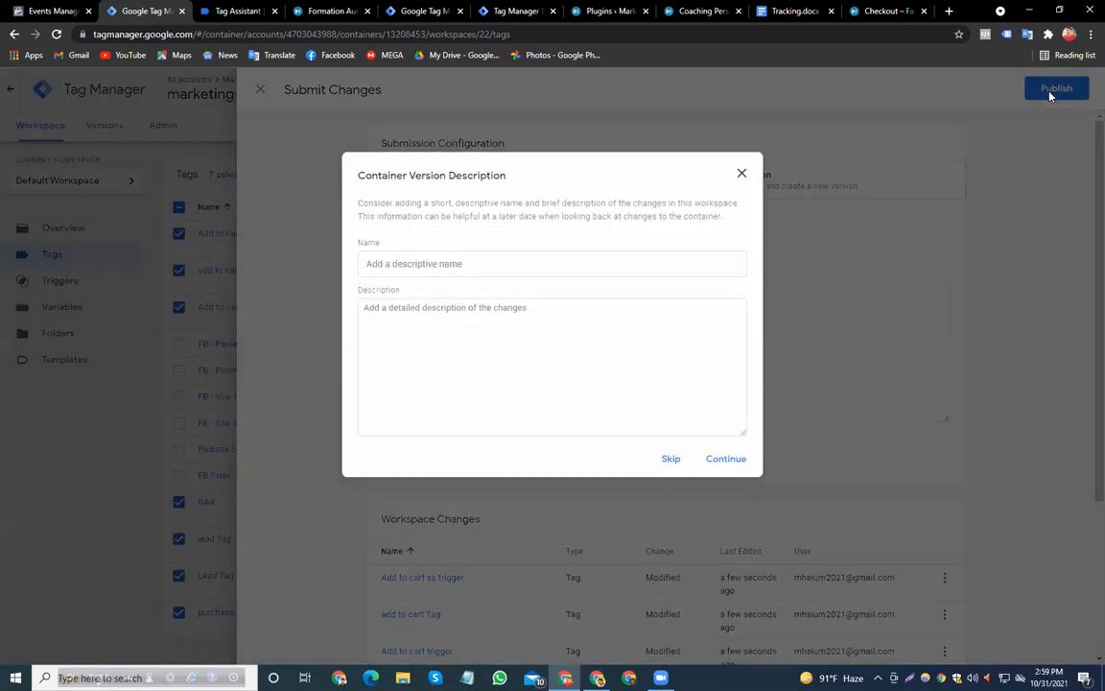
click(720, 459)
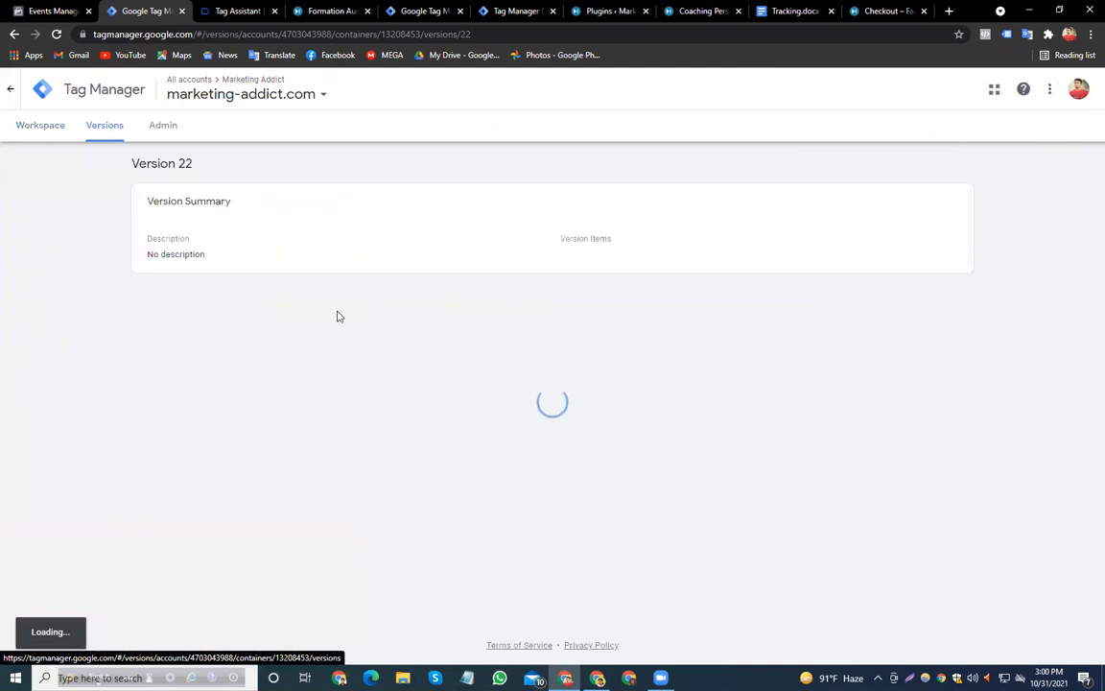
Review the workspace's templates and the tag types available for a new tag, leaving the new tag unsaved
click(42, 127)
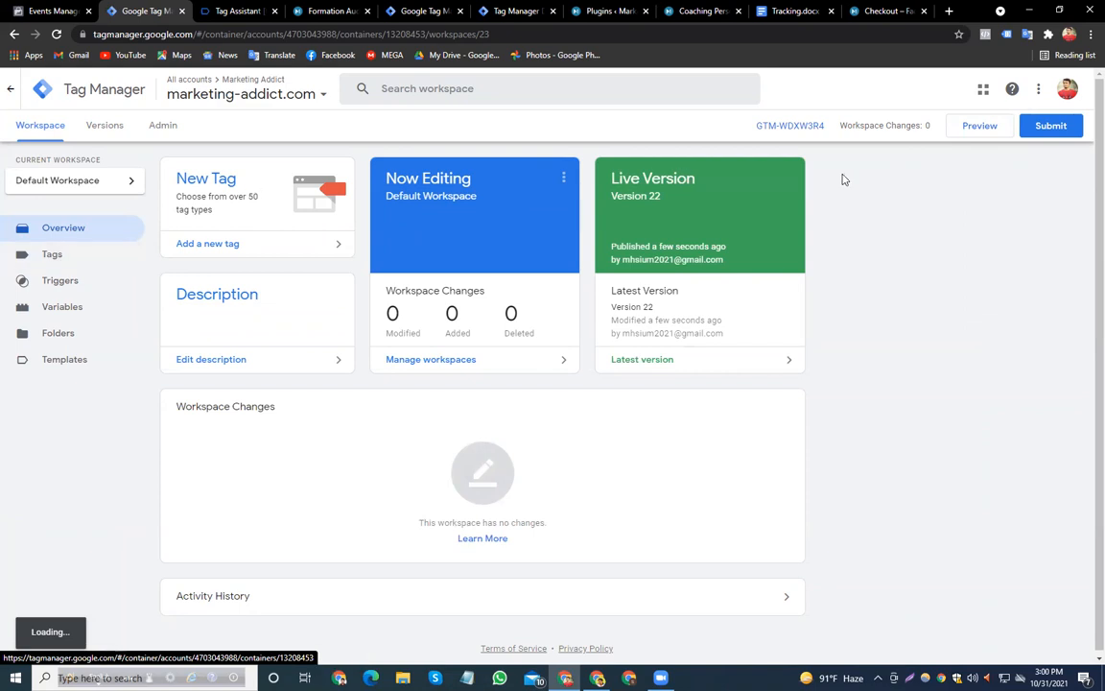
click(75, 362)
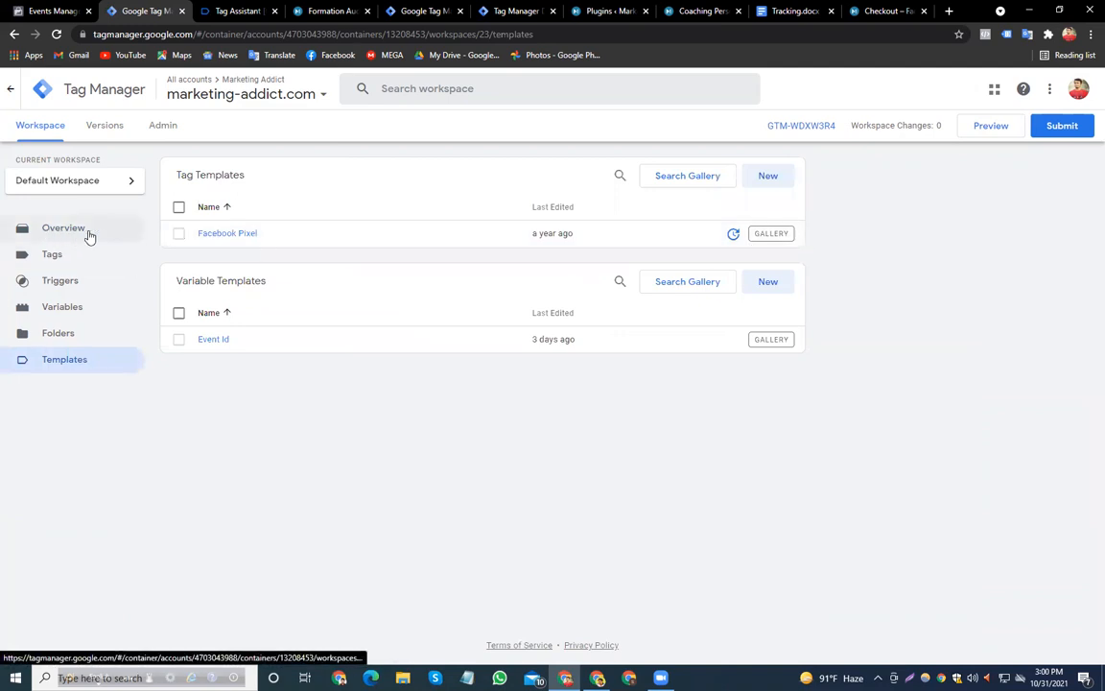
click(67, 257)
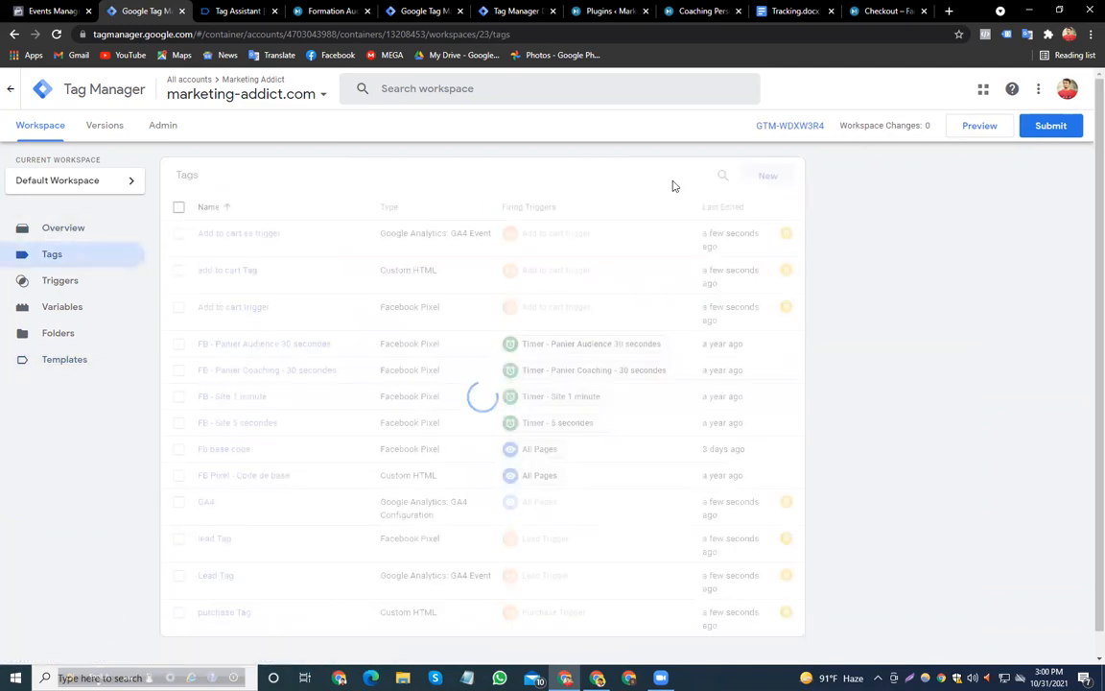
click(767, 176)
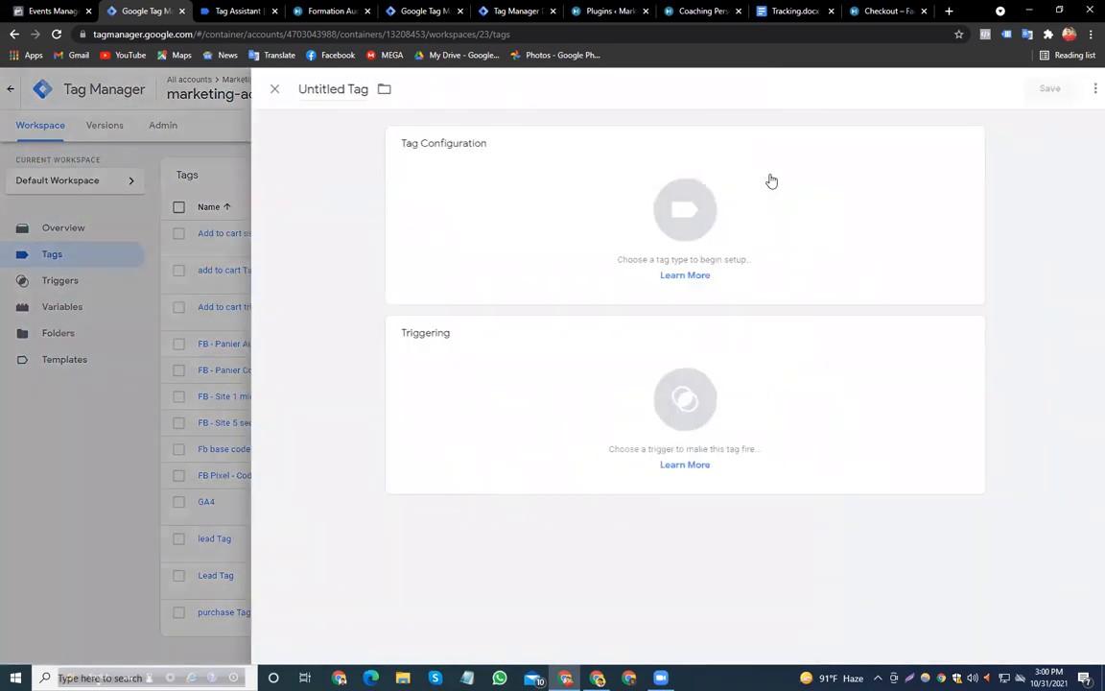
click(595, 202)
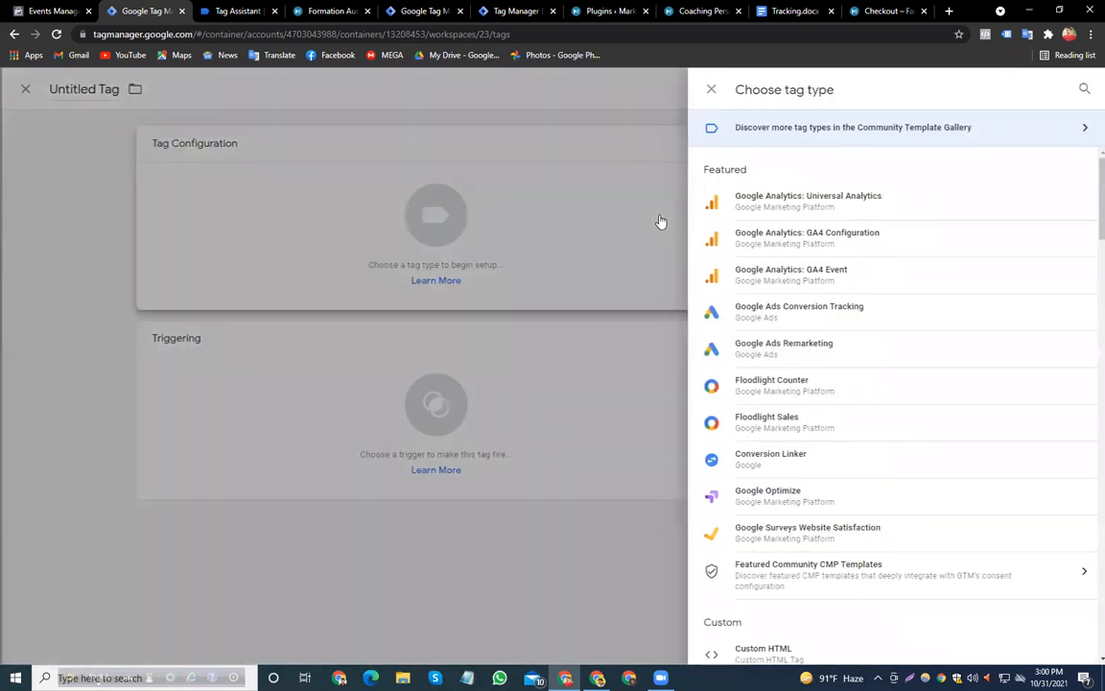
scroll(928, 316, down, 3)
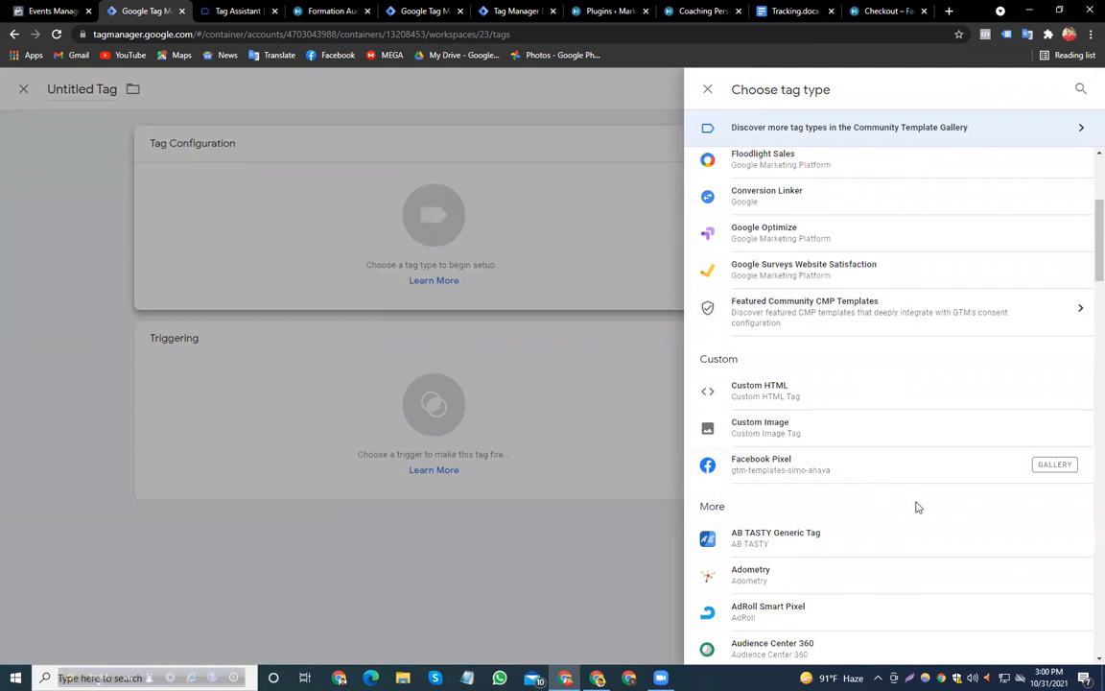
click(232, 98)
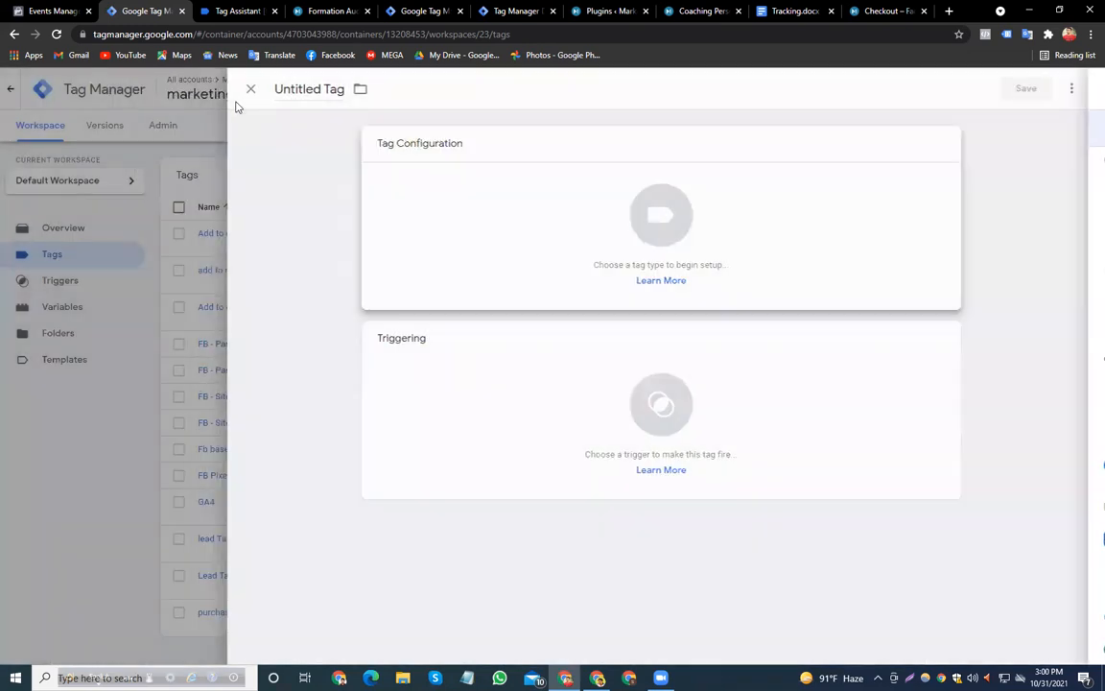
click(255, 89)
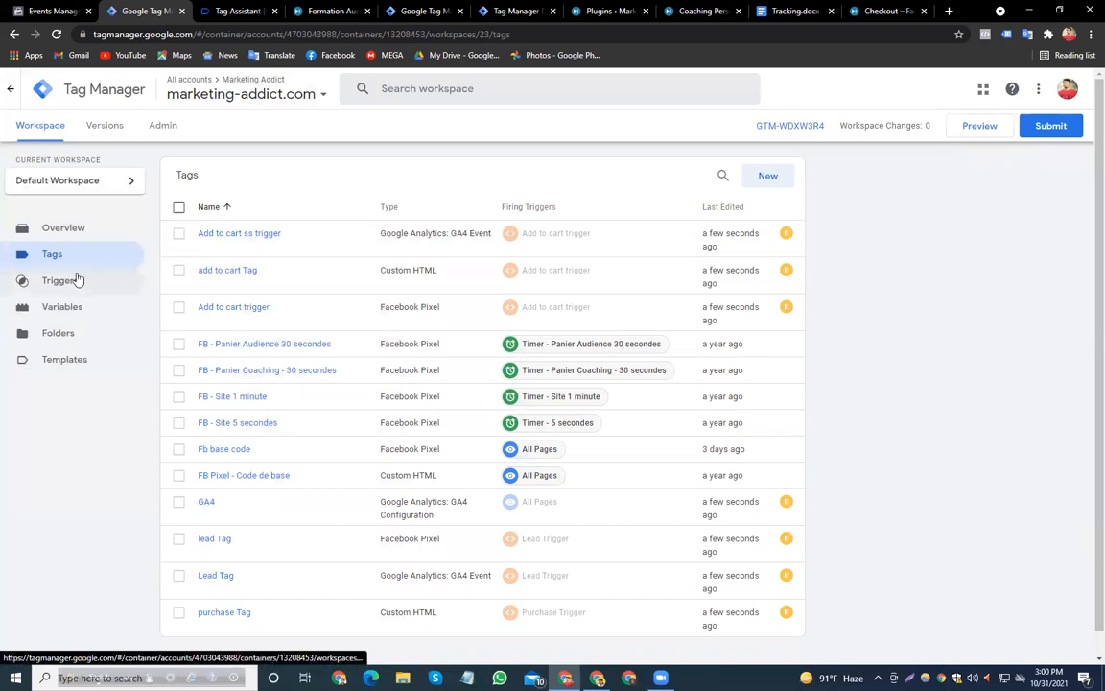
Try to add the Facebook Pixel template by facebookincubator from the Community Template Gallery to the workspace
click(63, 363)
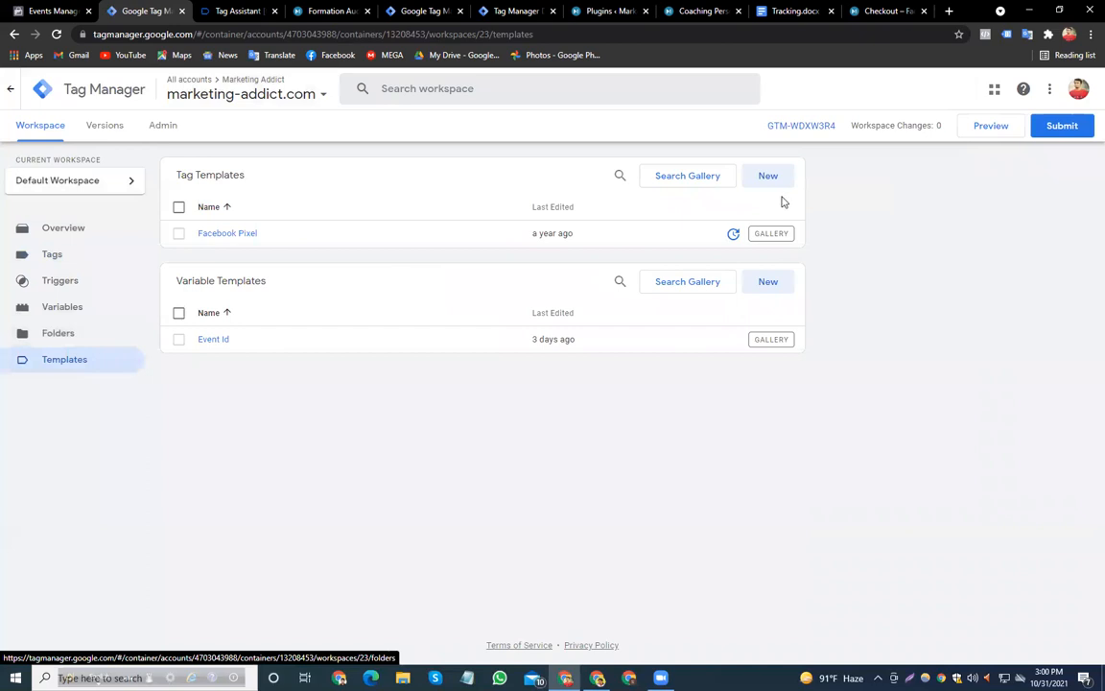
click(695, 182)
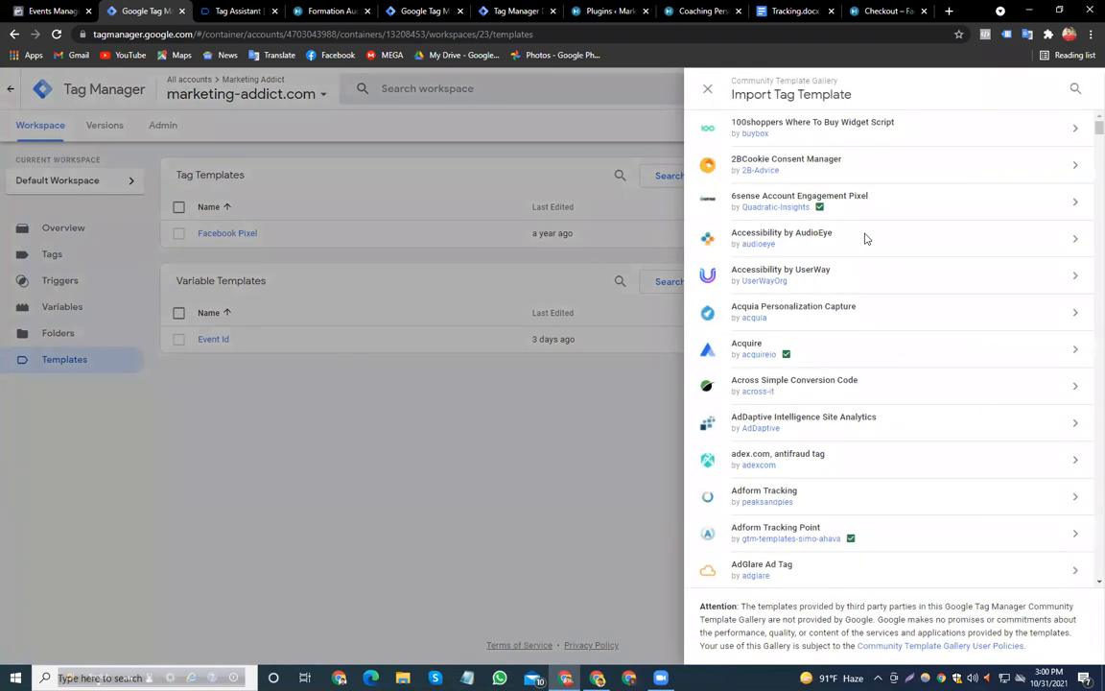
click(1076, 89)
text(facebook)
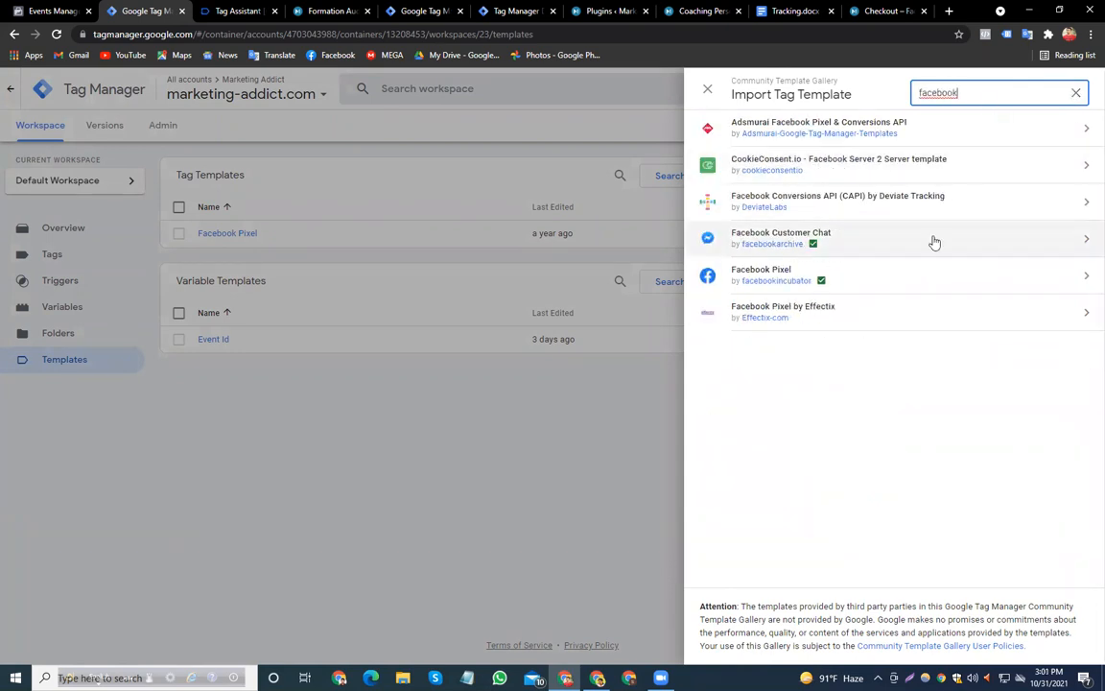
click(757, 277)
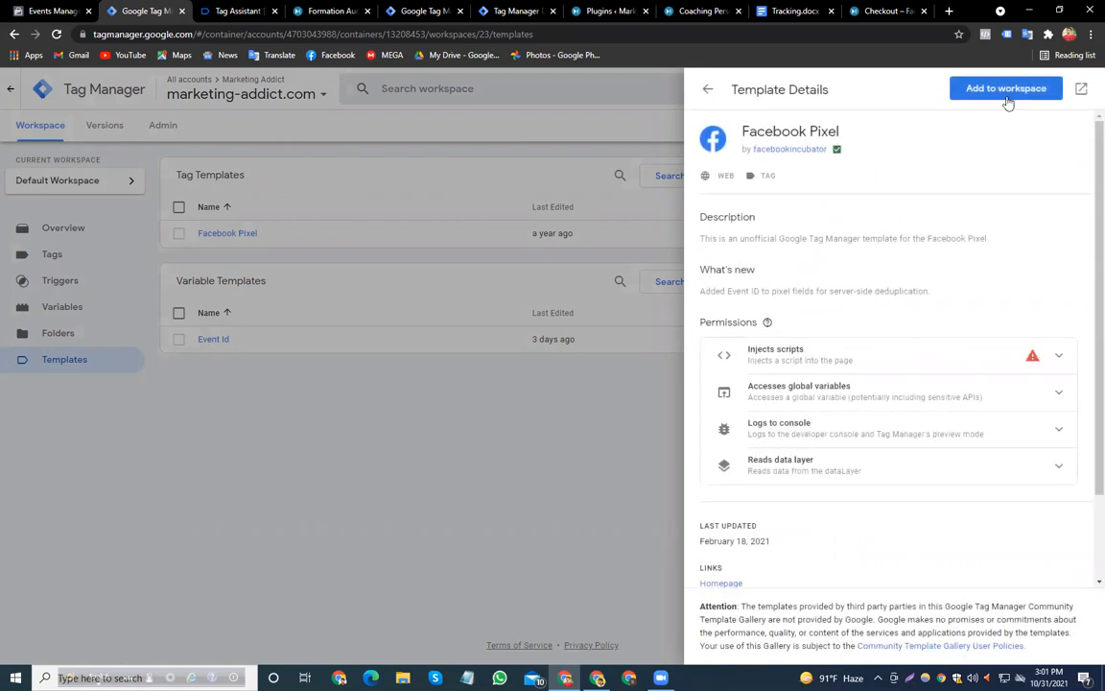
click(1006, 89)
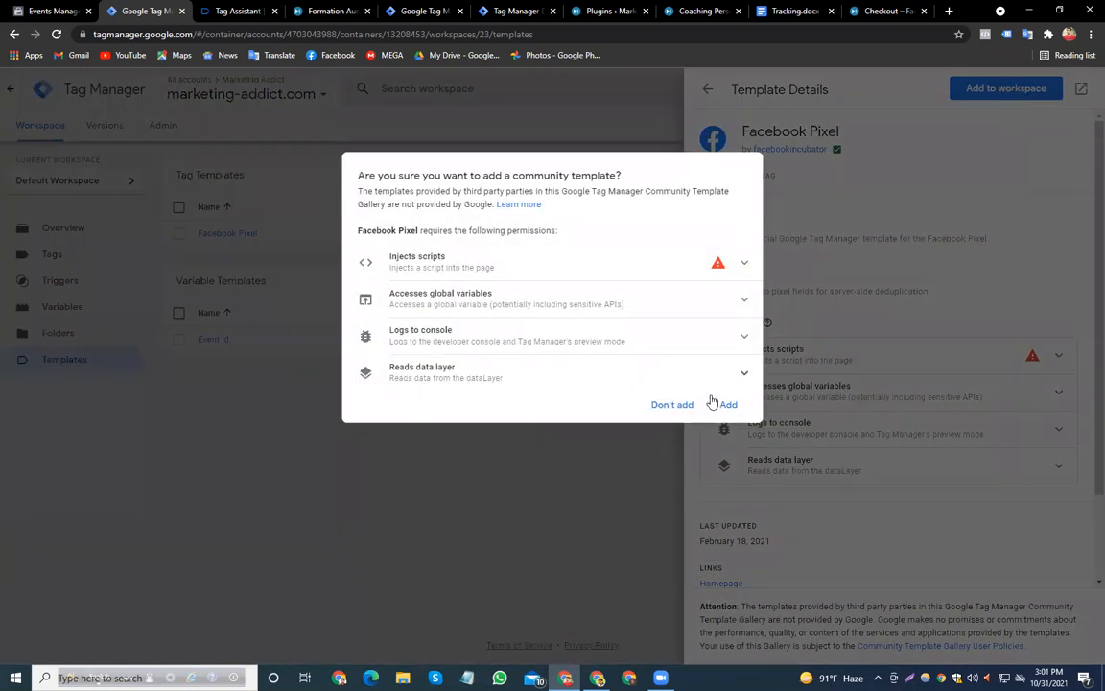
click(727, 404)
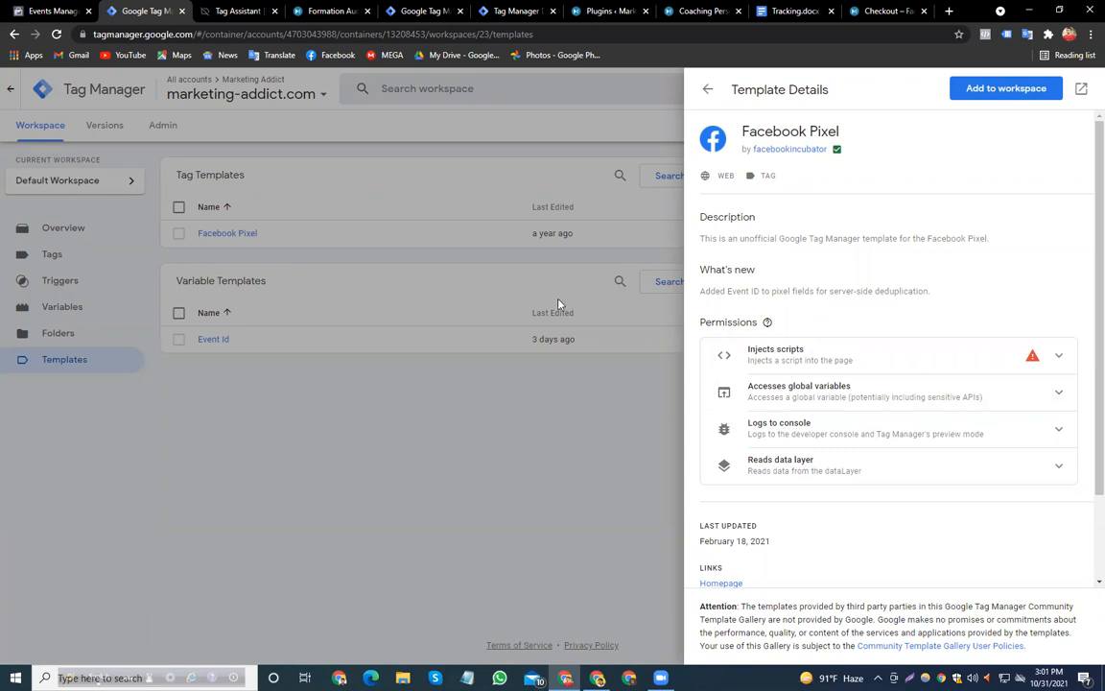
click(1006, 89)
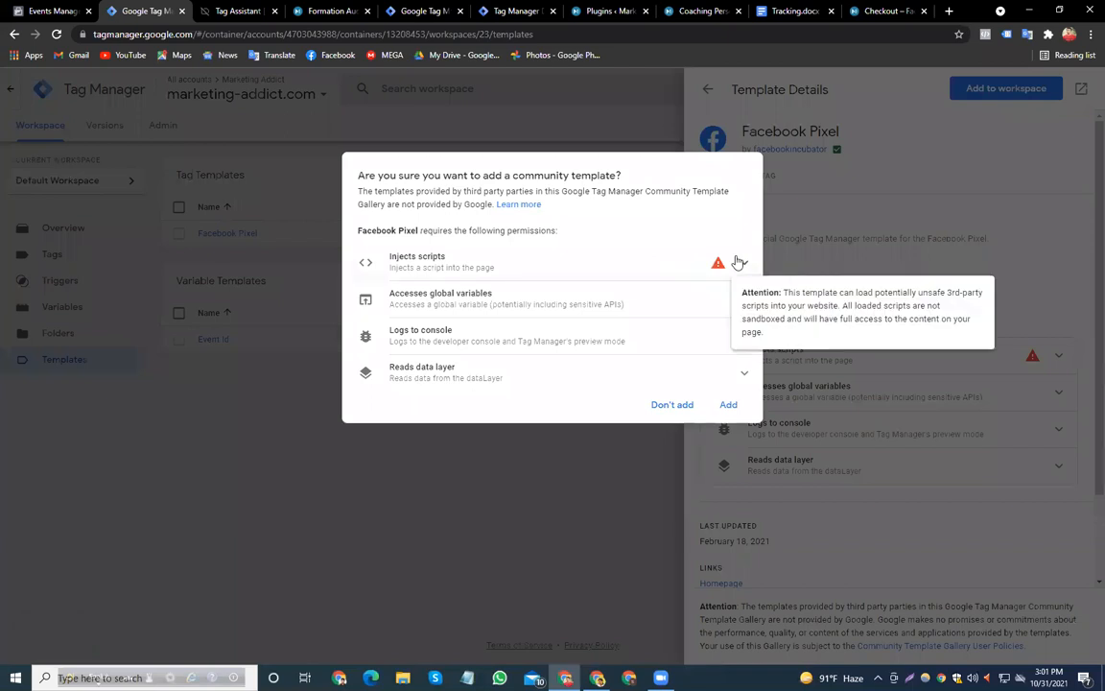
click(728, 406)
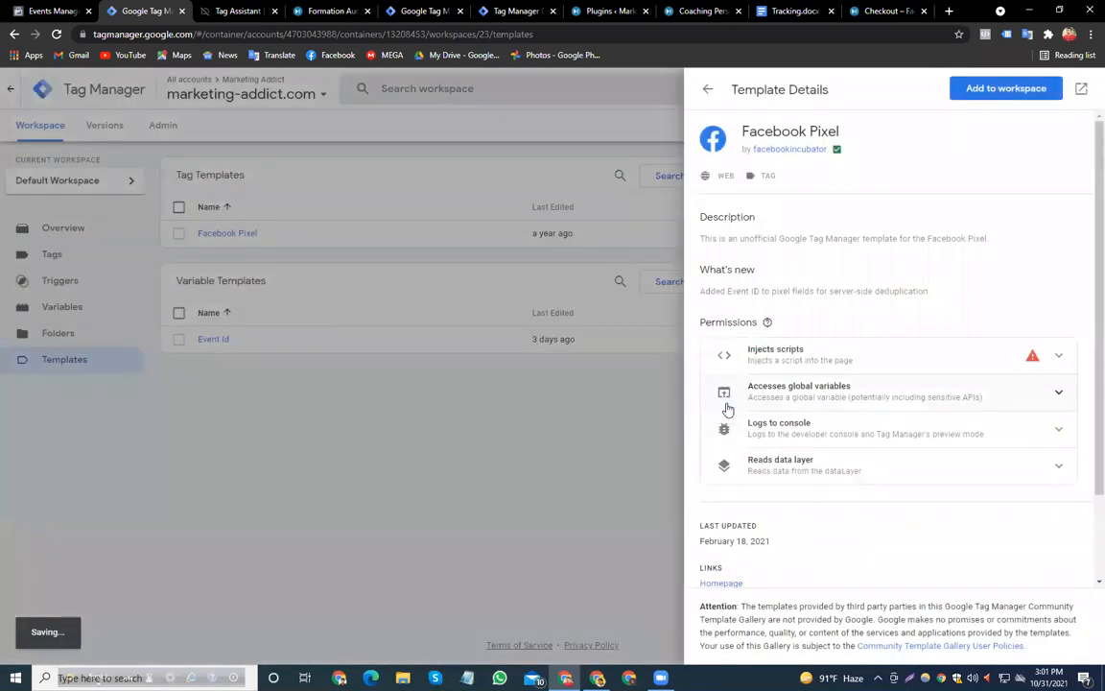
click(536, 463)
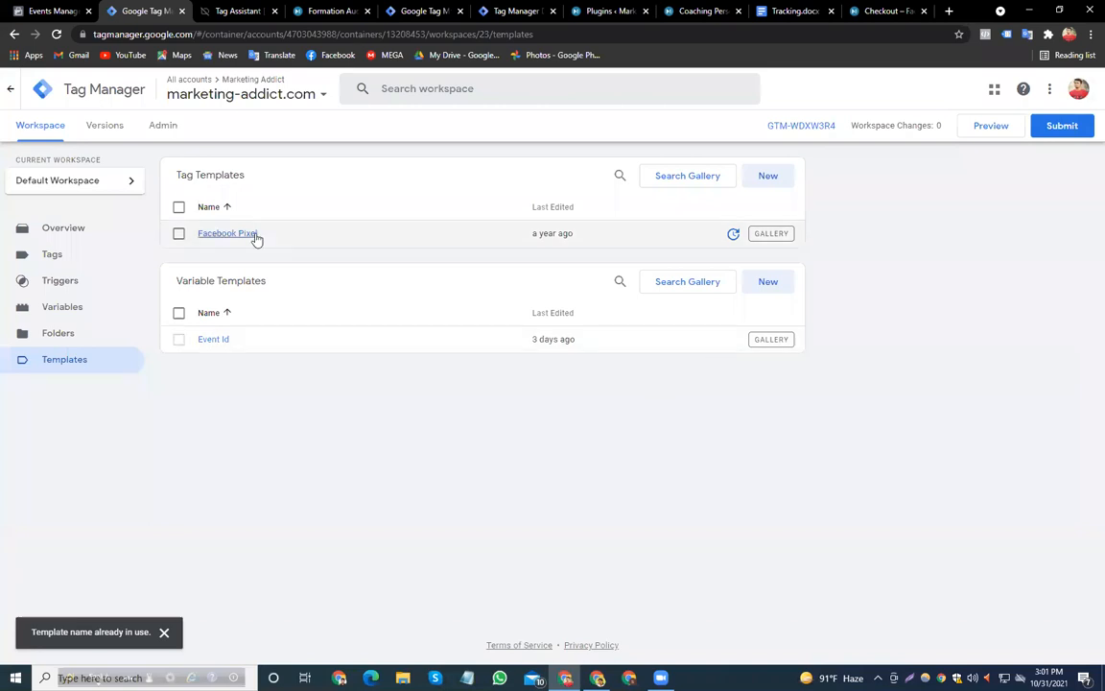
Try to delete the existing Facebook Pixel tag template from the workspace
click(178, 233)
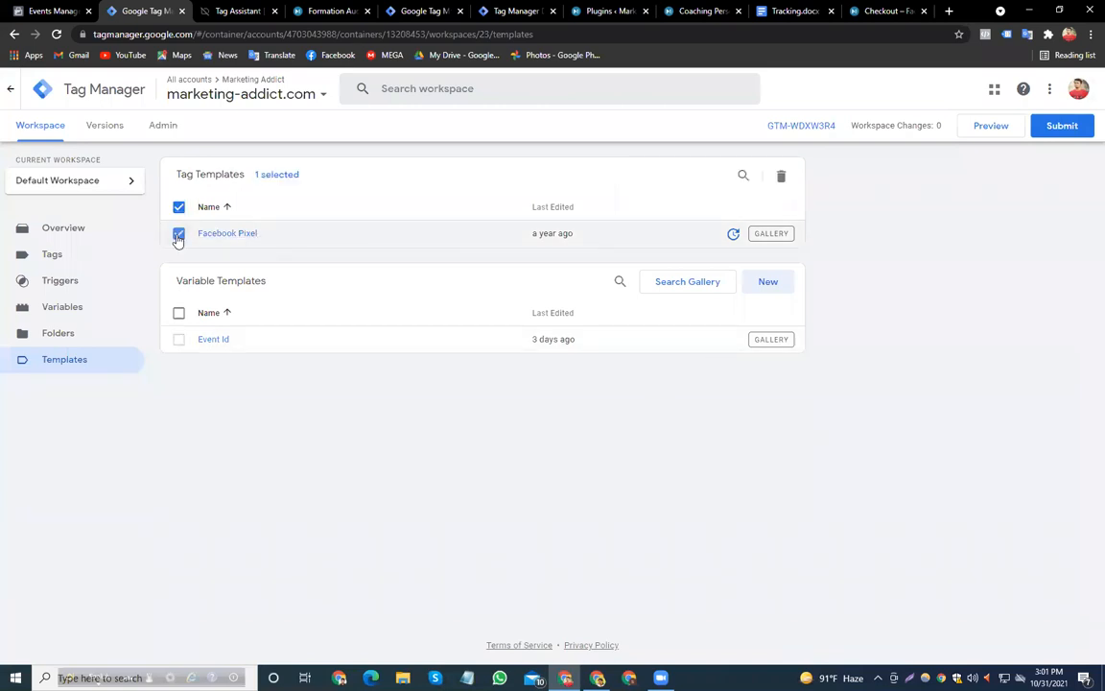
click(781, 179)
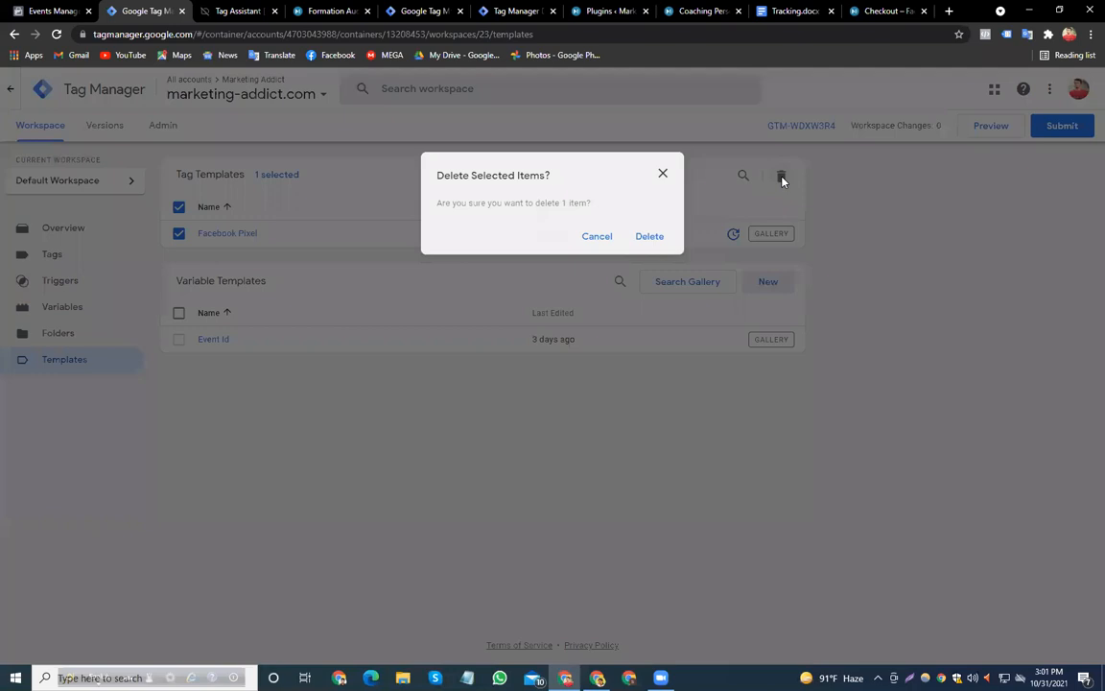
click(653, 237)
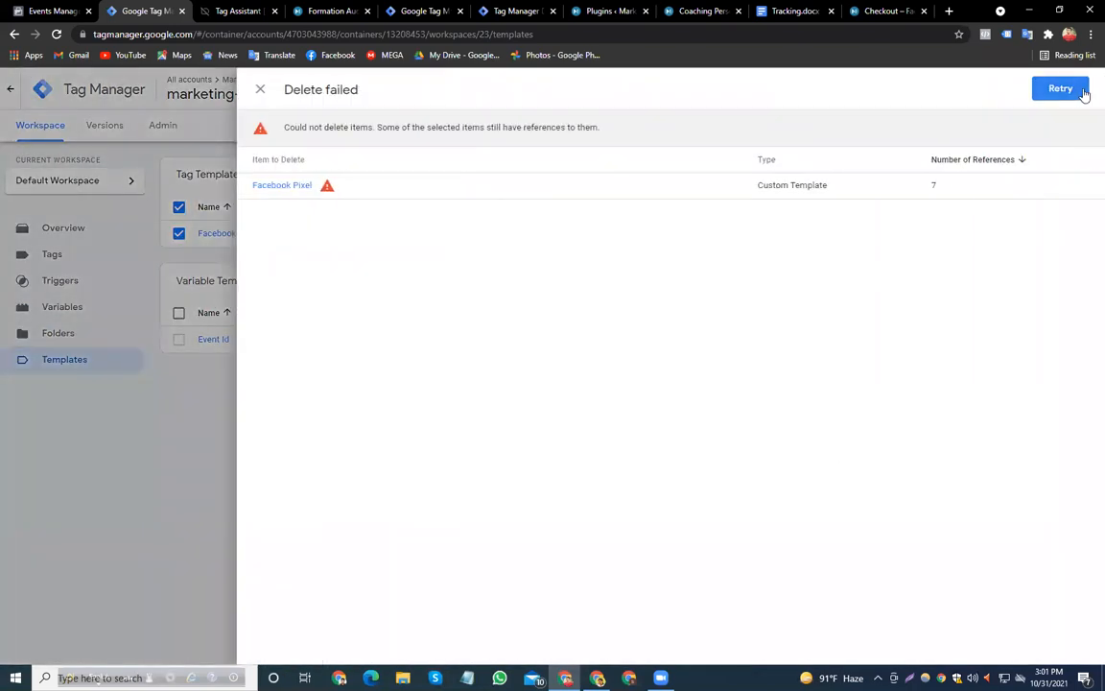
click(1063, 91)
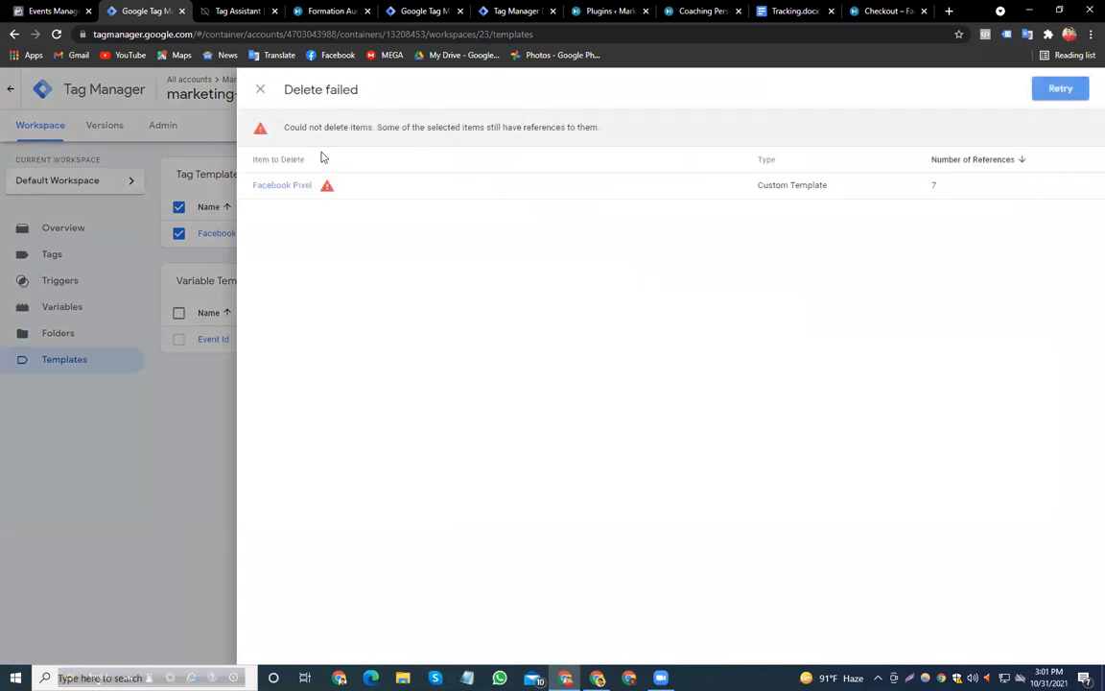
click(183, 385)
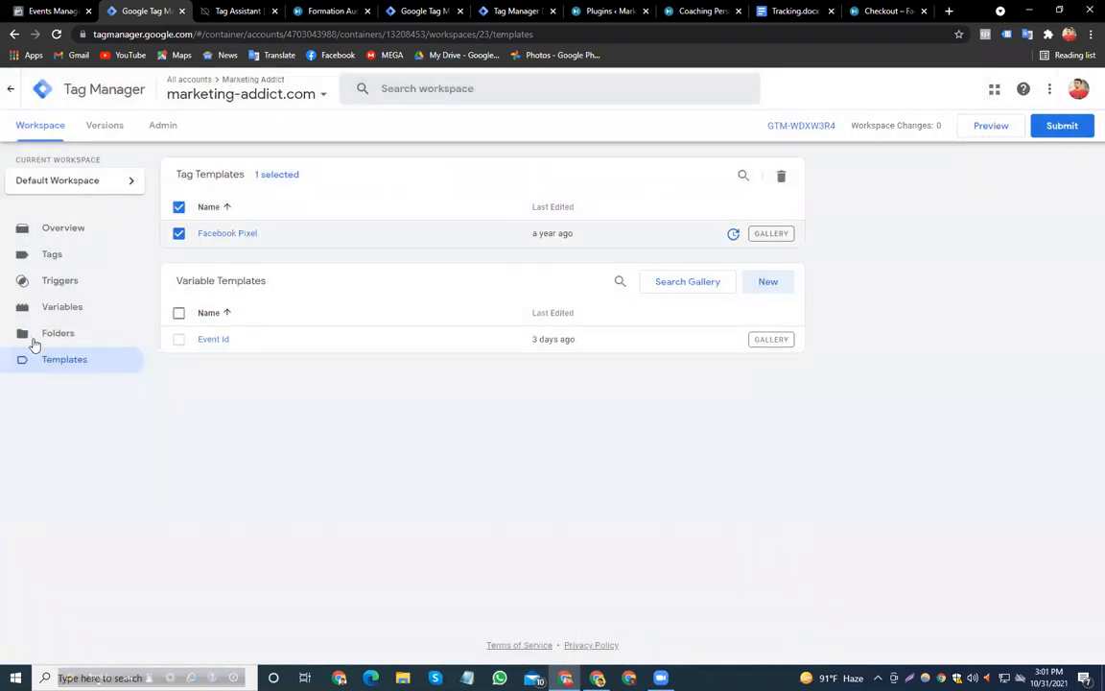
Pause every tag in the container, including the FB timer tags, Fb base code and FB Pixel - Code de base
click(53, 255)
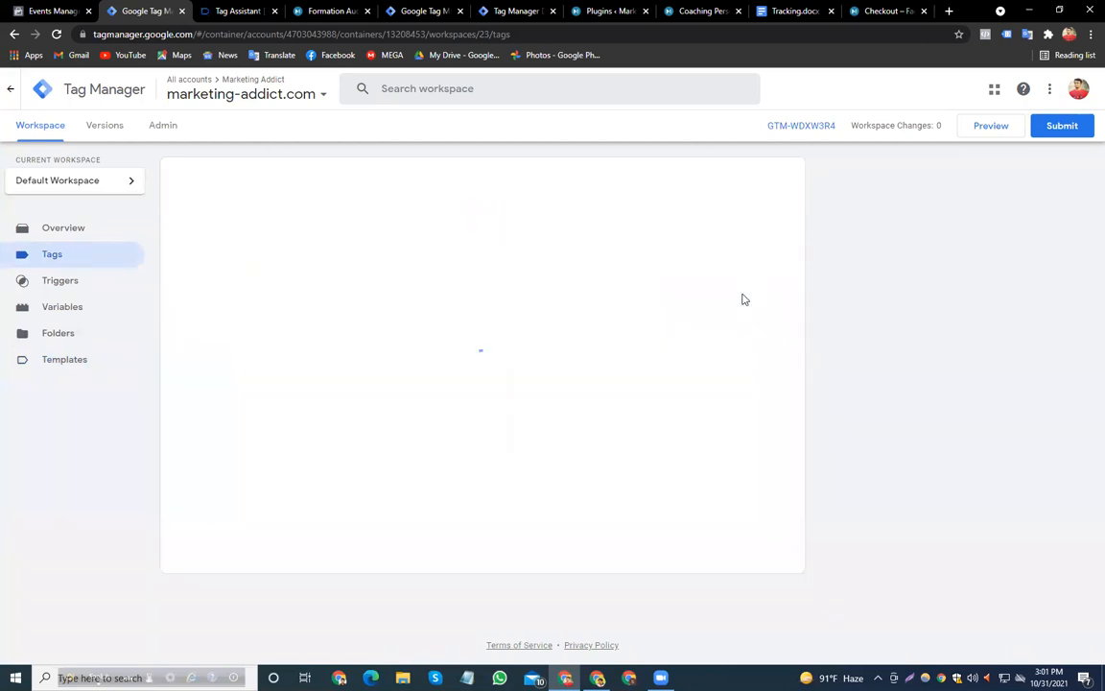
click(770, 177)
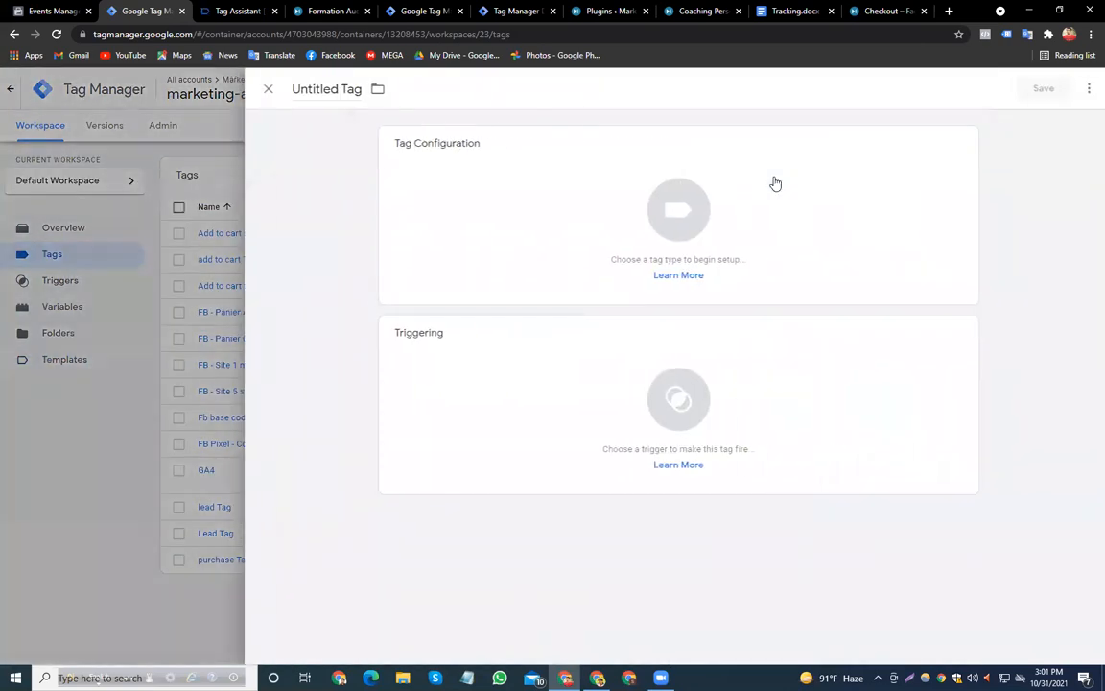
click(260, 89)
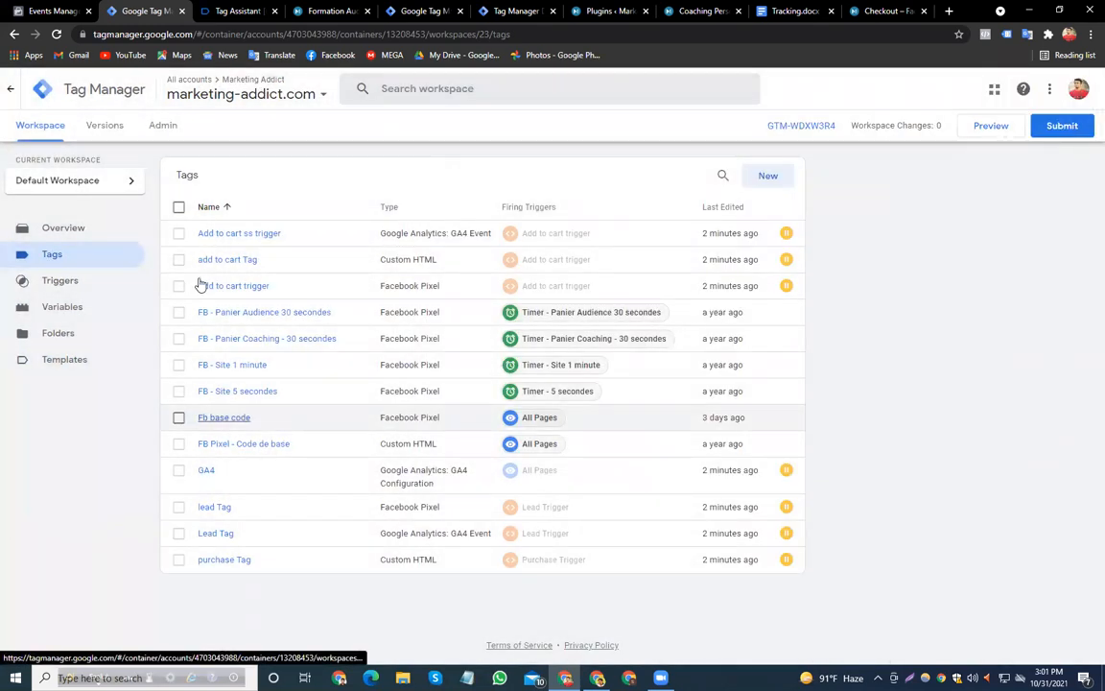
click(178, 207)
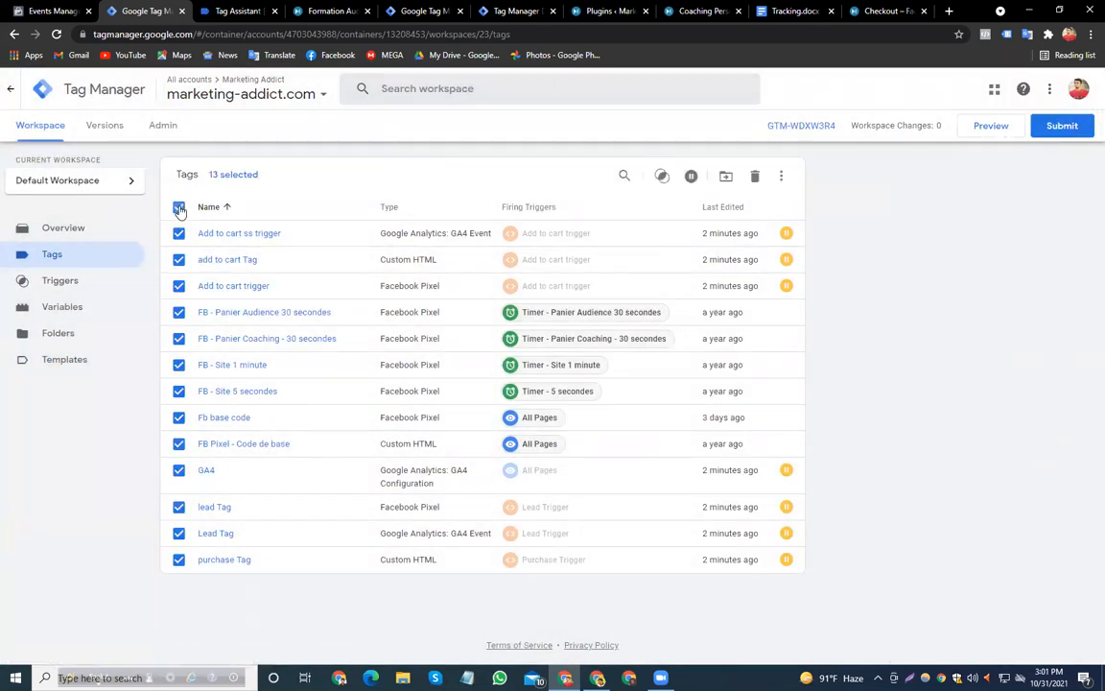
click(691, 178)
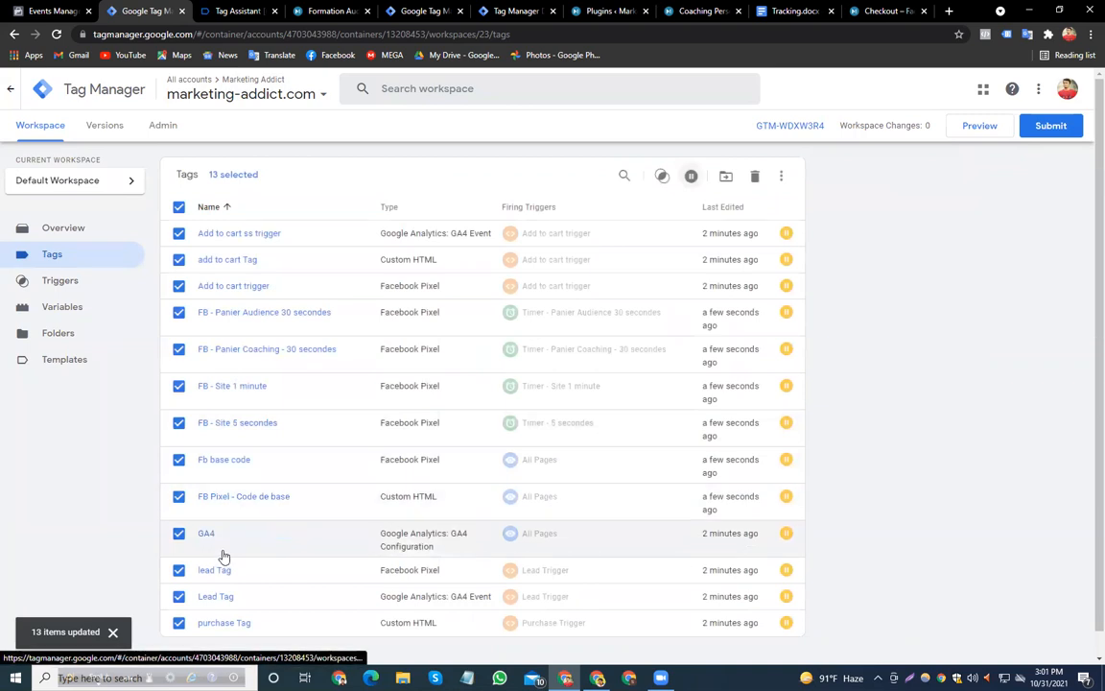
Inspect the Fb base code tag's configuration and the tag types it could be switched to, without changing it
click(235, 462)
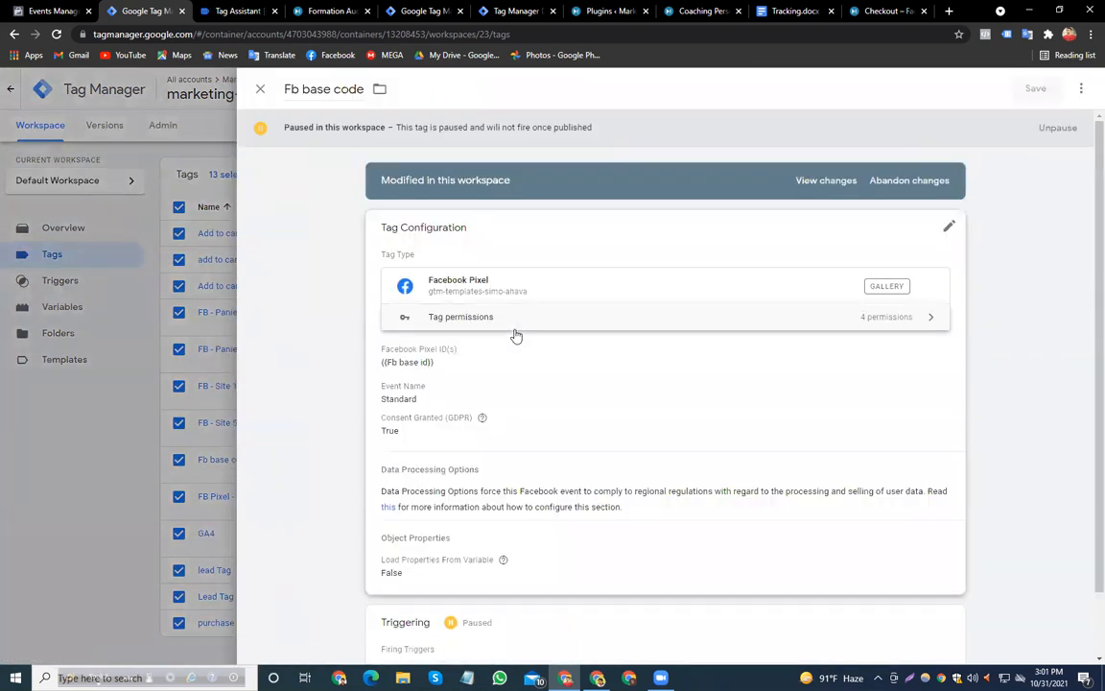
click(585, 312)
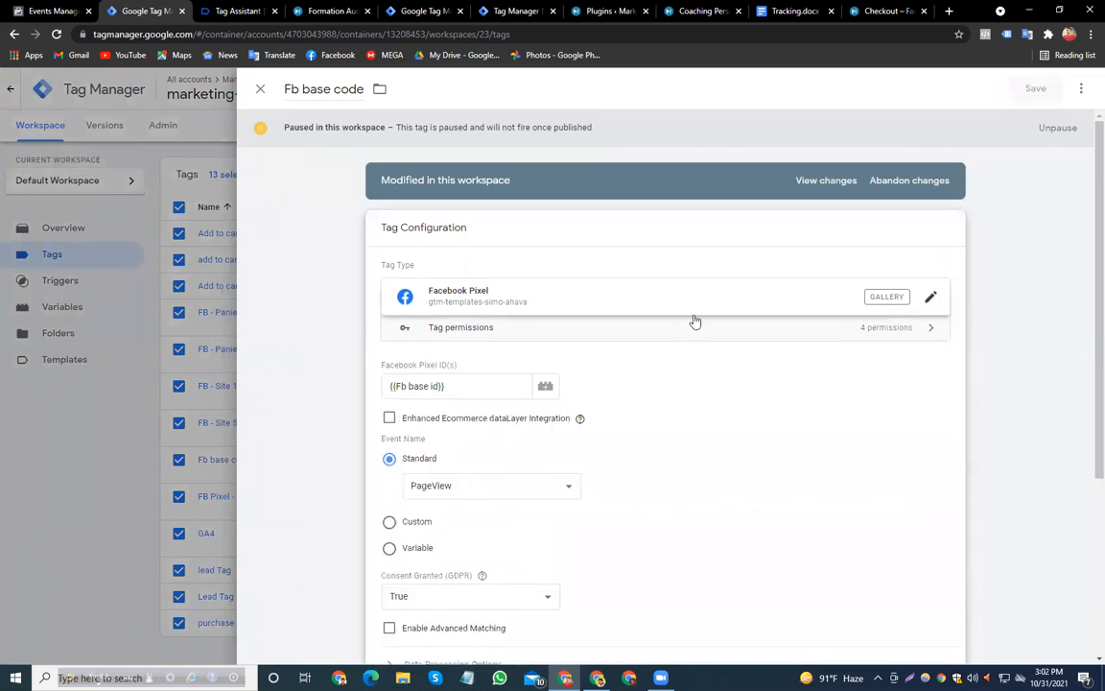
click(928, 300)
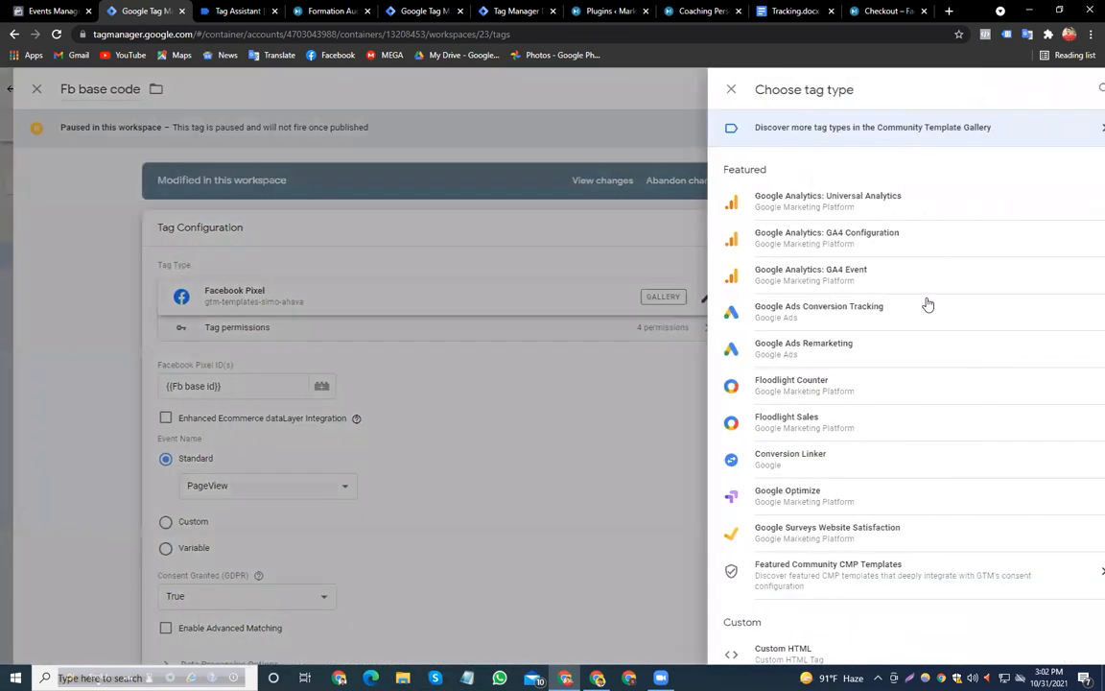
scroll(942, 377, down, 3)
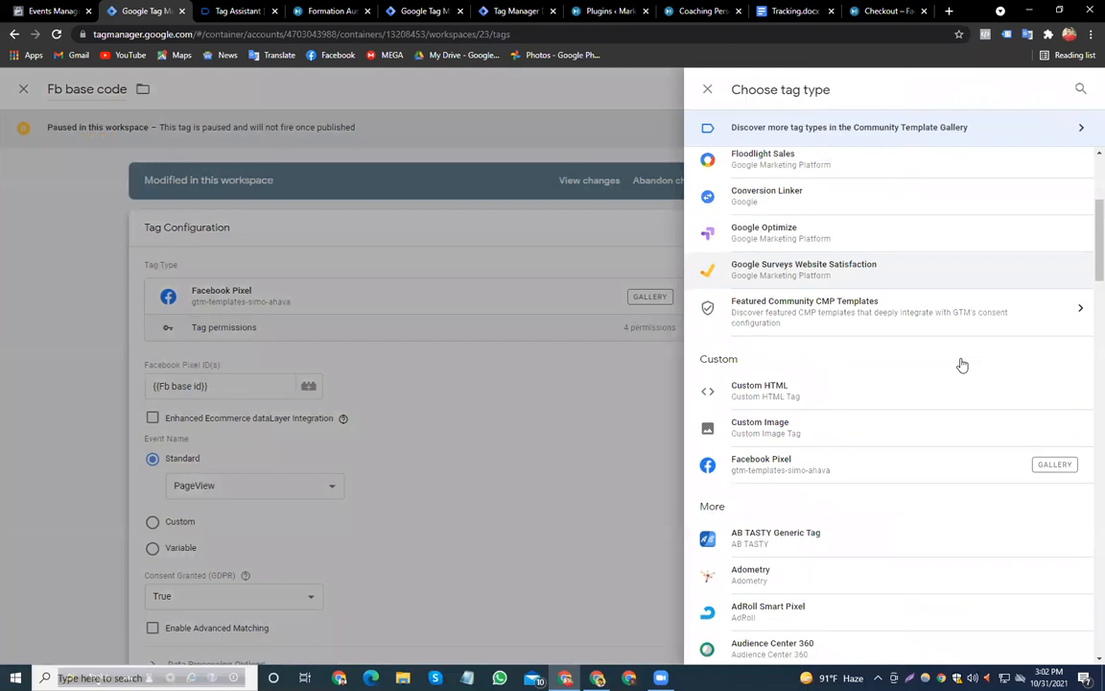
scroll(962, 364, down, 1)
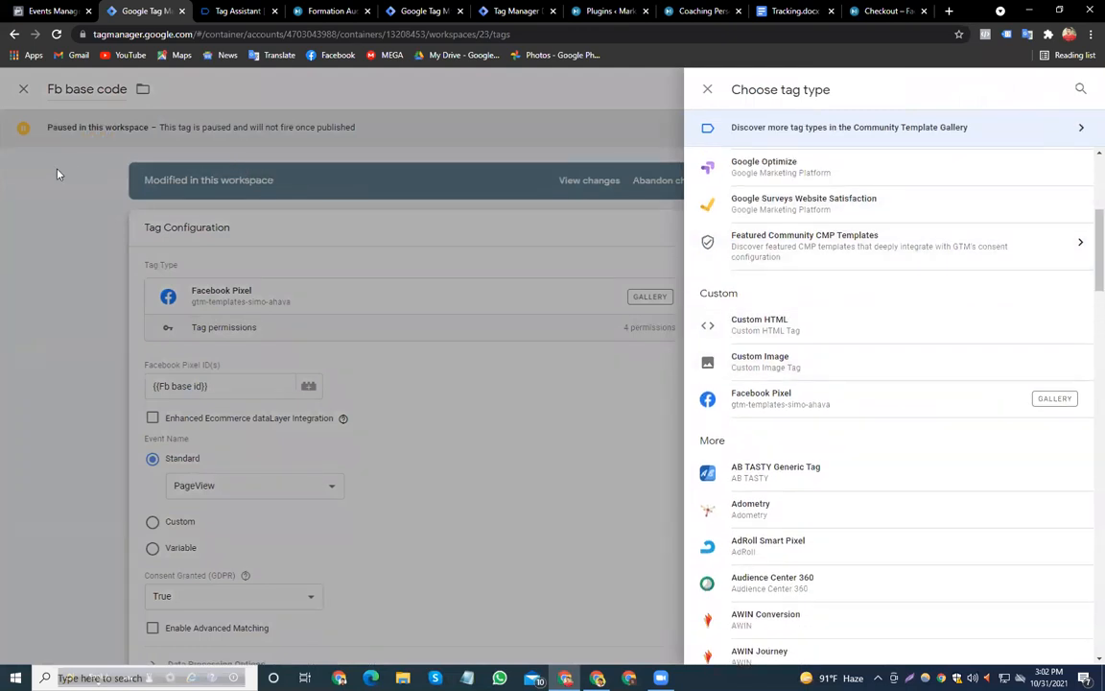
click(23, 88)
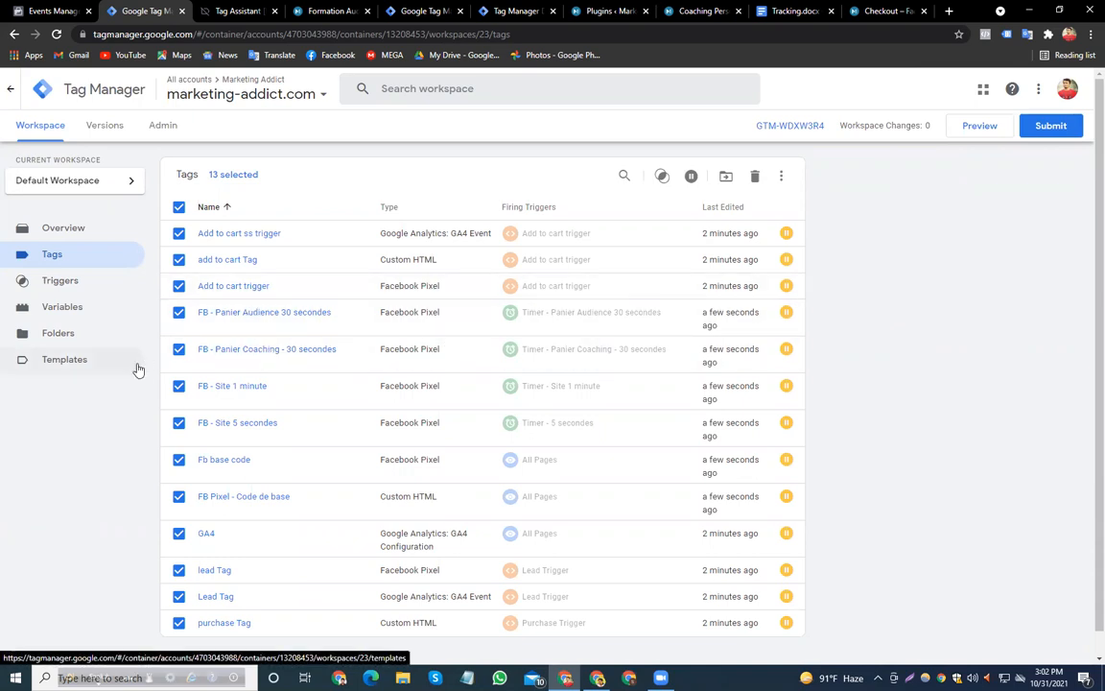
Delete every tag except the four FB timer tags and FB Pixel - Code de base
click(178, 313)
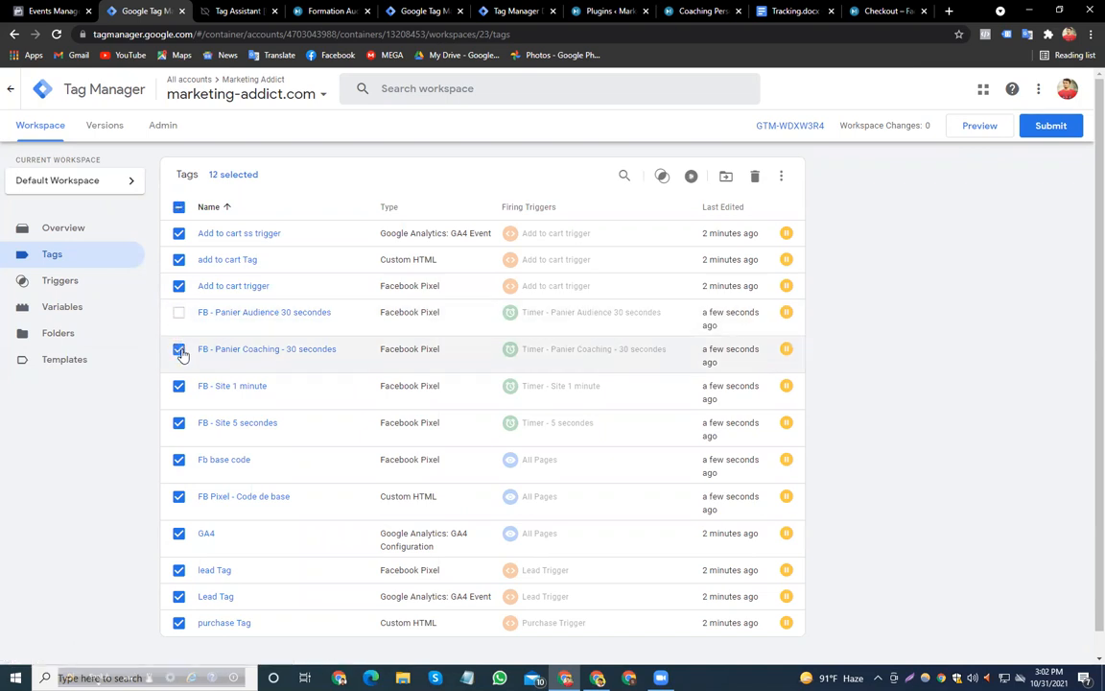
click(178, 350)
click(178, 386)
click(179, 424)
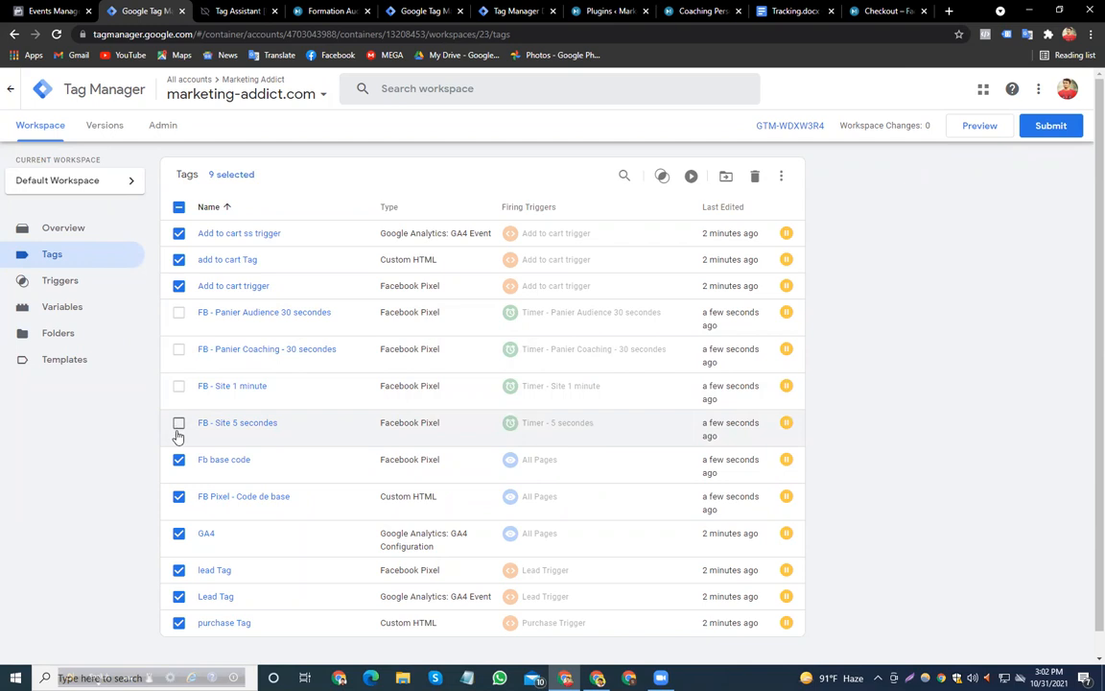
click(176, 497)
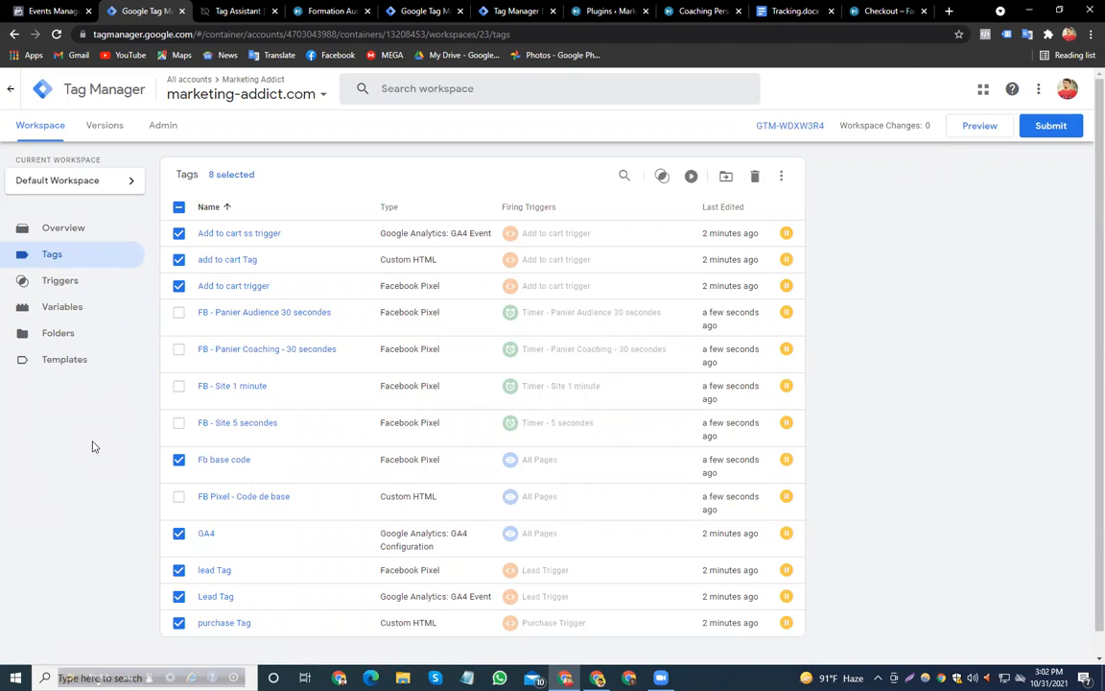
click(754, 176)
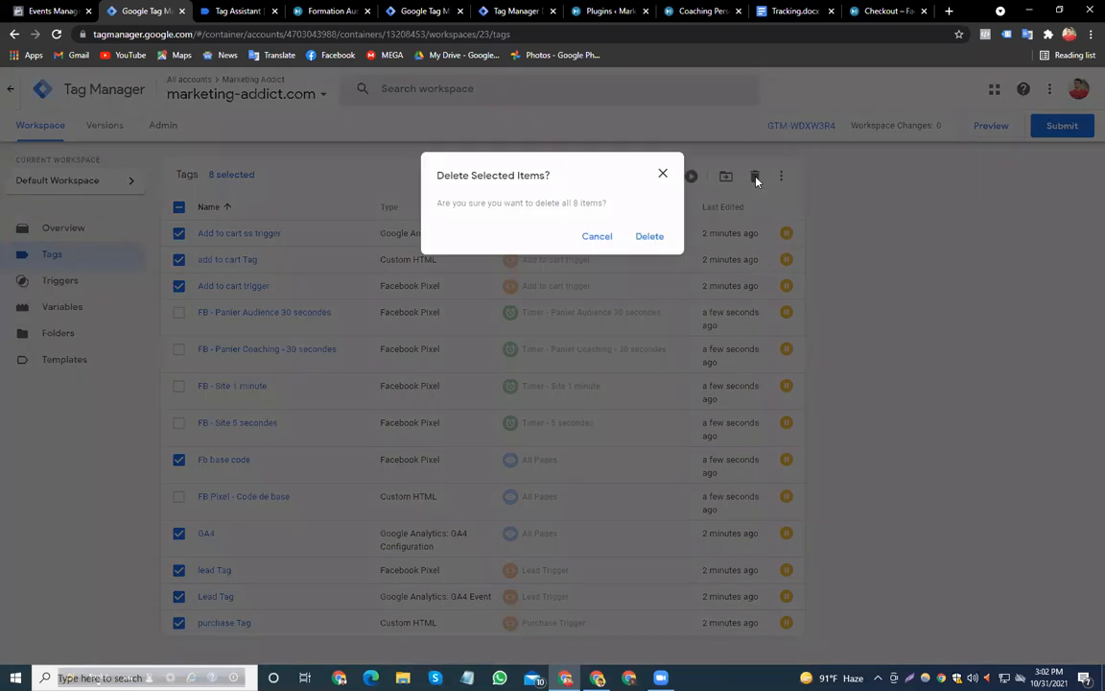
click(653, 239)
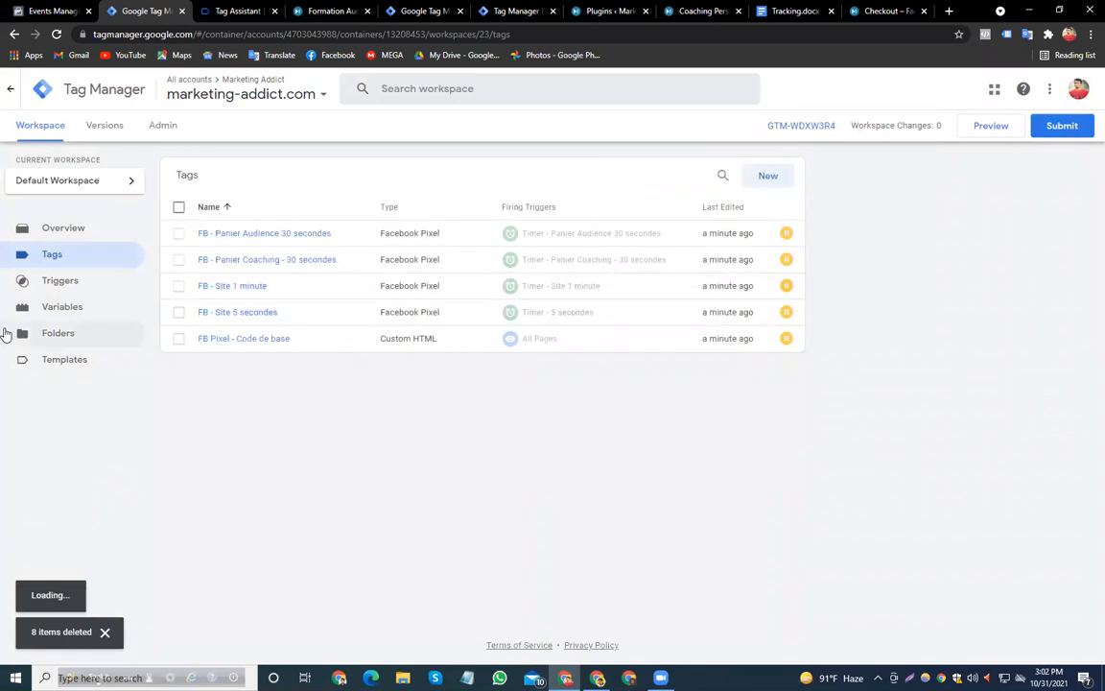
Delete the Add to cart trigger, Lead Trigger and Purchase Trigger from the workspace
click(65, 287)
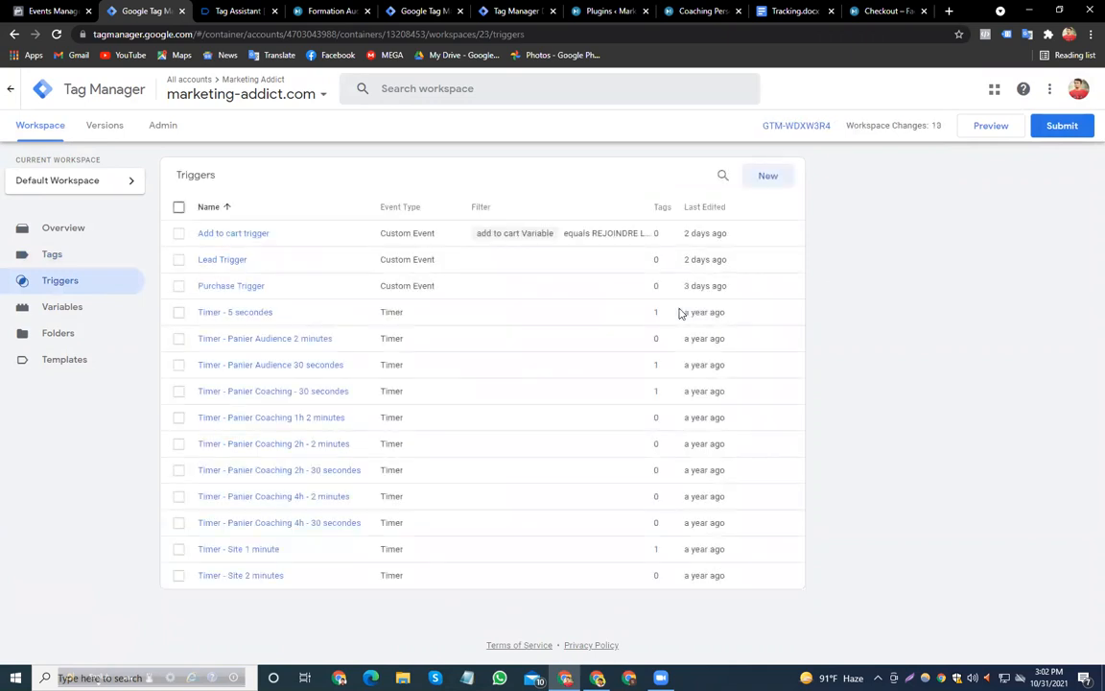
click(179, 233)
click(179, 259)
click(179, 286)
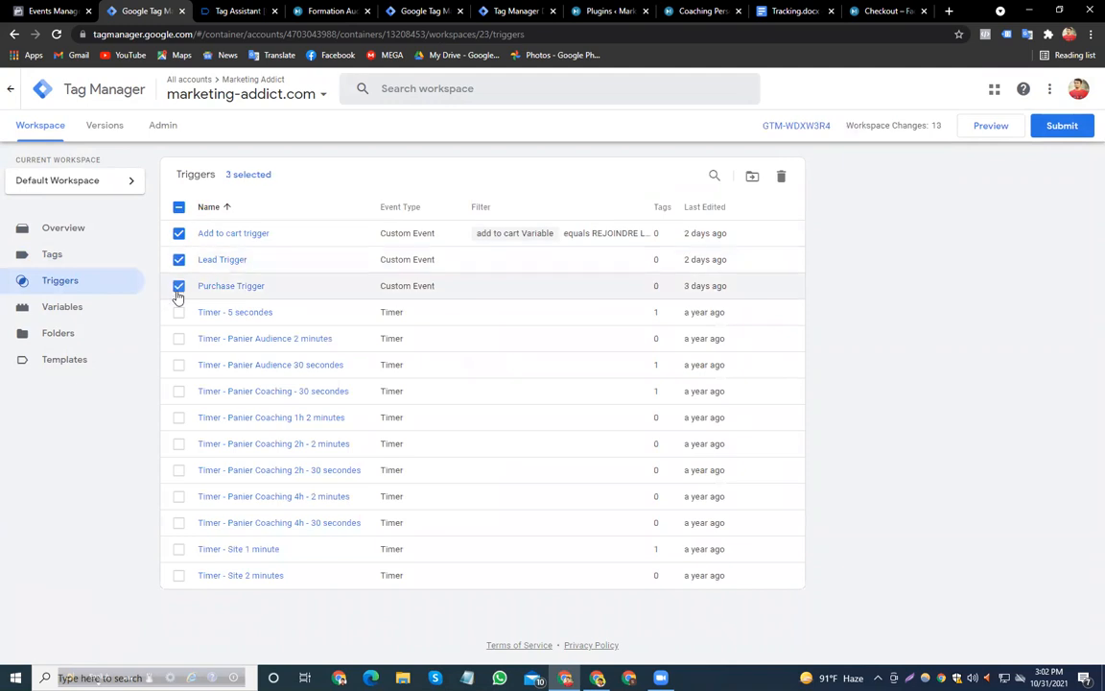
click(781, 176)
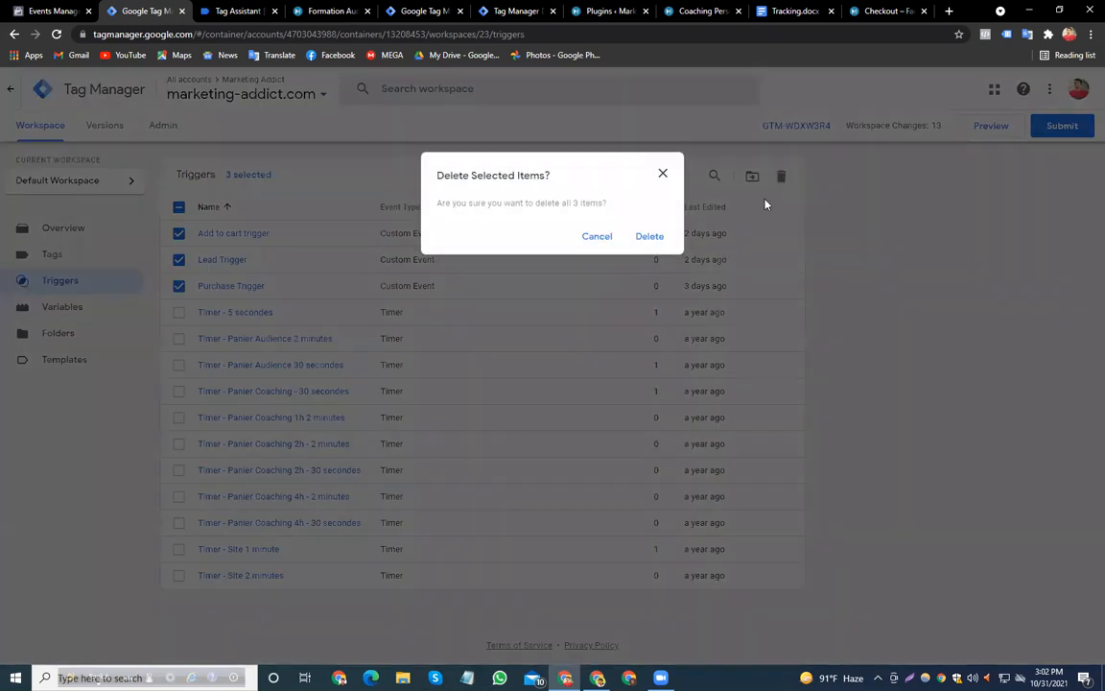
click(650, 236)
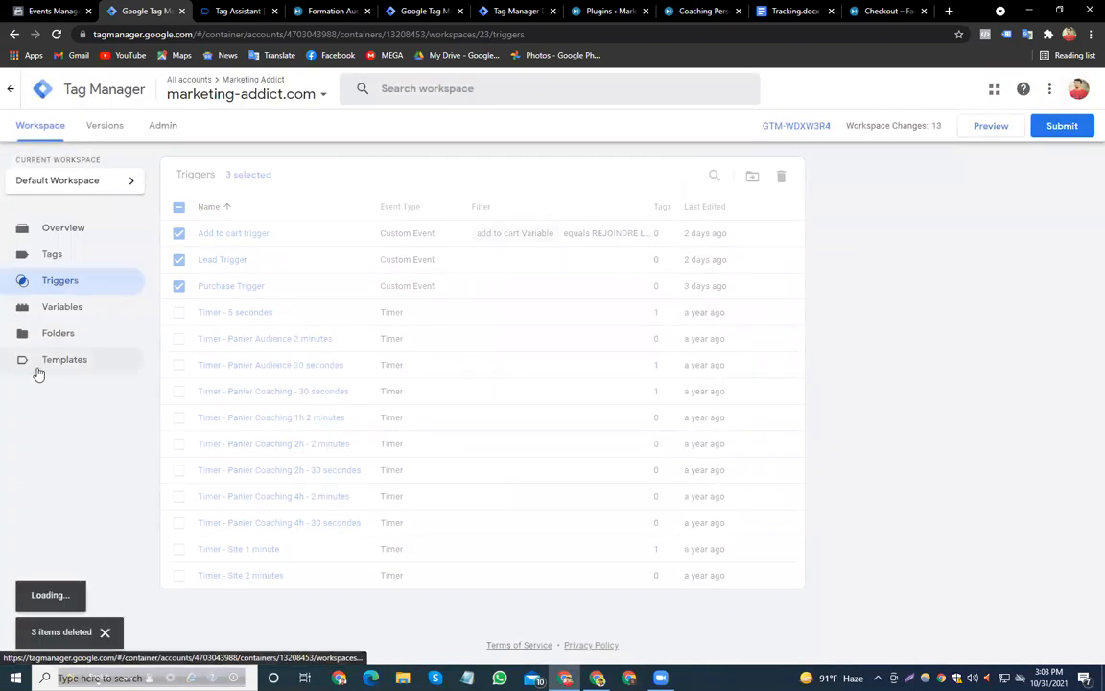
Examine the Event Id user-defined variable's configuration and its variable permissions without changing anything
click(67, 313)
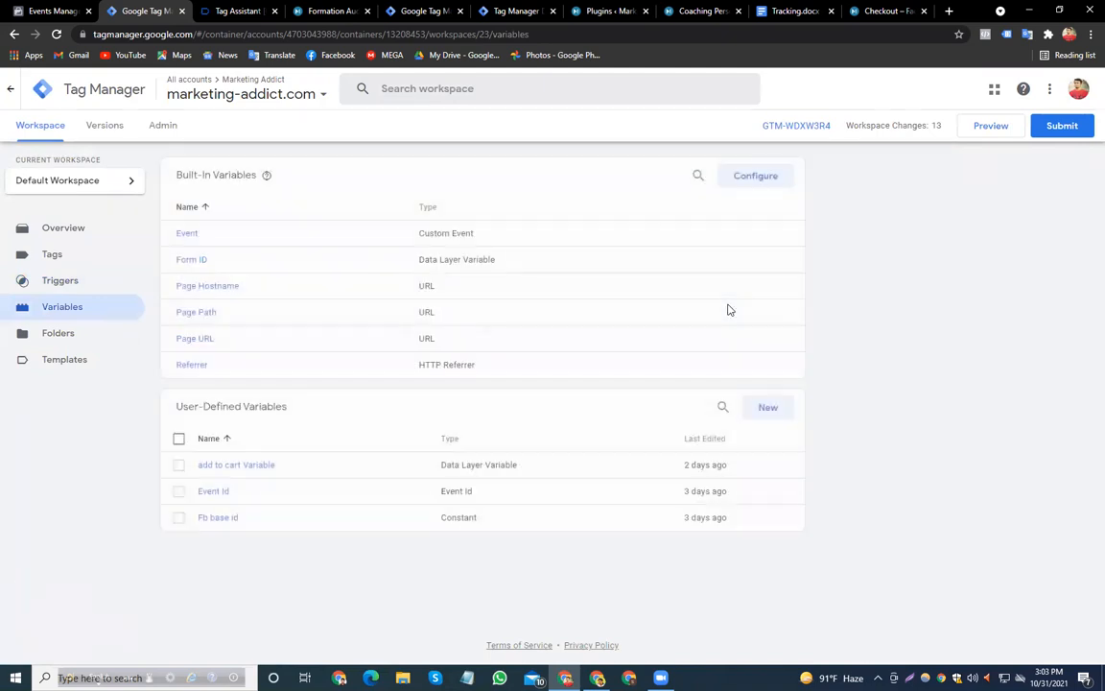
click(212, 492)
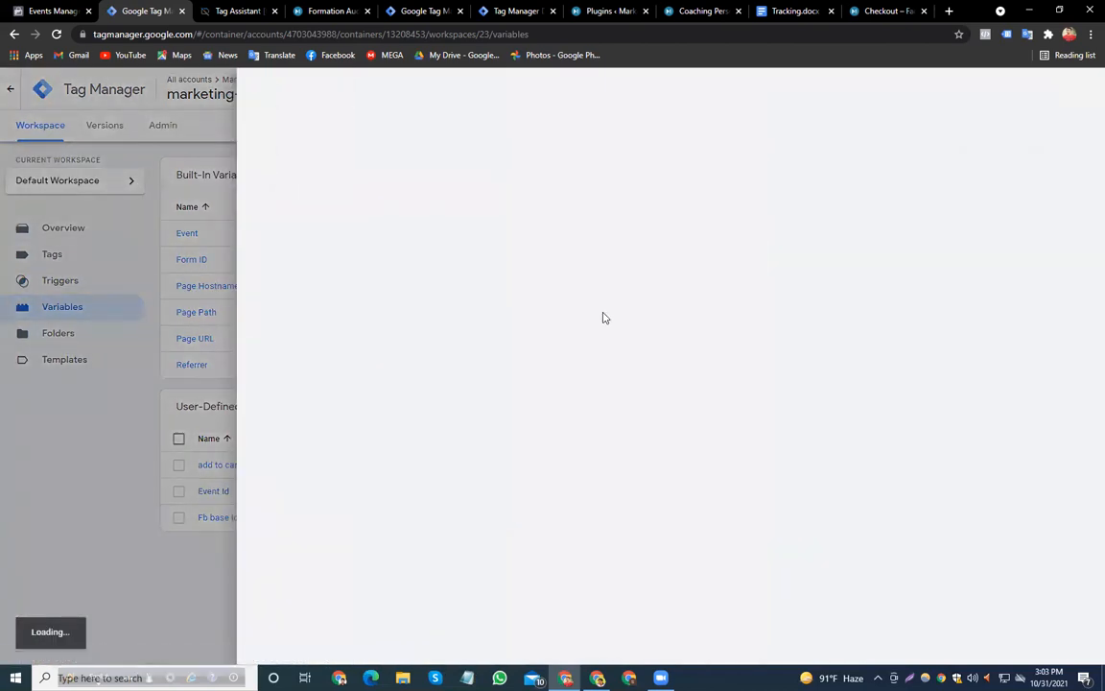
click(589, 235)
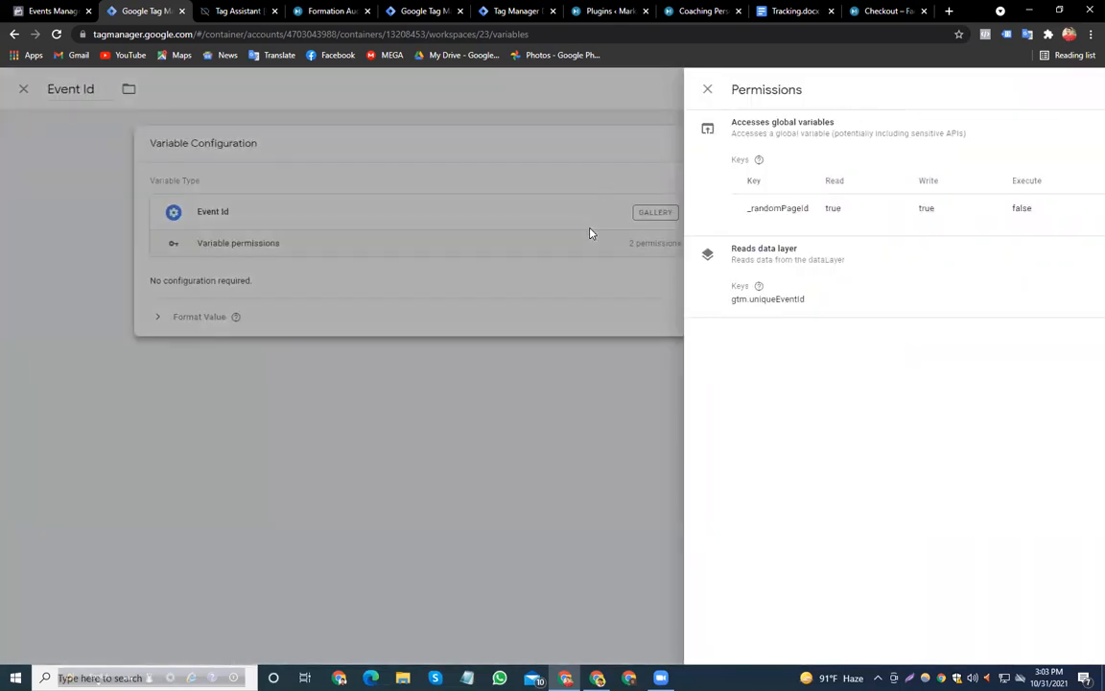
click(707, 90)
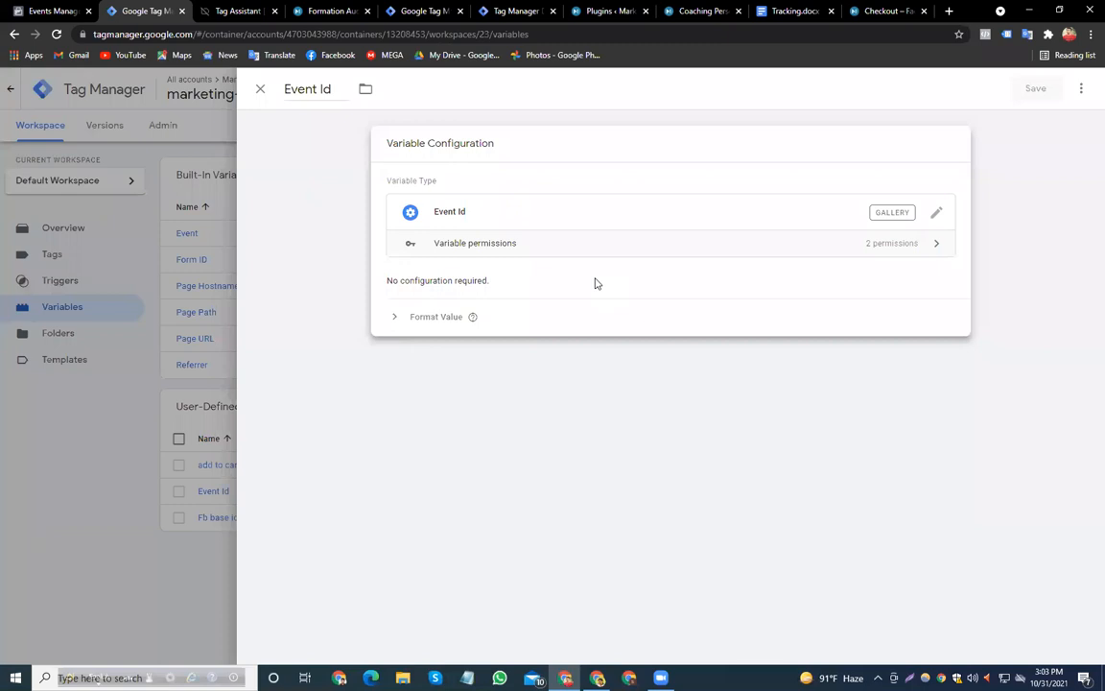
click(260, 89)
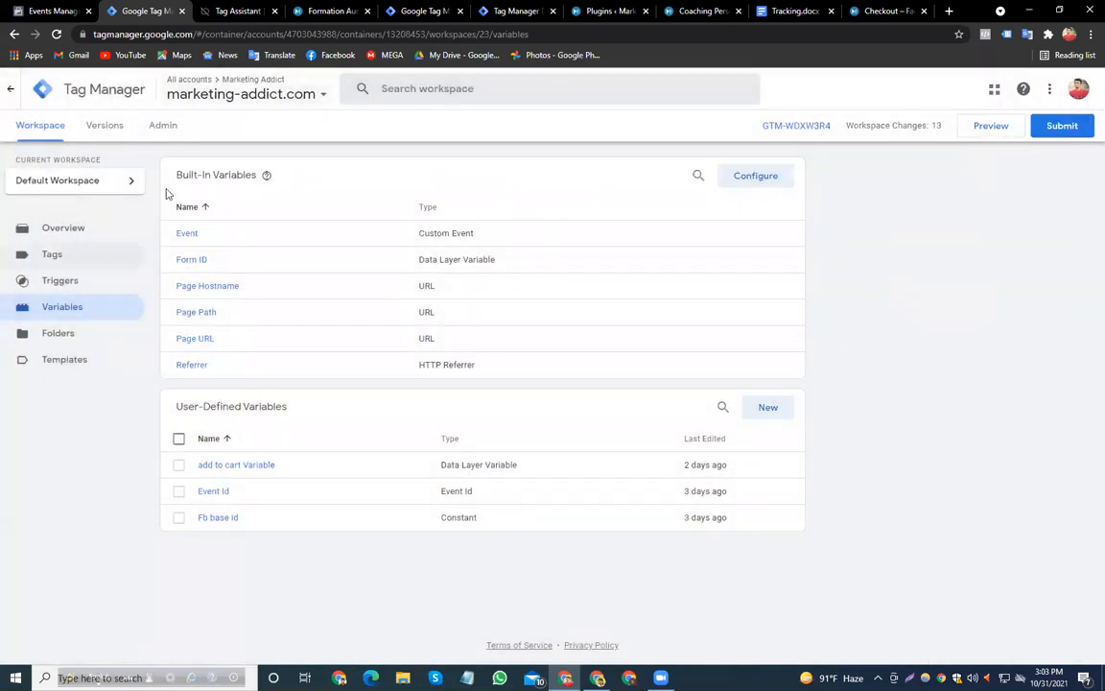
Check the remaining tags and try to delete the Facebook Pixel tag template from the workspace
click(54, 255)
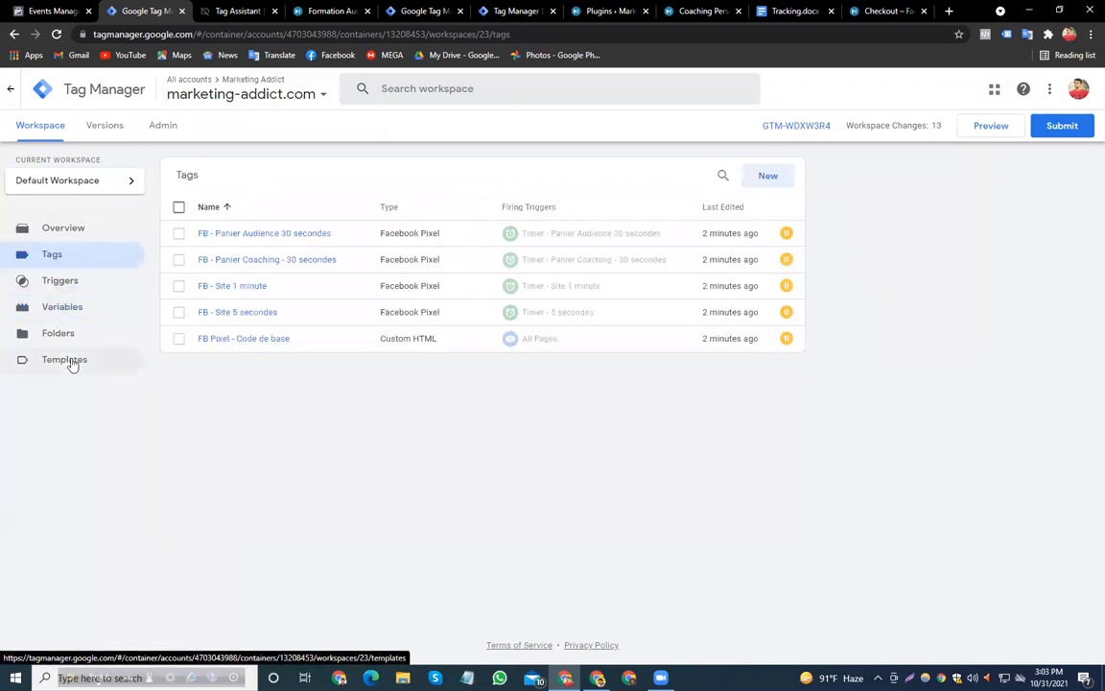
click(74, 361)
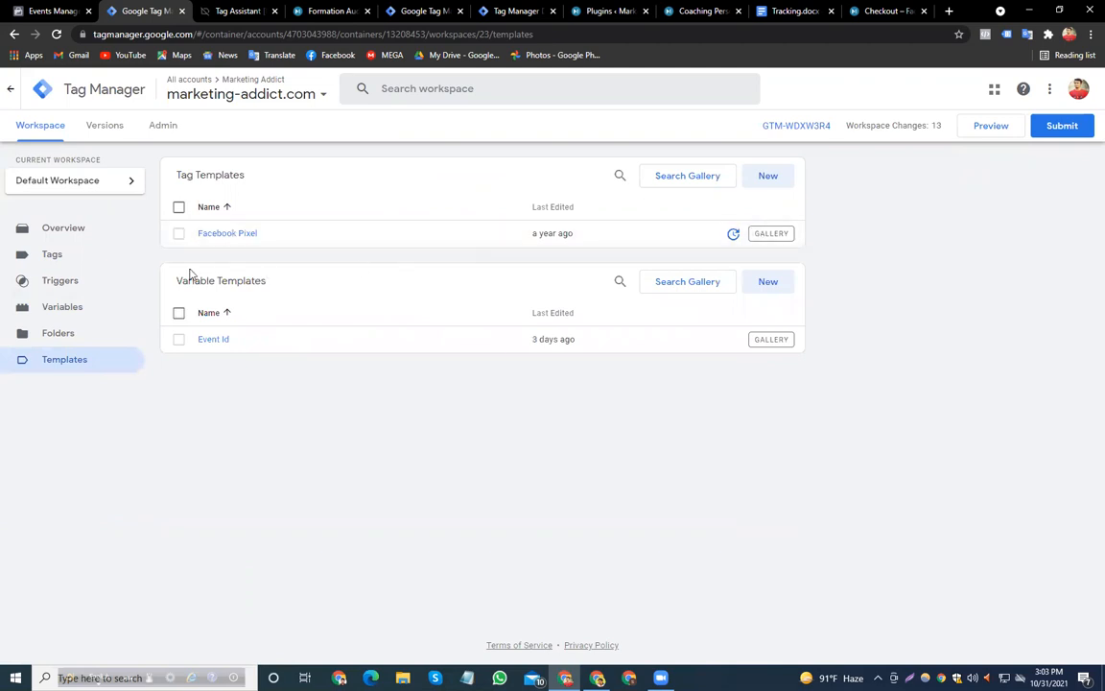
click(178, 234)
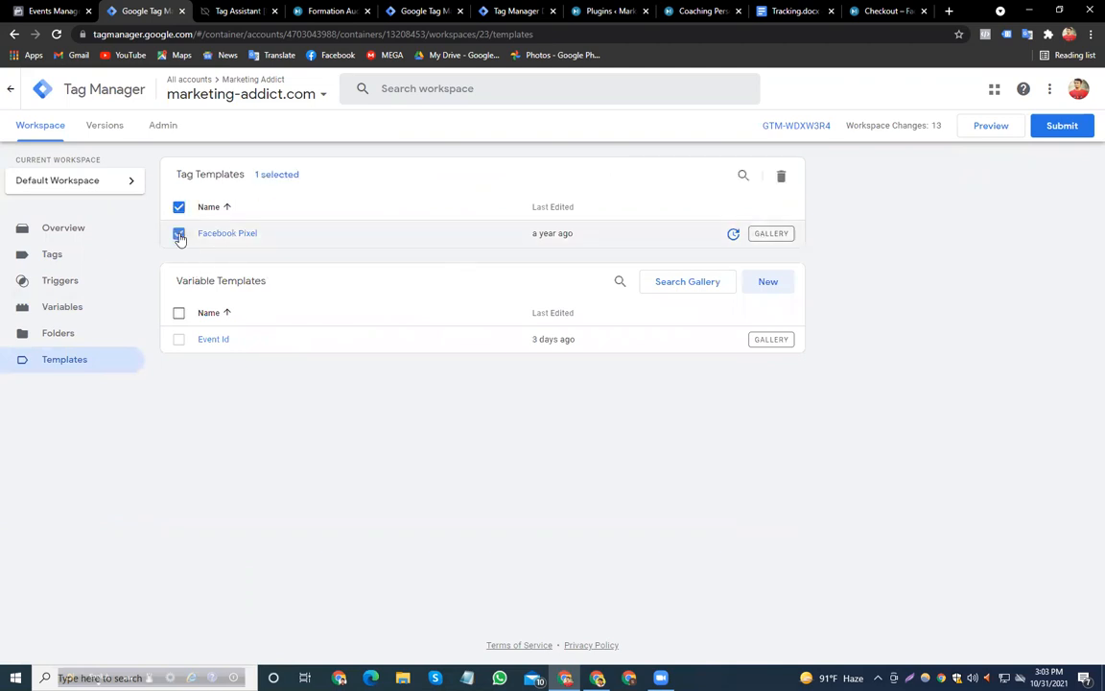
click(781, 178)
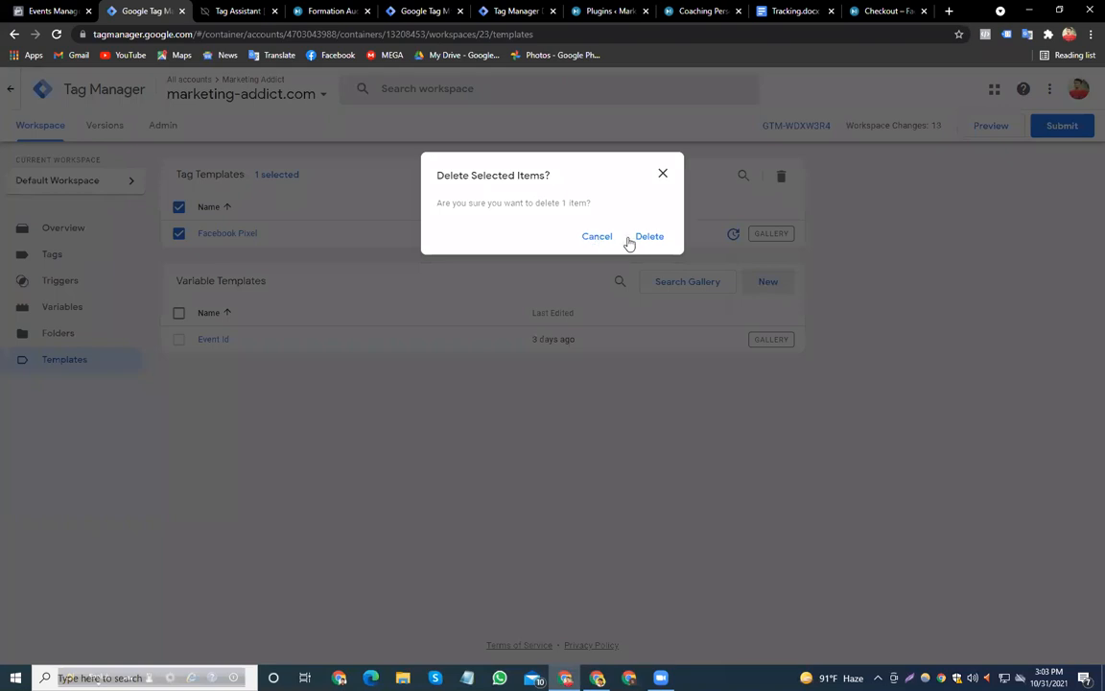
click(638, 239)
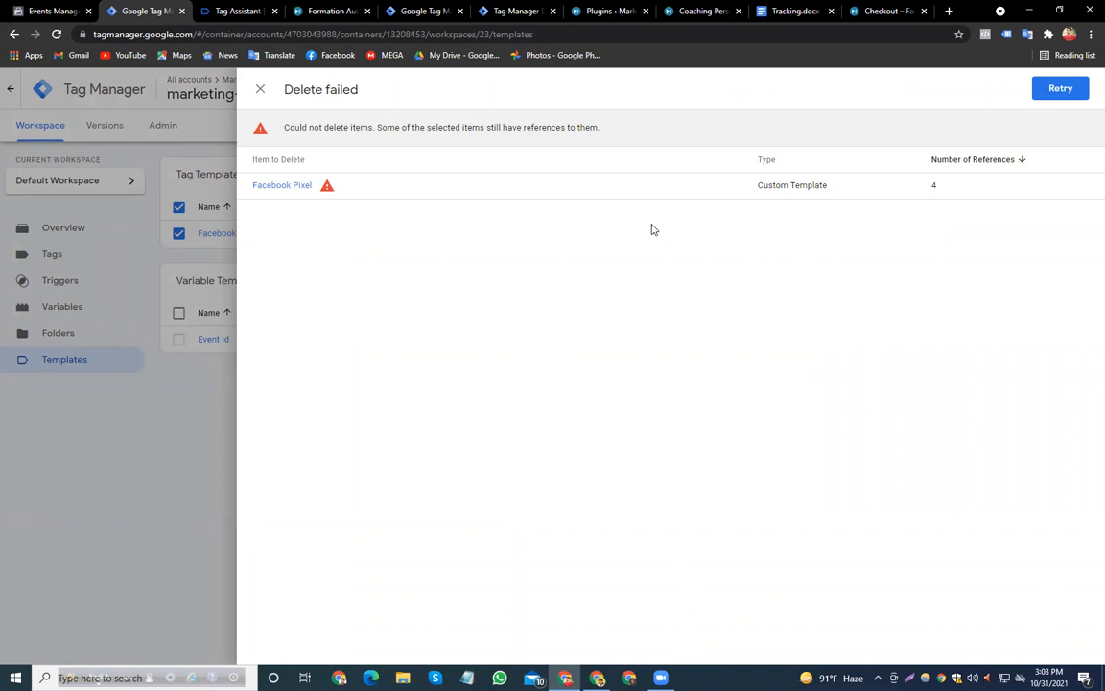
click(260, 89)
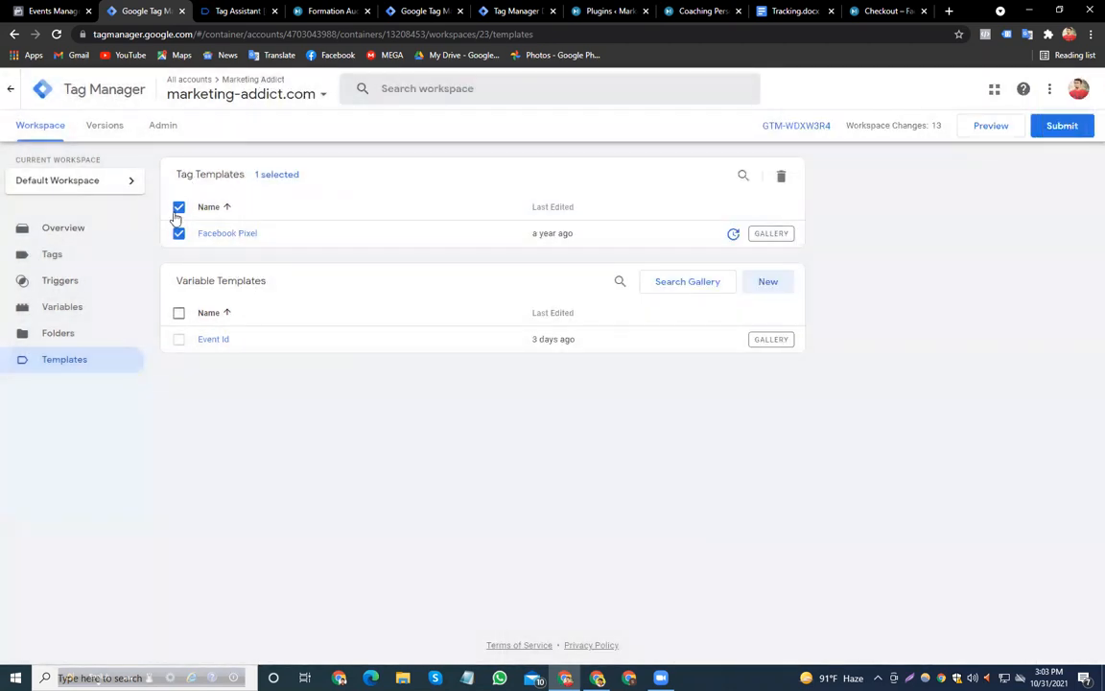
click(178, 208)
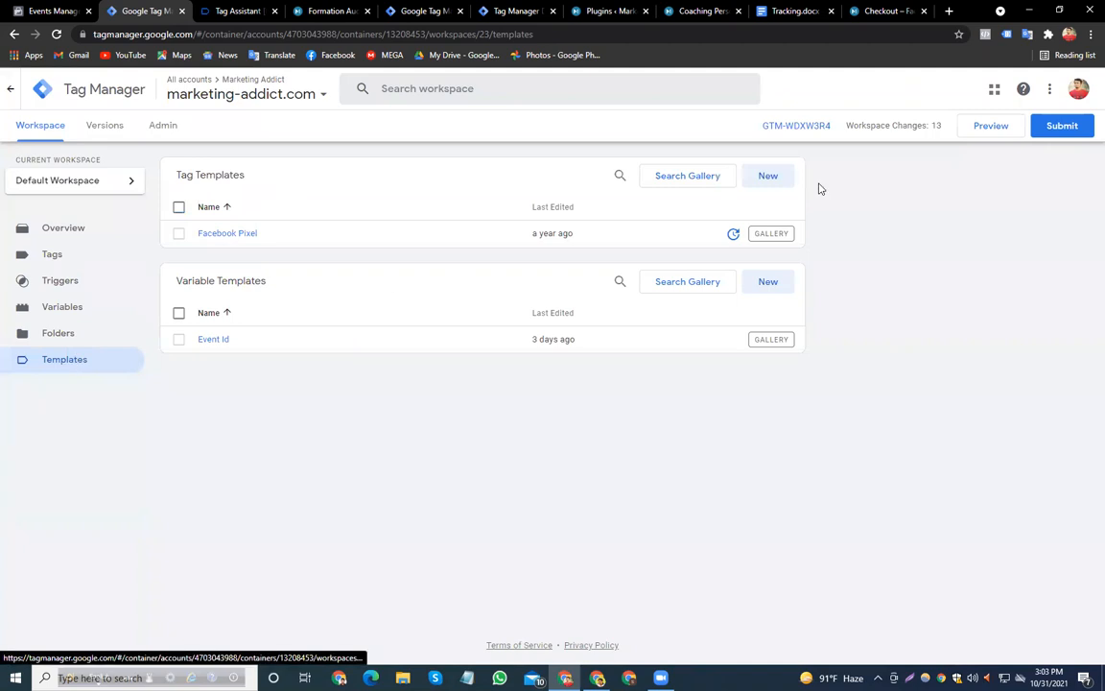
Search the Community Template Gallery for "face" and try to add the Facebook Pixel tag template by facebookincubator
click(688, 176)
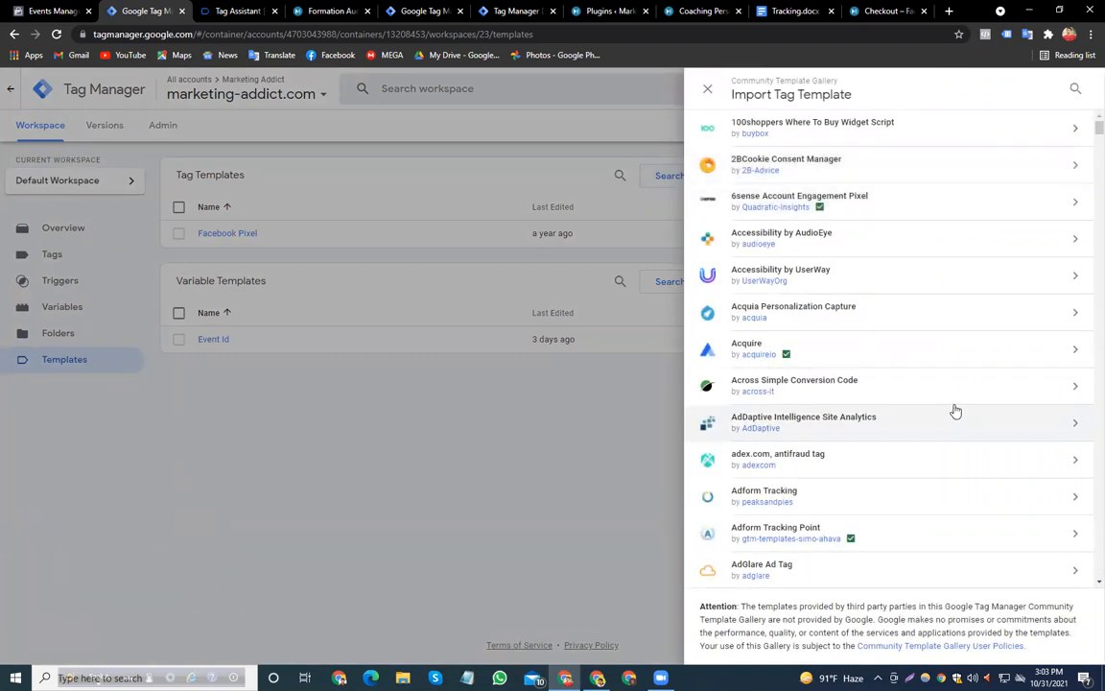
click(1077, 90)
text(face)
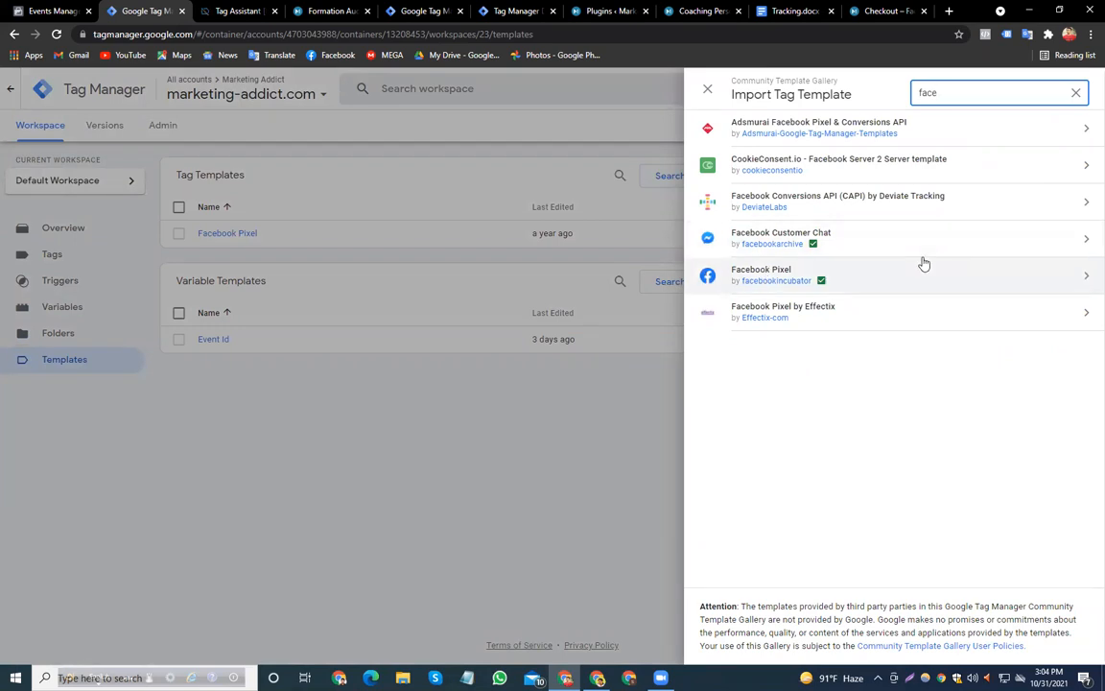
click(773, 271)
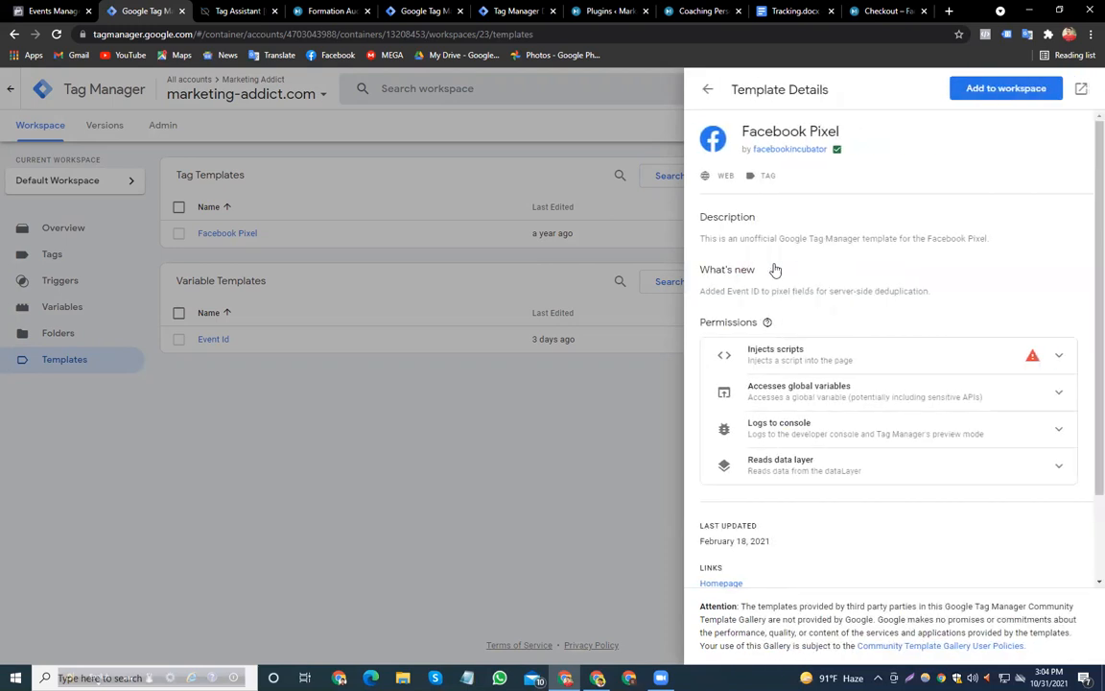
click(1028, 89)
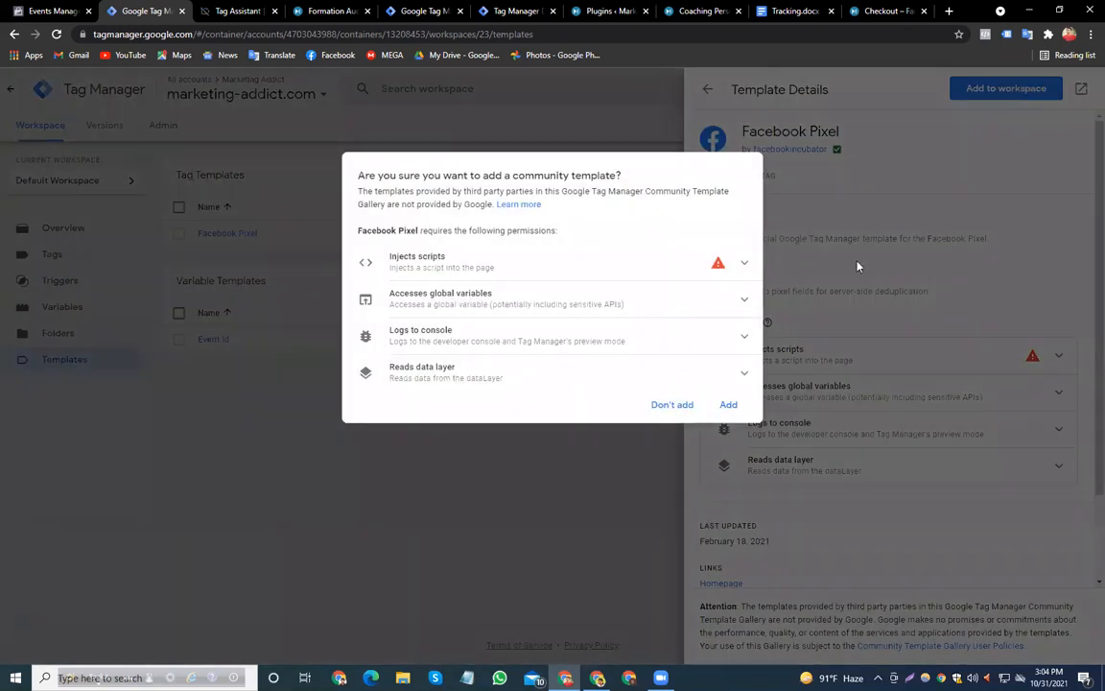
click(729, 405)
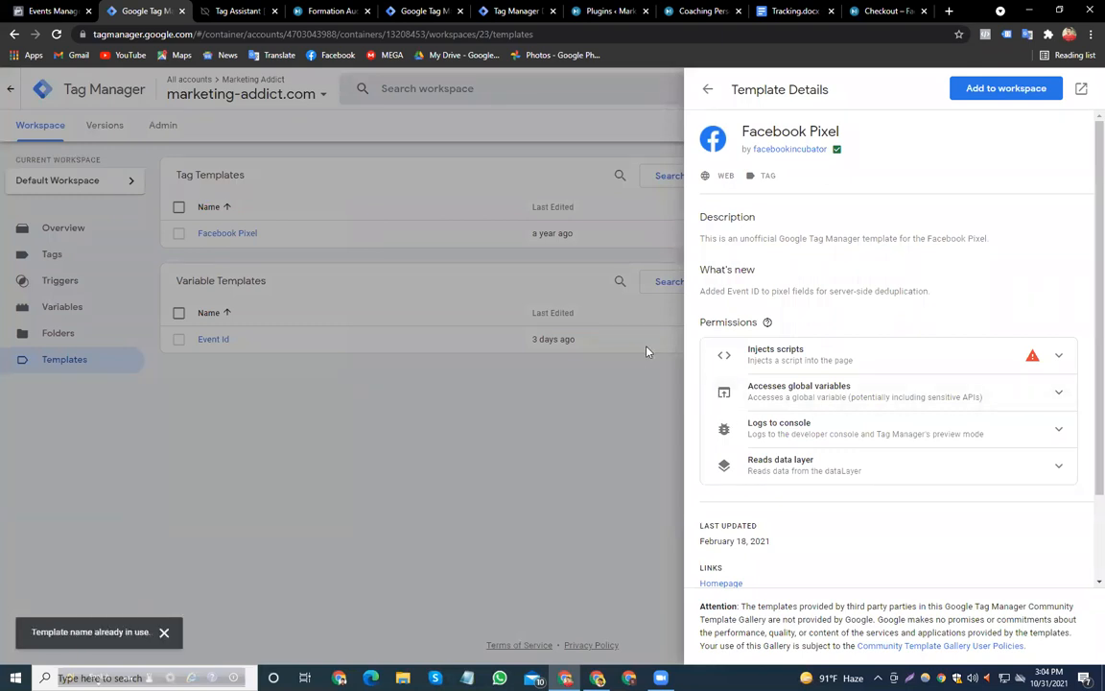
click(485, 432)
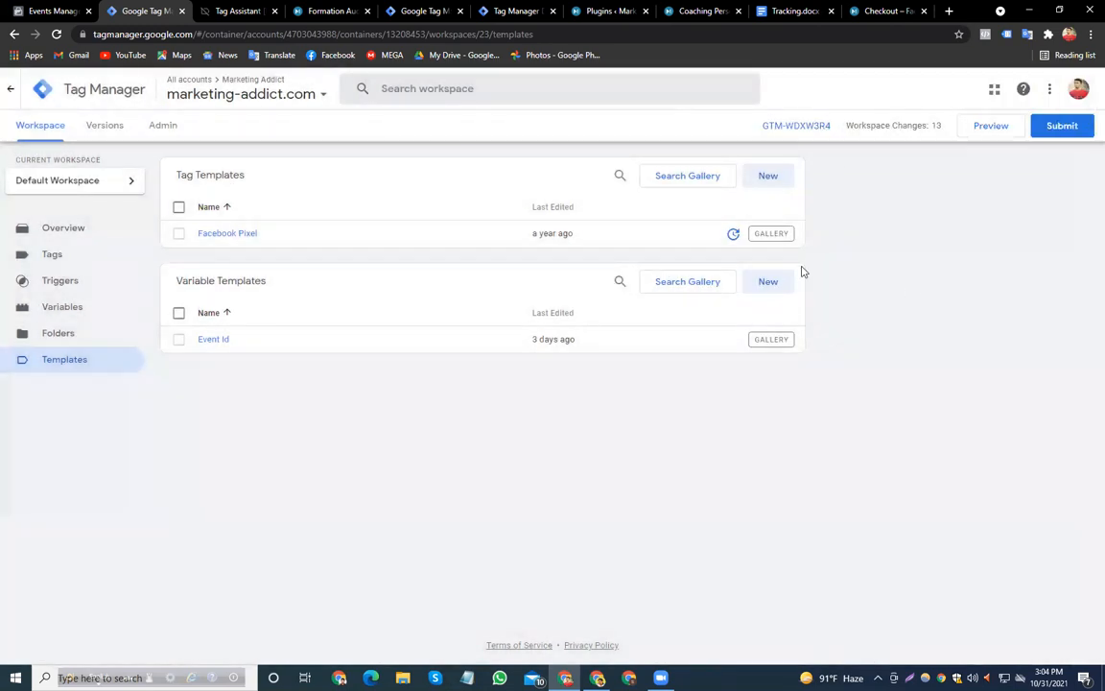
Try once more to delete the existing Facebook Pixel tag template
click(179, 207)
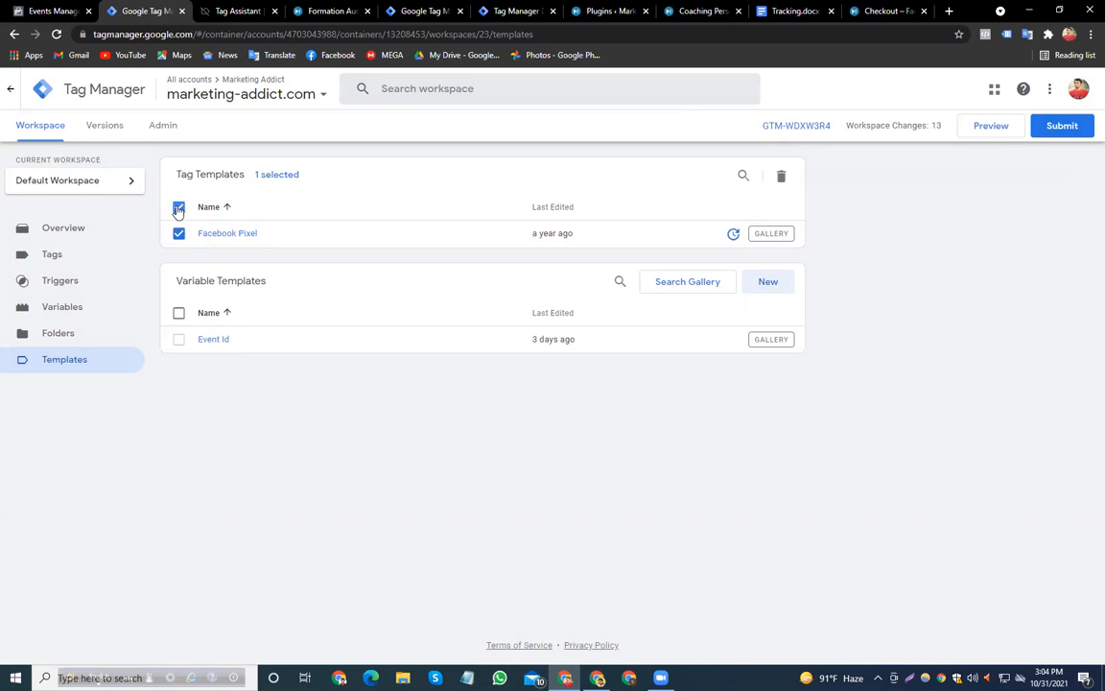
click(781, 179)
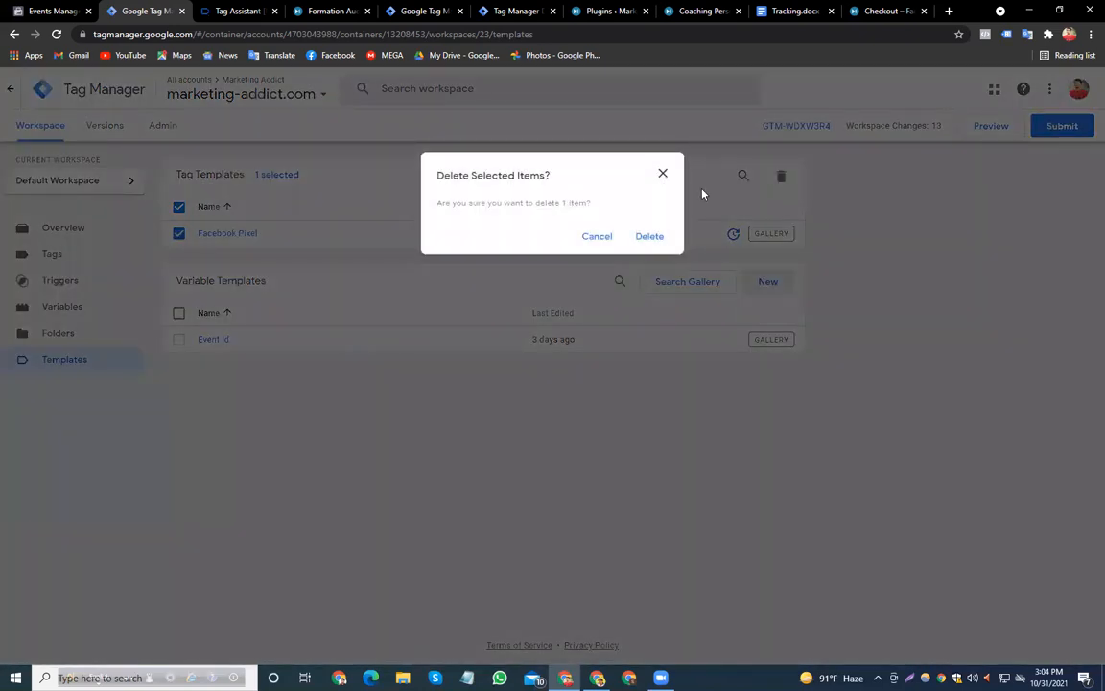
click(653, 238)
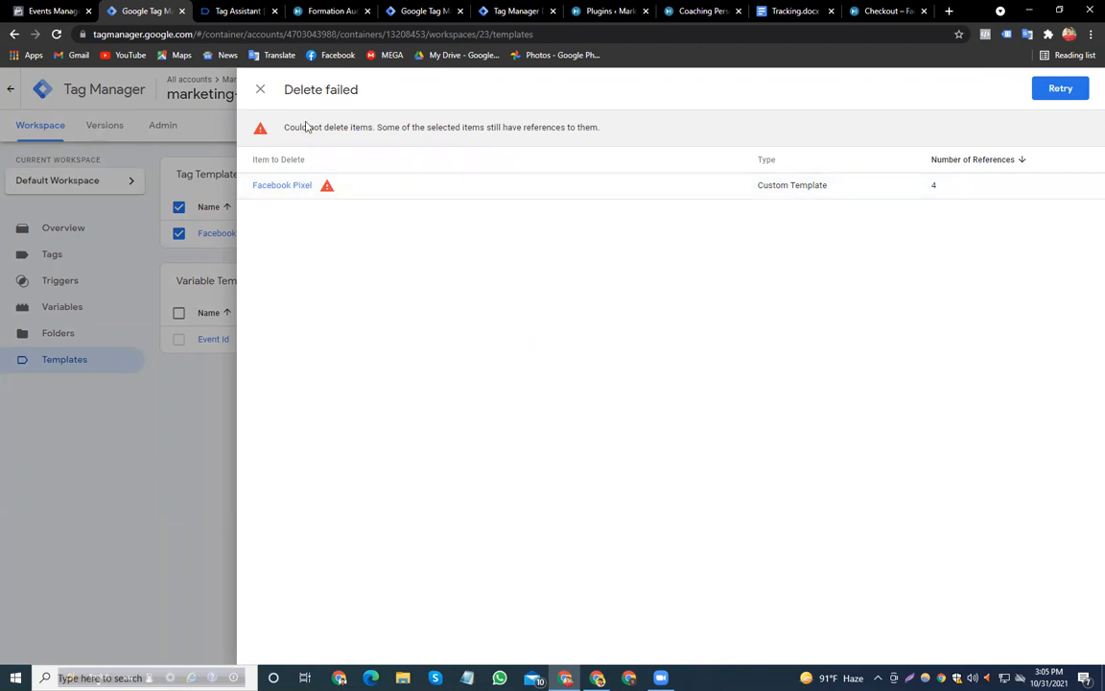
click(260, 89)
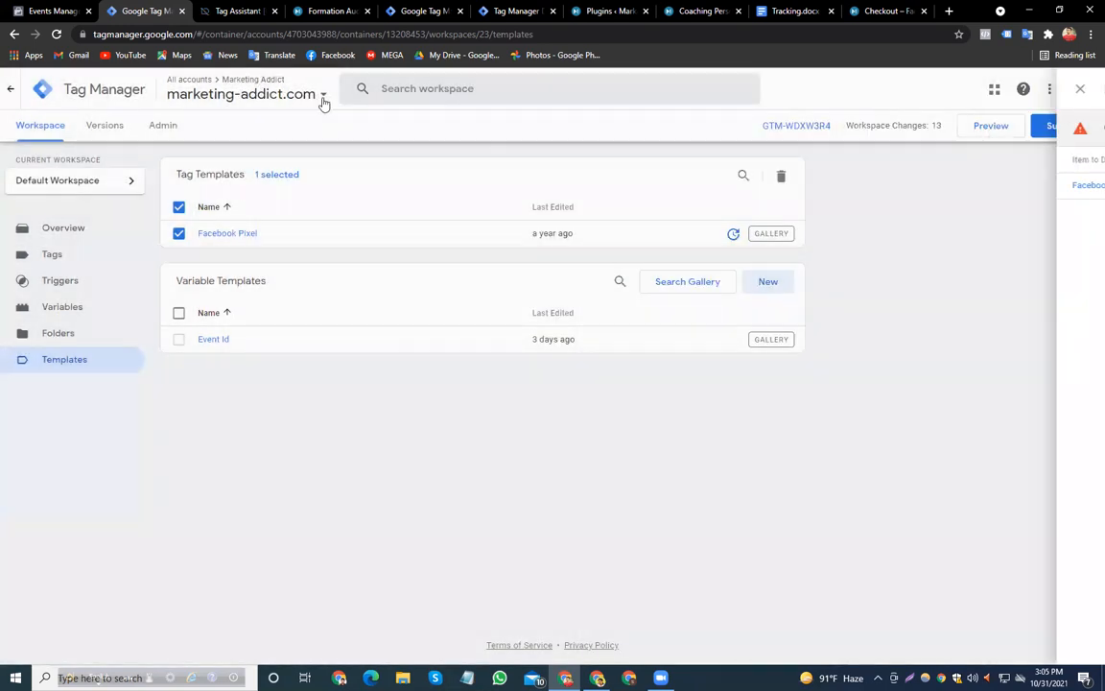
Unpause the five remaining tags, including the FB timer tags and FB Pixel - Code de base, and open the trigger list
click(56, 258)
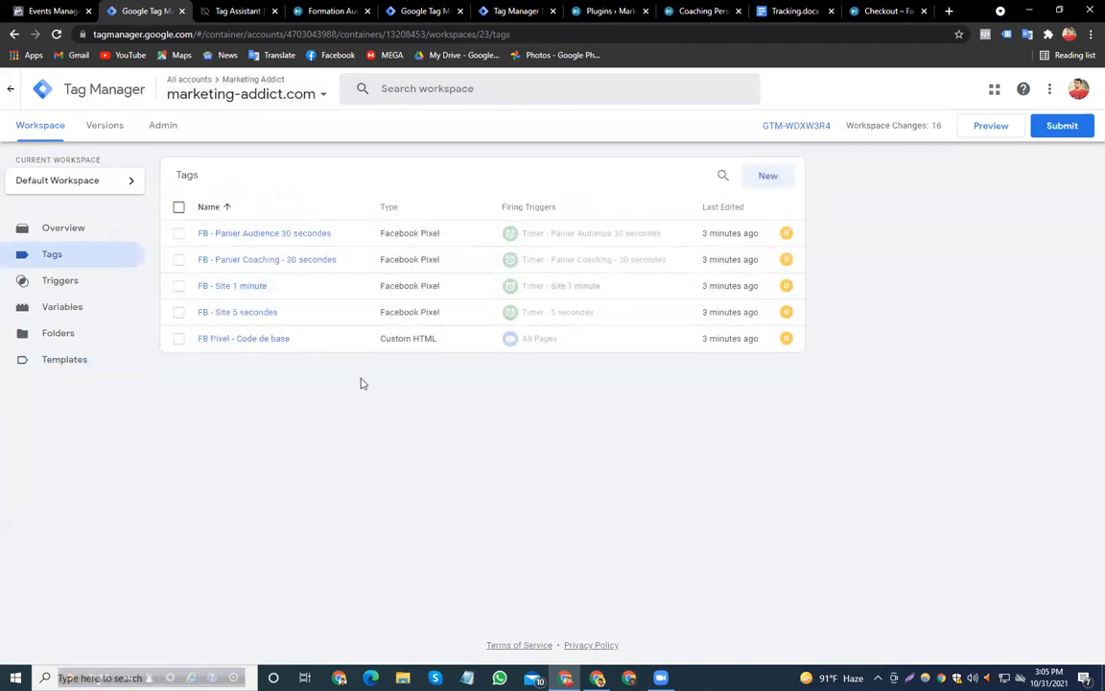
click(179, 206)
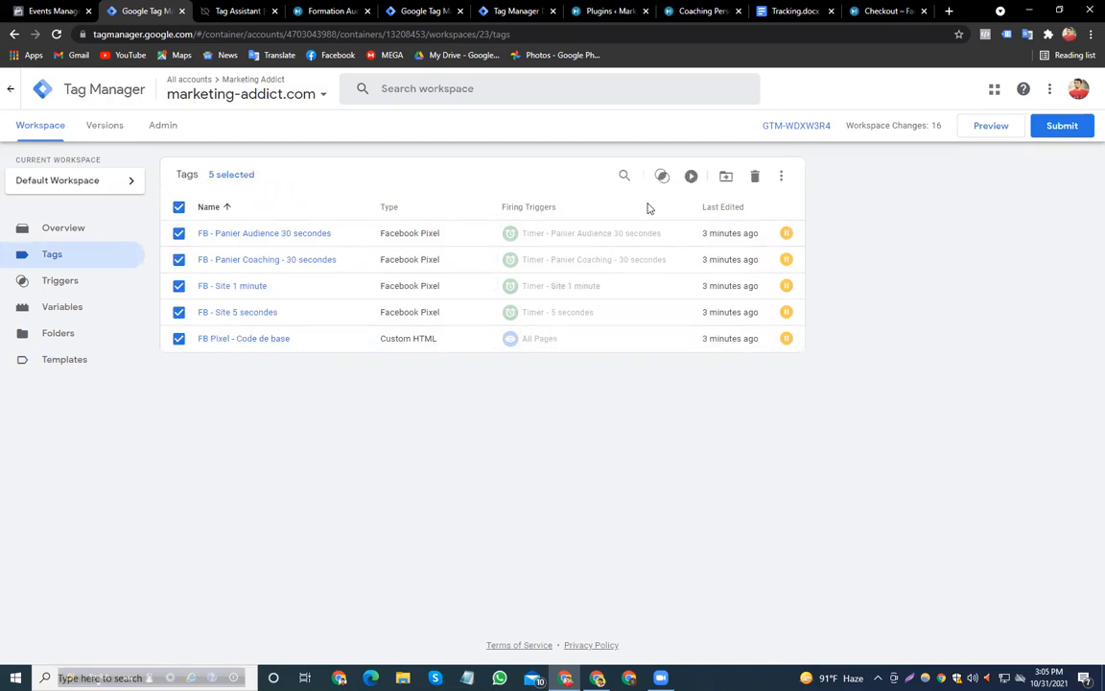
click(691, 176)
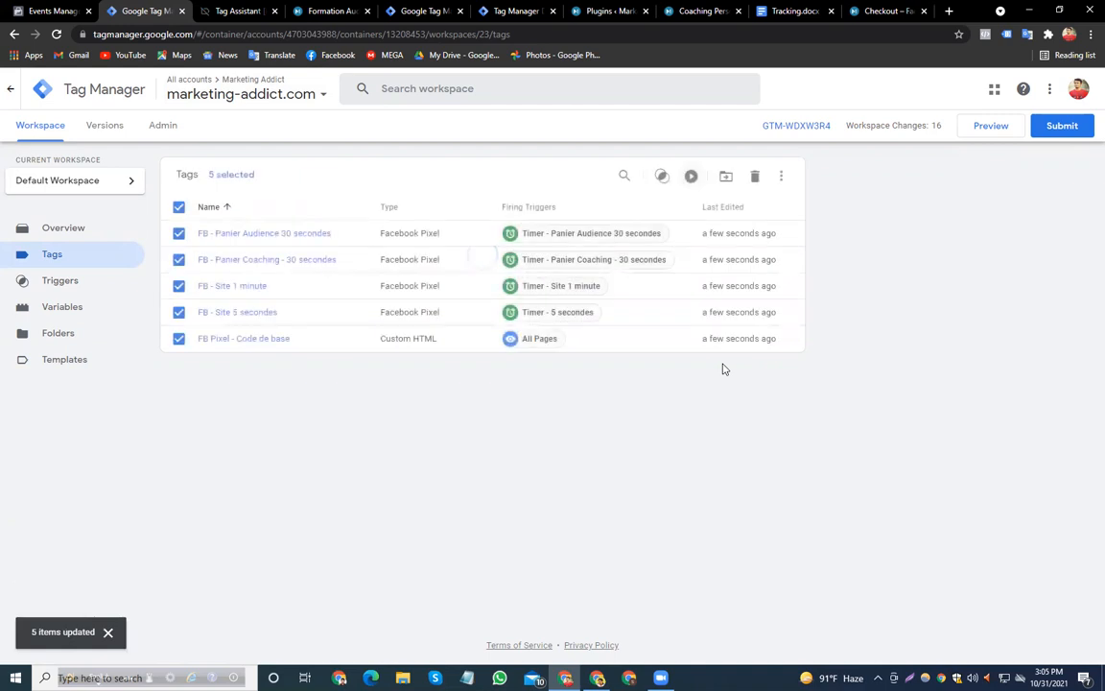
click(59, 281)
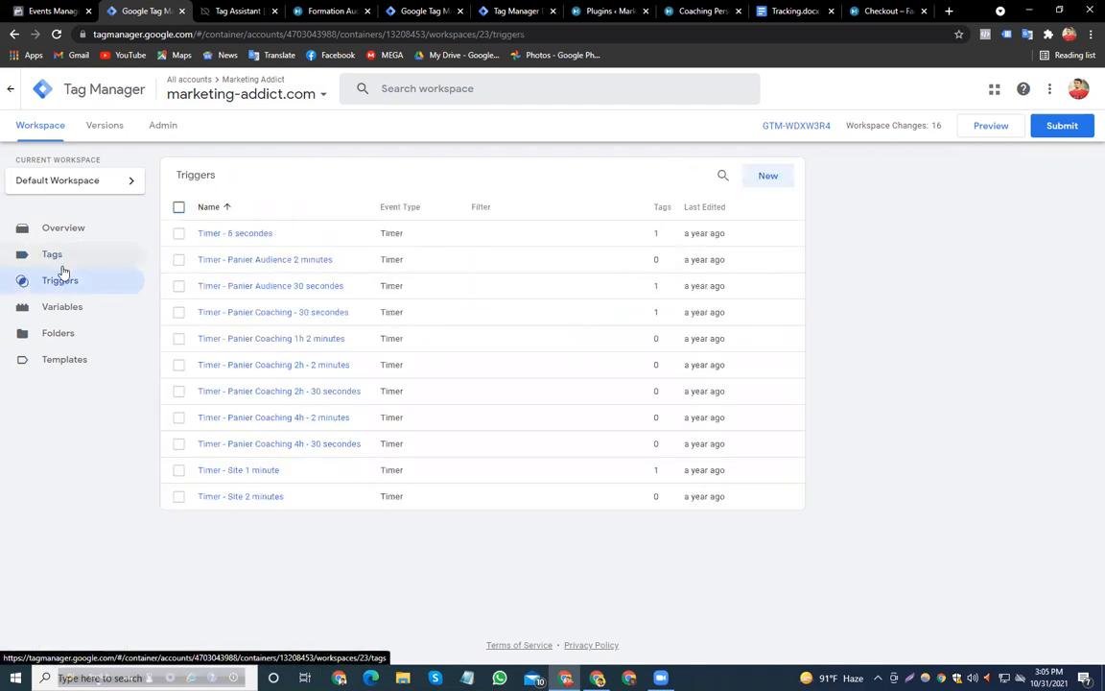
Try again to delete the Facebook Pixel tag template now that the tags are unpaused
click(73, 360)
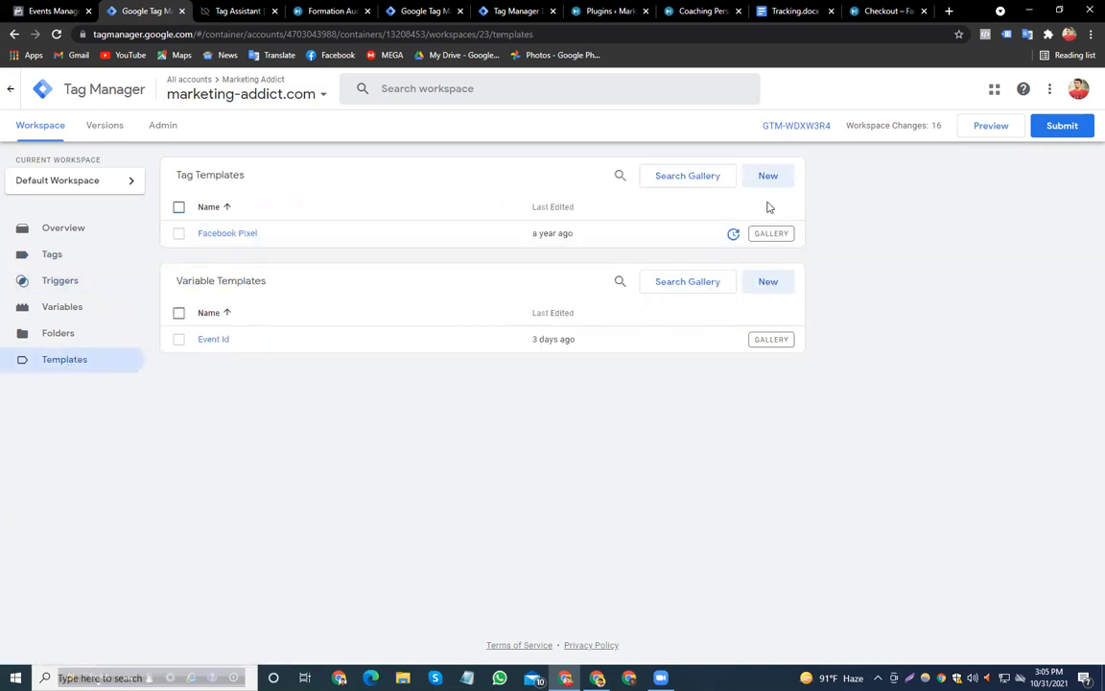
click(178, 234)
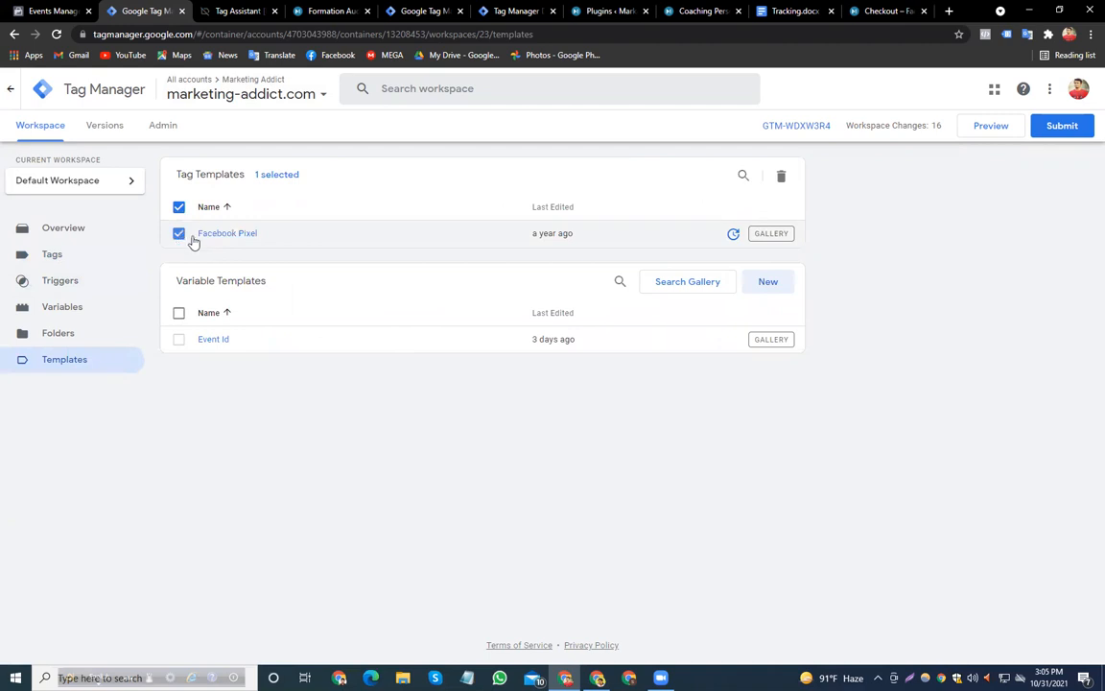
click(782, 175)
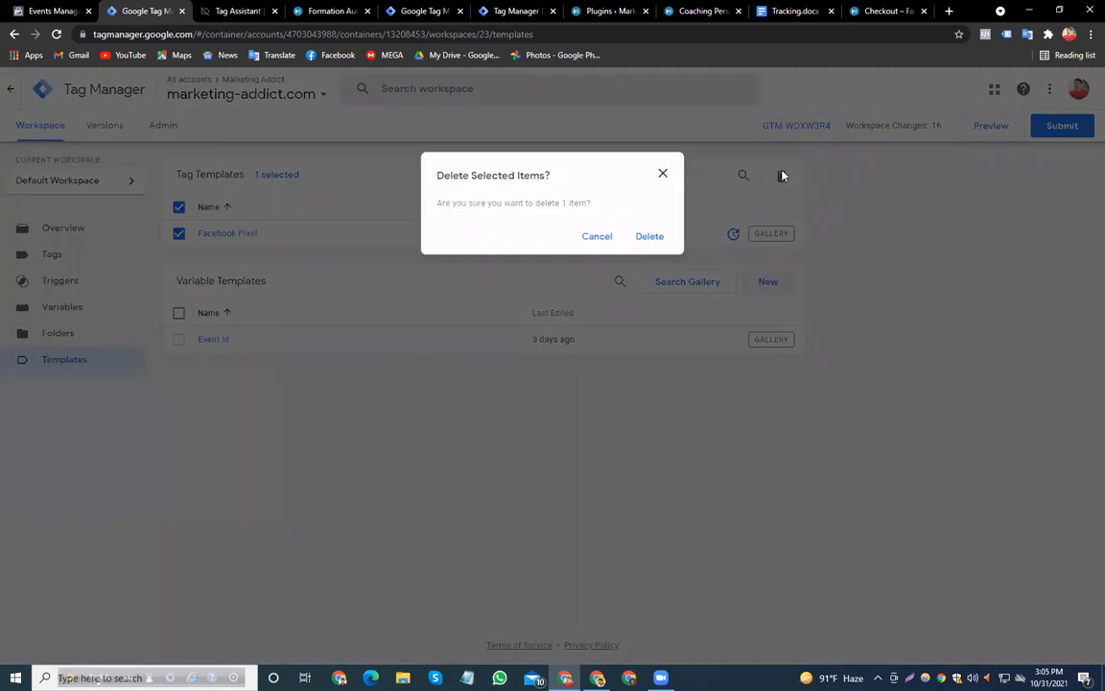
click(646, 236)
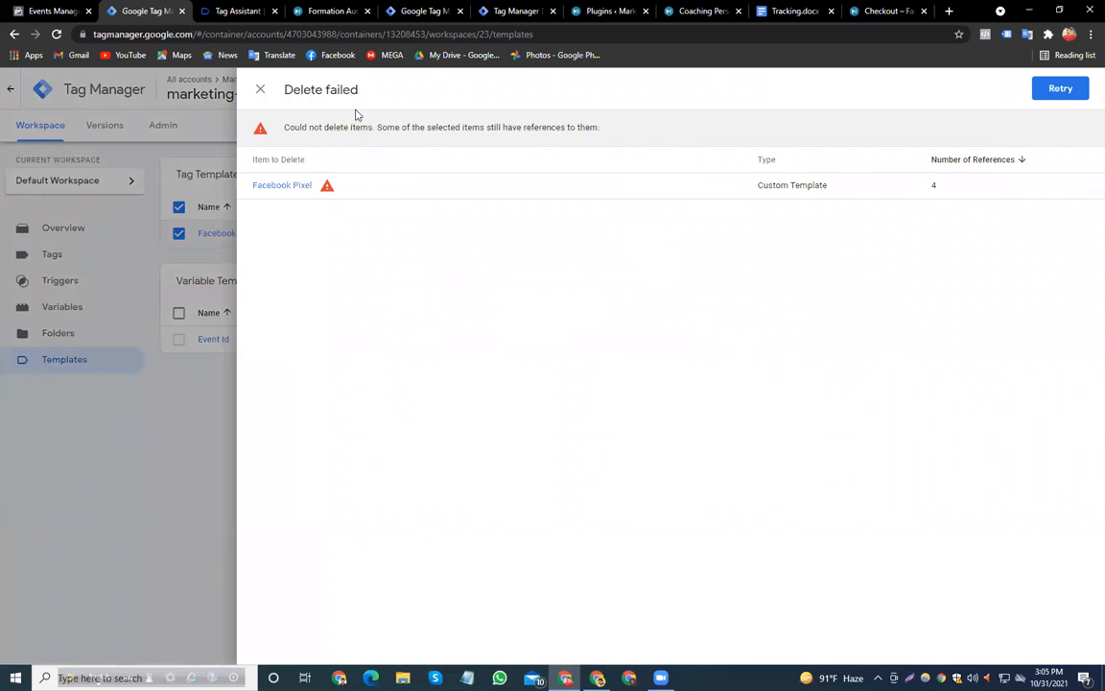
click(260, 90)
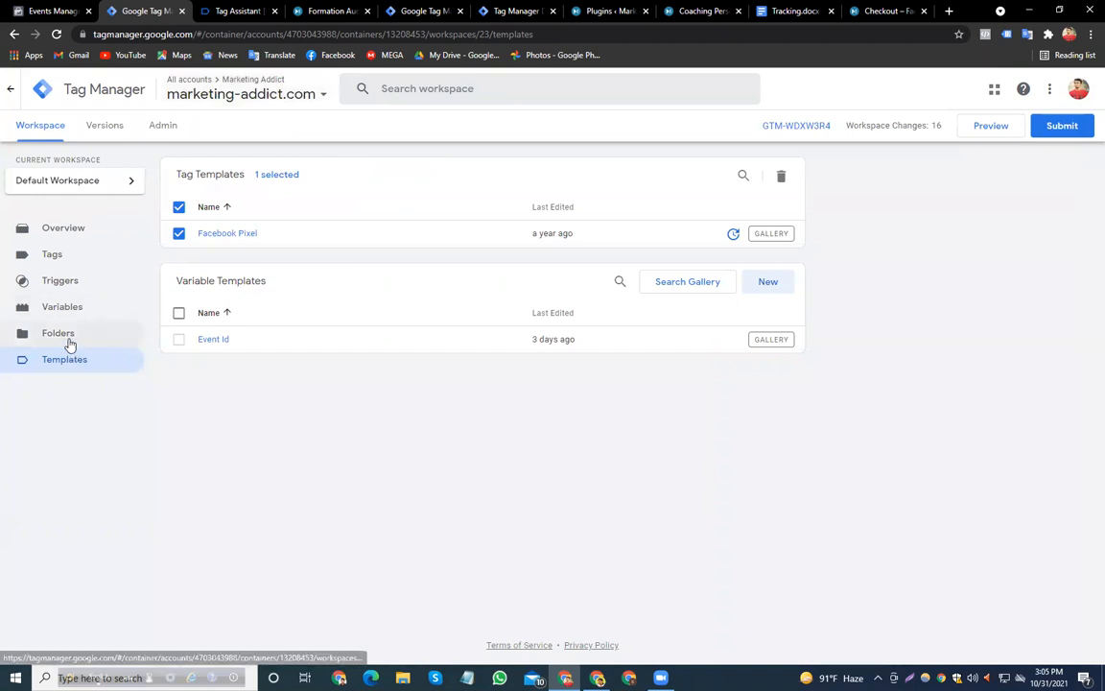
Review the trigger and tag lists and examine the configuration, tag sequencing and trigger of the FB - Panier Audience 30 secondes tag
click(72, 286)
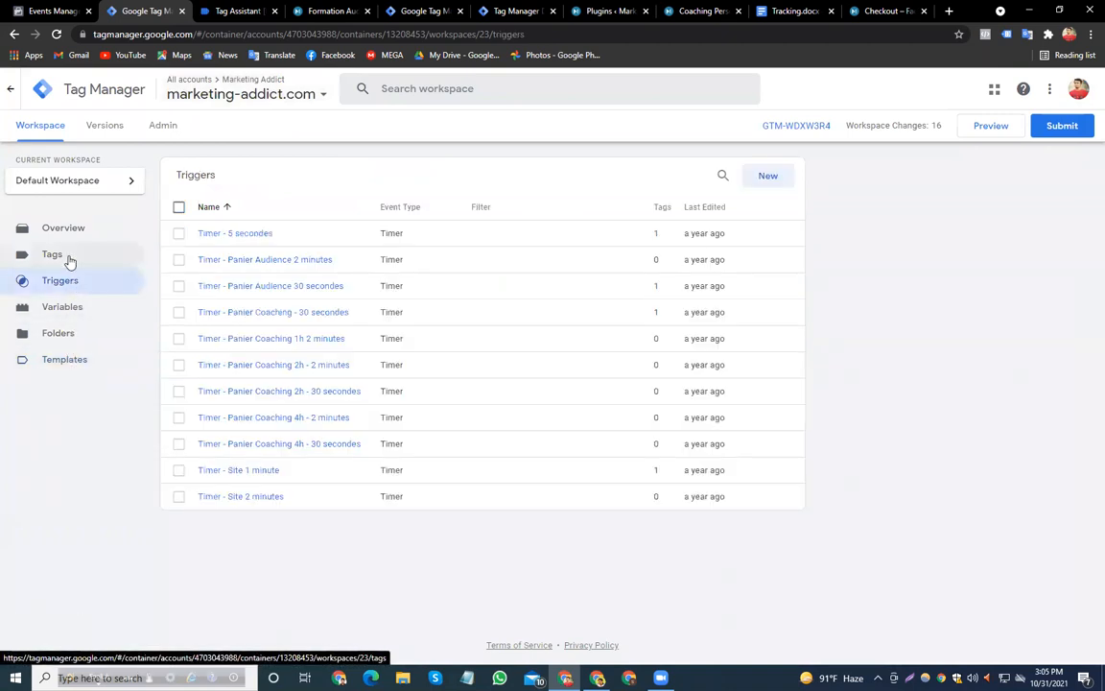
click(66, 256)
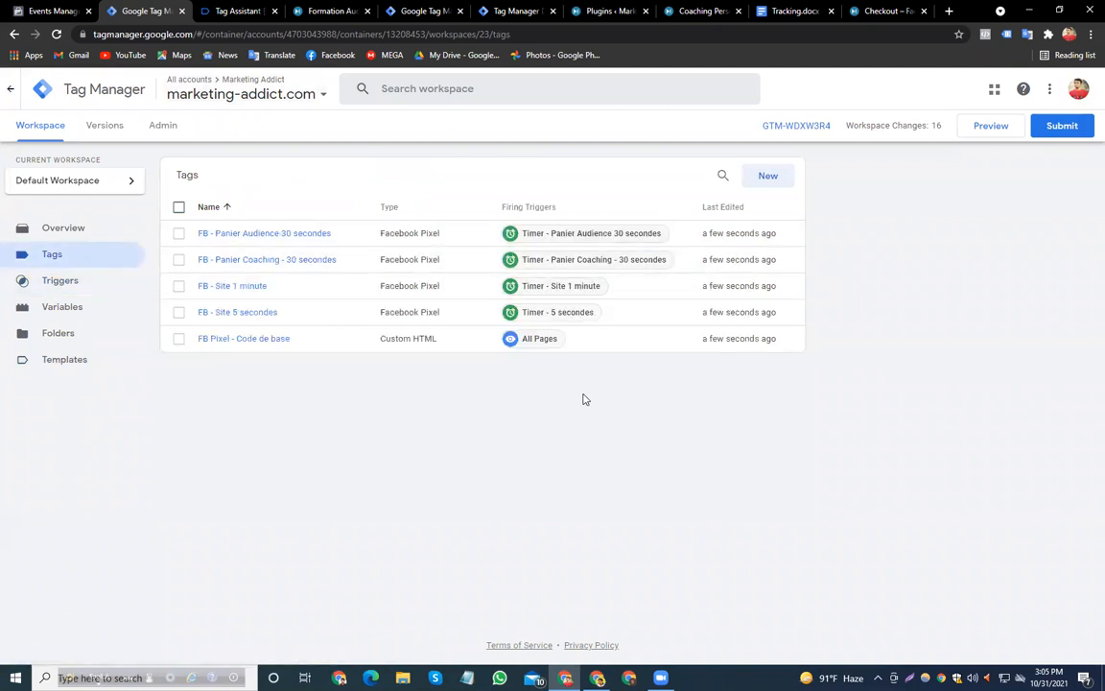
click(311, 235)
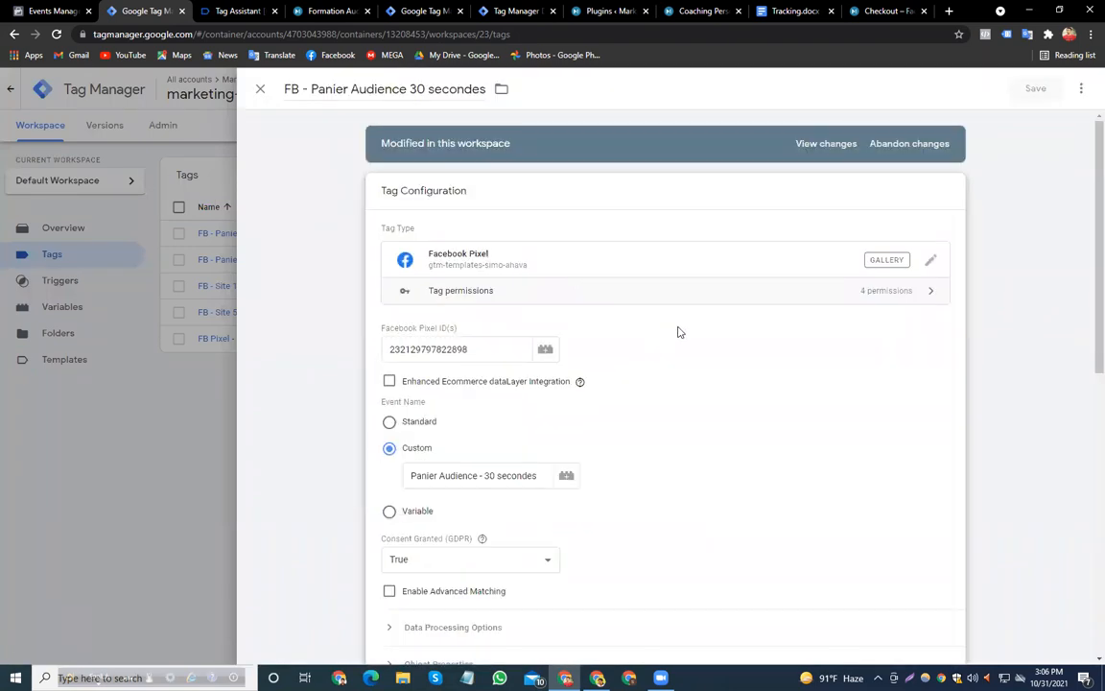
scroll(678, 328, down, 2)
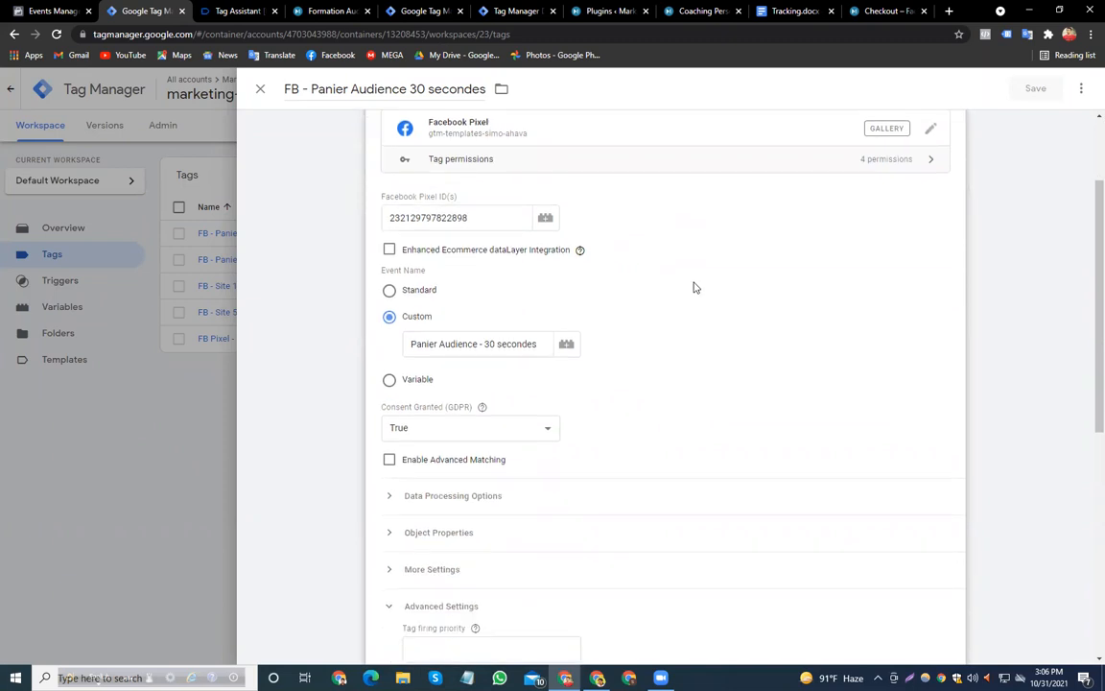
scroll(696, 287, down, 1)
scroll(696, 286, down, 6)
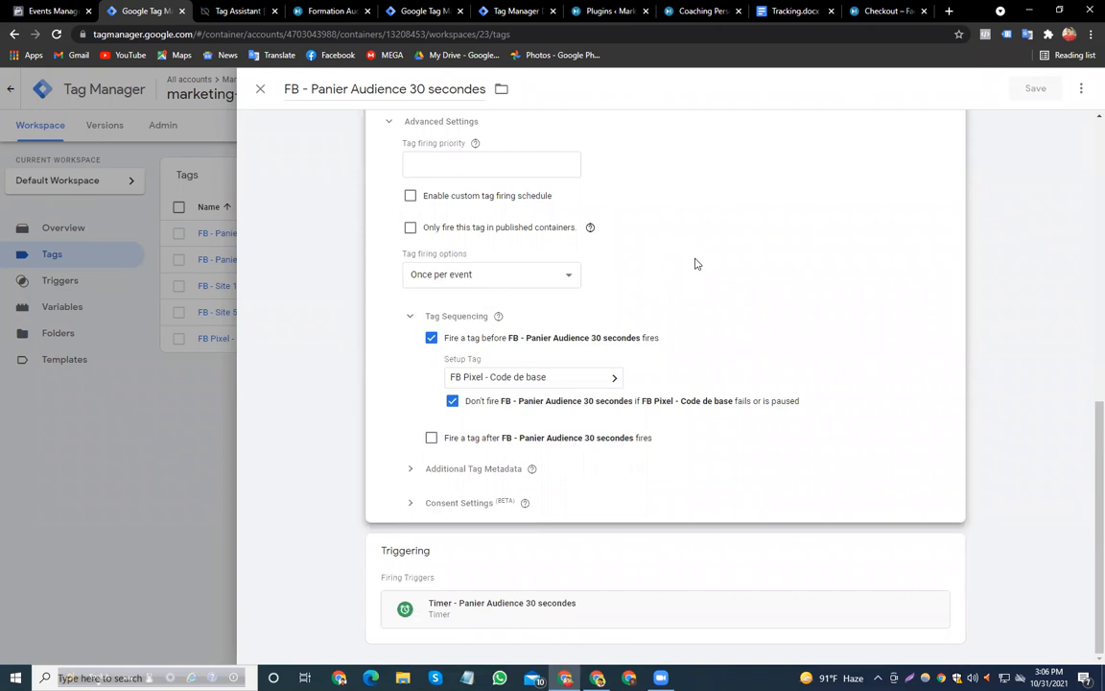
scroll(695, 263, up, 4)
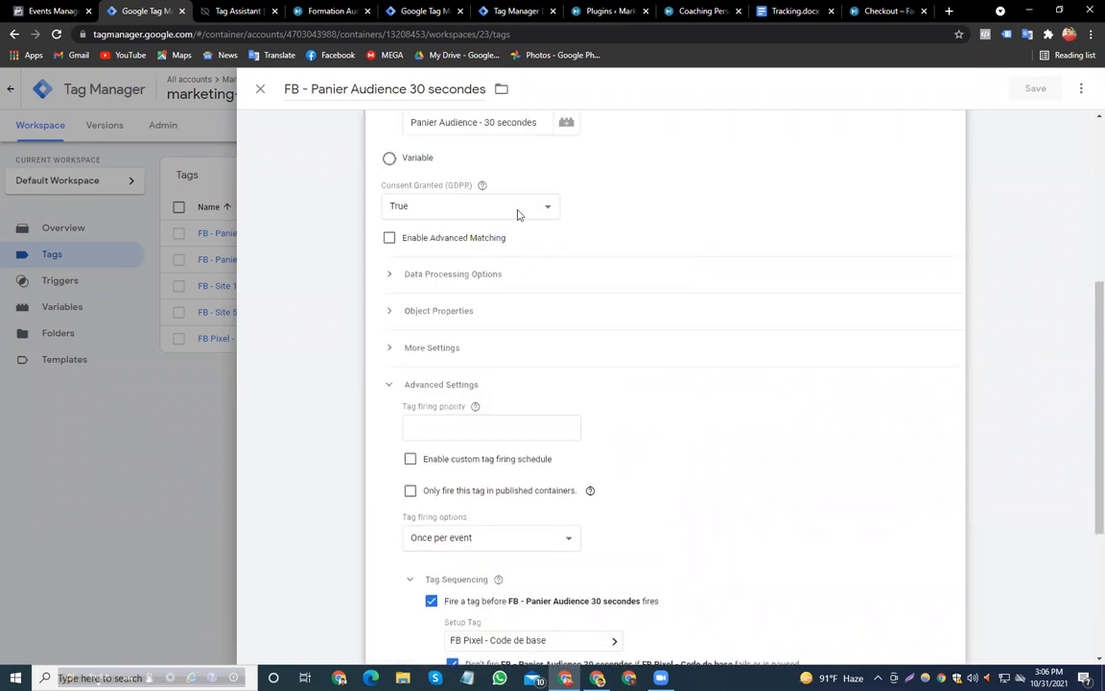
click(260, 89)
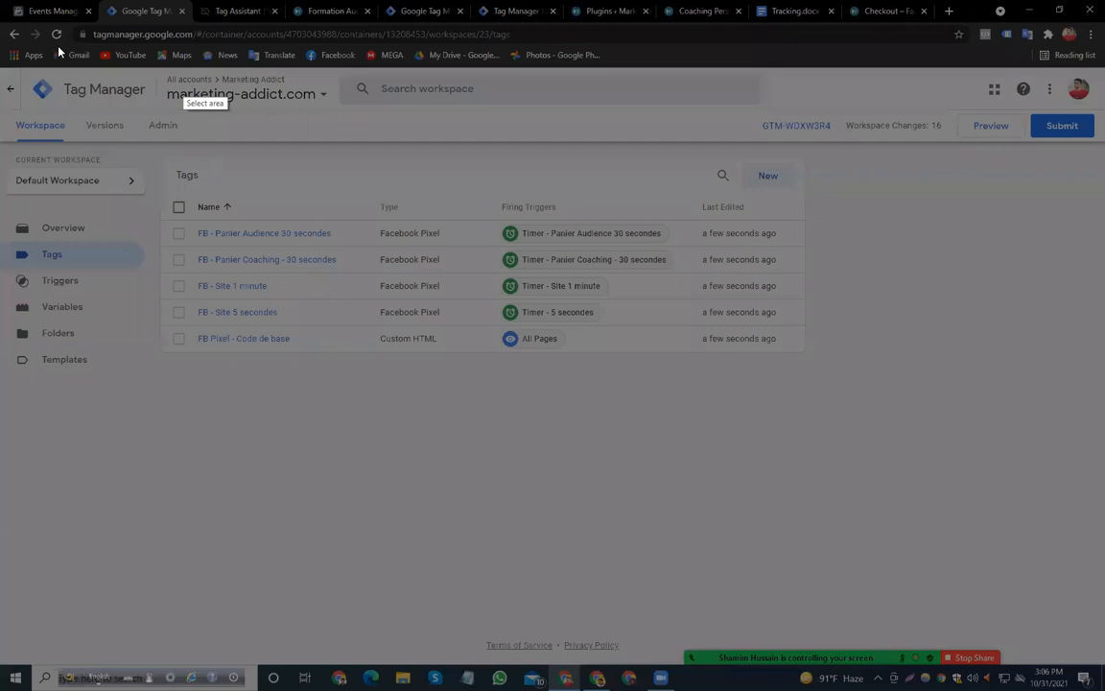
Capture a screenshot of the tag list with its firing triggers and save it to the Desktop as a PNG
mouse_move(21, 70)
mouse_down()
mouse_move(83, 222)
mouse_move(976, 653)
mouse_move(1072, 649)
mouse_move(1073, 637)
mouse_up()
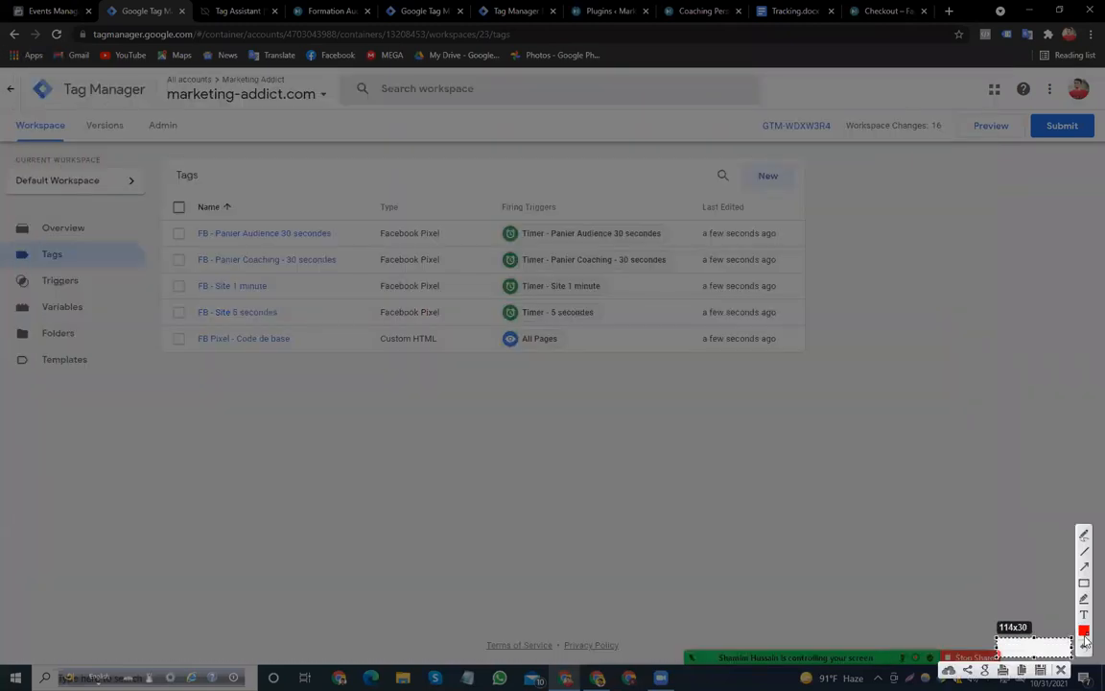
key(Escape)
key(Print)
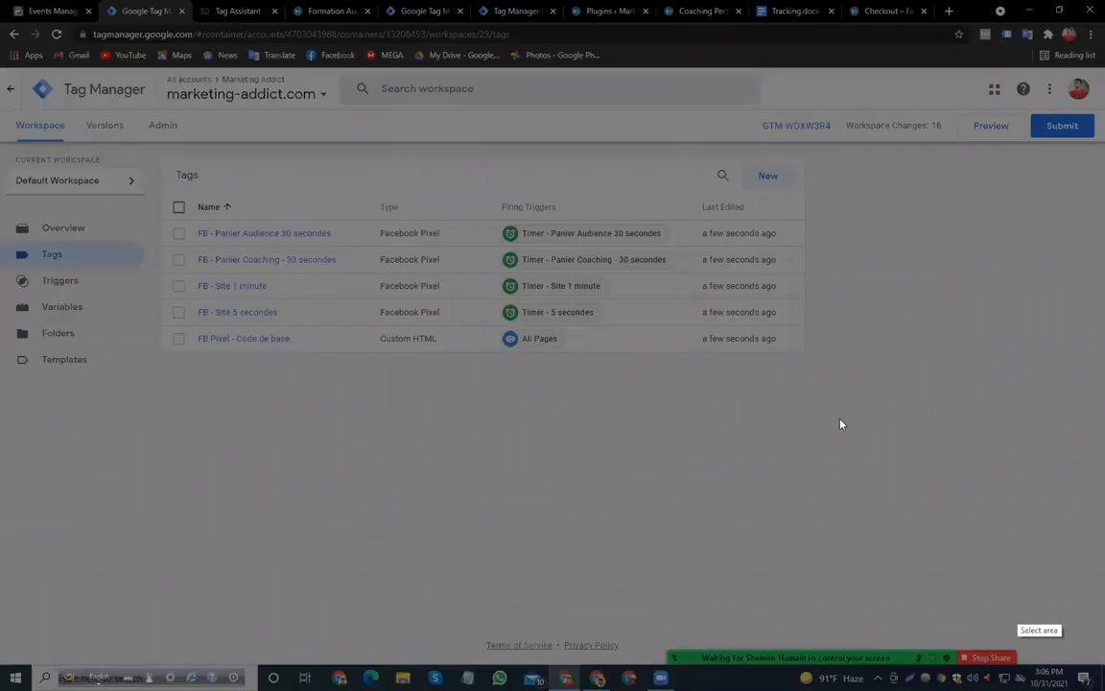
mouse_move(122, 86)
mouse_down()
mouse_move(320, 402)
mouse_move(842, 447)
mouse_up()
click(810, 460)
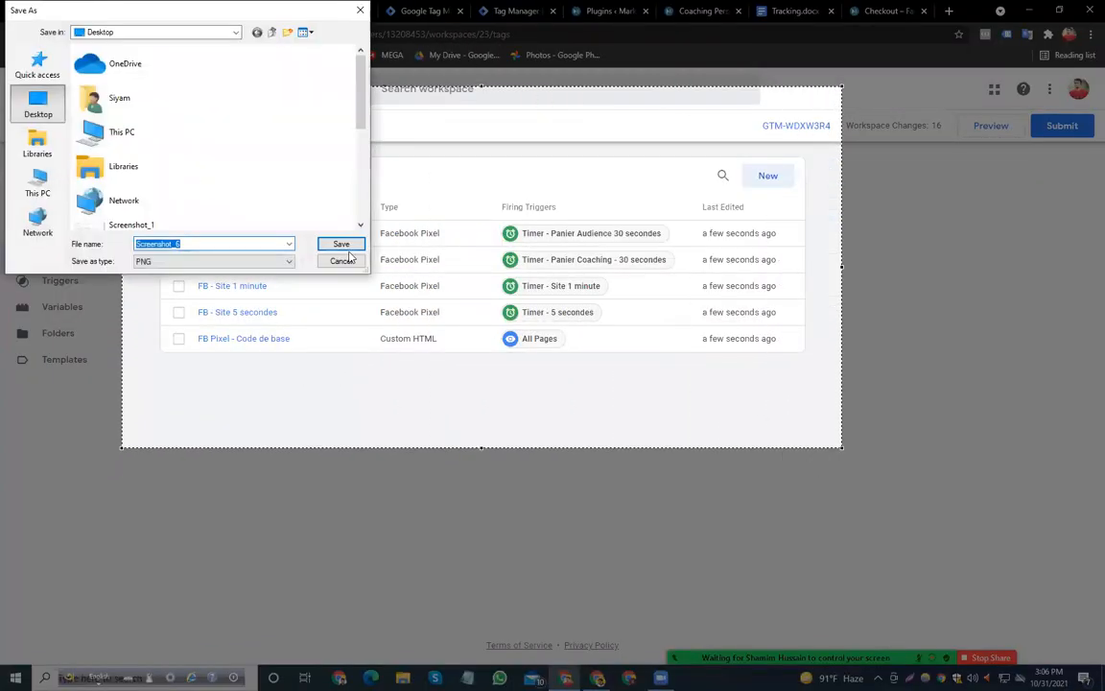
key(Return)
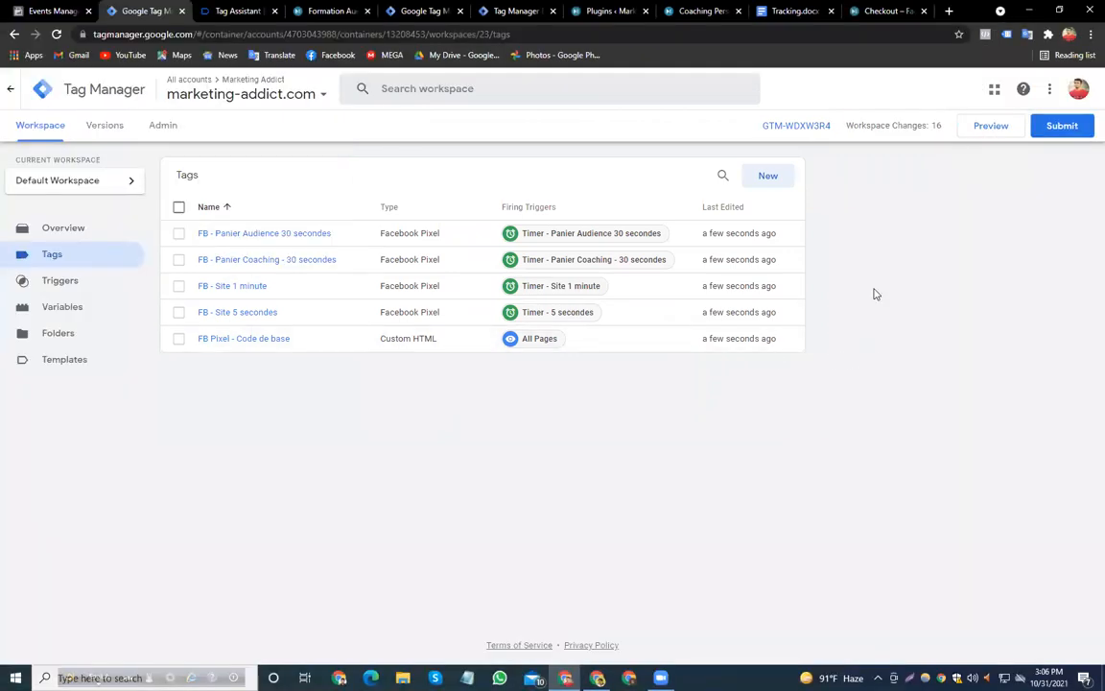
Delete all five remaining tags, including the FB timer tags and FB Pixel - Code de base
click(178, 209)
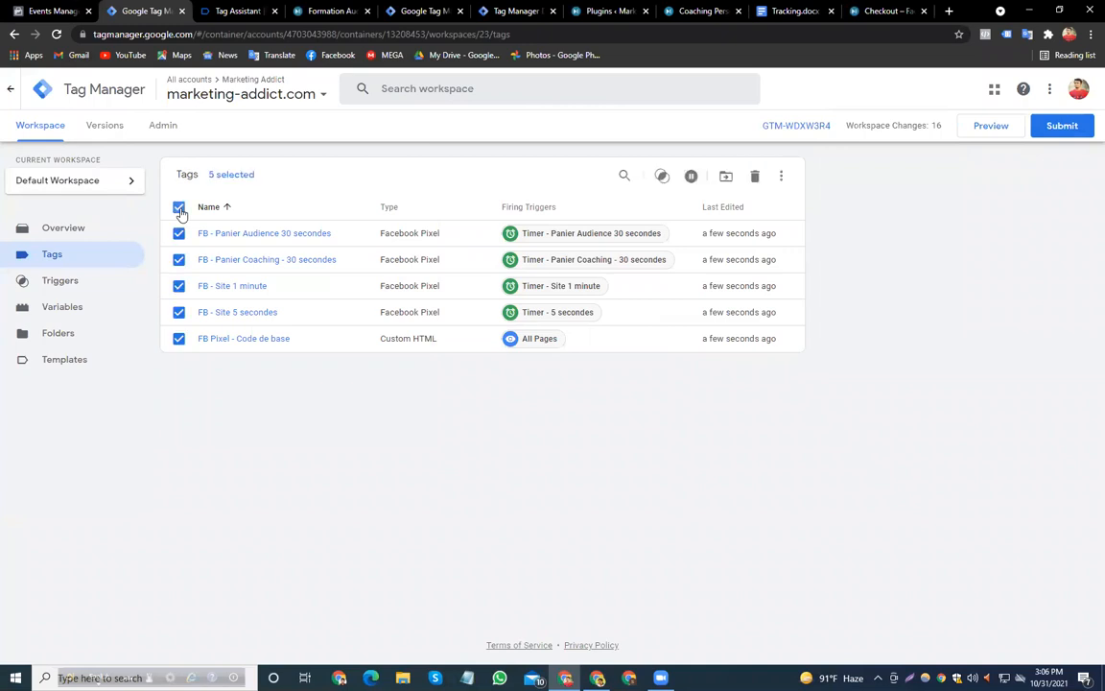
click(756, 178)
click(658, 241)
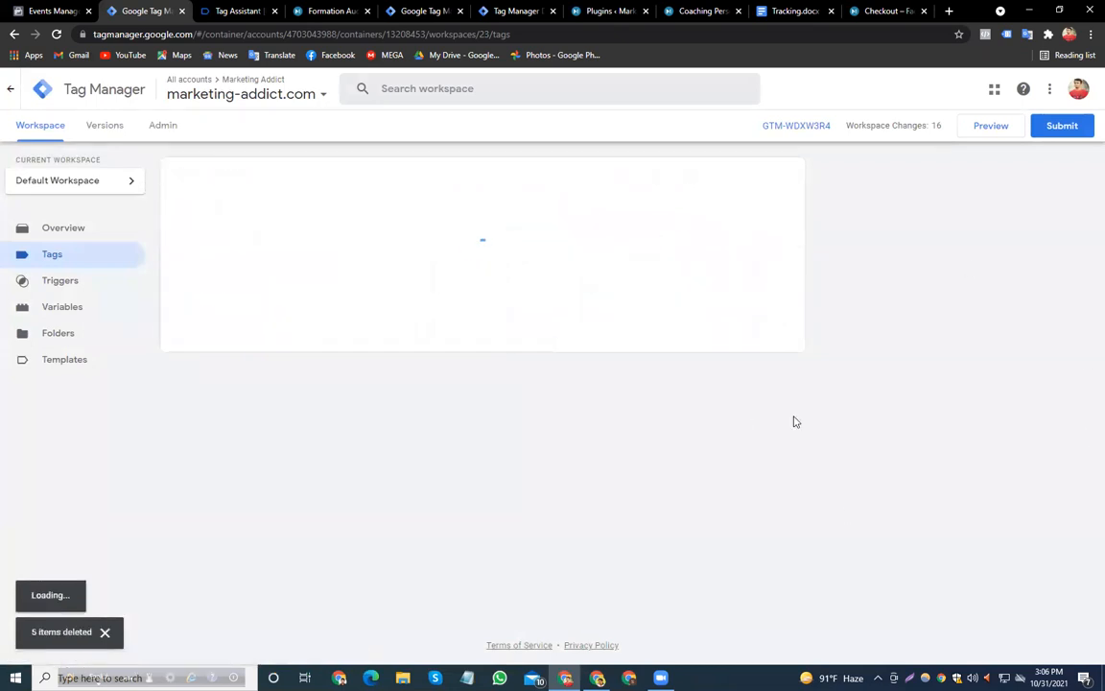
Publish the workspace changes to the Live environment as a new version without a name or description
click(1063, 128)
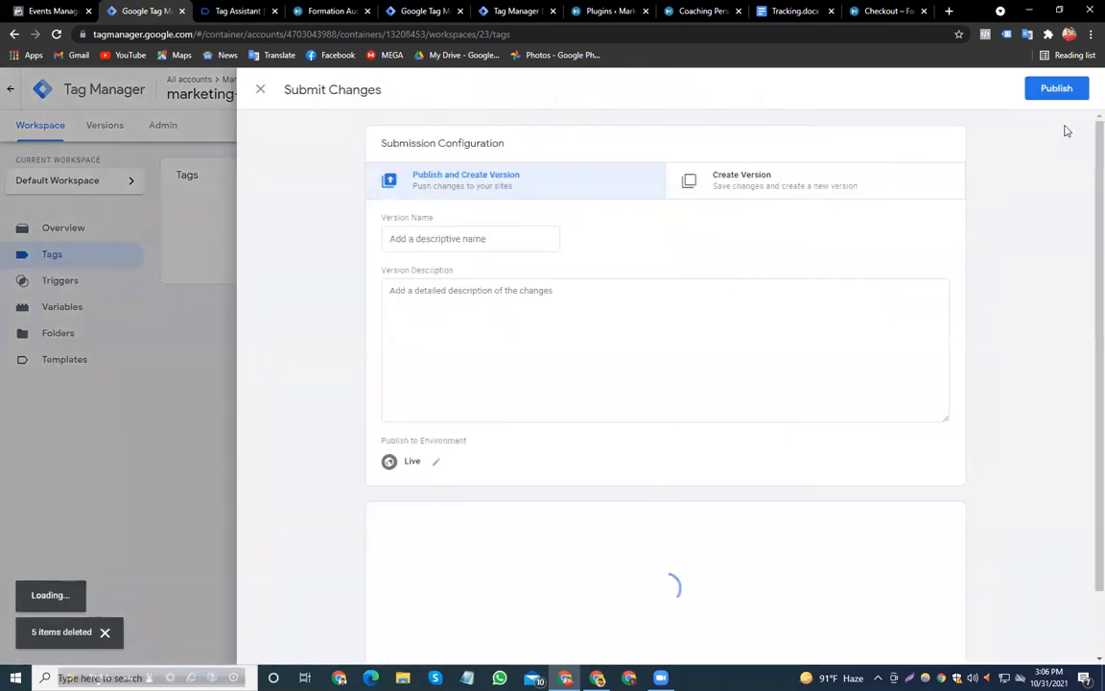
click(1057, 89)
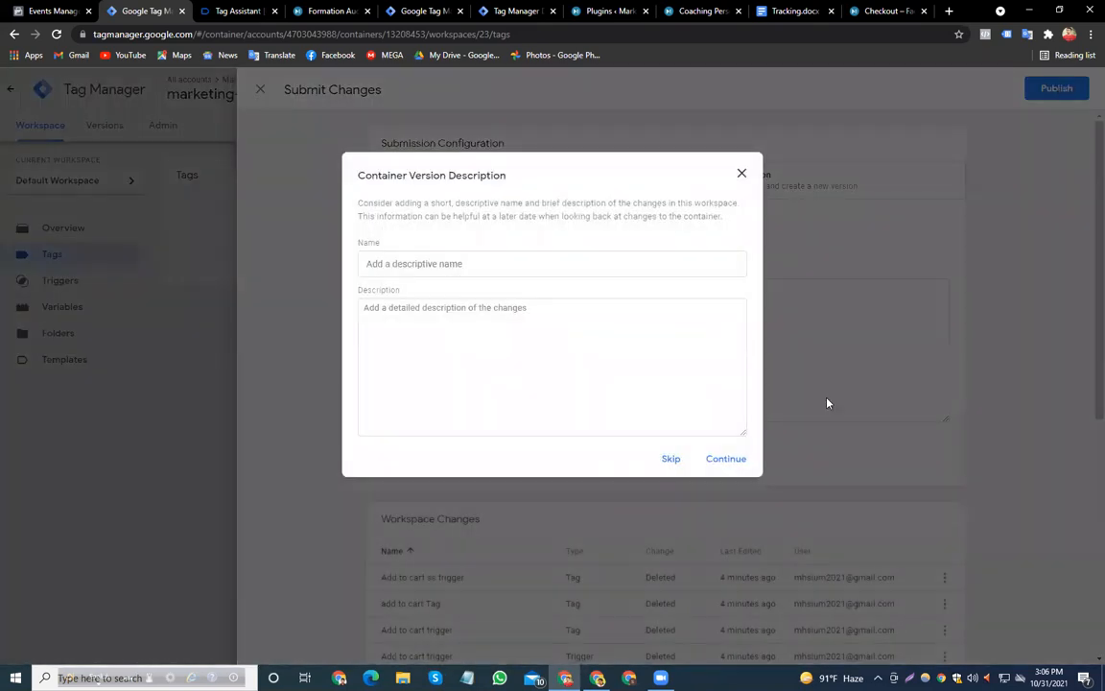
click(726, 458)
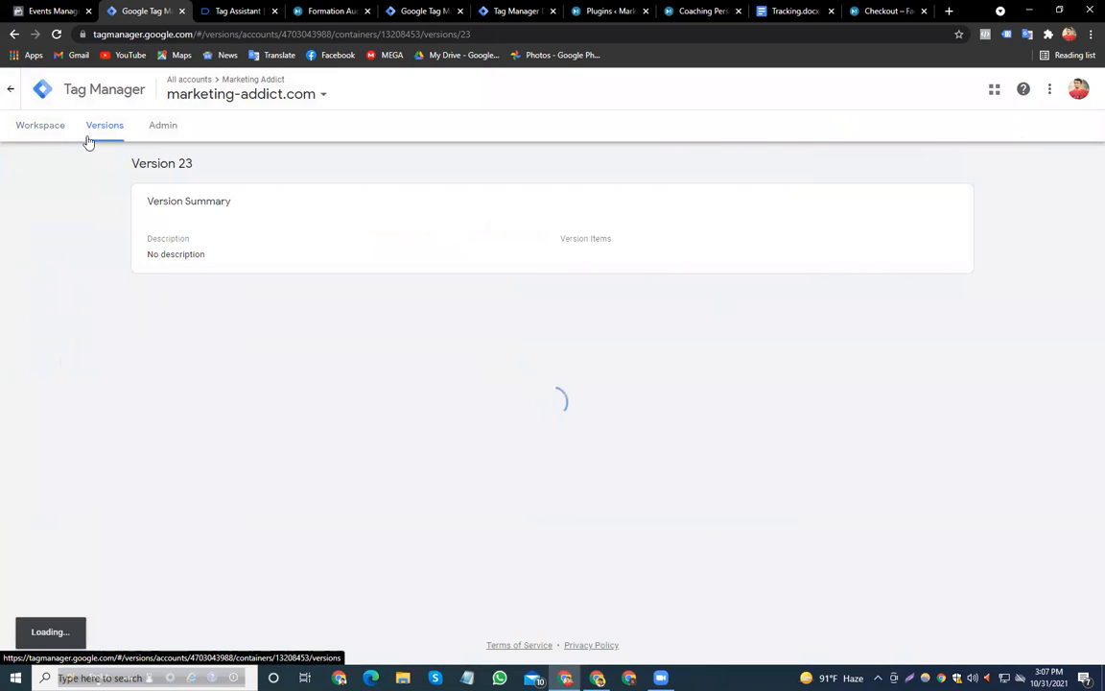
Return to the workspace, check the tag list, and delete the old Facebook Pixel tag template
click(44, 125)
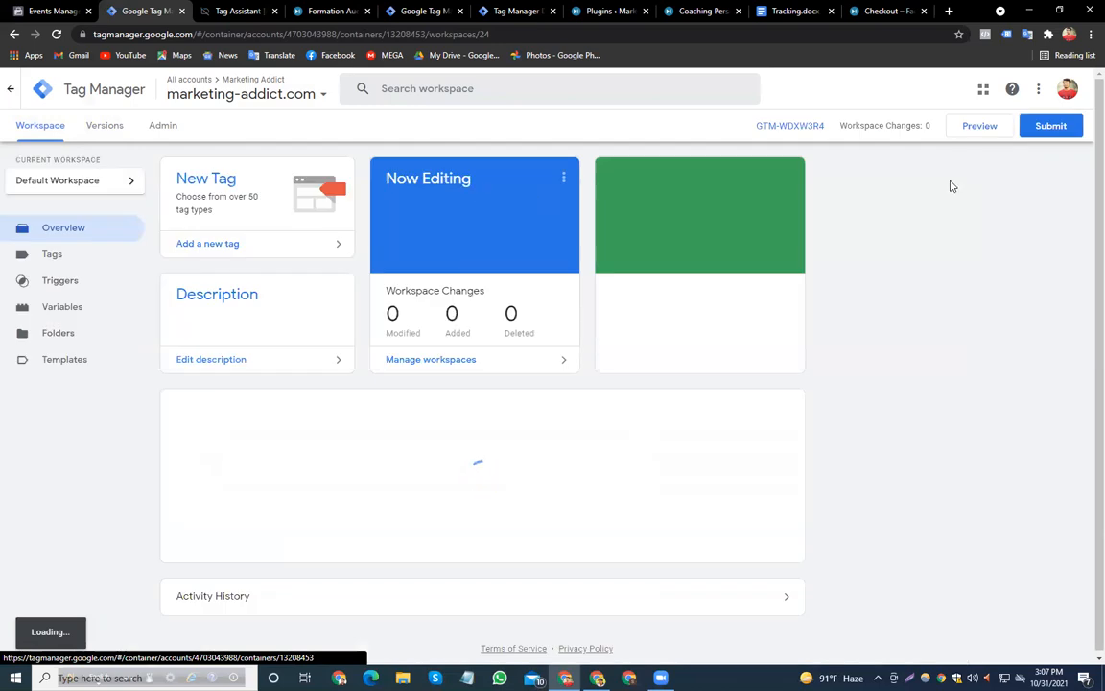
click(54, 259)
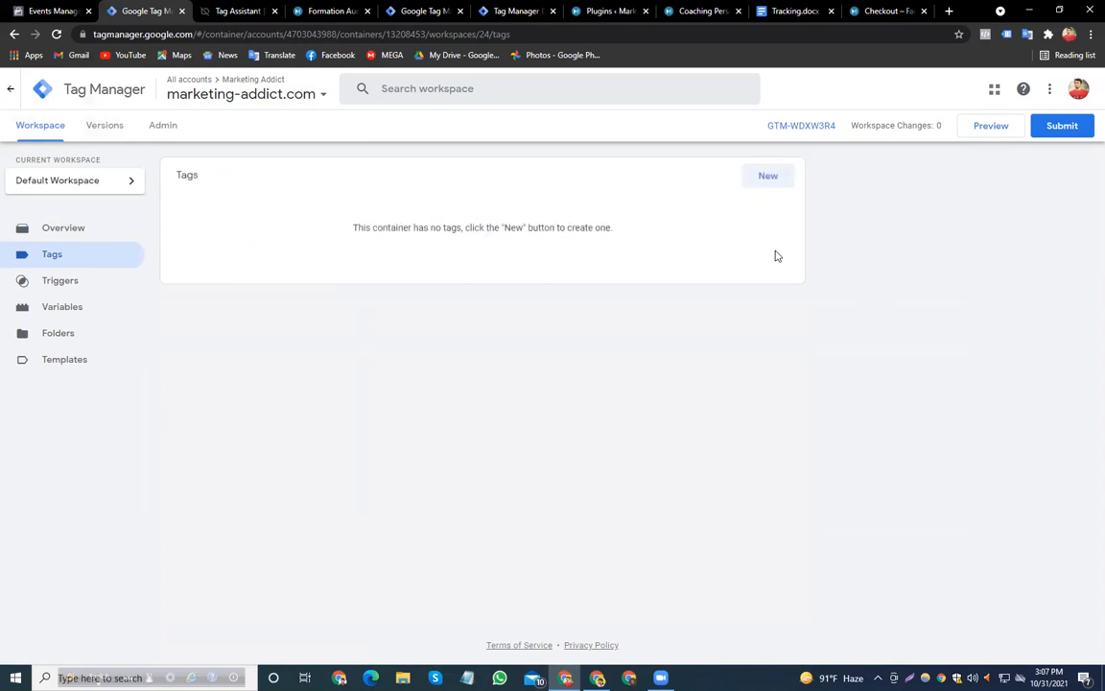
click(66, 359)
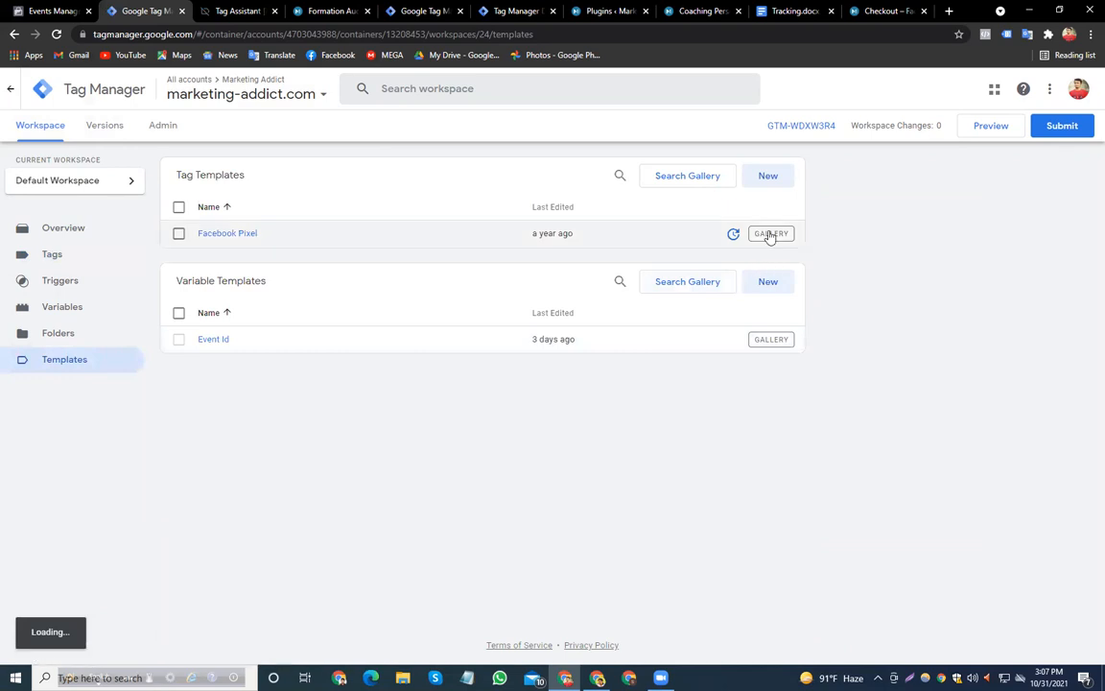
click(178, 208)
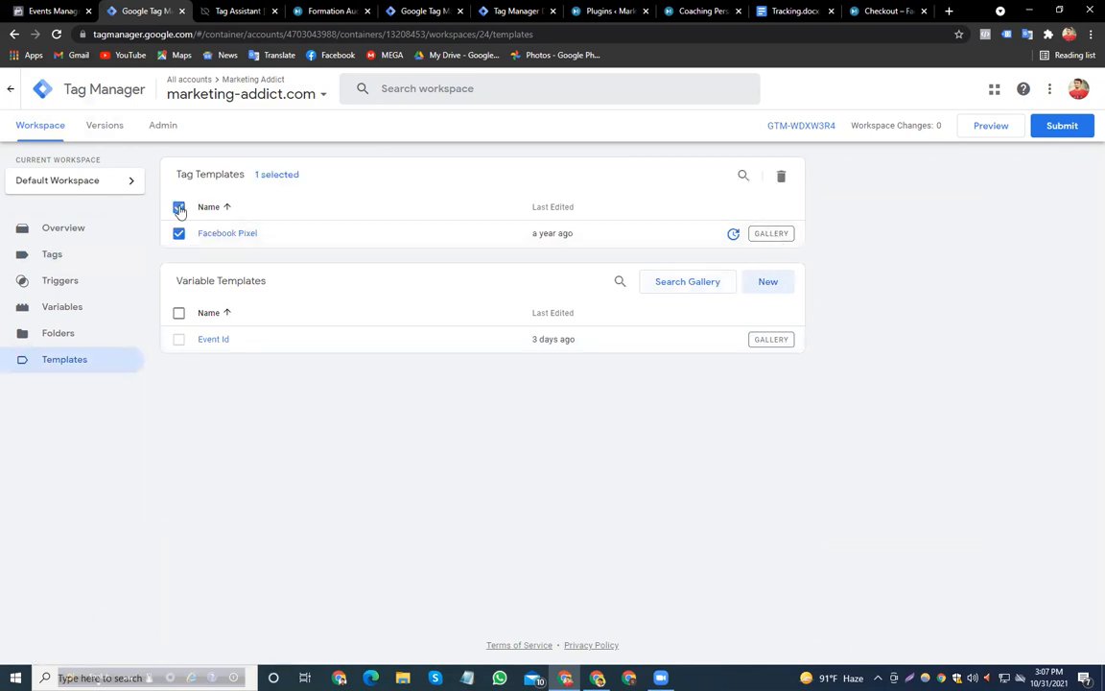
click(781, 177)
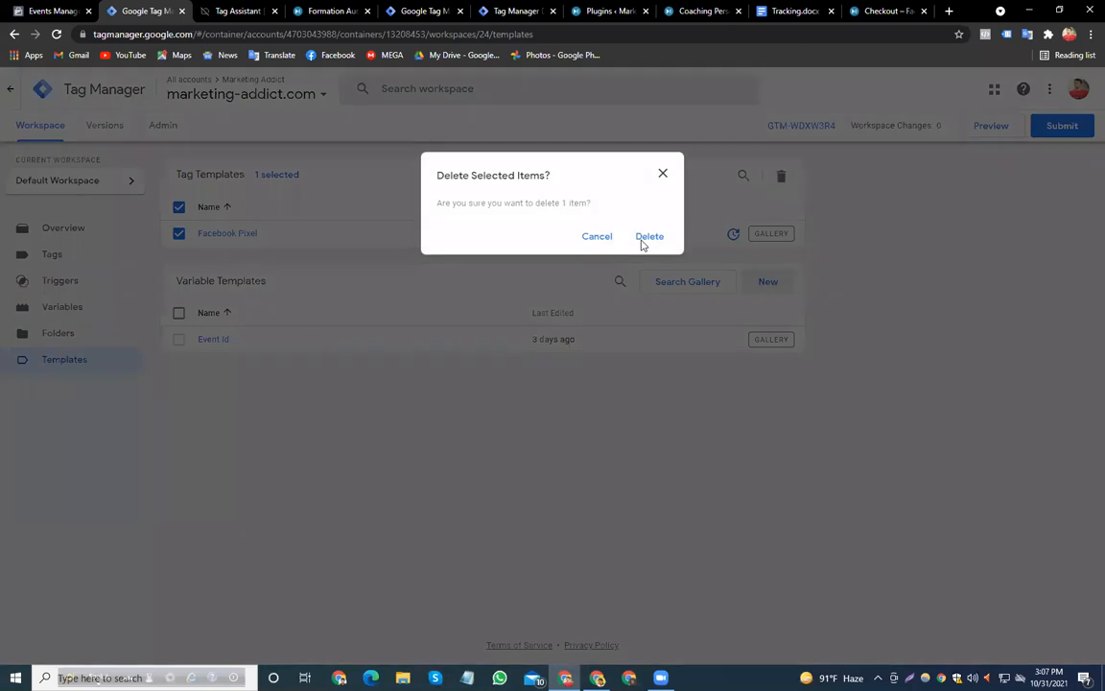
click(643, 239)
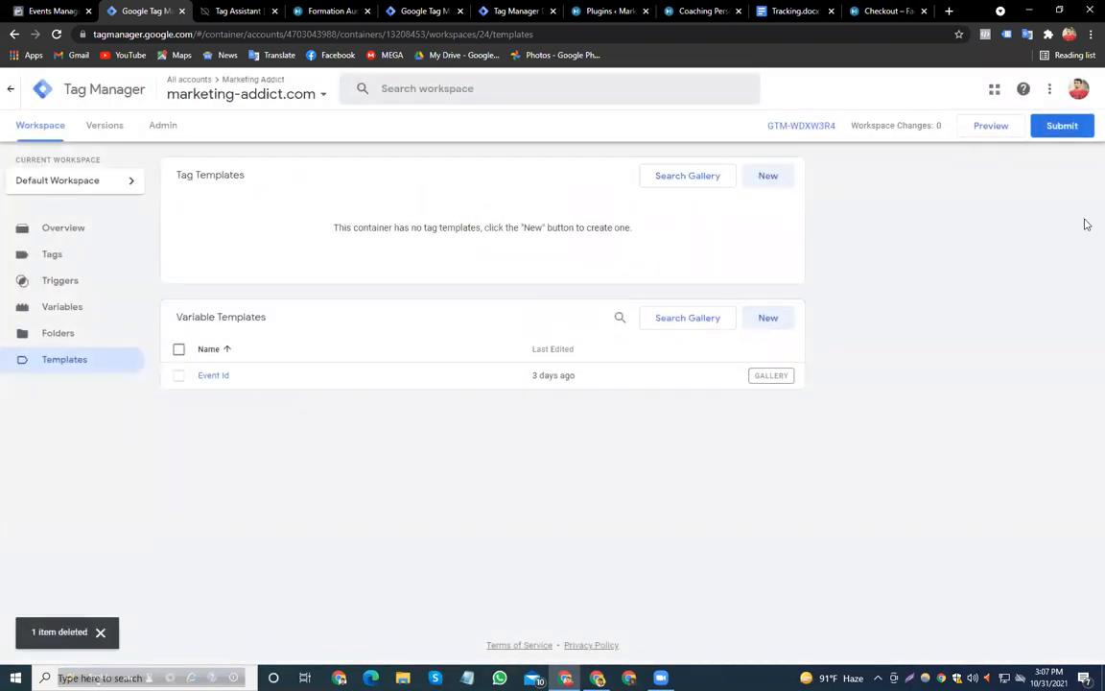
Find the Facebook Pixel tag template by facebookincubator in the Community Template Gallery and add it to the workspace
click(679, 178)
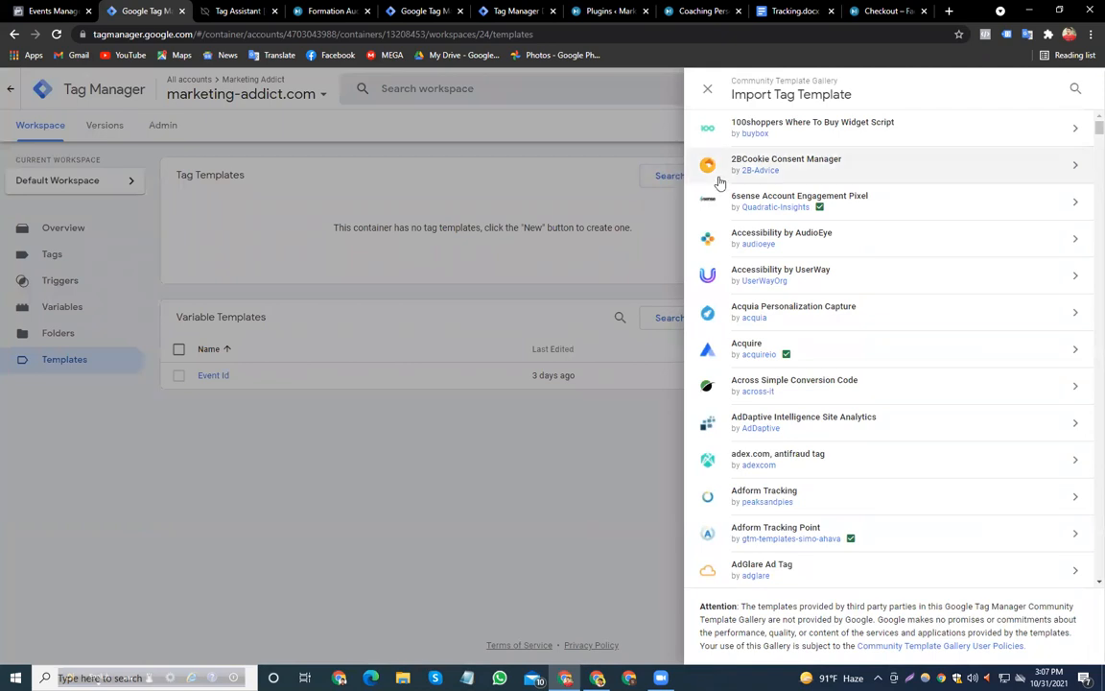
click(1075, 93)
text(facebo)
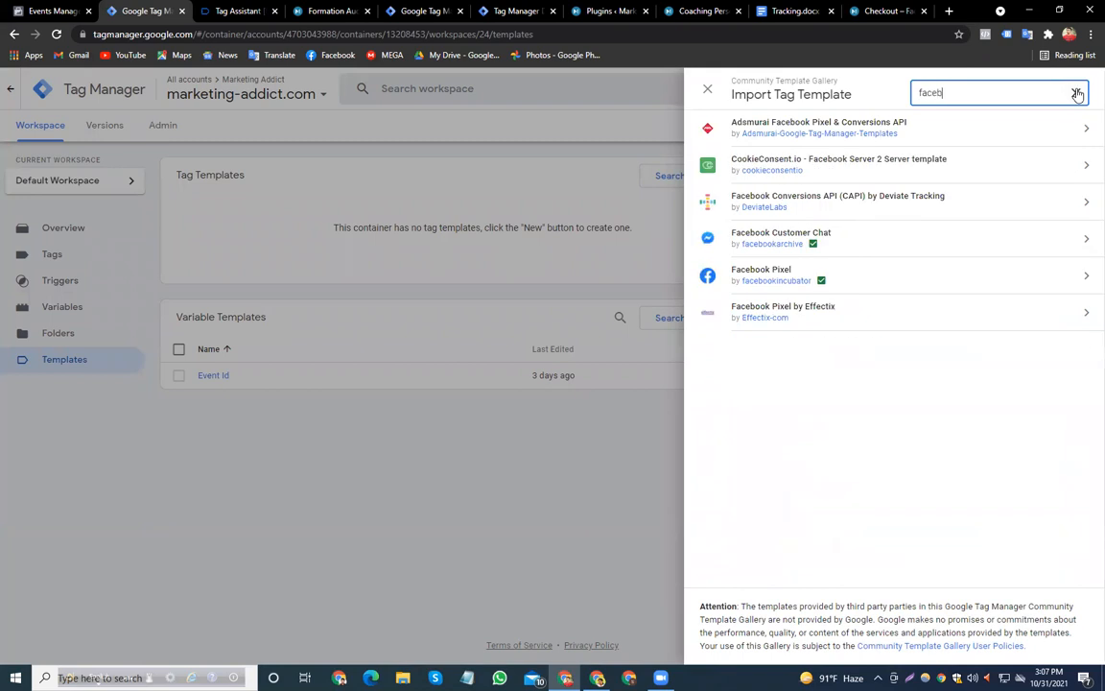
click(747, 275)
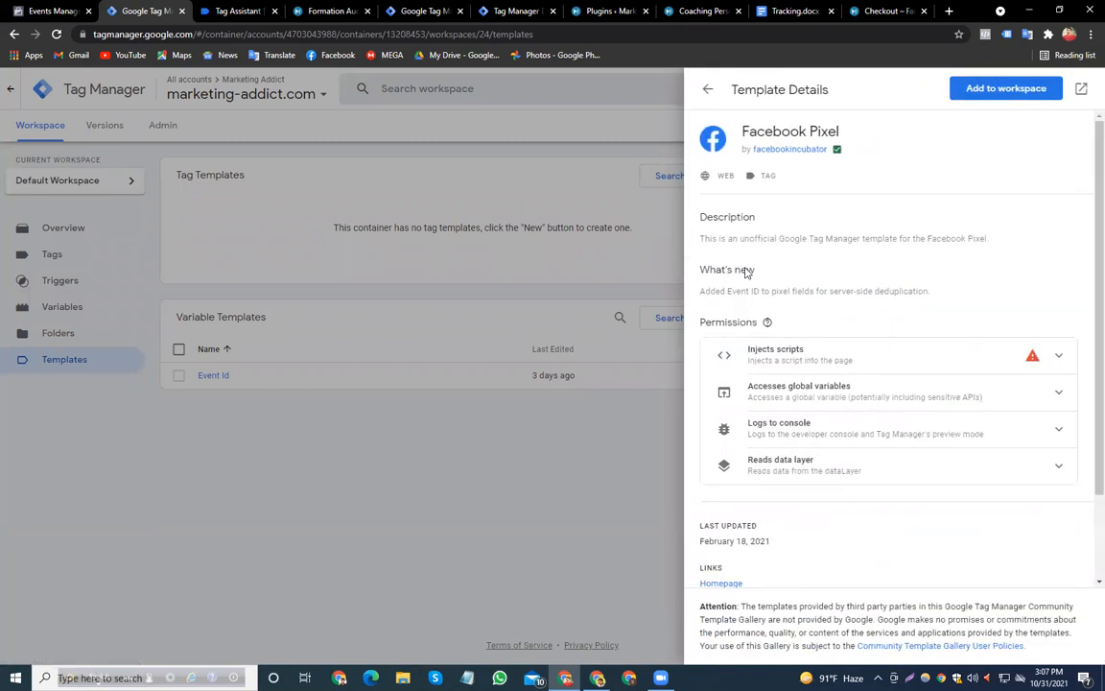
click(1033, 89)
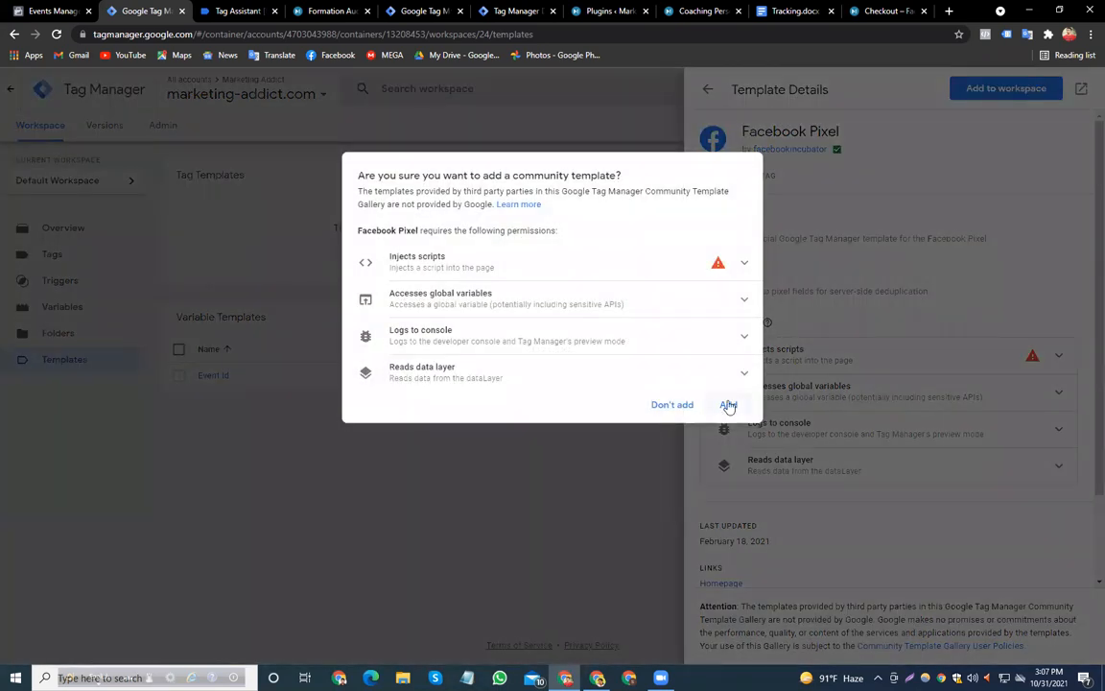
click(728, 405)
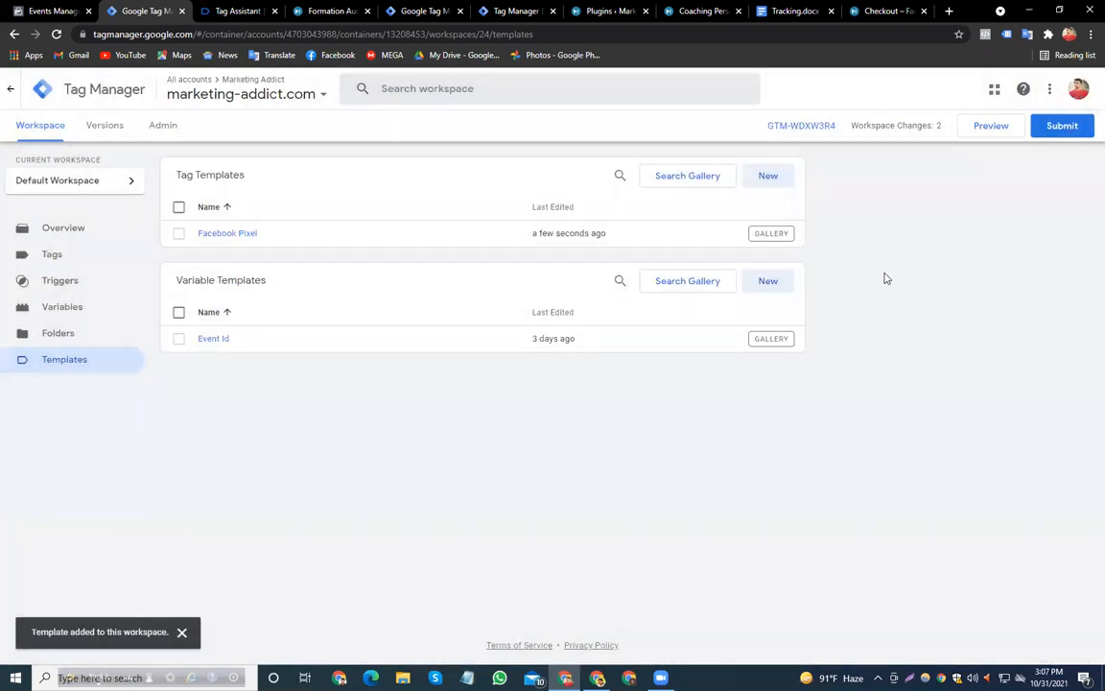
Create a new tag of the facebookincubator Facebook Pixel type, with the Fb base id variable as its pixel ID
click(27, 254)
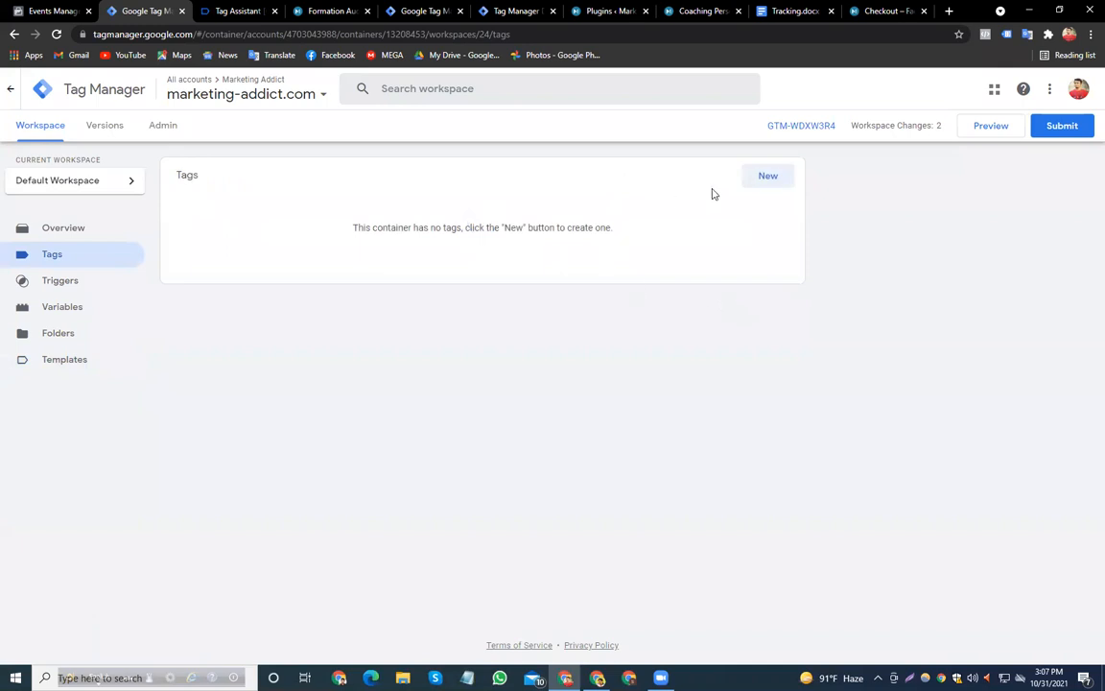
click(768, 177)
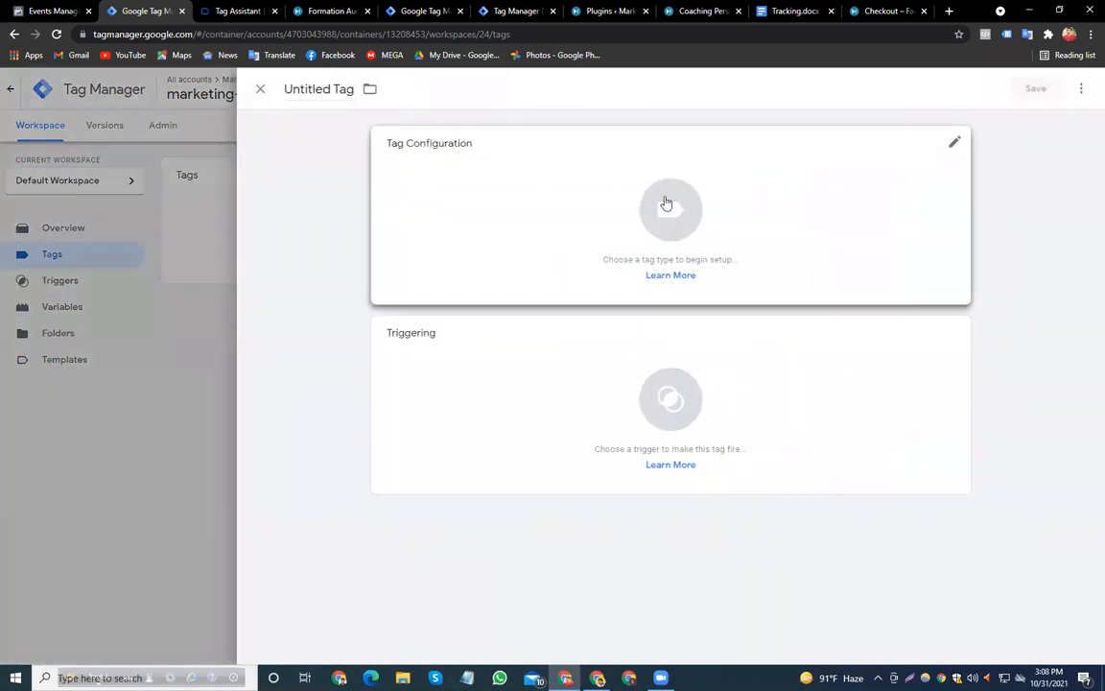
click(666, 202)
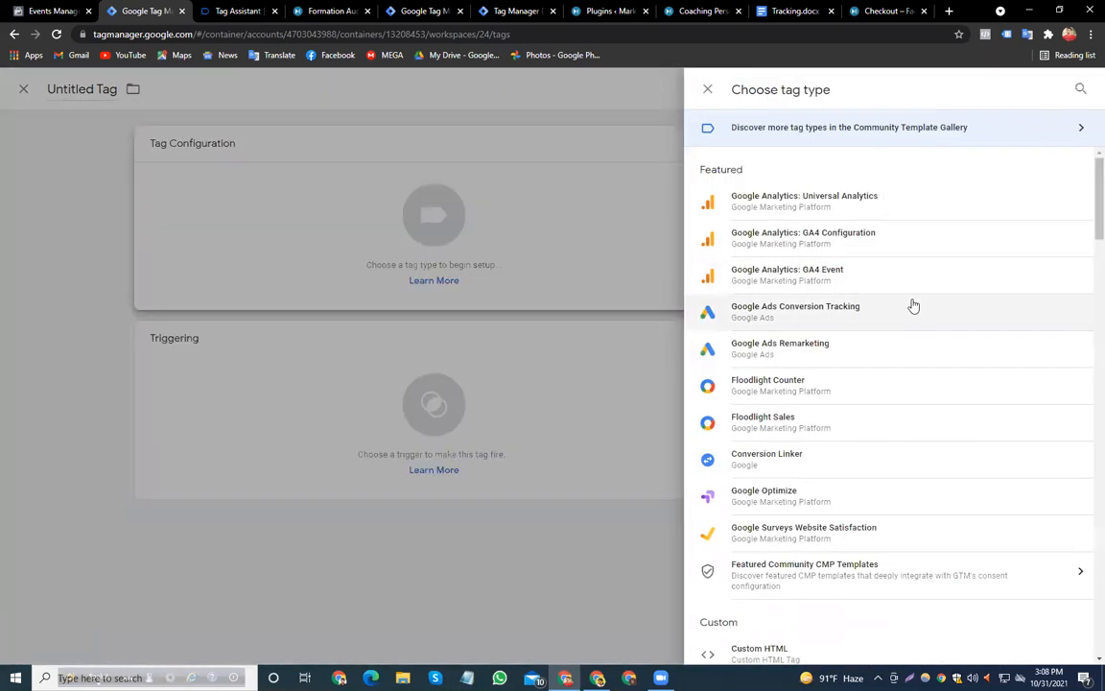
scroll(912, 306, down, 4)
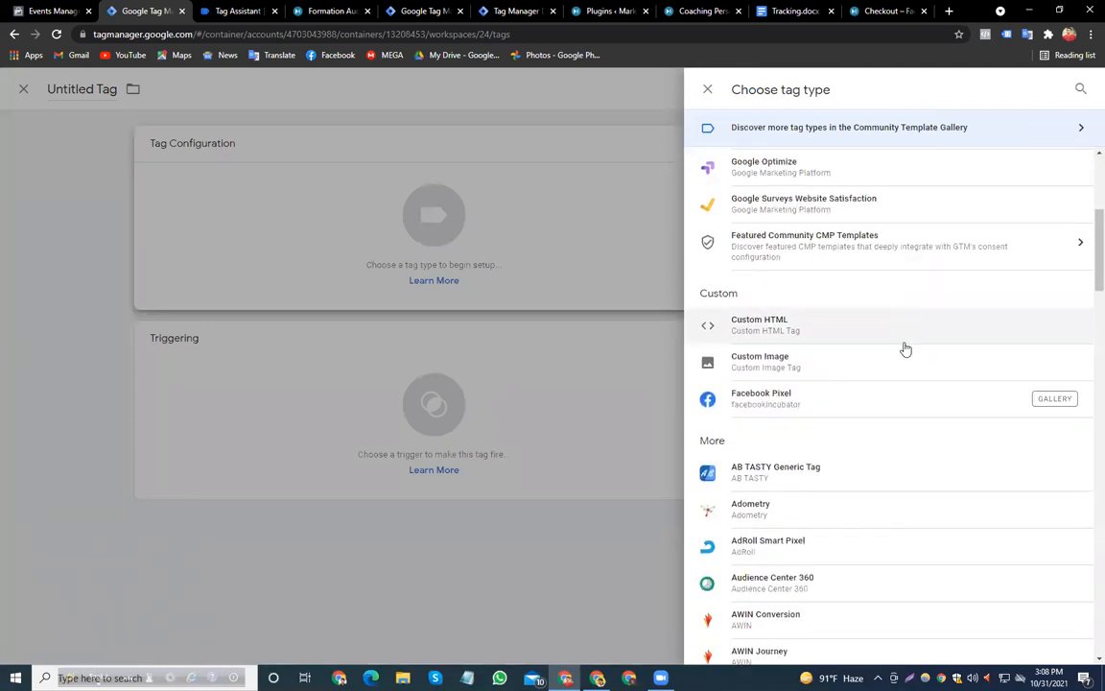
click(822, 403)
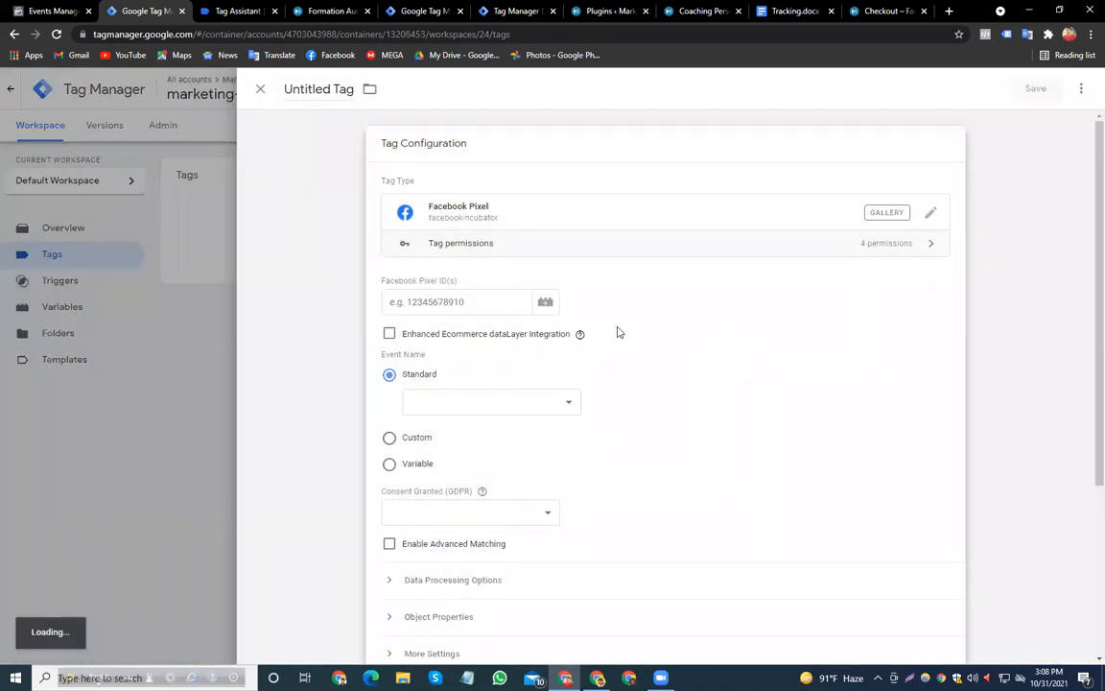
click(542, 302)
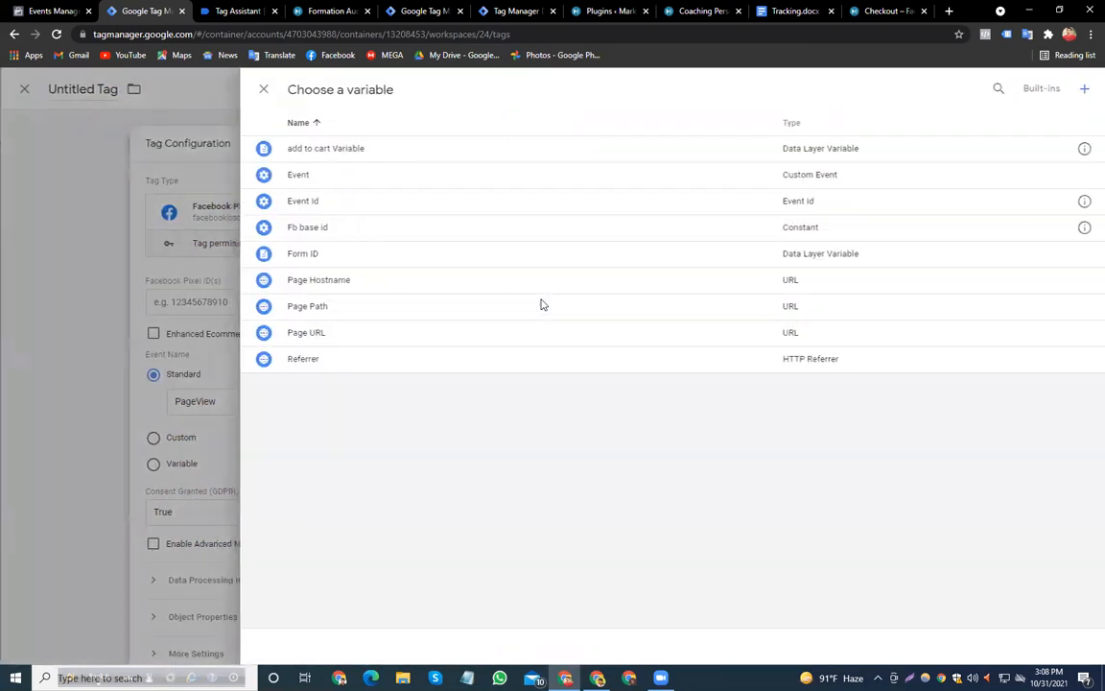
click(324, 227)
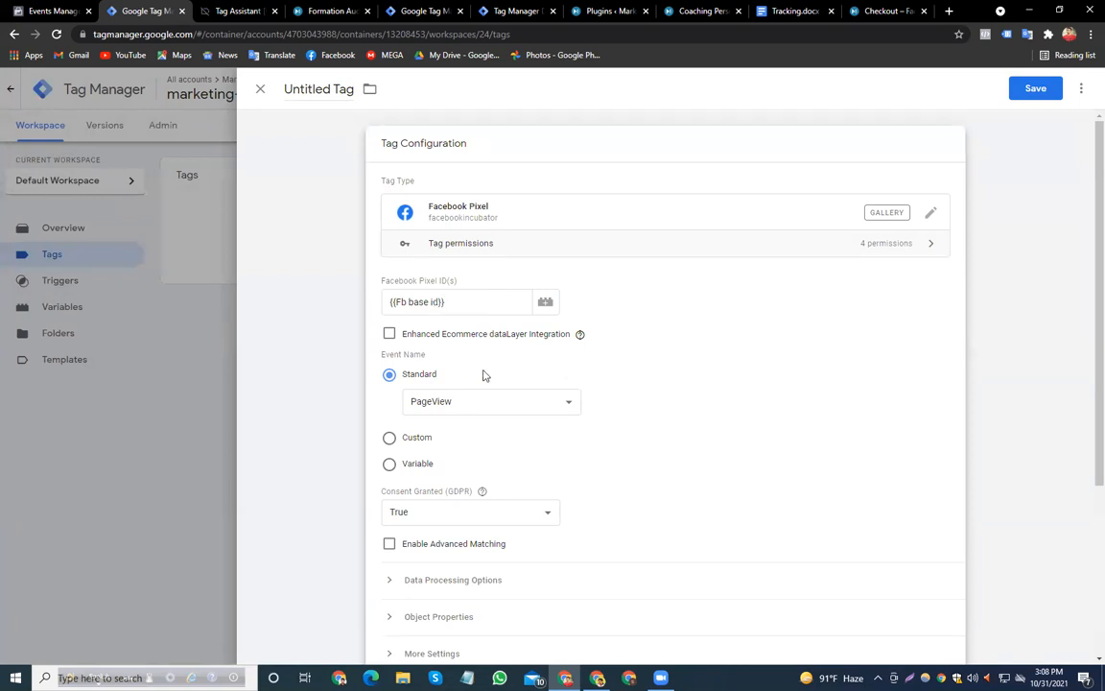
Set the PageView tag to fire on the All Pages trigger
scroll(576, 403, down, 3)
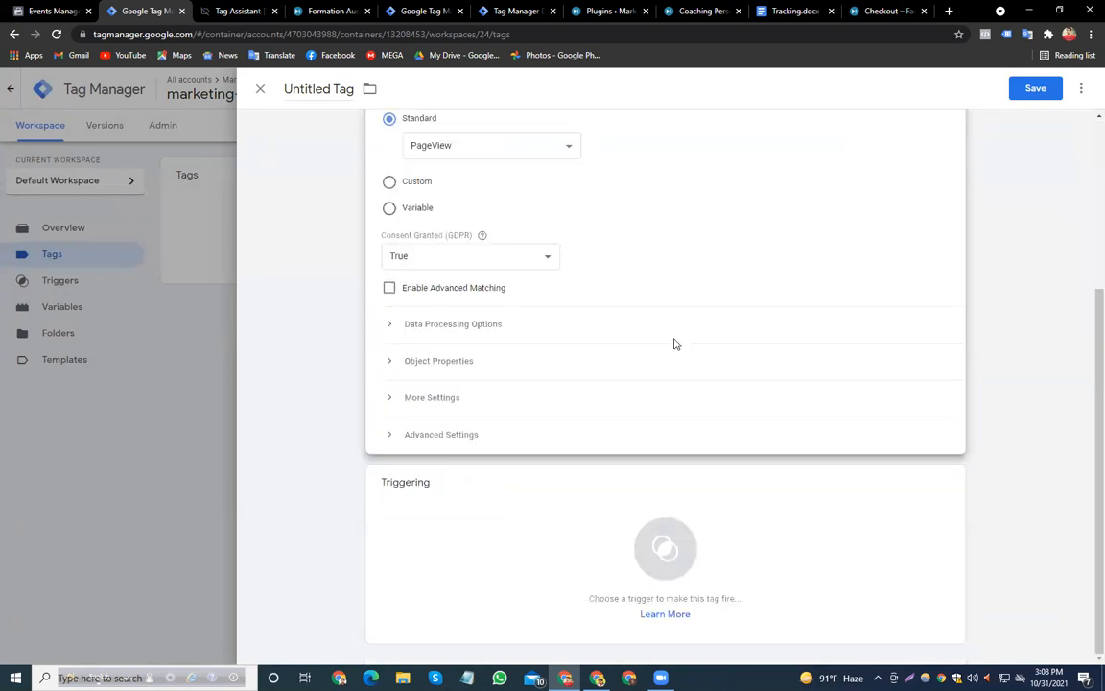
click(674, 551)
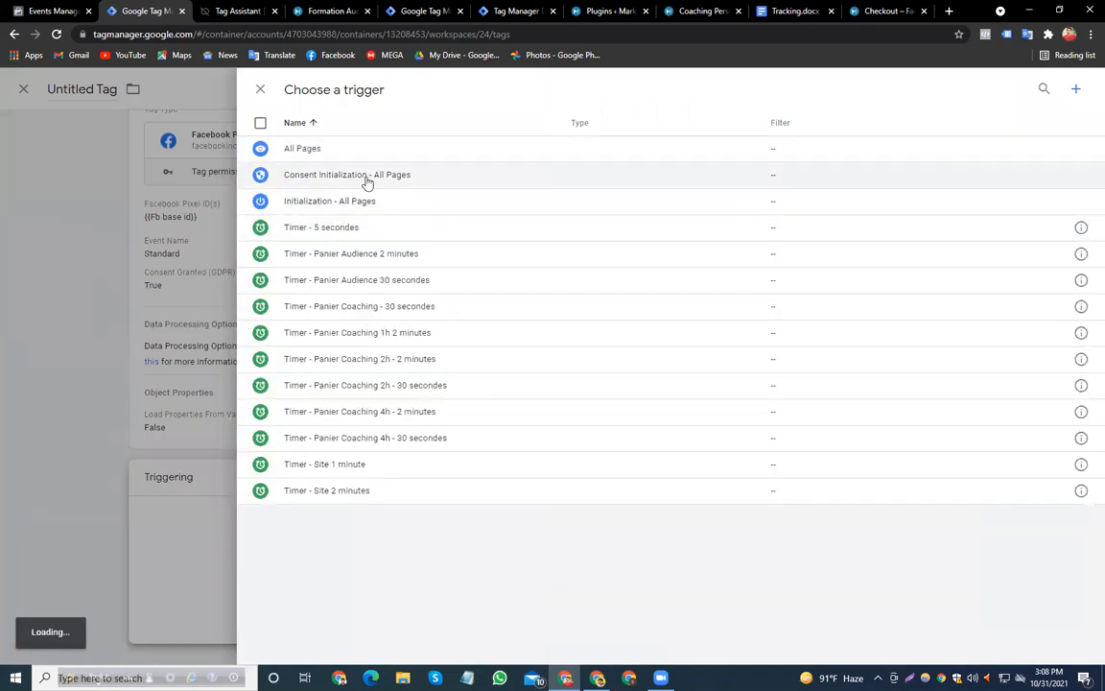
click(309, 149)
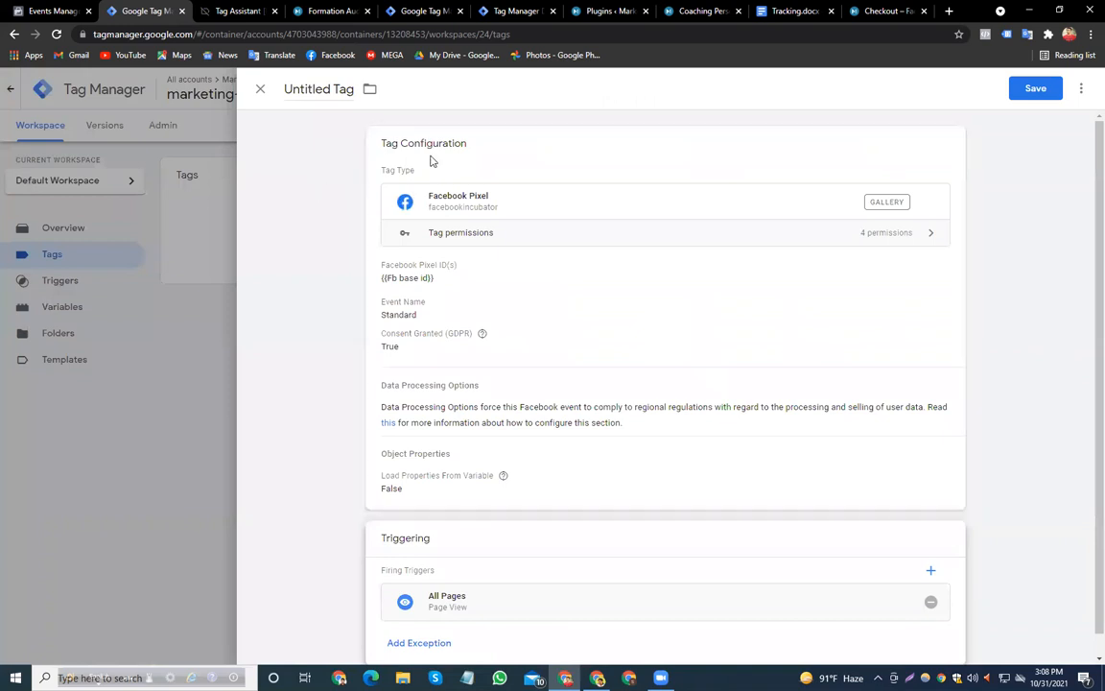
Name the tag "FB - Pageview - All Pages" and save it
click(331, 91)
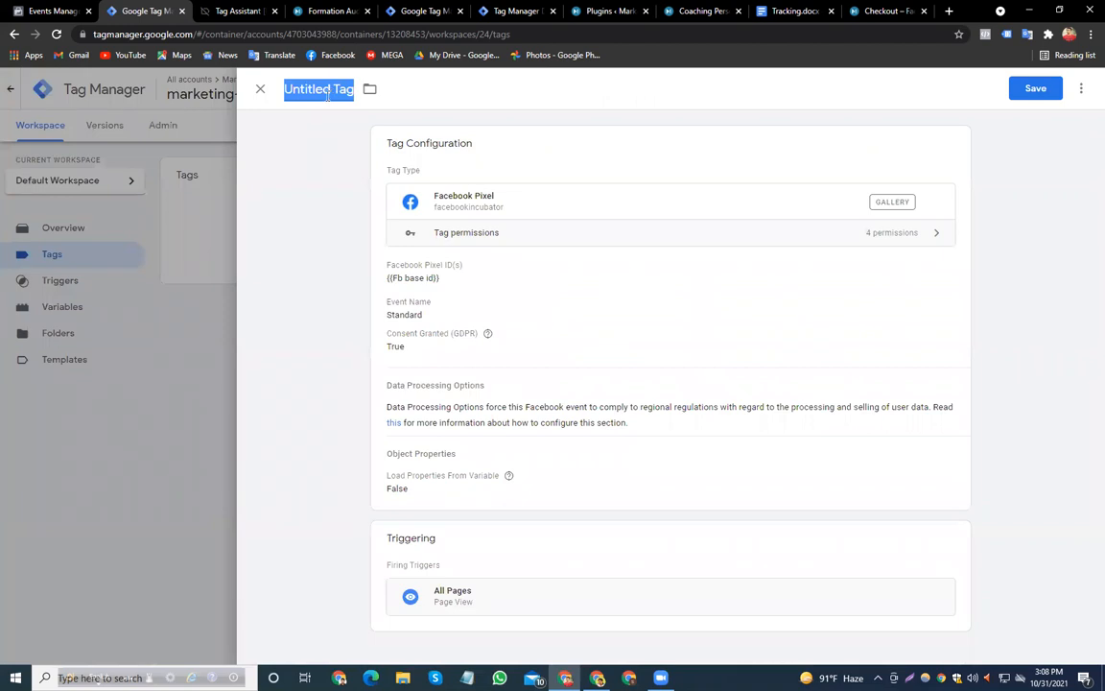
text(FB - Pageview - A)
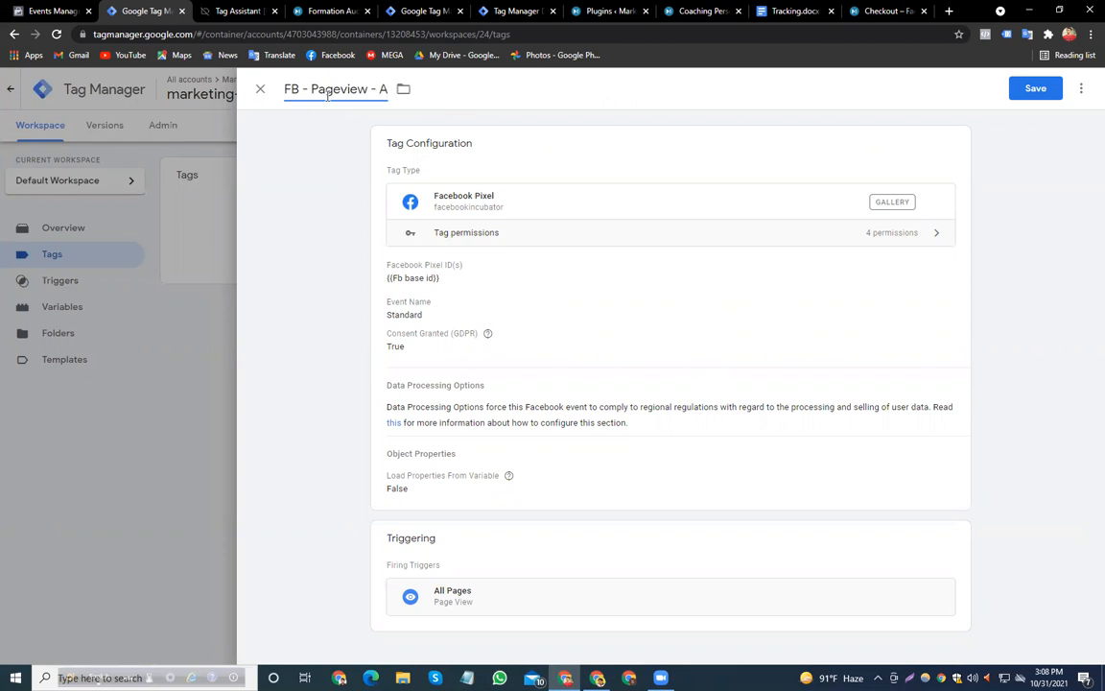
text(ll Pages)
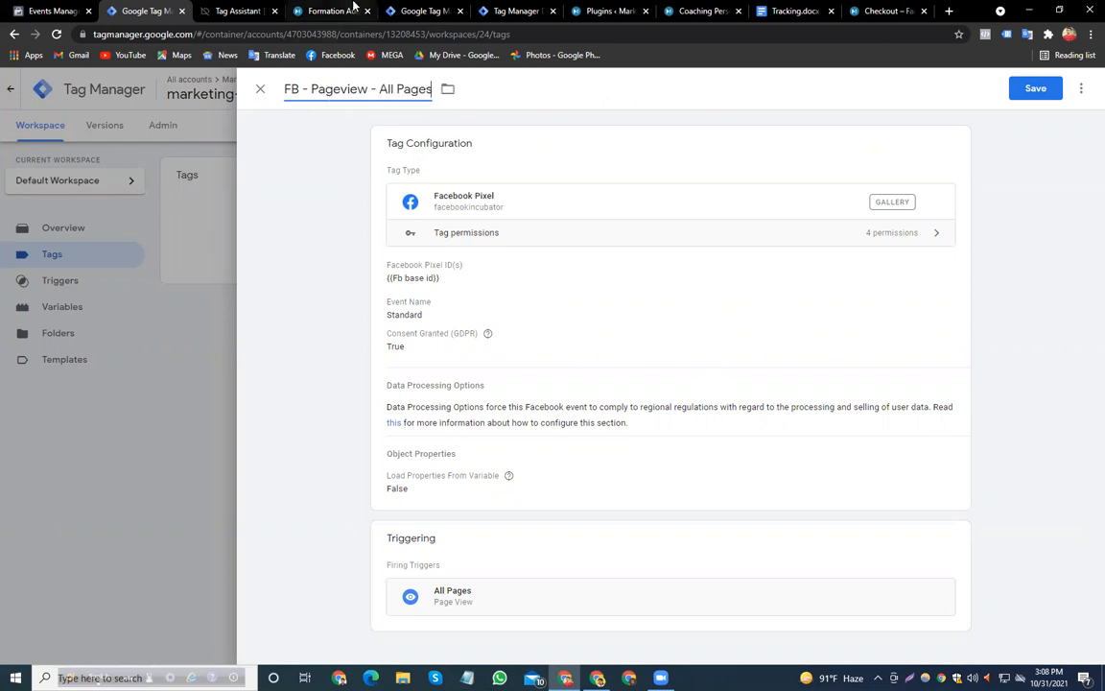
click(1030, 93)
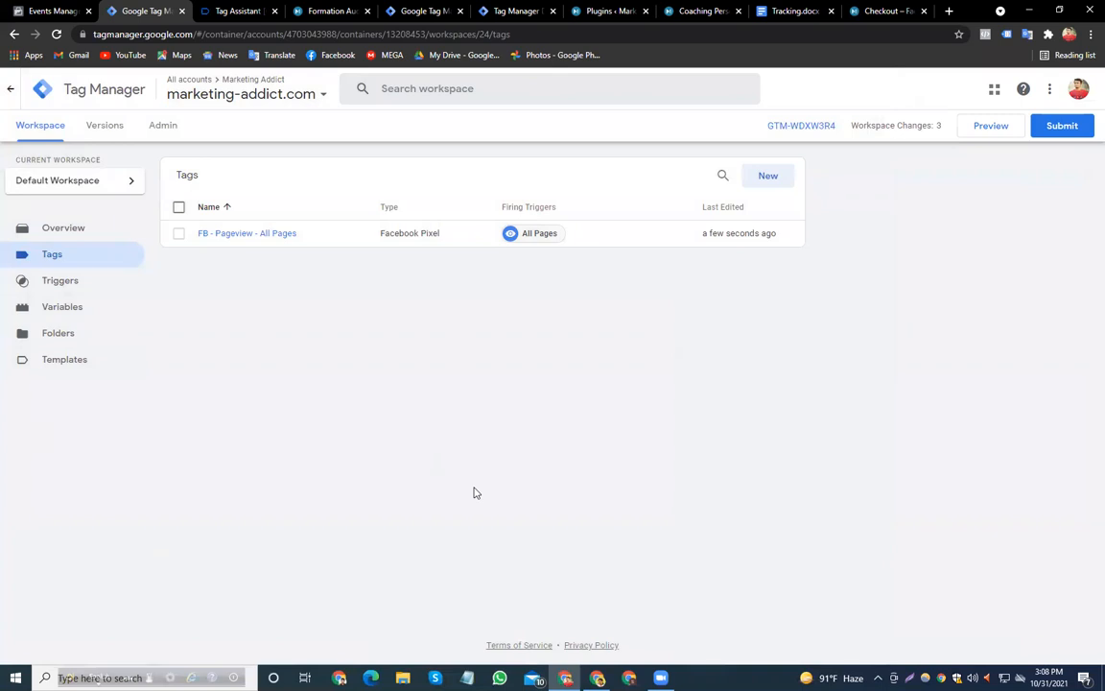
Create a second Facebook Pixel tag that uses the Fb base id variable as its pixel ID
click(769, 180)
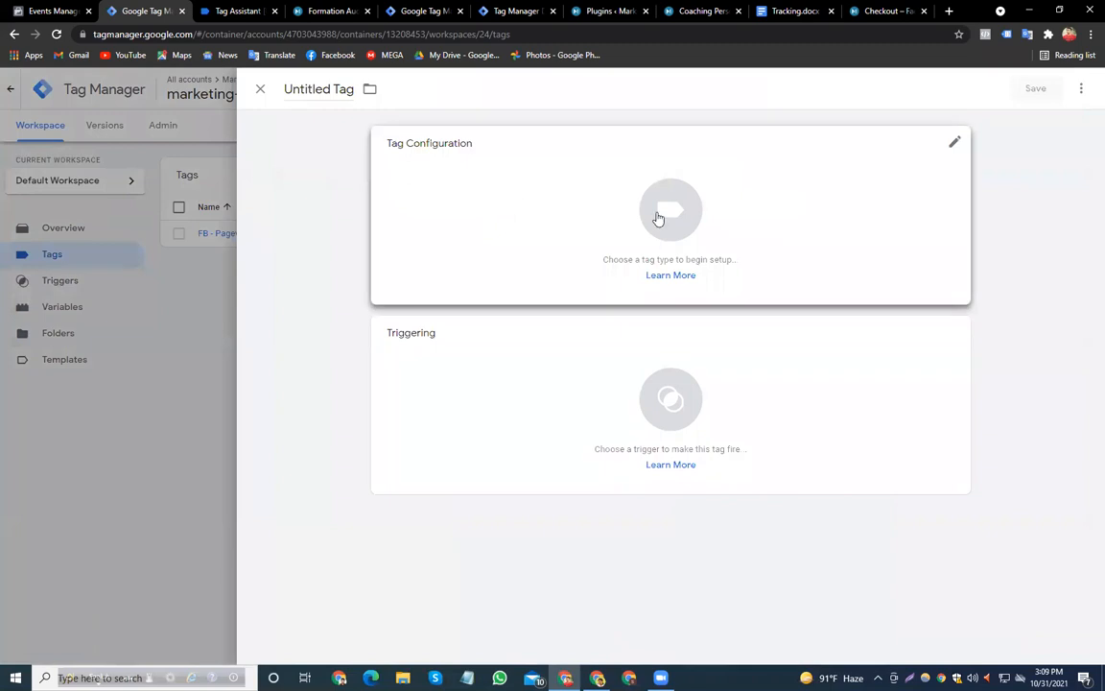
click(658, 218)
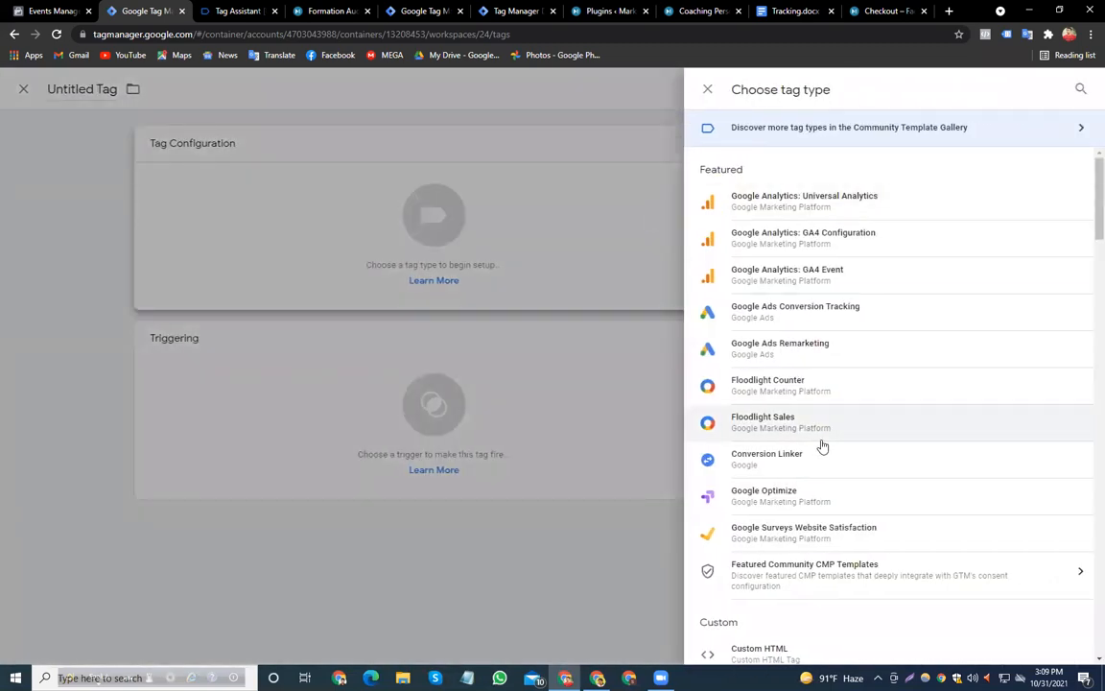
scroll(888, 441, down, 2)
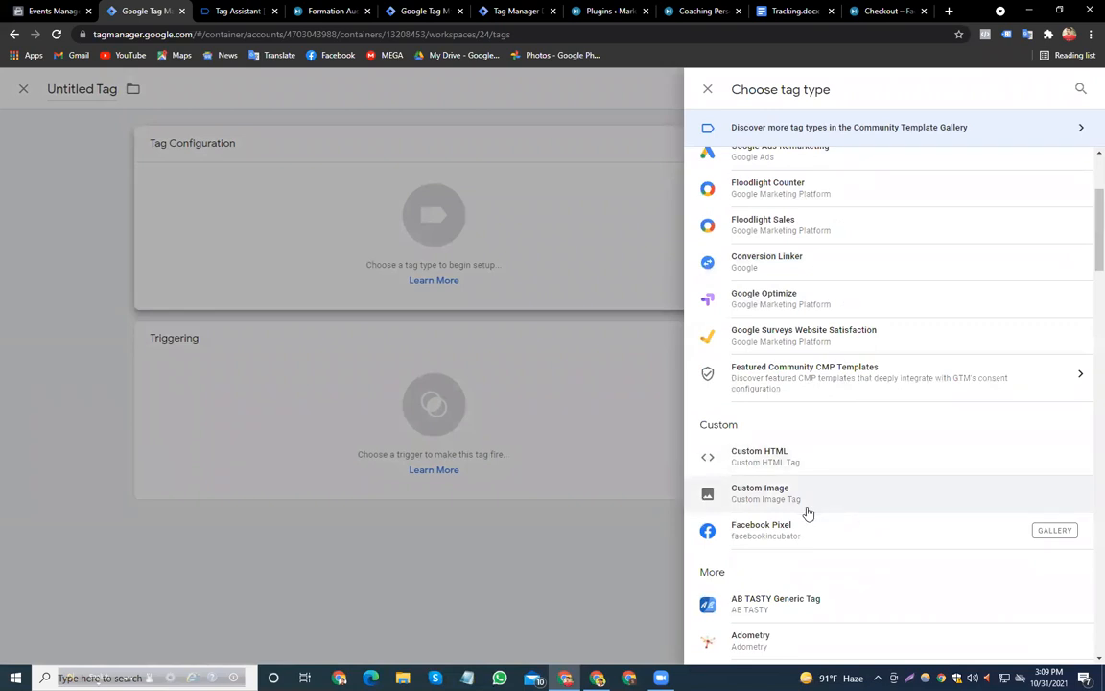
click(804, 534)
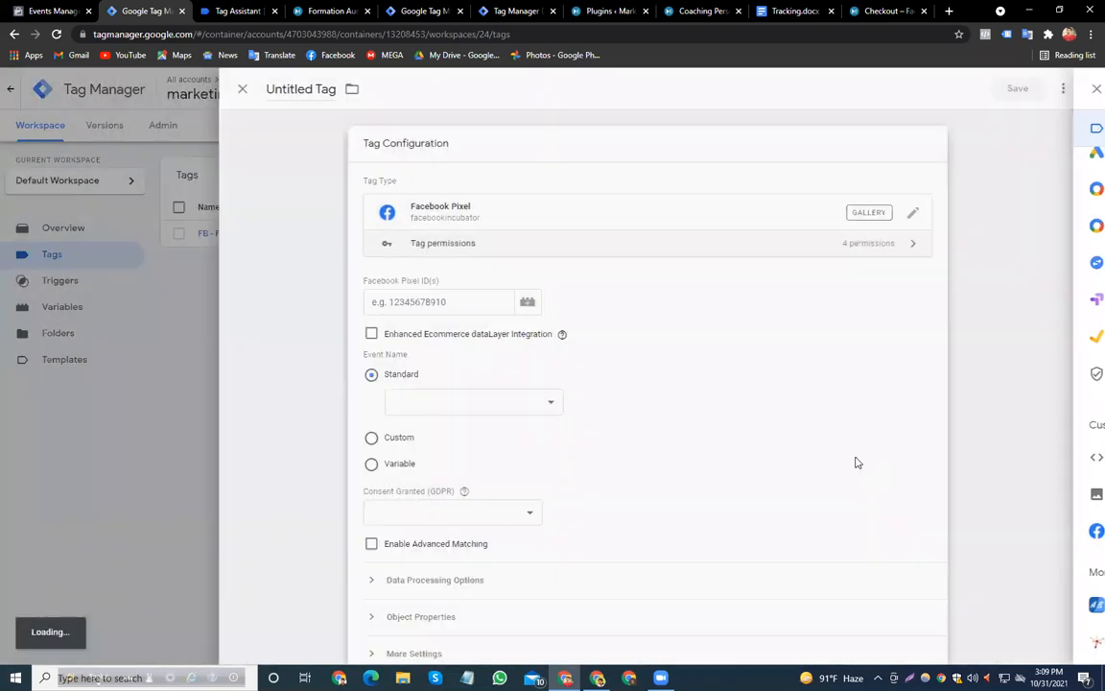
click(548, 303)
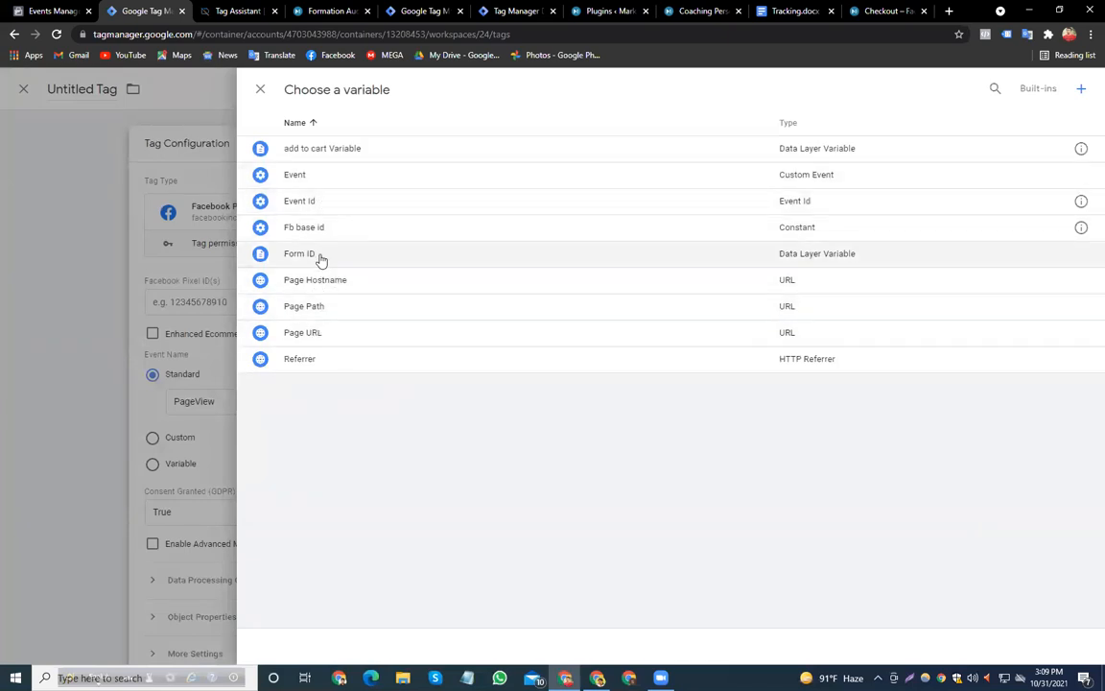
click(323, 231)
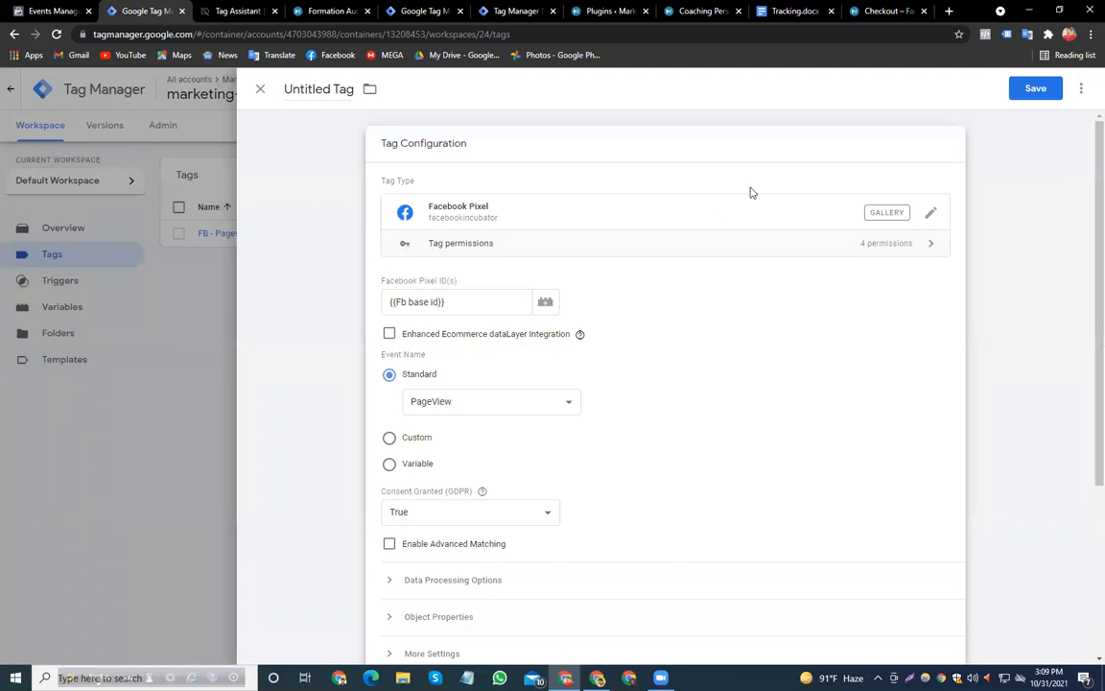
Name the second tag "FB - Add to cart - Tag"
click(331, 87)
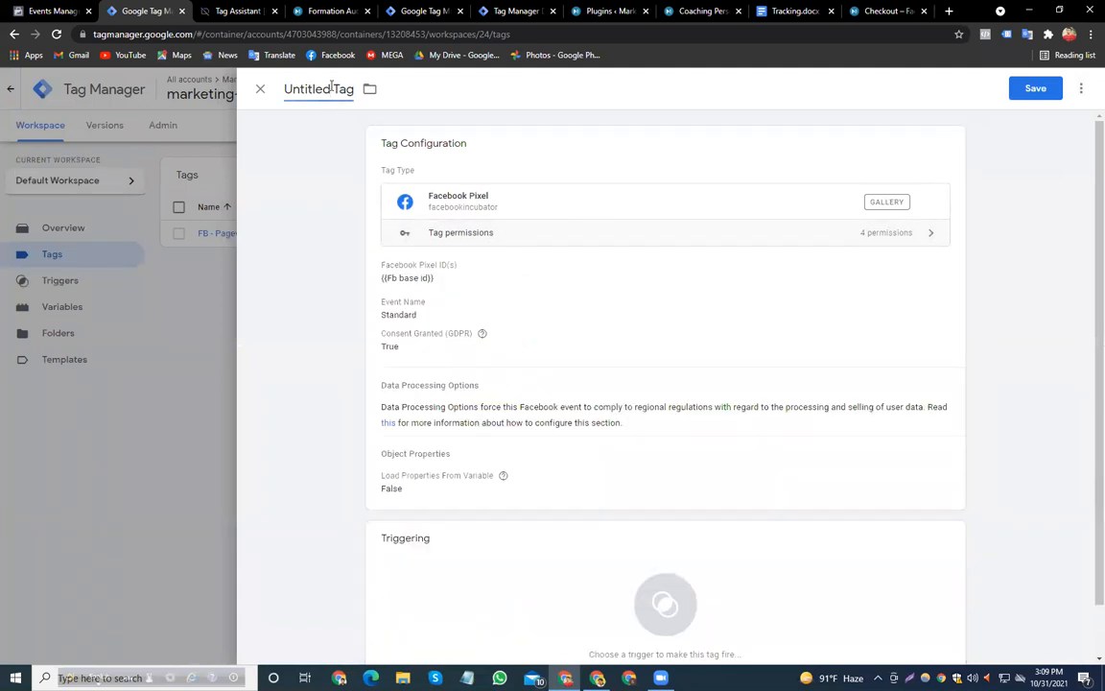
triple_click(331, 87)
text(FB )
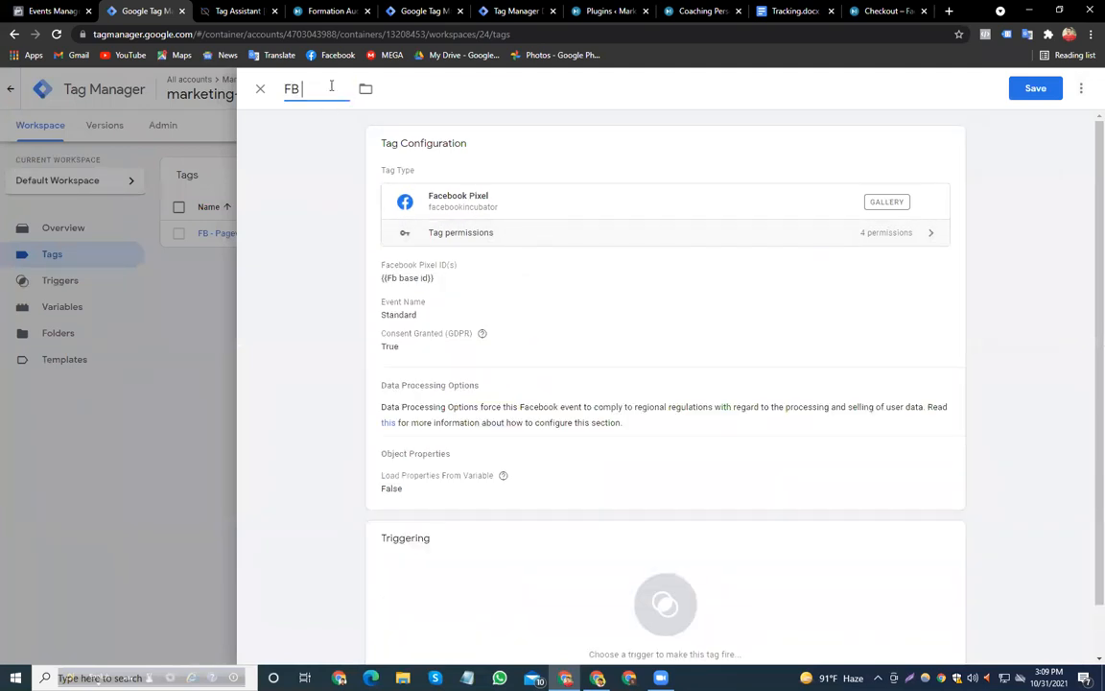
text(- Add to cart)
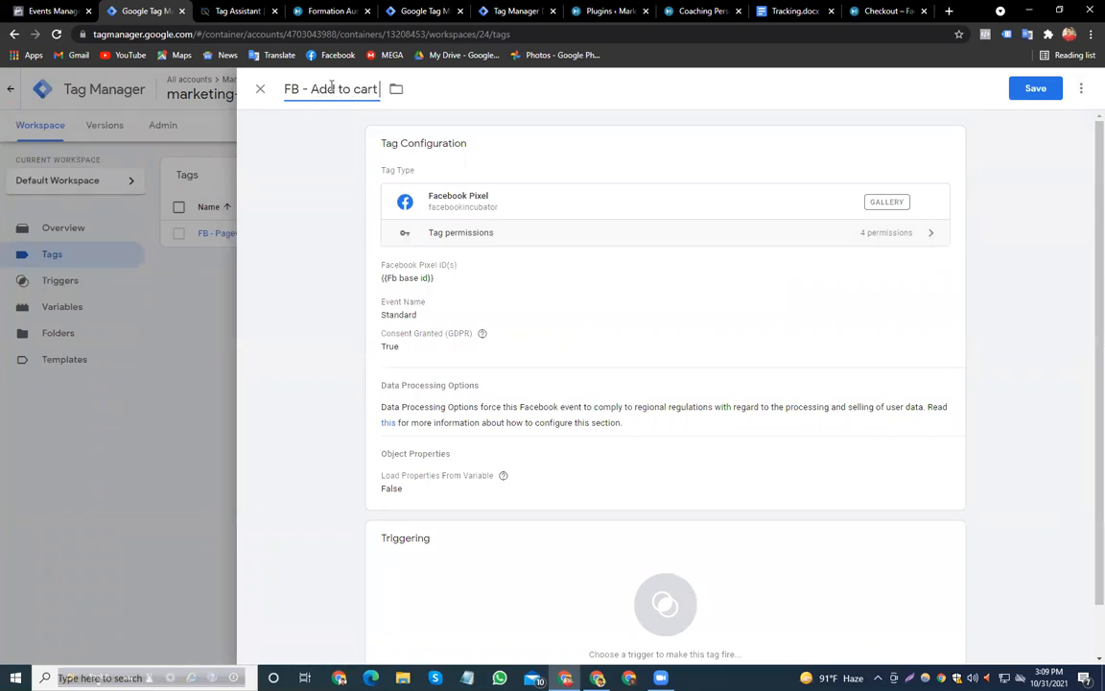
text( - Tag)
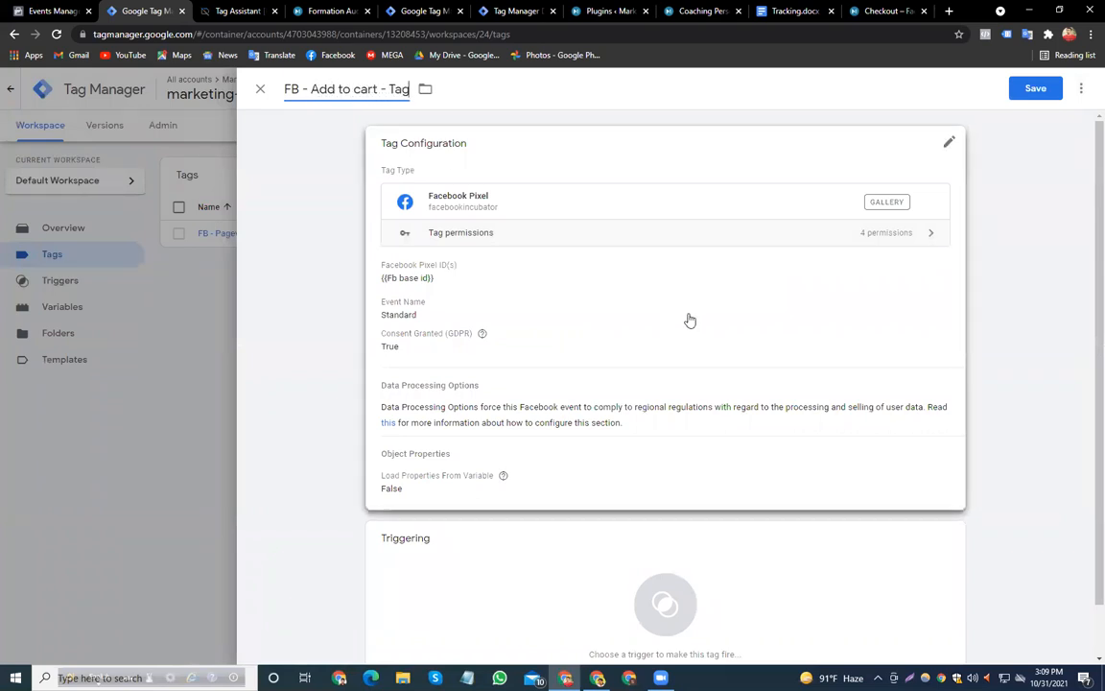
Set the add-to-cart tag's standard event to AddToCart
click(567, 325)
click(477, 408)
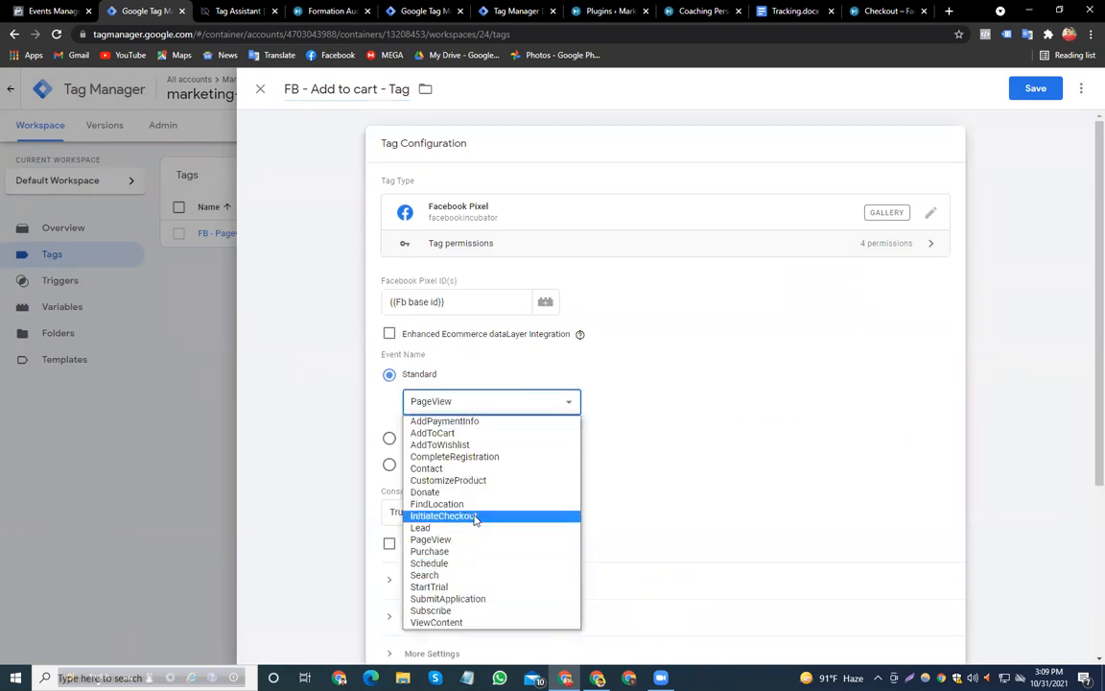
click(456, 432)
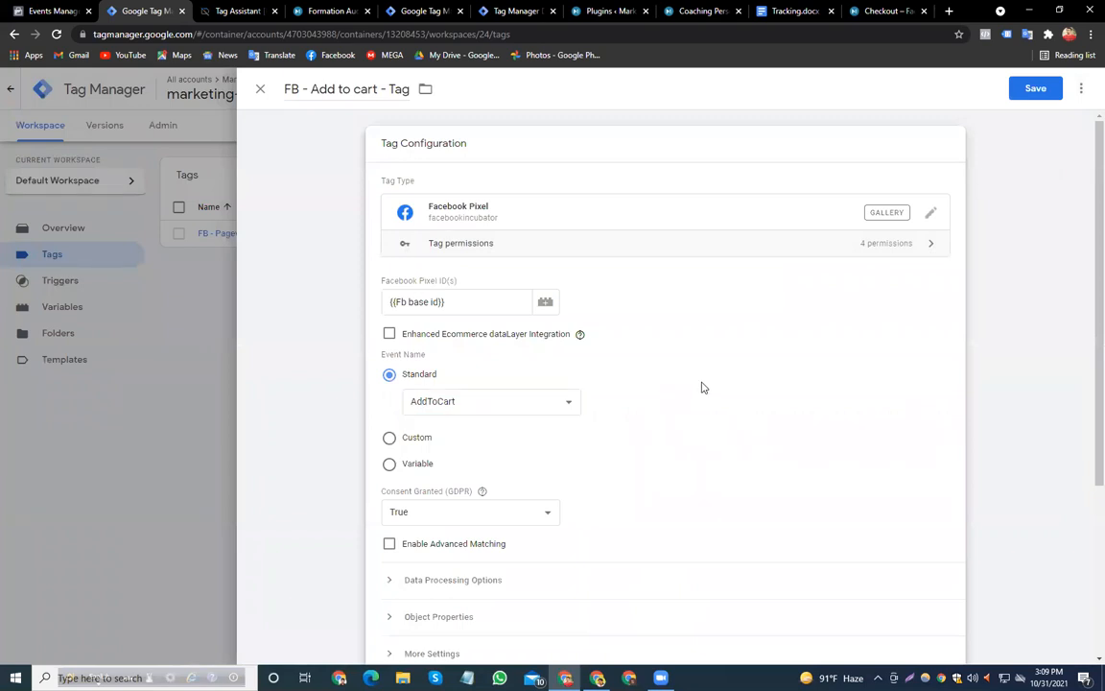
Start a new trigger of the Page View type for the add-to-cart tag
scroll(733, 352, down, 3)
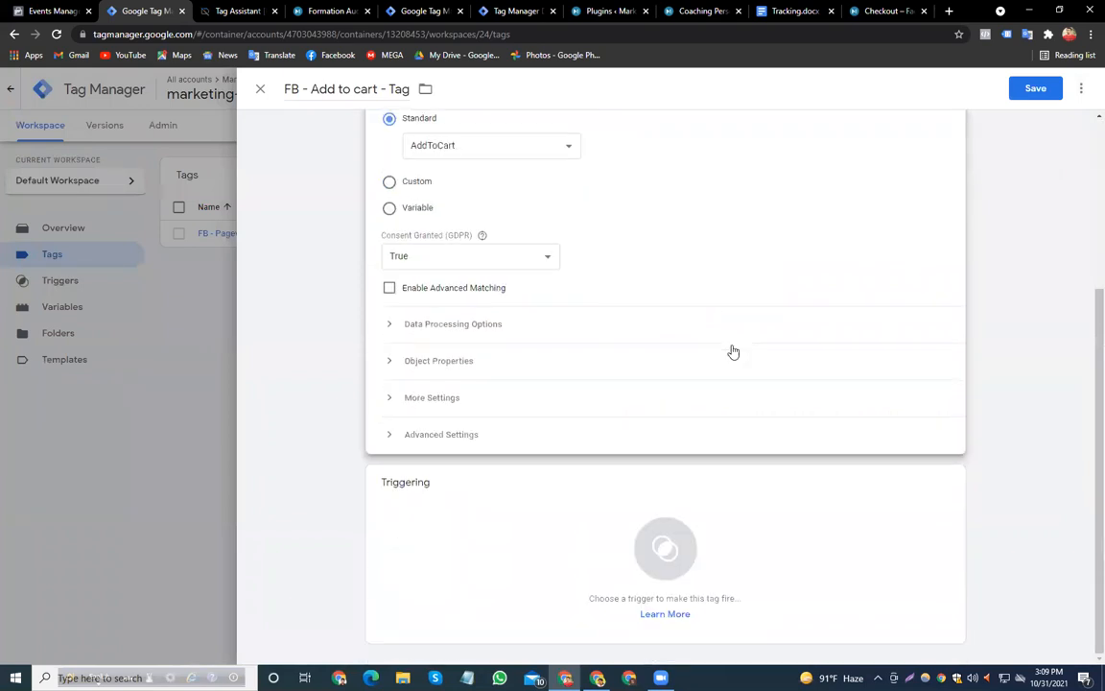
click(674, 547)
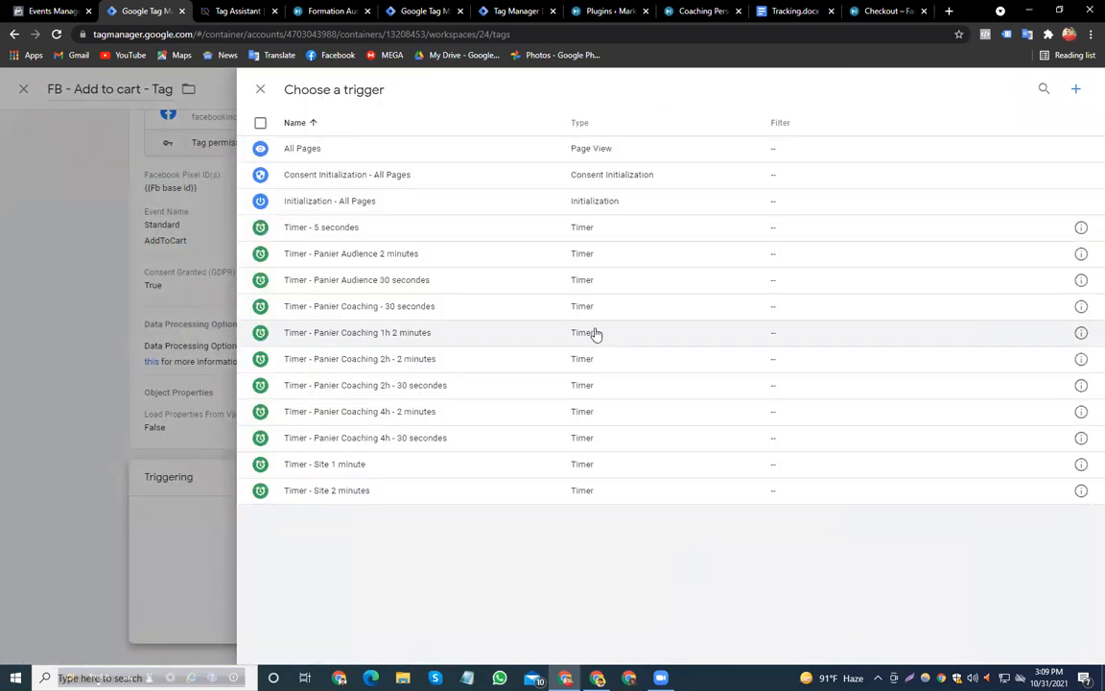
click(1075, 89)
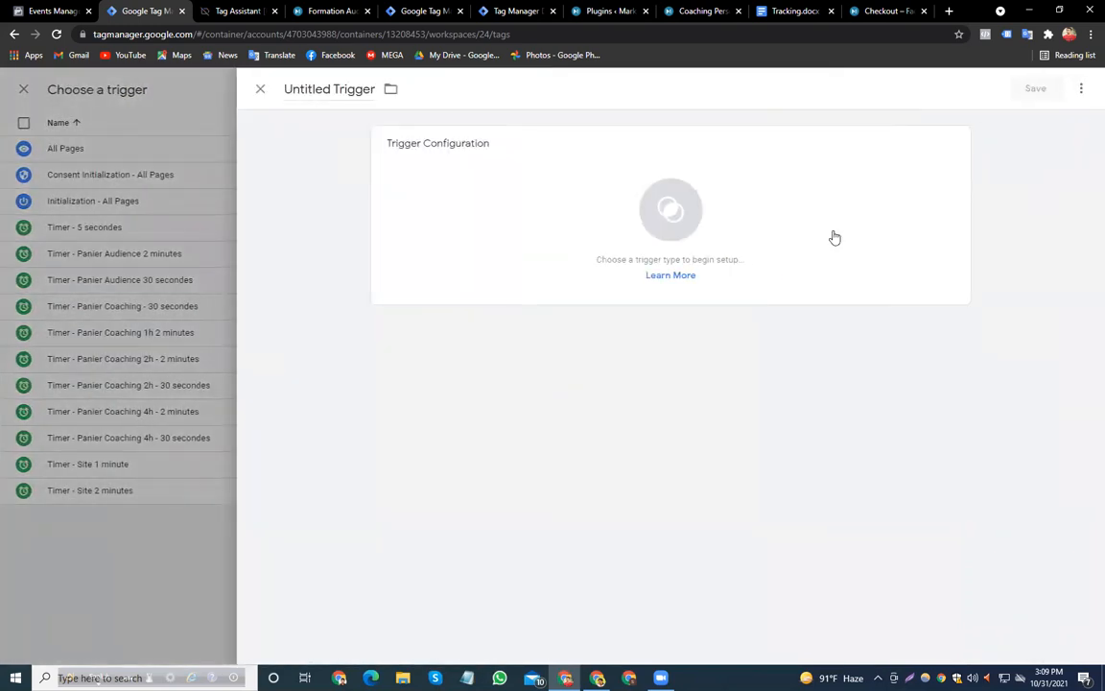
click(670, 230)
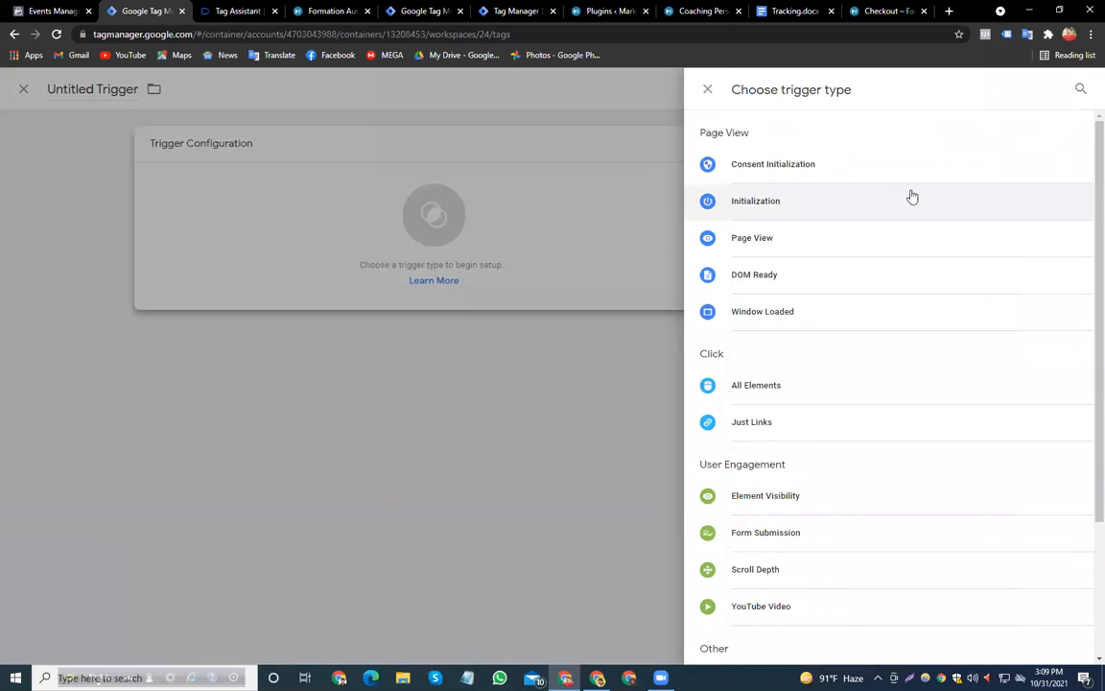
click(832, 242)
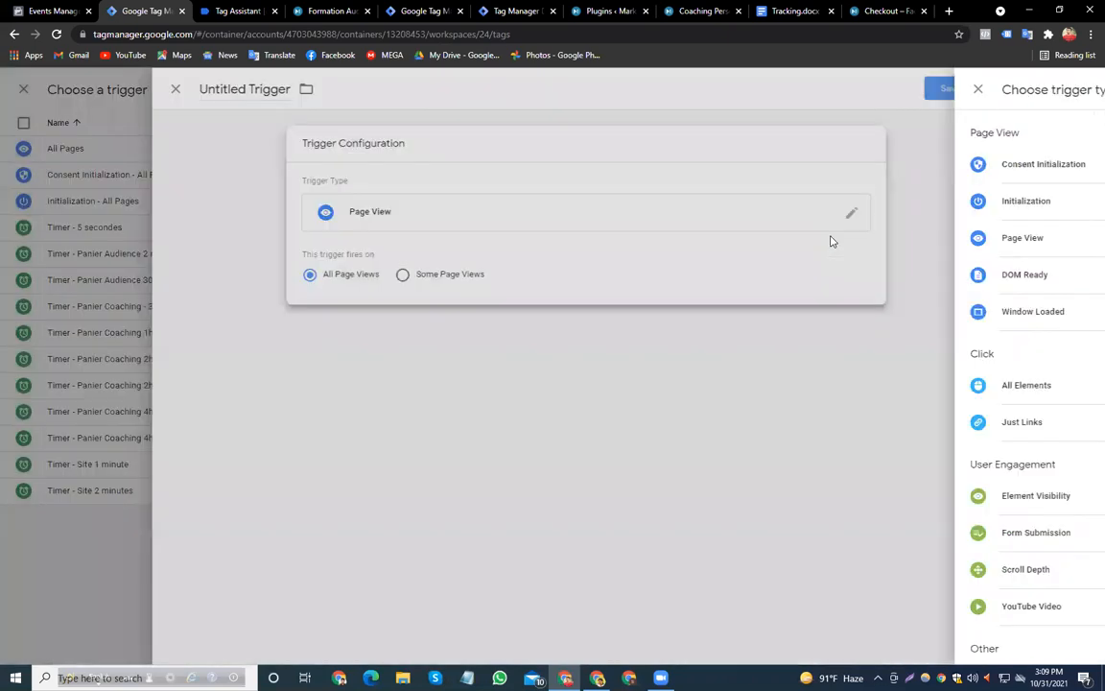
Limit the trigger to some page views, with a condition using Page URL and the contains operator
click(488, 276)
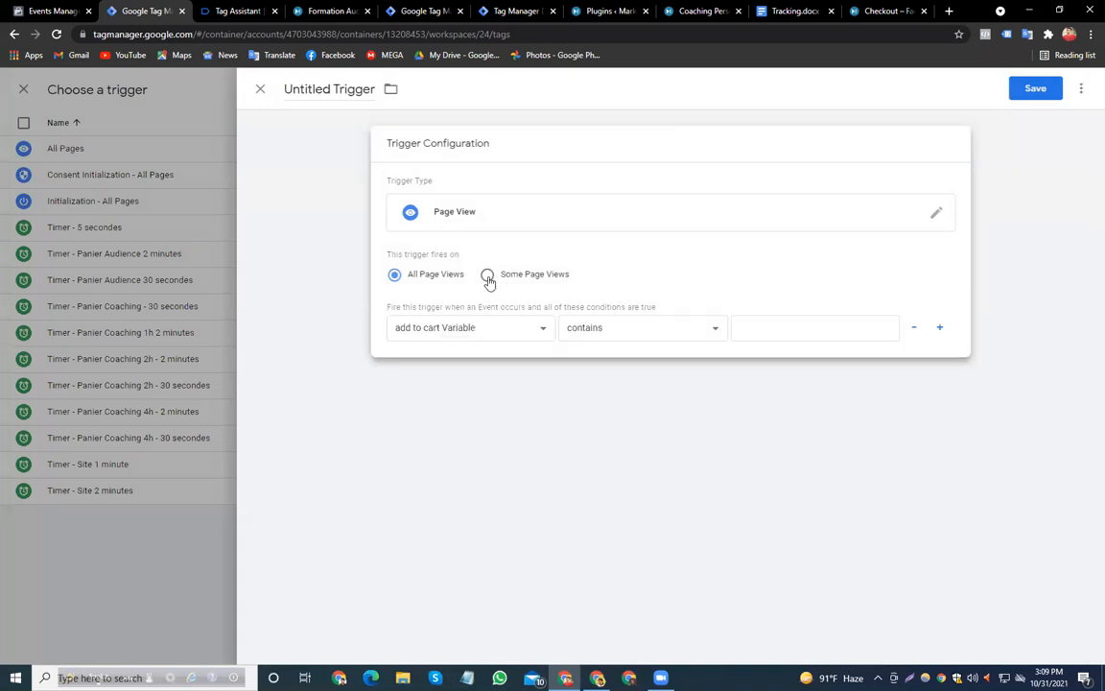
click(499, 330)
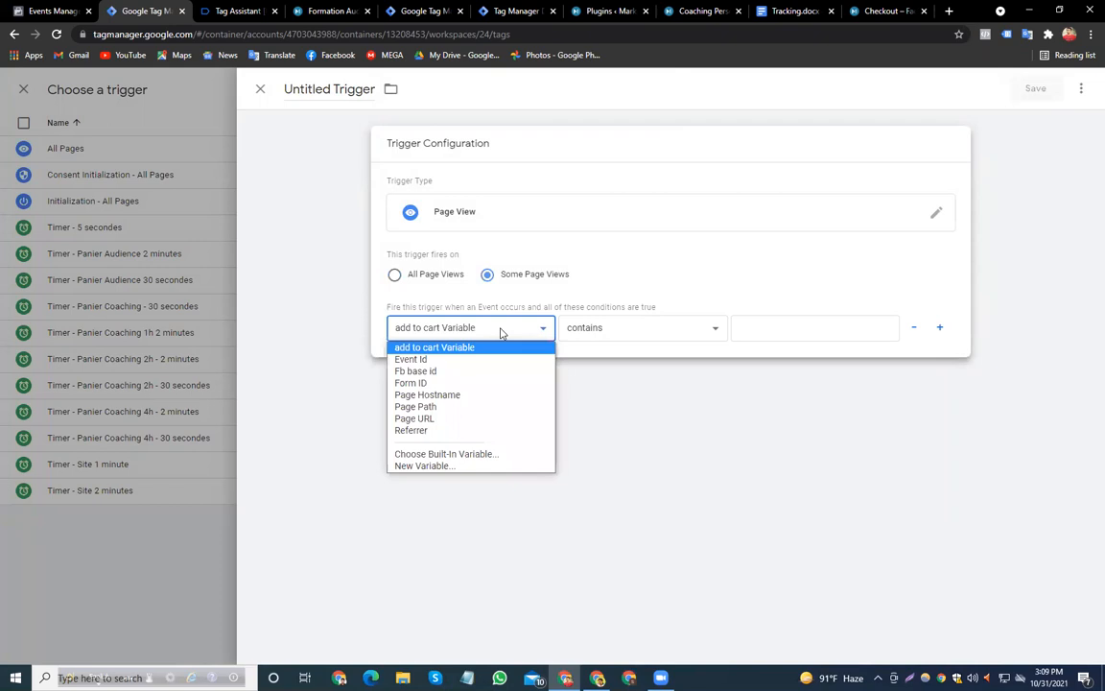
click(452, 419)
click(814, 320)
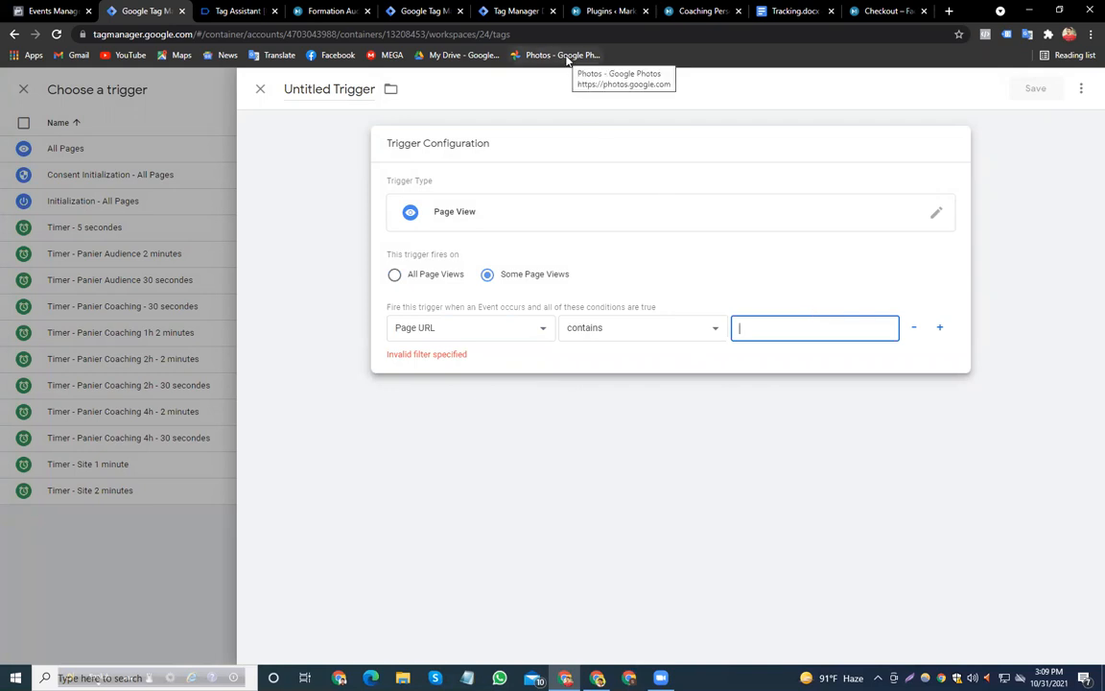
Look up the Facebook Ads Expert checkout URL in the tracking document and examine the checkout page's address against the listed events
click(788, 11)
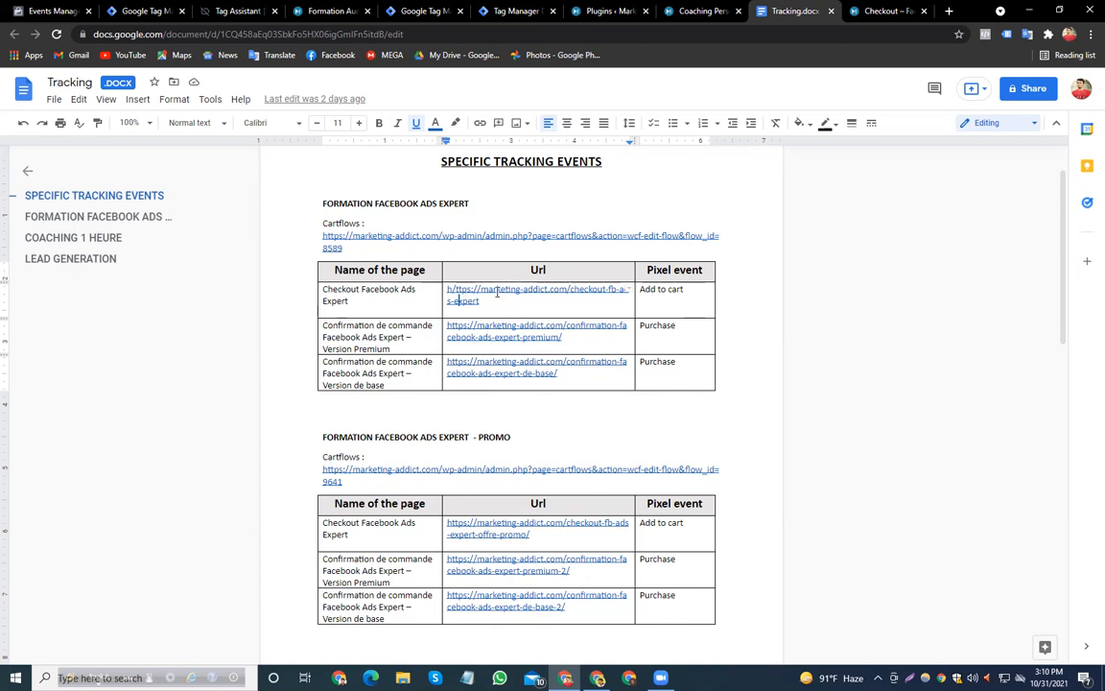
click(497, 292)
click(506, 327)
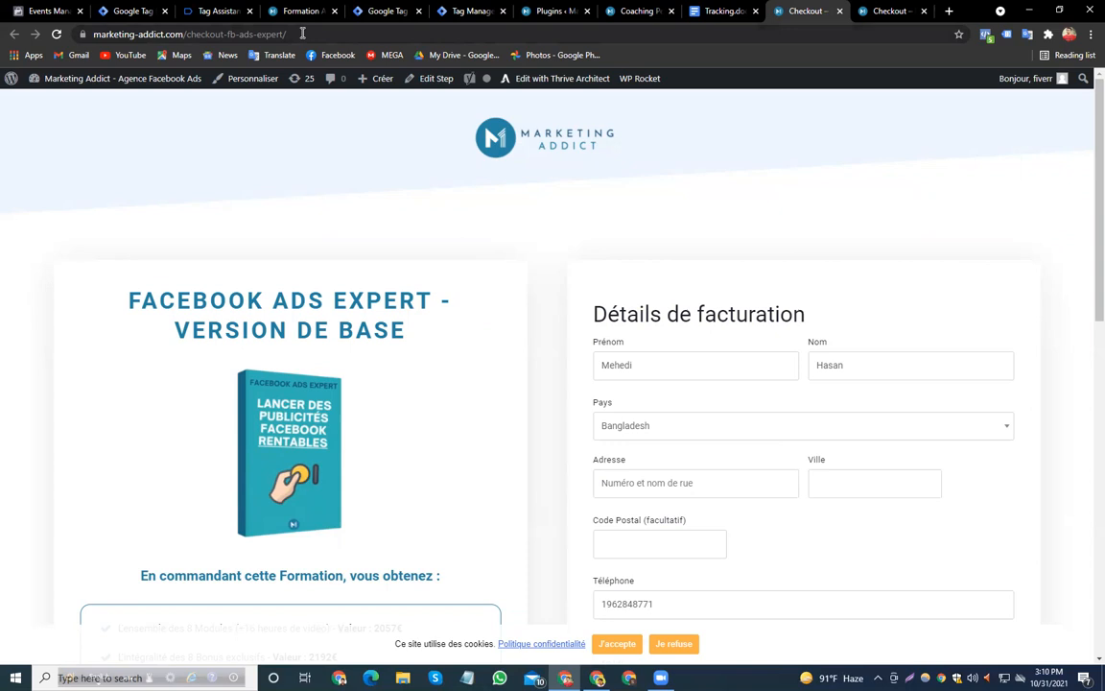
drag(302, 34, 181, 36)
click(208, 34)
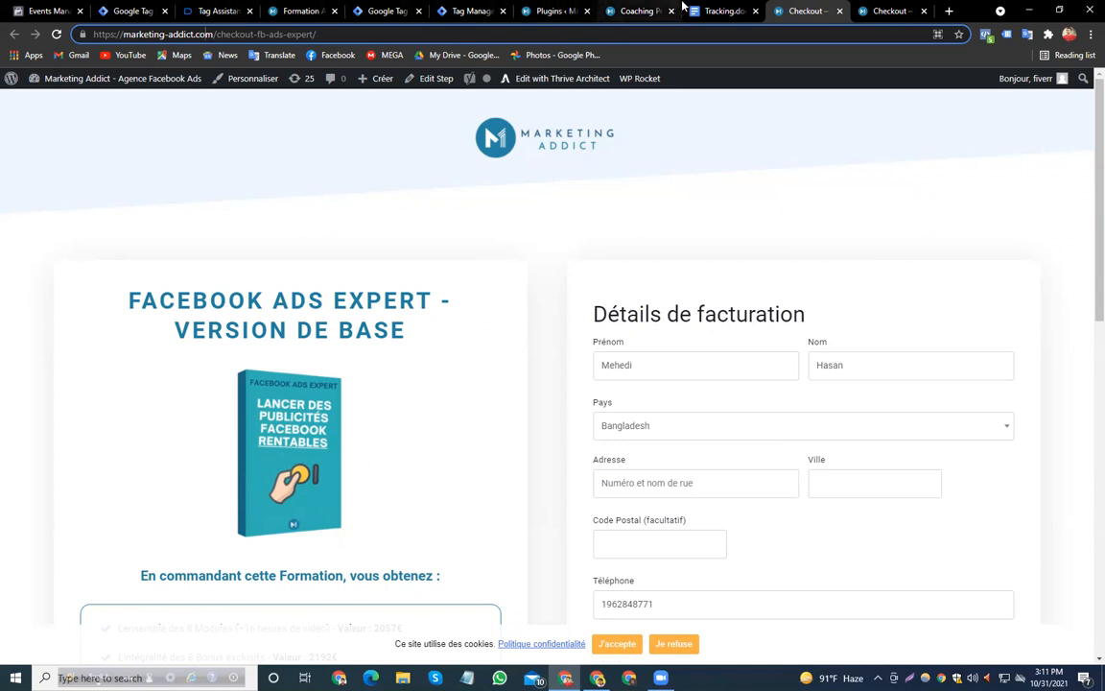
click(723, 7)
click(892, 331)
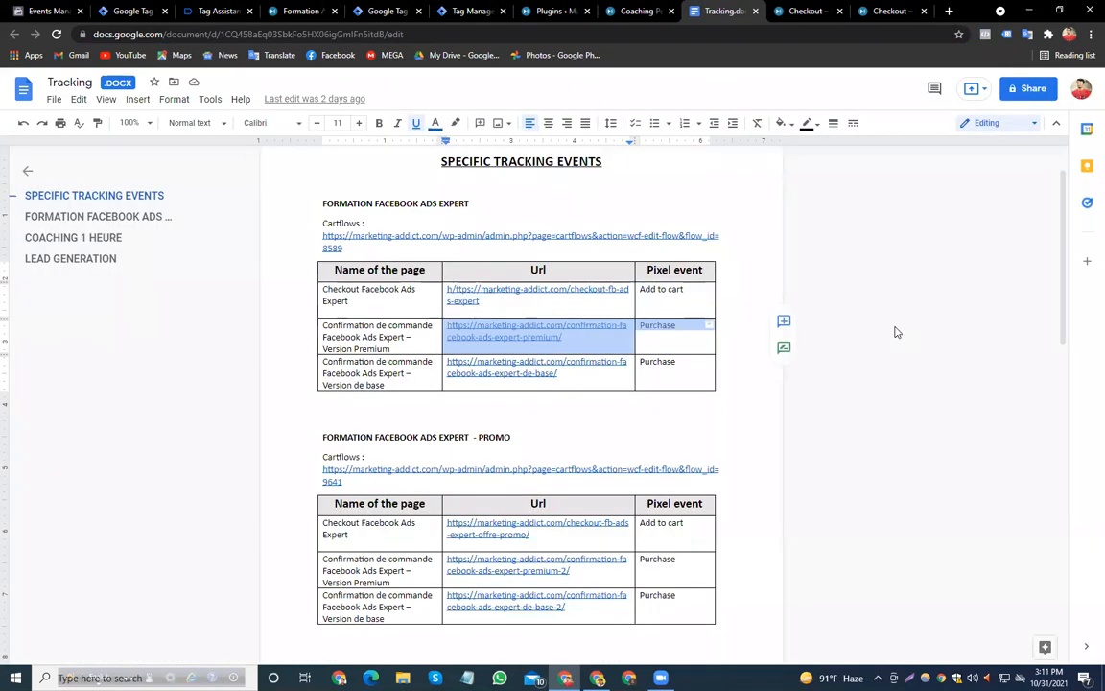
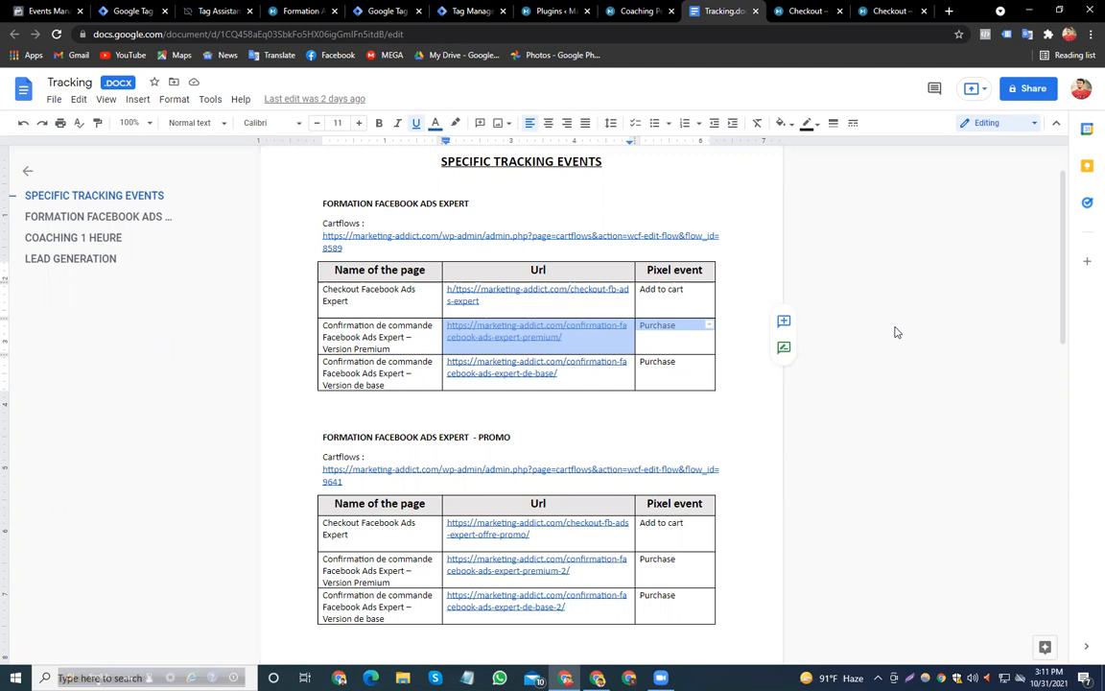
drag(895, 332, 767, 8)
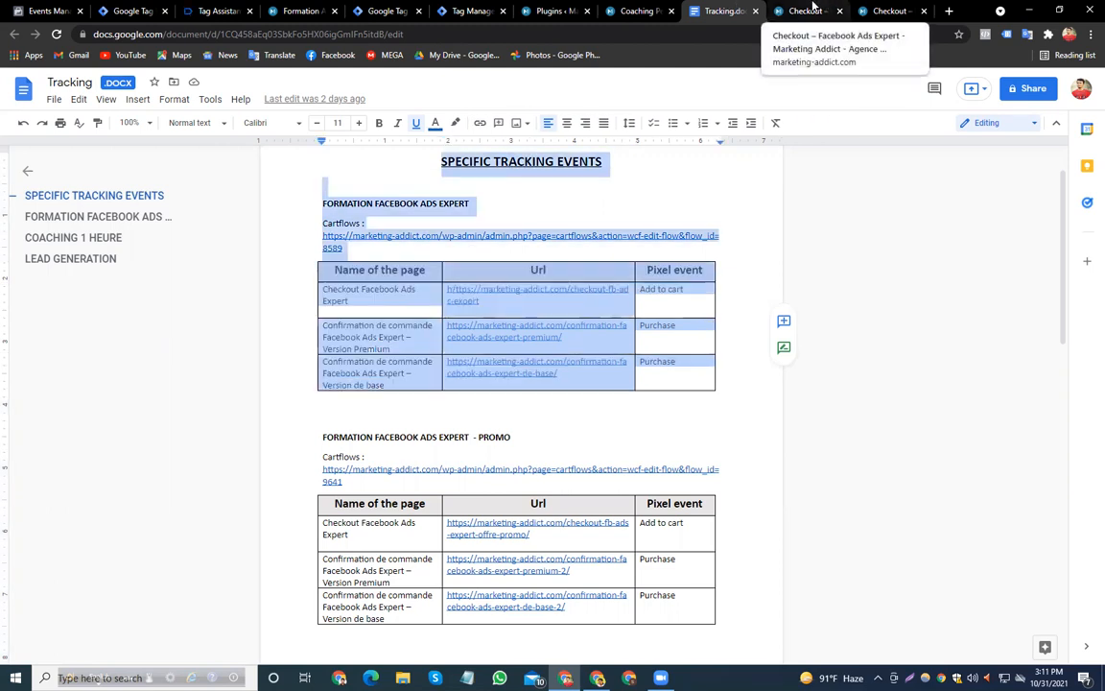
Copy "checkout" from the checkout page's address and enter it as the value the trigger's Page URL must contain
click(812, 11)
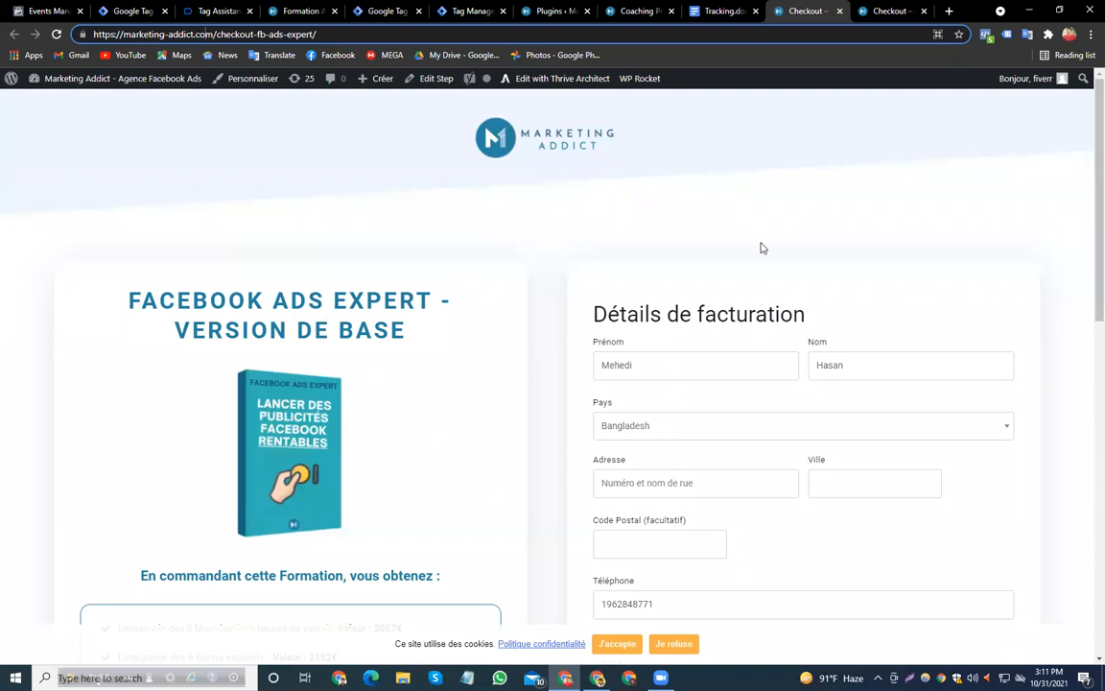
drag(254, 33, 215, 33)
key(ctrl+c)
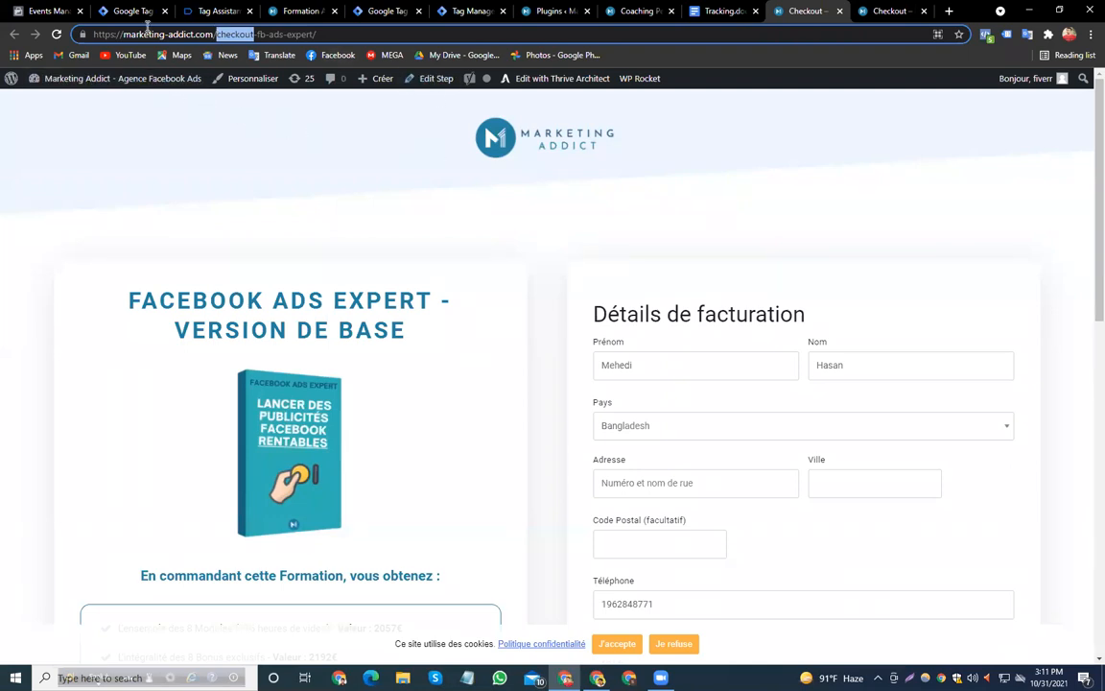
click(122, 10)
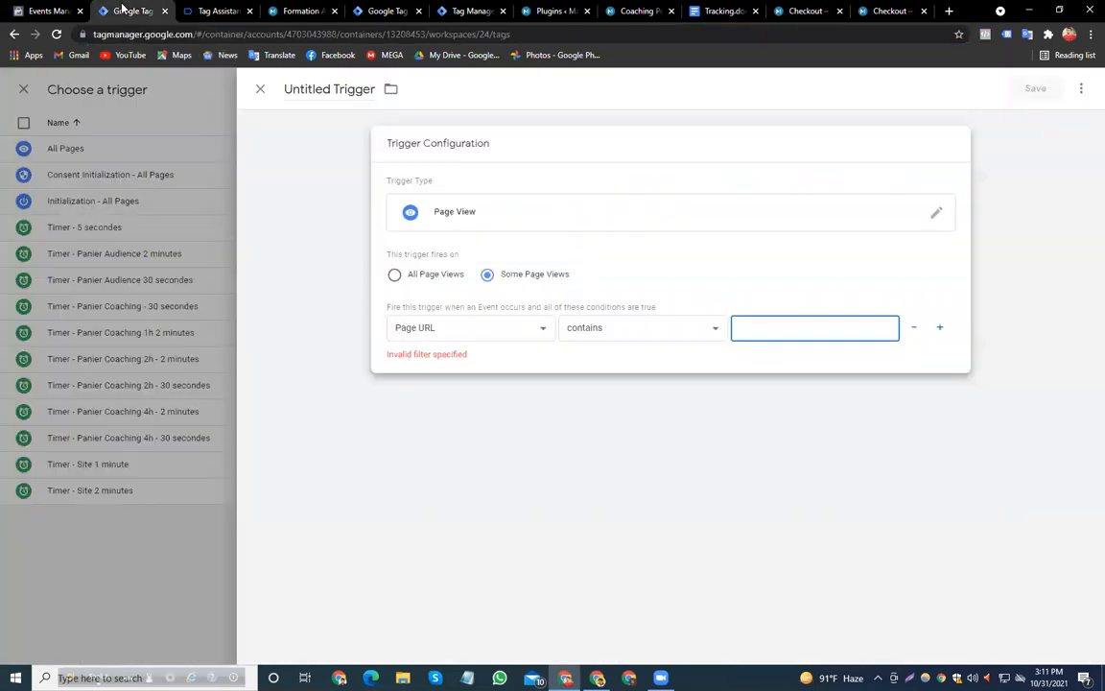
key(ctrl+v)
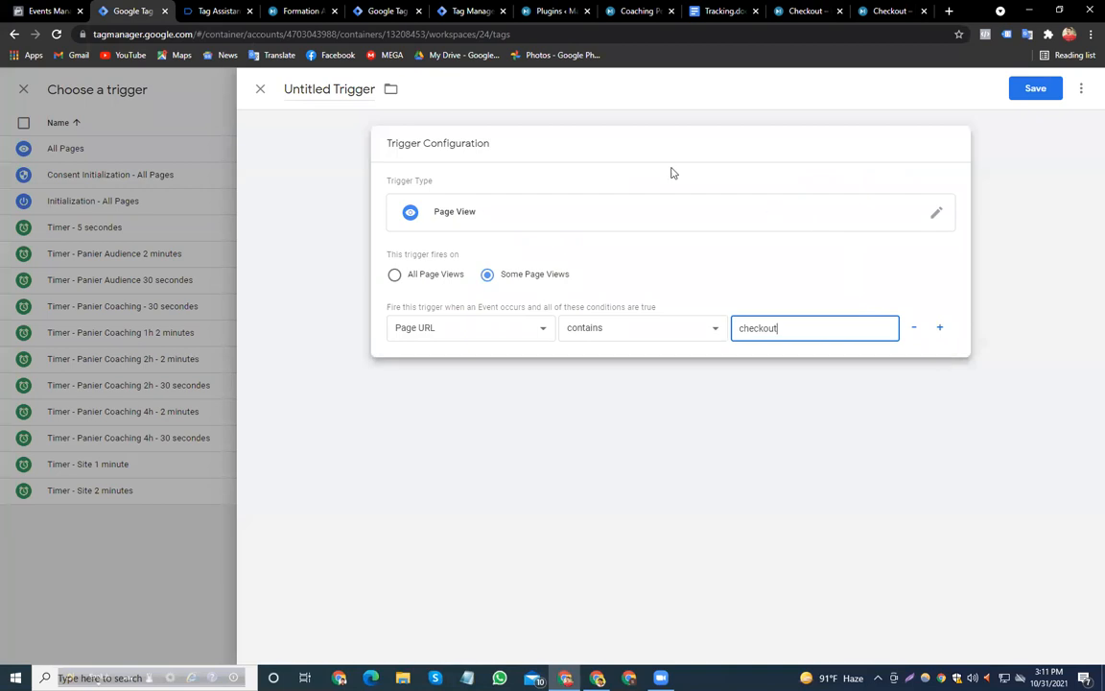
Name the trigger "FB - Add to cart - Trigger" and save both it and the add-to-cart tag
click(333, 88)
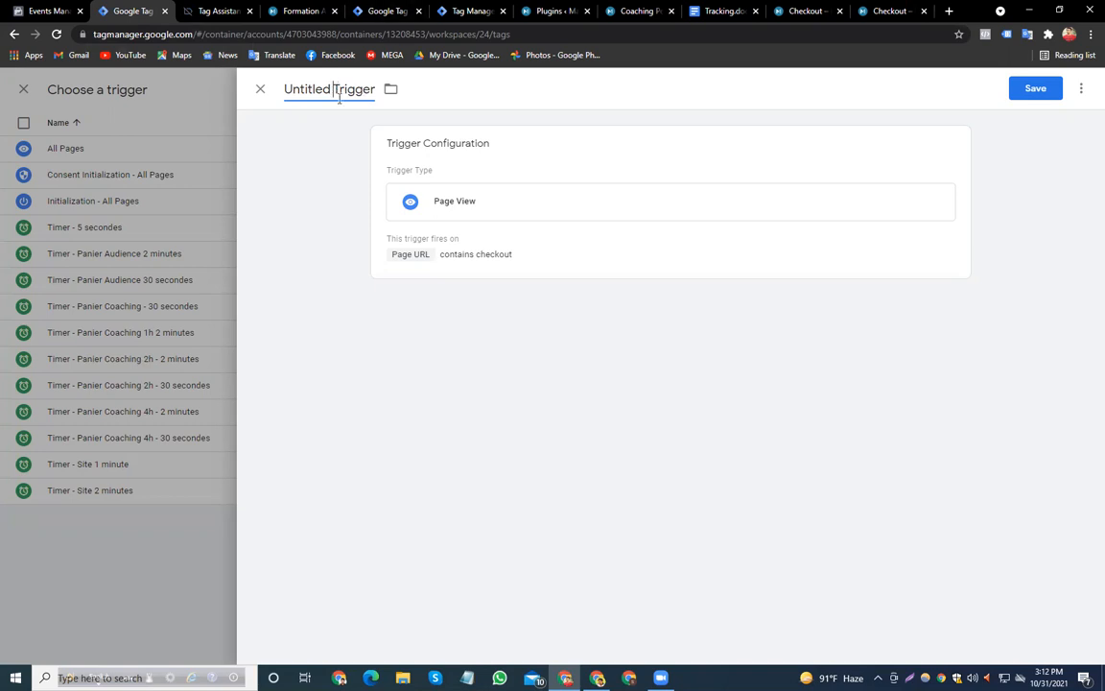
triple_click(339, 96)
text(Add to cart - Trigger)
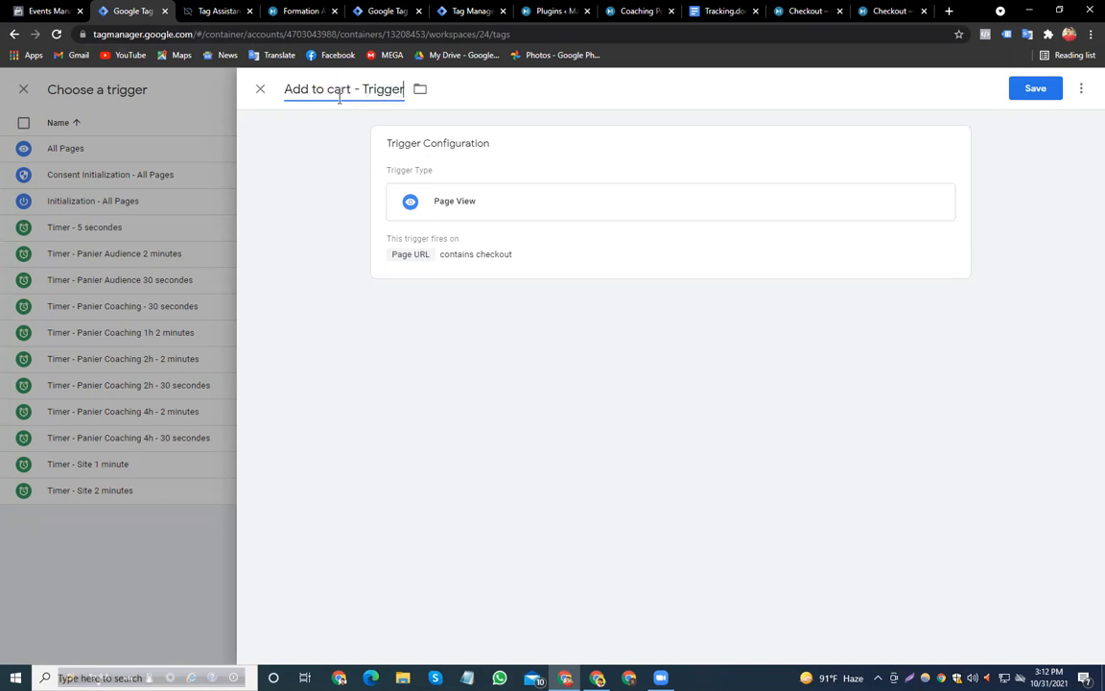
click(285, 89)
text(FB -)
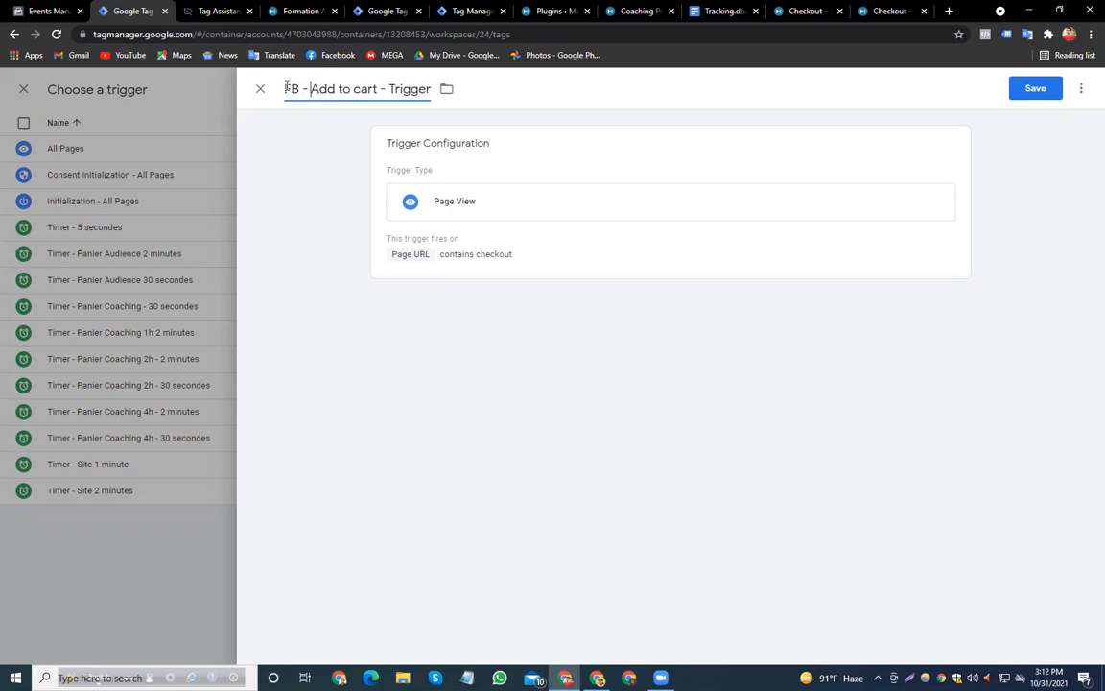
click(1035, 89)
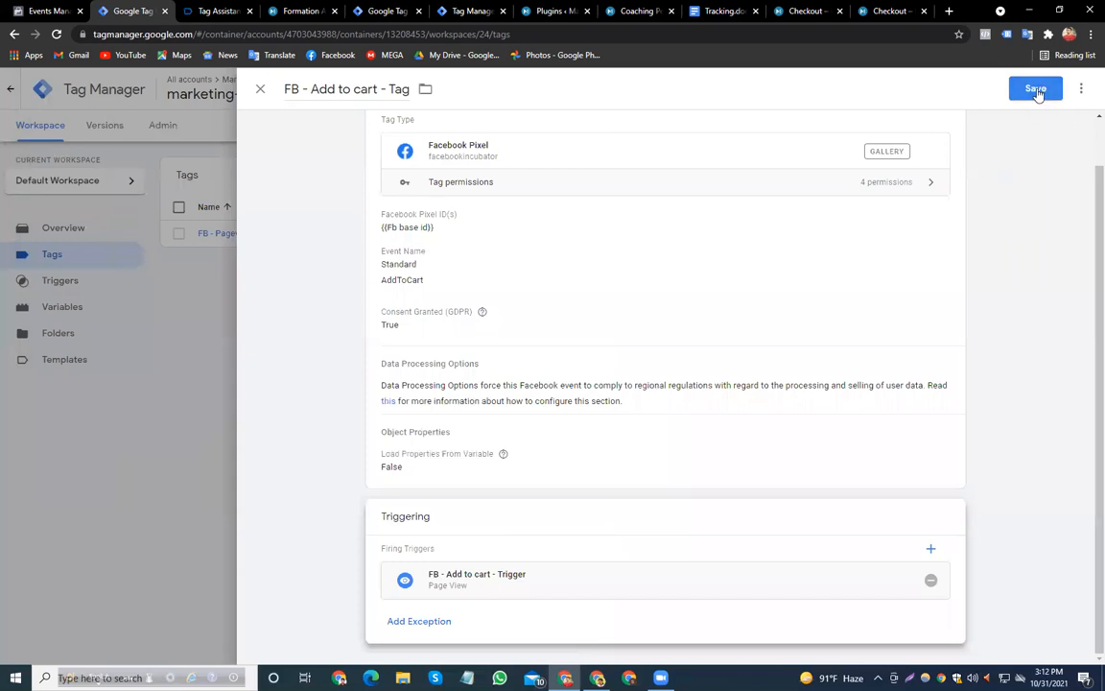
click(1035, 89)
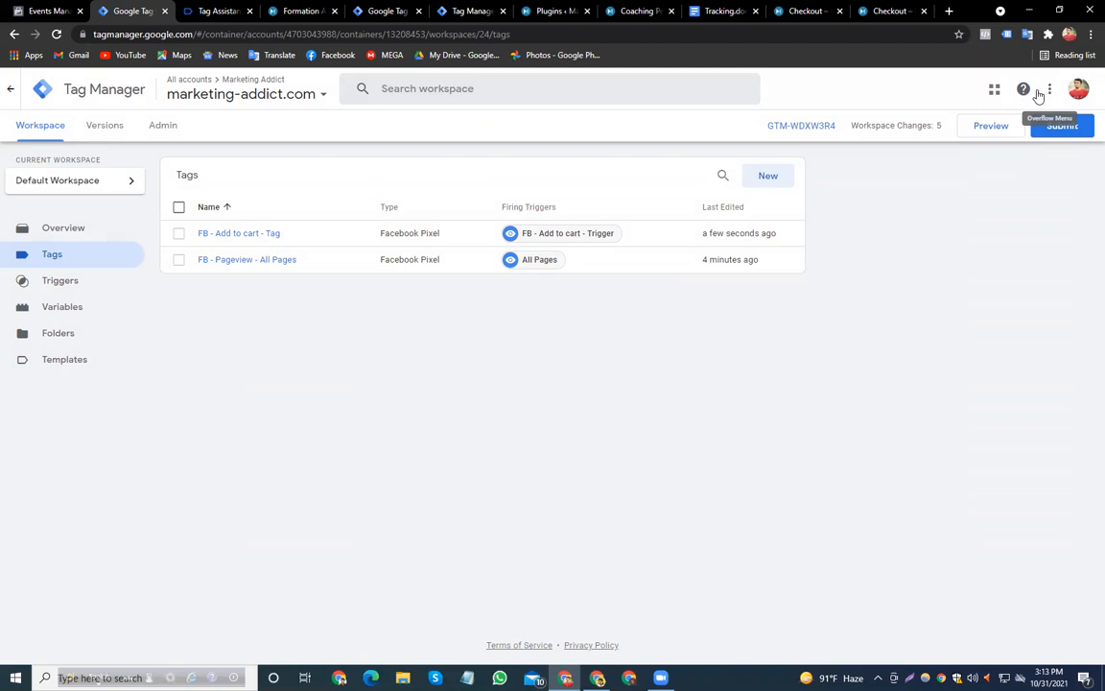
Submit and publish the workspace changes to the Live environment without a version name or description
click(1072, 129)
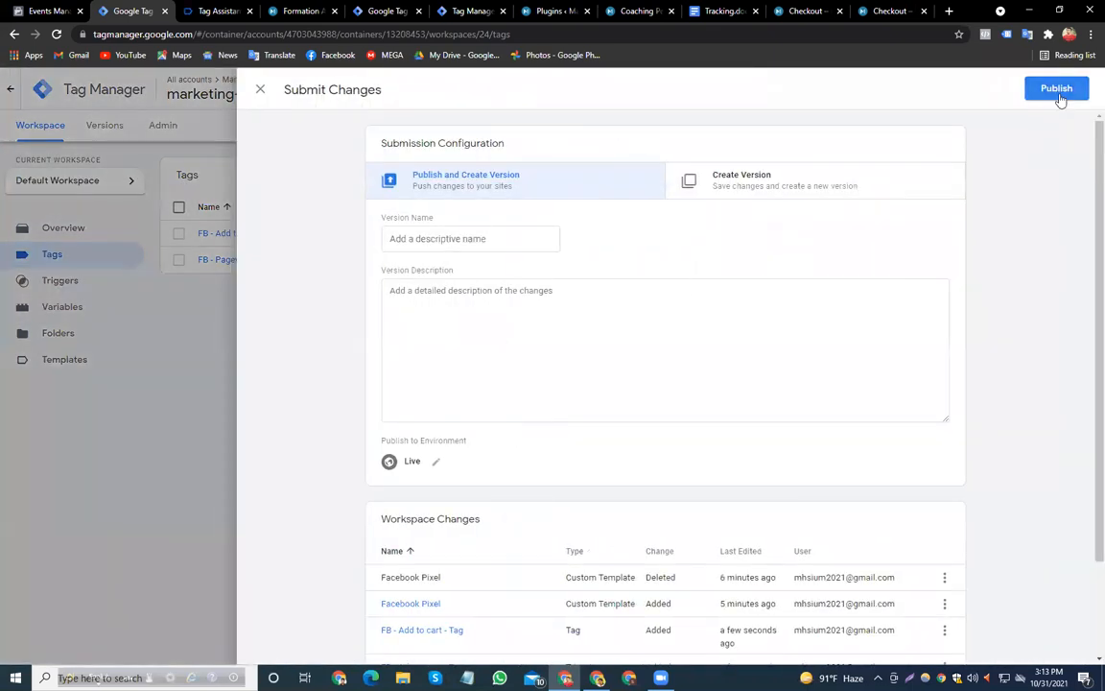
click(1059, 93)
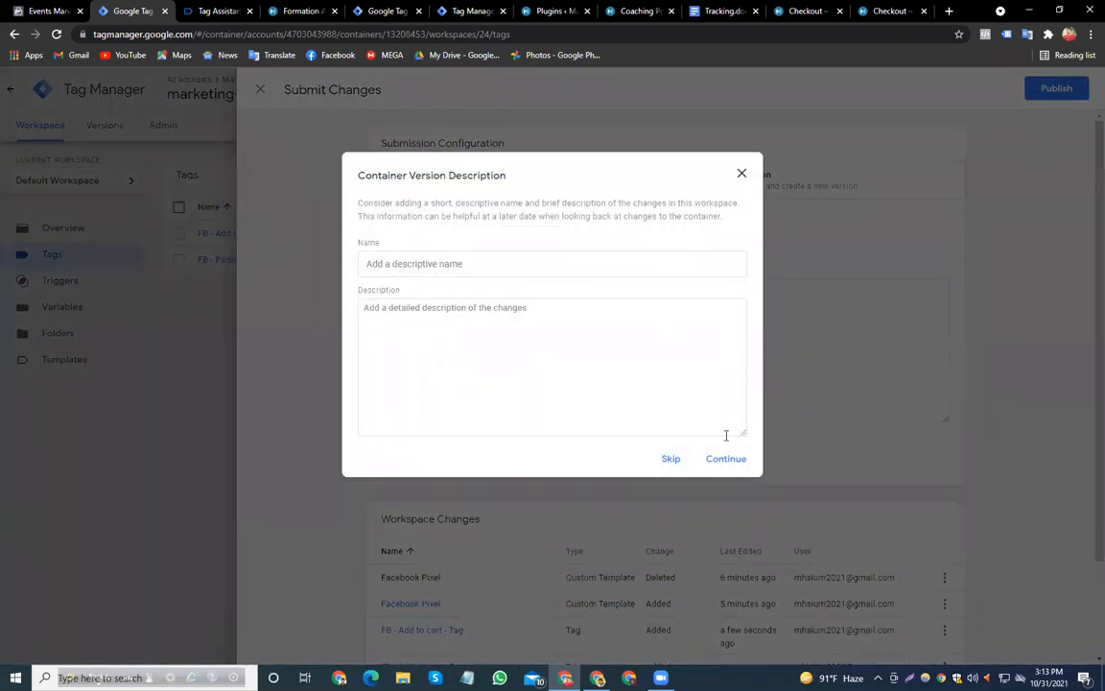
click(727, 458)
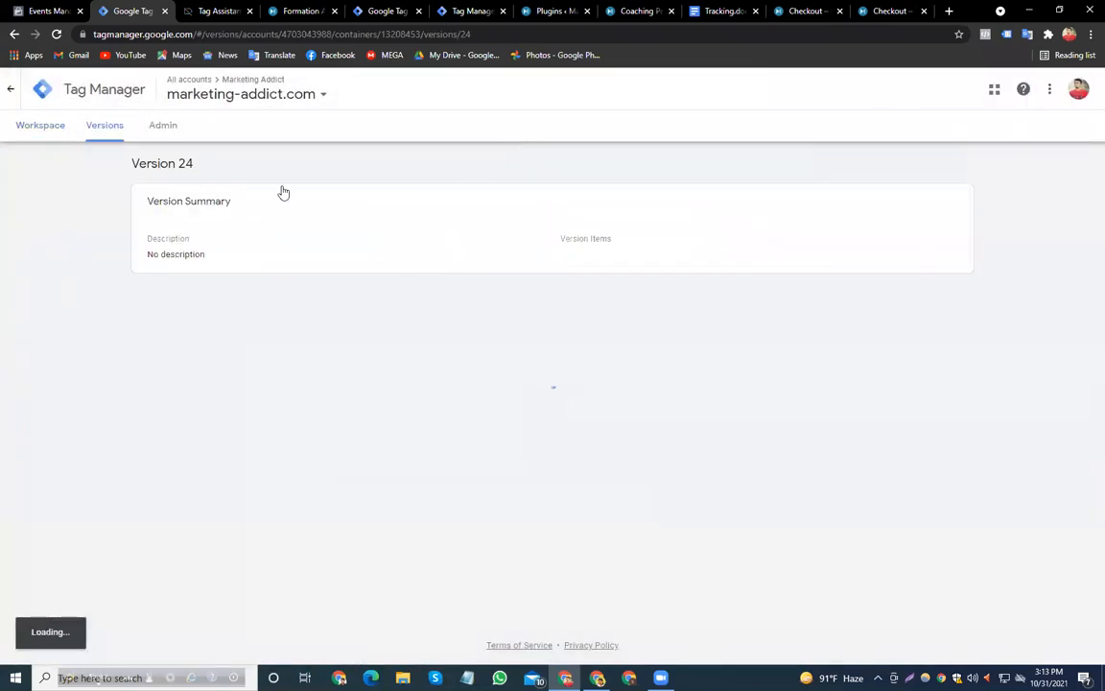
Return to the workspace and start a preview session connected to marketing-addict.com in Tag Assistant
click(58, 130)
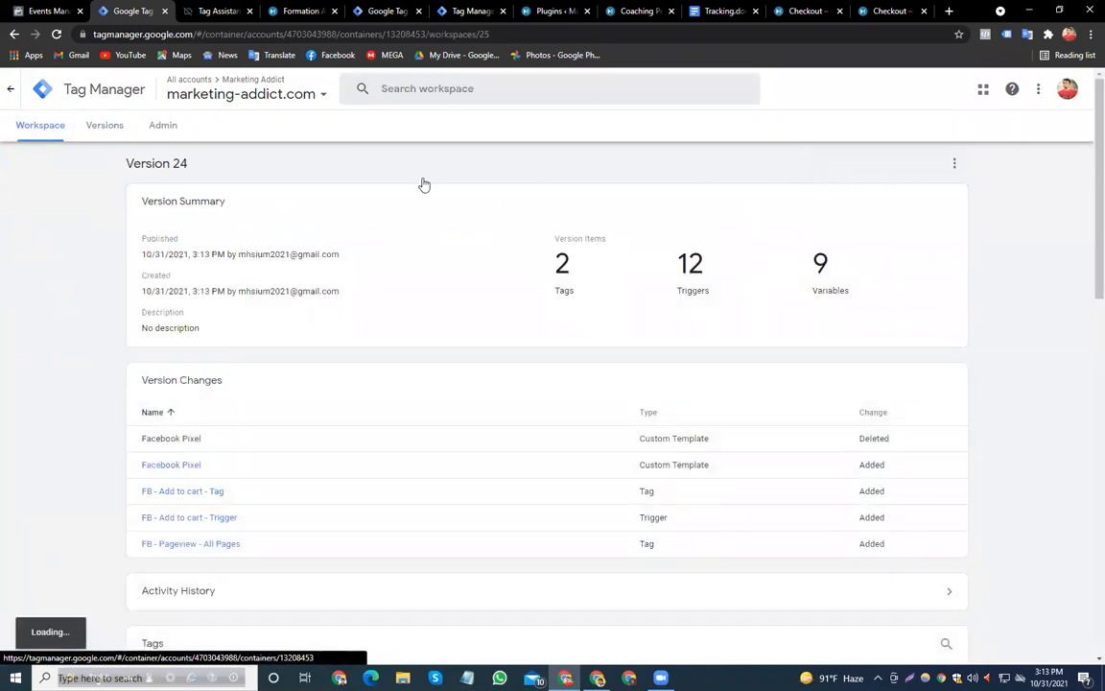
click(988, 134)
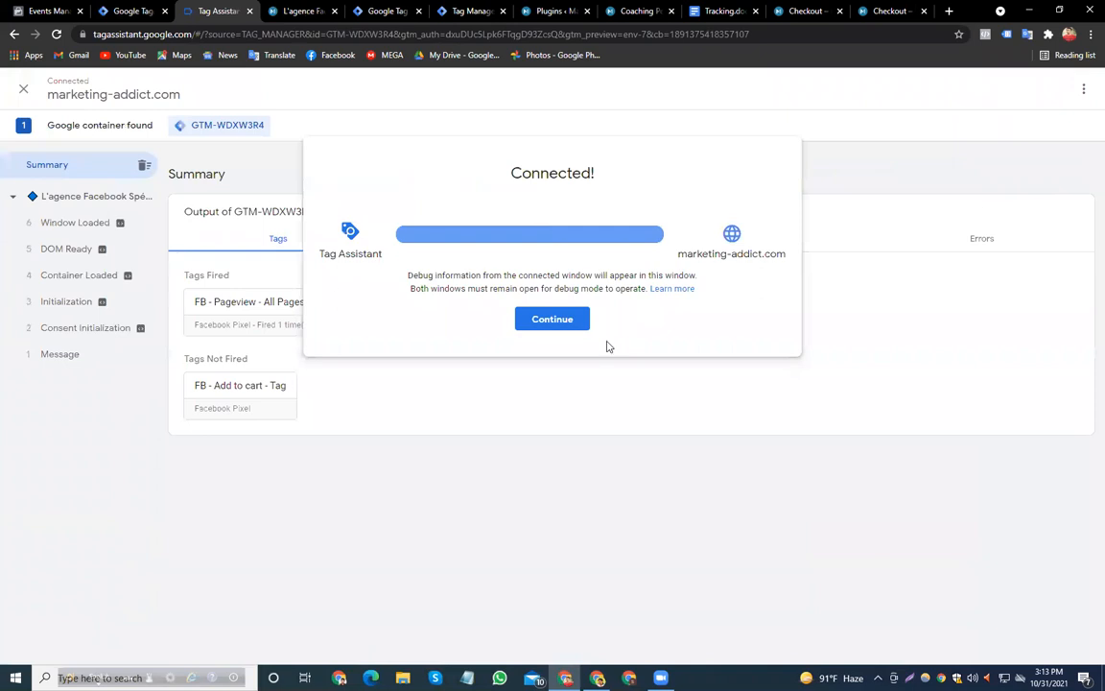
click(584, 320)
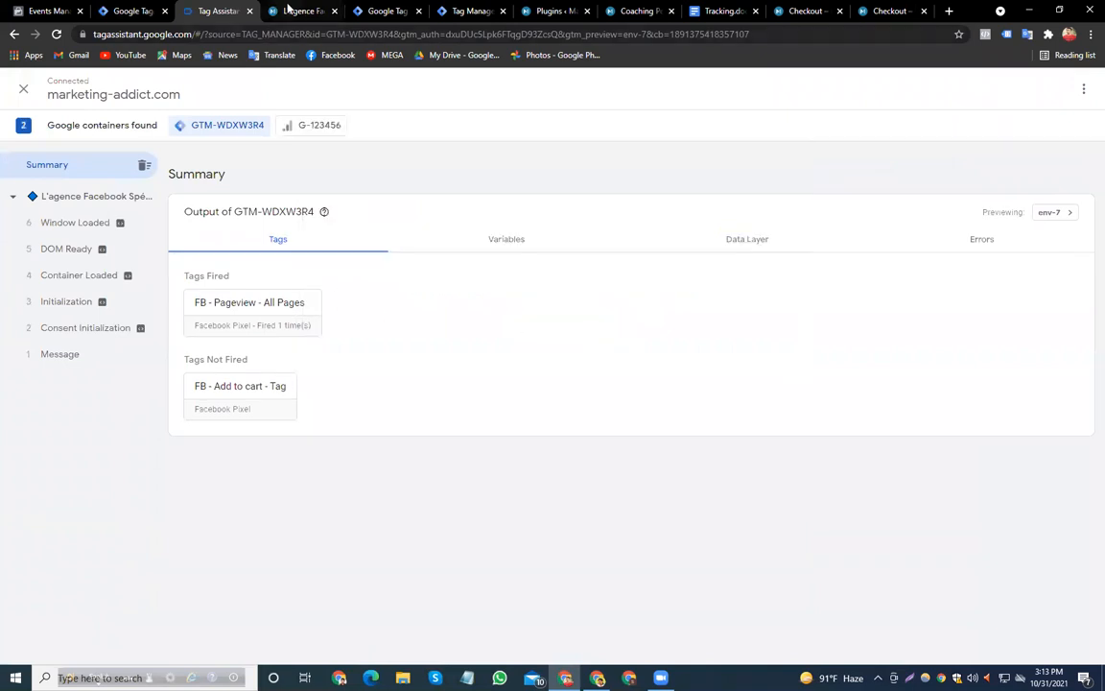
Open the A Propos page on the previewed site and examine its content and service links through to the footer
click(289, 9)
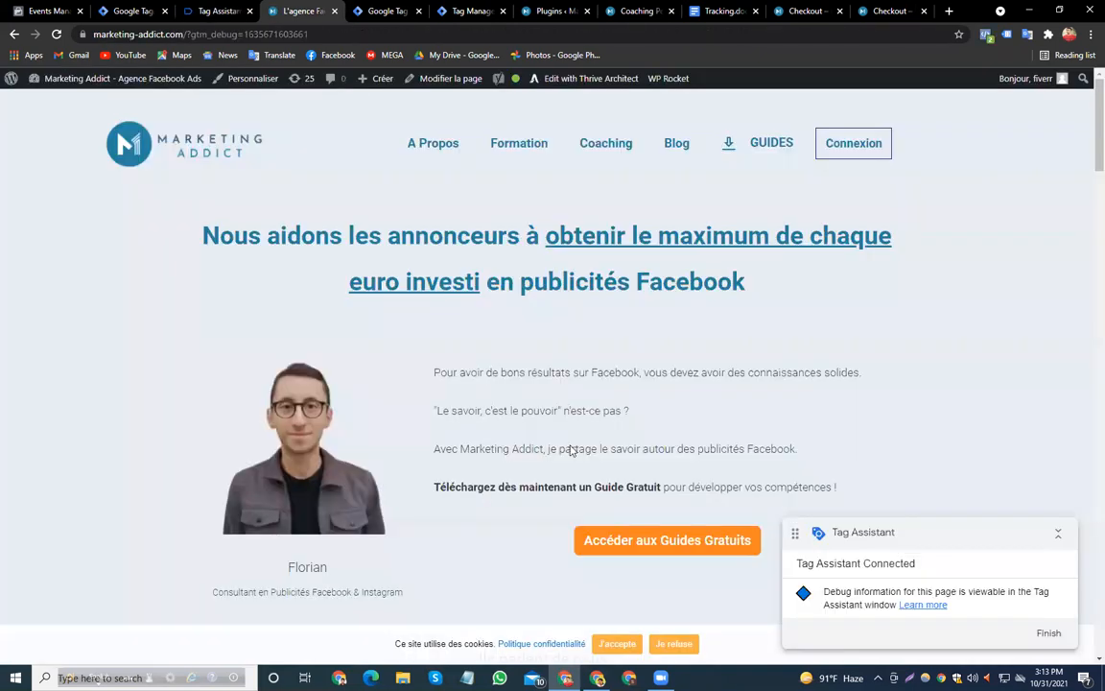
click(453, 149)
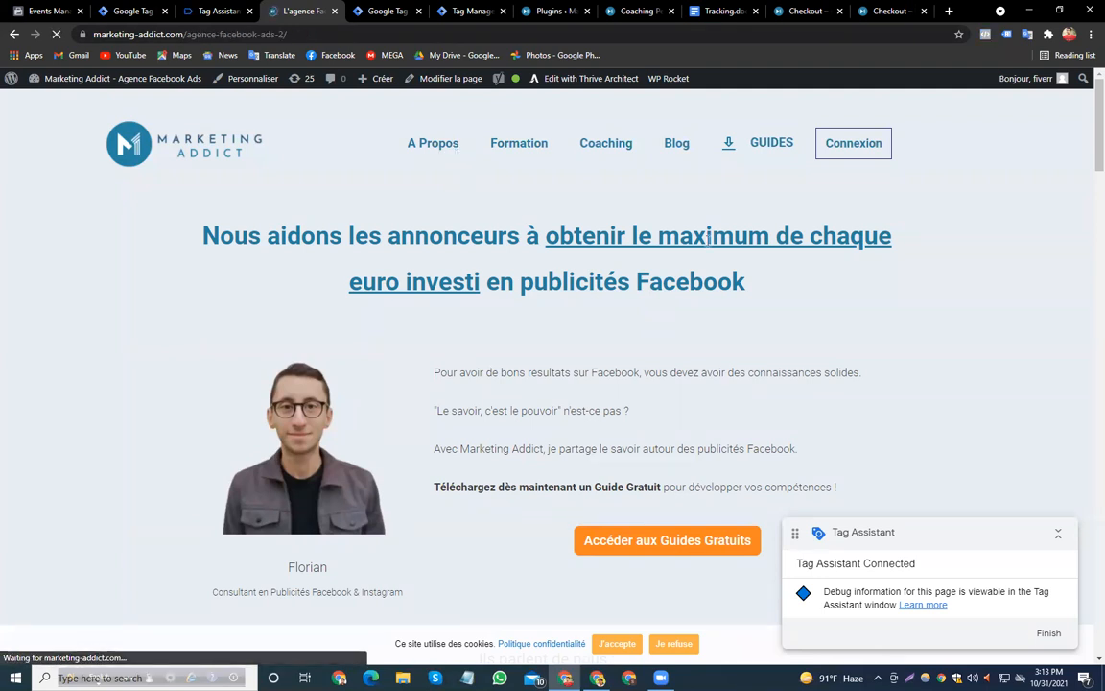
scroll(410, 374, down, 5)
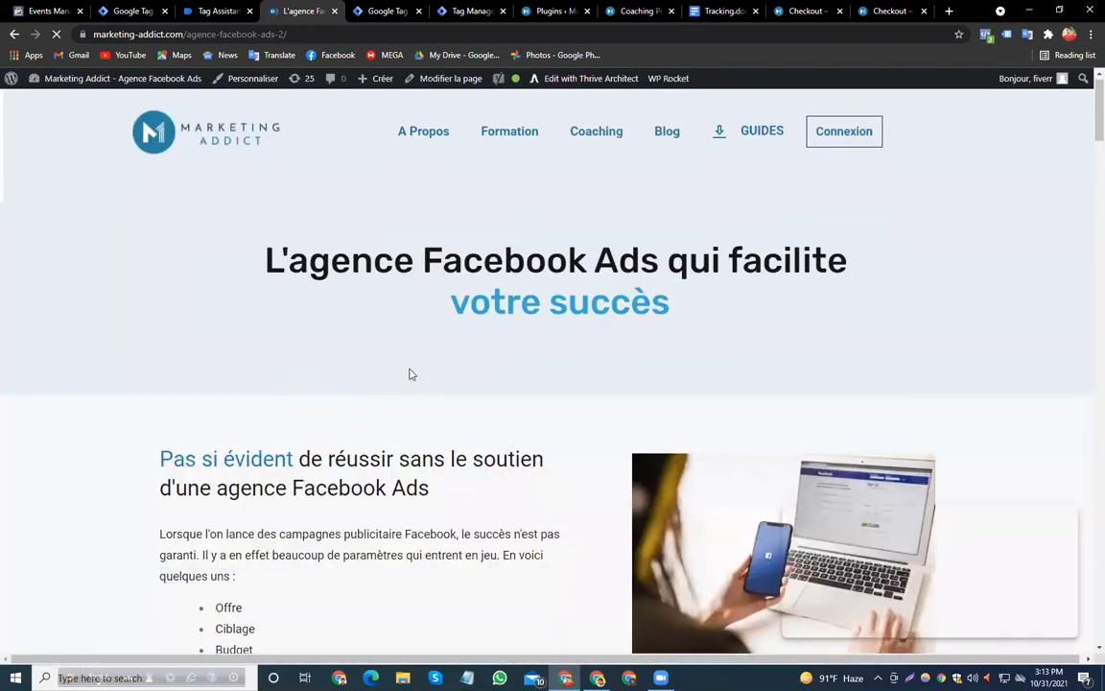
scroll(805, 218, down, 3)
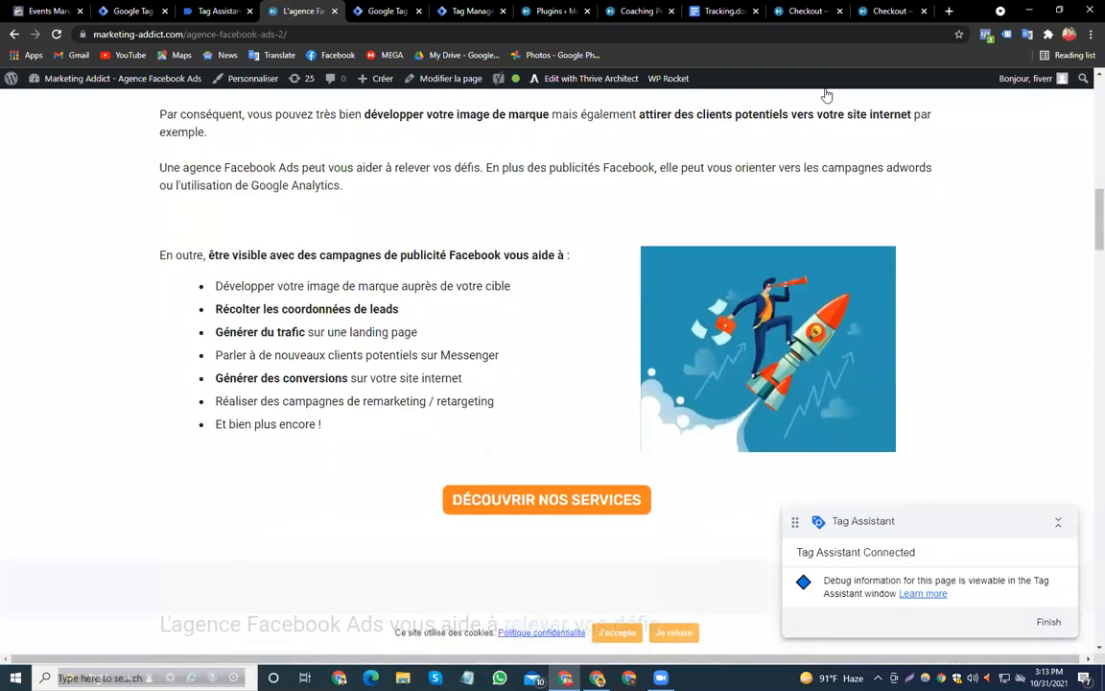
scroll(828, 100, down, 5)
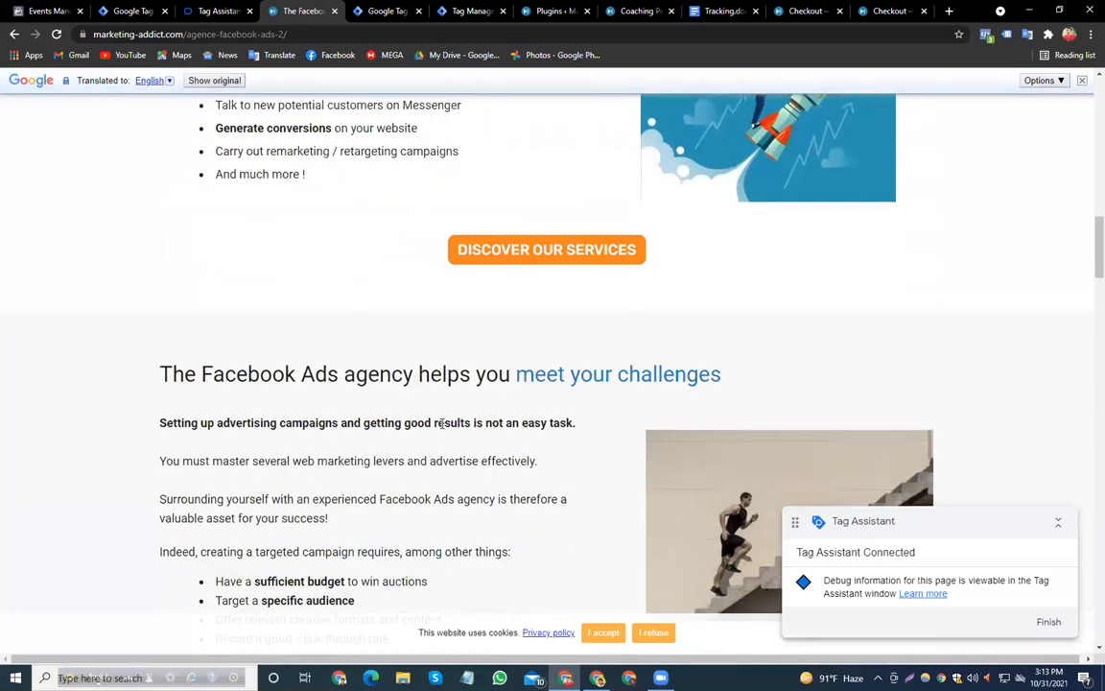
scroll(441, 423, down, 1)
scroll(441, 423, down, 6)
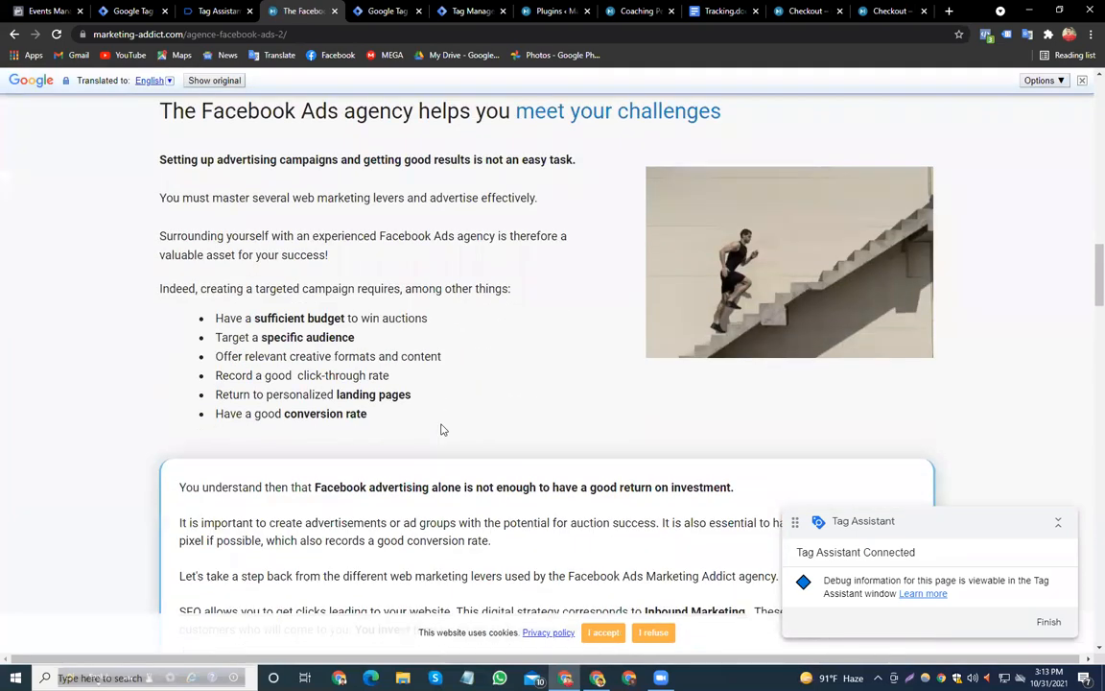
scroll(442, 431, down, 15)
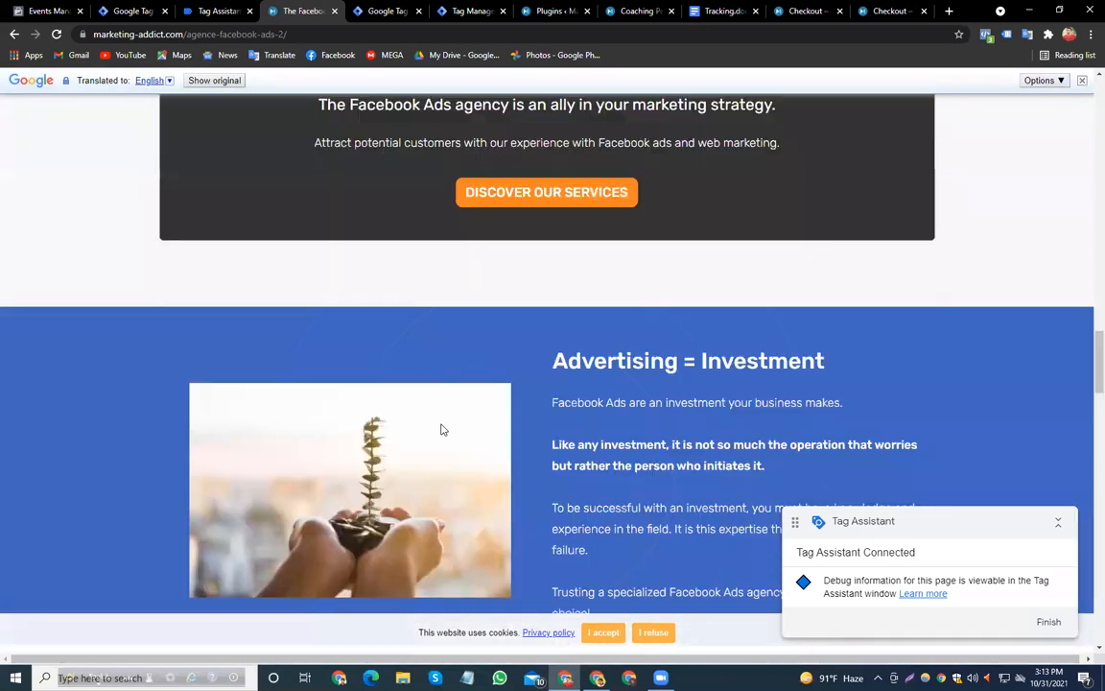
scroll(455, 414, down, 7)
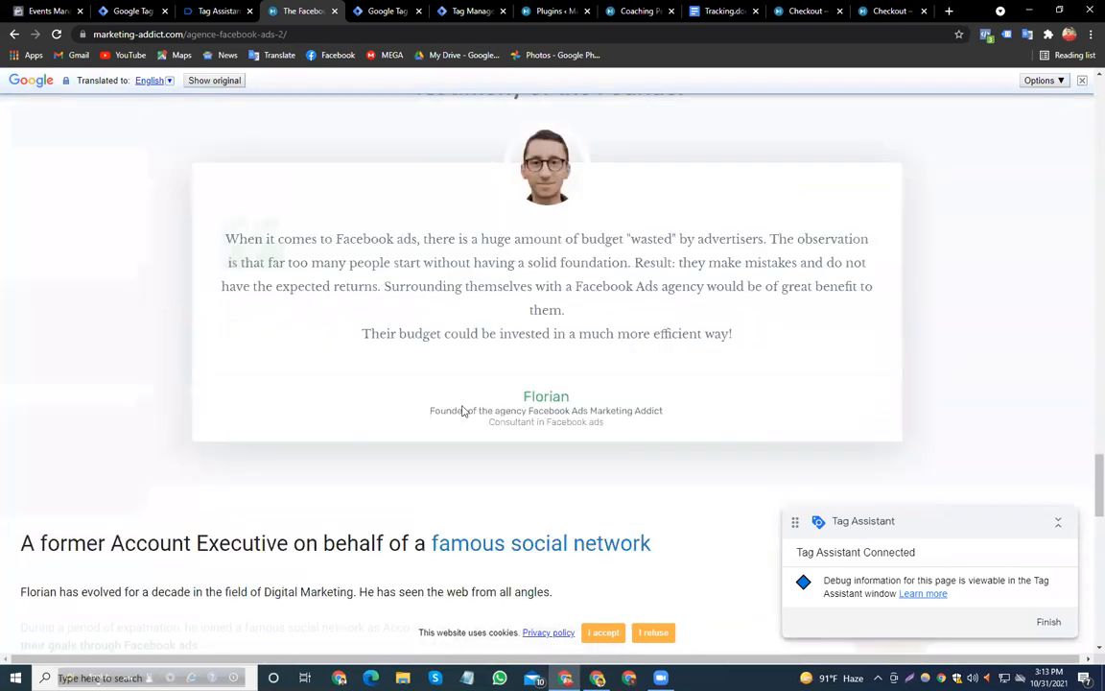
scroll(632, 279, down, 6)
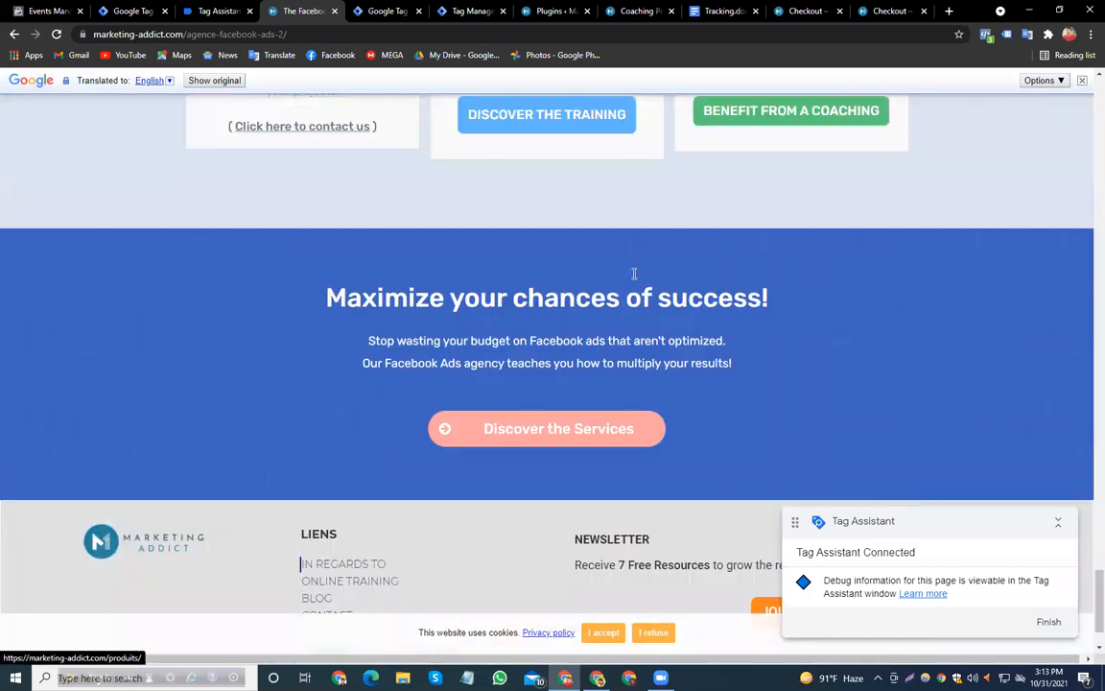
scroll(632, 279, up, 1)
scroll(633, 276, up, 1)
scroll(633, 273, down, 1)
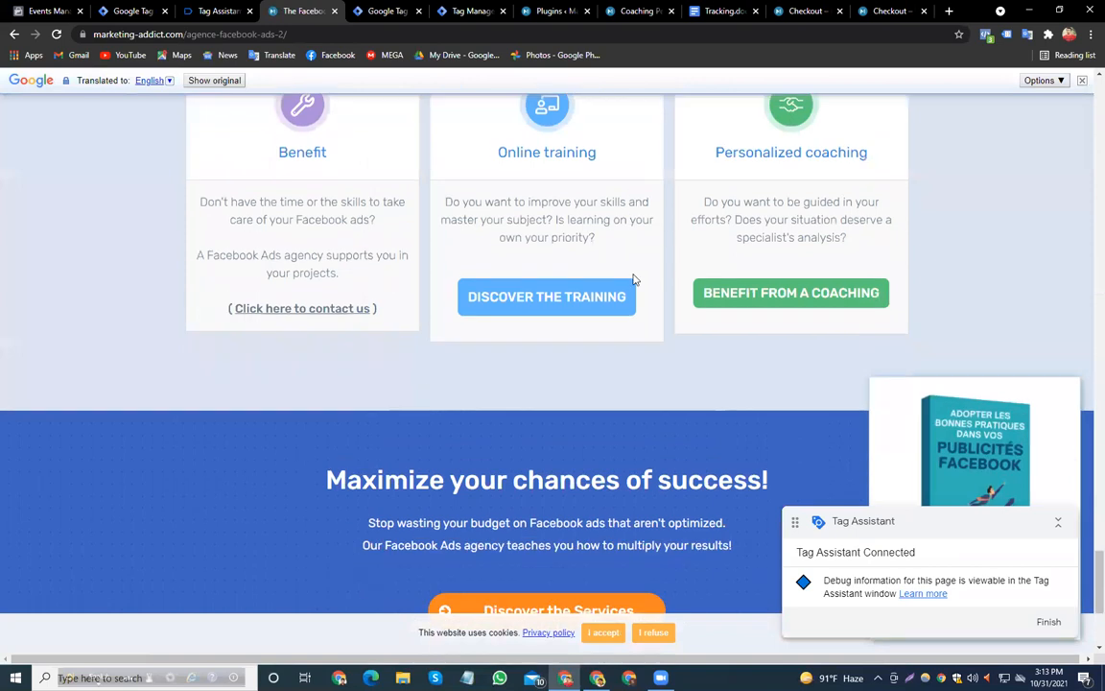
scroll(633, 270, up, 12)
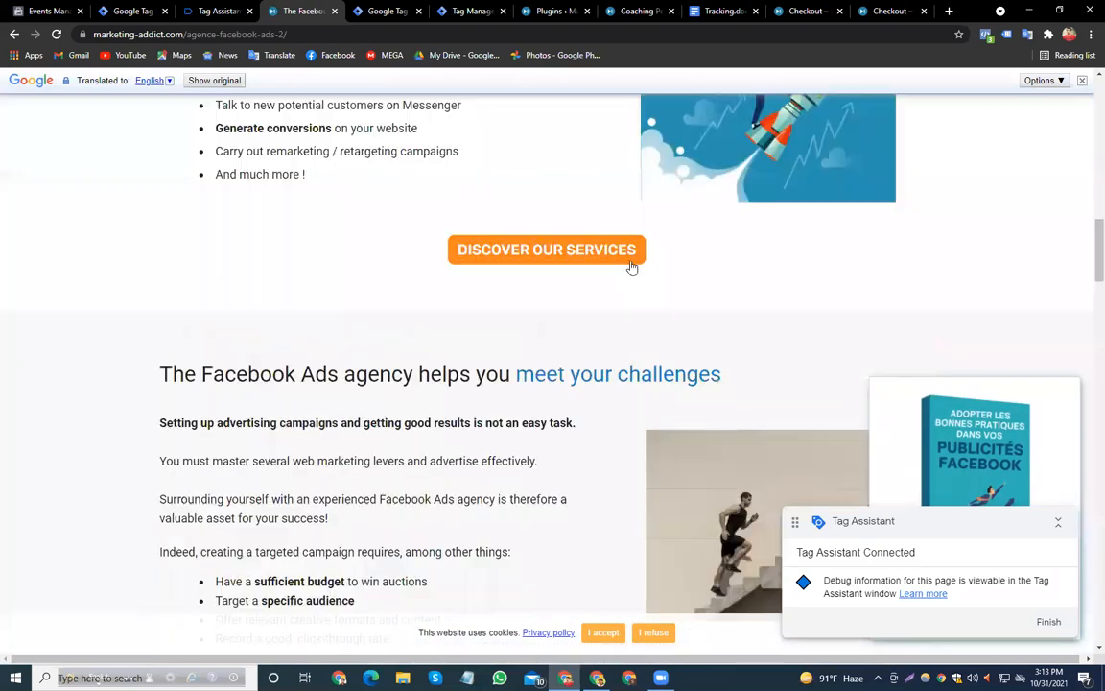
Open the site's products page from the Facebook Ads agency page and look over the online training offers
click(629, 261)
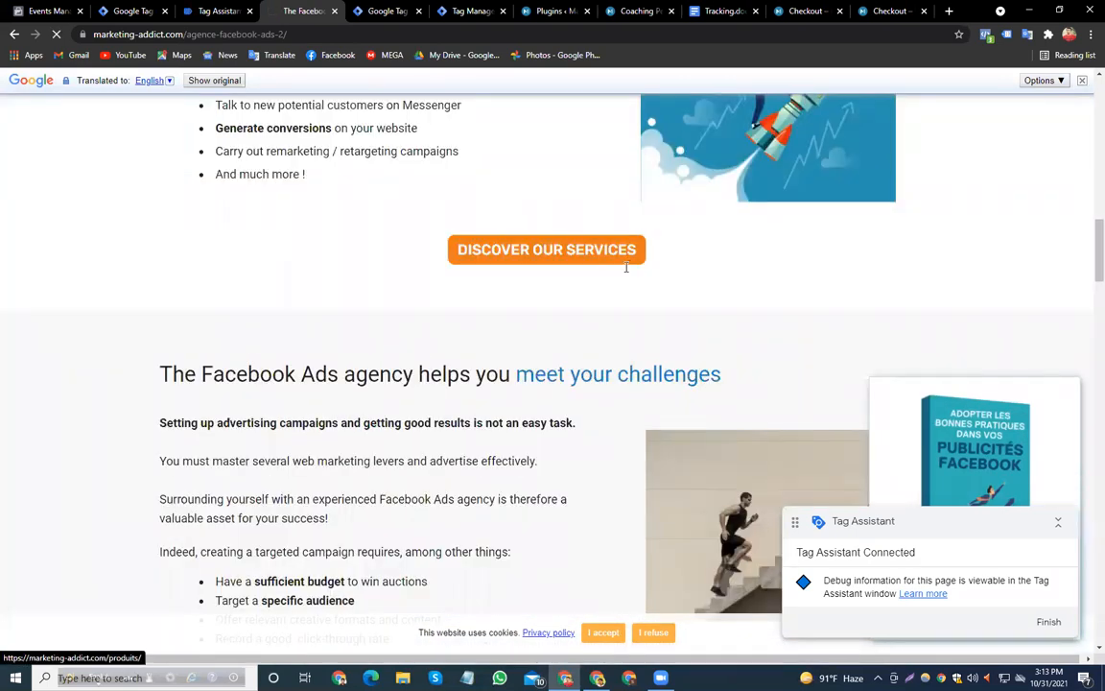
scroll(151, 574, down, 2)
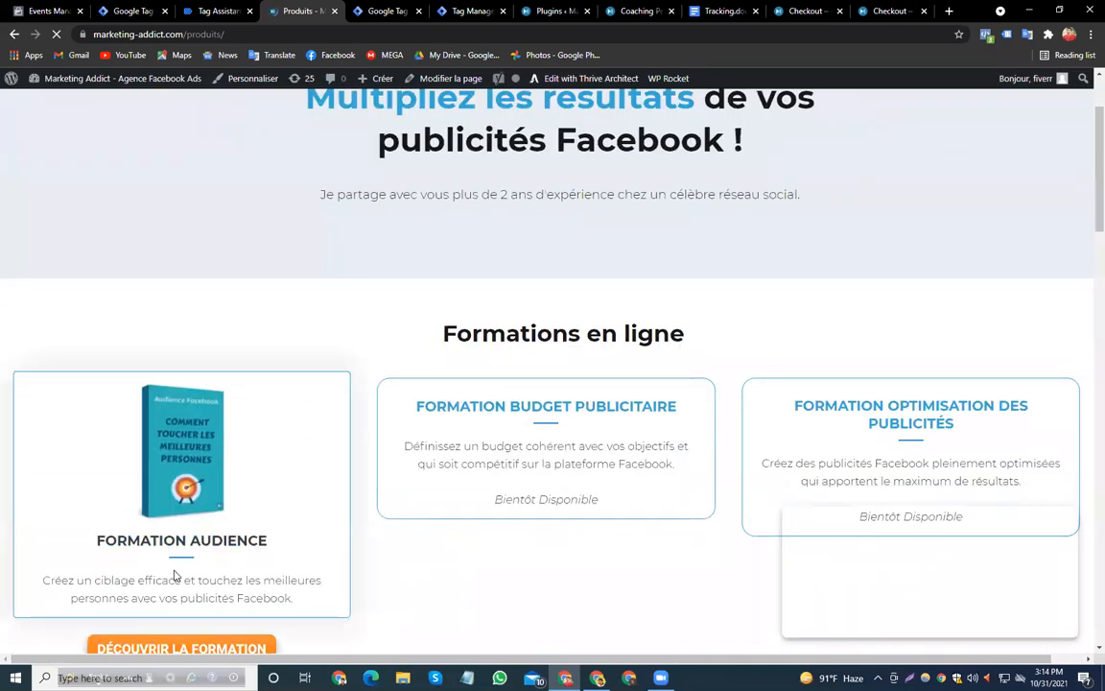
scroll(173, 573, down, 4)
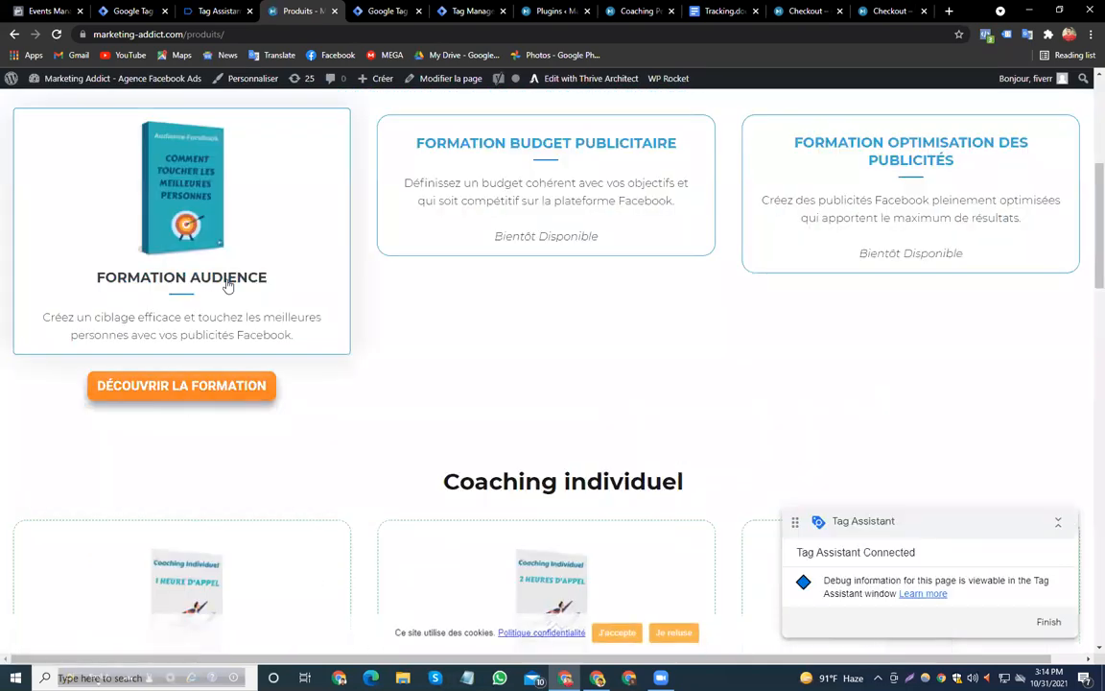
Open the Formation Audience training page and examine its detailed presentation, including the section on why targeting fails
click(228, 286)
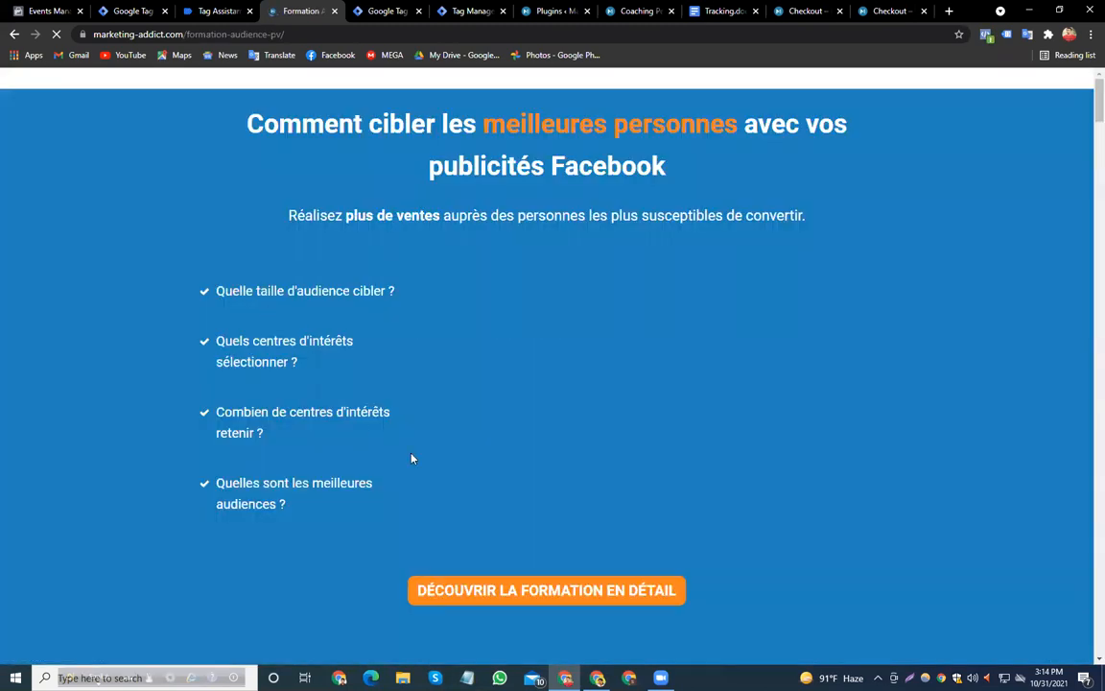
scroll(485, 441, down, 2)
click(508, 458)
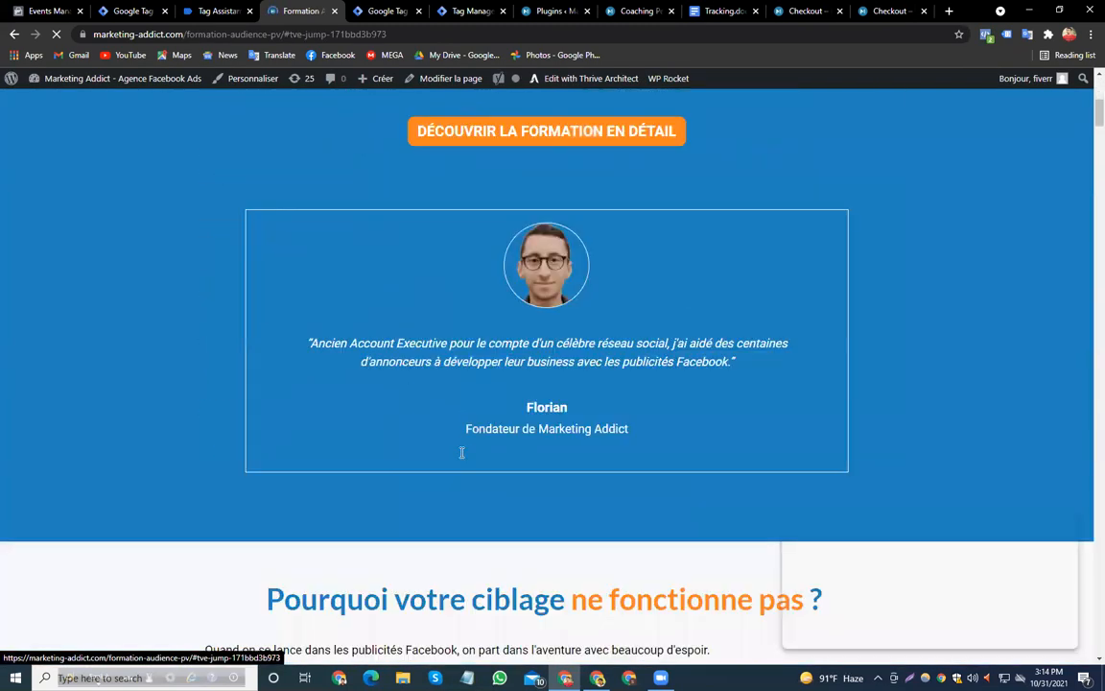
scroll(428, 451, down, 6)
scroll(428, 452, up, 20)
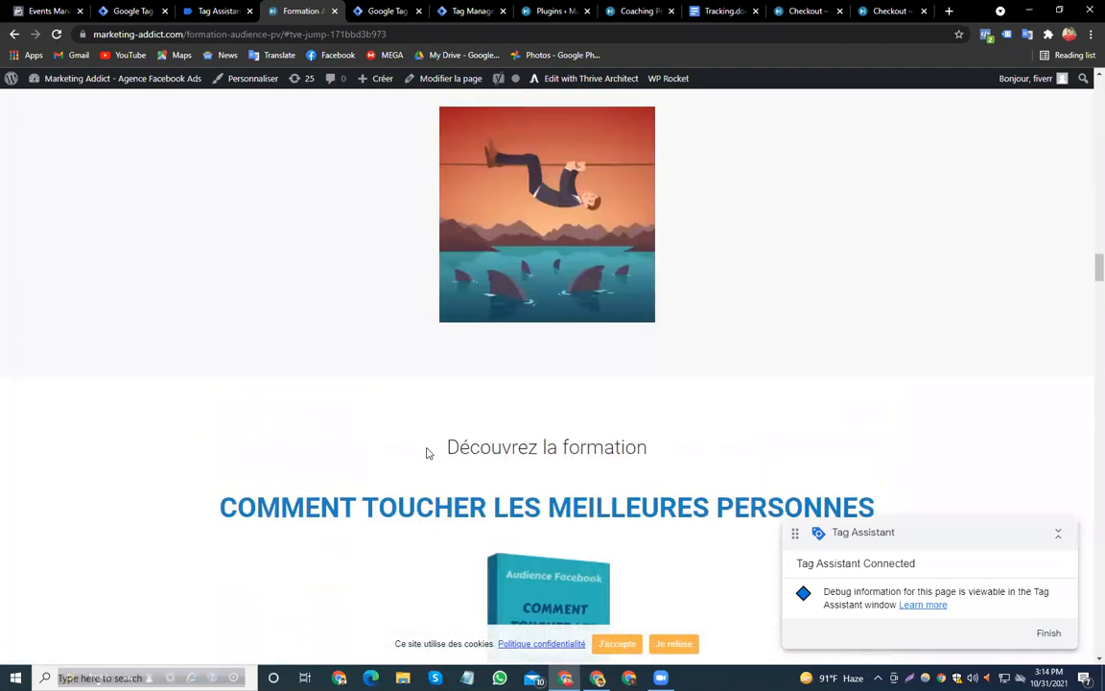
scroll(428, 451, up, 2)
scroll(427, 451, down, 12)
scroll(428, 451, up, 6)
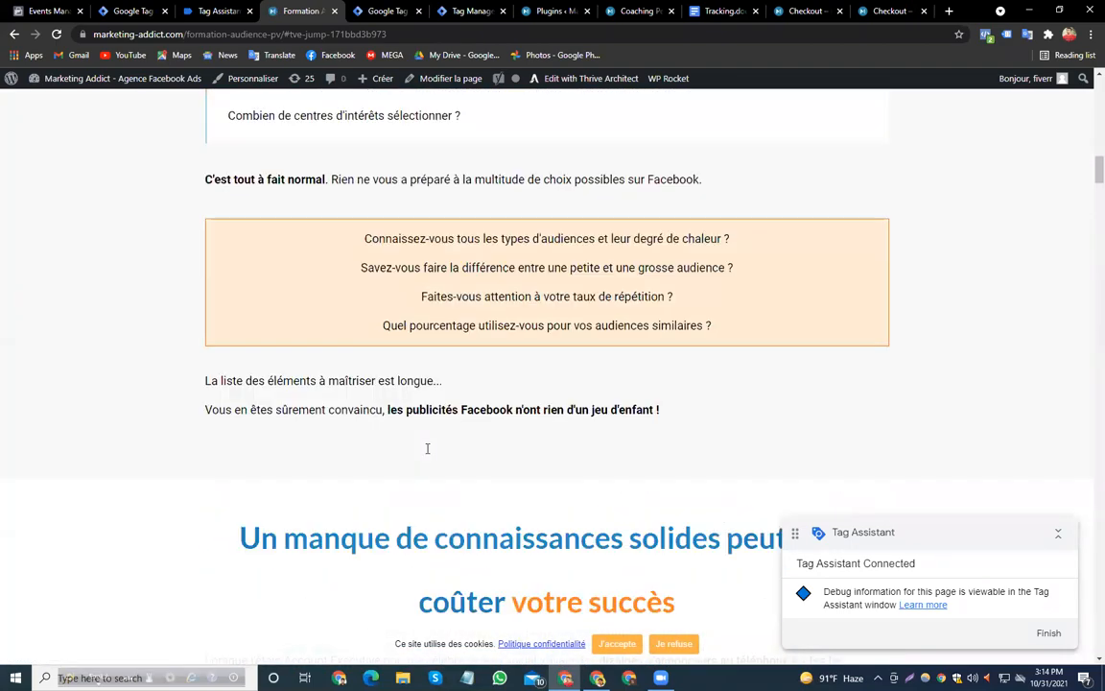
scroll(428, 451, up, 12)
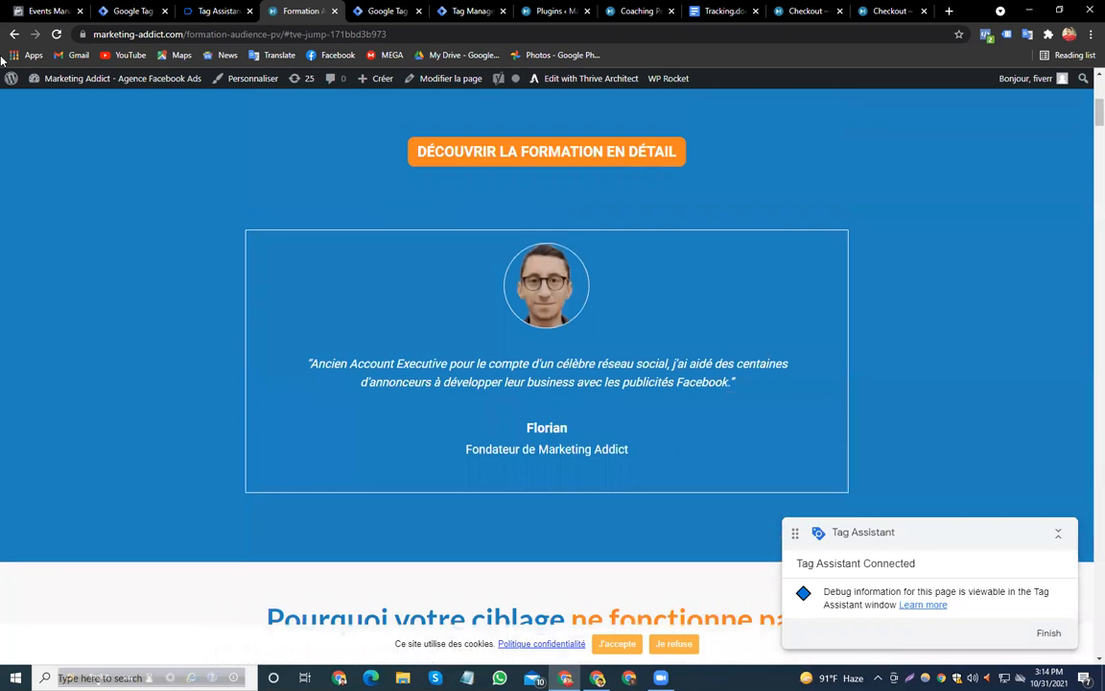
Return to the products page and open the checkout for the one-hour individual coaching
click(16, 35)
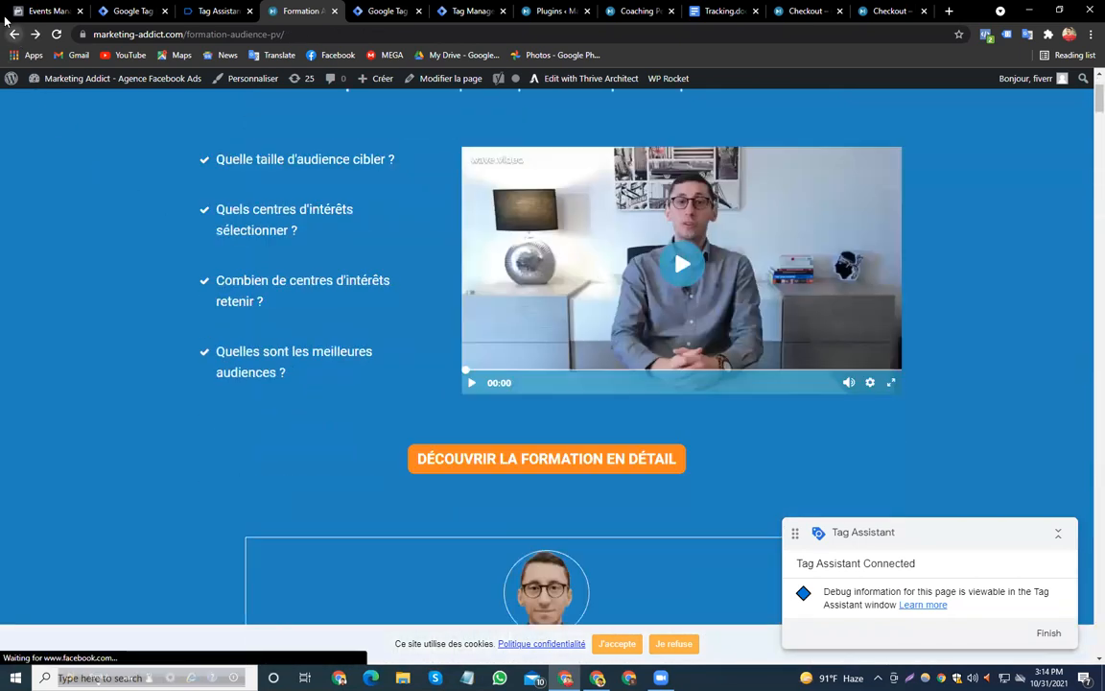
click(15, 34)
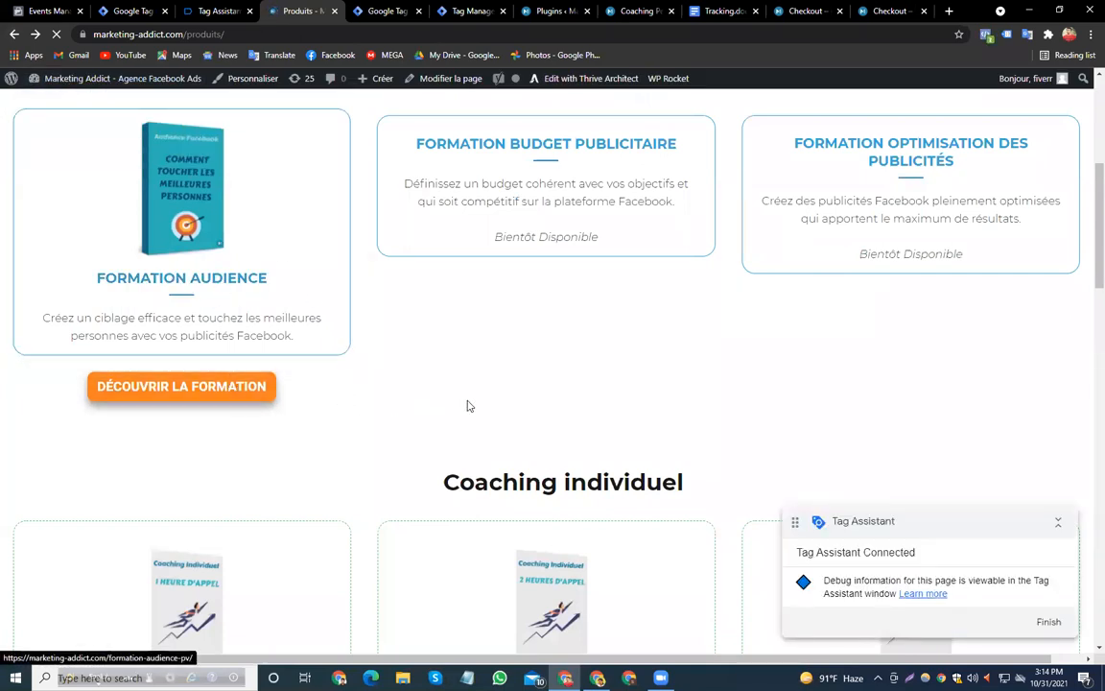
key(alt+Right)
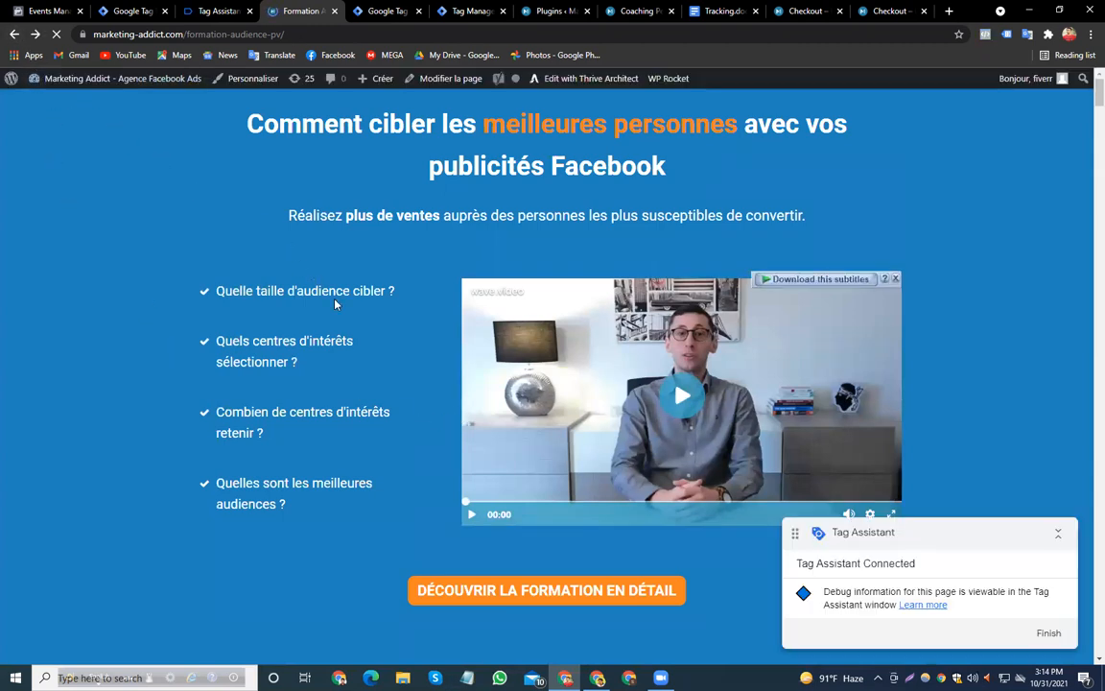
key(alt+Left)
scroll(468, 363, down, 10)
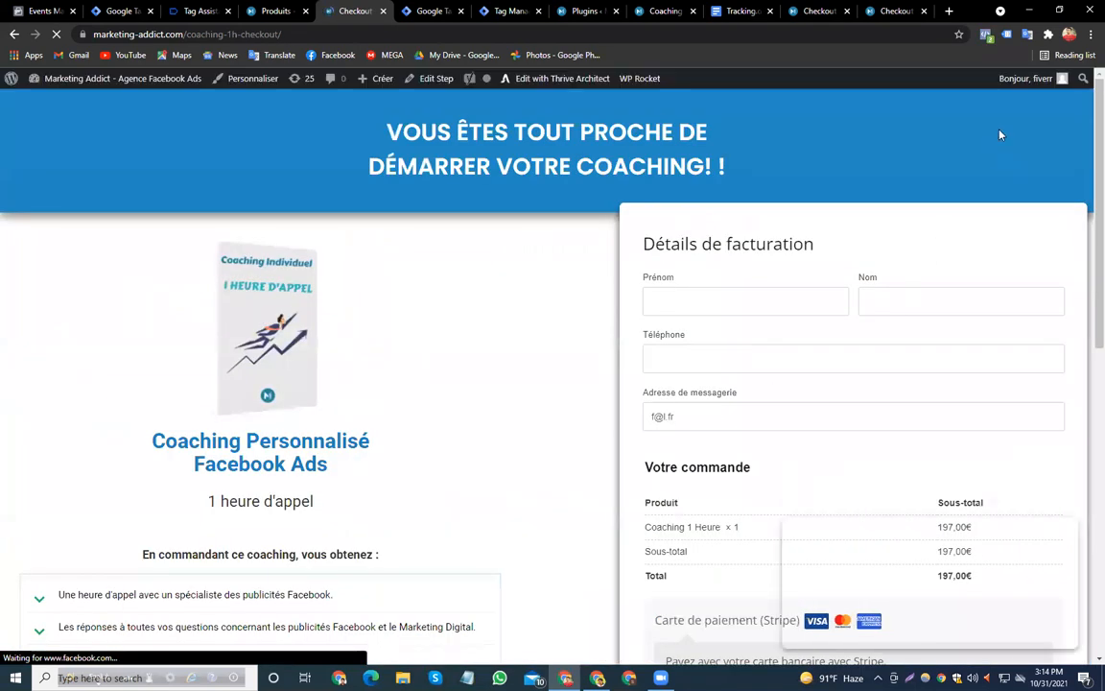
Check the checkout page's events in Facebook Pixel Helper and the fired tags in the Tag Assistant summary
click(986, 35)
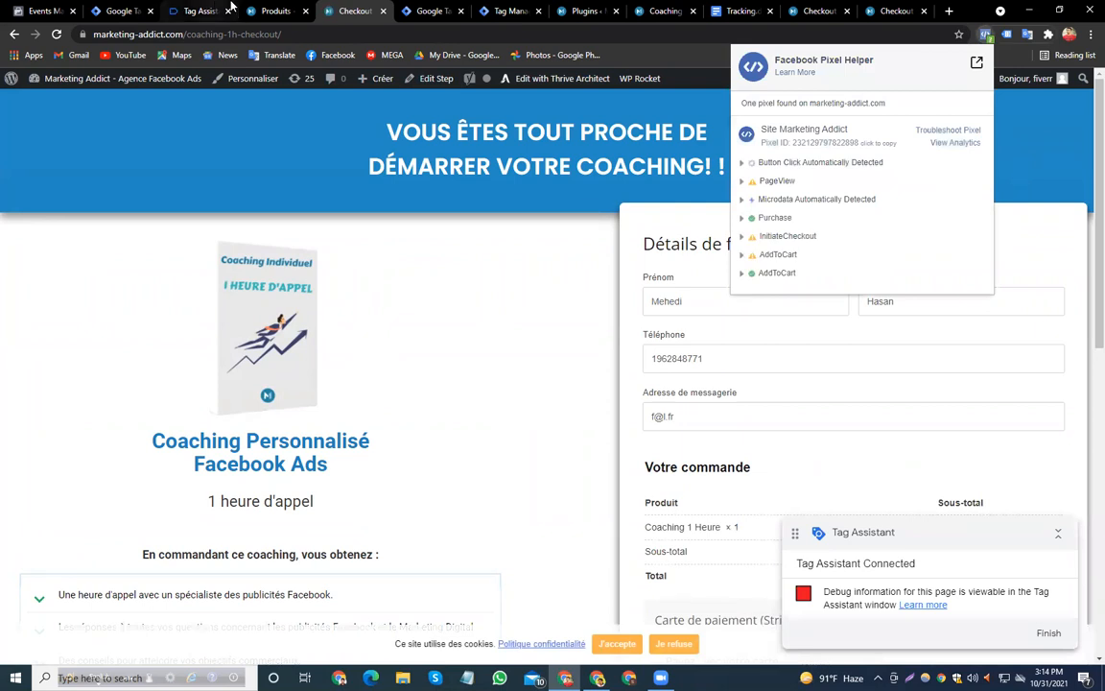
click(200, 10)
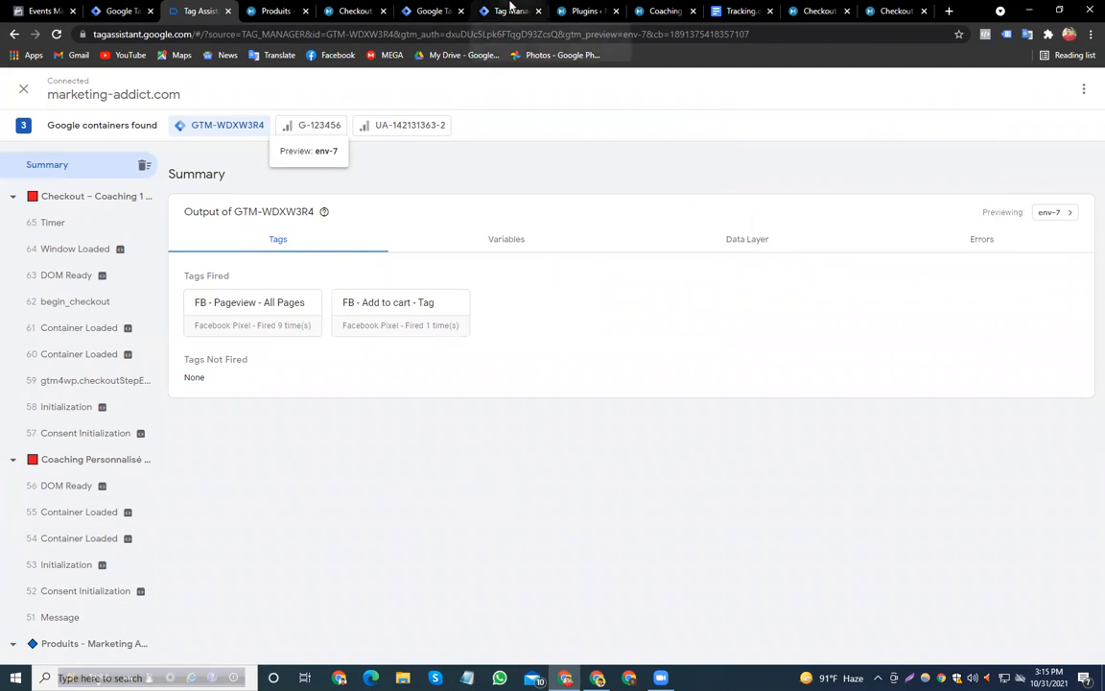
Preview the marketing-addict server container, then inspect its Facebook Conversion Api tag settings and Custom trigger
click(437, 11)
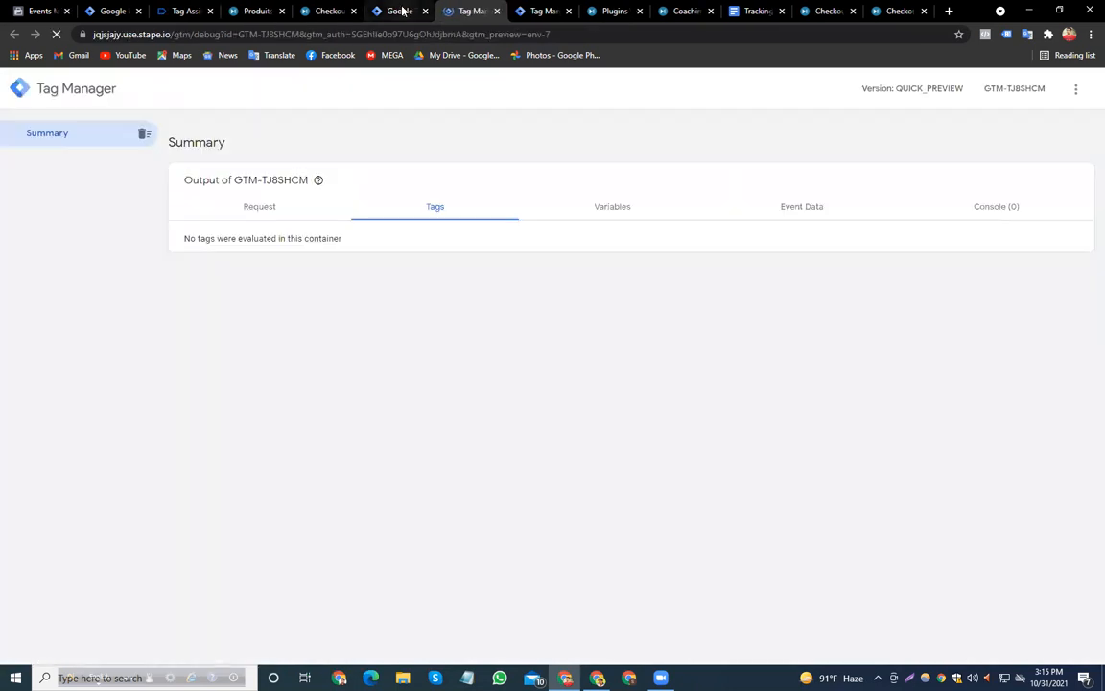
click(403, 10)
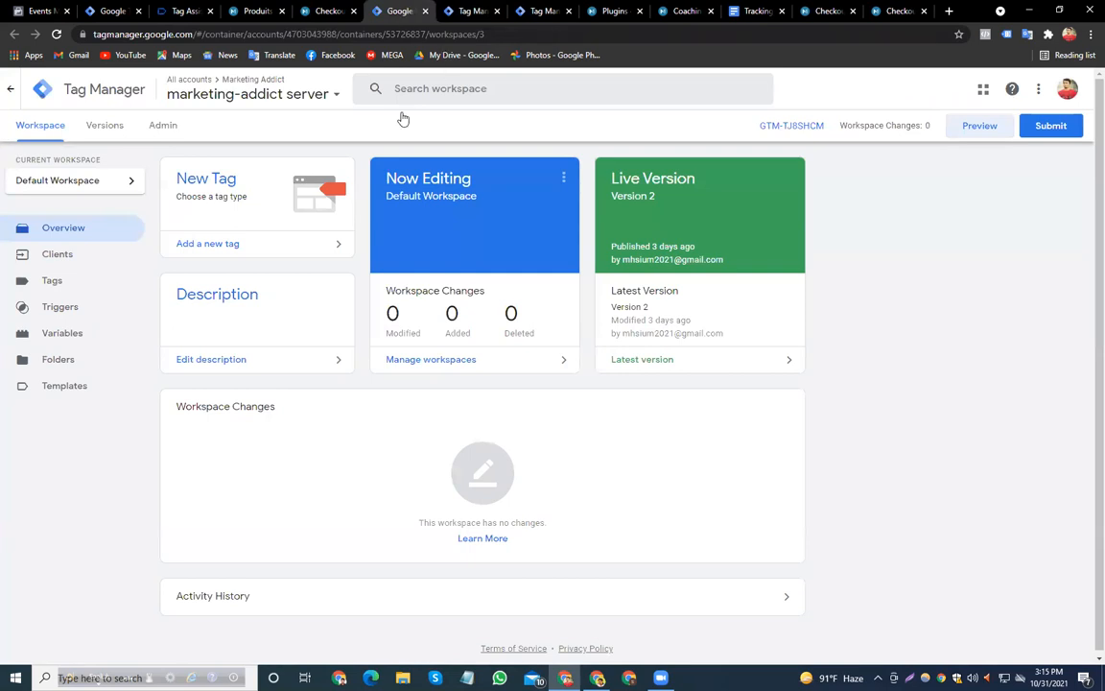
click(54, 282)
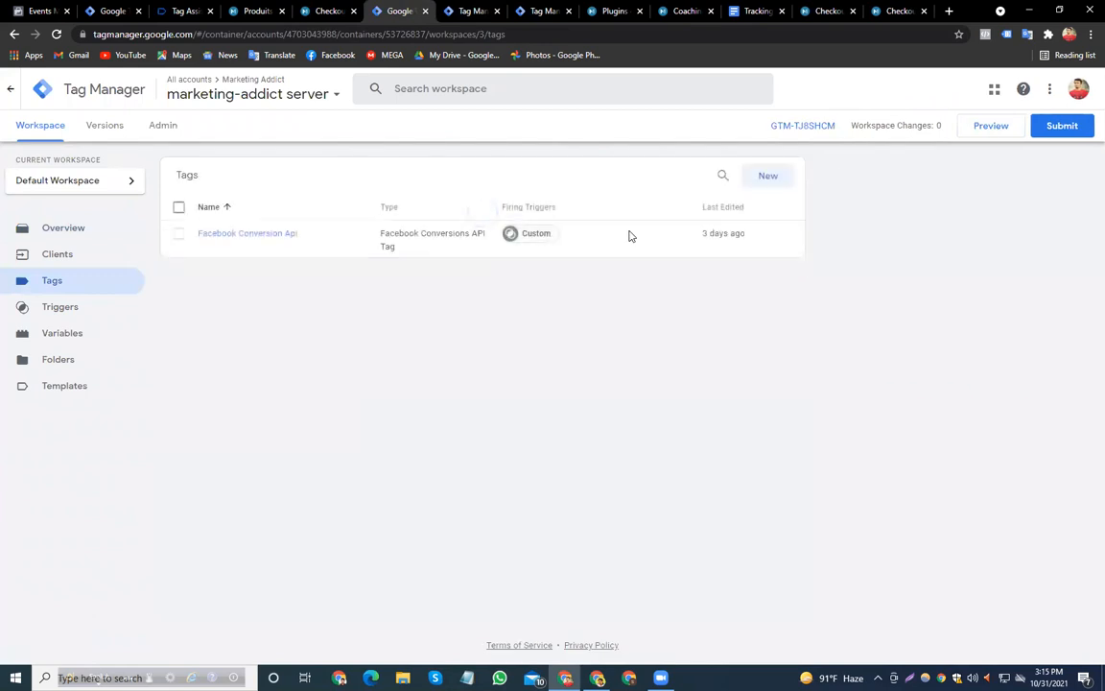
click(277, 241)
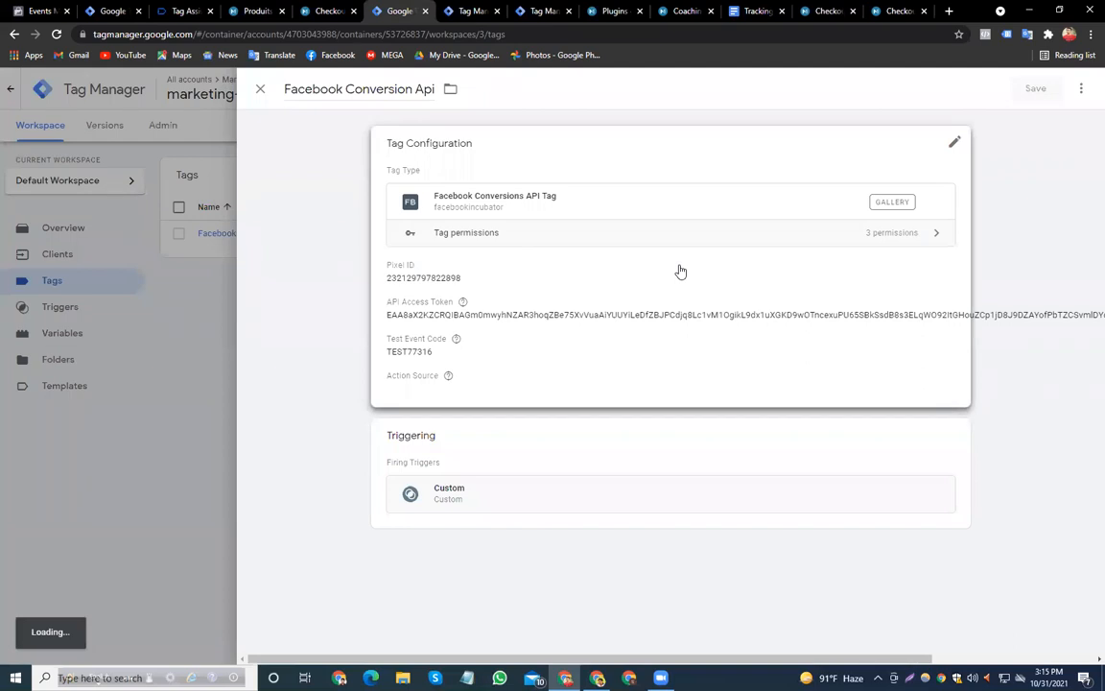
click(605, 286)
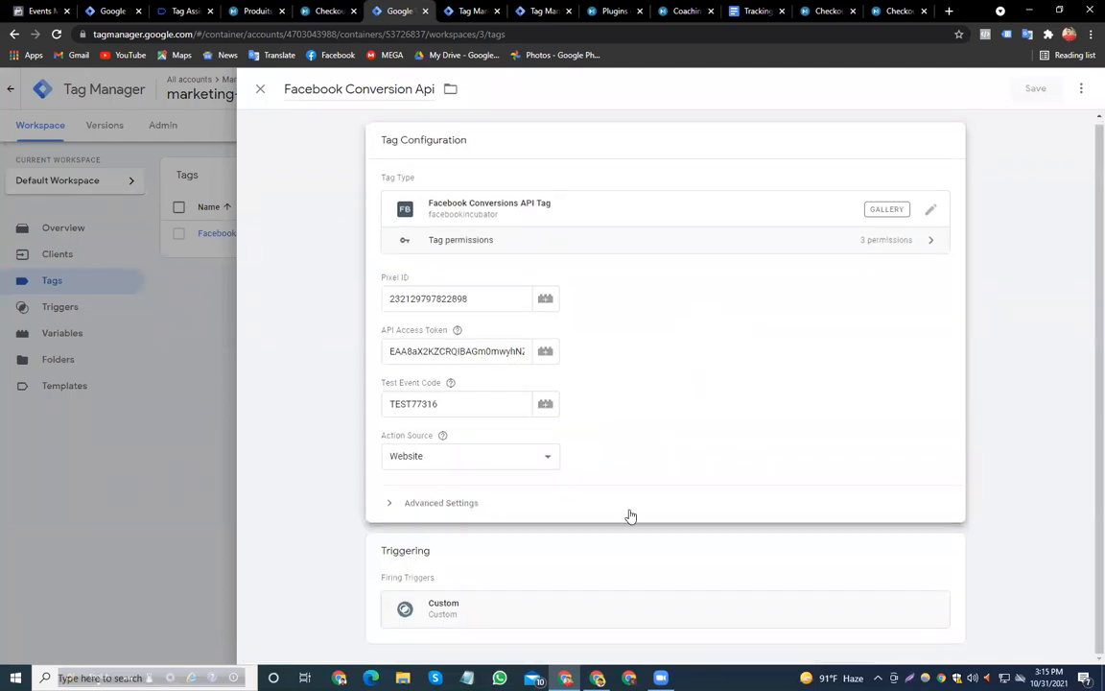
click(574, 607)
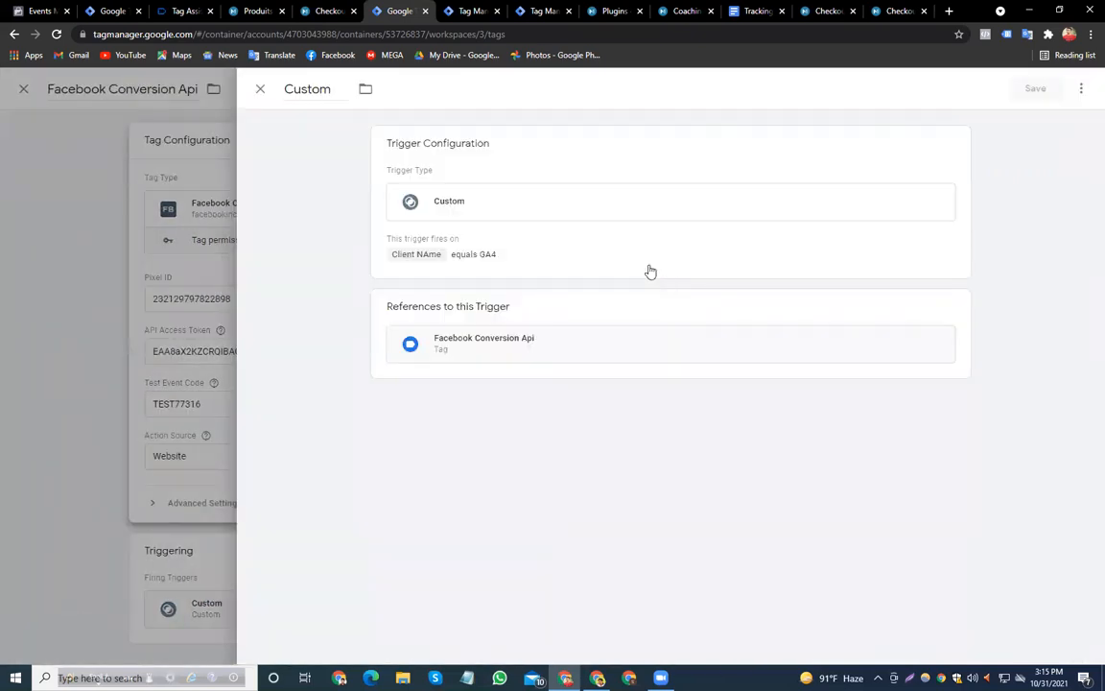
click(260, 90)
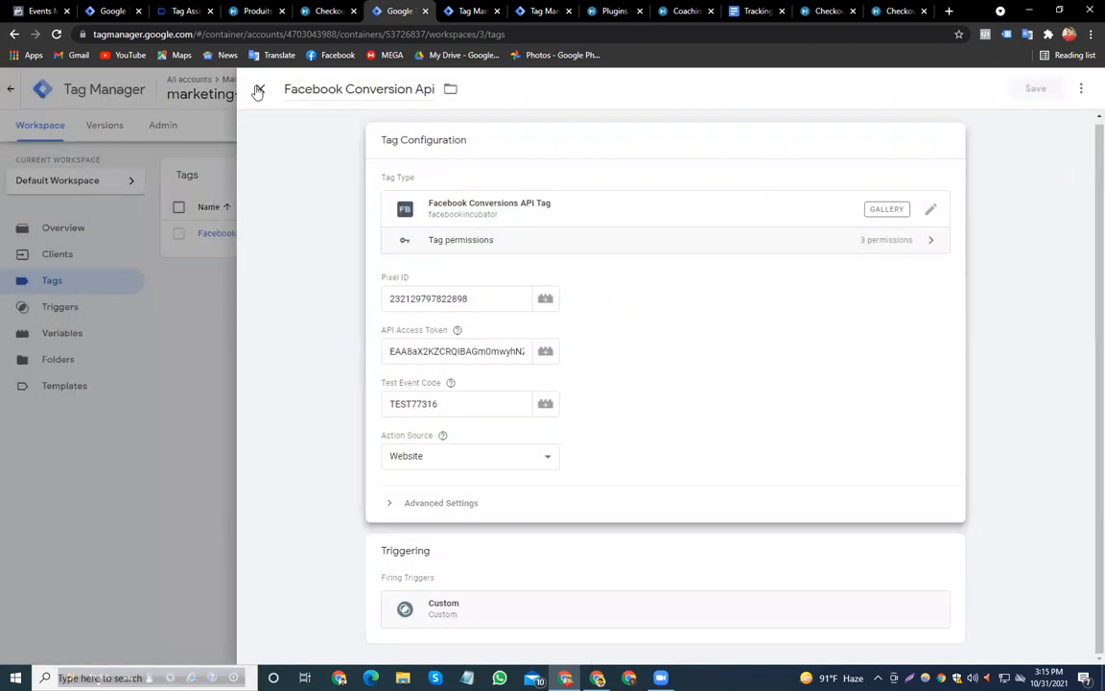
click(259, 90)
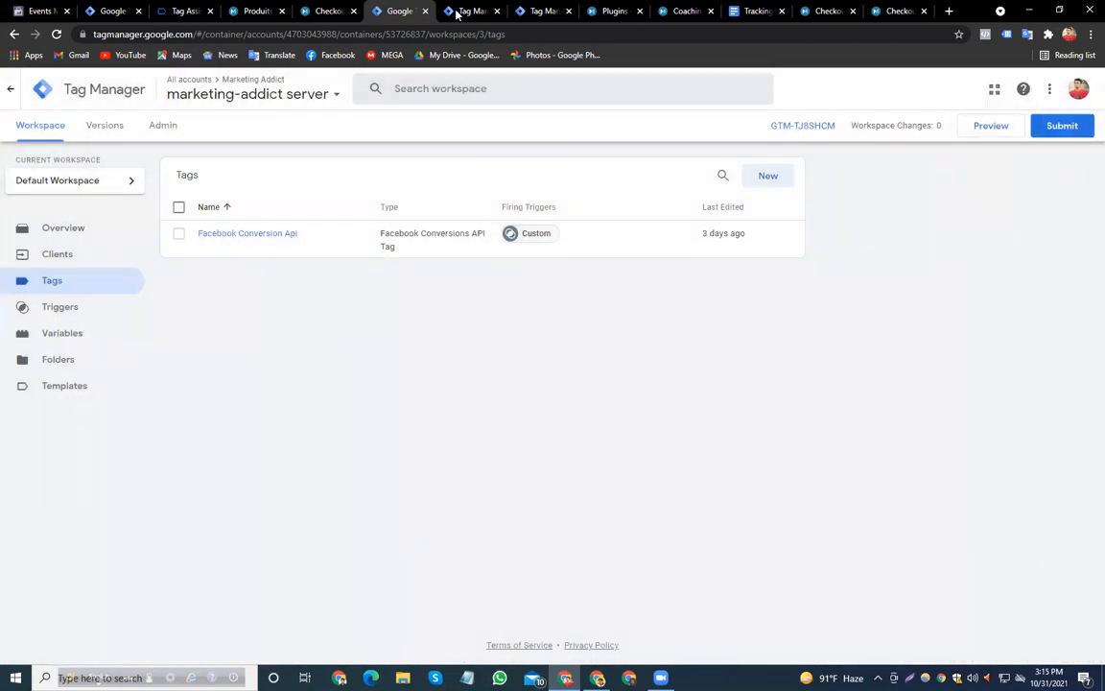
Create a new tag in the marketing-addict.com web container with the type Google Analytics: GA4 Configuration
click(180, 11)
click(111, 11)
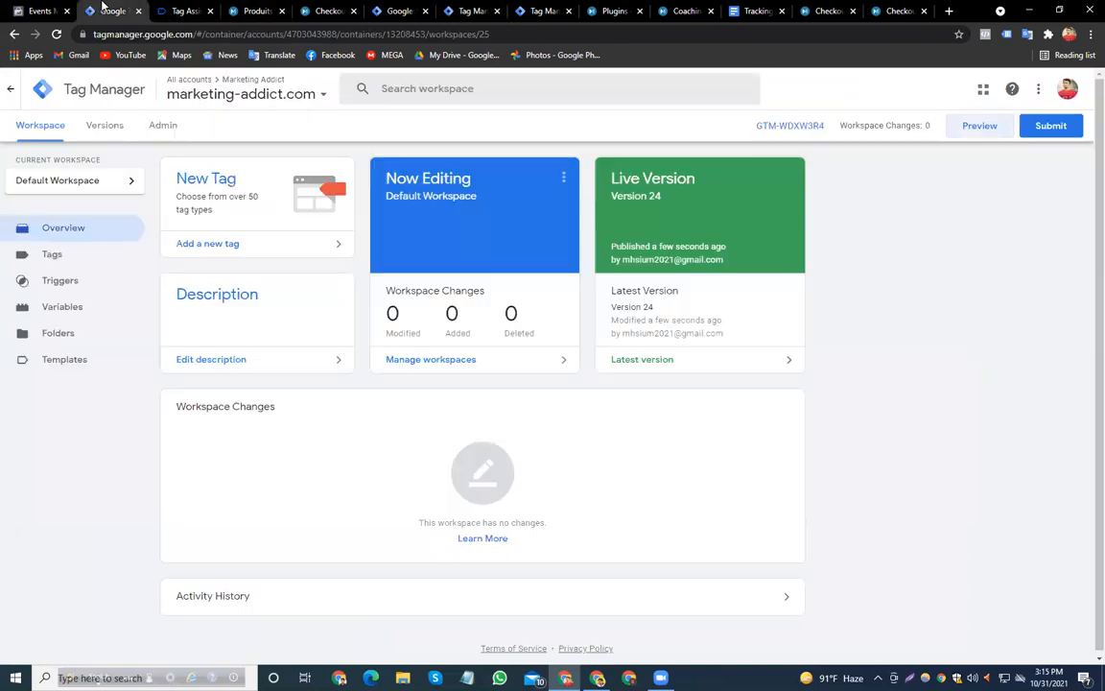
click(207, 181)
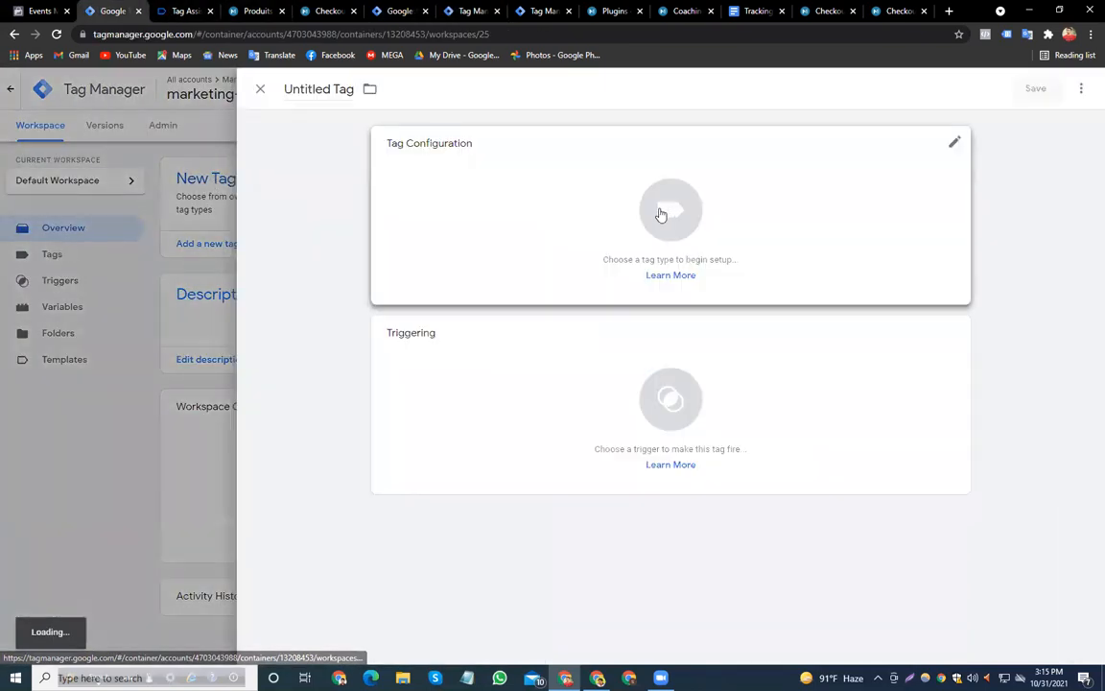
click(670, 213)
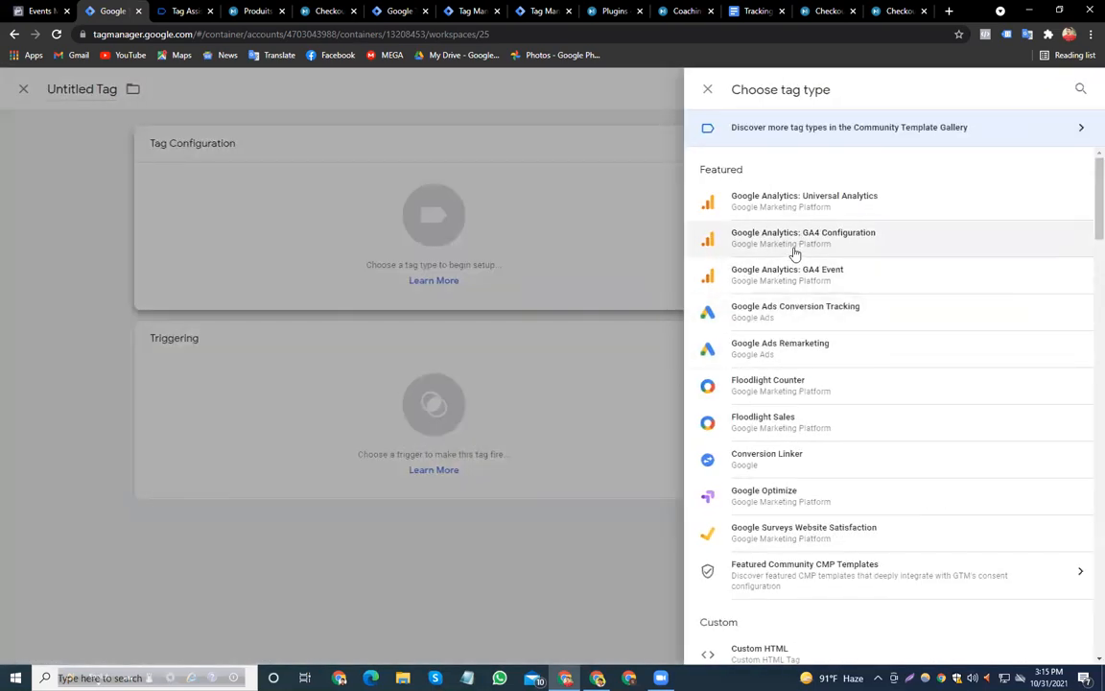
click(796, 245)
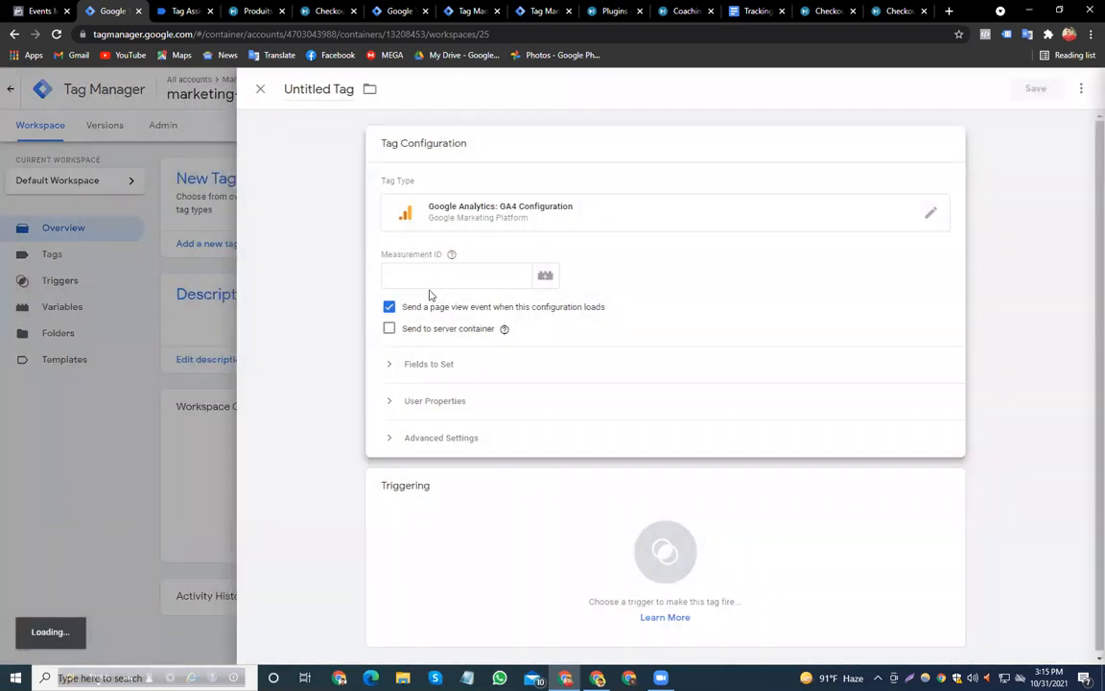
click(465, 274)
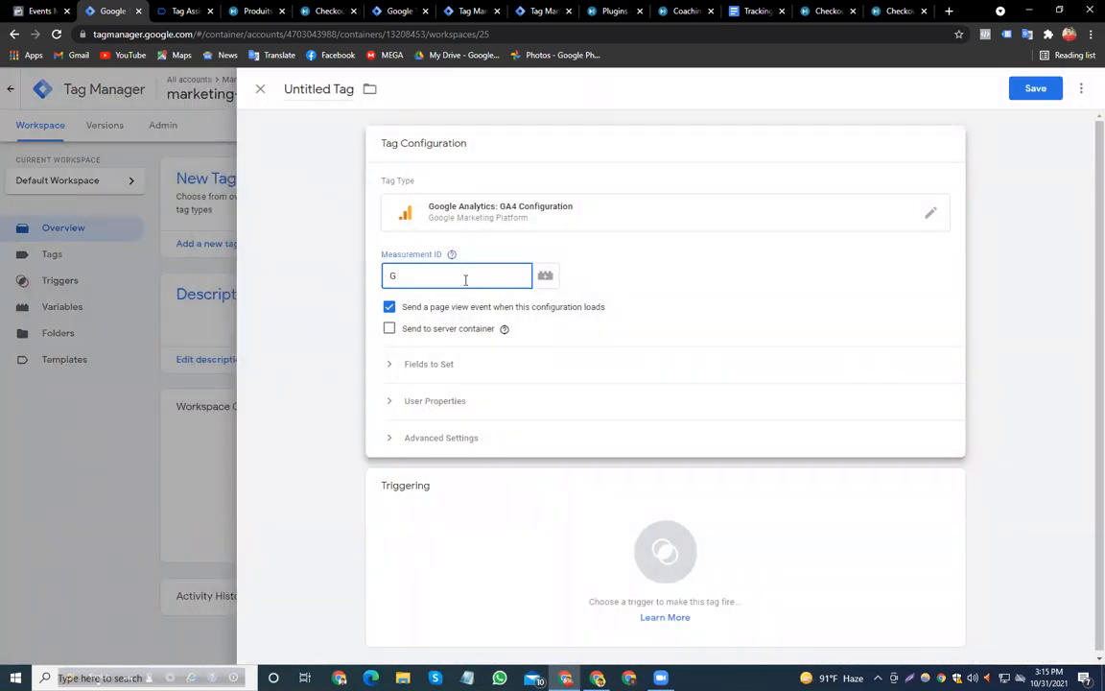
text(G-3423843274987)
click(389, 329)
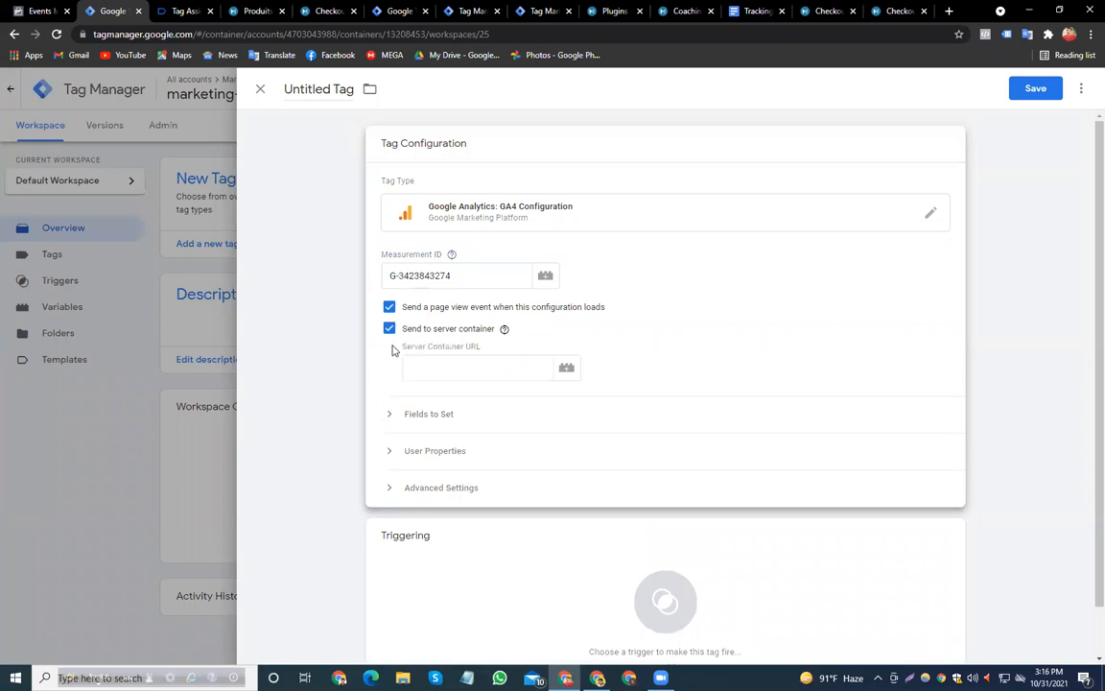
click(445, 367)
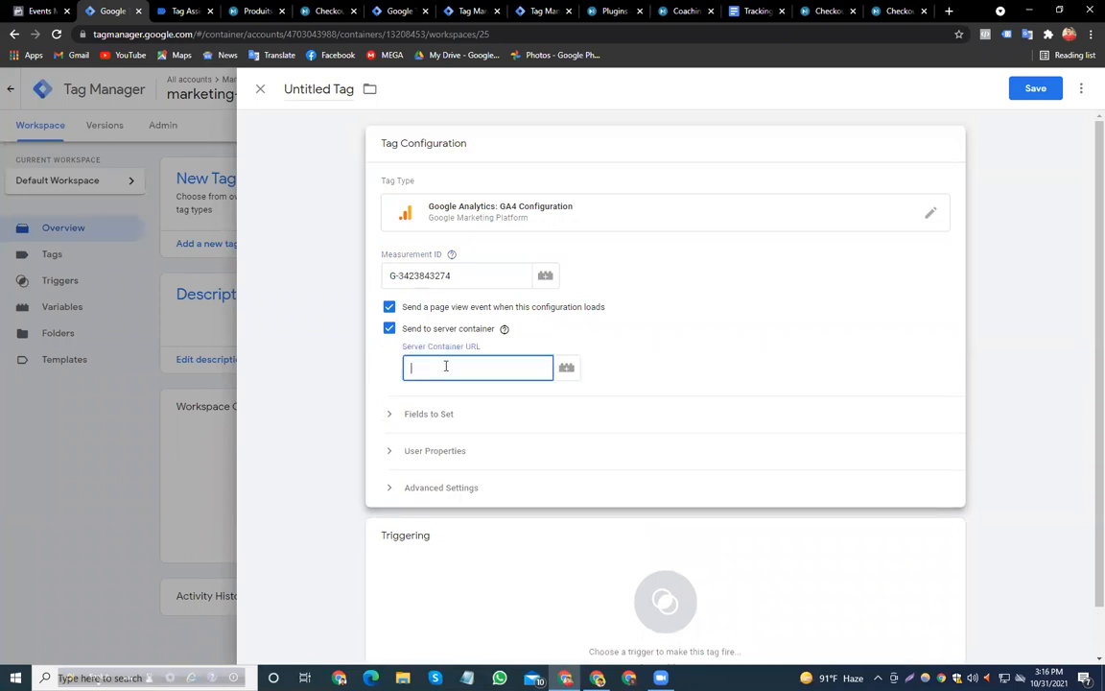
Add a row to the GA4 tag's fields to set with the field name "transport"
click(391, 416)
click(446, 462)
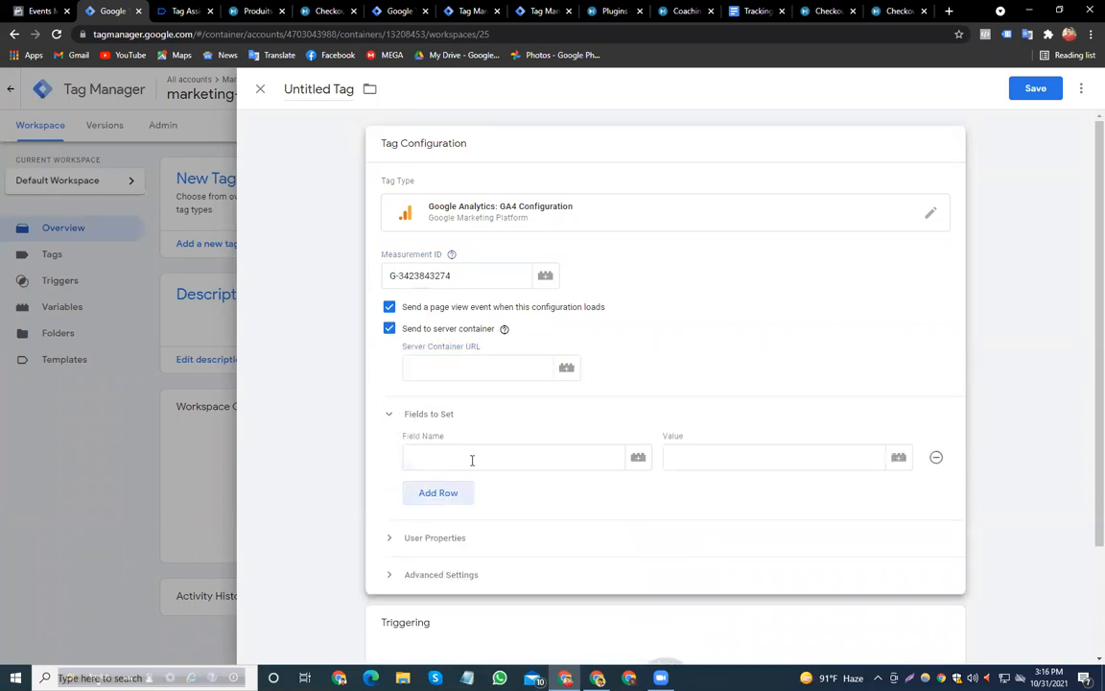
click(483, 456)
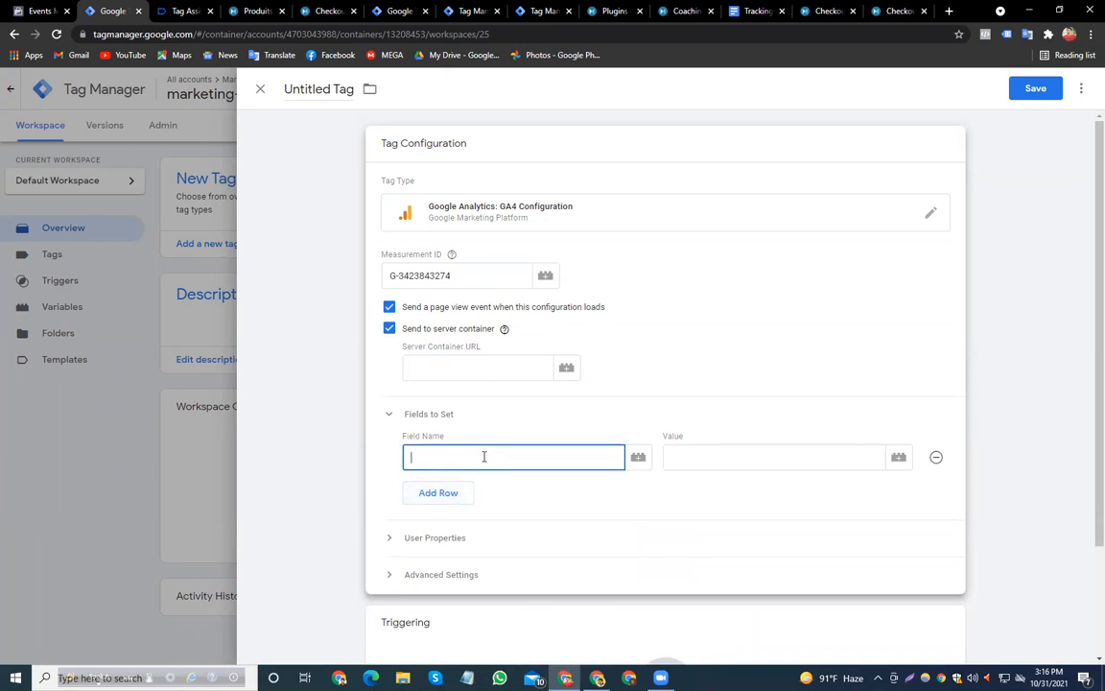
text(transport)
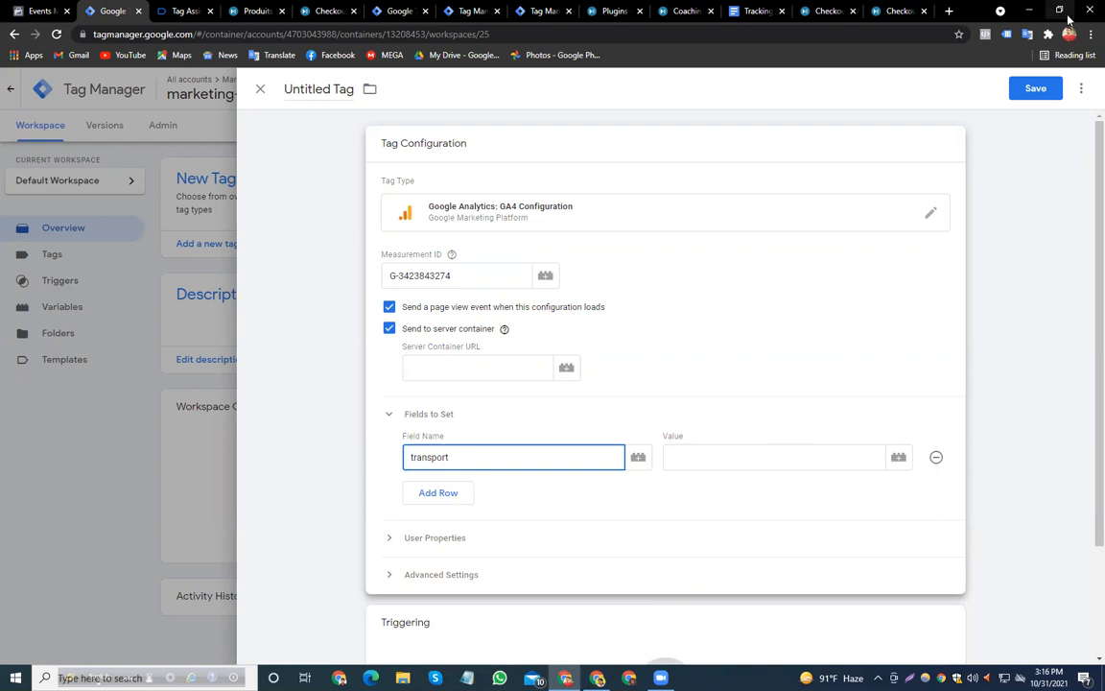
Switch to Stape in the Marketing browser profile and copy the marketing-addict.com container's tagging server URL
click(1069, 33)
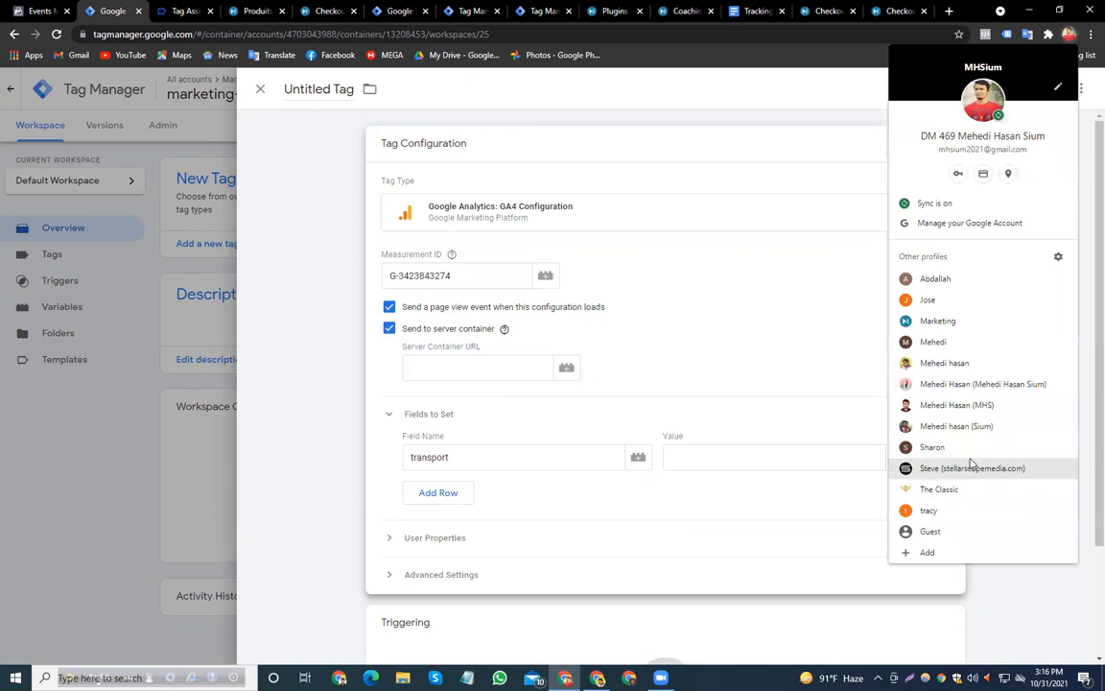
click(962, 329)
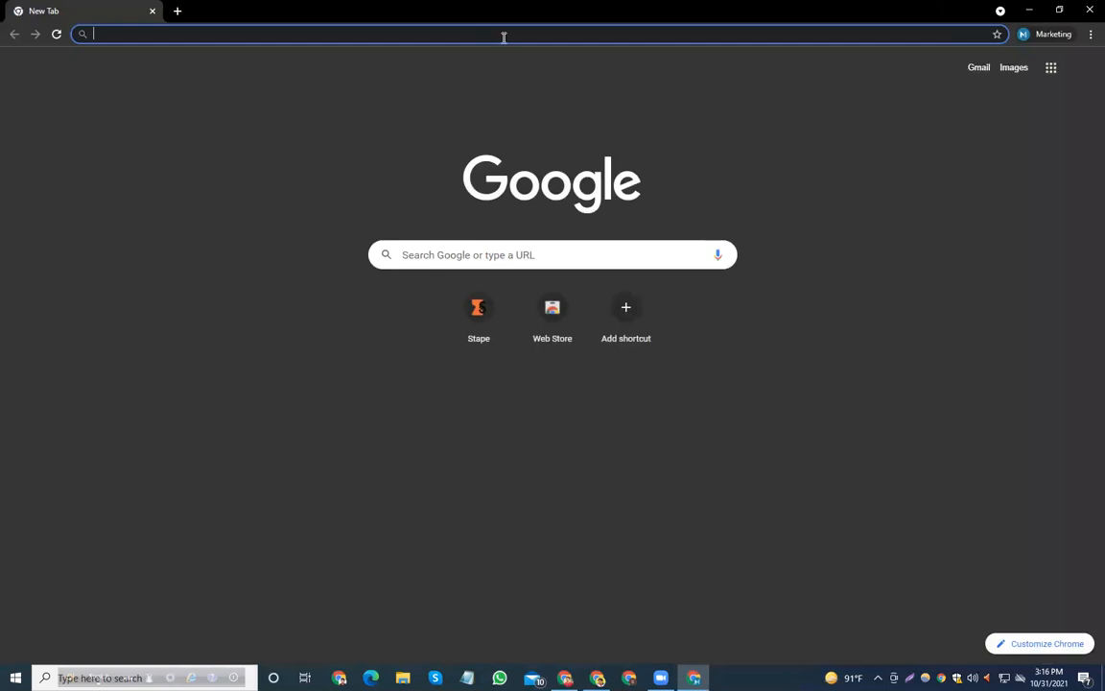
text(st)
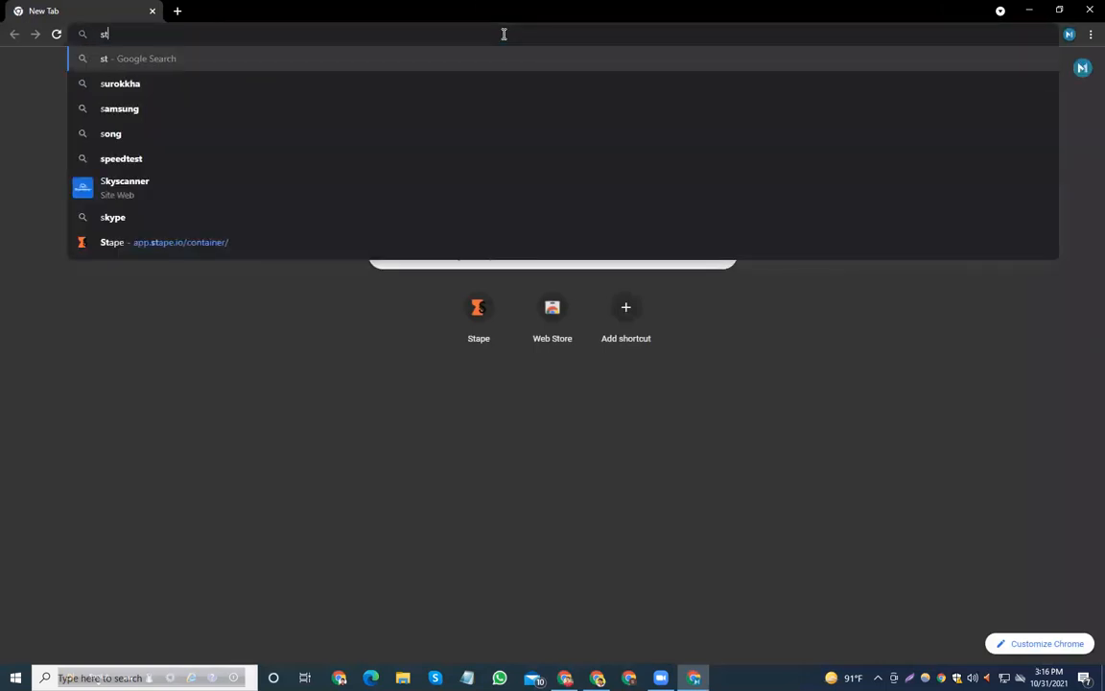
click(332, 255)
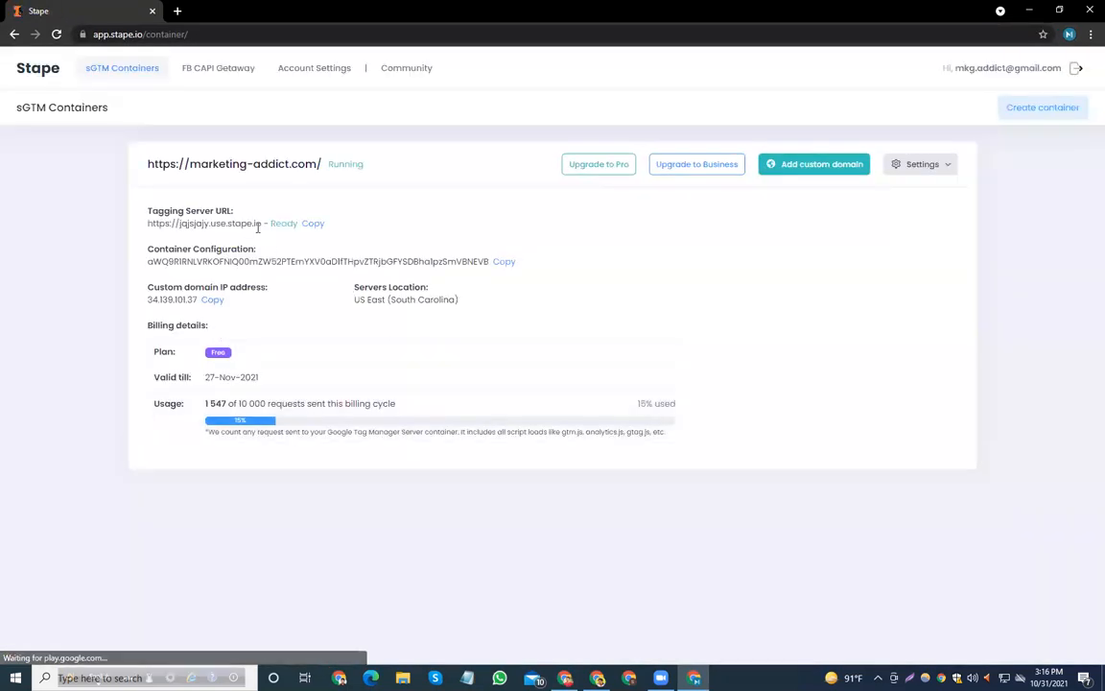
click(314, 224)
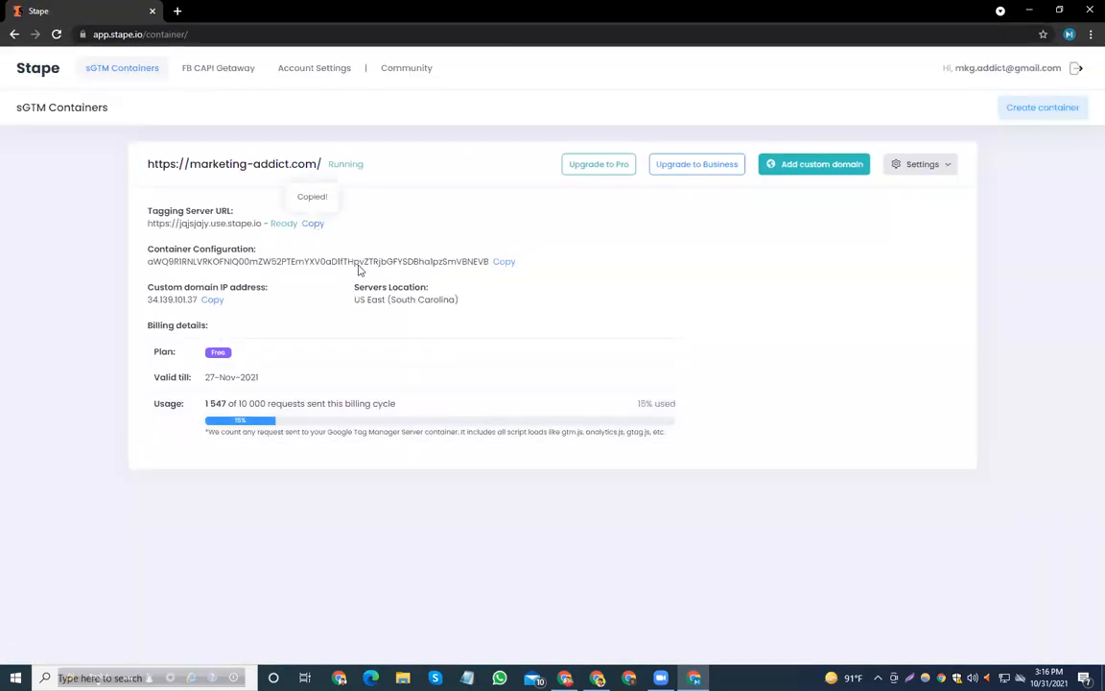
click(1028, 10)
click(516, 363)
right_click(516, 363)
click(543, 464)
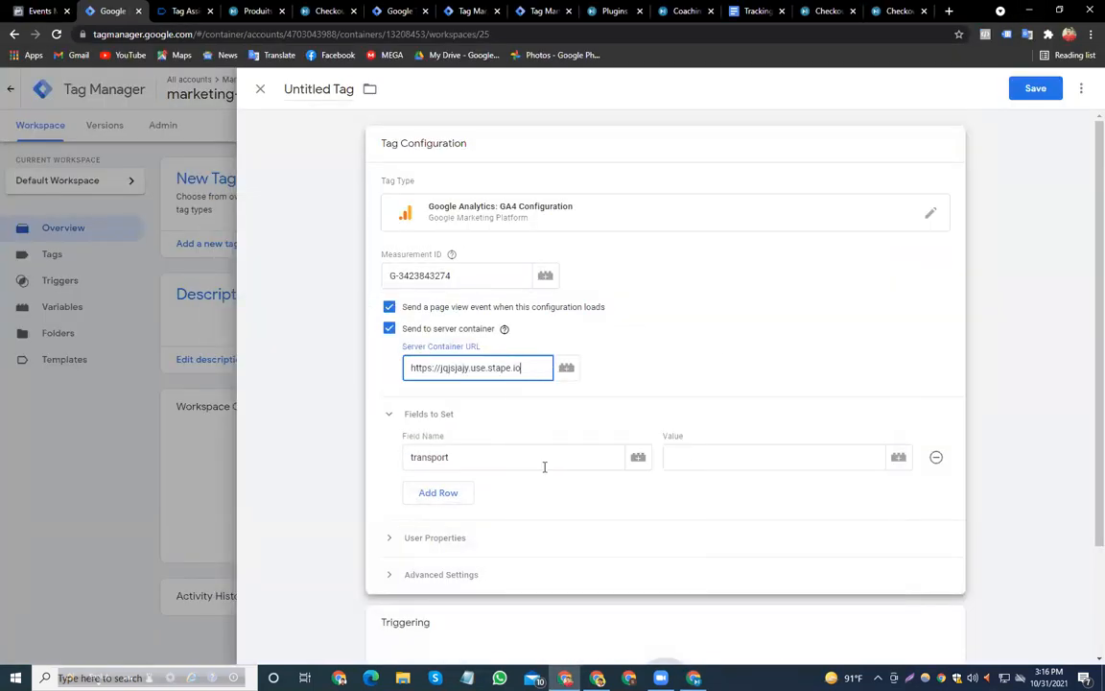
click(726, 456)
right_click(726, 457)
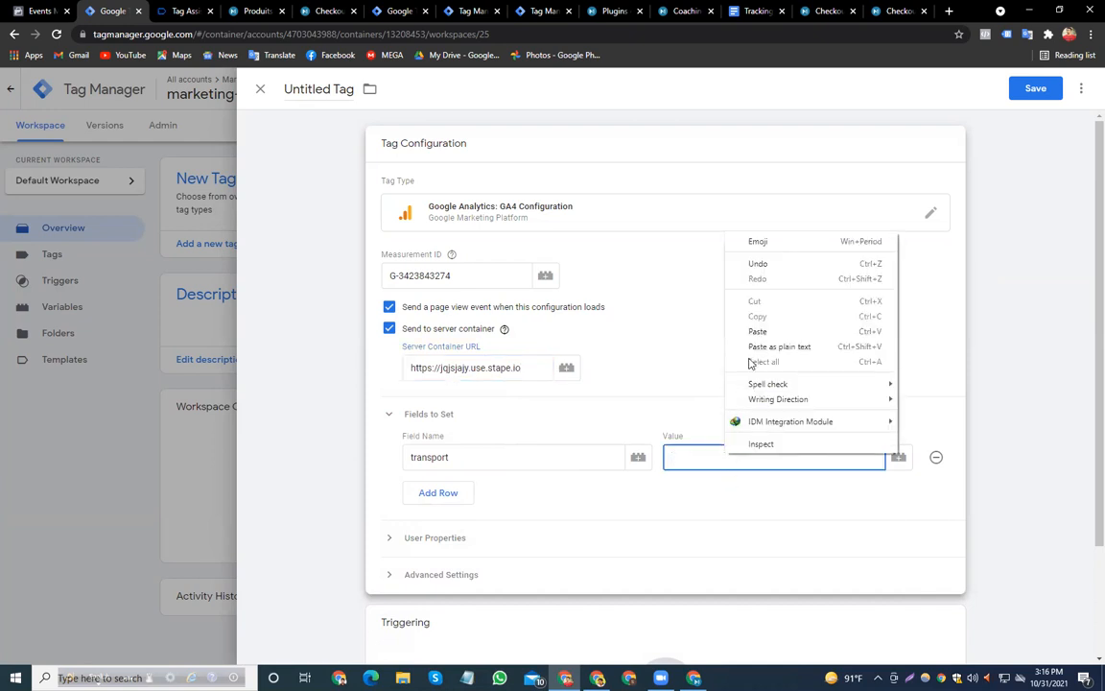
click(769, 333)
click(469, 458)
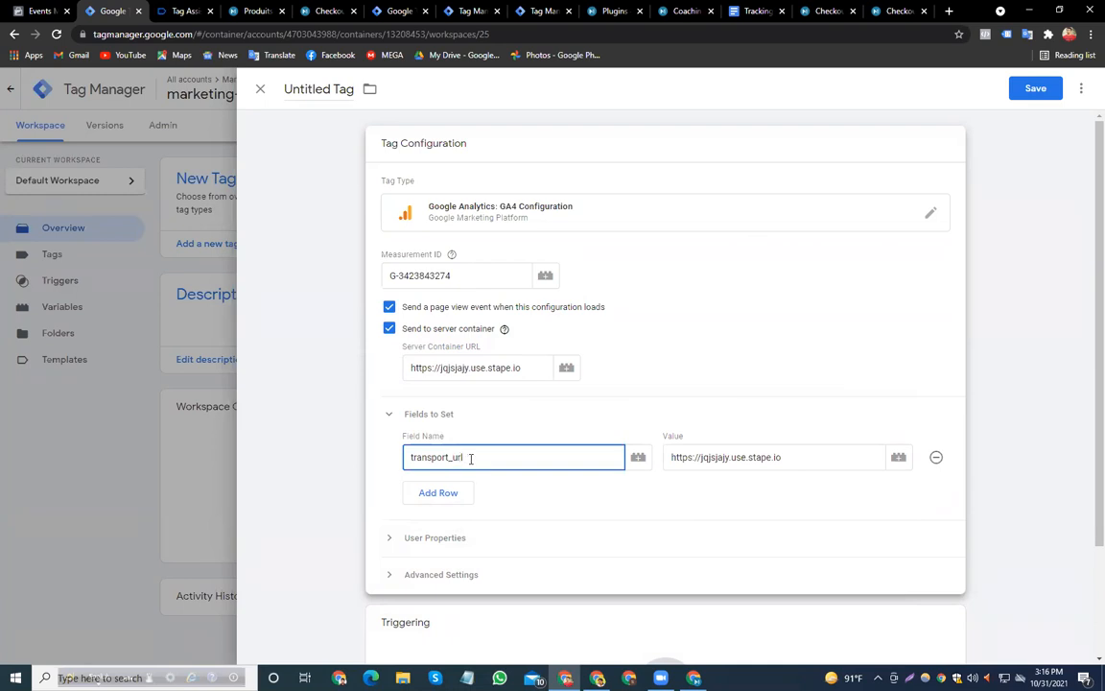
Add an event_id field with the {{Event Id}} variable as its value and assign the All Pages trigger to the GA4 tag
click(454, 492)
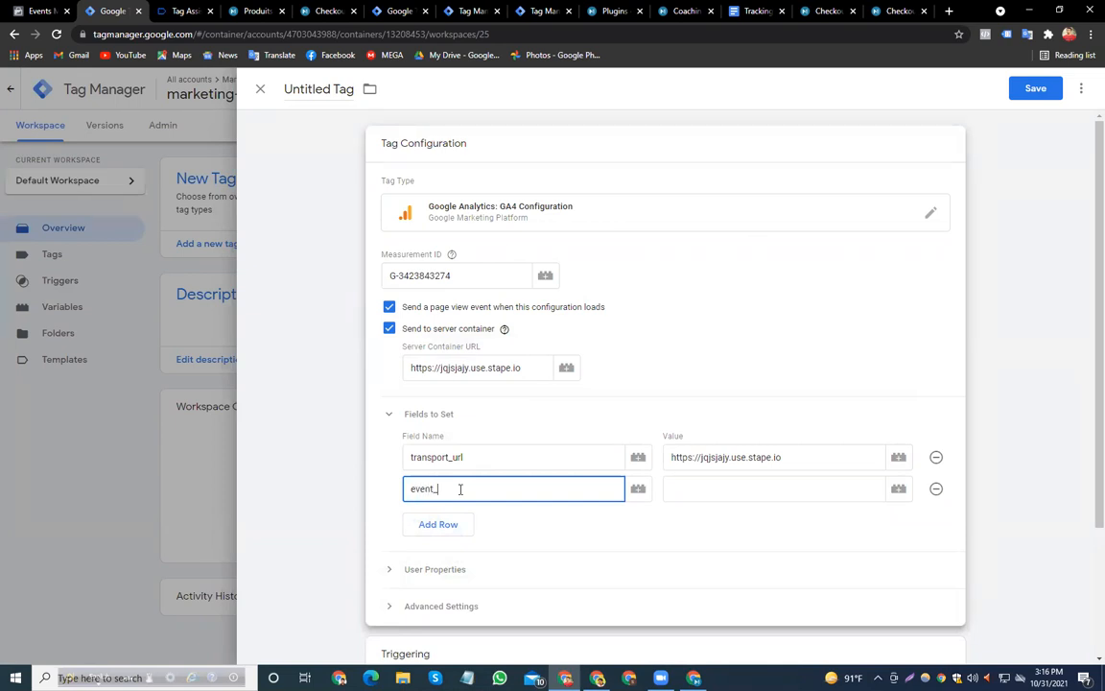
click(722, 493)
click(897, 489)
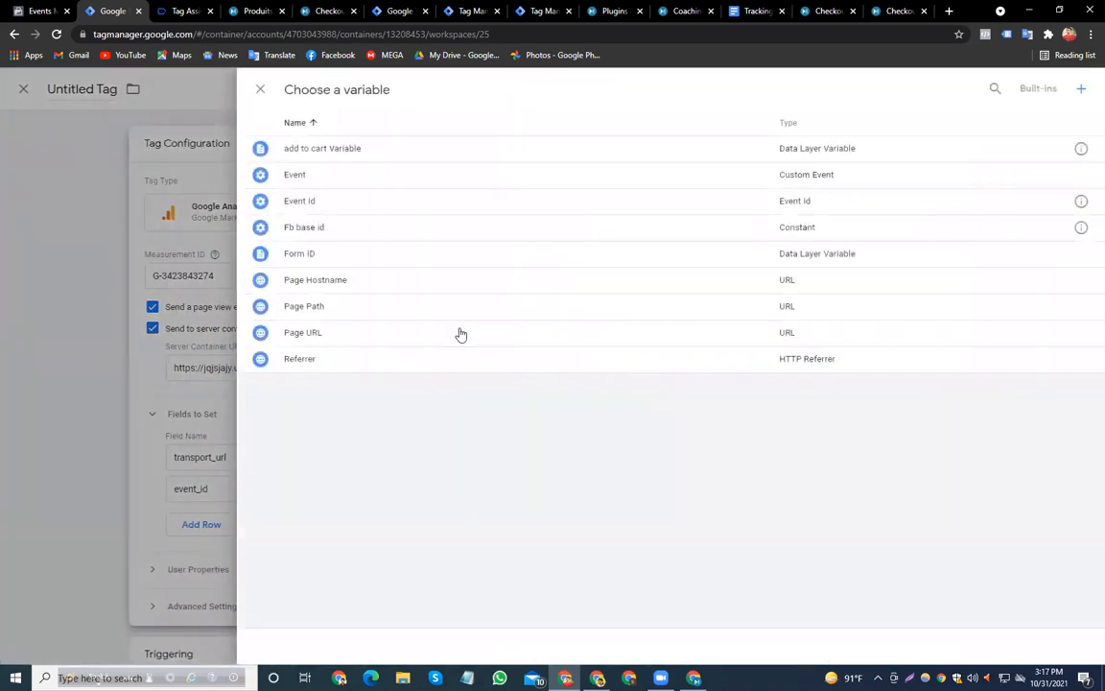
click(384, 200)
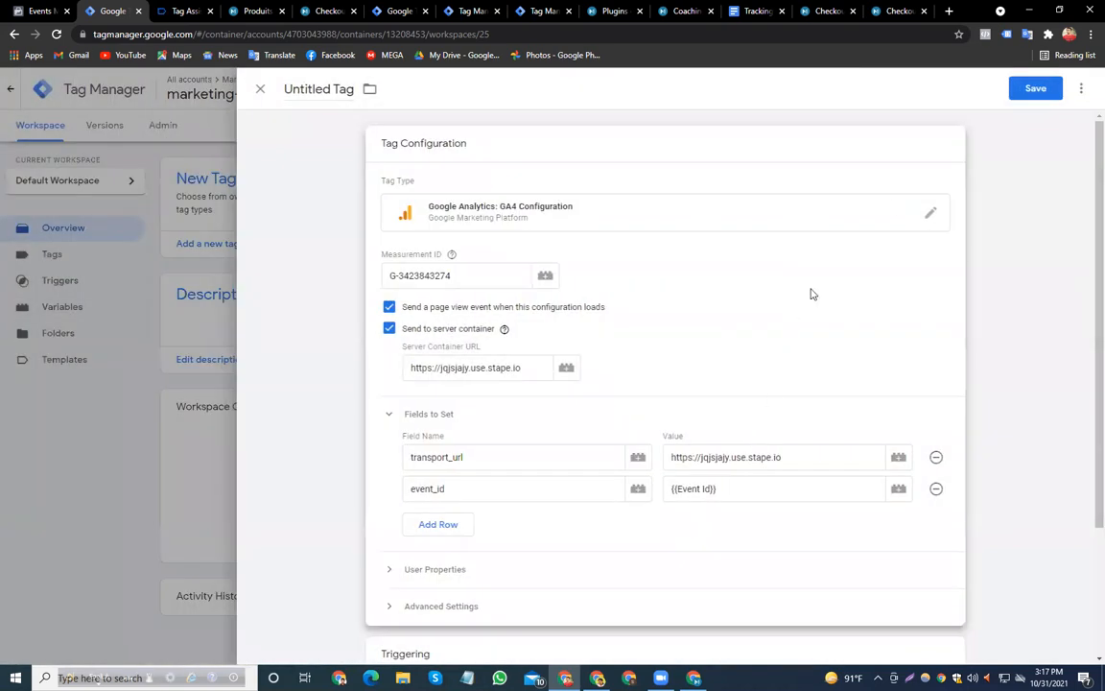
click(614, 566)
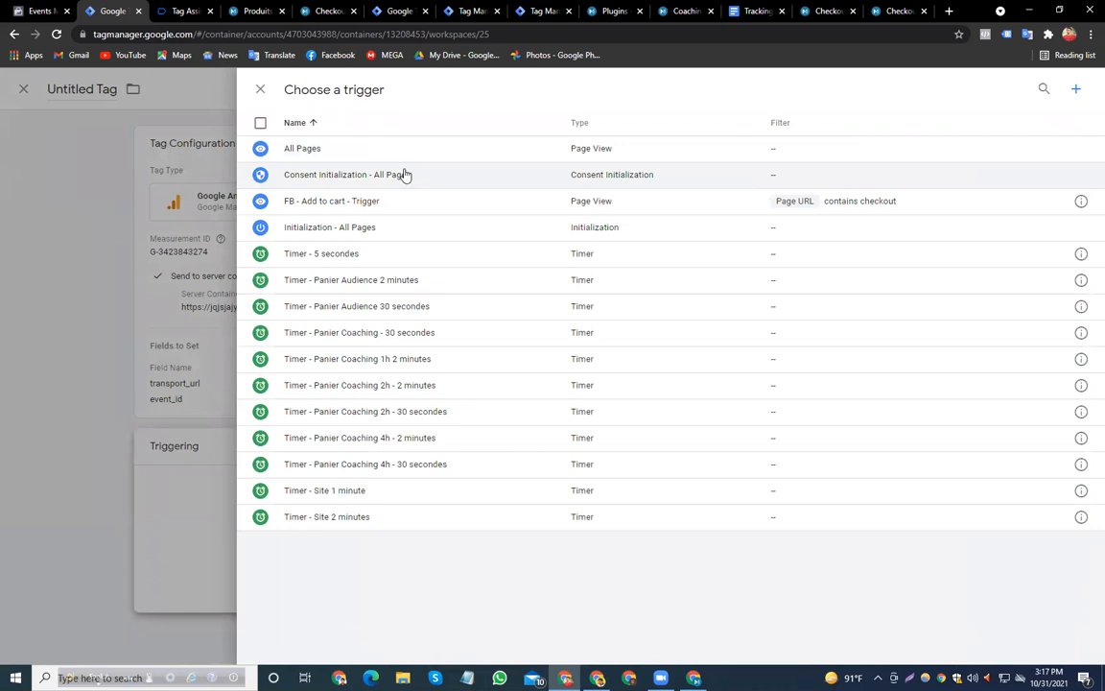
click(404, 153)
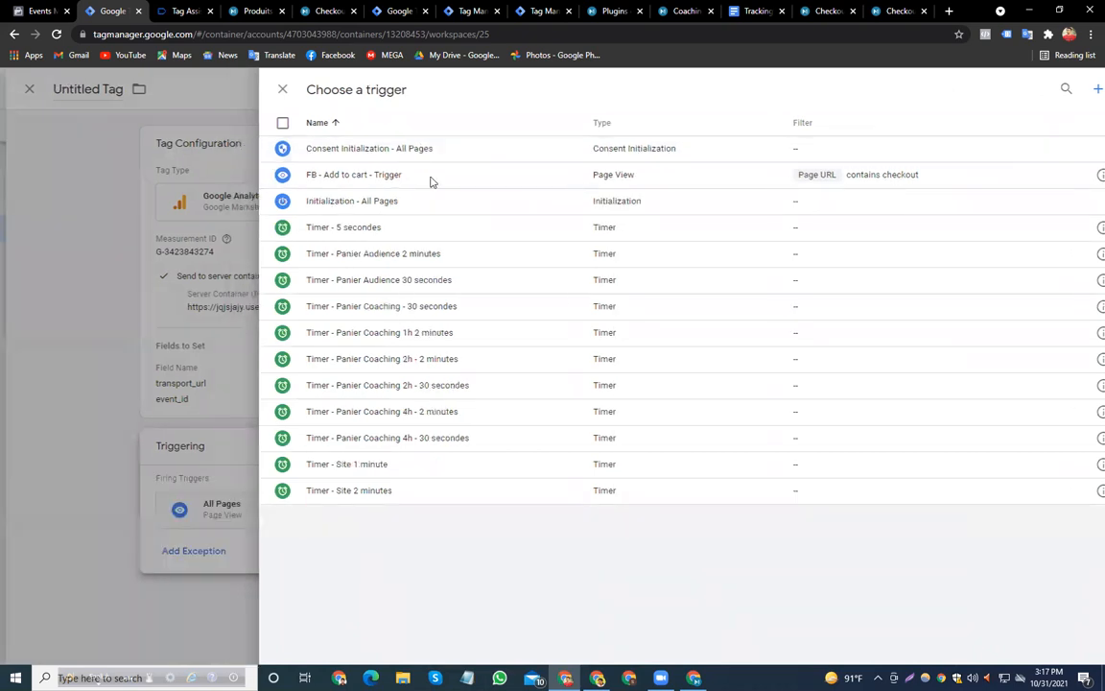
click(1035, 88)
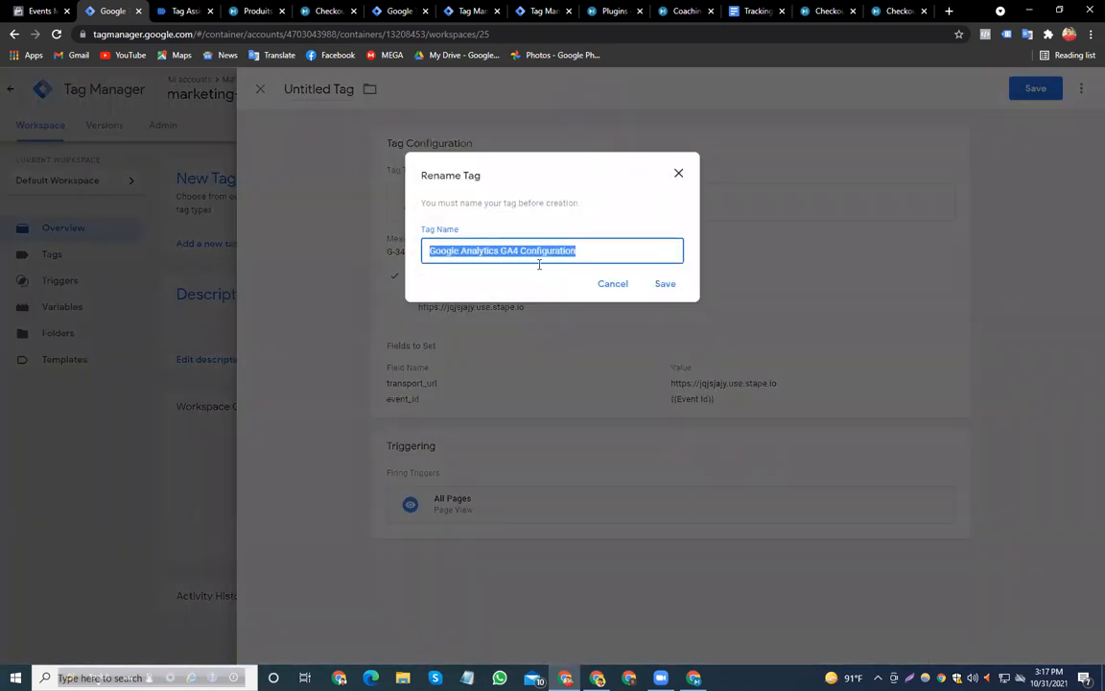
text(ga4)
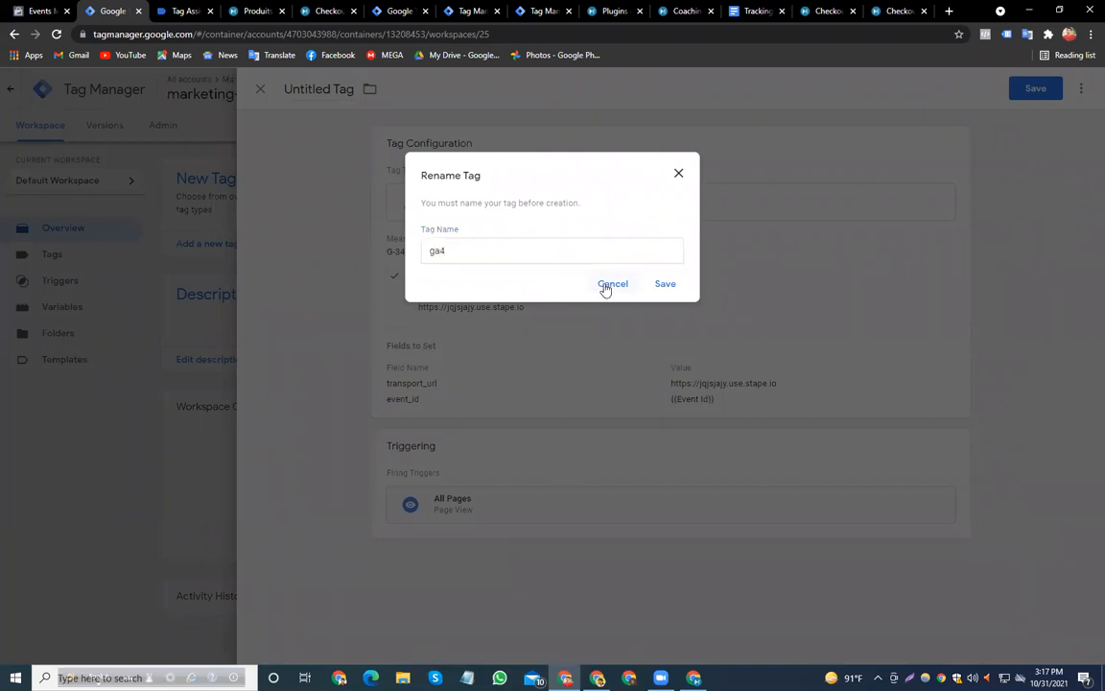
click(605, 285)
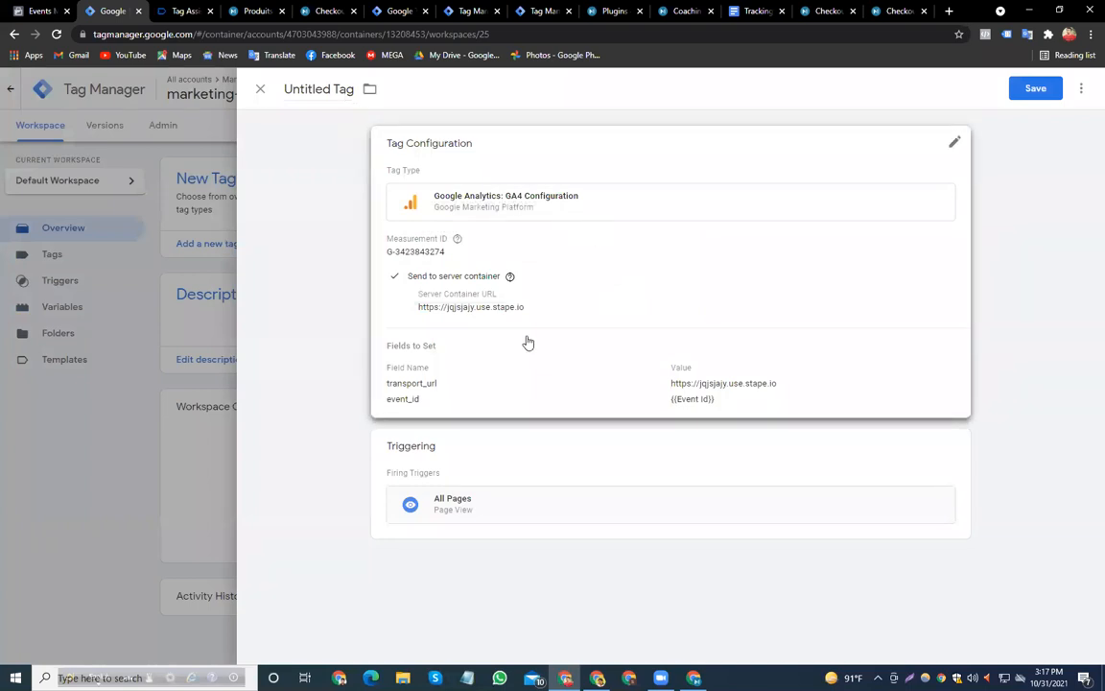
Name the tag "GA4 - Config - All Pages" and save it
click(315, 87)
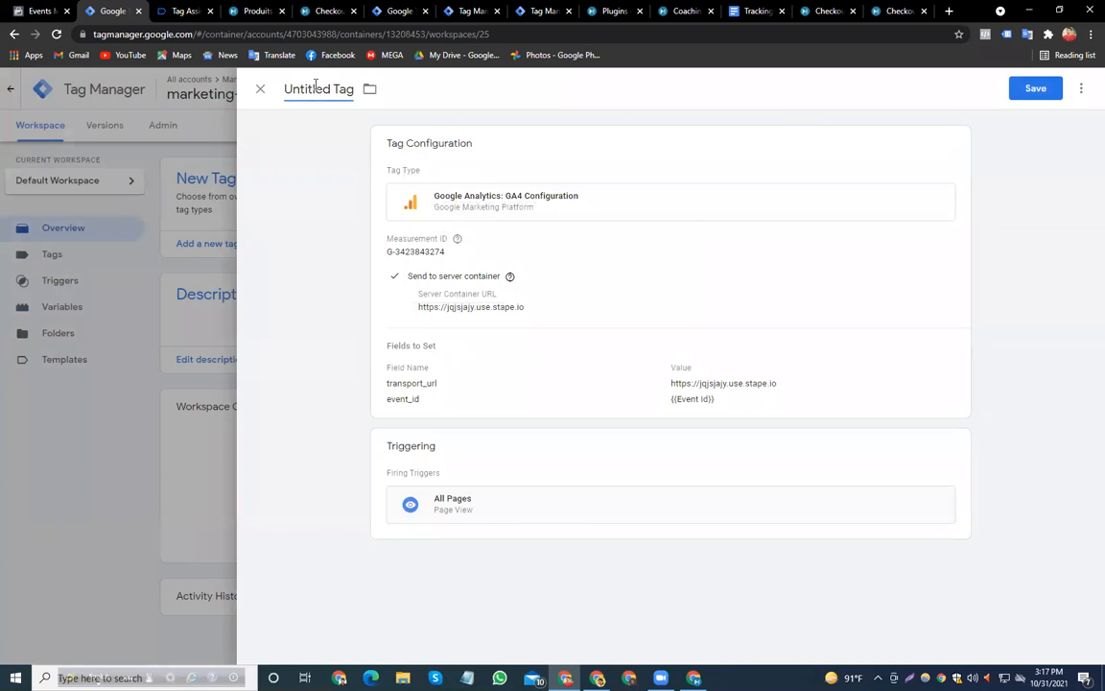
triple_click(315, 87)
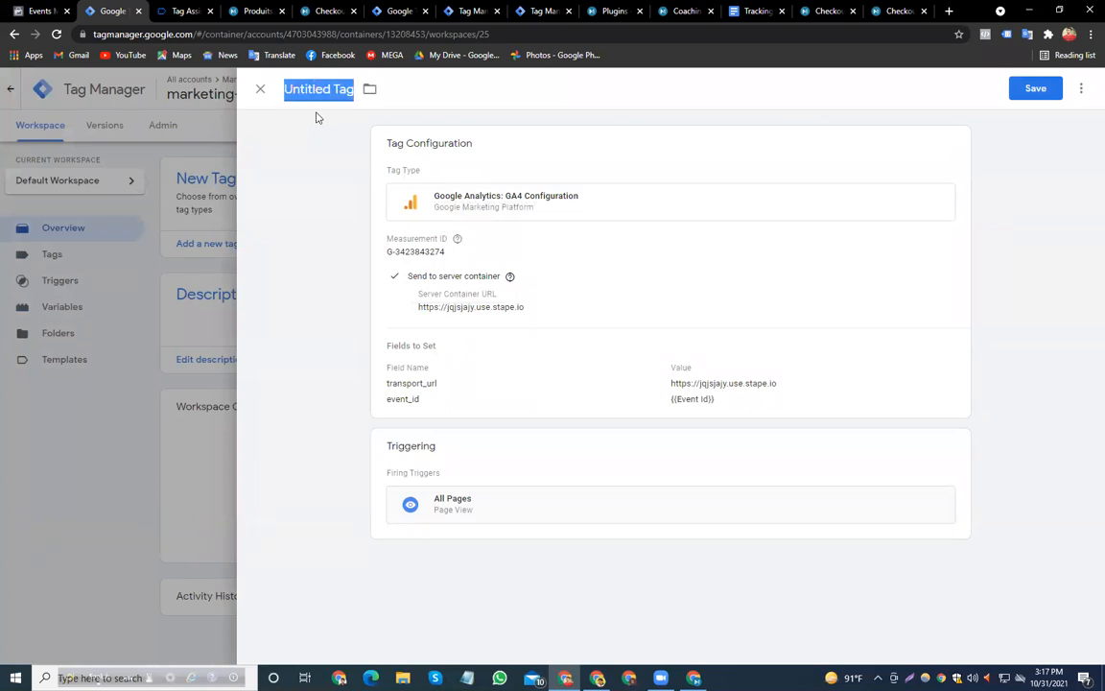
text(GA4 - CO)
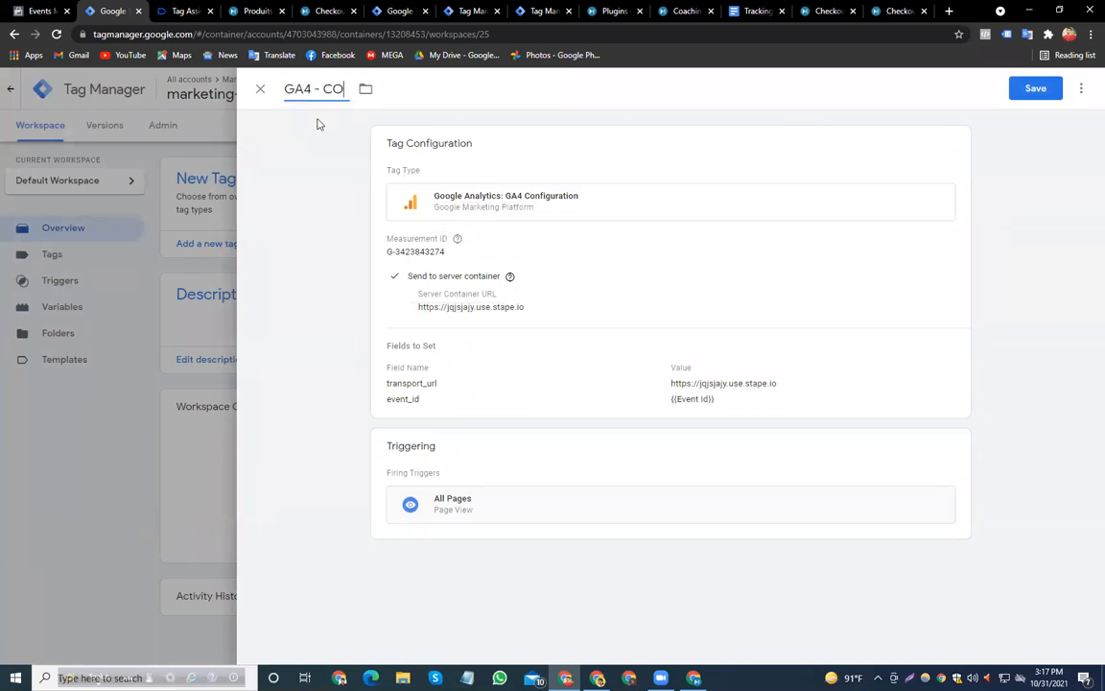
text(nfig - All Pages)
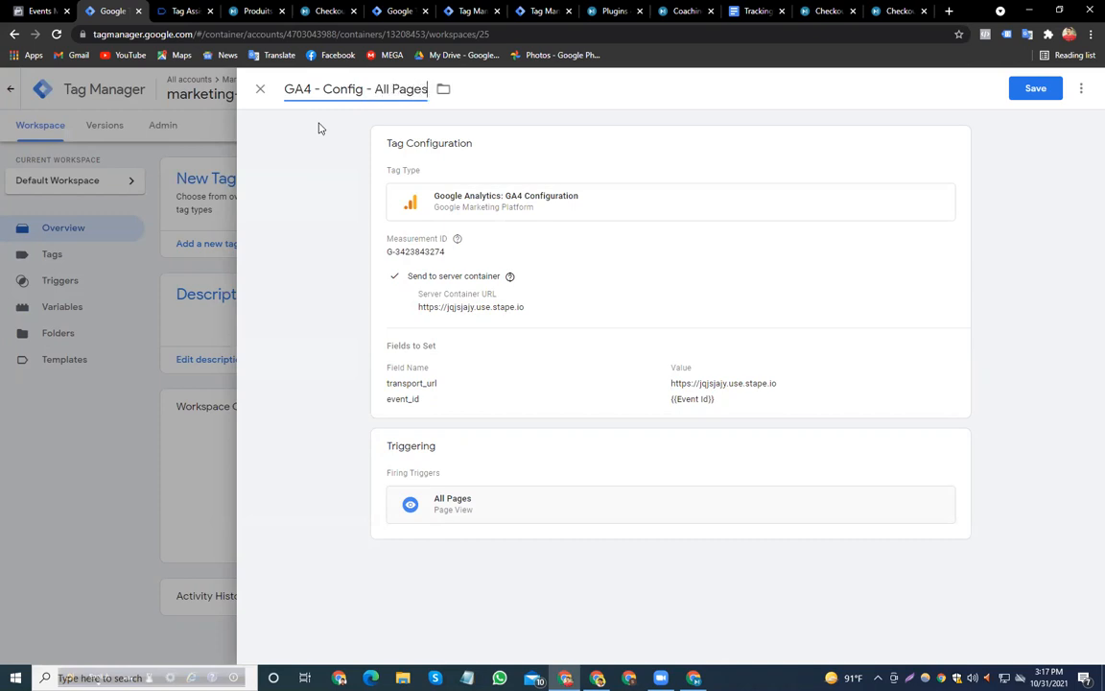
click(1033, 89)
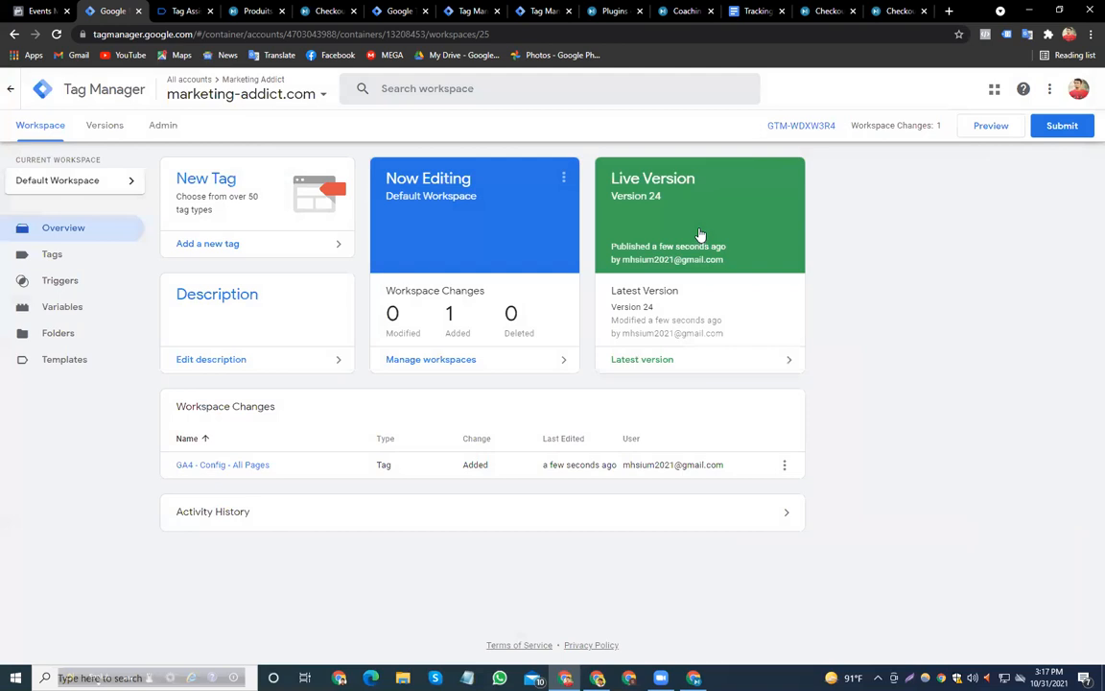
Set the Event ID of the FB - Pageview - All Pages tag to the {{Event Id}} variable and save the tag
click(52, 256)
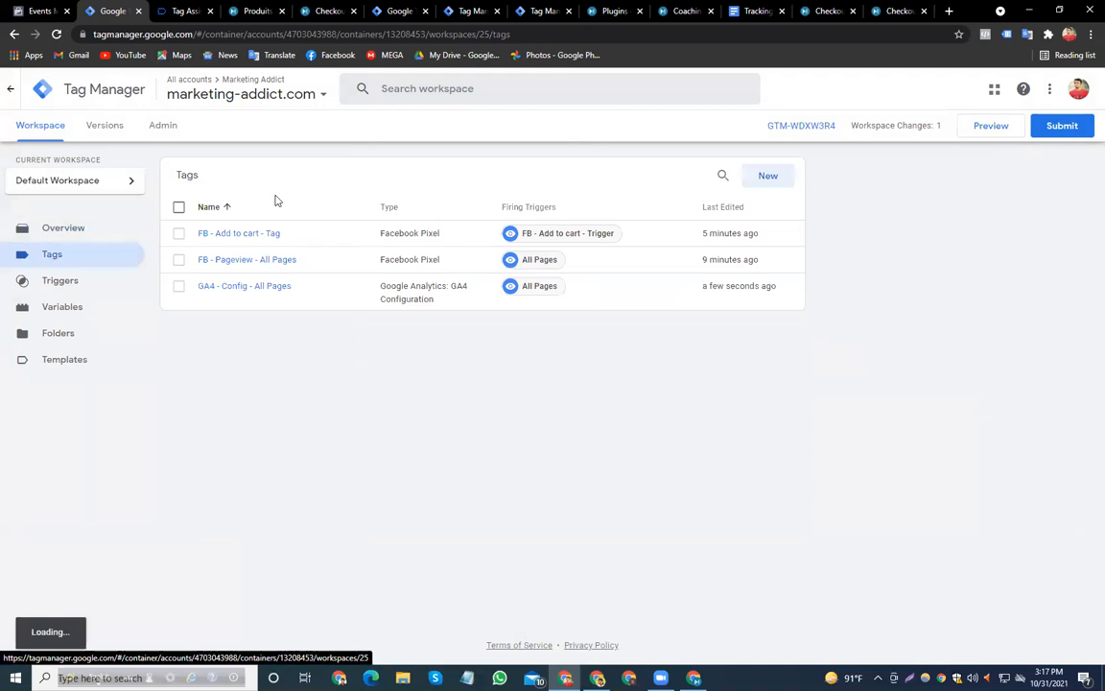
click(269, 269)
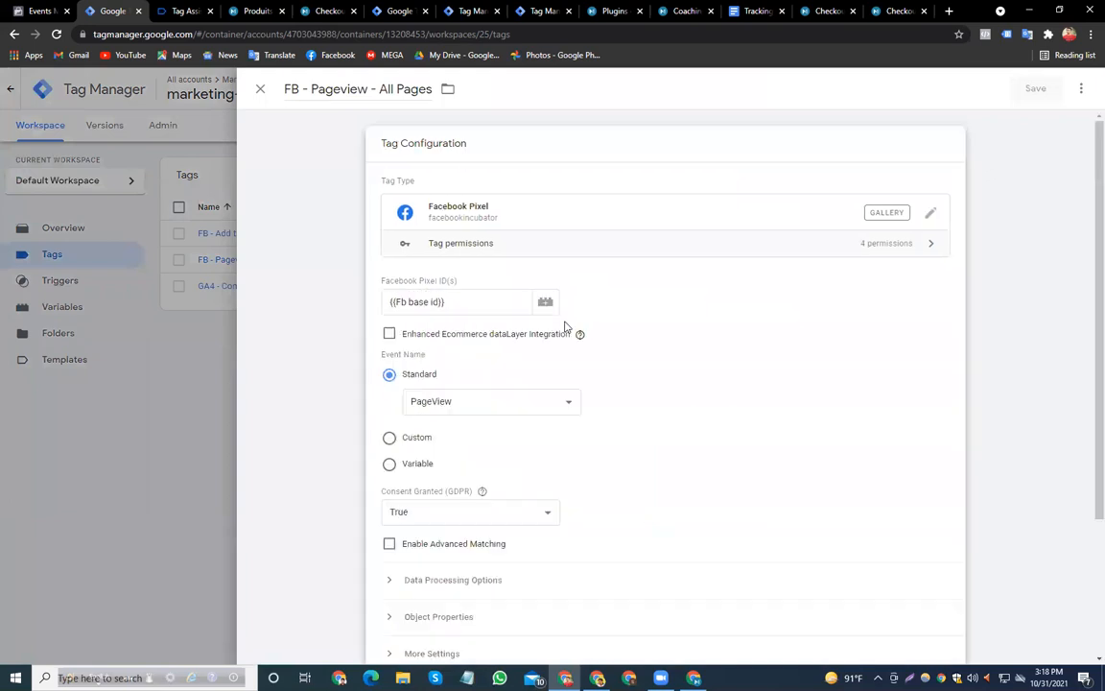
scroll(671, 320, down, 2)
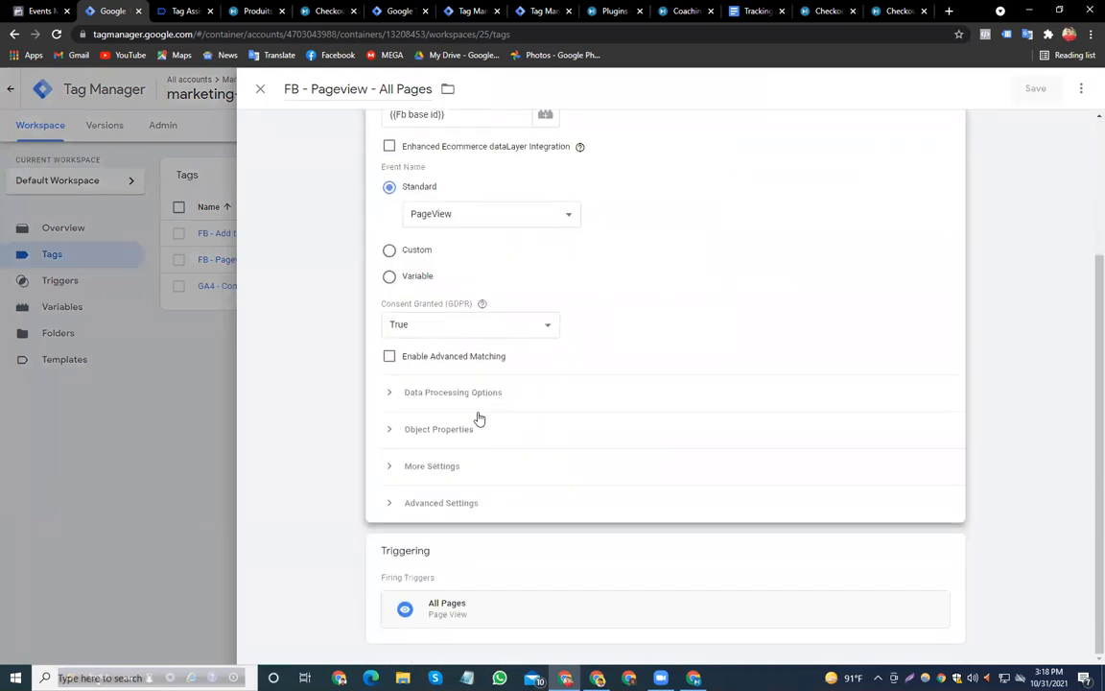
click(391, 468)
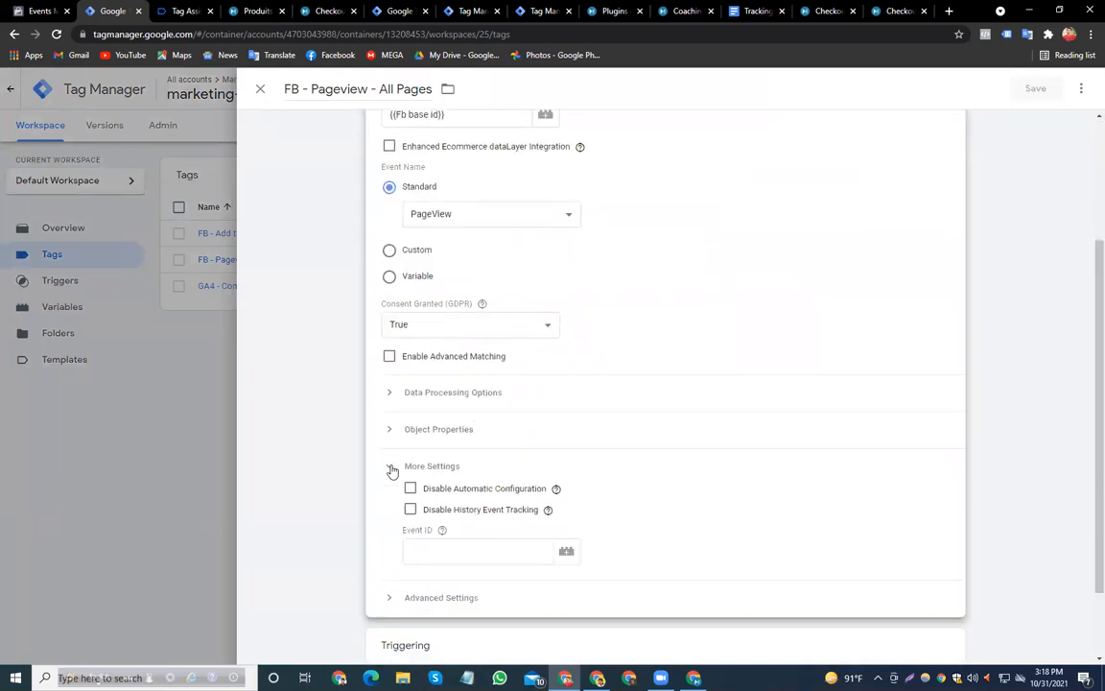
click(566, 554)
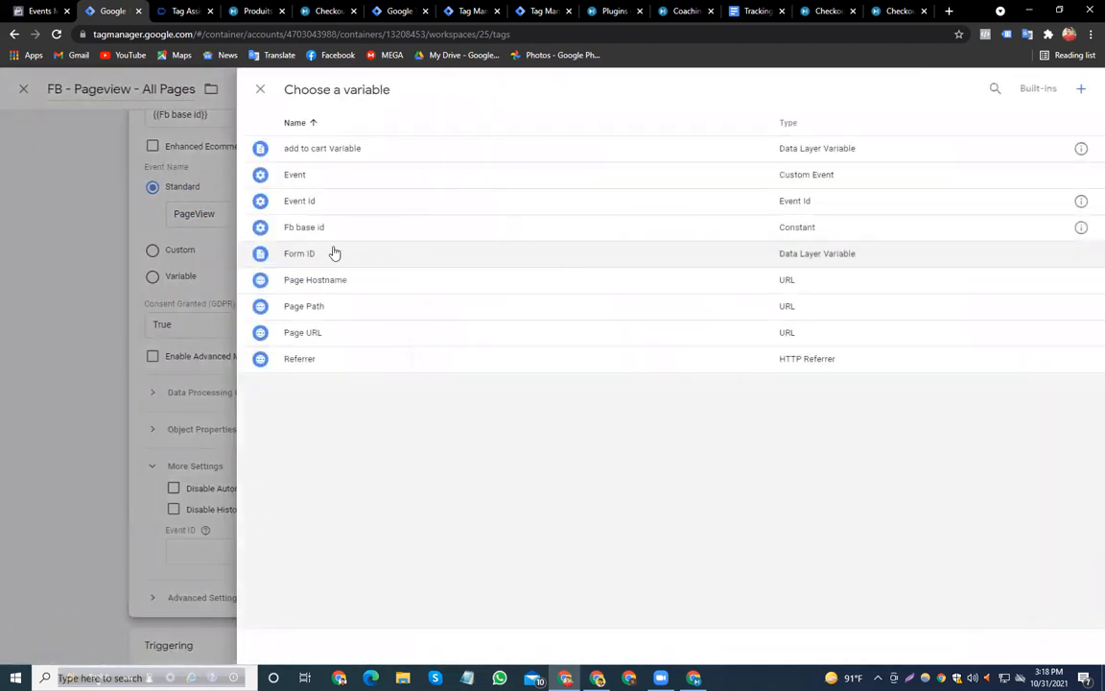
click(308, 202)
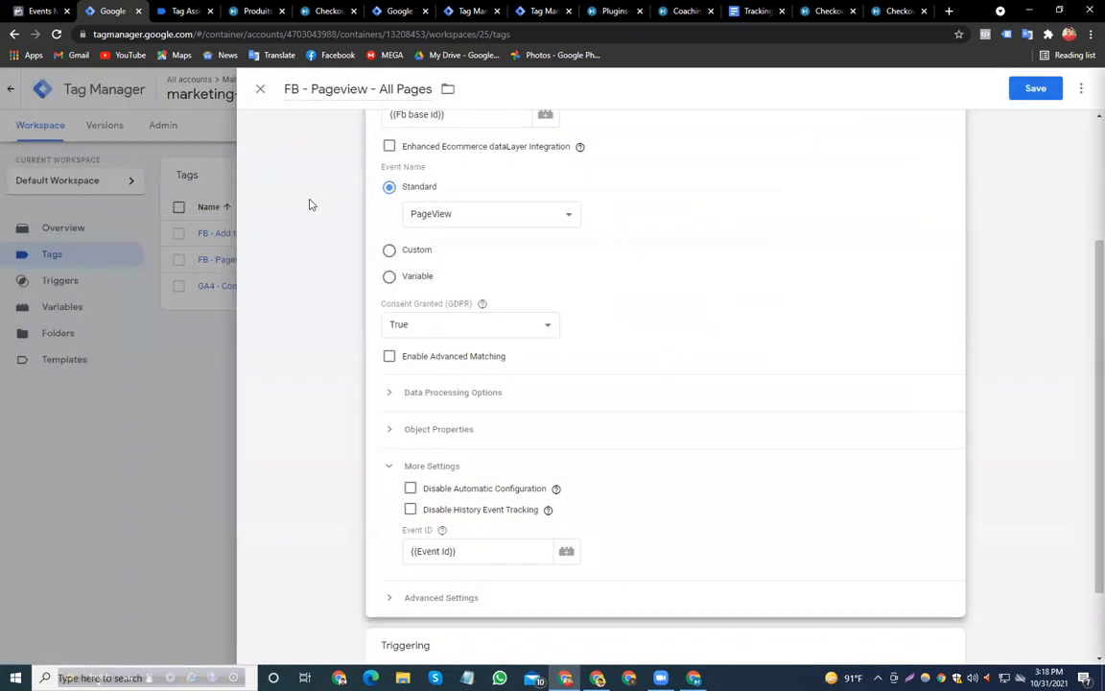
click(1034, 89)
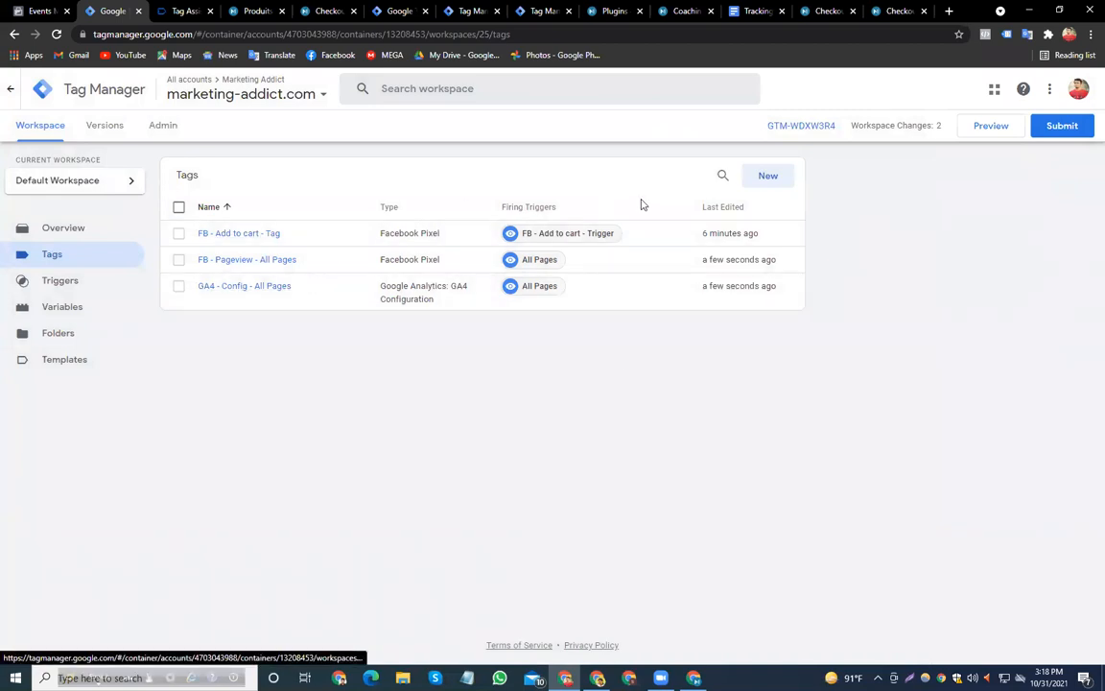
Create a new tag with the type Google Analytics: GA4 Event
click(772, 180)
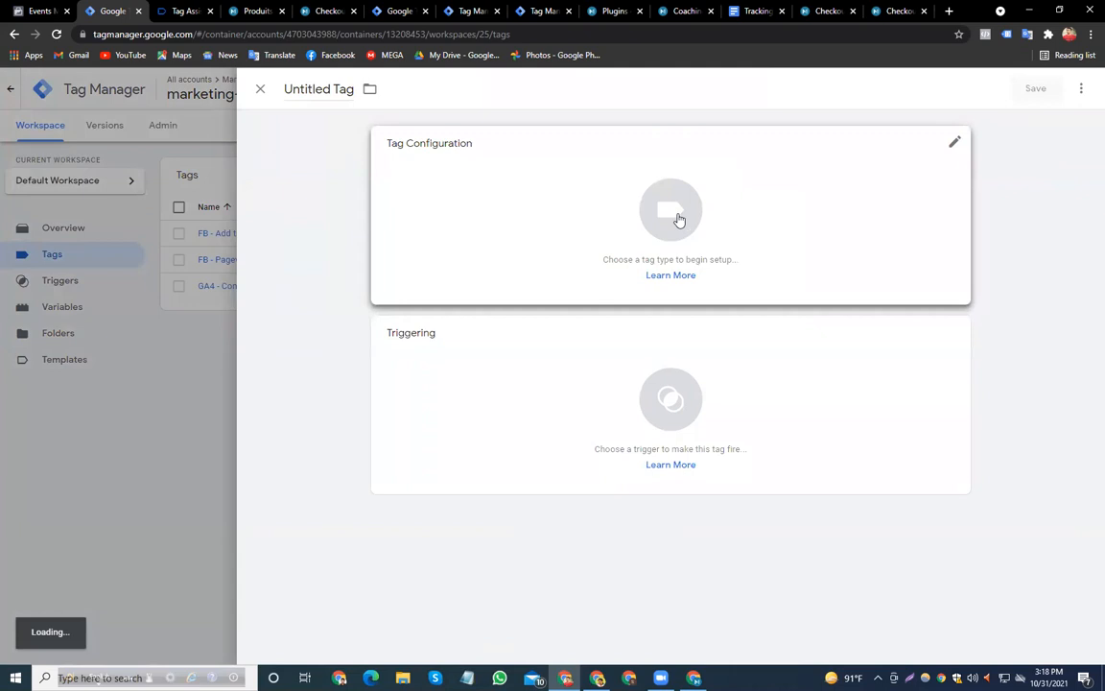
click(678, 220)
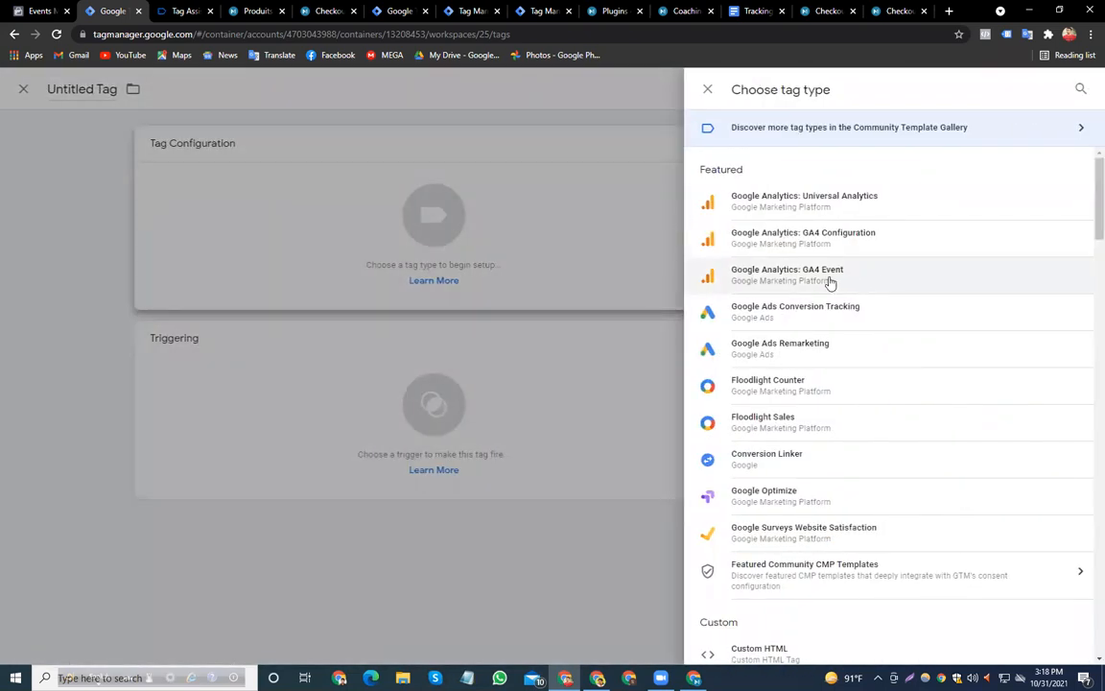
click(829, 280)
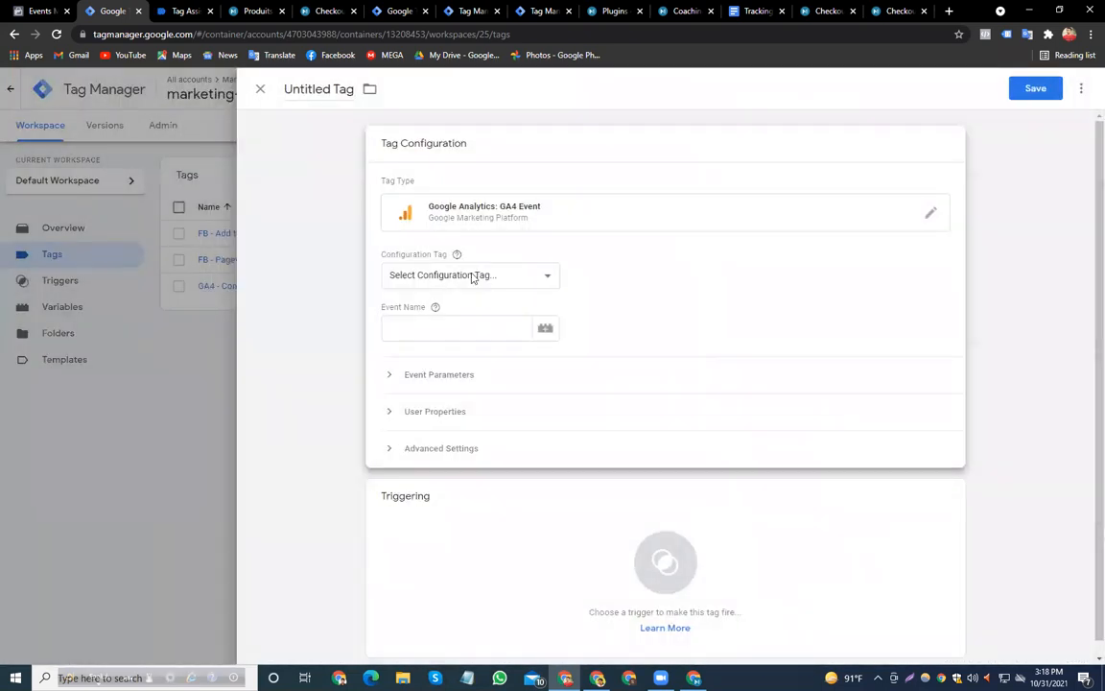
Use GA4 - Config - All Pages as the event tag's configuration tag and set the event name to add_to_cart
click(487, 277)
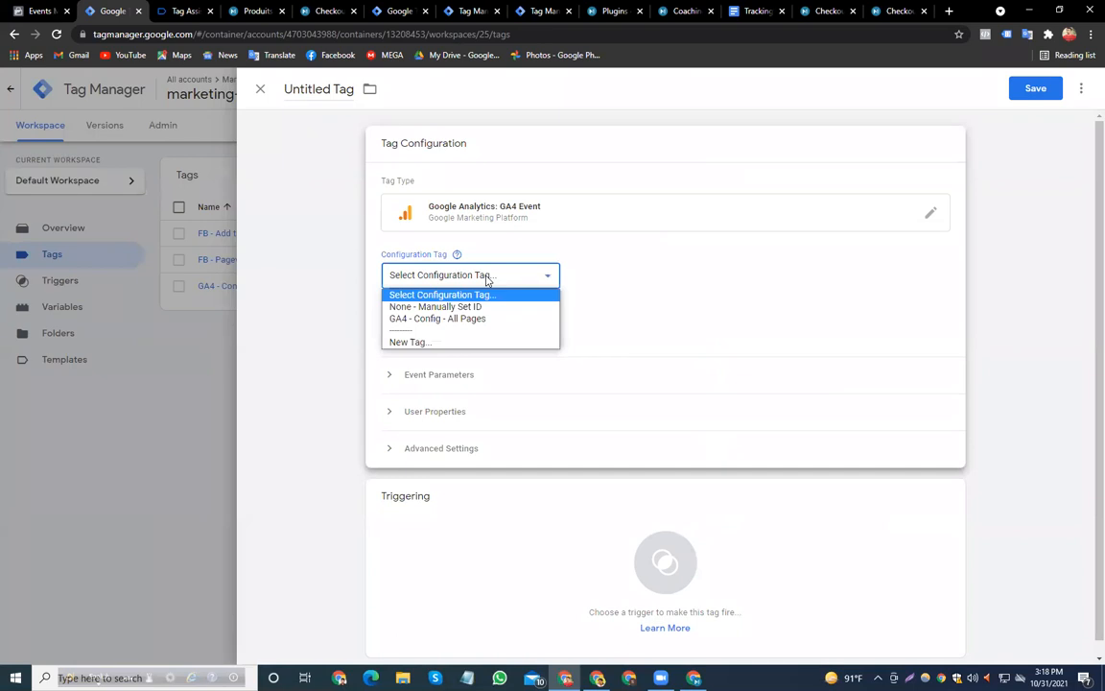
click(437, 318)
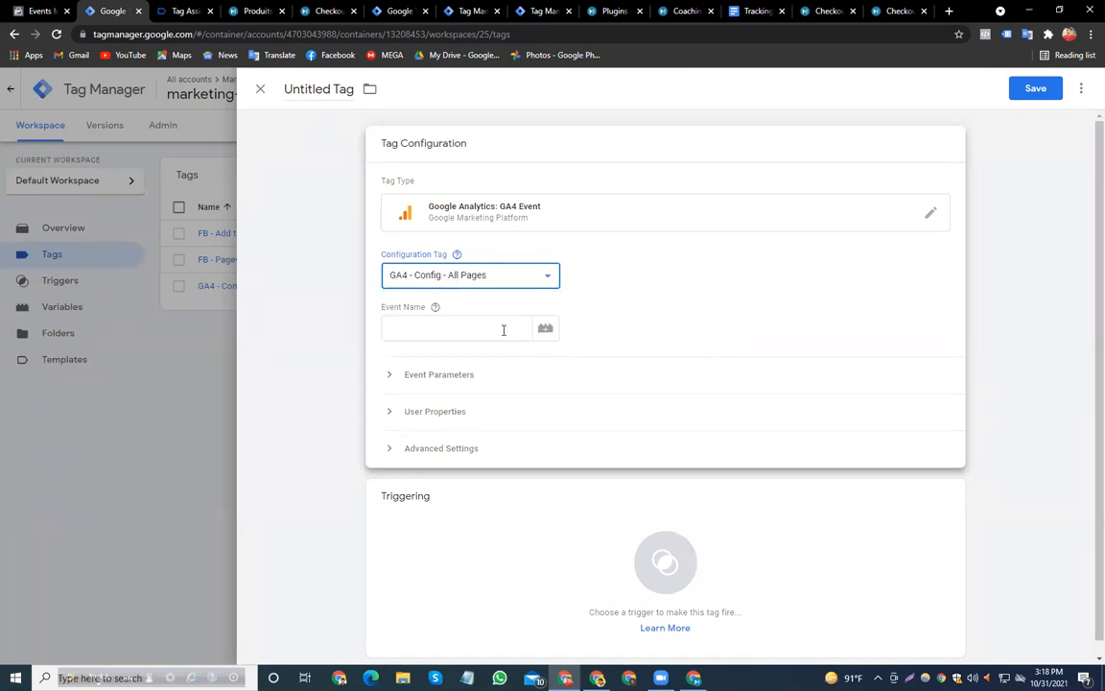
click(493, 325)
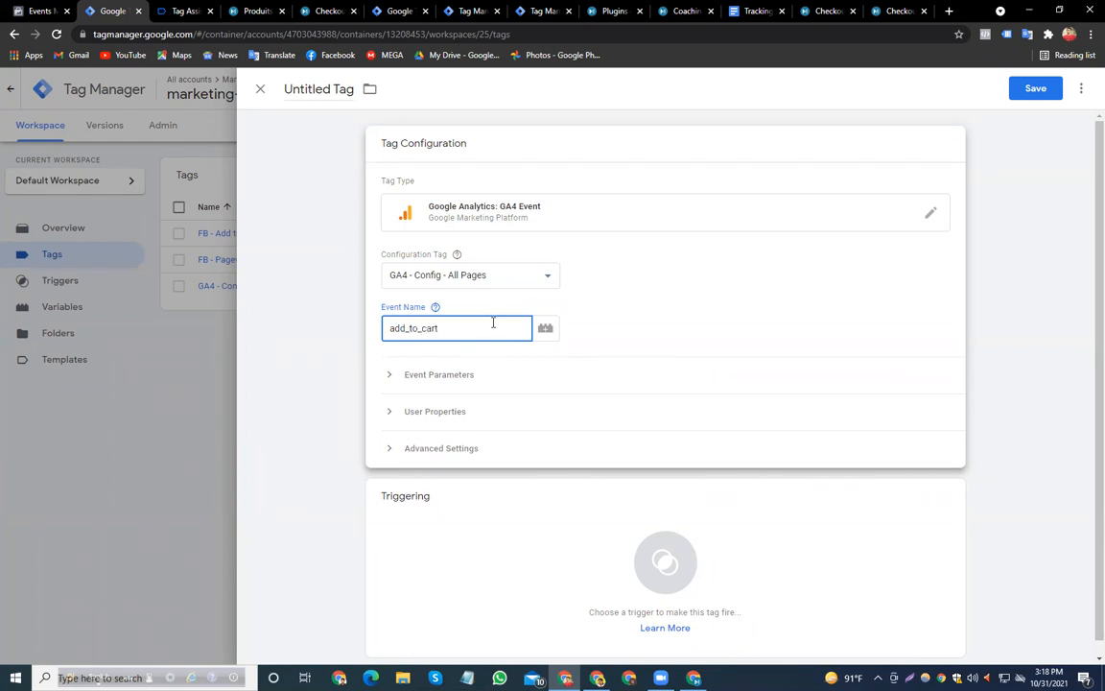
Add an event parameter named event_id with the {{Event Id}} variable as its value to the GA4 event tag
click(388, 377)
click(455, 422)
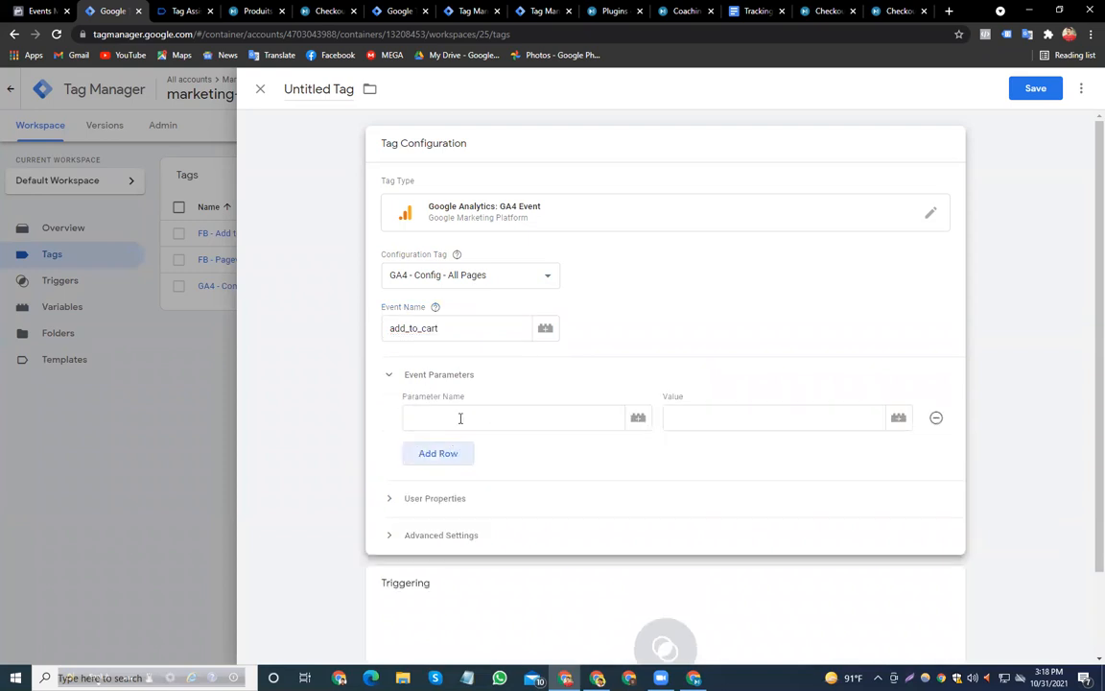
click(473, 416)
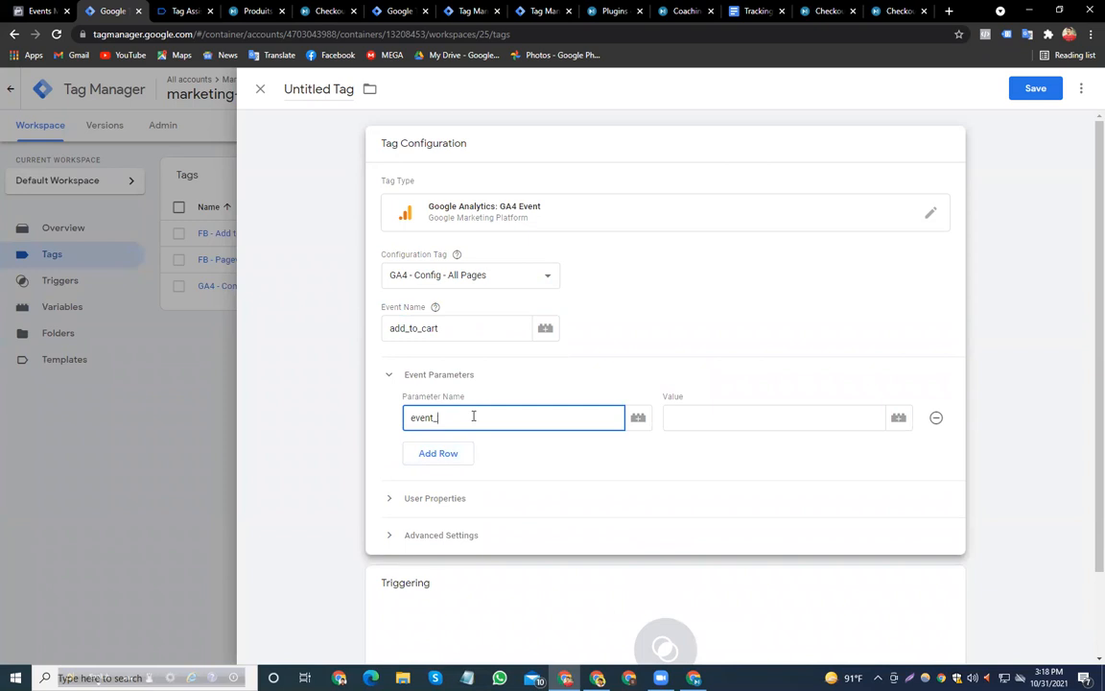
click(898, 417)
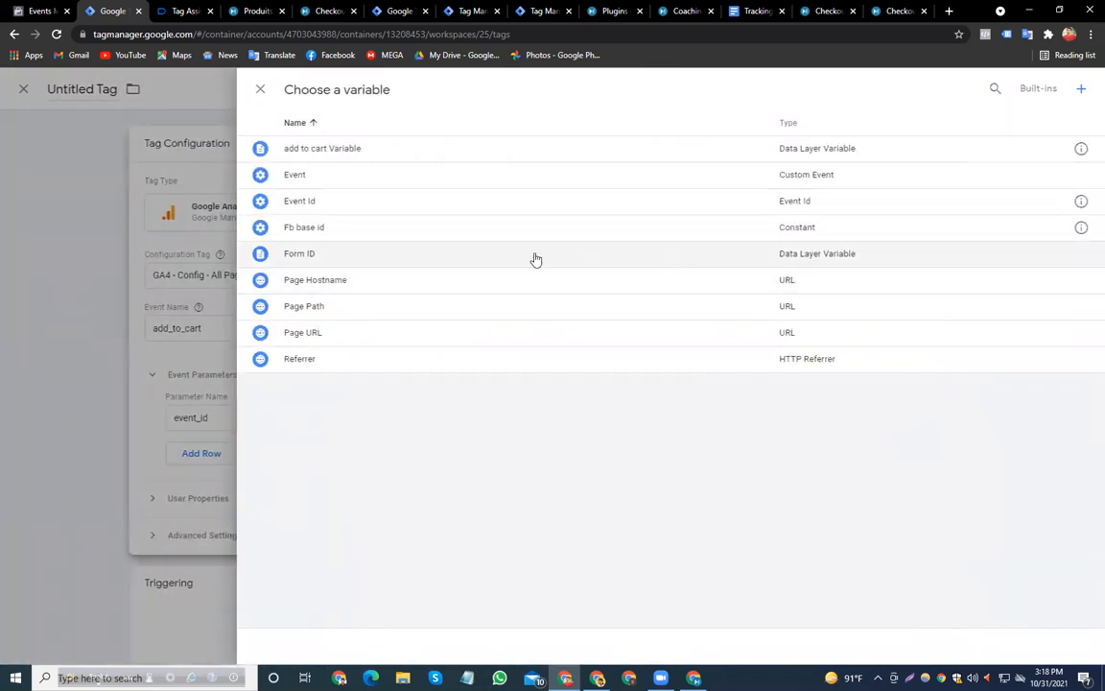
click(353, 205)
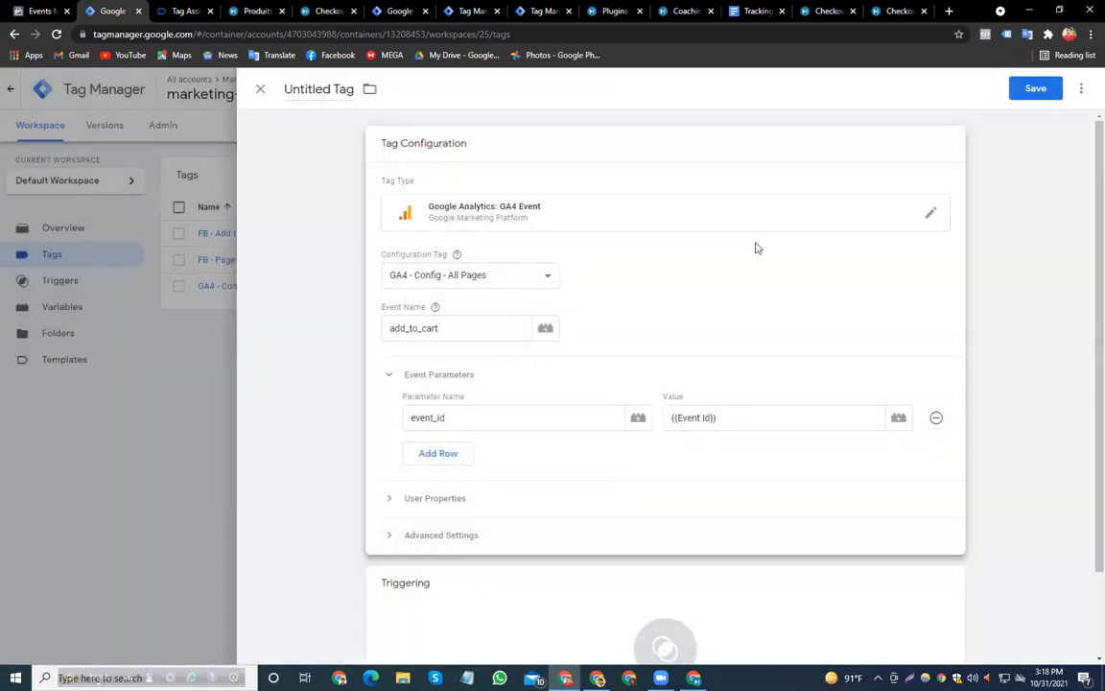
Name the GA4 event tag "GA4 - SS- FB - Add to cart"
click(324, 92)
triple_click(324, 92)
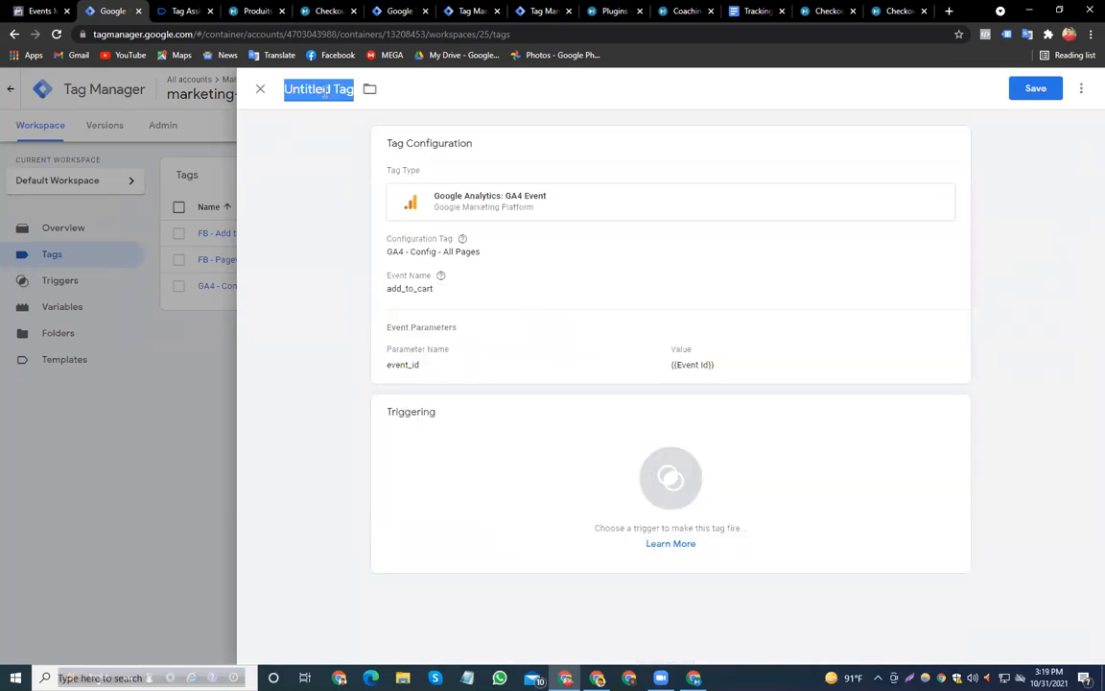
text(GA4 - SS-)
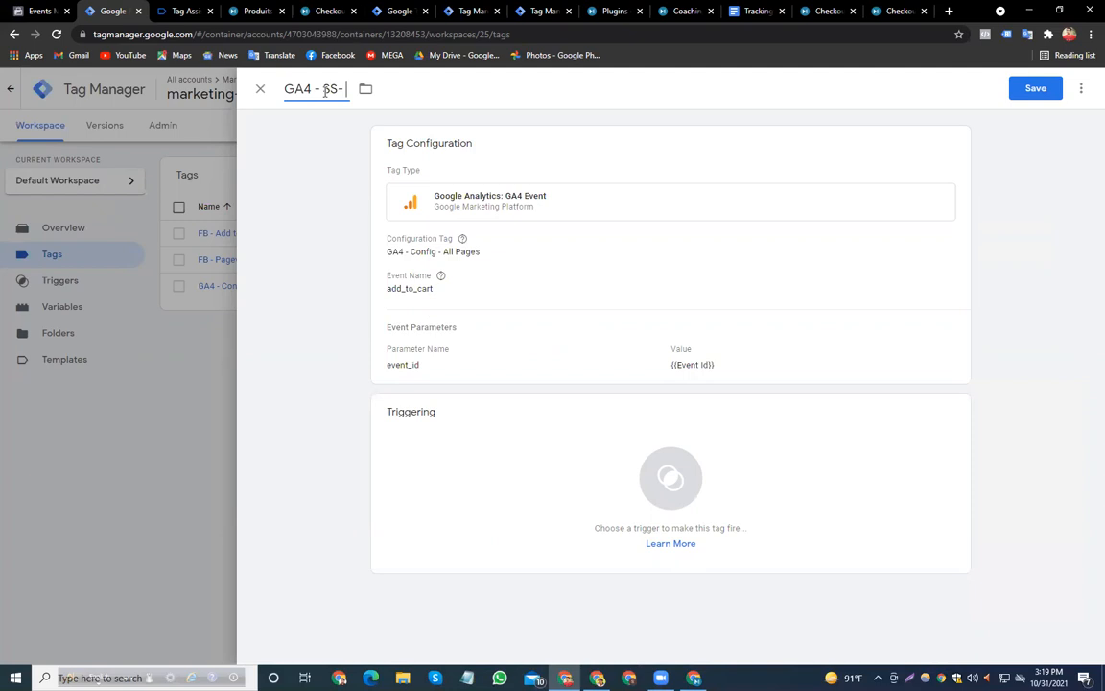
text(DB)
key(BackSpace)
key(BackSpace)
key(BackSpace)
text(FB - Add to cart)
Assign the FB - Add to cart - Trigger as the tag's firing trigger and save the tag
click(671, 477)
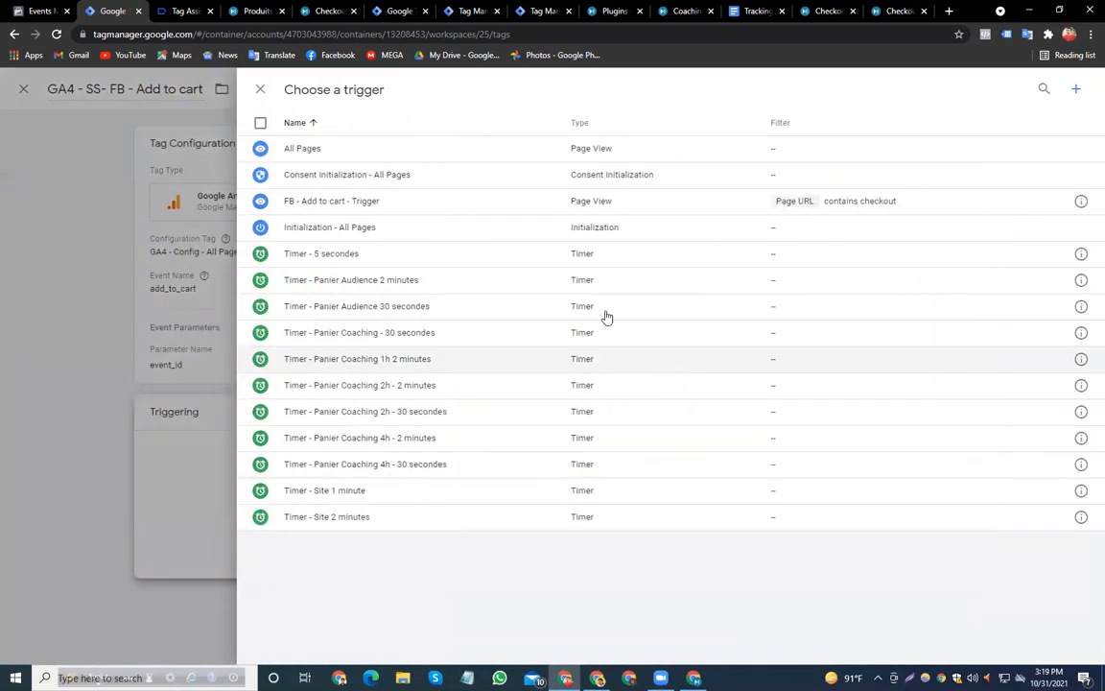
click(363, 202)
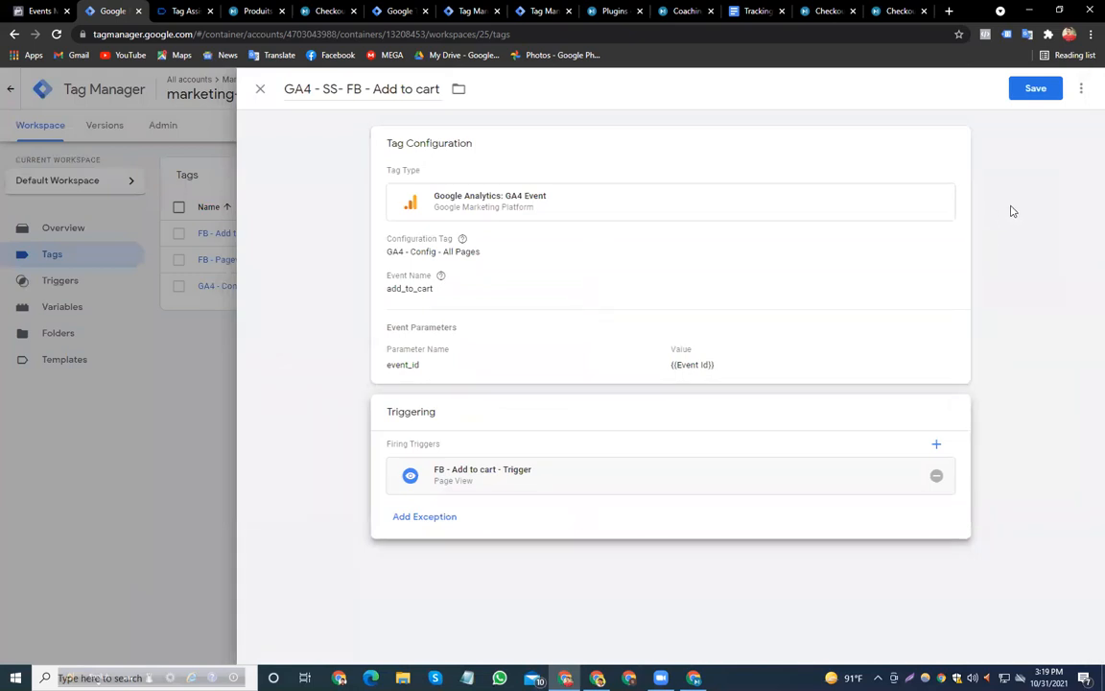
click(1035, 89)
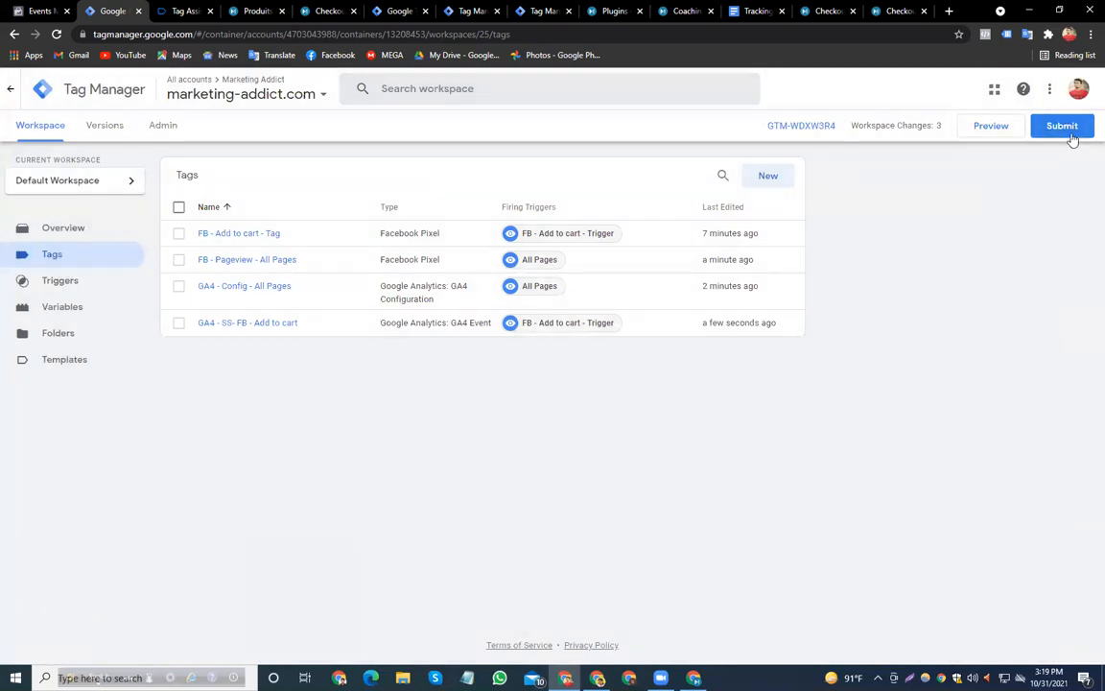
Set the Event ID of the FB - Add to cart - Tag to the {{Event Id}} variable and save the tag
click(240, 233)
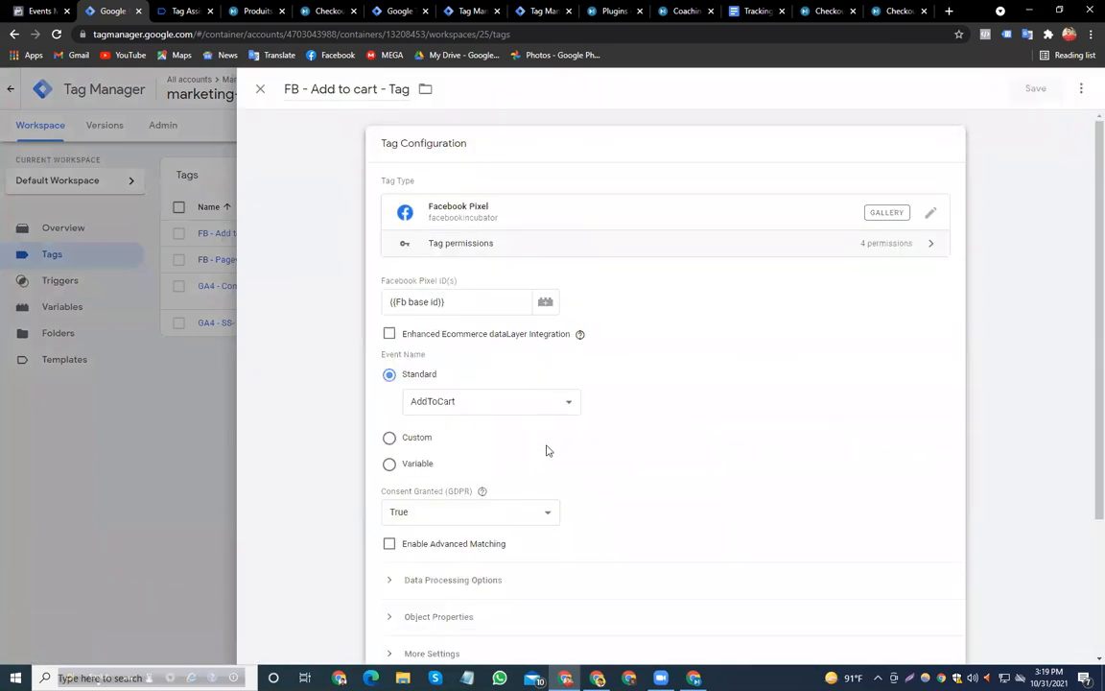
scroll(651, 417, down, 2)
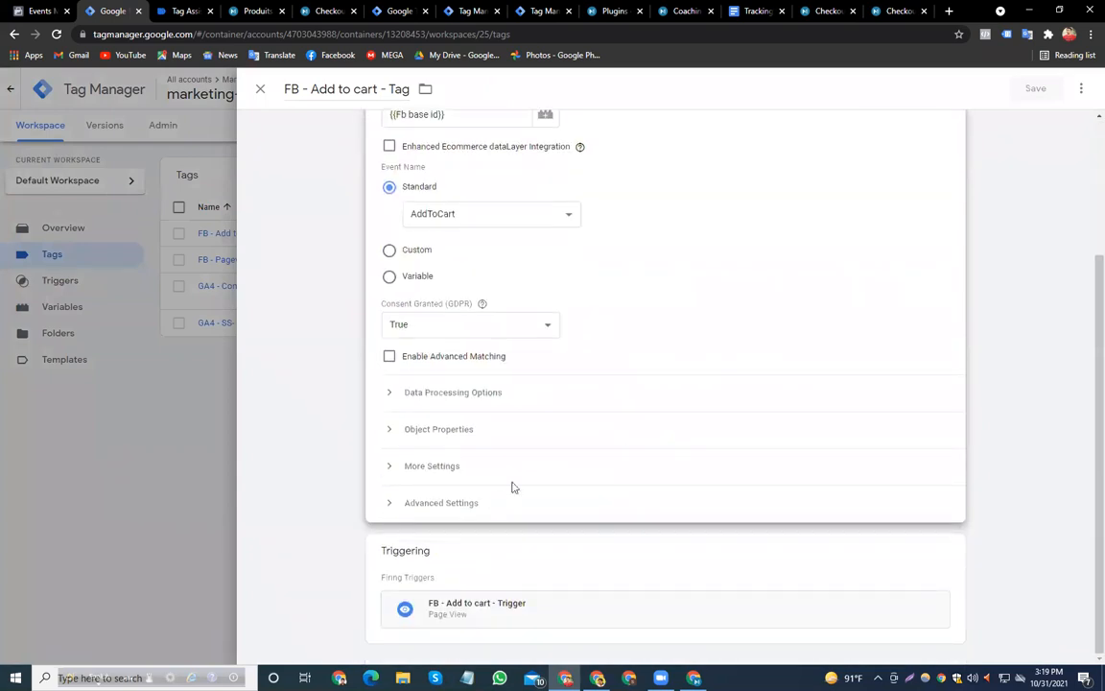
click(389, 468)
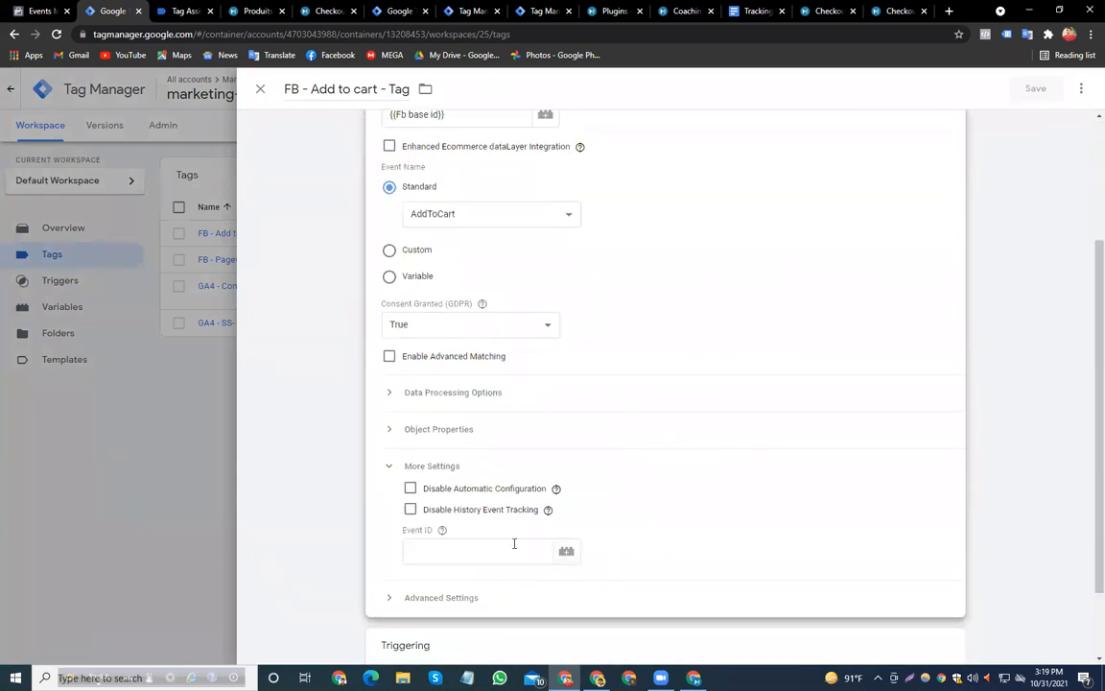
click(566, 551)
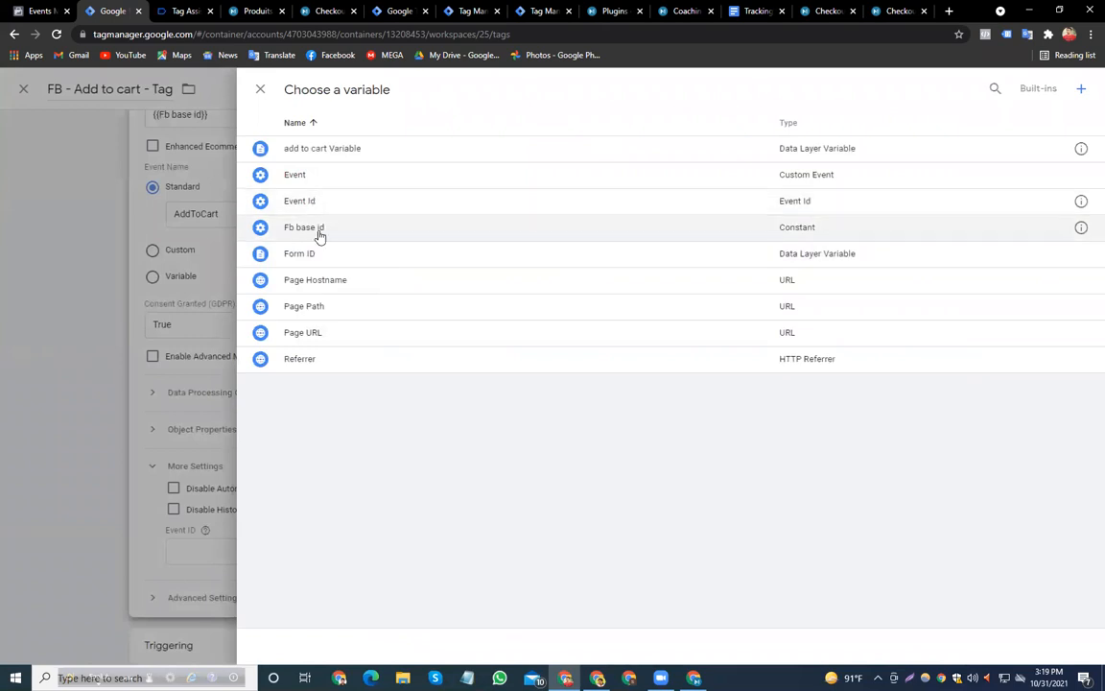
click(314, 203)
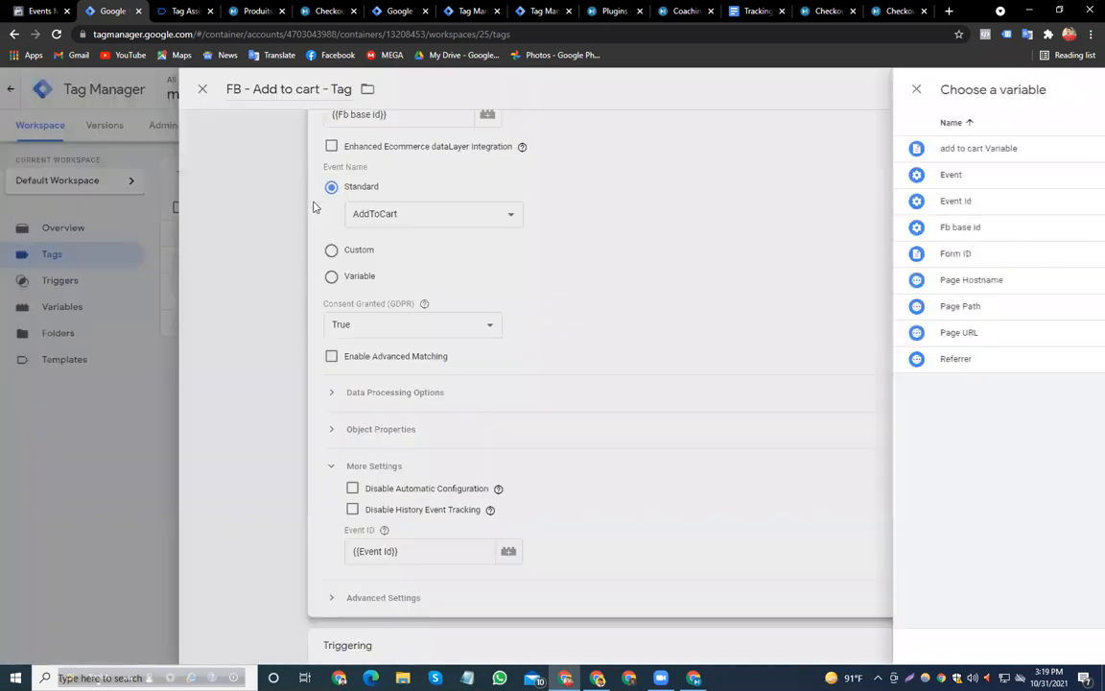
scroll(790, 283, up, 3)
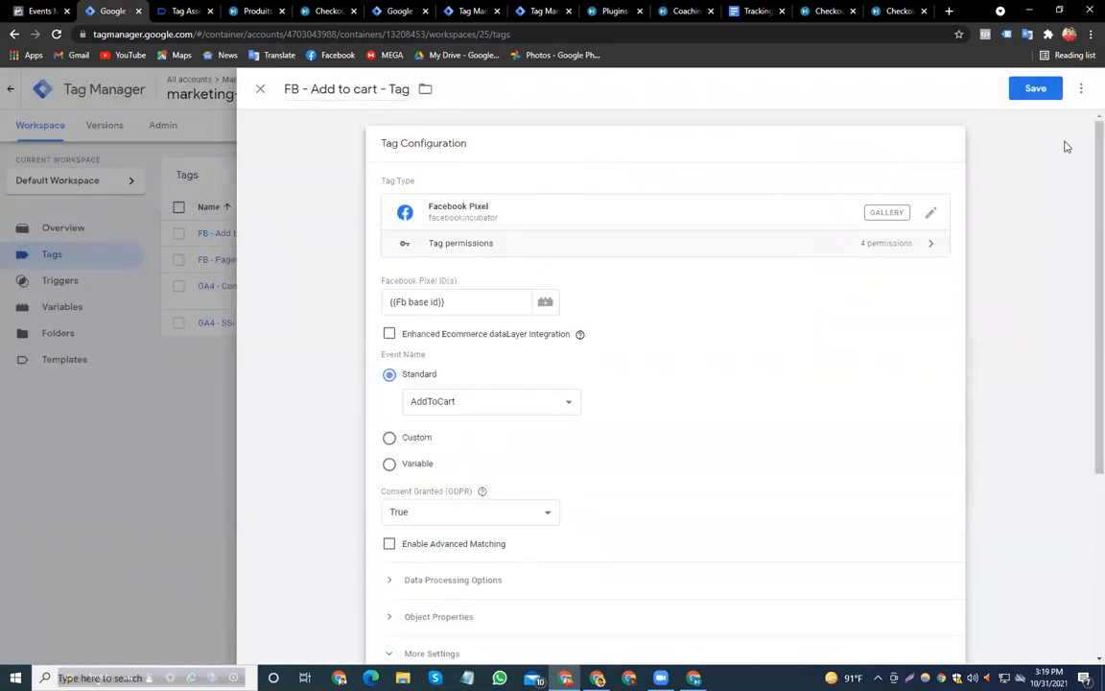
click(1033, 89)
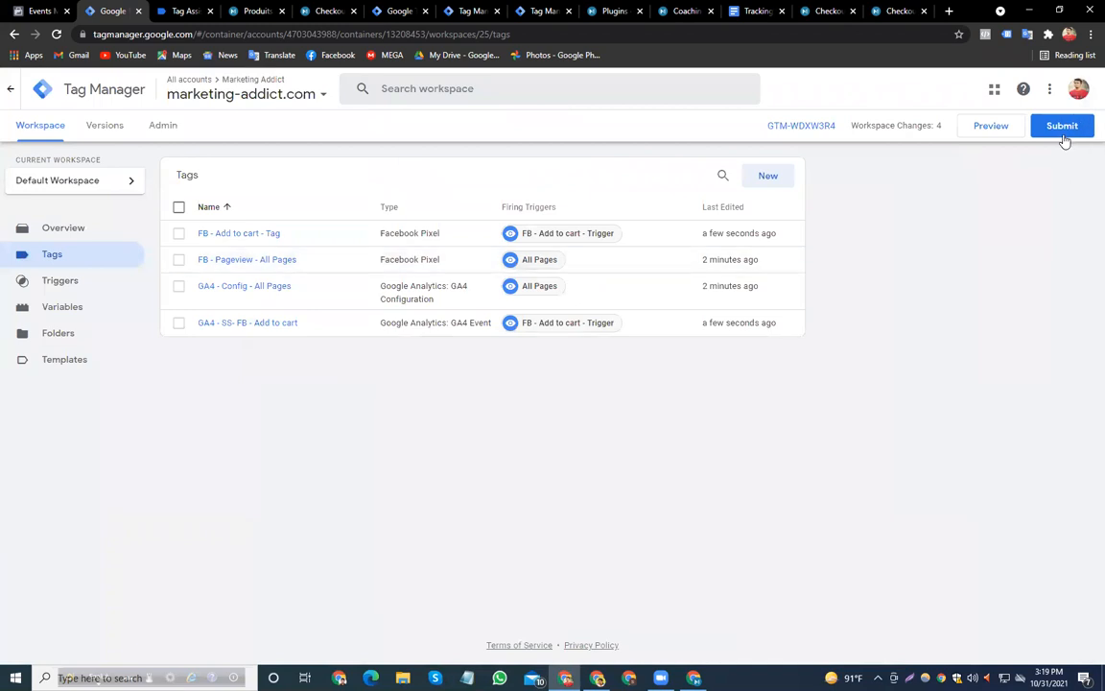
Submit and publish the workspace changes to the Live environment without a version name or description
click(1063, 130)
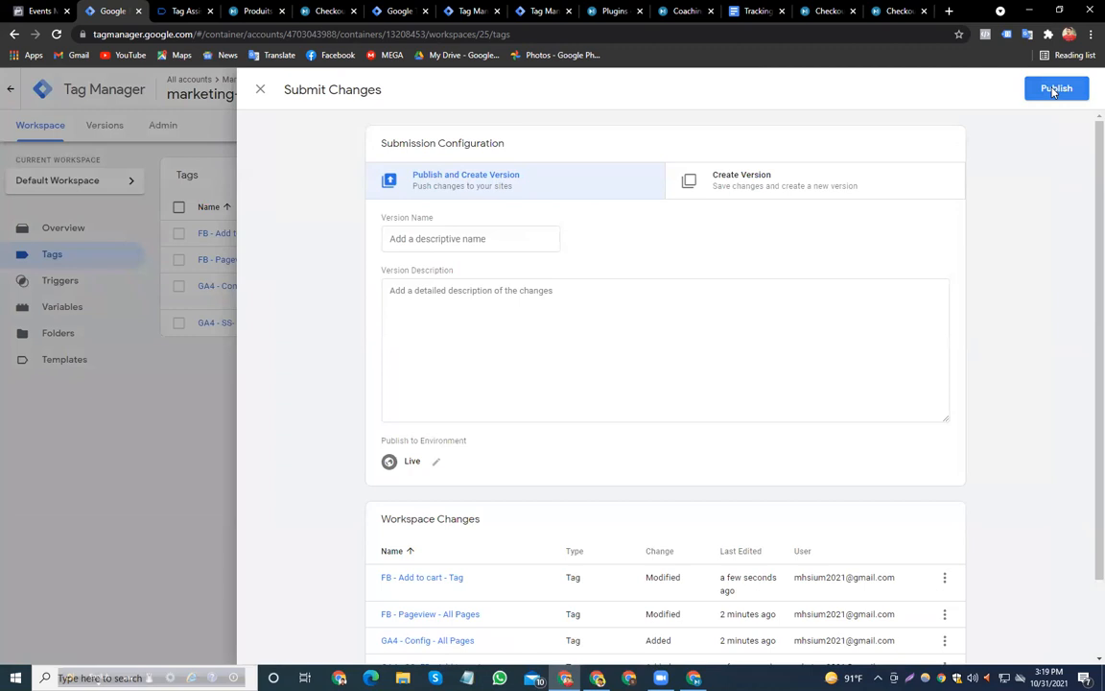
click(1054, 89)
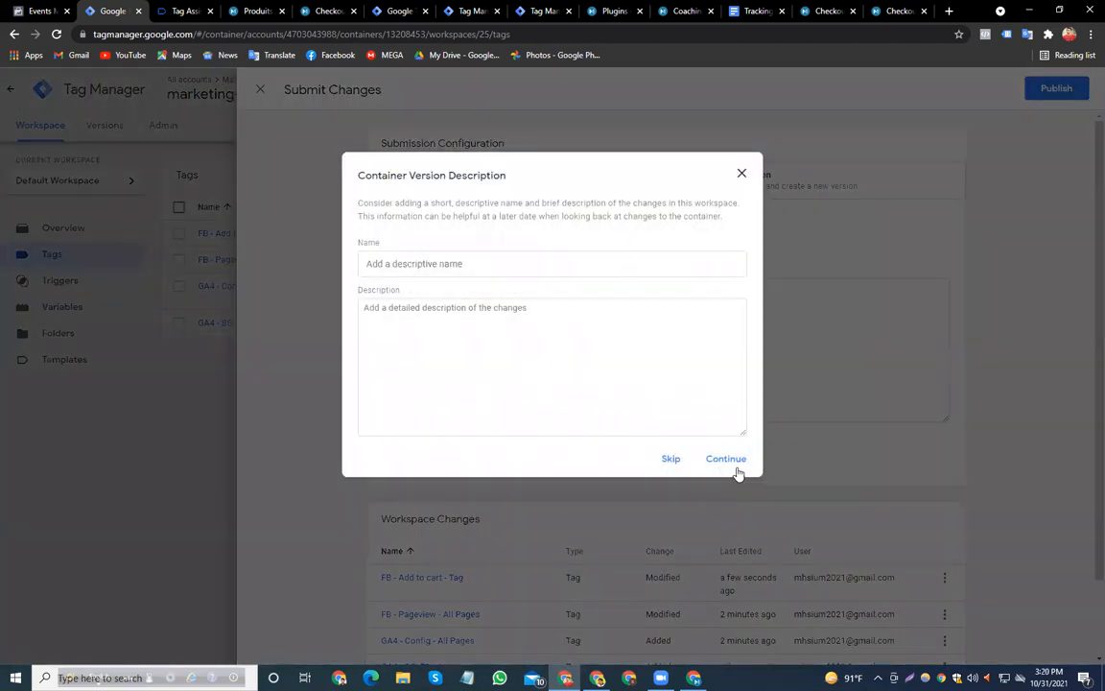
click(735, 465)
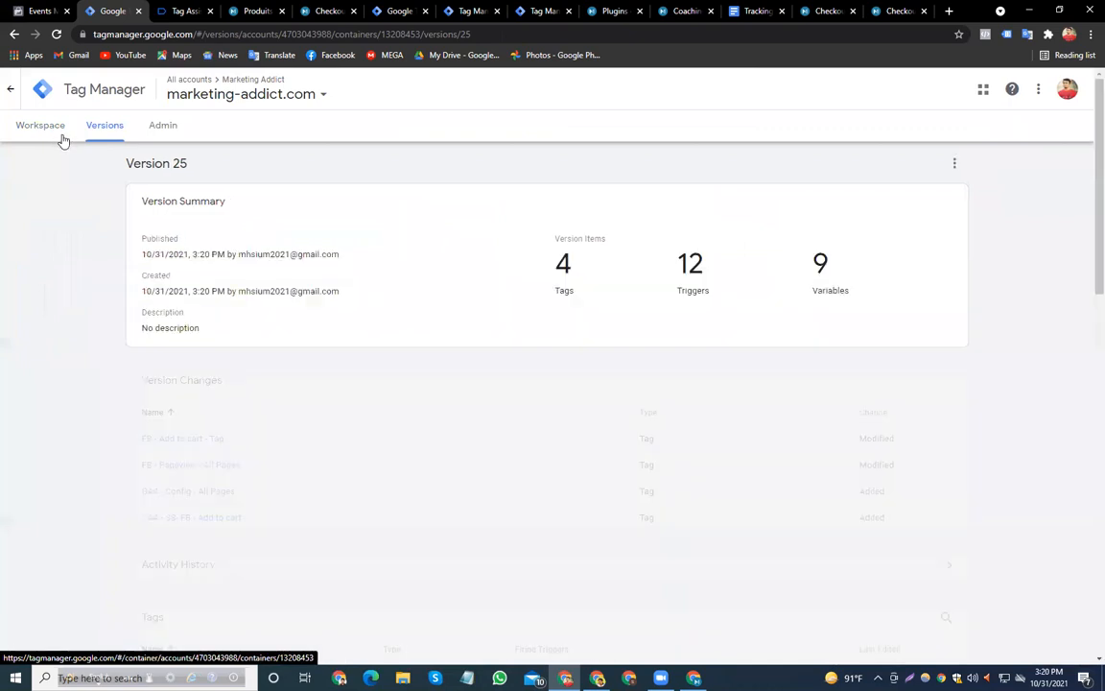
Return to the workspace and start a preview of the web container connected to marketing-addict.com
click(89, 140)
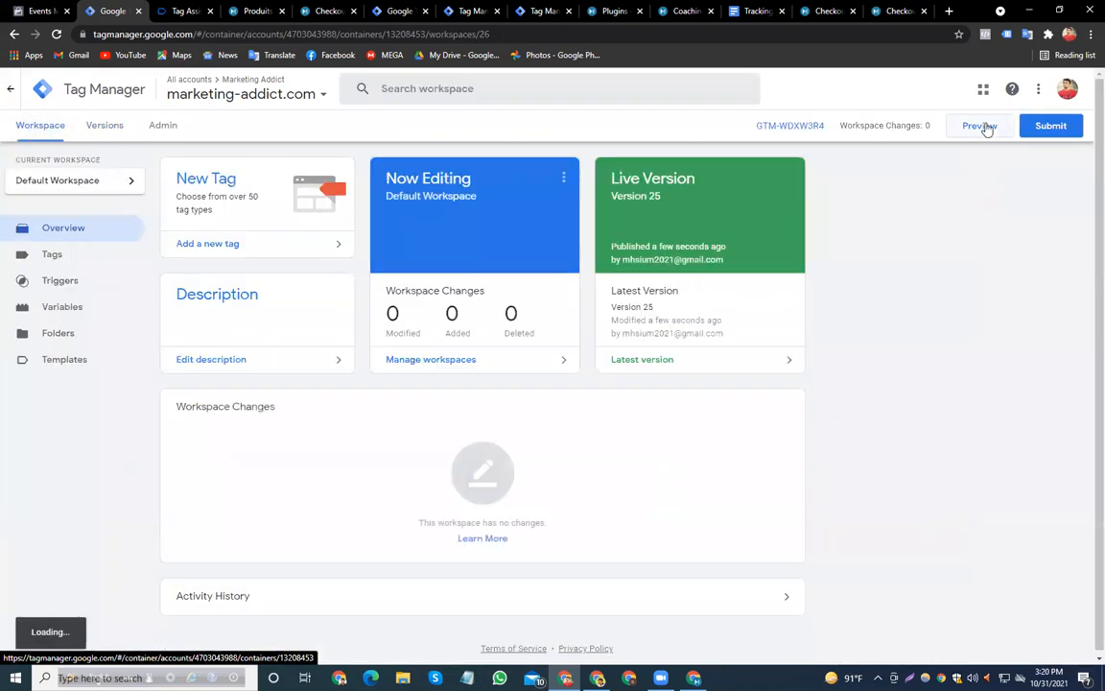
click(980, 125)
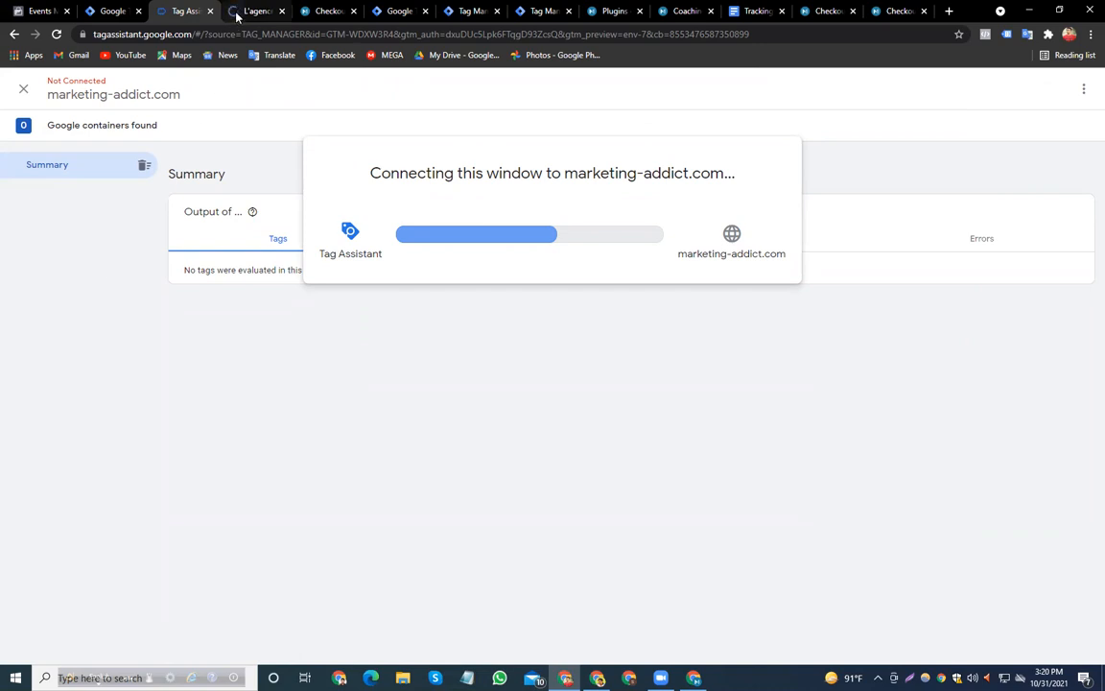
click(554, 320)
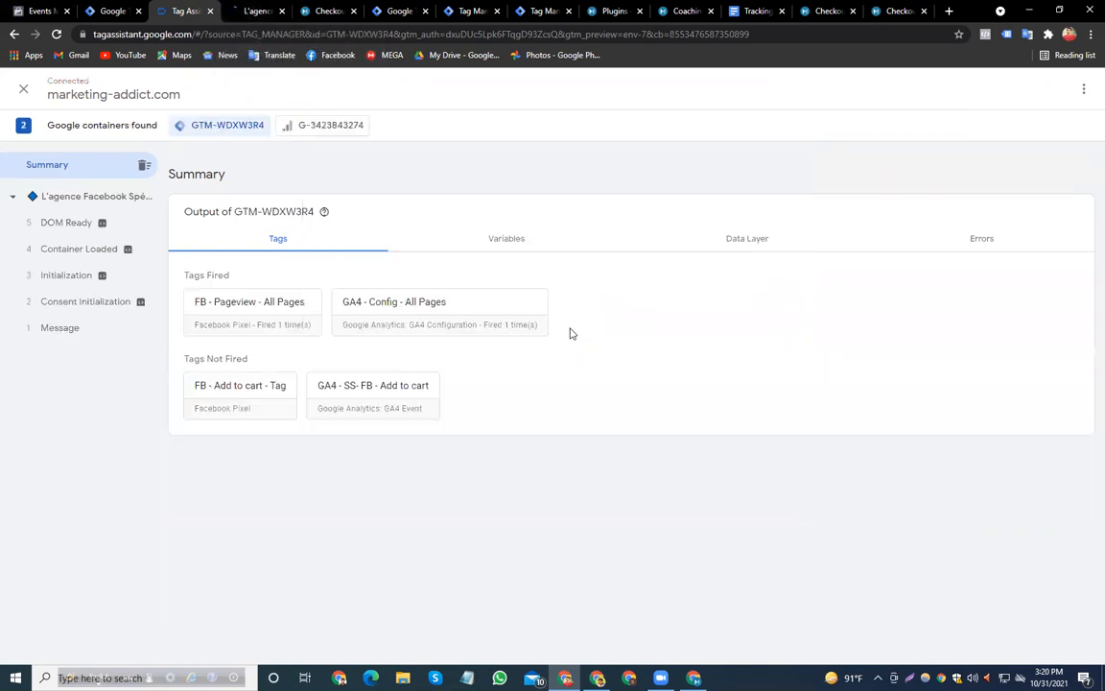
Load the A Propos page on the previewed site and check the server container's debug summary for incoming requests
click(252, 11)
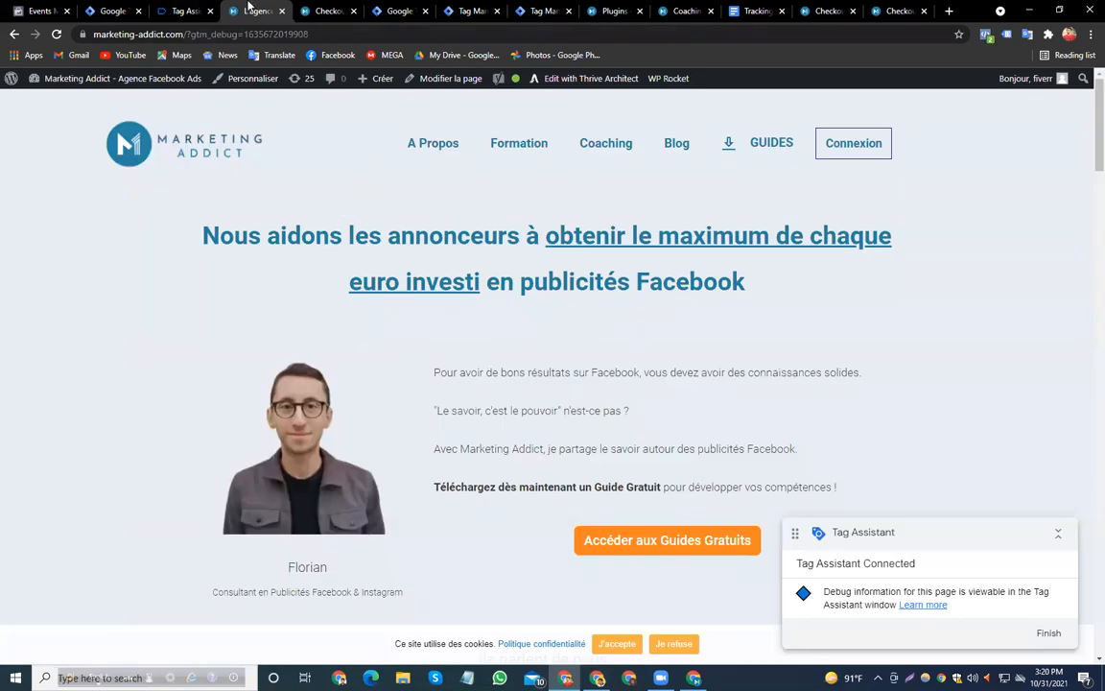
click(426, 146)
click(403, 9)
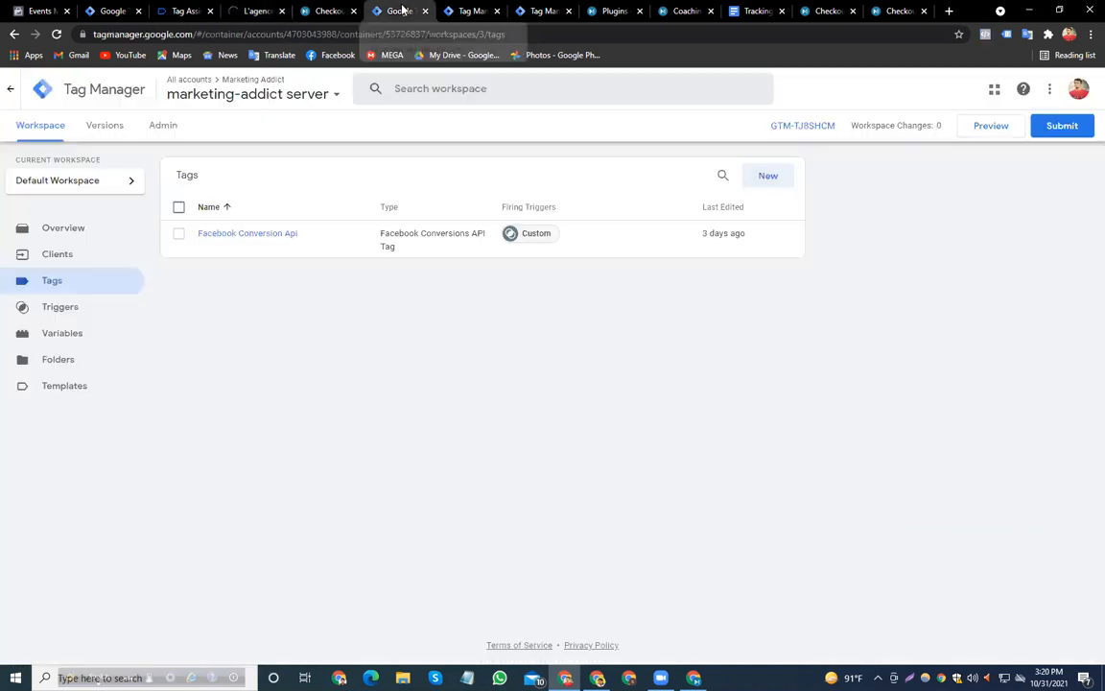
click(459, 9)
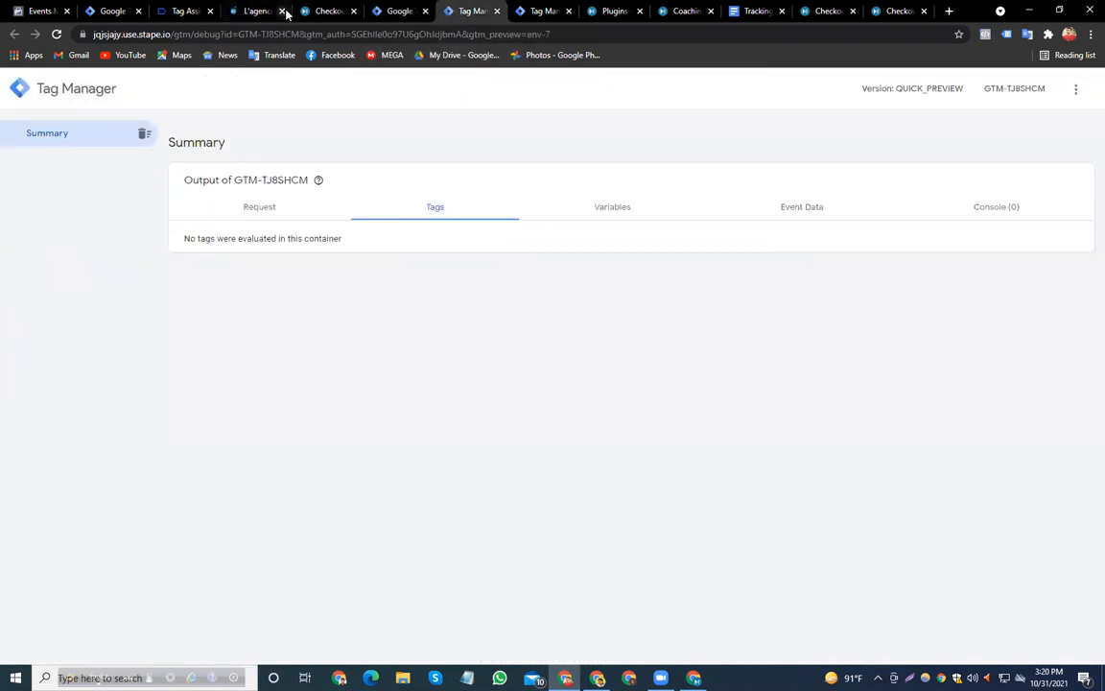
click(253, 11)
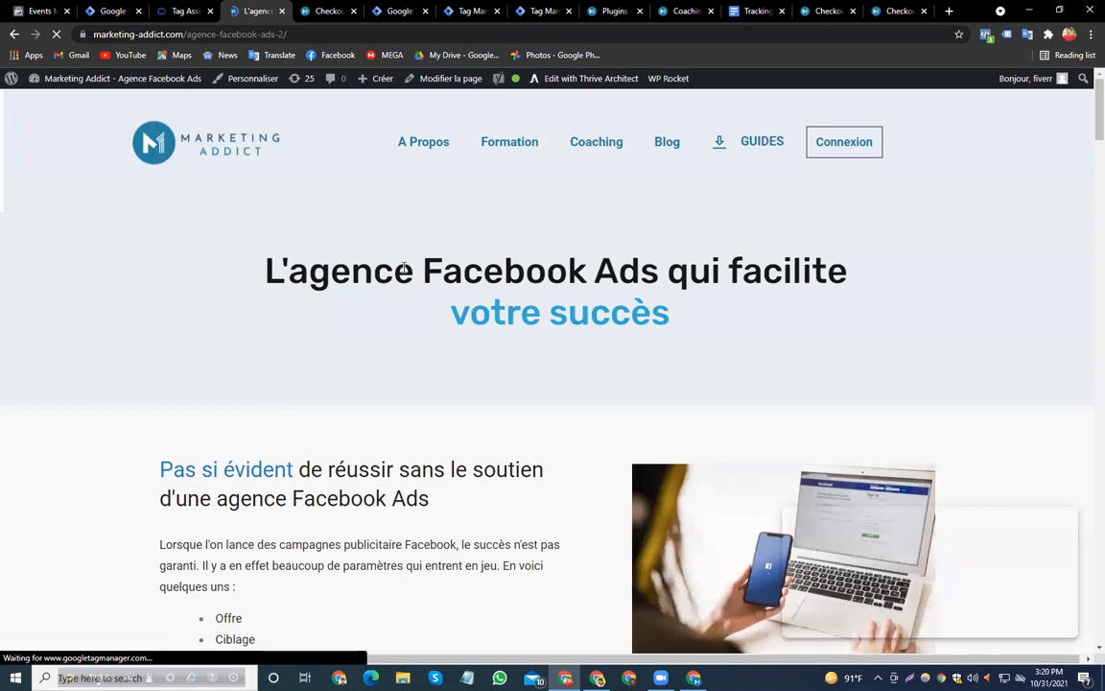
Look through the Facebook Ads agency page and go on to the site's products page
scroll(378, 414, down, 5)
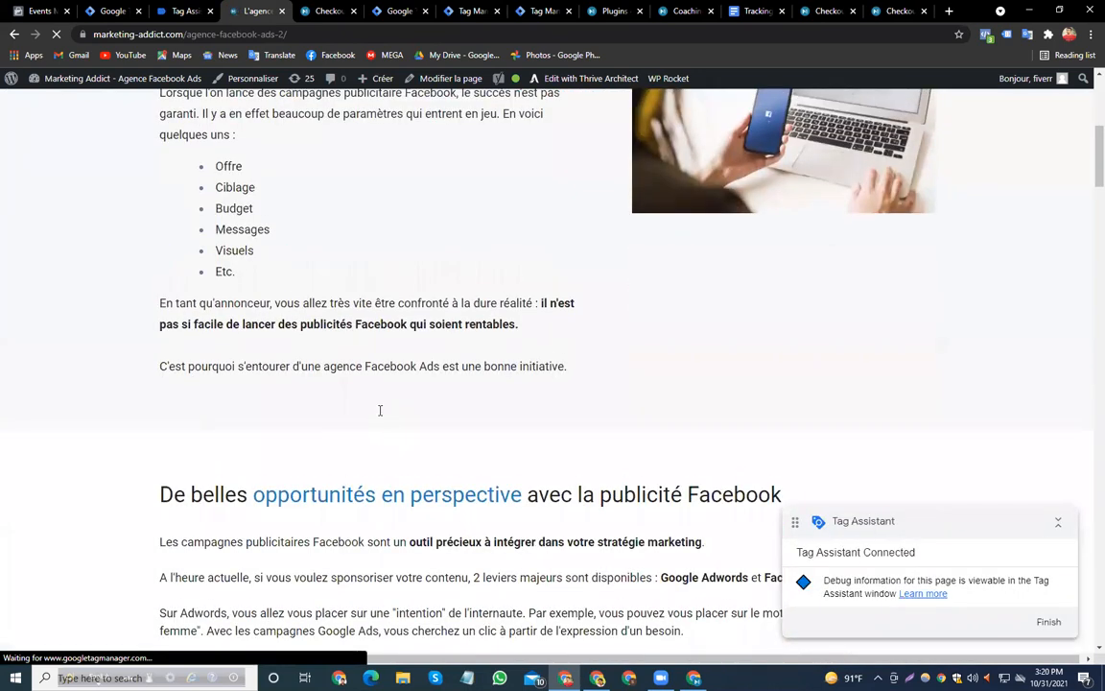
scroll(380, 410, down, 3)
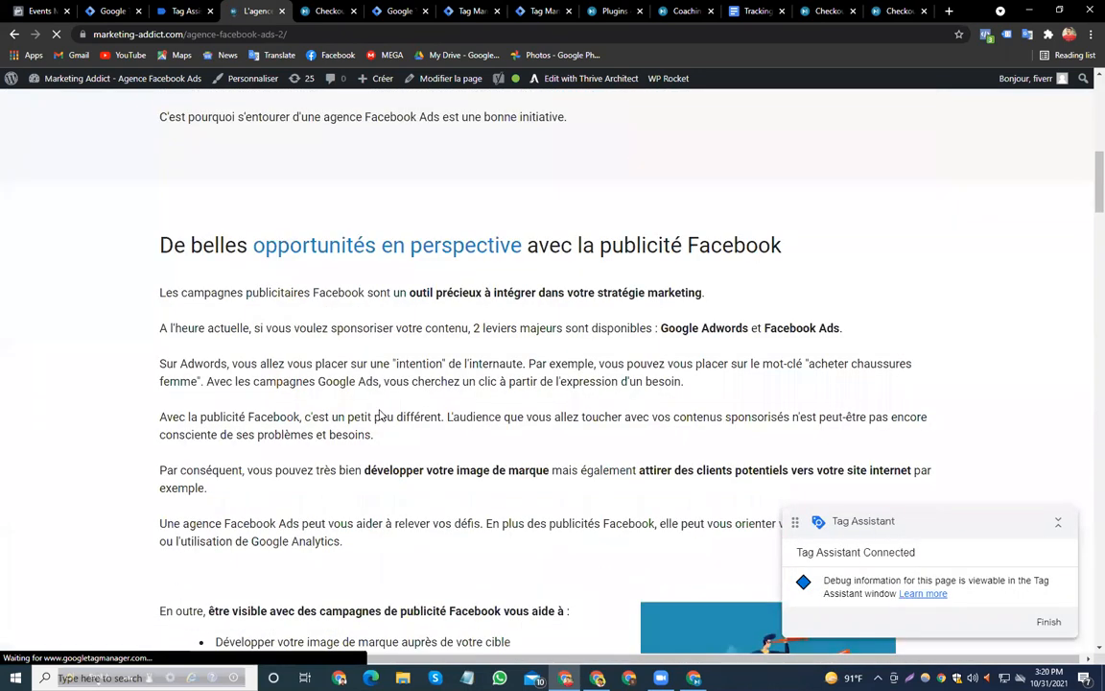
scroll(378, 414, down, 4)
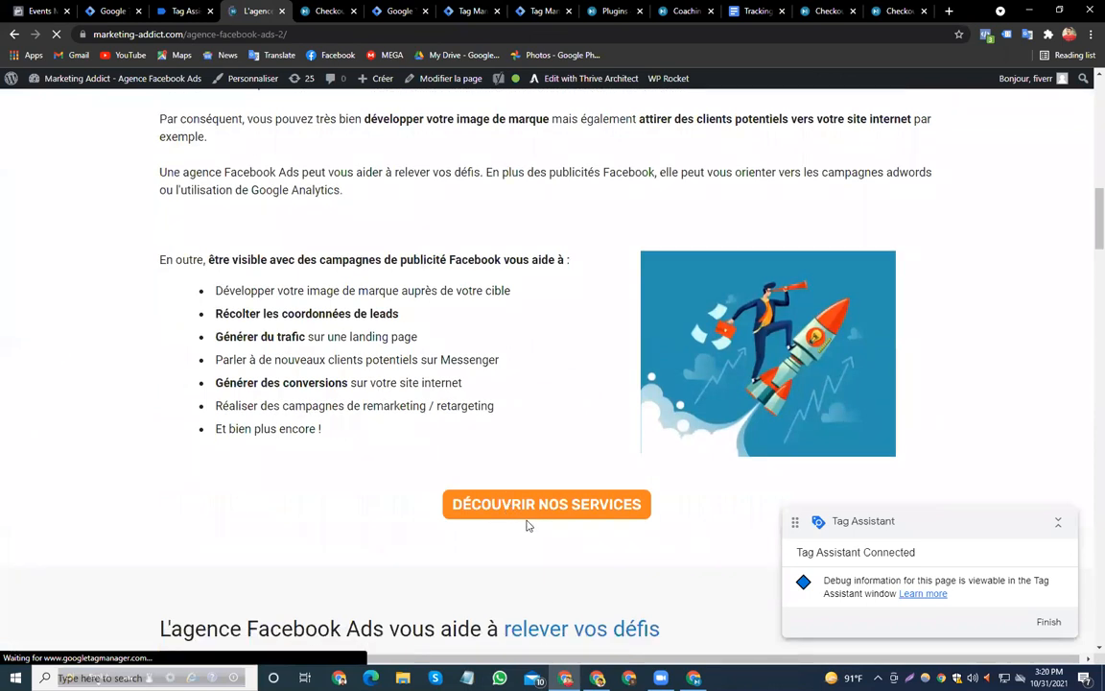
scroll(525, 525, down, 5)
scroll(526, 525, up, 3)
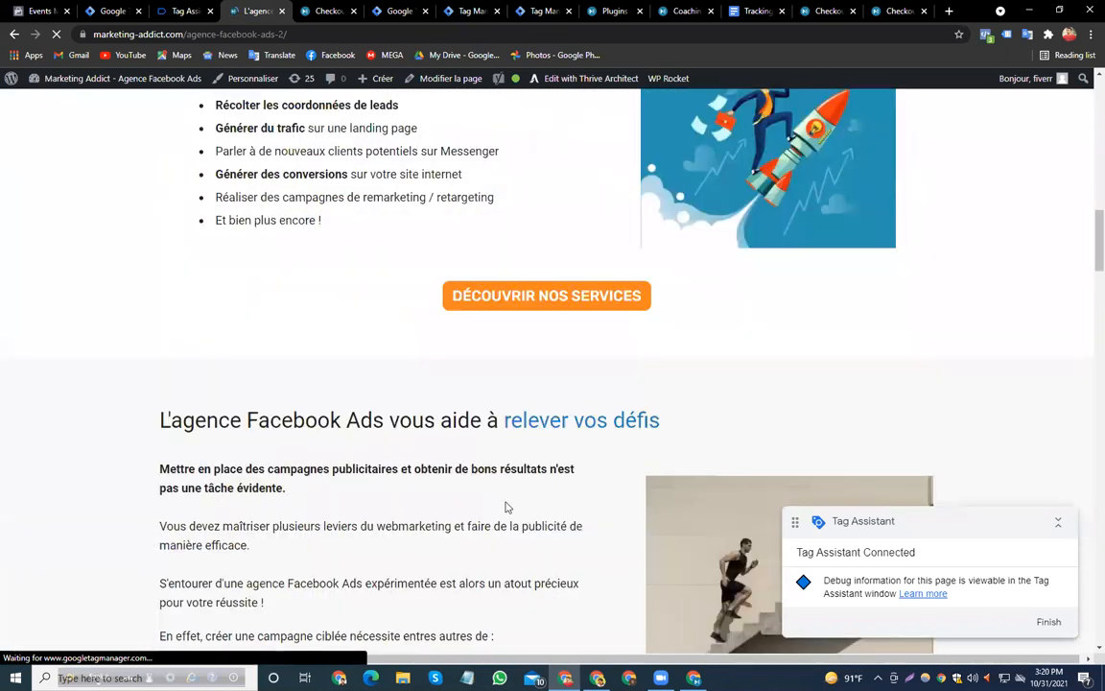
scroll(190, 457, up, 2)
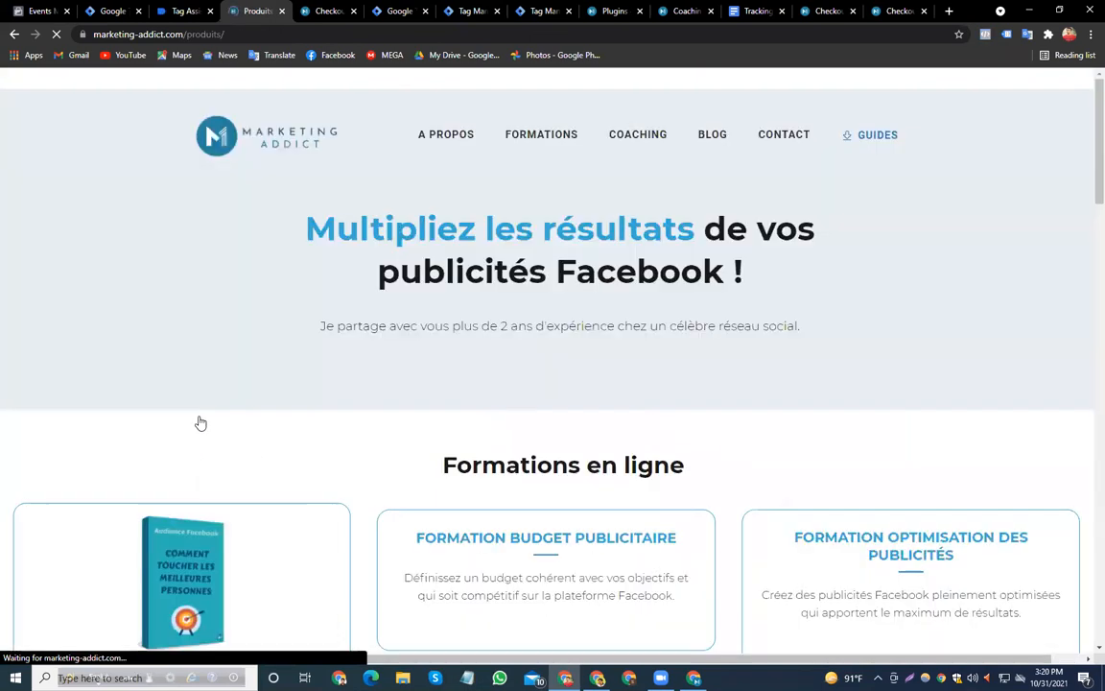
Open the Formation Audience page from the products page, look through its content, and return to the products page
scroll(197, 422, down, 3)
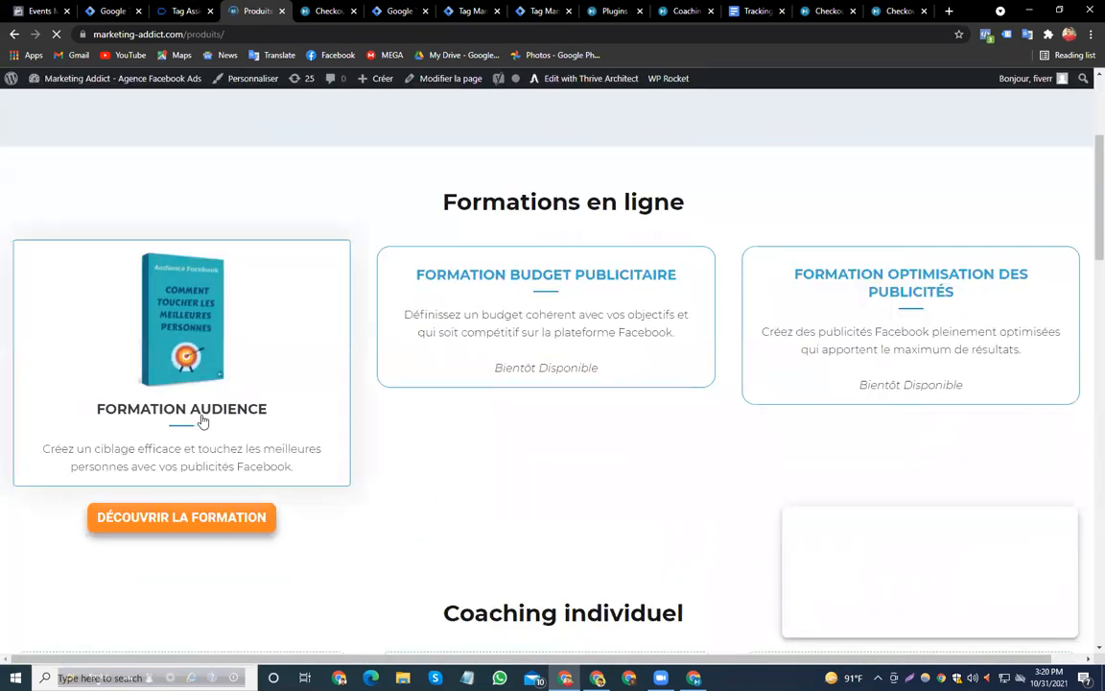
click(203, 422)
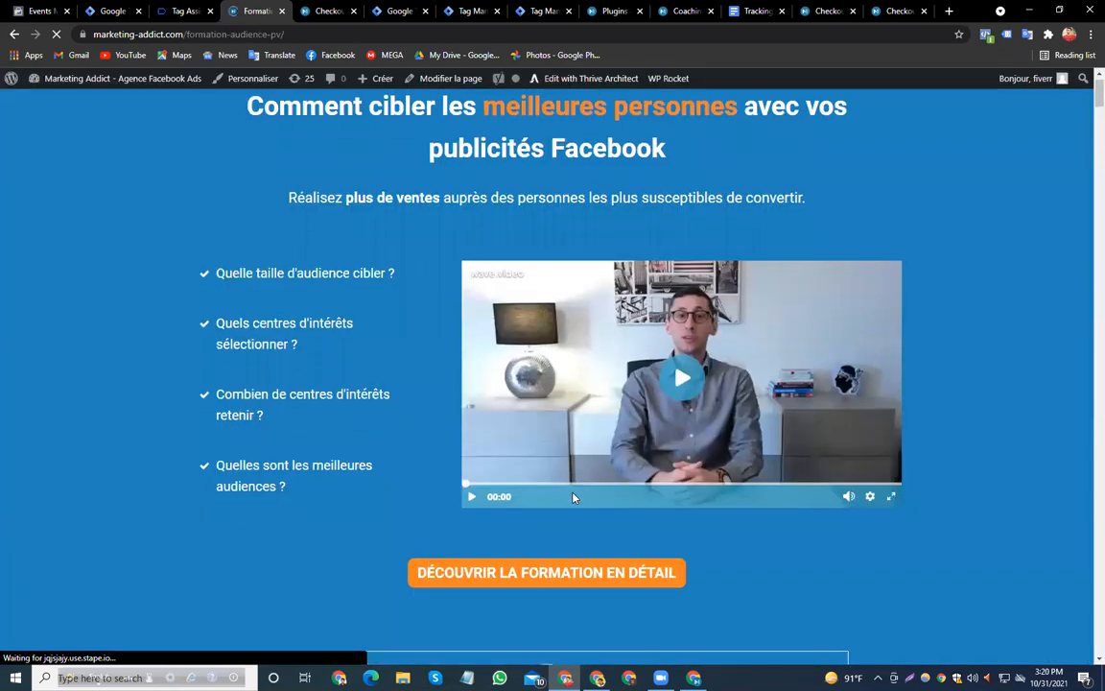
scroll(574, 496, down, 3)
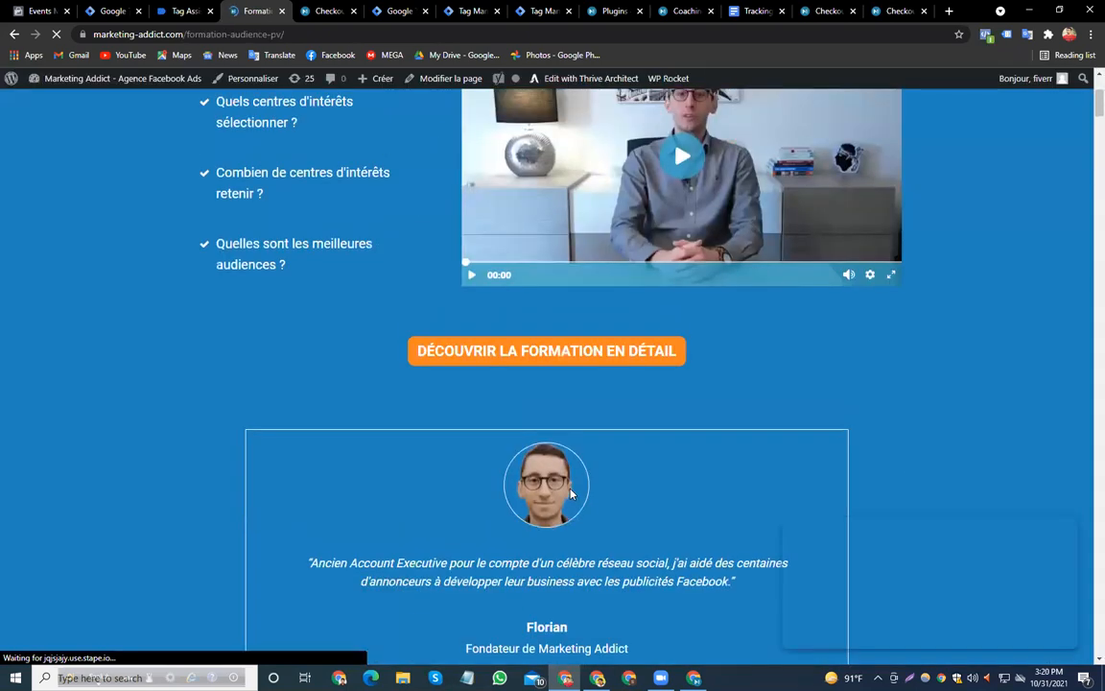
scroll(469, 470, up, 2)
scroll(345, 356, down, 7)
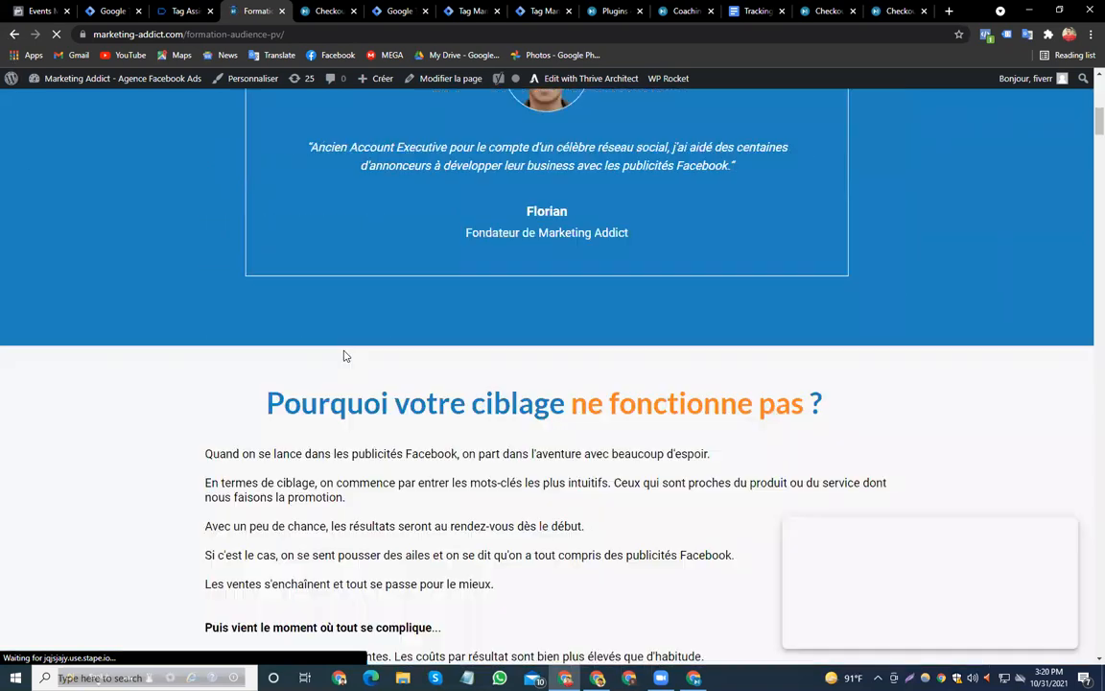
scroll(288, 357, down, 5)
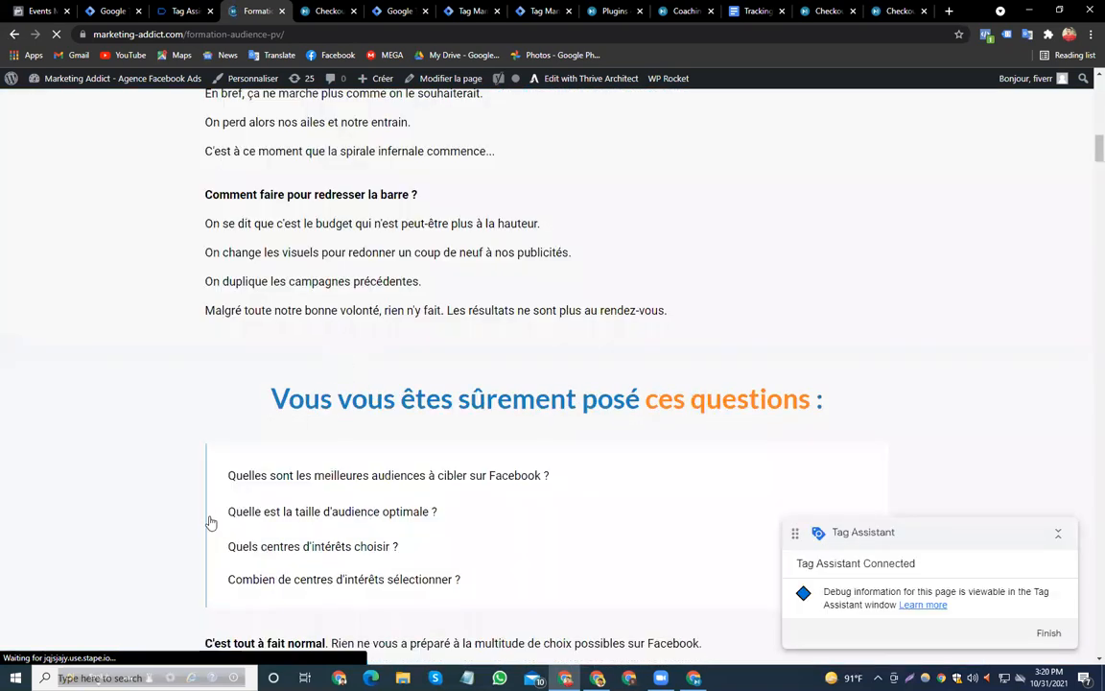
scroll(25, 226, up, 5)
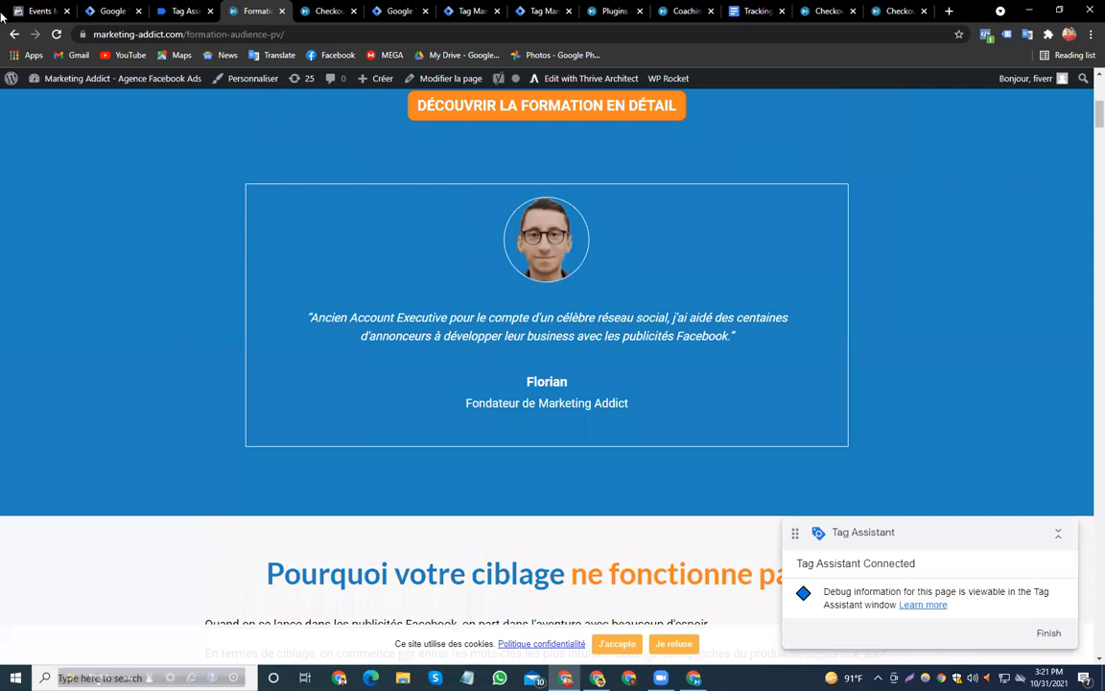
key(alt+Left)
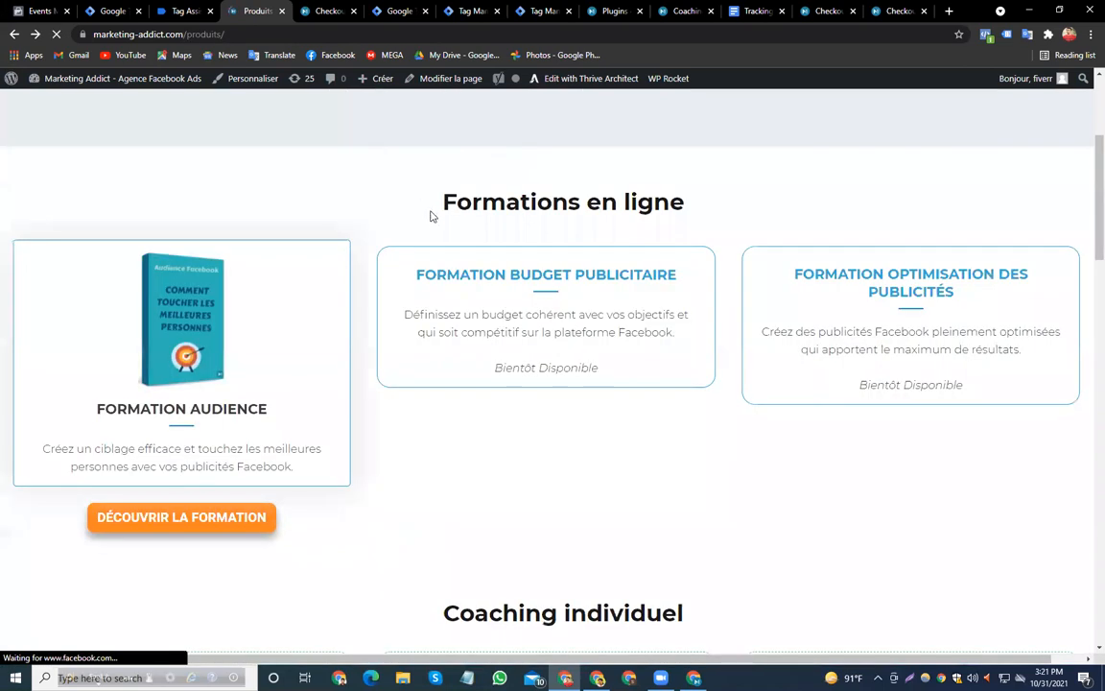
Switch to Facebook Events Manager and check the Site Marketing Addict pixel's test events for activity from the previewed website
key(ctrl+1)
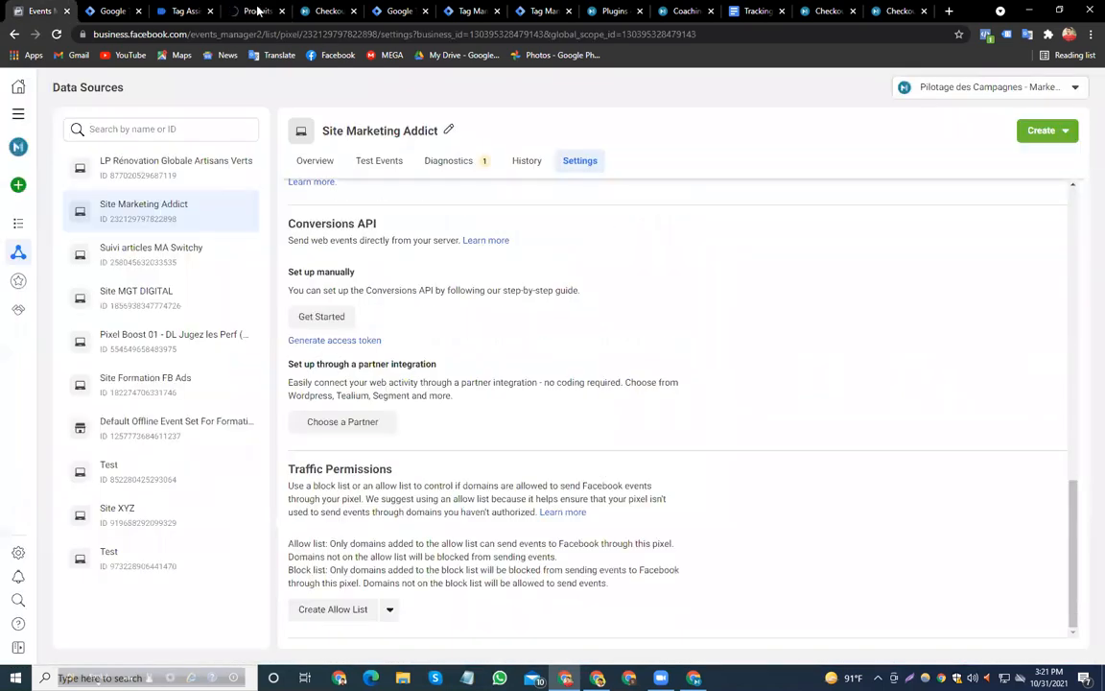
click(379, 161)
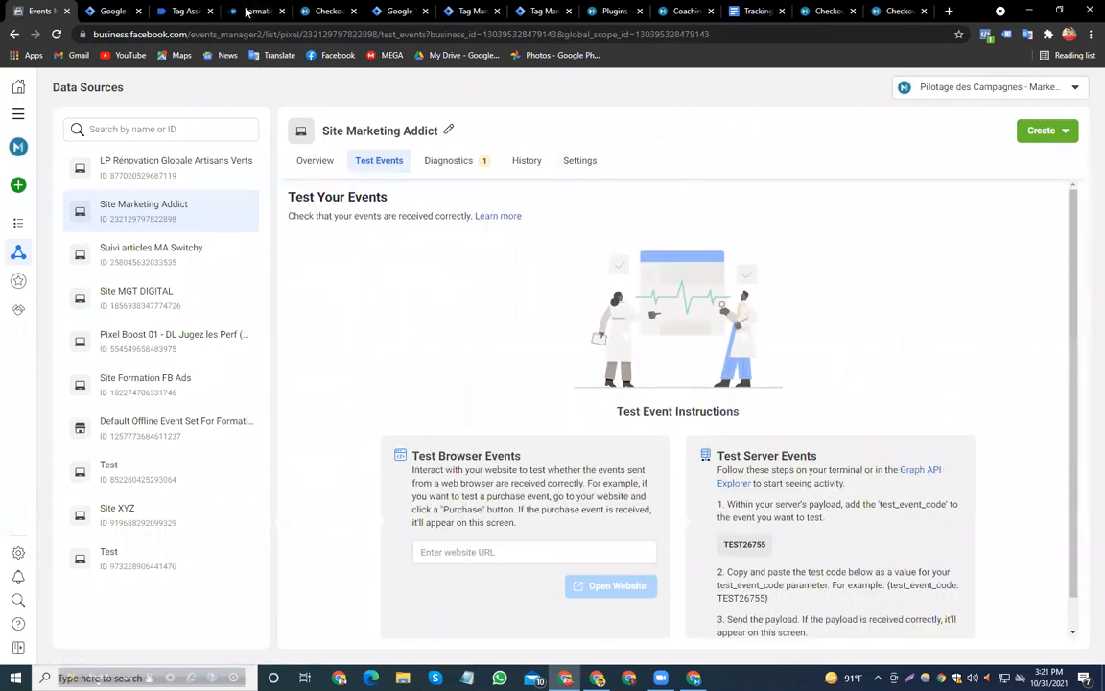
key(F5)
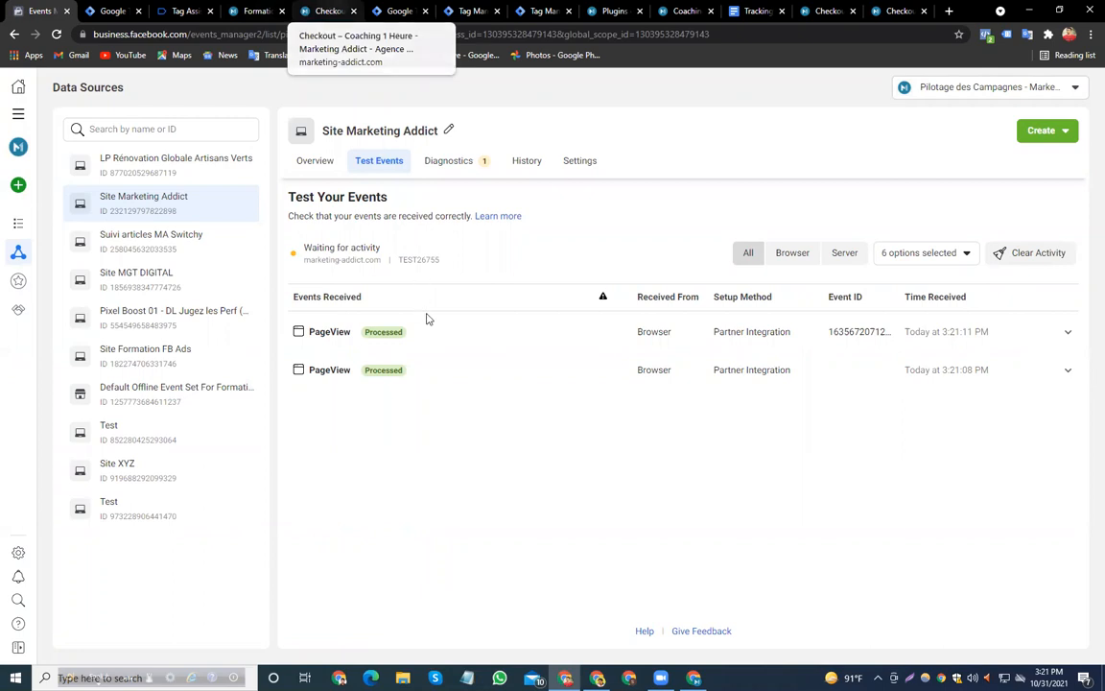
Inspect the coaching checkout page's events with Facebook Pixel Helper and check the web container's tag summary in Tag Assistant
click(329, 11)
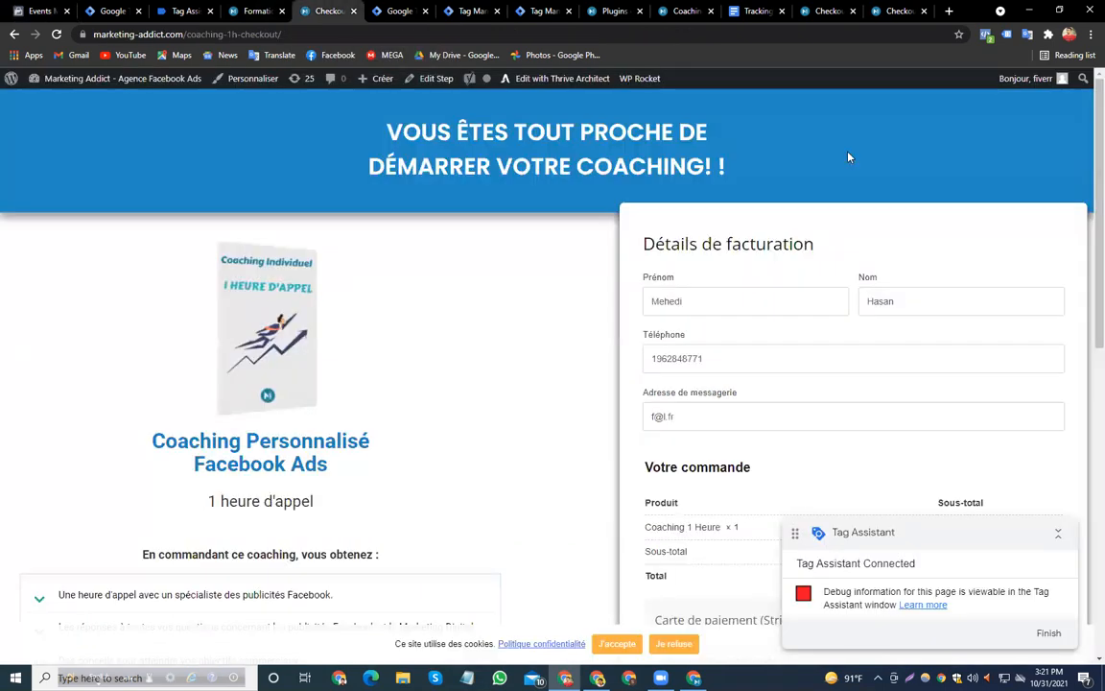
click(987, 36)
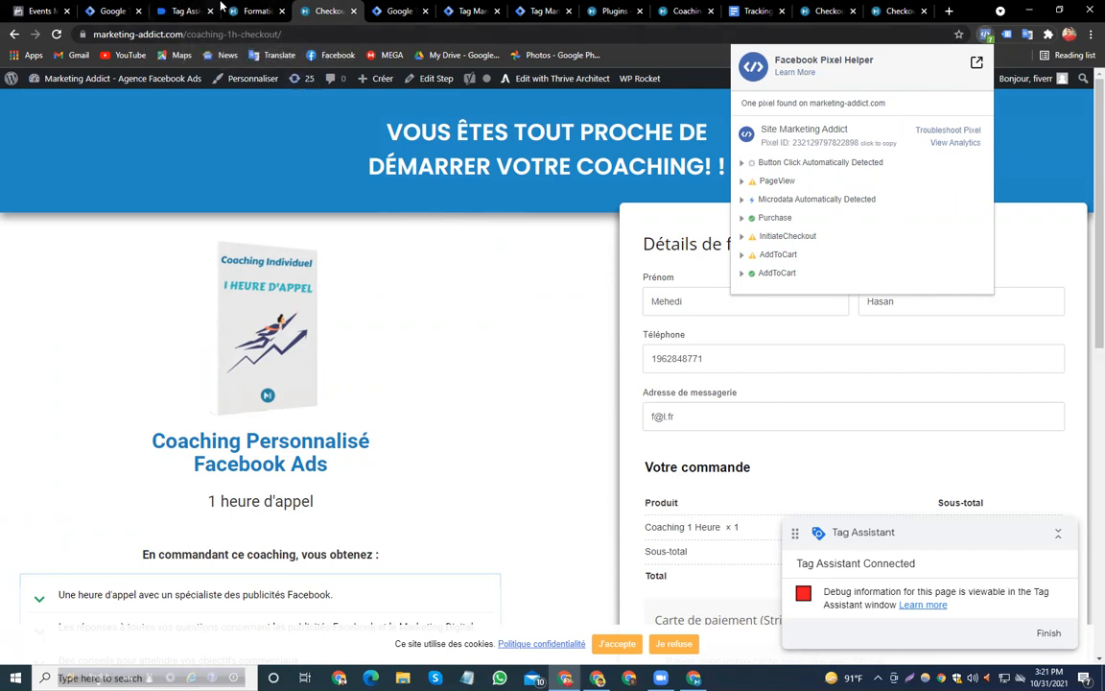
click(251, 10)
click(325, 11)
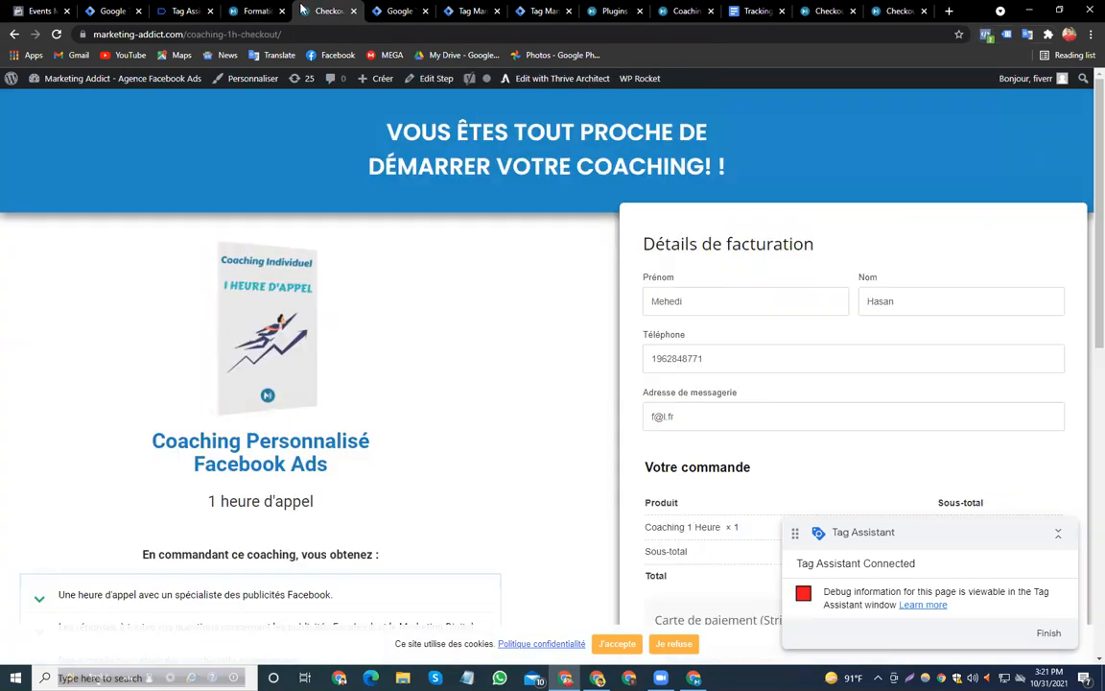
click(186, 10)
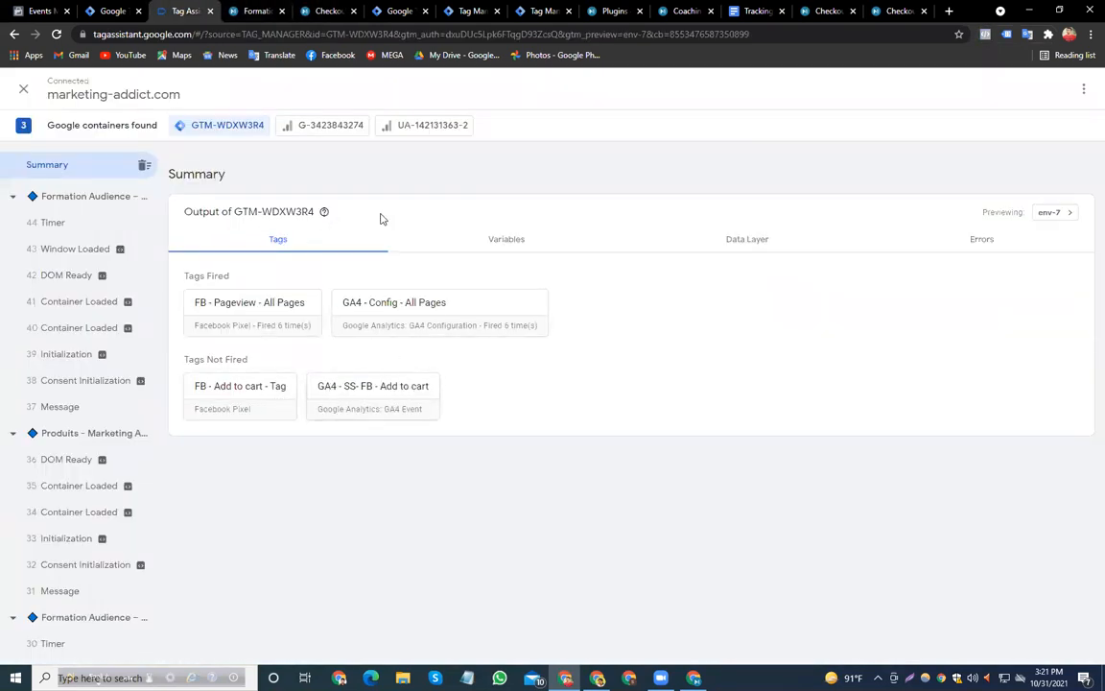
Go back from the coaching checkout to the coaching offer page, and from the Formation Audience page to the products page
click(324, 11)
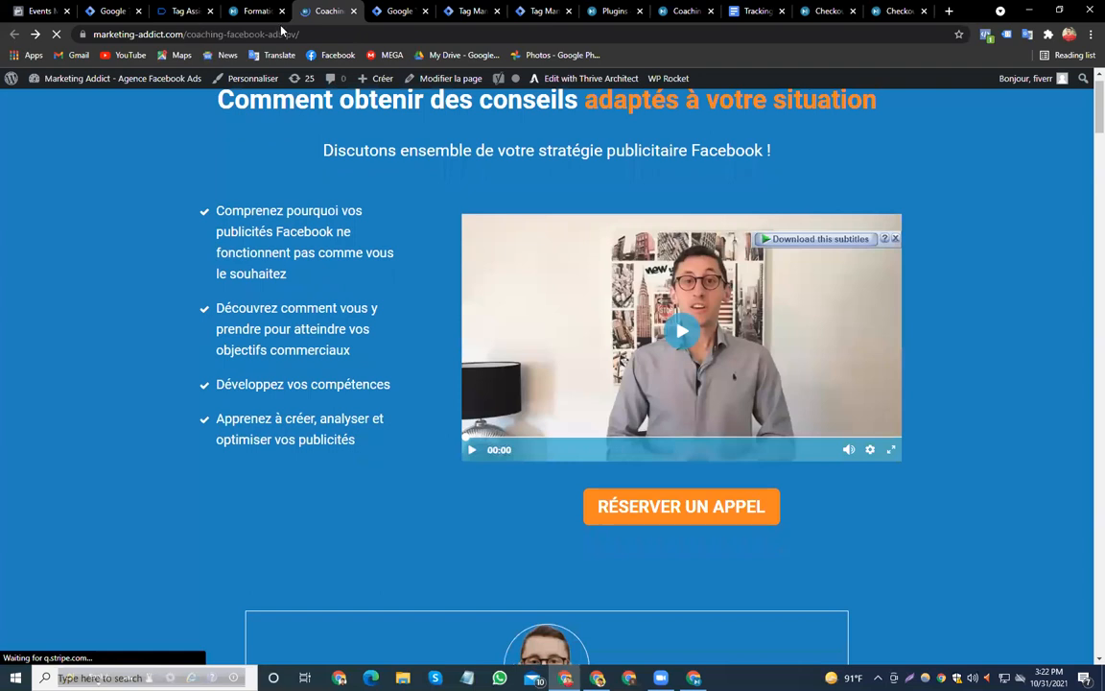
key(ctrl+shift+Tab)
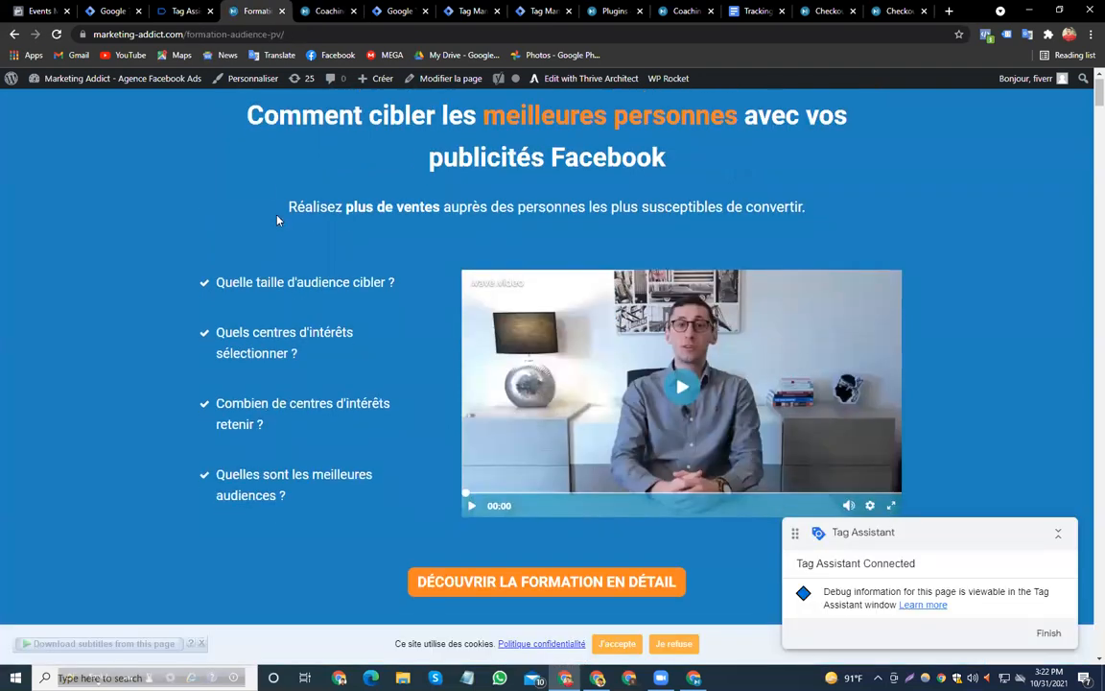
scroll(297, 267, down, 3)
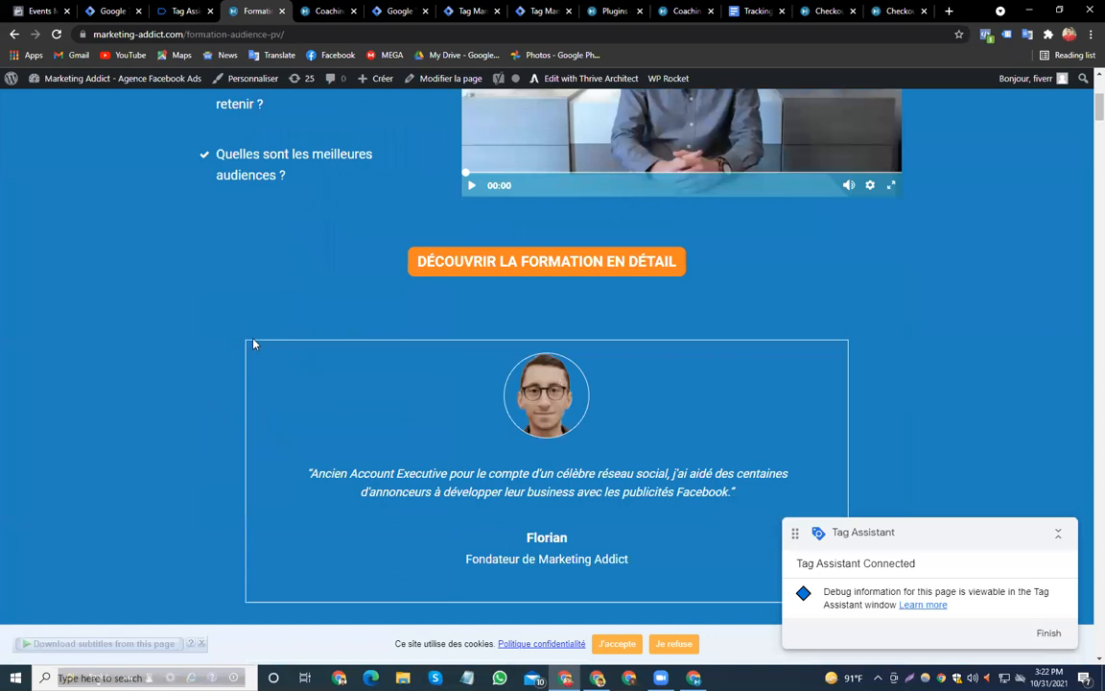
key(alt+Left)
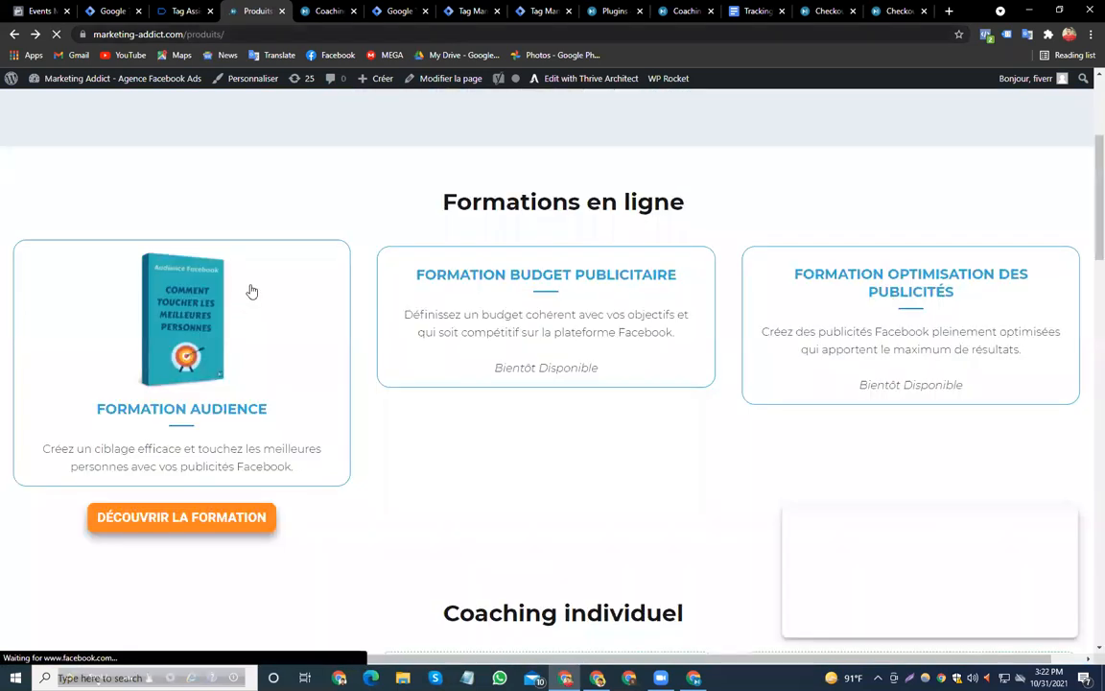
Go from the products page through the coaching sales page to the 1-hour coaching checkout to trigger its tracking events
scroll(252, 290, down, 3)
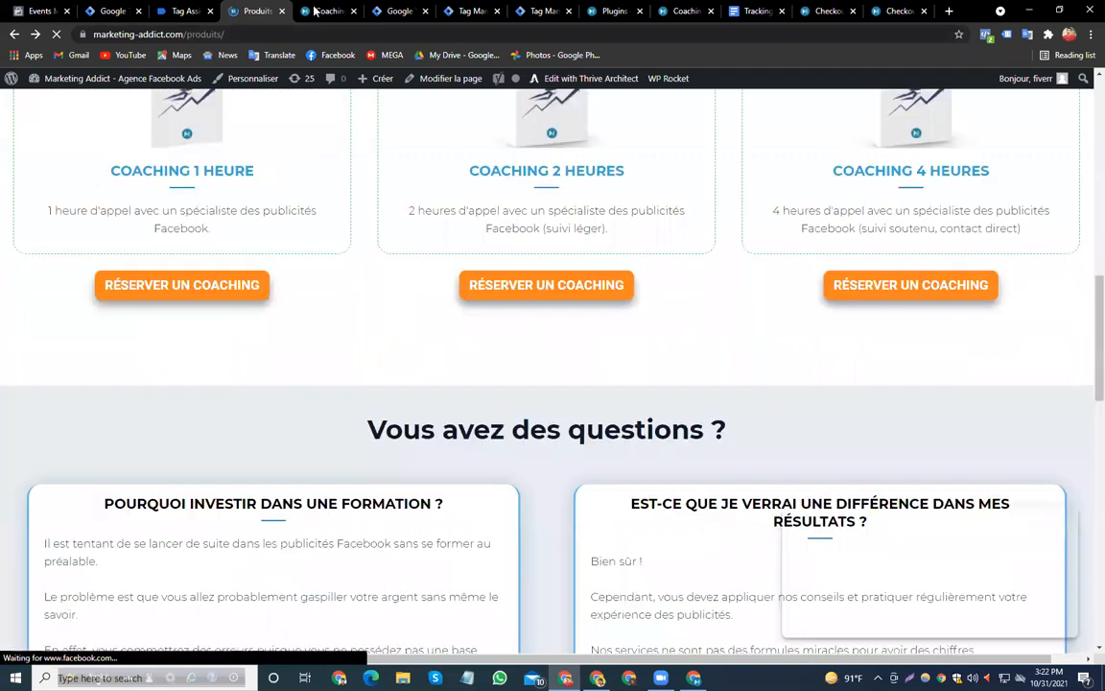
click(314, 11)
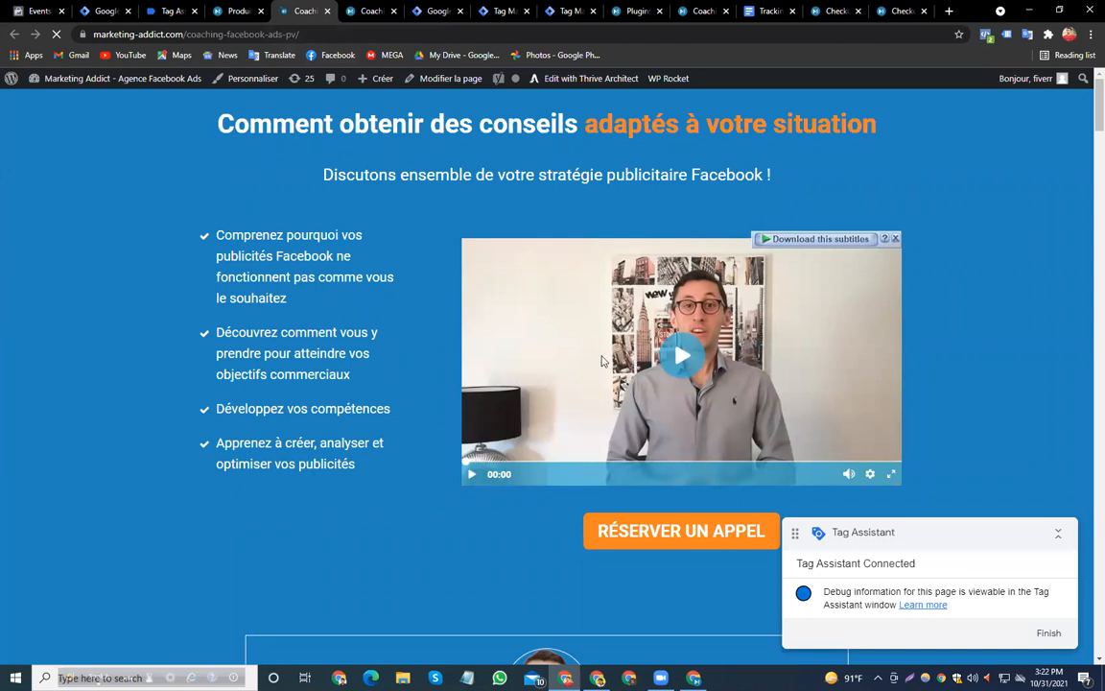
scroll(579, 355, down, 2)
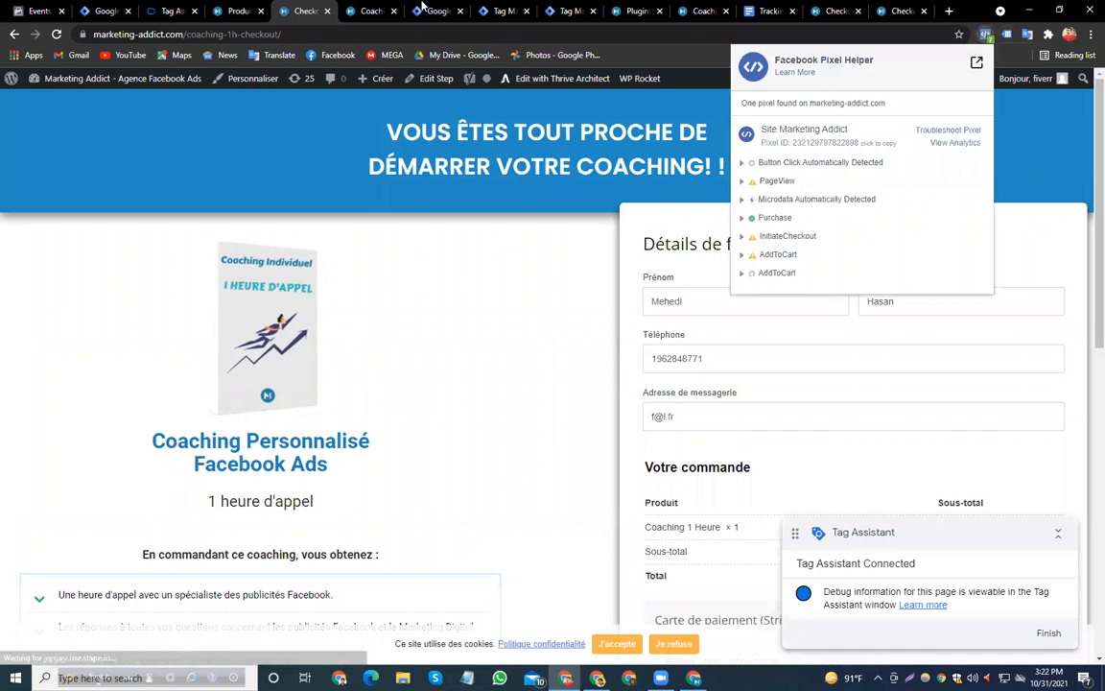
Examine the tags fired in Tag Assistant and the add_to_cart request in the server container's debug view
key(ctrl+3)
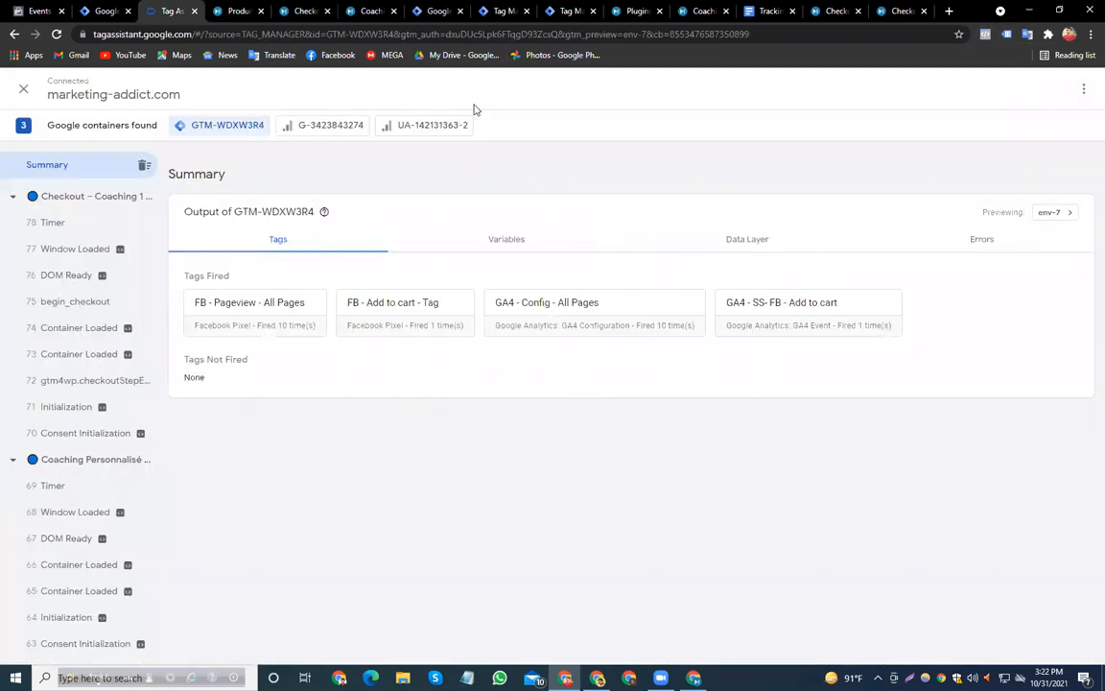
key(ctrl+8)
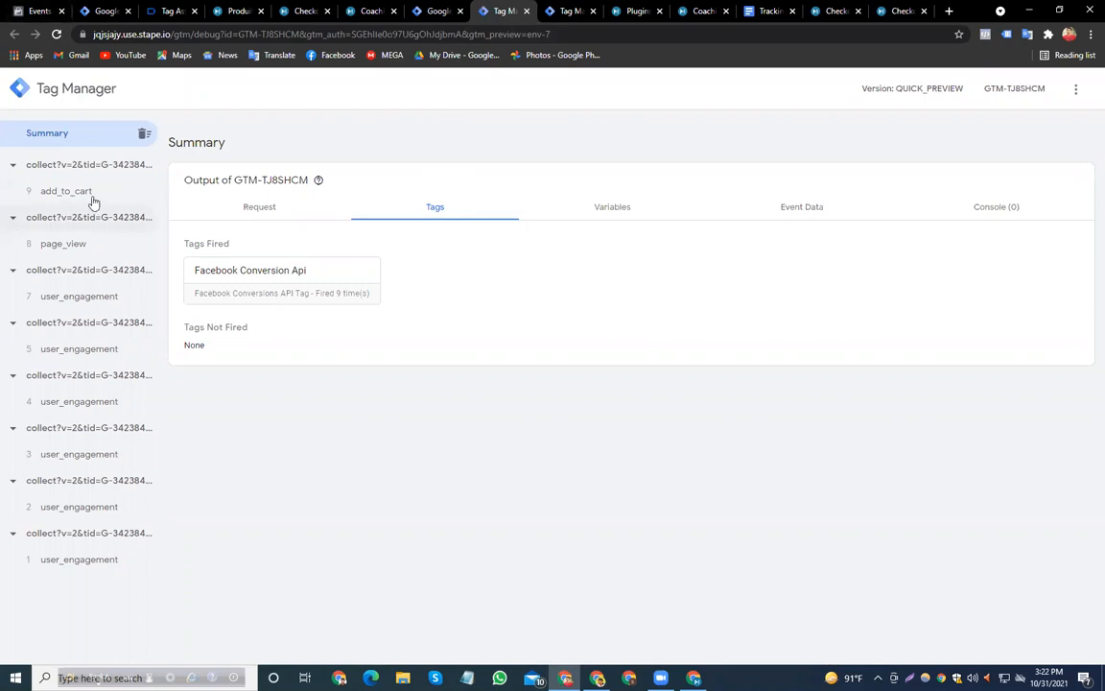
Open the pixel's test events in Facebook Events Manager, reload them and inspect the deduplicated Add to Cart event's details
click(35, 13)
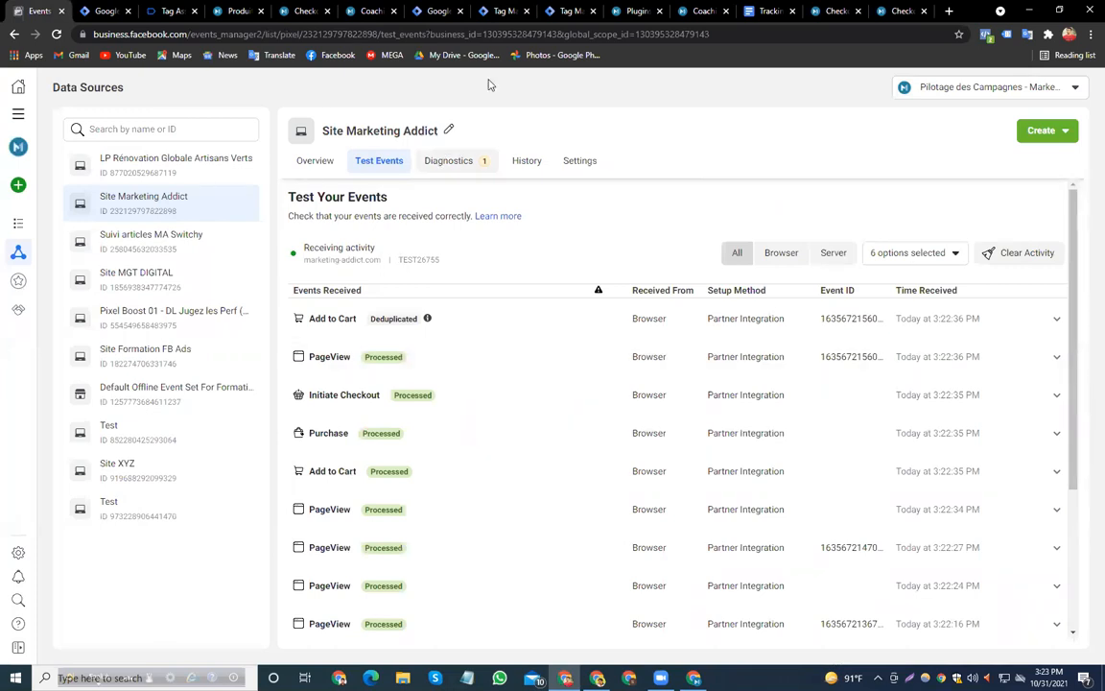
click(247, 33)
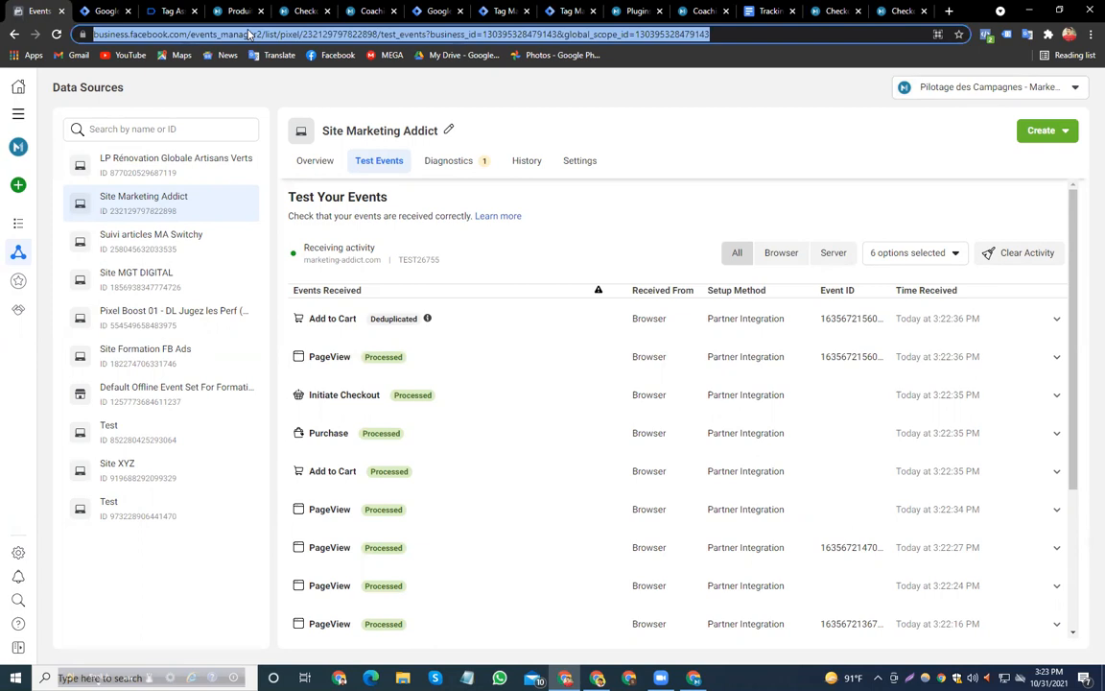
key(Return)
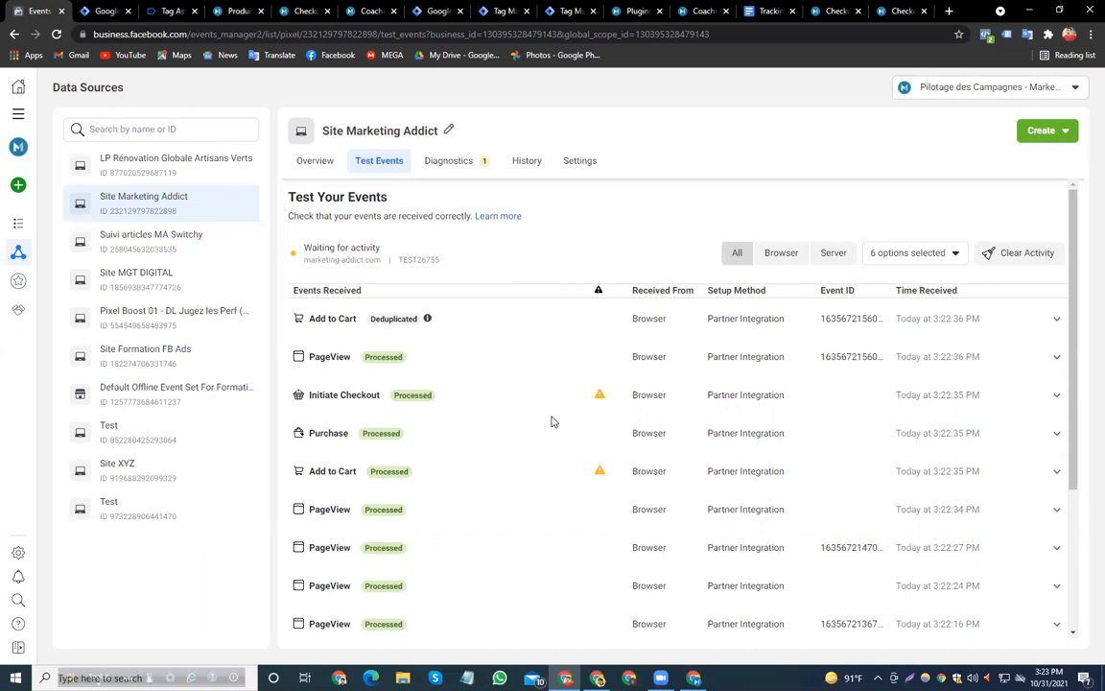
click(368, 324)
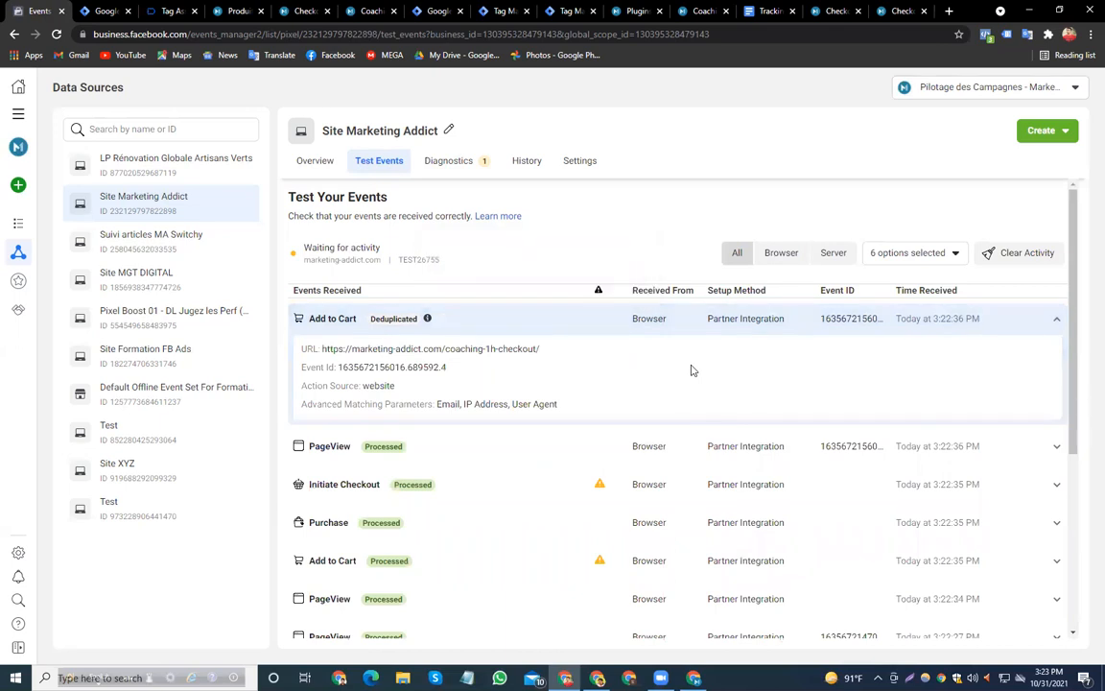
Reload the test events list and expand the Purchase event to examine its setup method and parameters
click(219, 35)
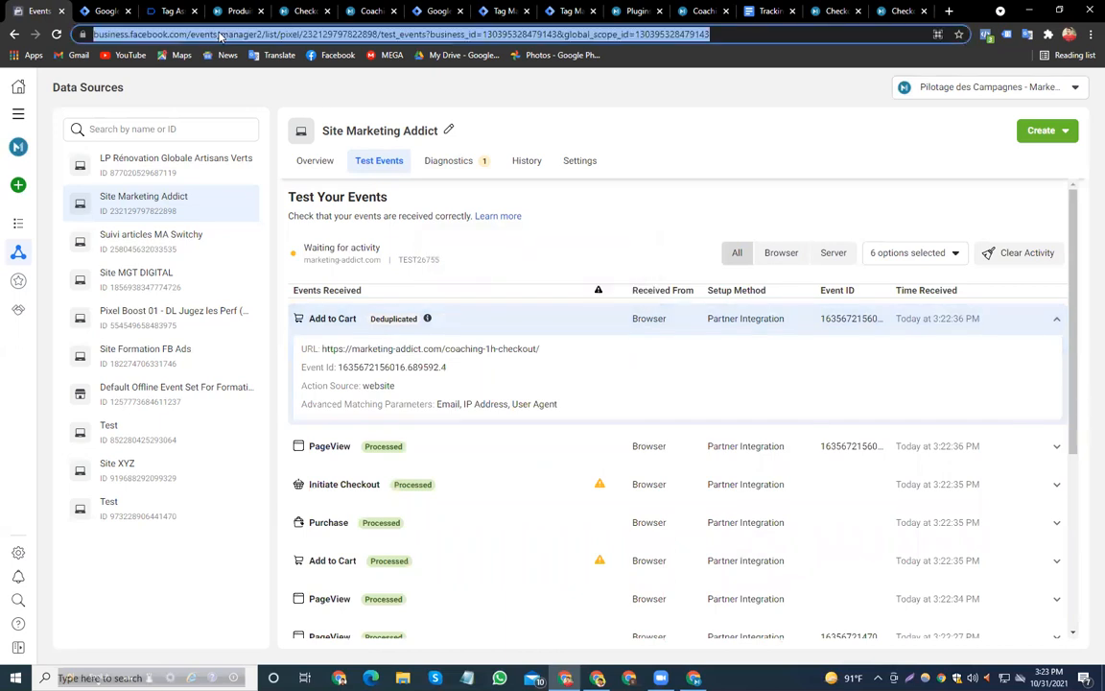
key(Return)
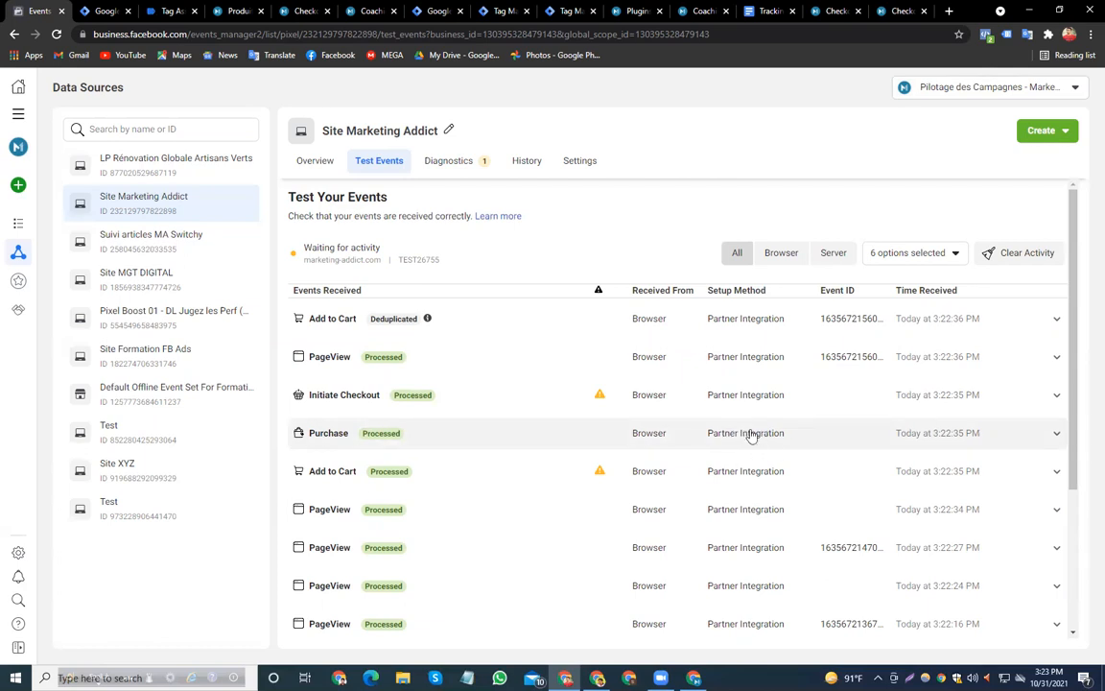
mouse_move(751, 435)
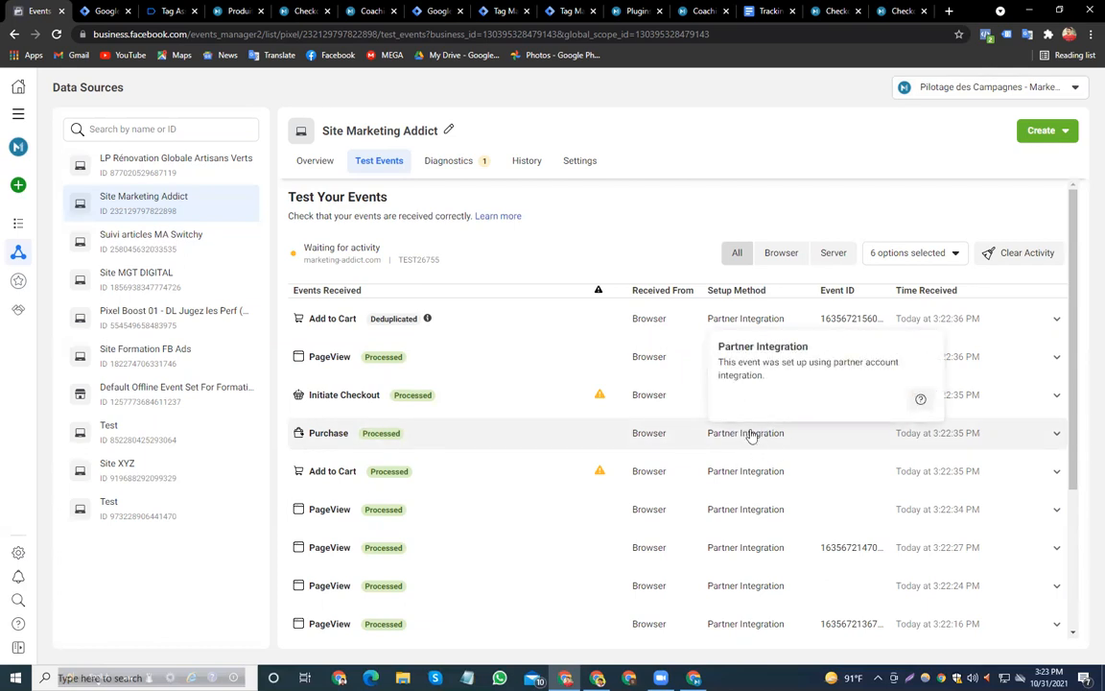
click(746, 434)
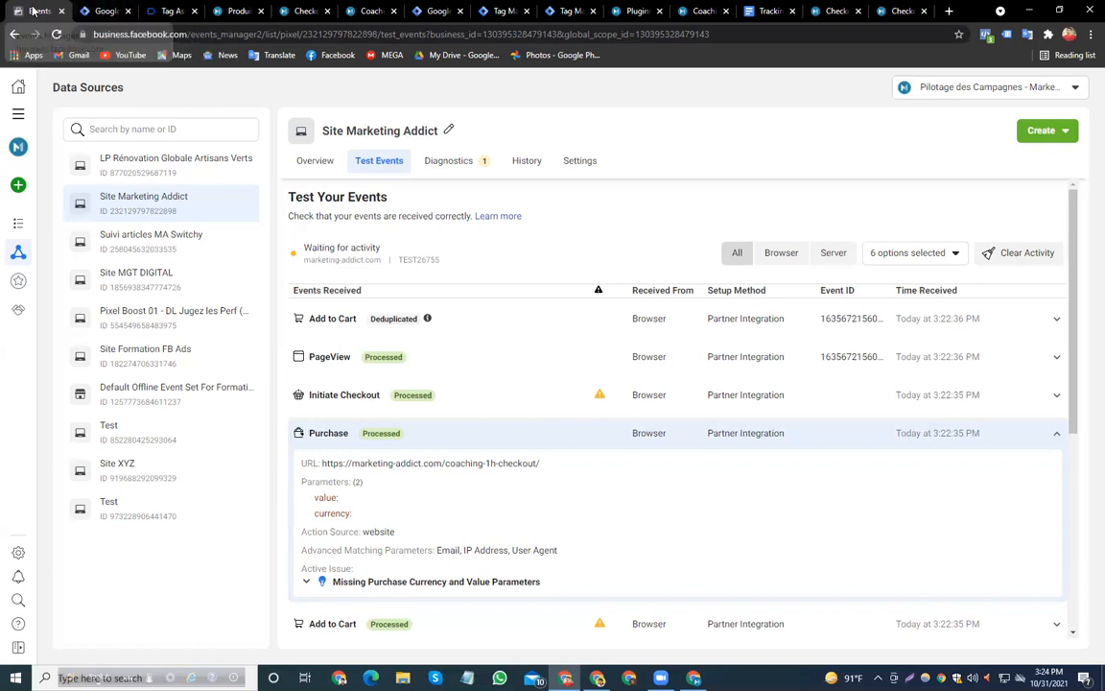
Look through the Site Marketing Addict pixel's settings, including the sharing, Conversions API and traffic permissions sections
click(581, 161)
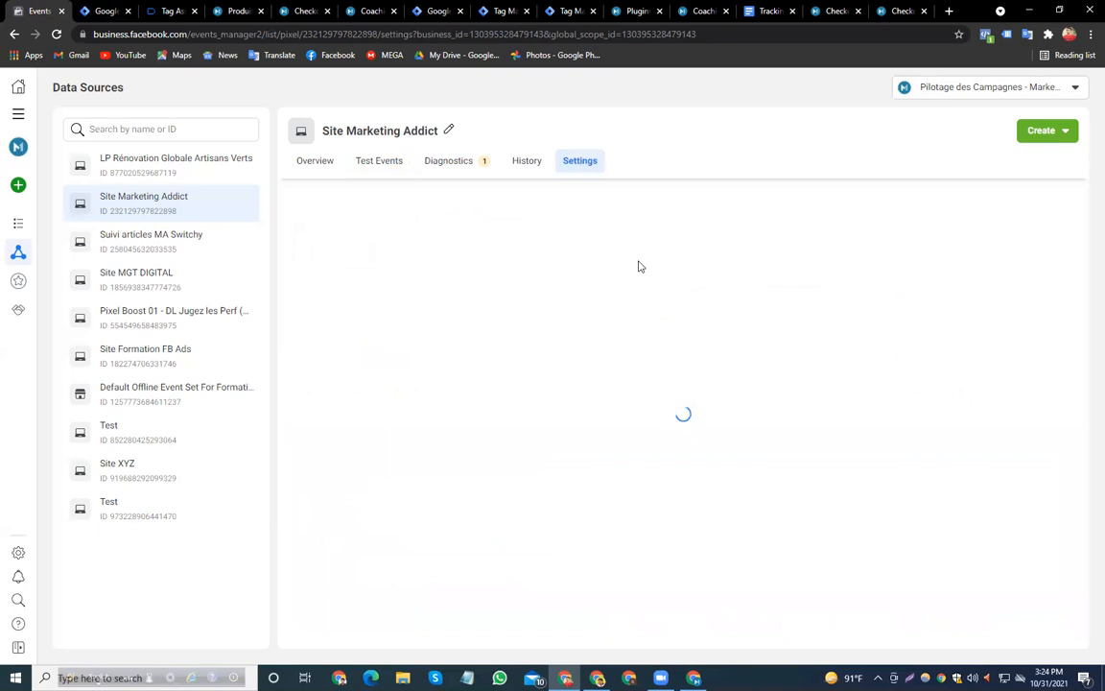
scroll(570, 301, down, 2)
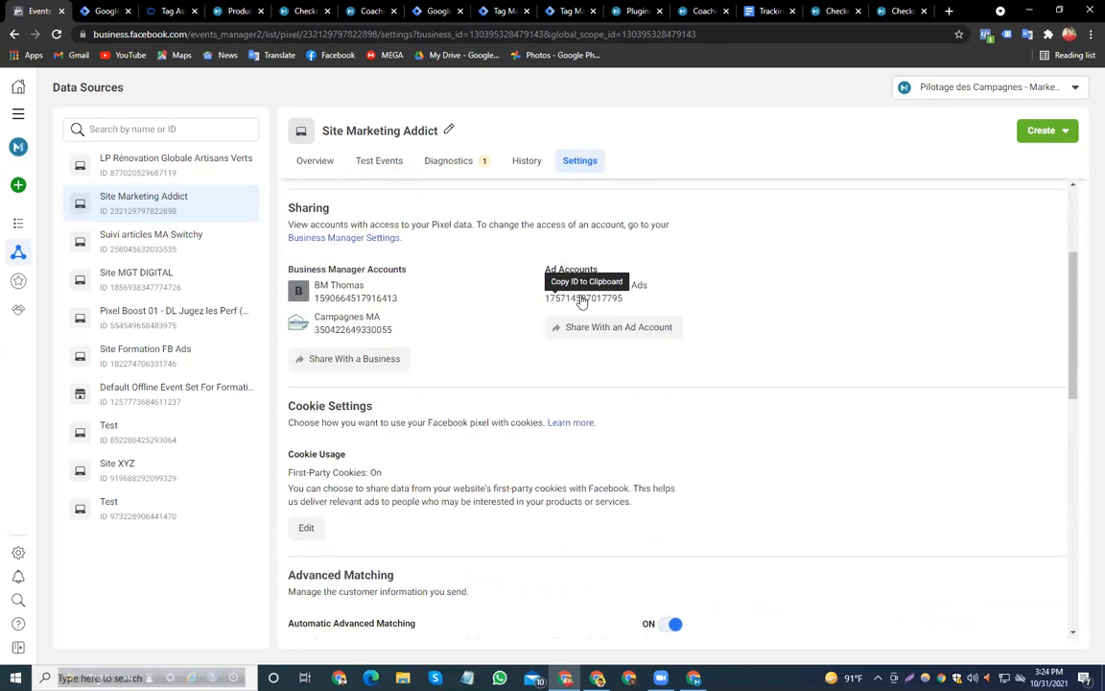
scroll(524, 346, down, 4)
scroll(524, 346, down, 4)
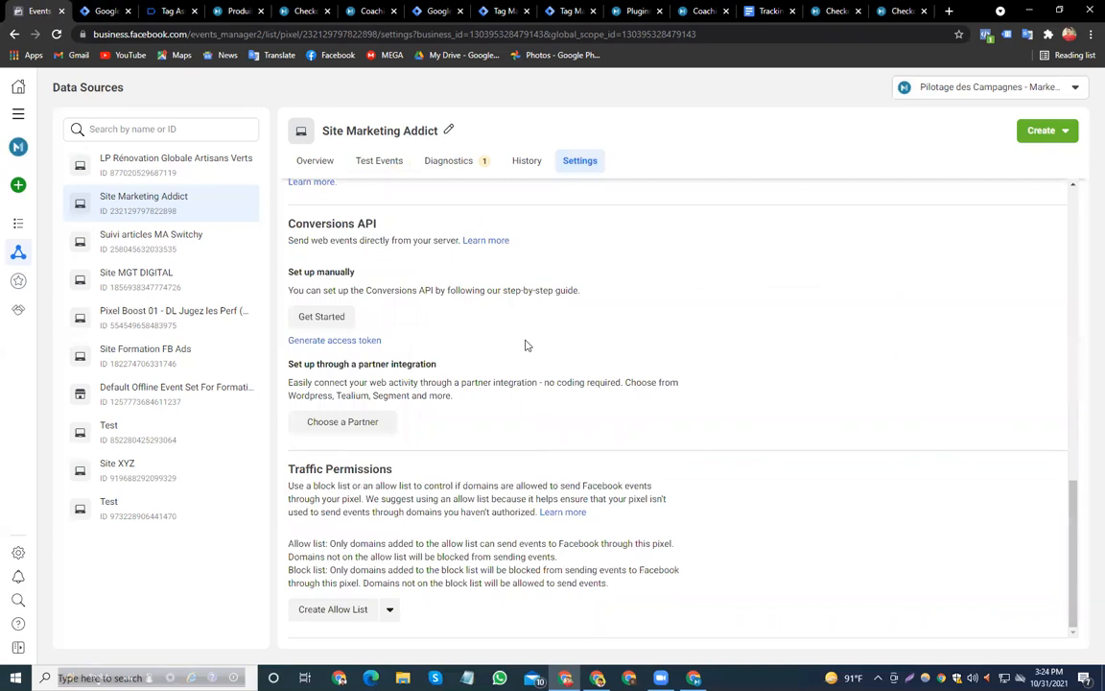
scroll(525, 344, up, 8)
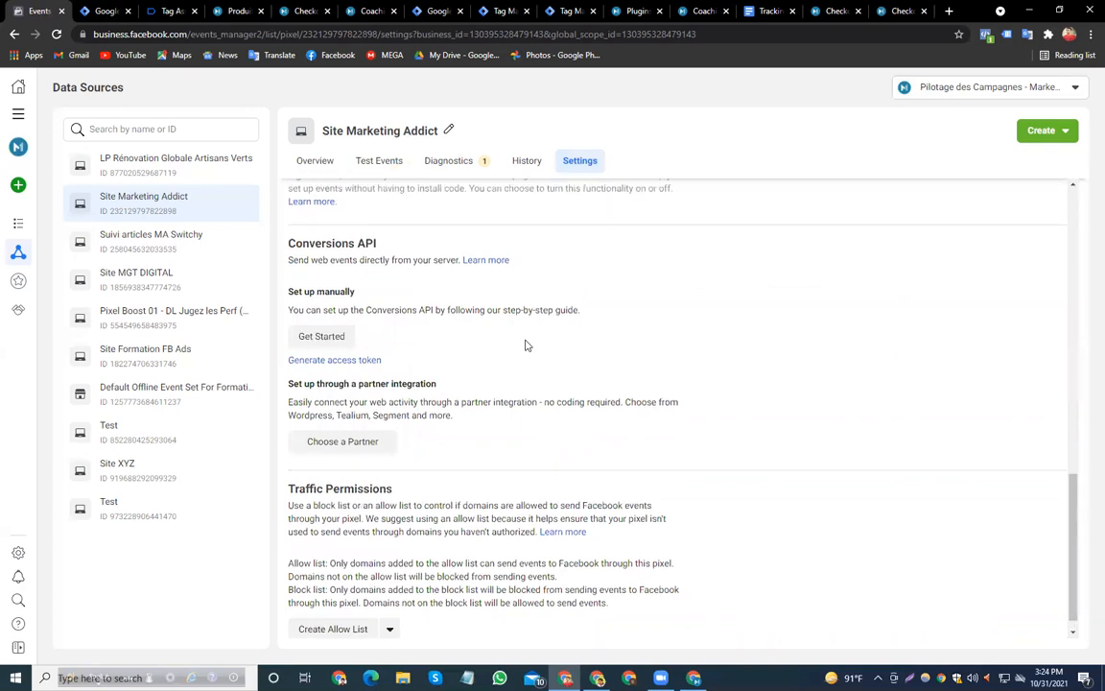
Return to the test events, review the full list of received events and expand the Purchase event
click(387, 163)
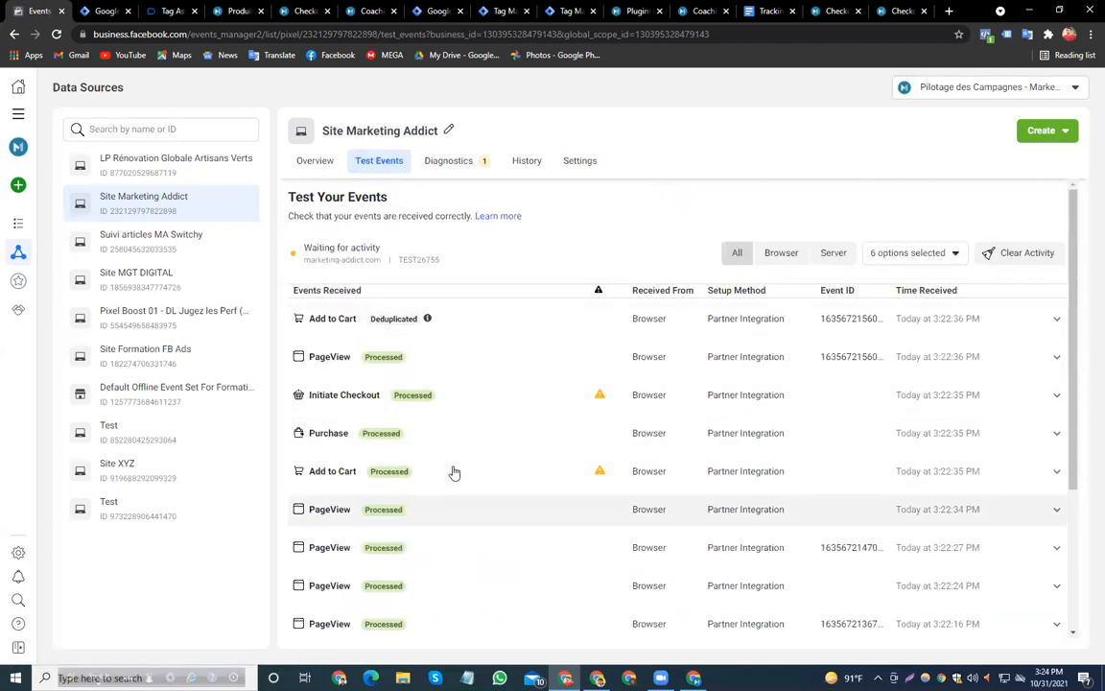
scroll(474, 530, down, 4)
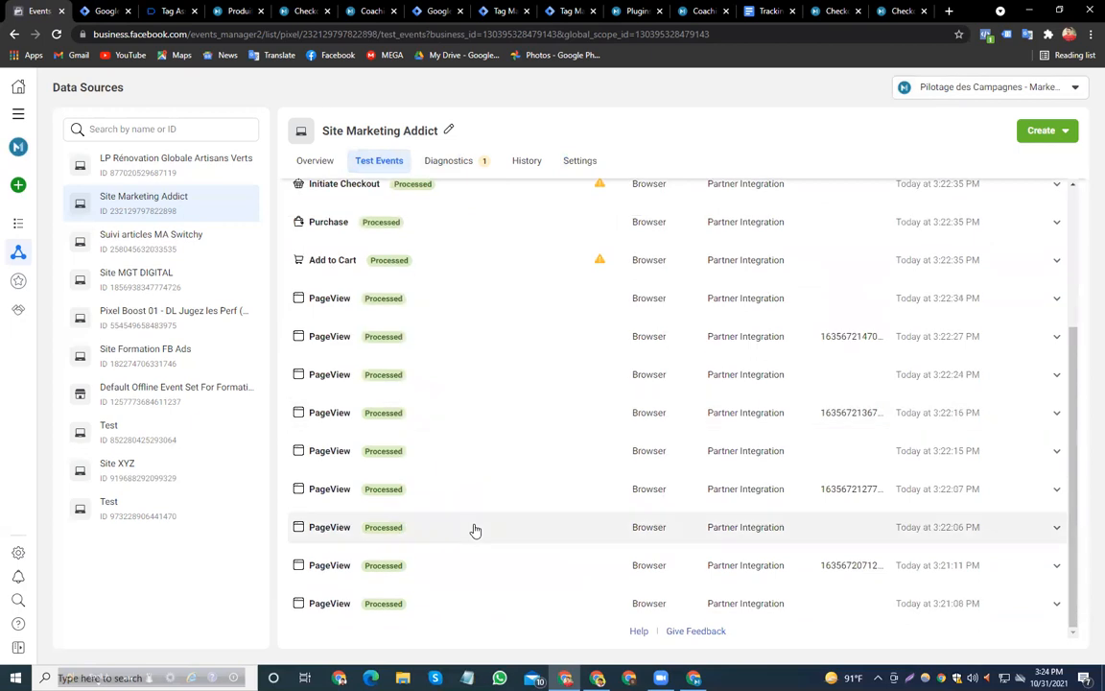
scroll(473, 527, up, 5)
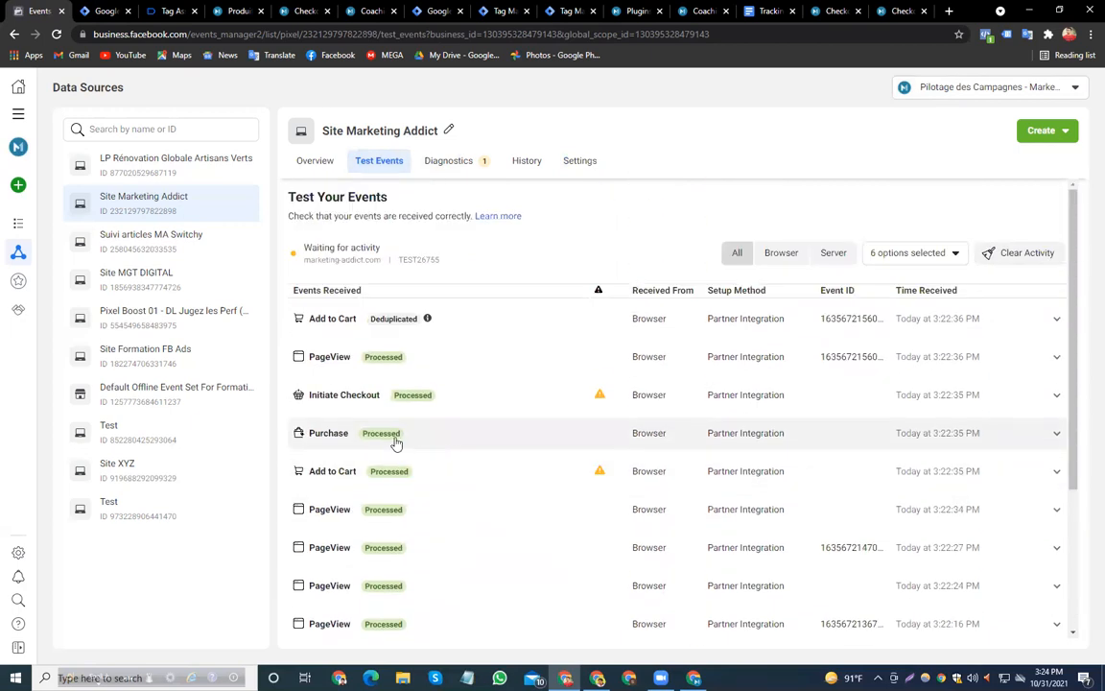
click(1054, 434)
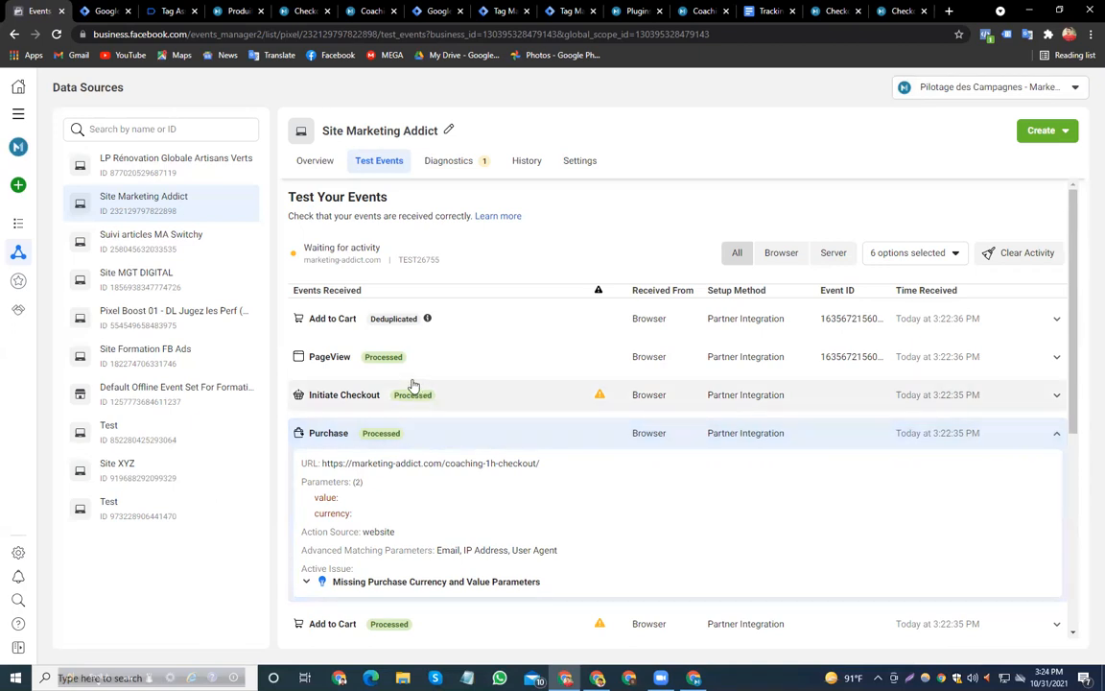
Expand the deduplicated Add to Cart event and examine its page URL
click(412, 324)
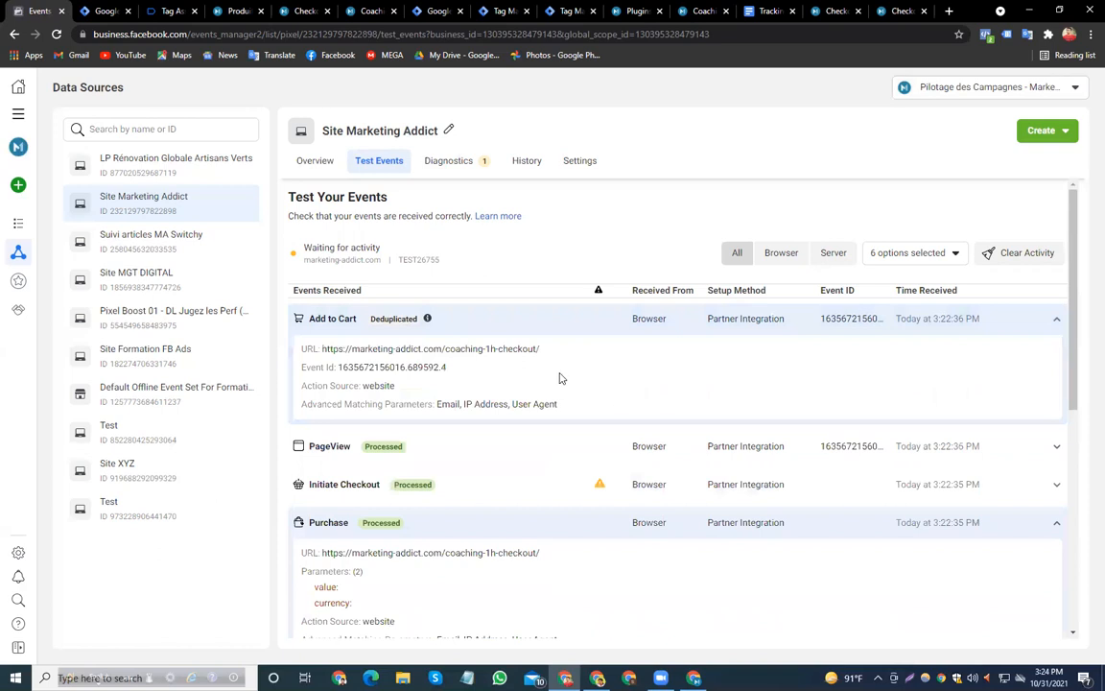
drag(347, 350, 588, 351)
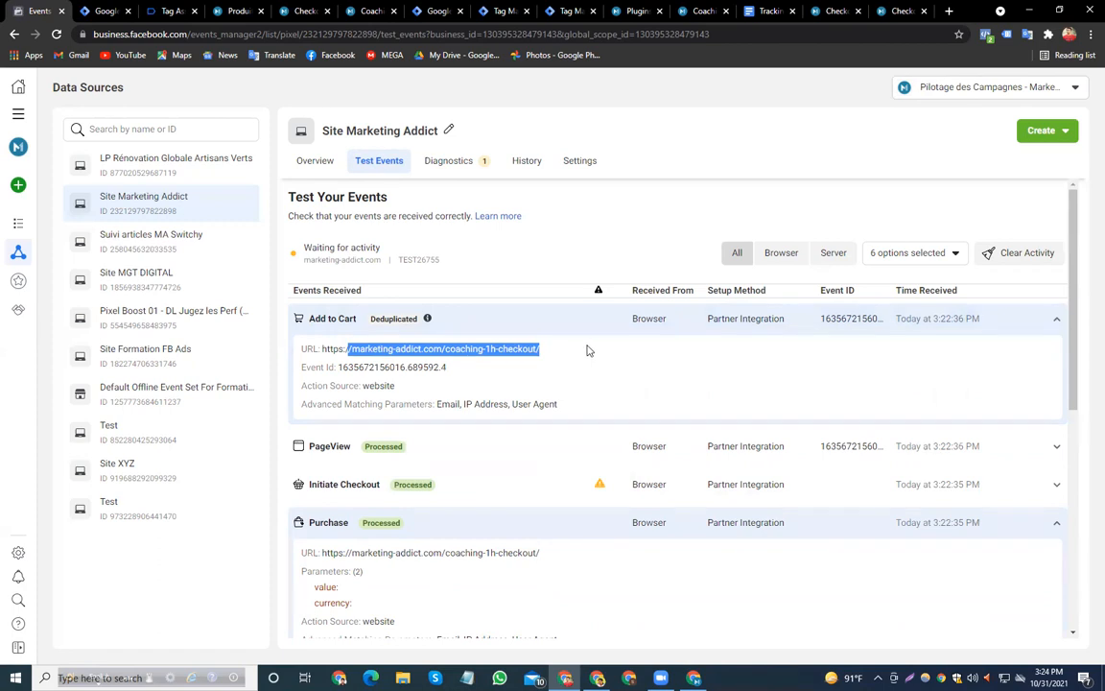
click(588, 351)
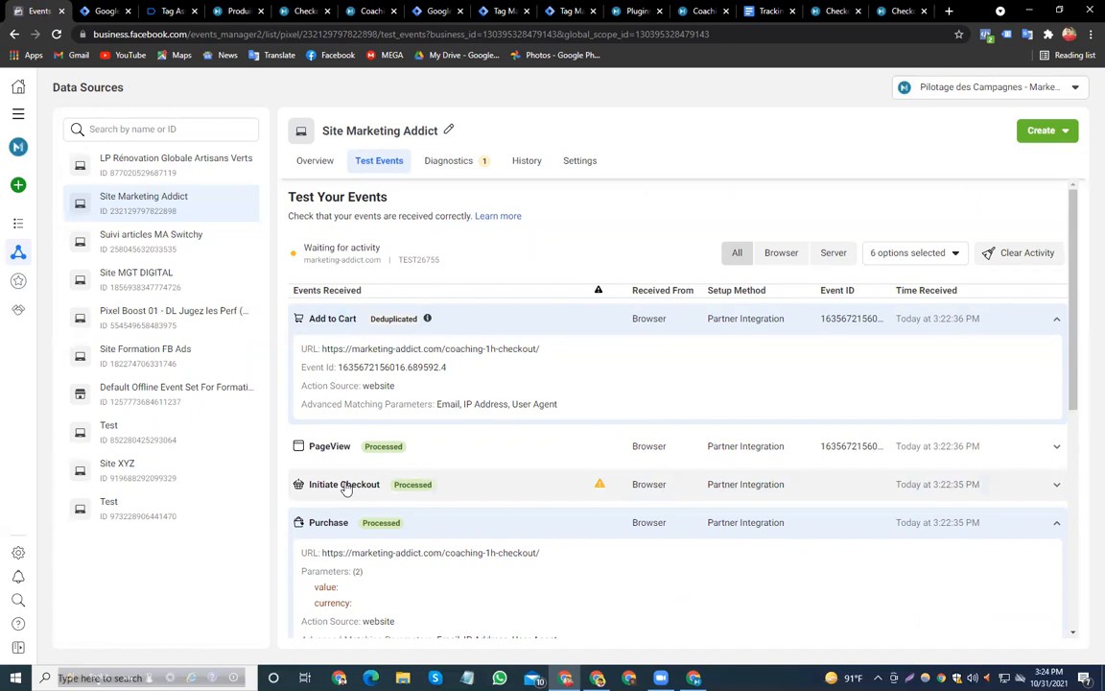
Expand a PageView event and reopen the Purchase event, highlighting the coaching checkout part of the Purchase URL
click(367, 533)
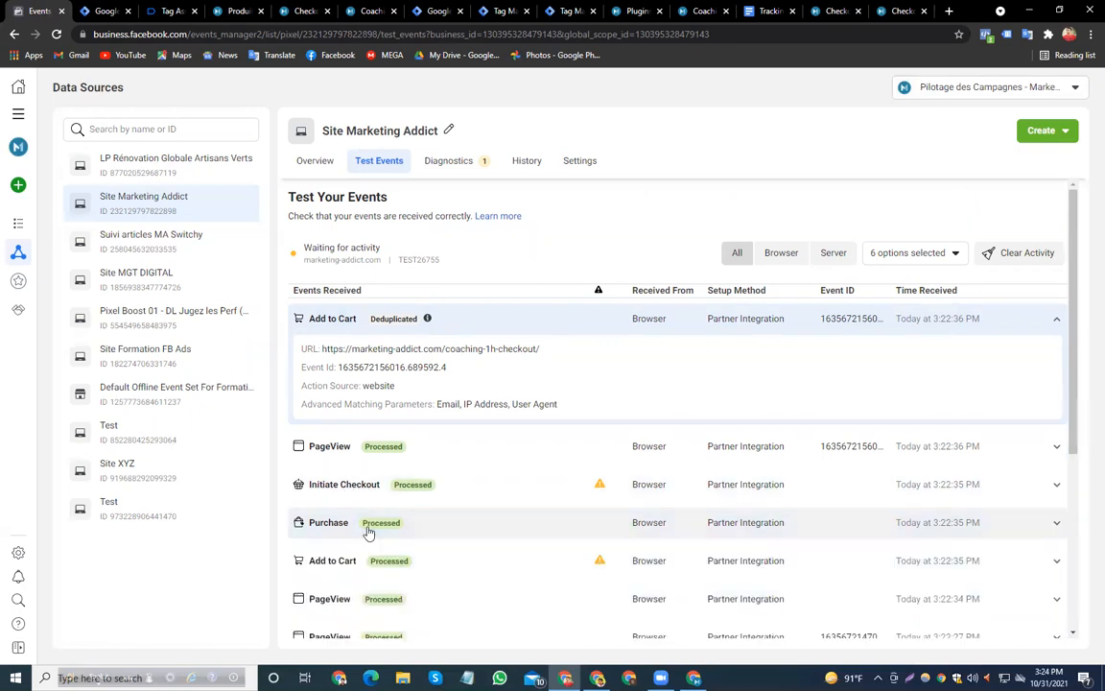
scroll(414, 523, down, 1)
click(414, 528)
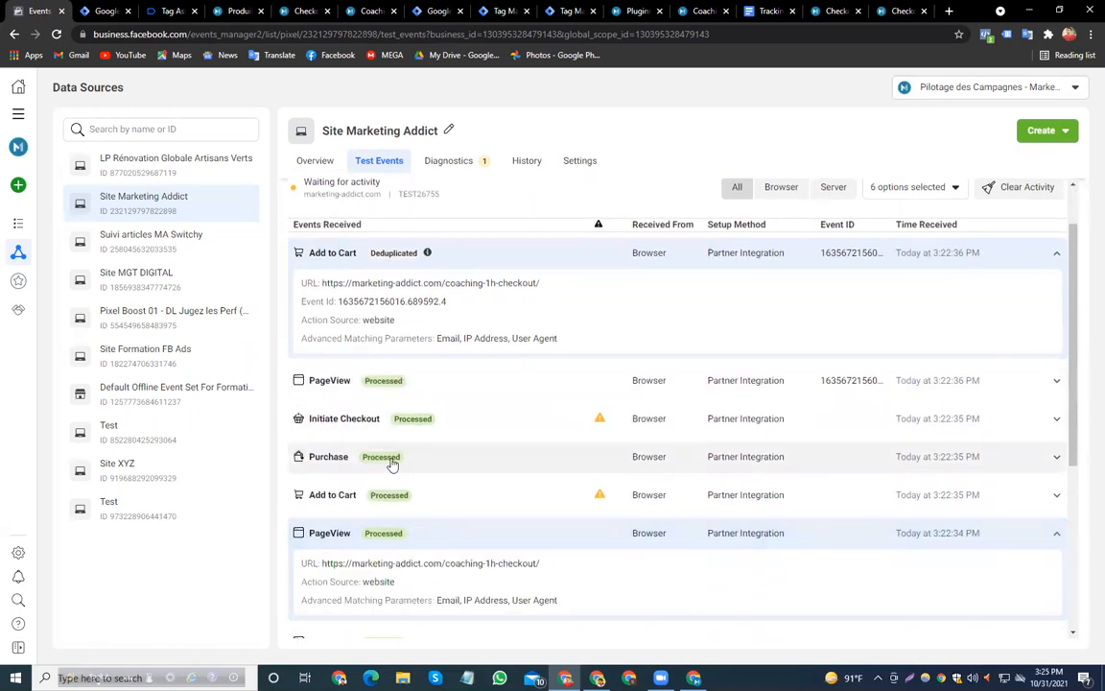
click(391, 460)
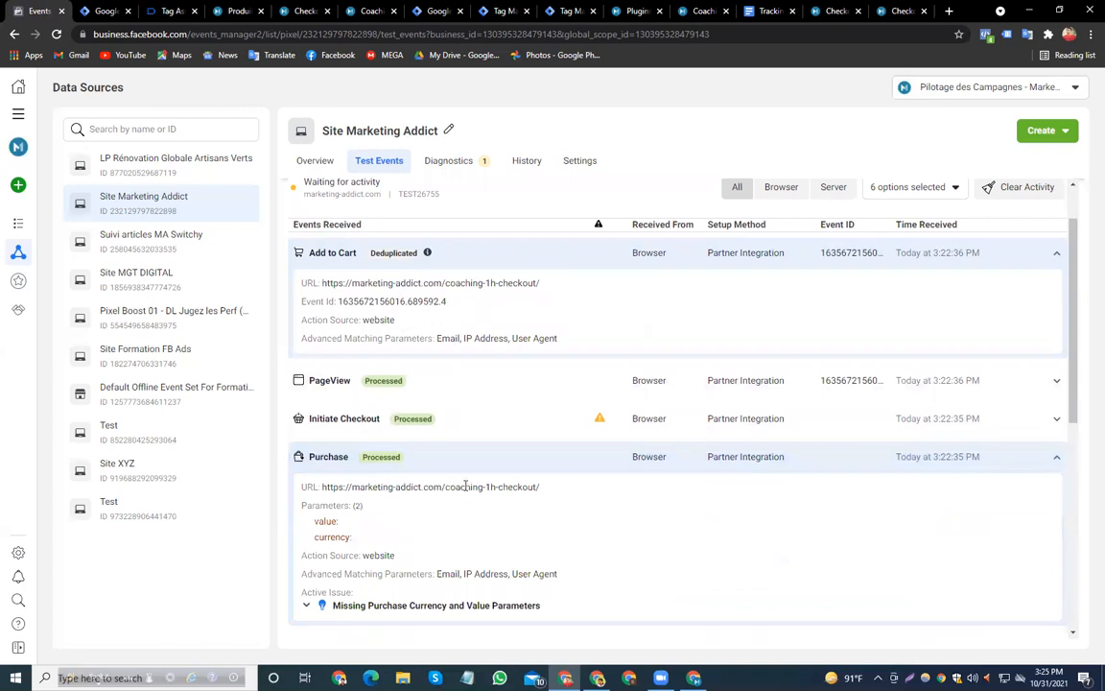
drag(448, 488, 549, 494)
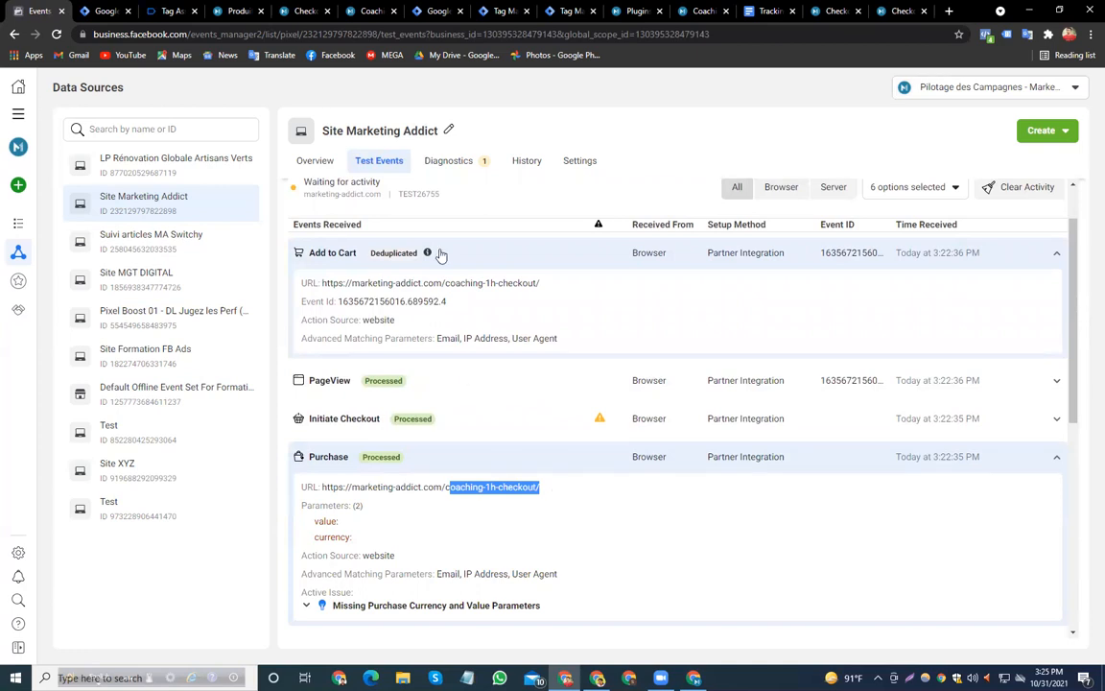
Review the page-to-pixel-event tables in the Tracking document and the marketing-addict.com container's tag list in Tag Manager
click(772, 14)
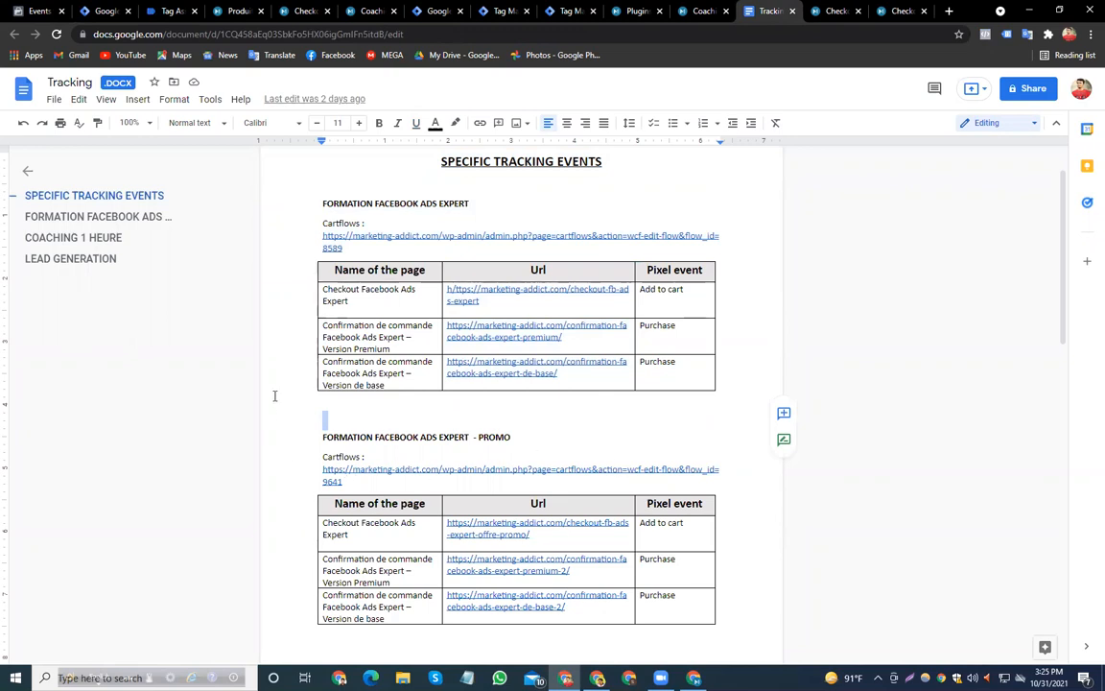
click(106, 12)
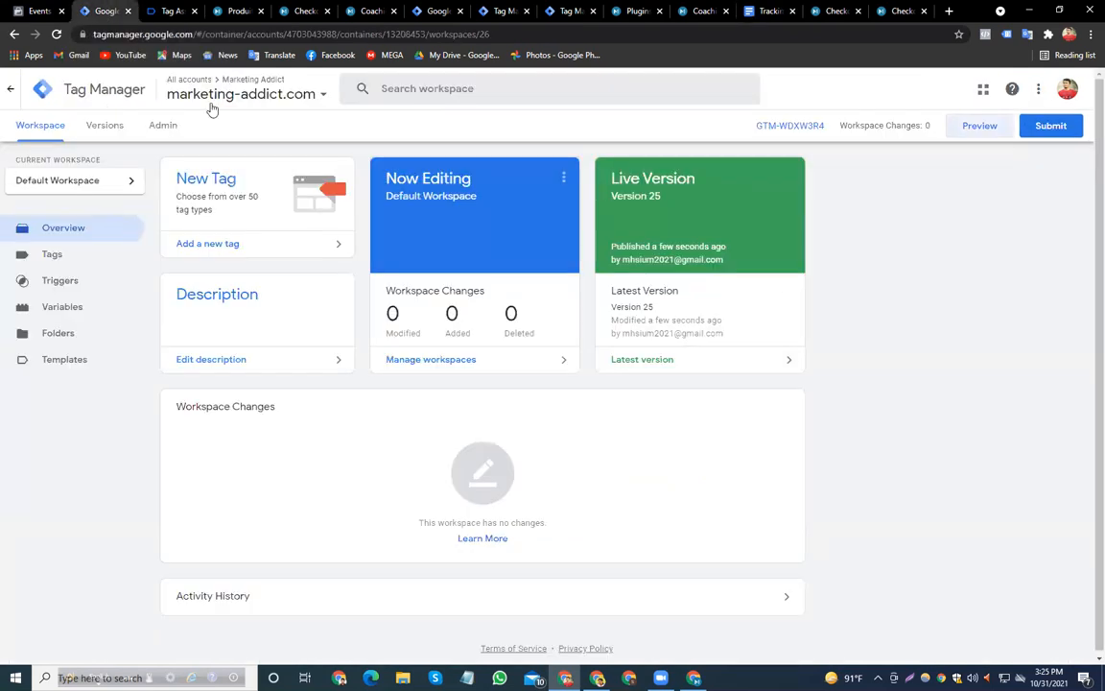
click(56, 259)
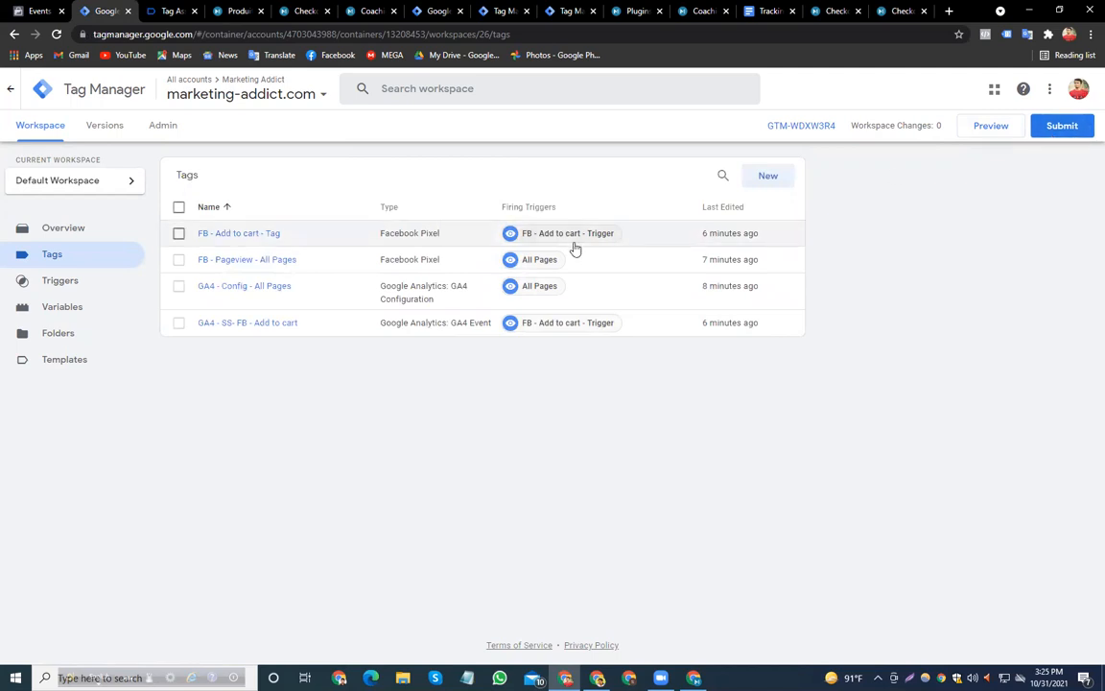
Publish the marketing-addict.com container to Live without a version name or description, and return to its workspace
click(1059, 126)
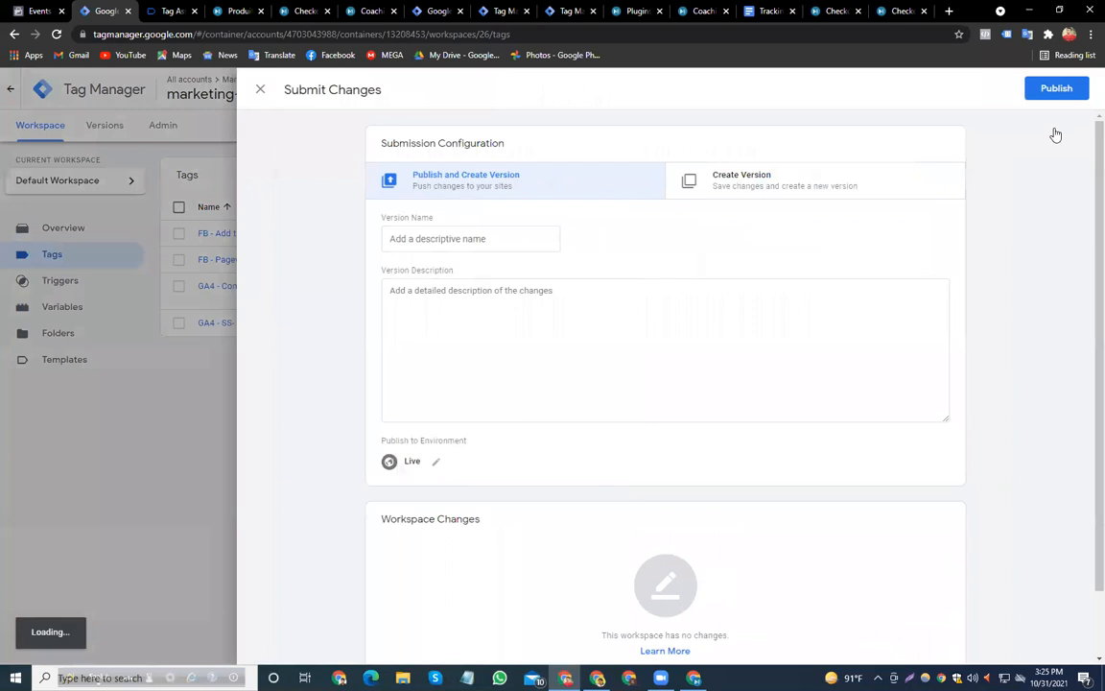
click(1076, 92)
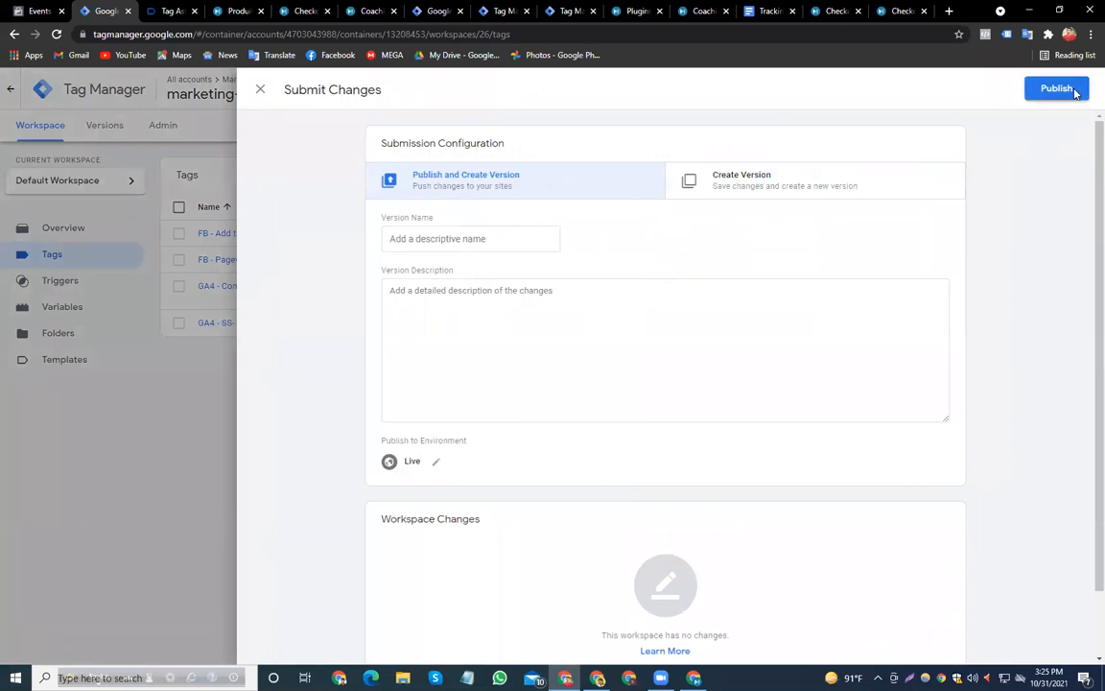
click(729, 462)
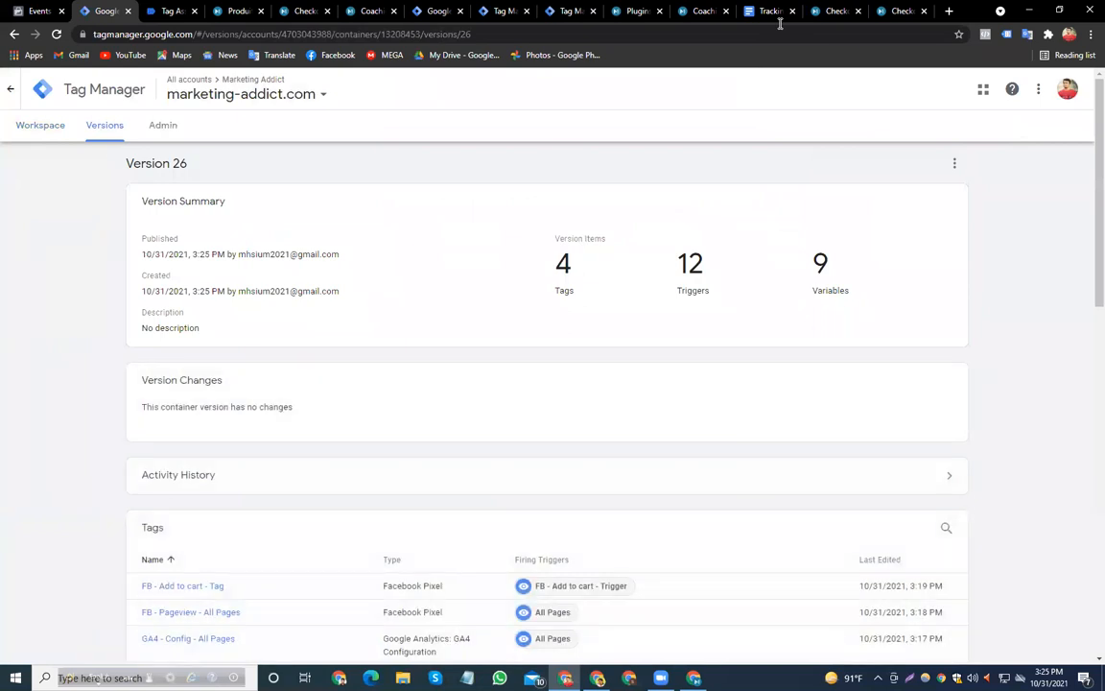
click(38, 126)
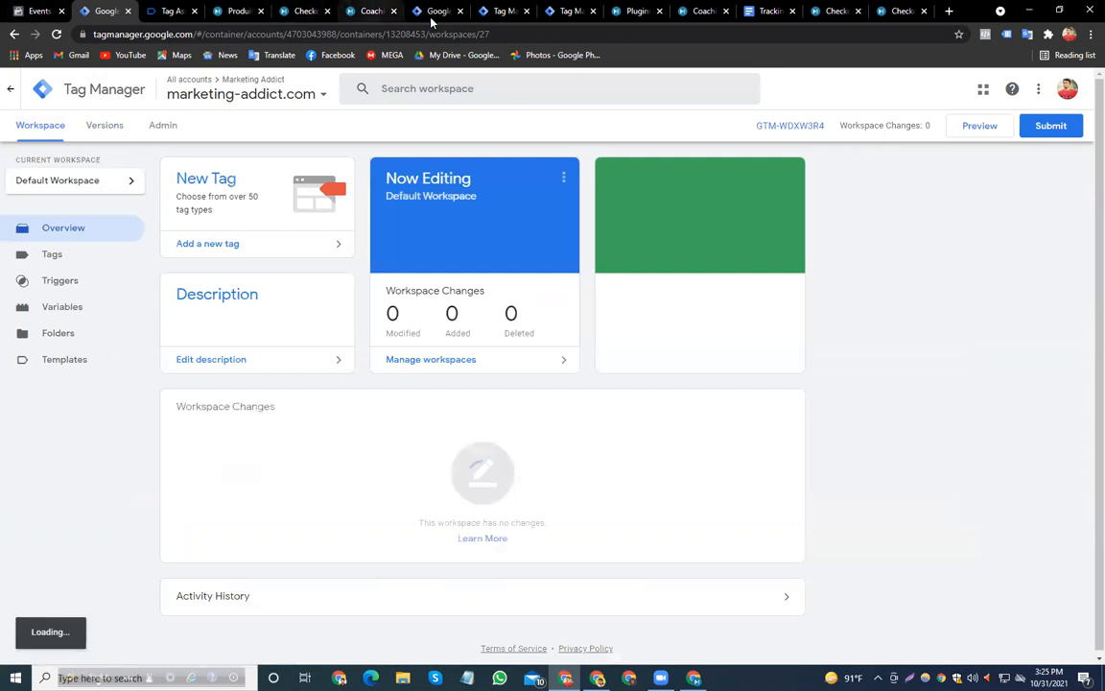
Switch to the WordPress admin of marketing-addict.com and look through the installed plugins for Facebook and tracking plugins
click(633, 8)
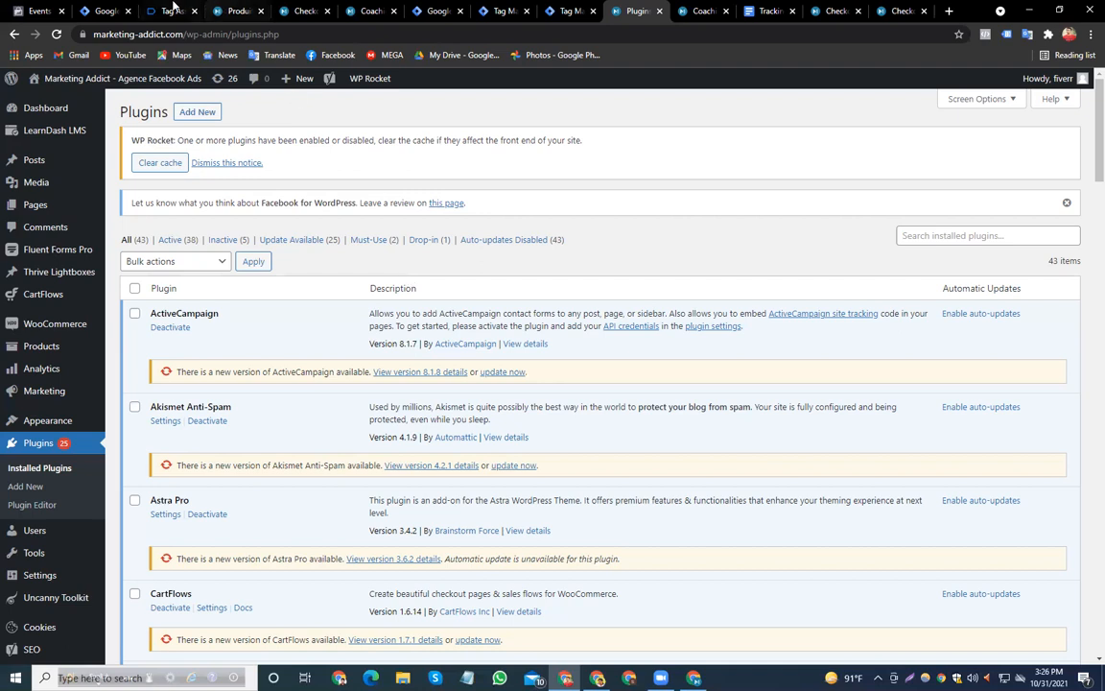
scroll(172, 460, down, 9)
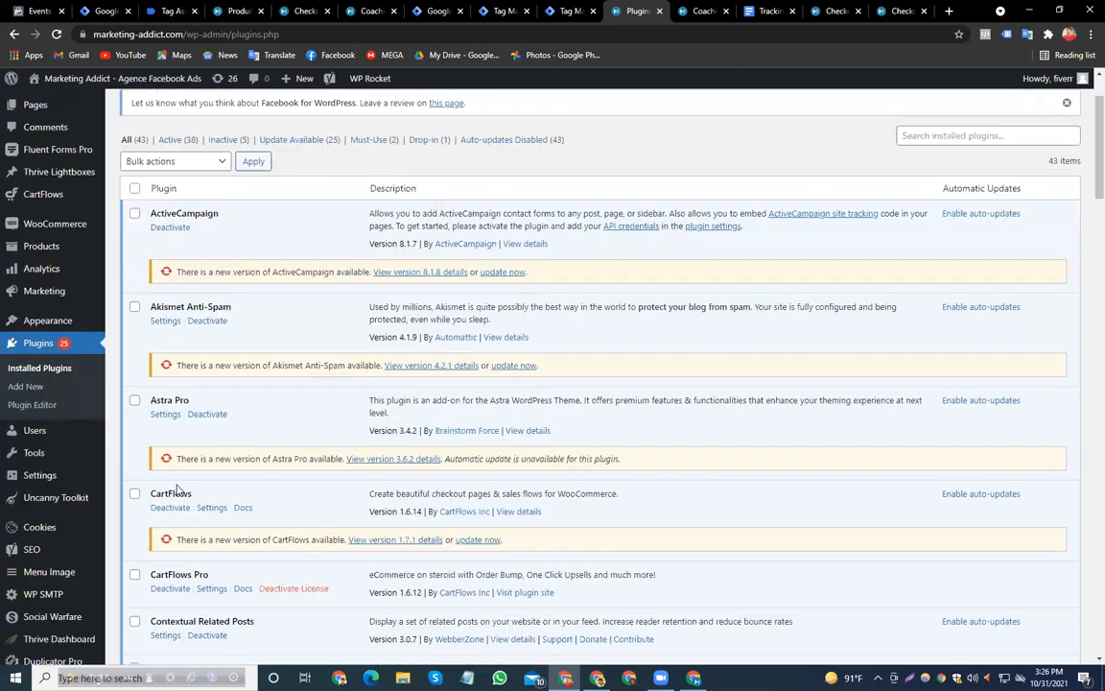
scroll(177, 489, down, 15)
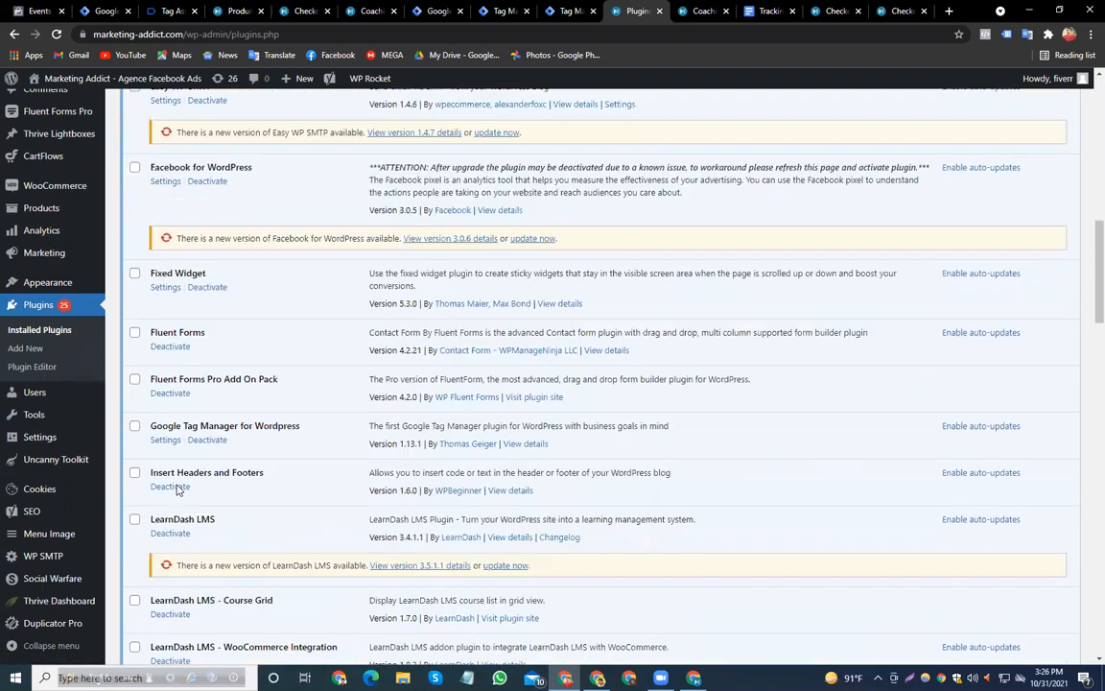
scroll(176, 484, down, 14)
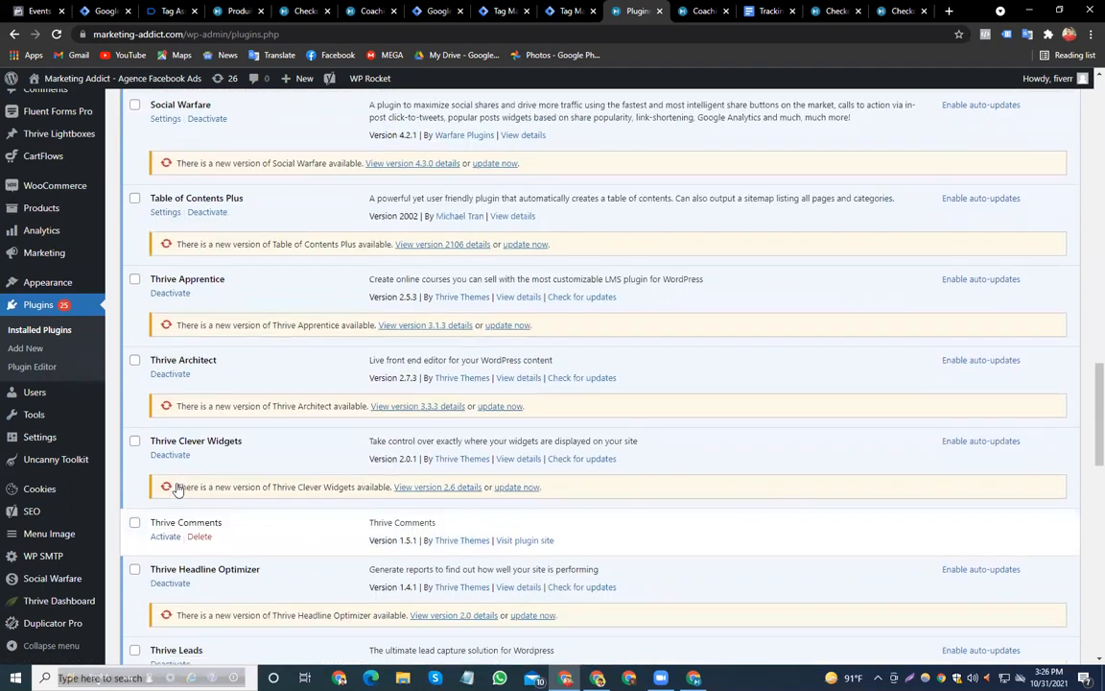
scroll(176, 490, down, 7)
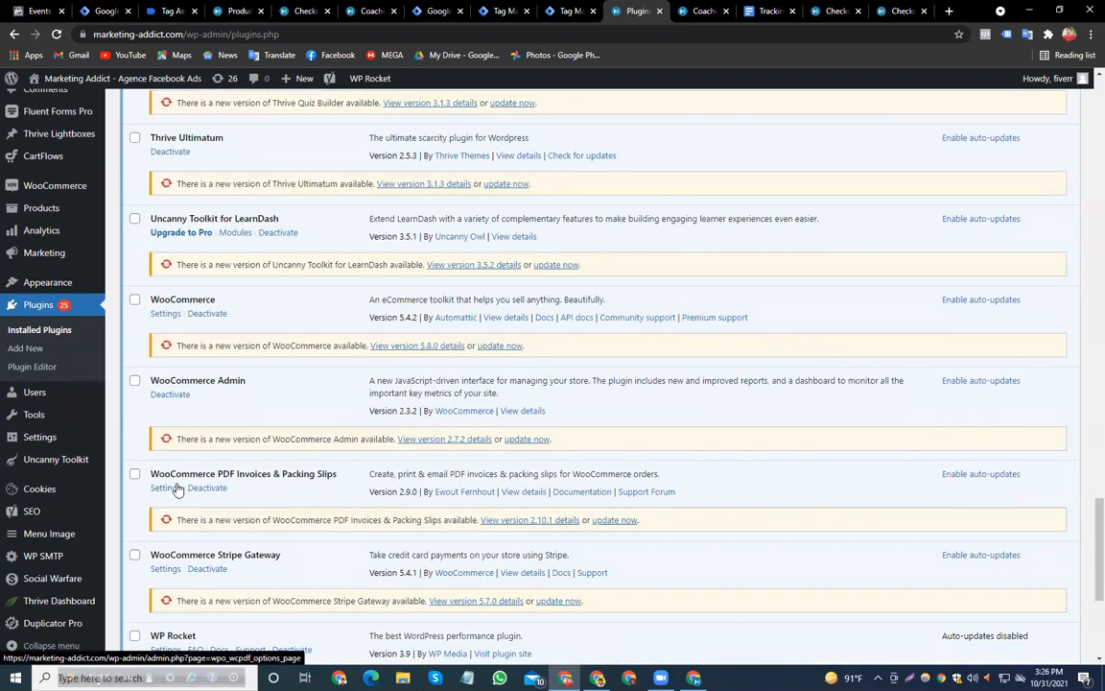
scroll(470, 528, down, 5)
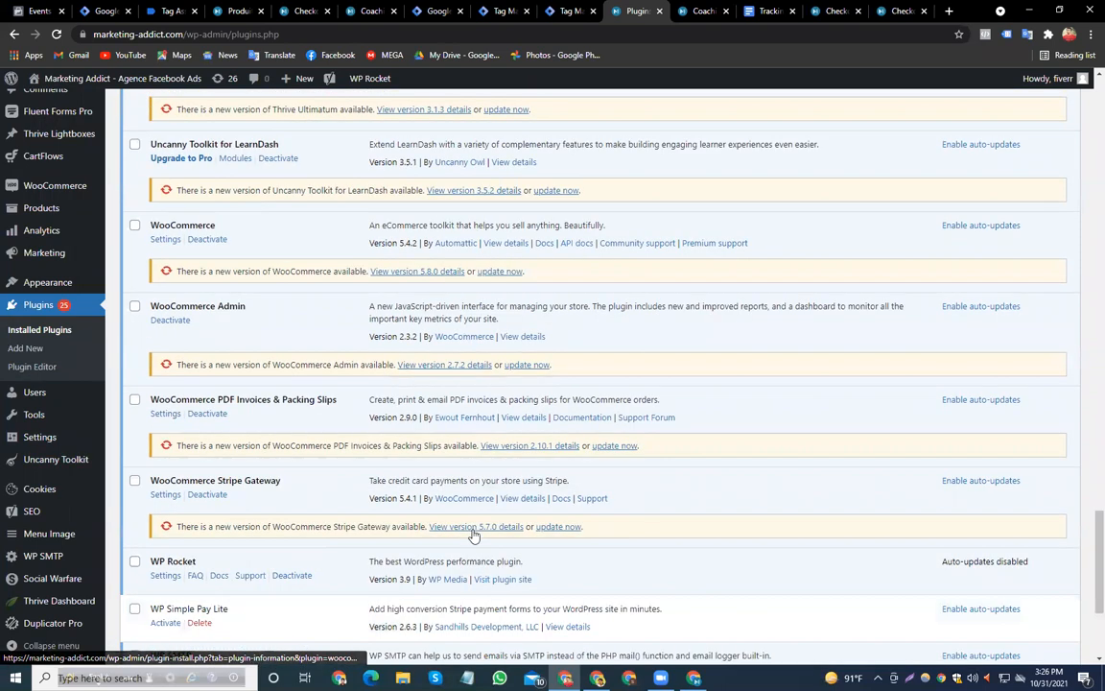
scroll(473, 535, down, 1)
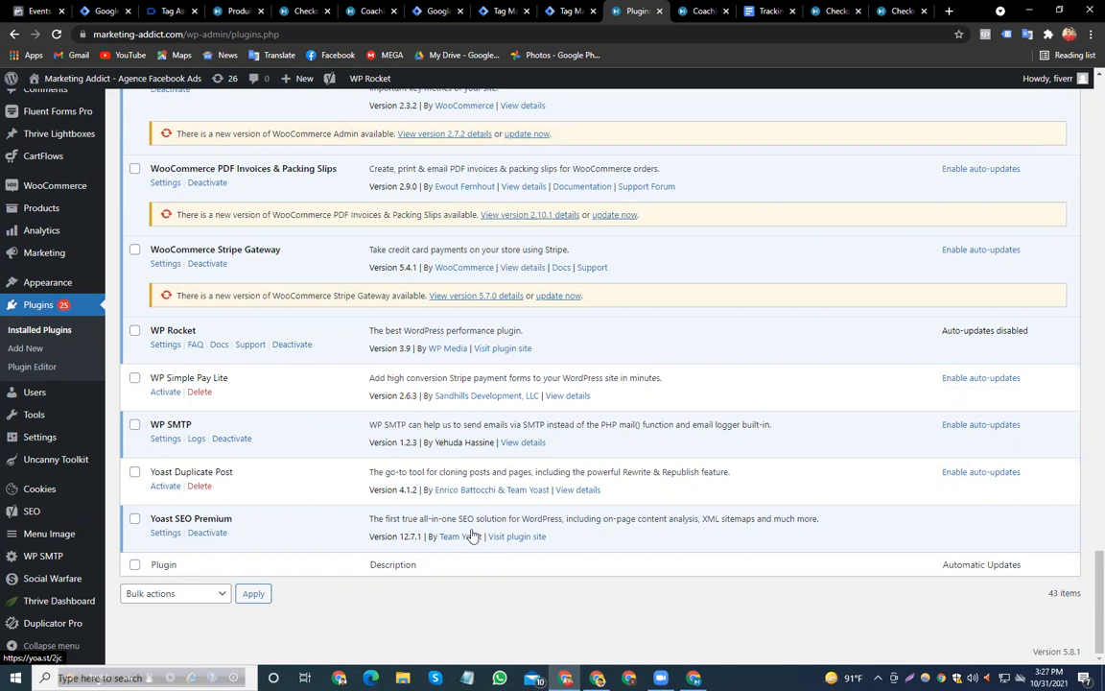
scroll(471, 535, up, 15)
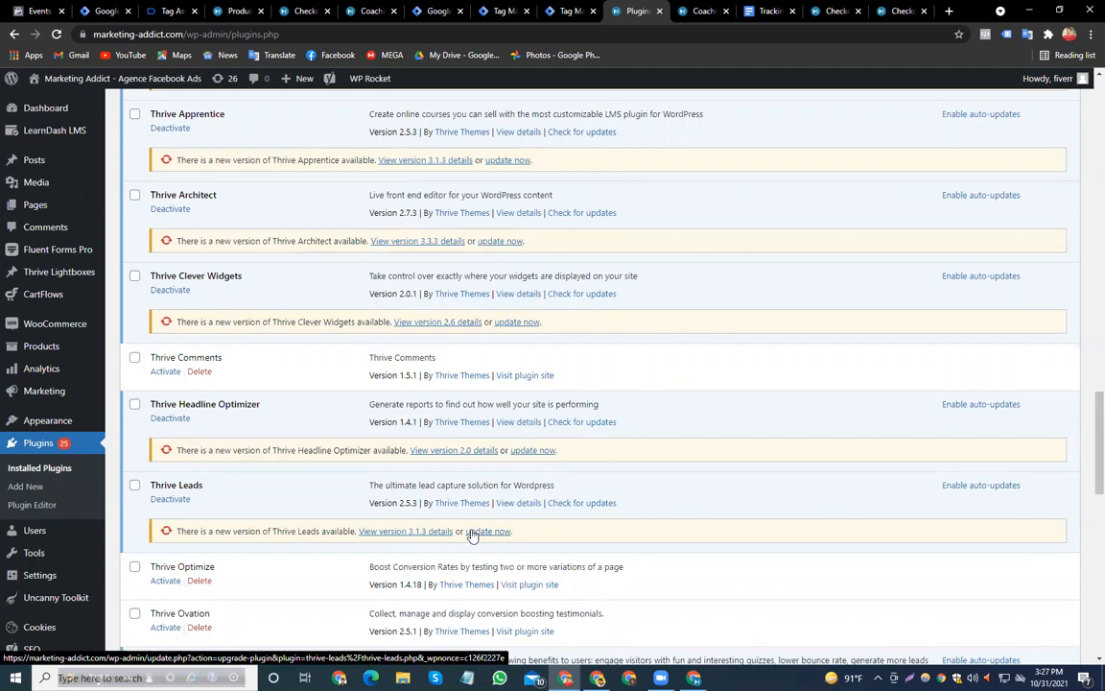
scroll(937, 351, up, 5)
scroll(937, 351, up, 4)
scroll(937, 351, up, 2)
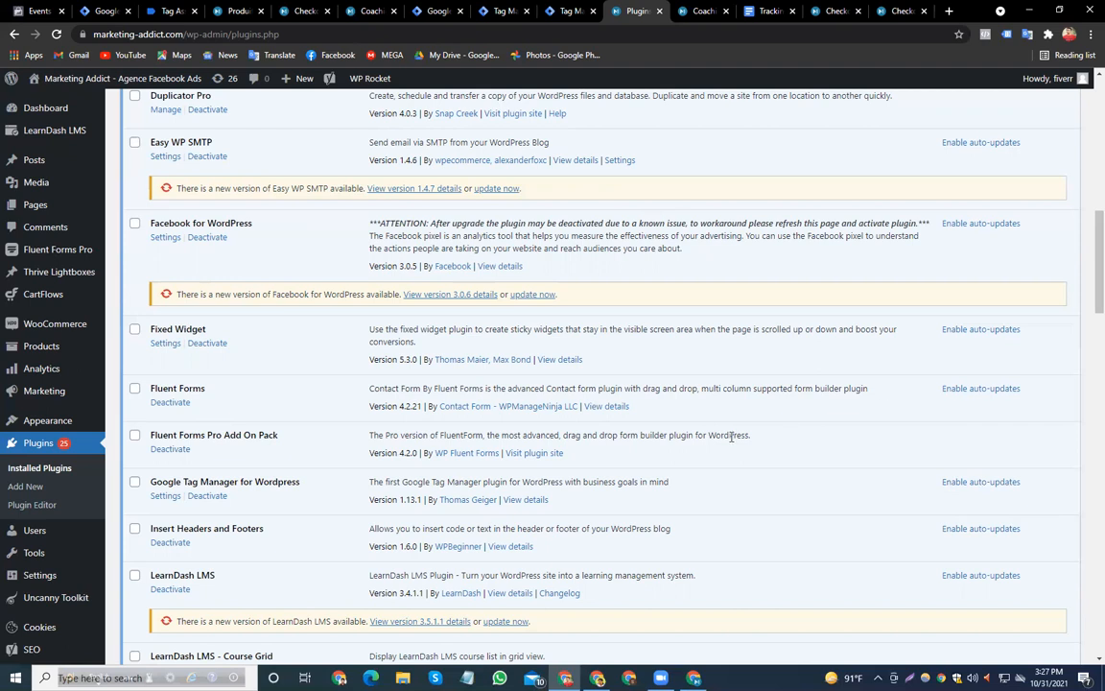
Try to delete the Facebook for WordPress plugin's connection to Facebook, authorizing the WordPress App with the signed-in account
click(165, 239)
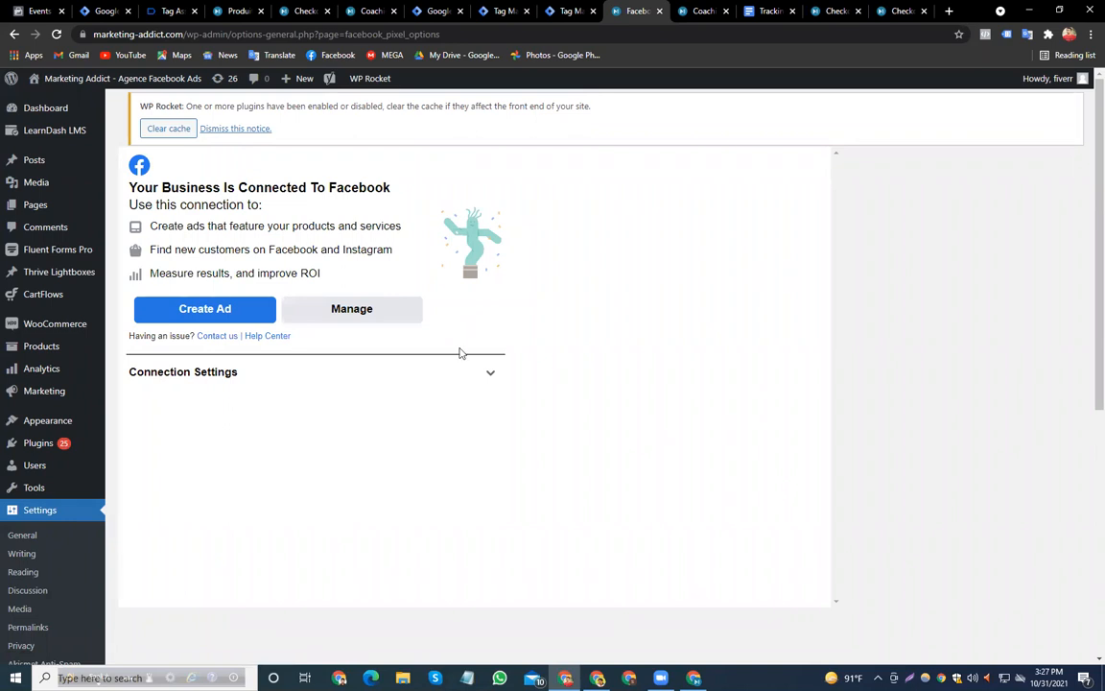
click(490, 377)
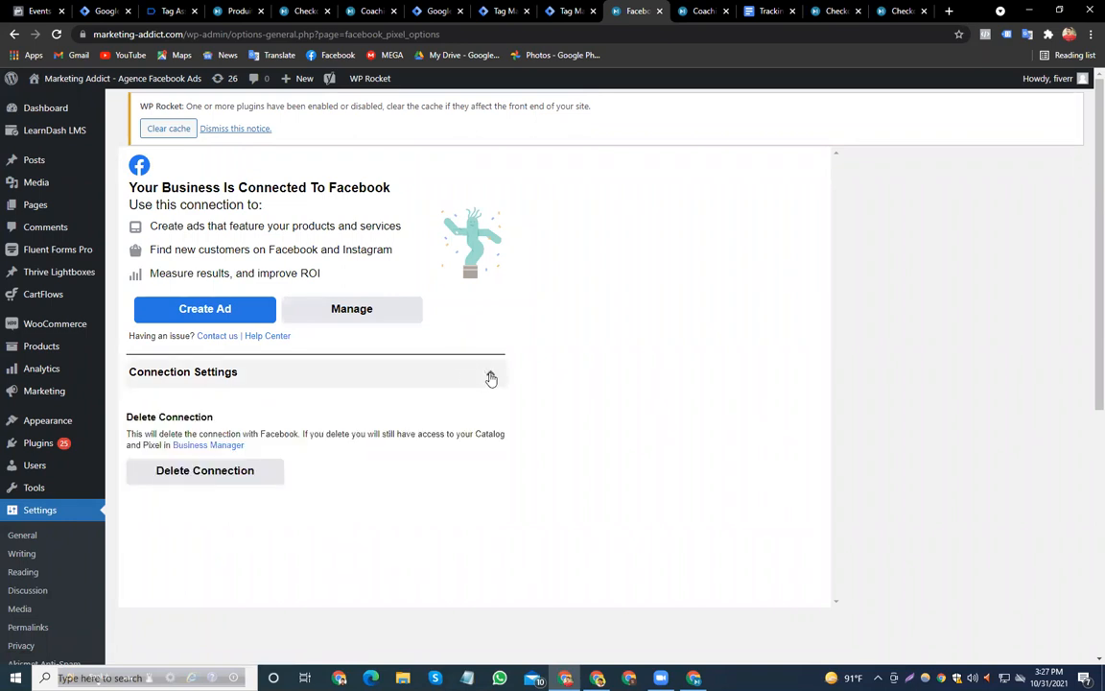
click(246, 469)
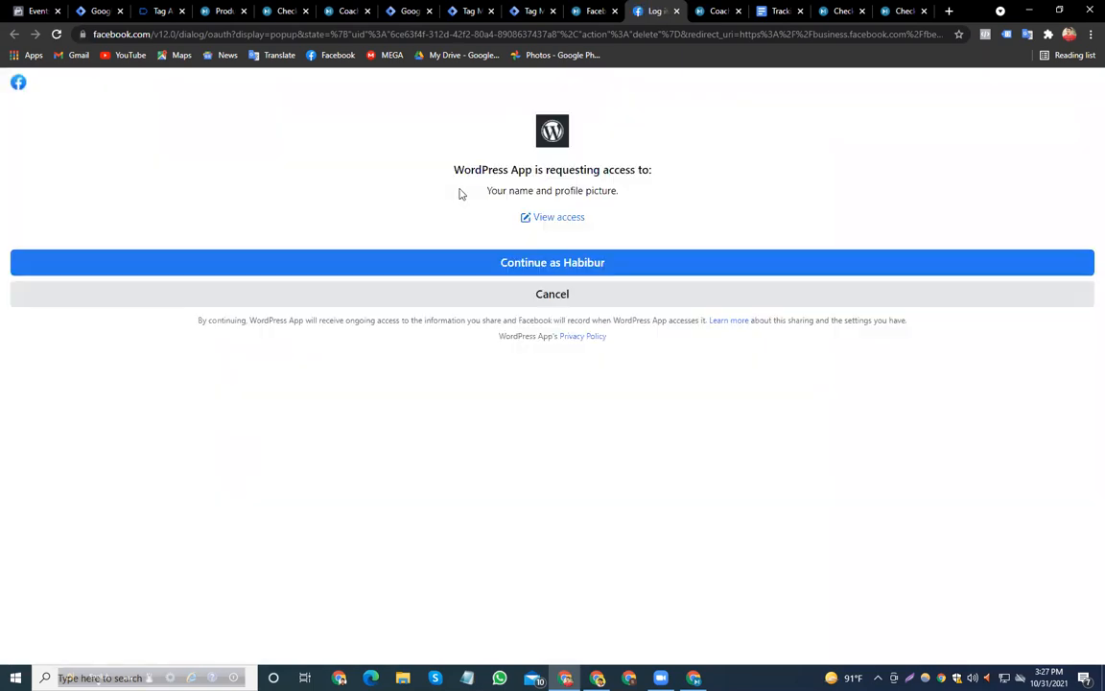
click(565, 264)
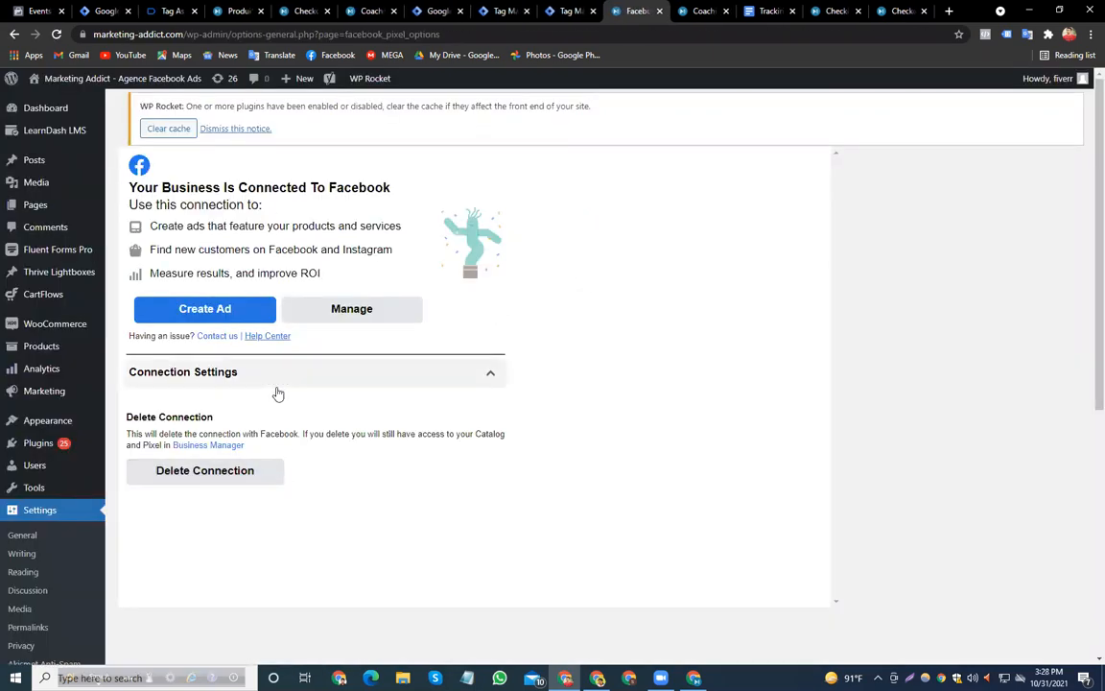
Return to the installed plugins list and deactivate the Facebook for WordPress plugin
click(42, 447)
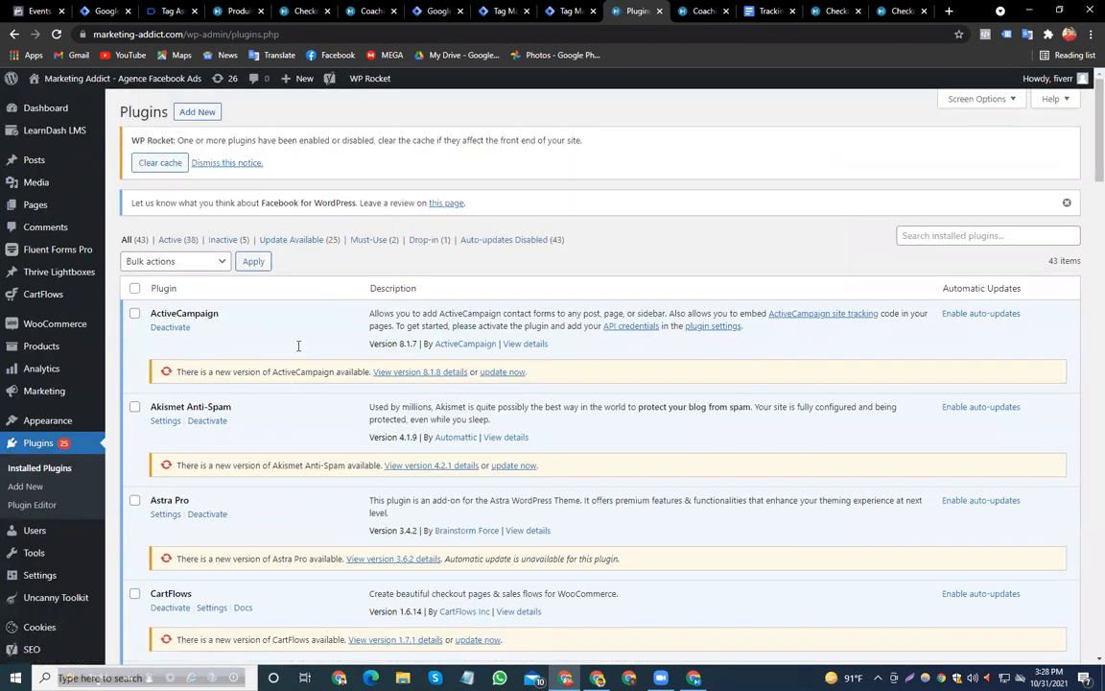
scroll(300, 351, down, 4)
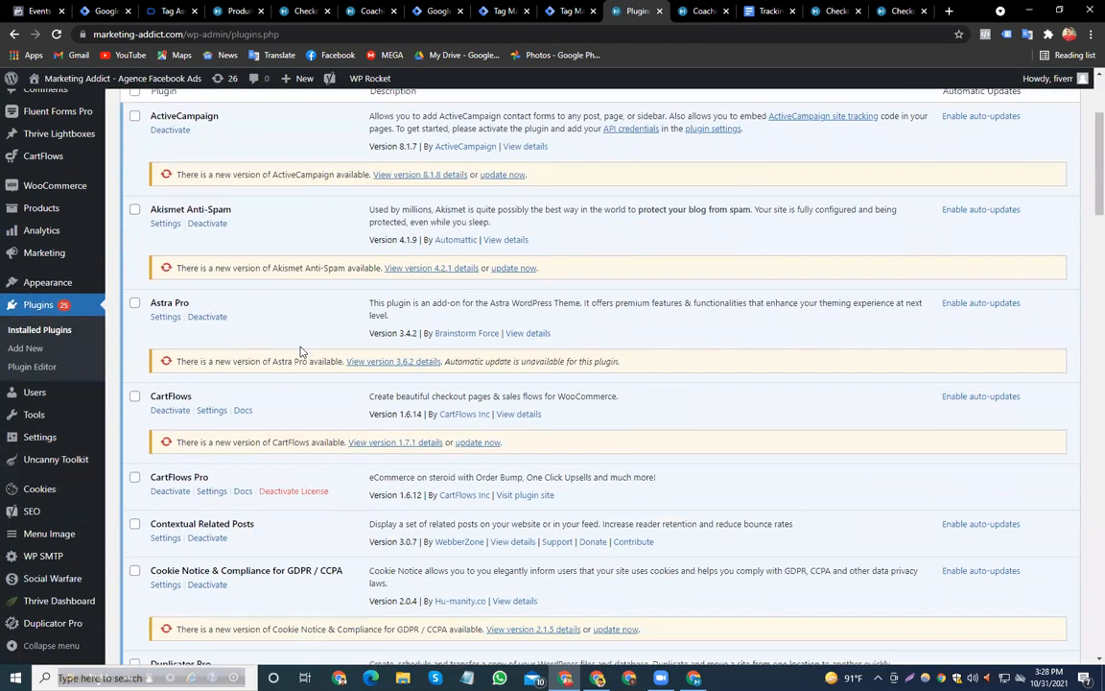
scroll(300, 350, down, 3)
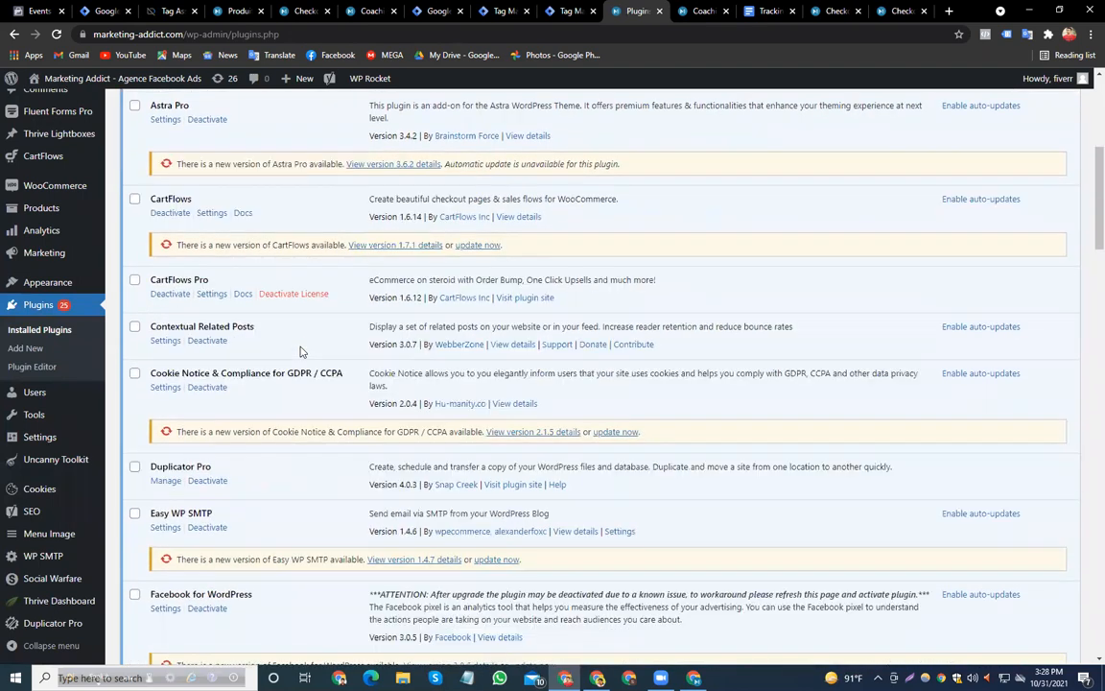
scroll(300, 350, down, 2)
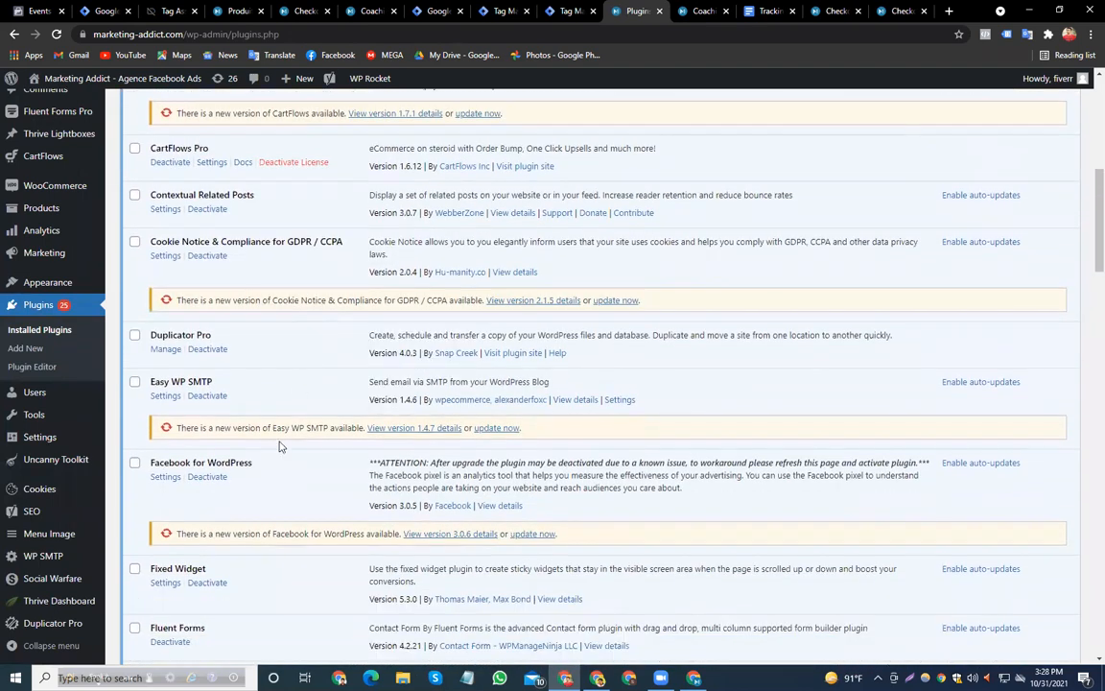
click(210, 478)
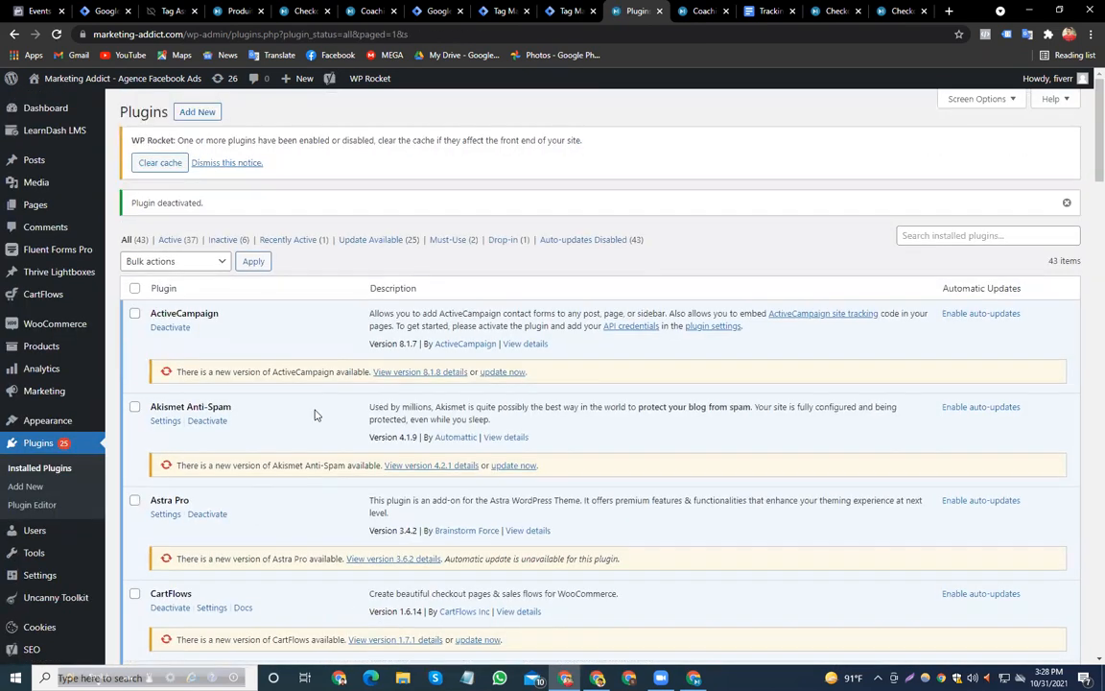
Delete the Facebook for WordPress plugin together with its data
scroll(314, 414, down, 3)
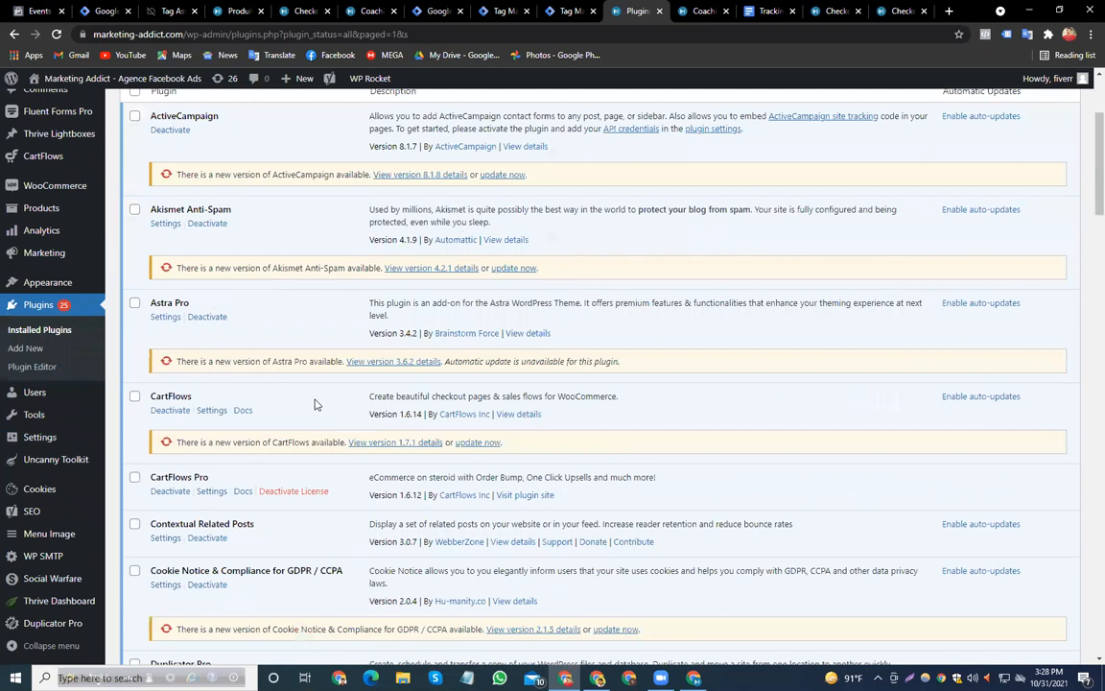
scroll(314, 403, down, 2)
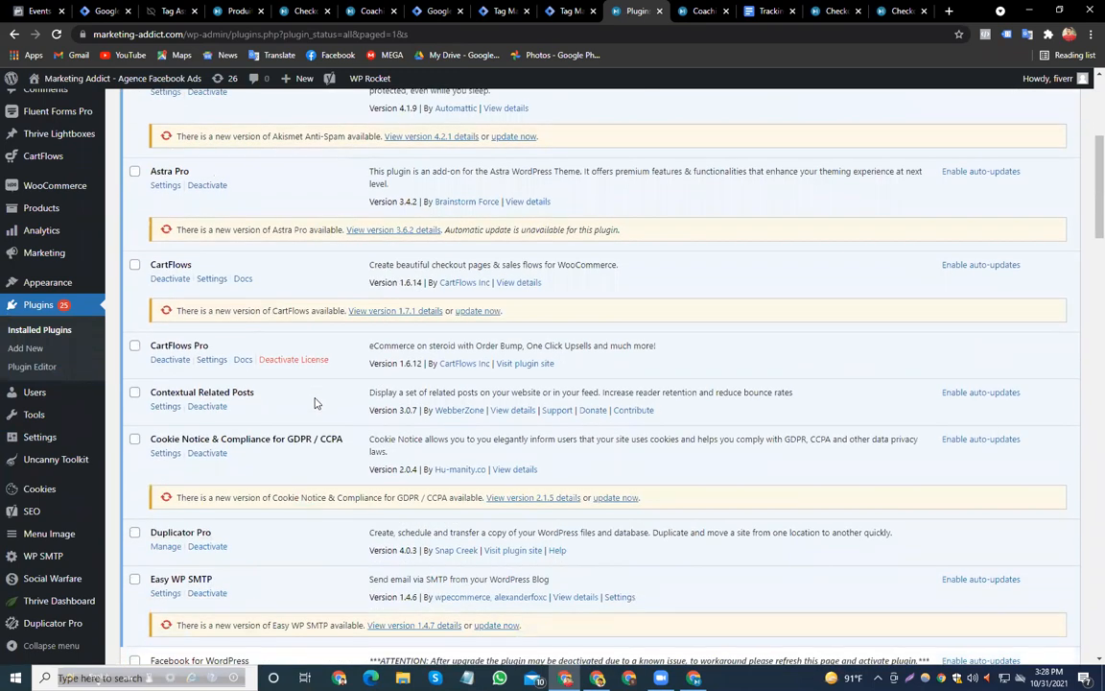
scroll(314, 402, down, 3)
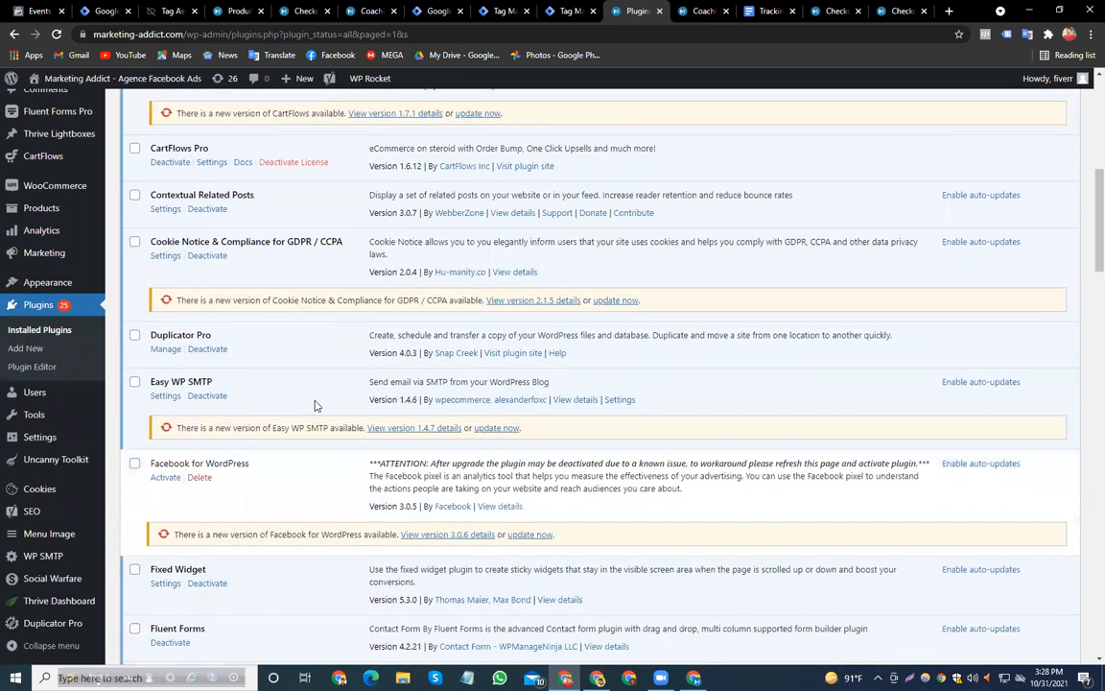
click(199, 478)
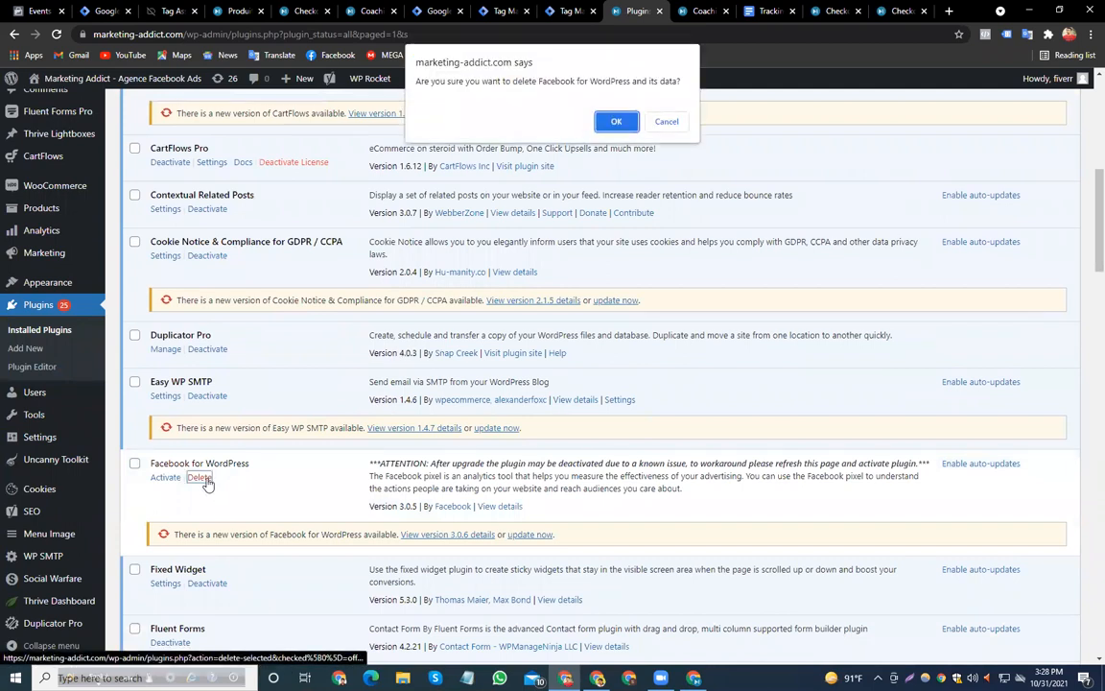
click(613, 122)
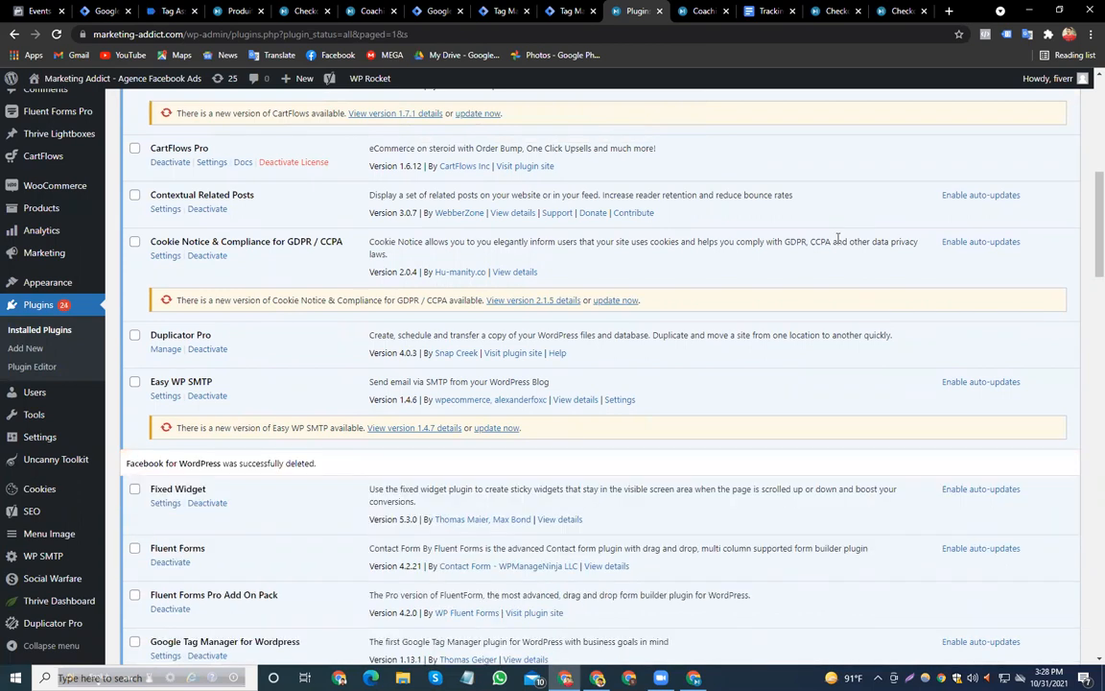
Switch to Google Tag Manager and publish the marketing-addict server container without a version name or description
click(437, 10)
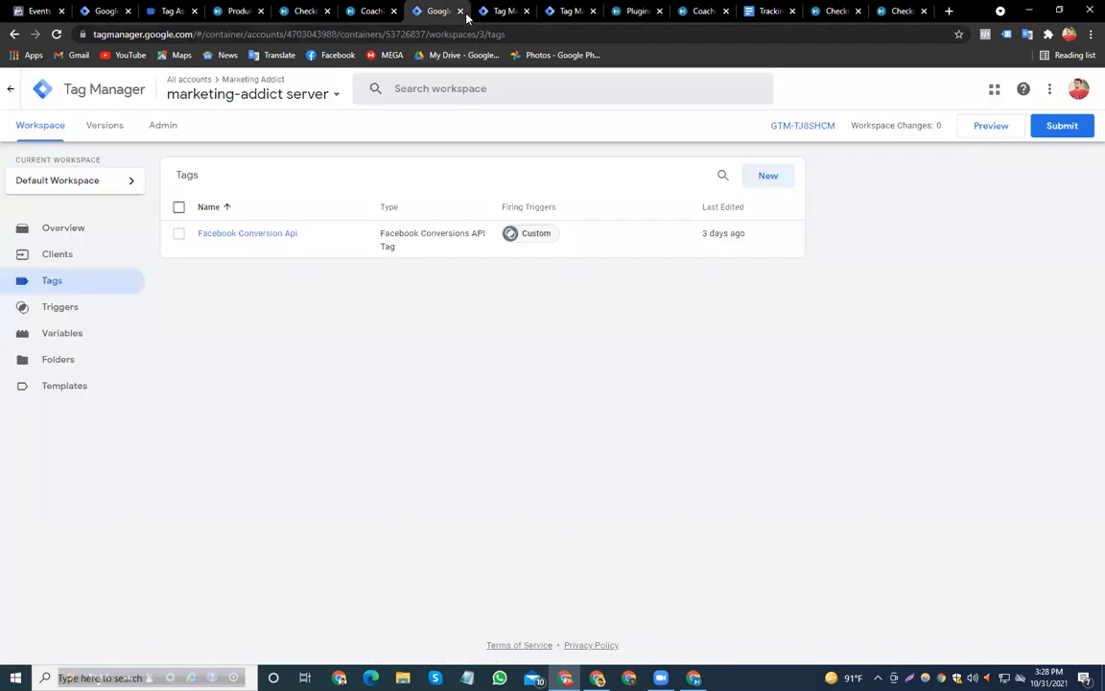
click(1055, 131)
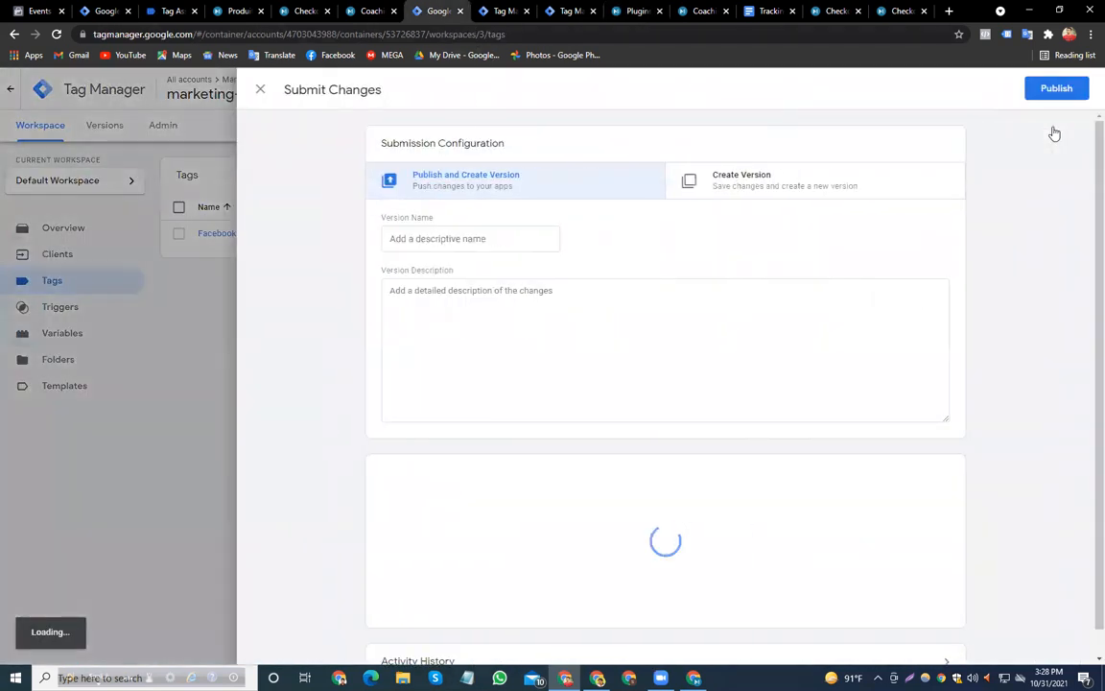
click(1056, 88)
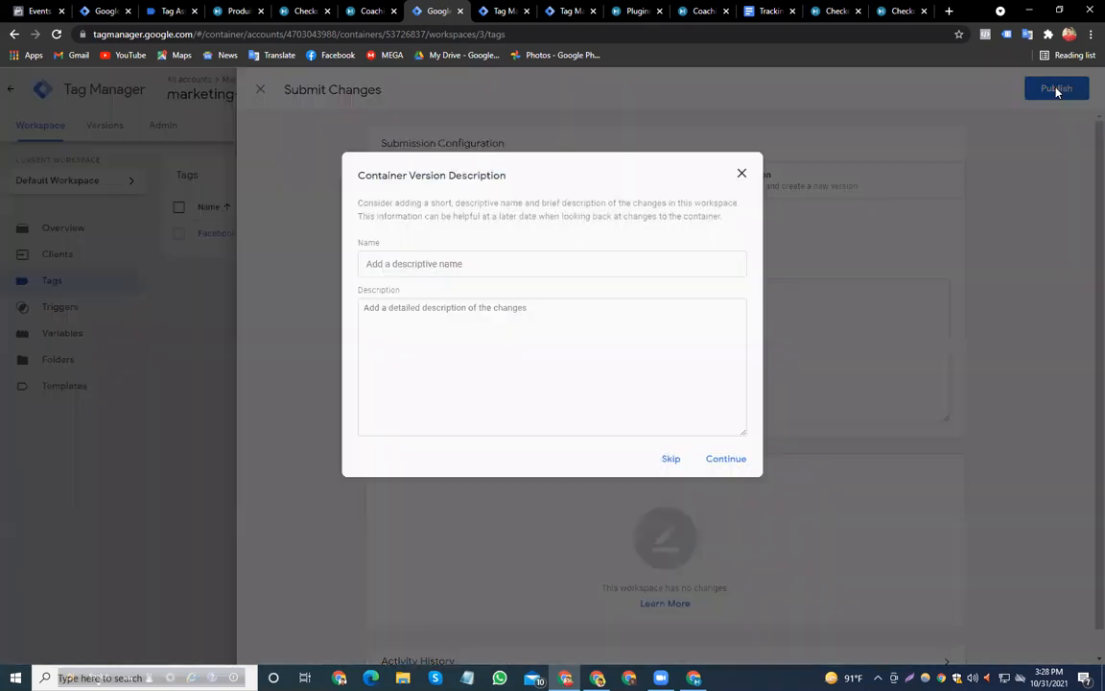
click(733, 458)
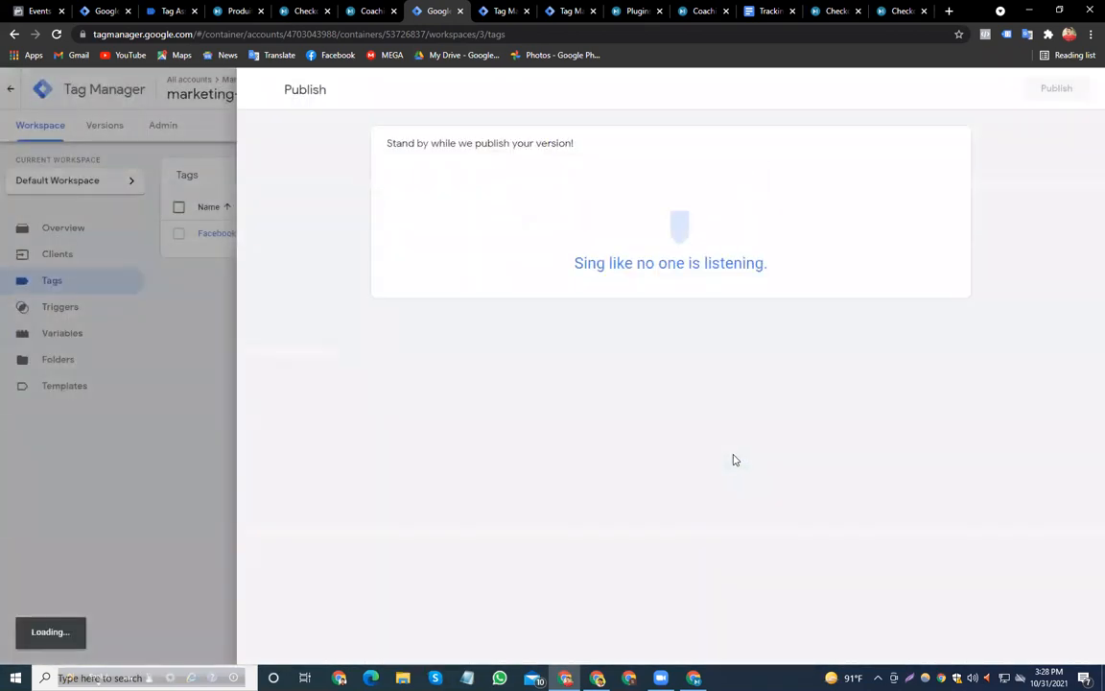
Check the server container's debug summary, its published version and the marketing-addict.com summary in Tag Assistant
click(503, 10)
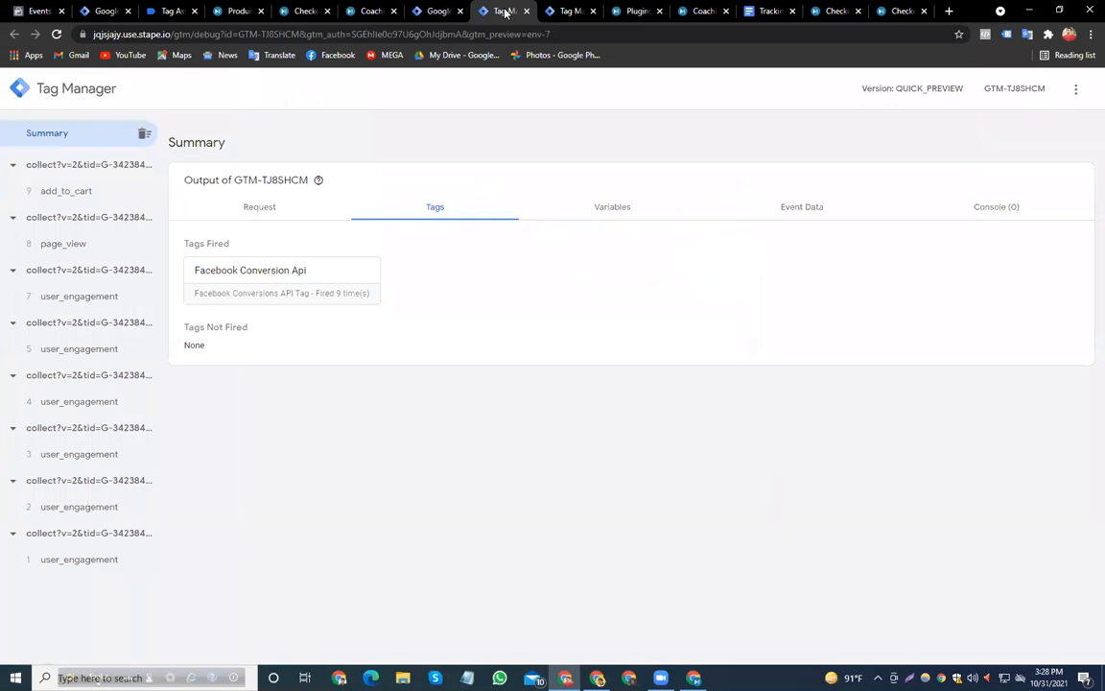
click(414, 10)
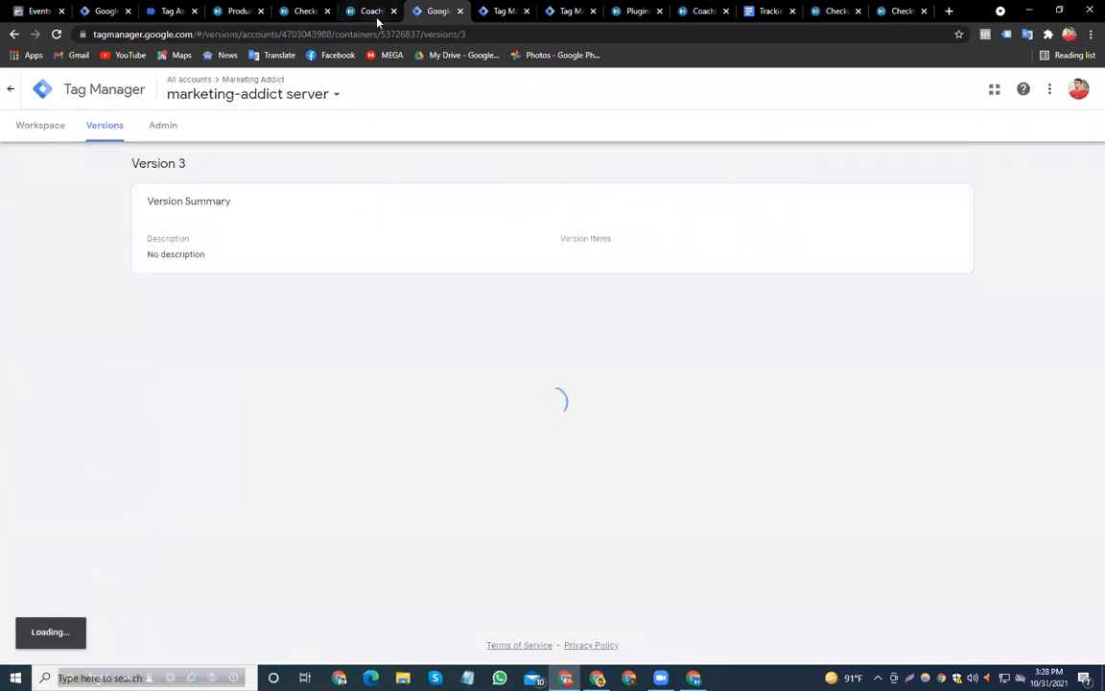
click(173, 10)
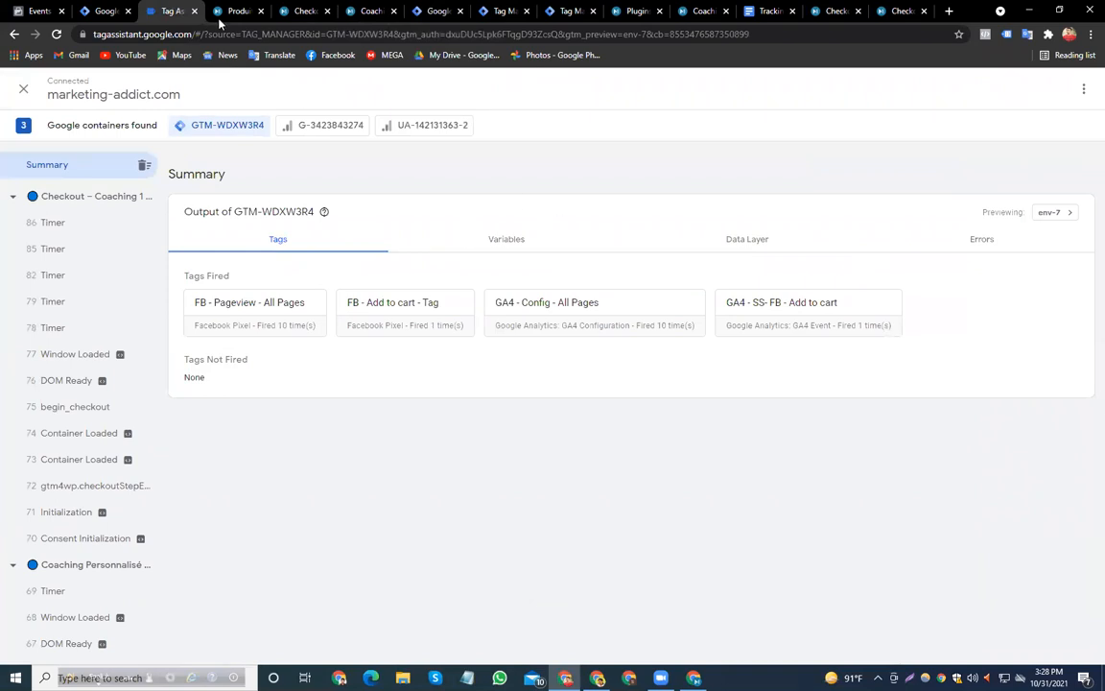
Publish the marketing-addict.com web container to Live again without a version name or description and return to its workspace overview
click(106, 11)
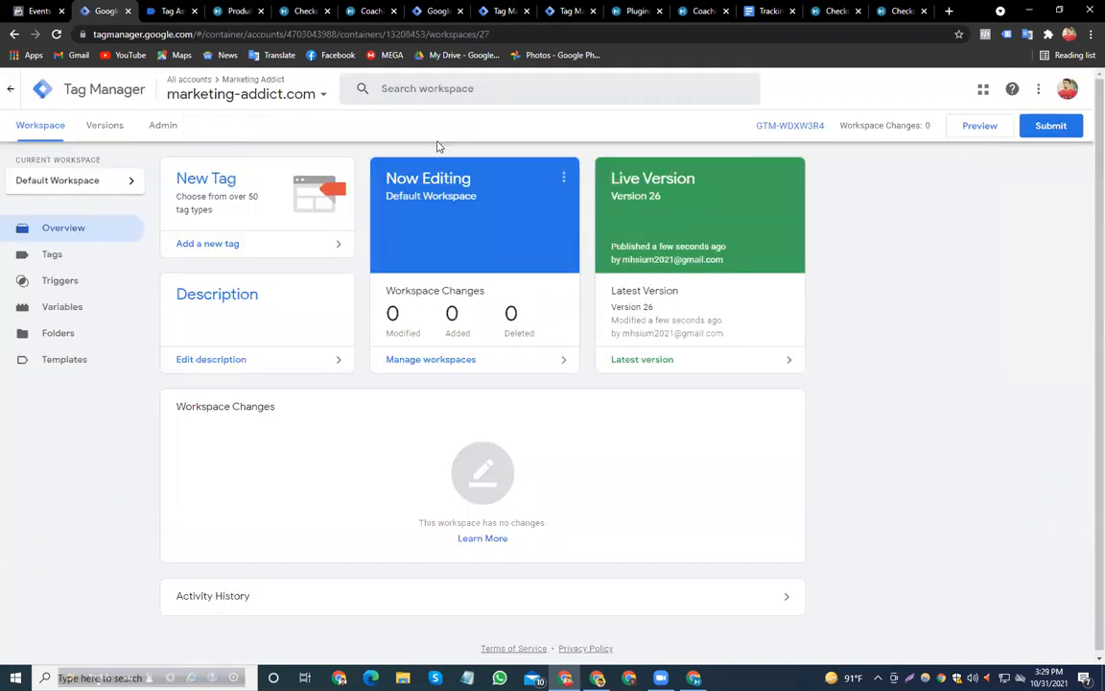
click(1049, 126)
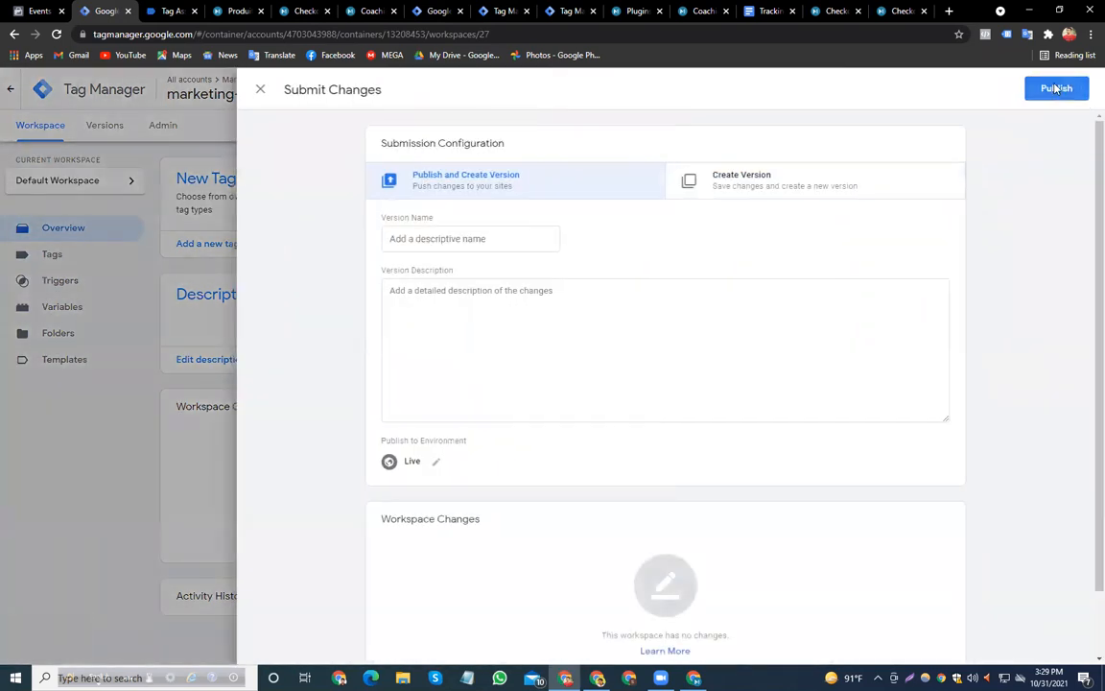
click(1056, 89)
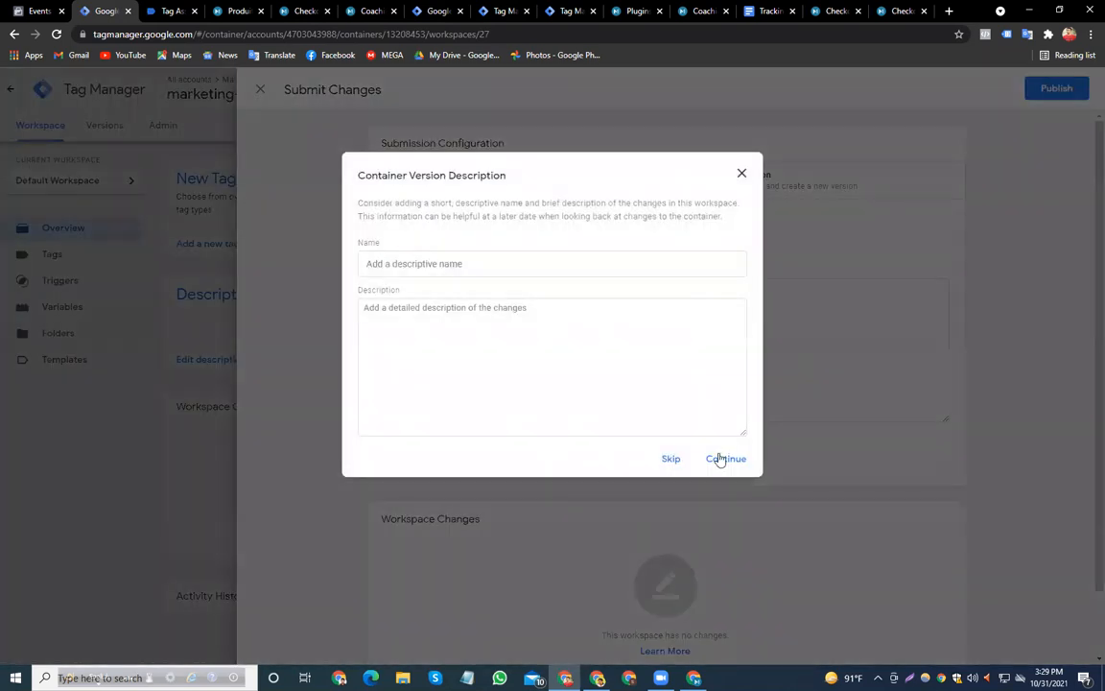
click(722, 460)
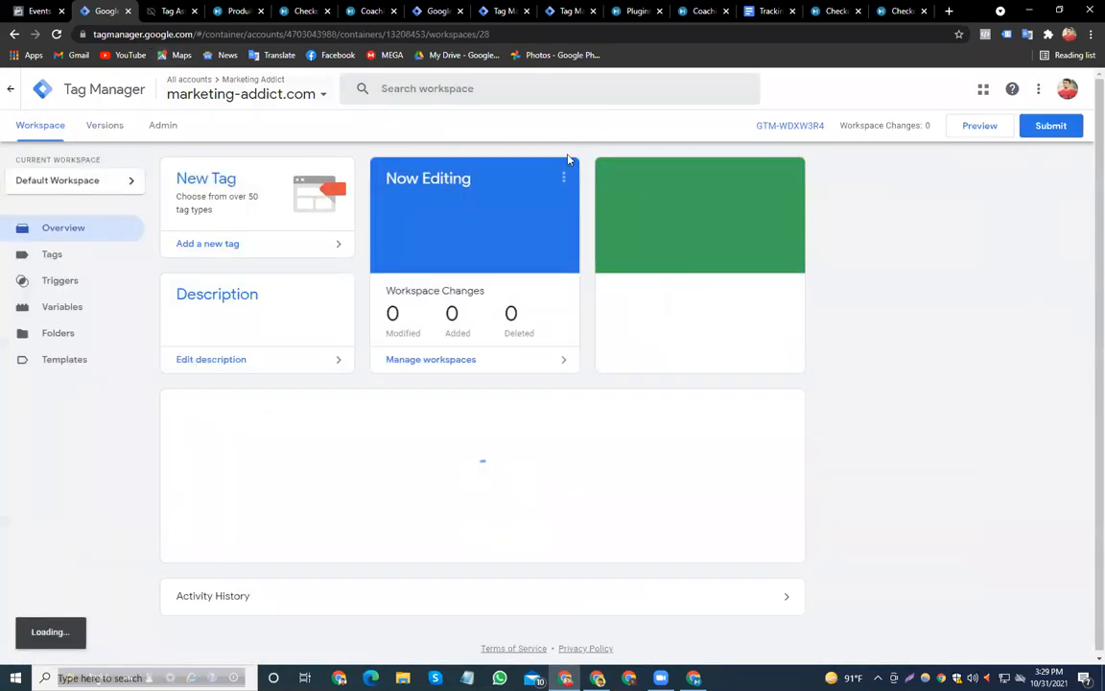
click(171, 11)
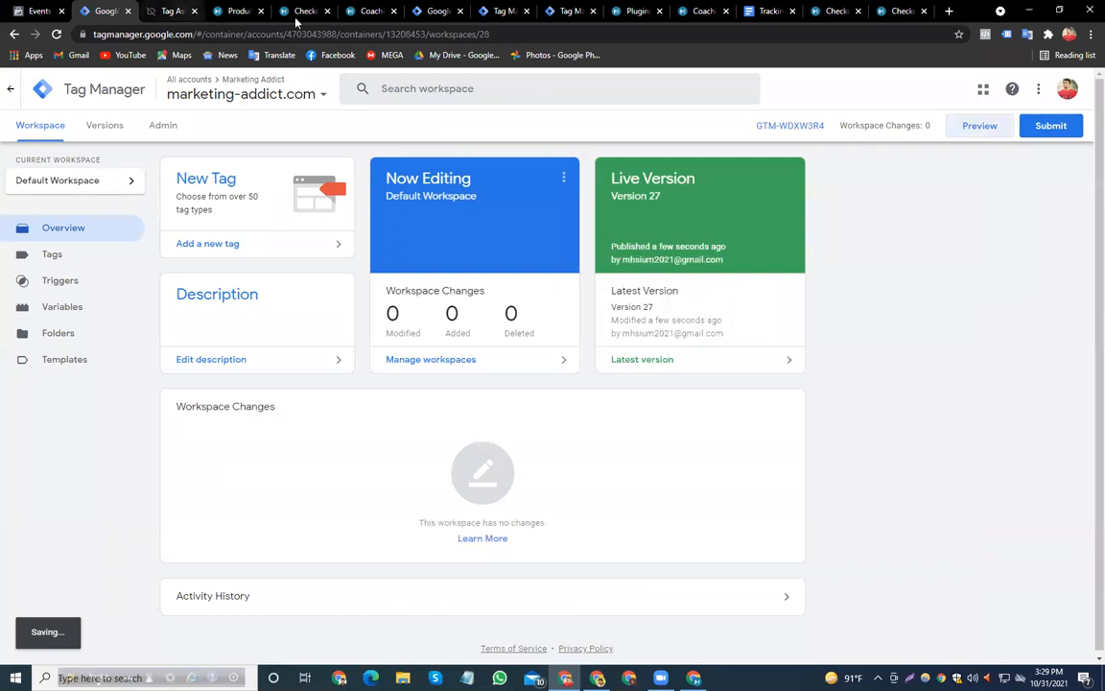
Start preview sessions for the marketing-addict server container and the marketing-addict.com web container, and go to the connected website
click(438, 12)
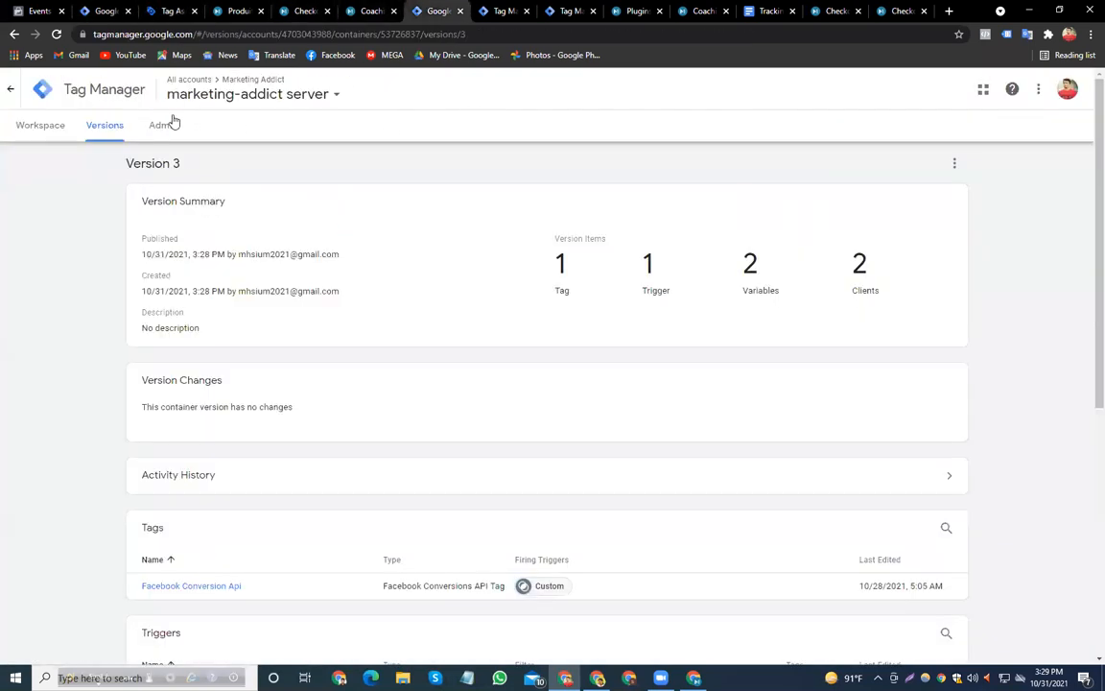
click(59, 128)
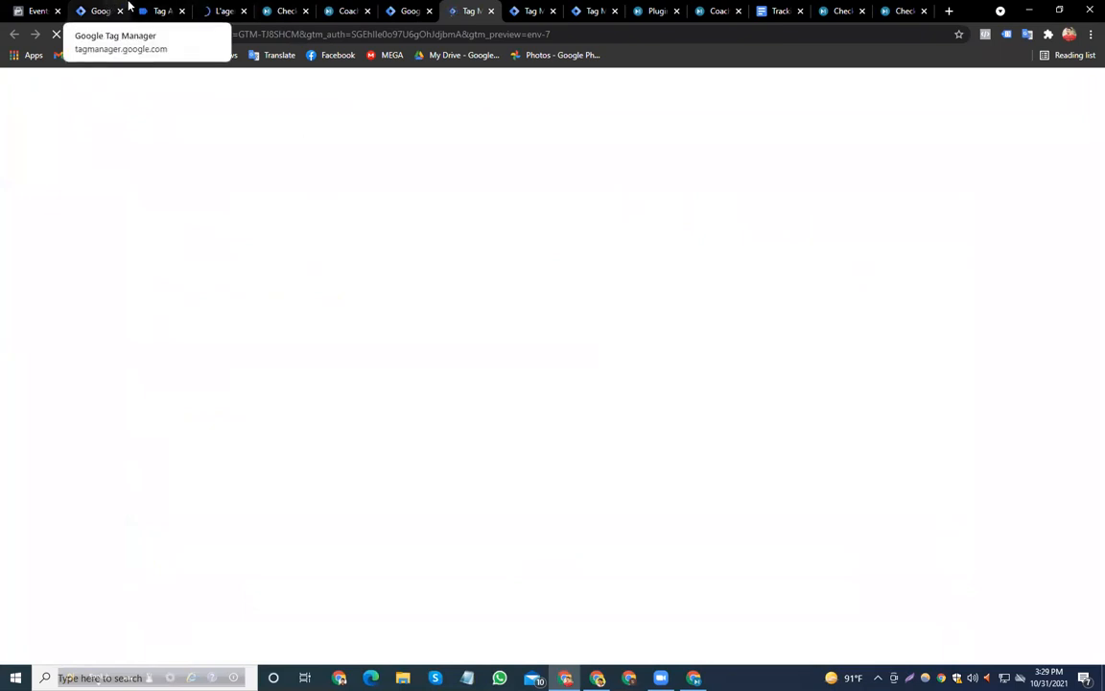
click(215, 16)
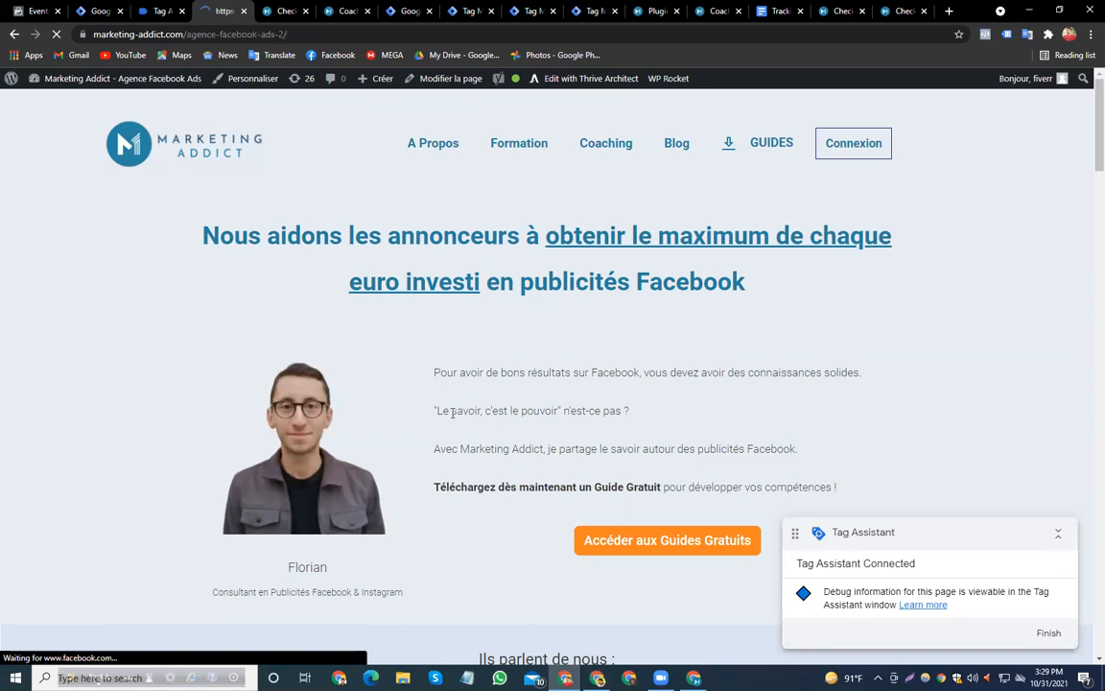
Browse from the Facebook Ads agency page to the products page and open the booking offer for Coaching 1 Heure
scroll(452, 415, down, 10)
scroll(452, 419, down, 7)
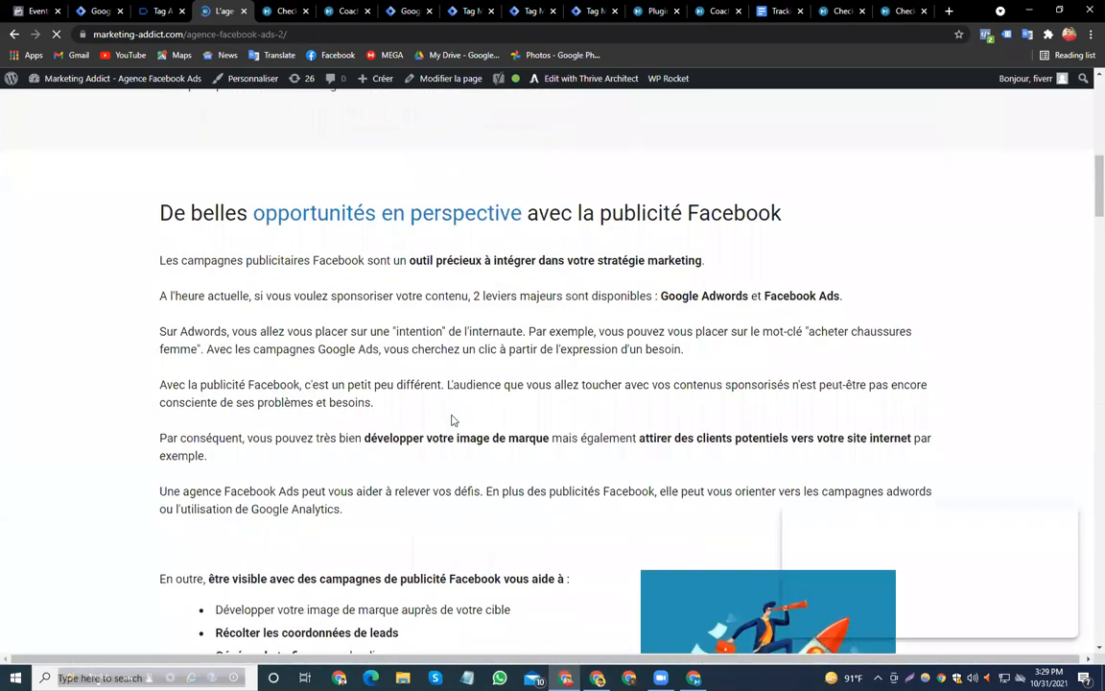
scroll(351, 446, up, 3)
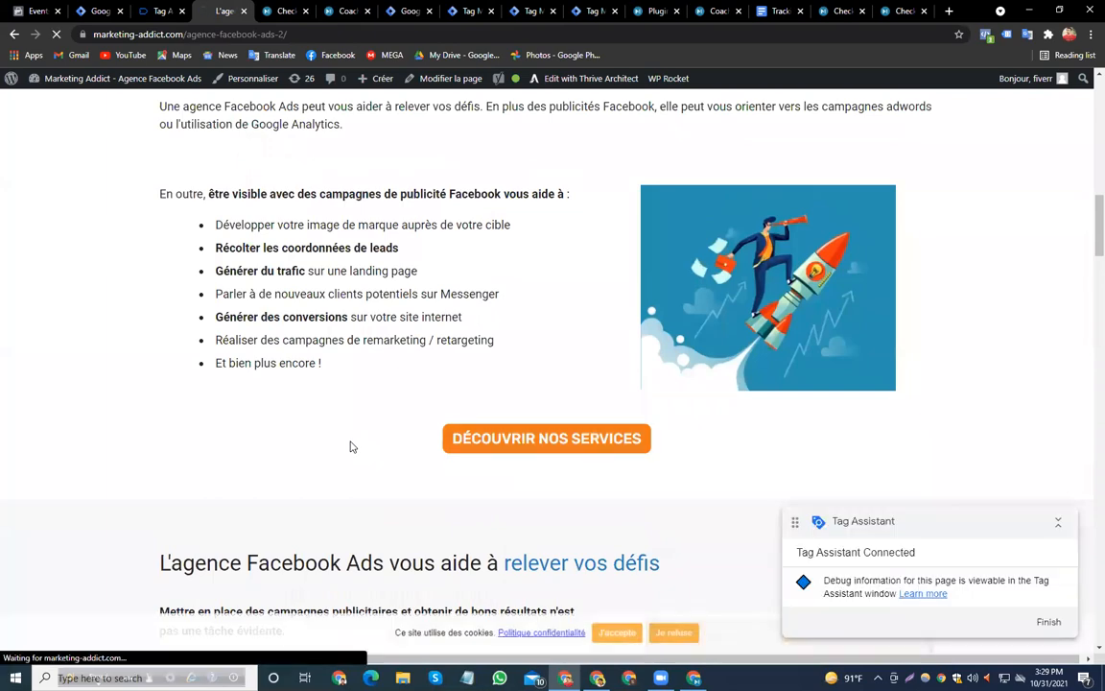
scroll(351, 446, down, 14)
scroll(351, 446, down, 7)
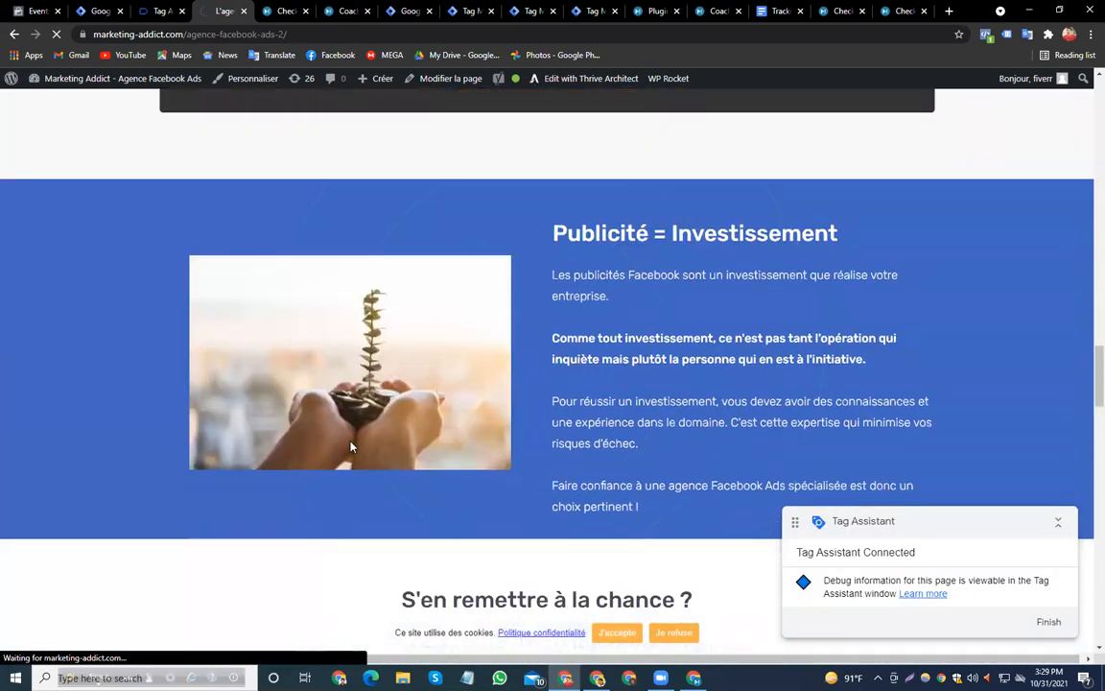
scroll(351, 446, down, 10)
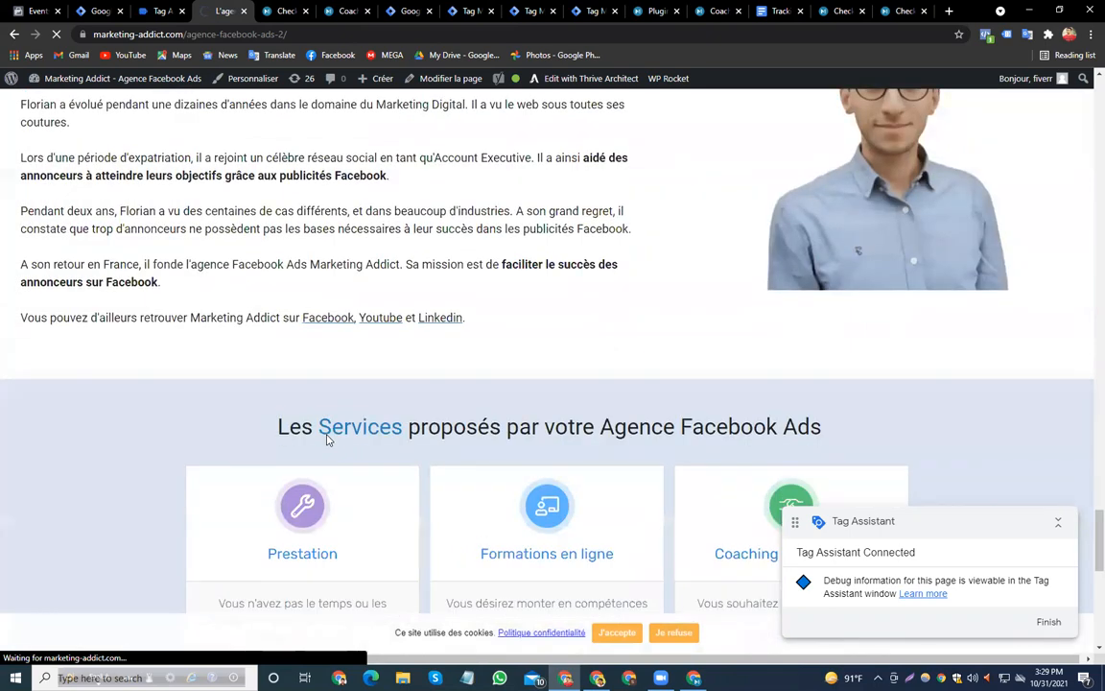
scroll(276, 349, down, 10)
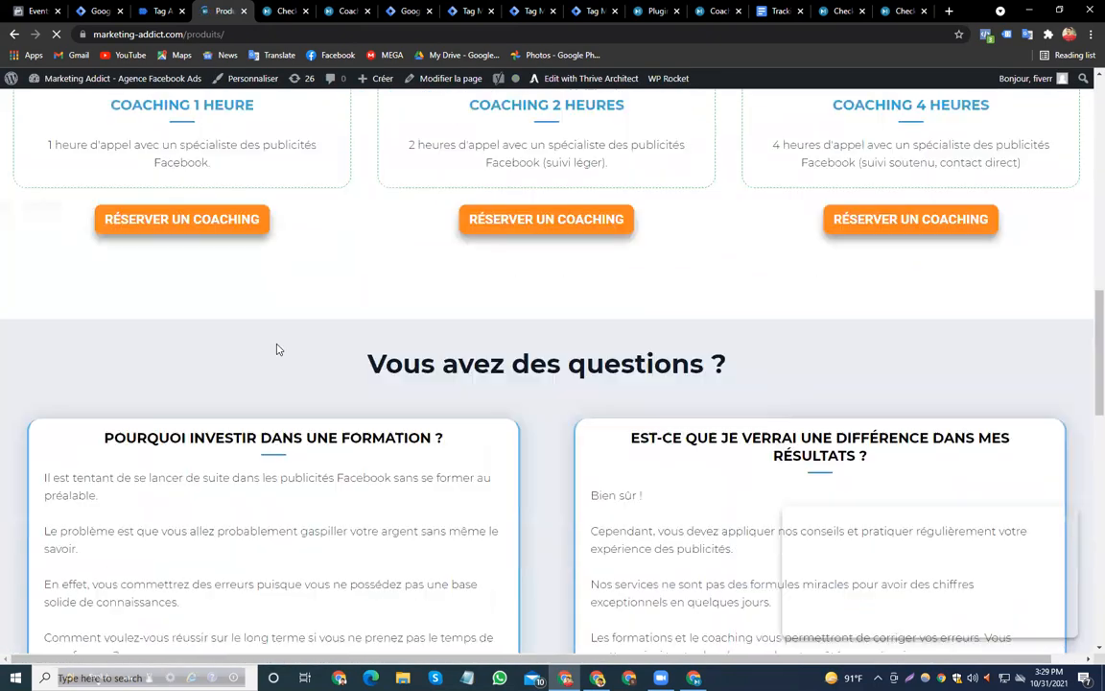
click(185, 214)
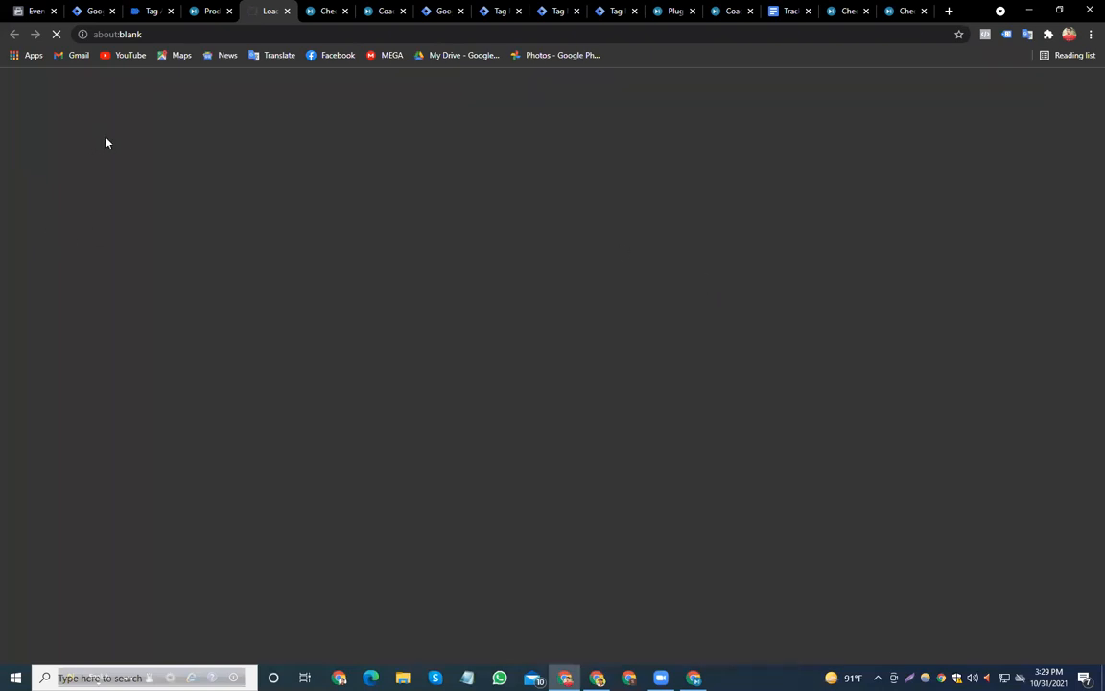
Continue into Tag Assistant's connected debug session, and proceed from the coaching page to the 1-hour coaching checkout
click(149, 11)
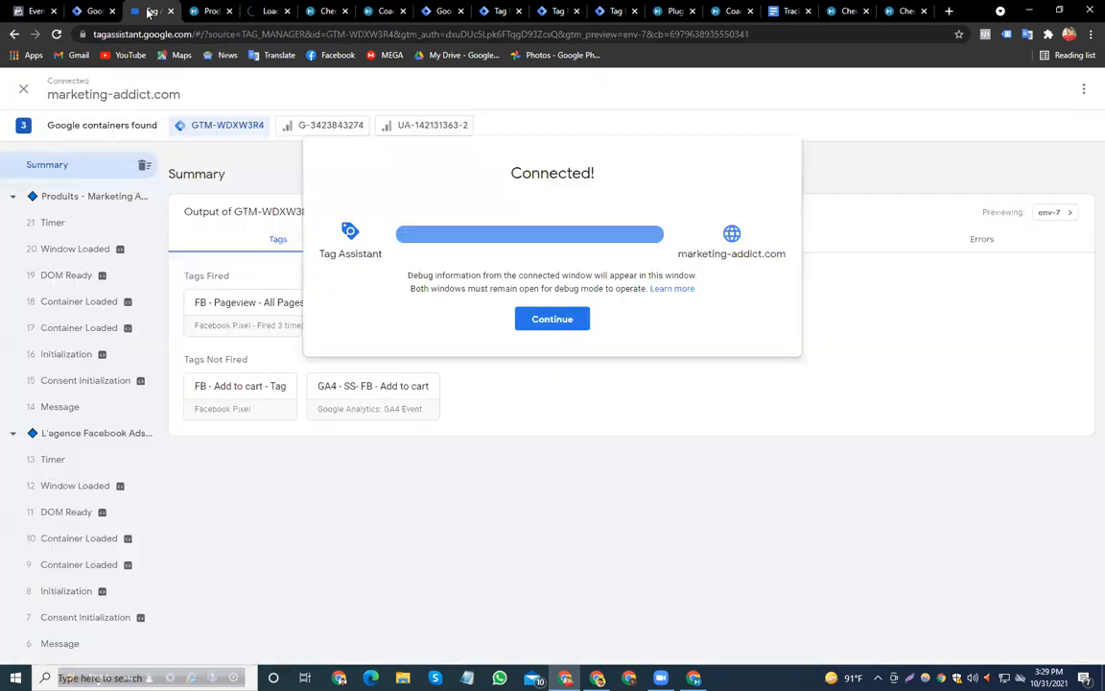
click(561, 321)
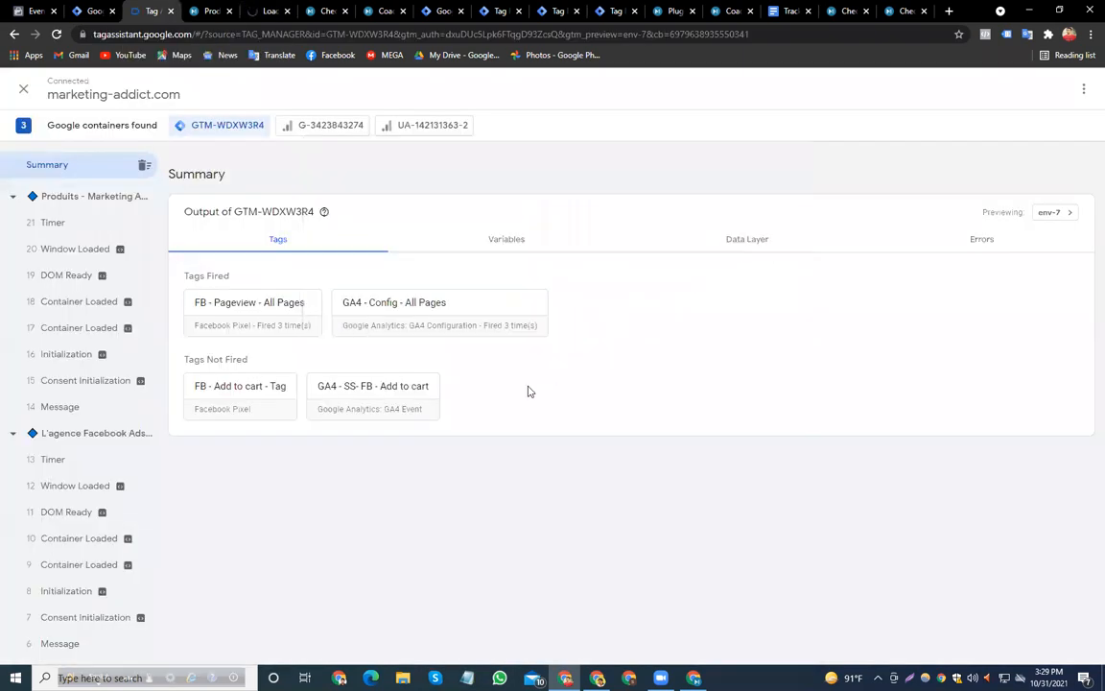
click(257, 16)
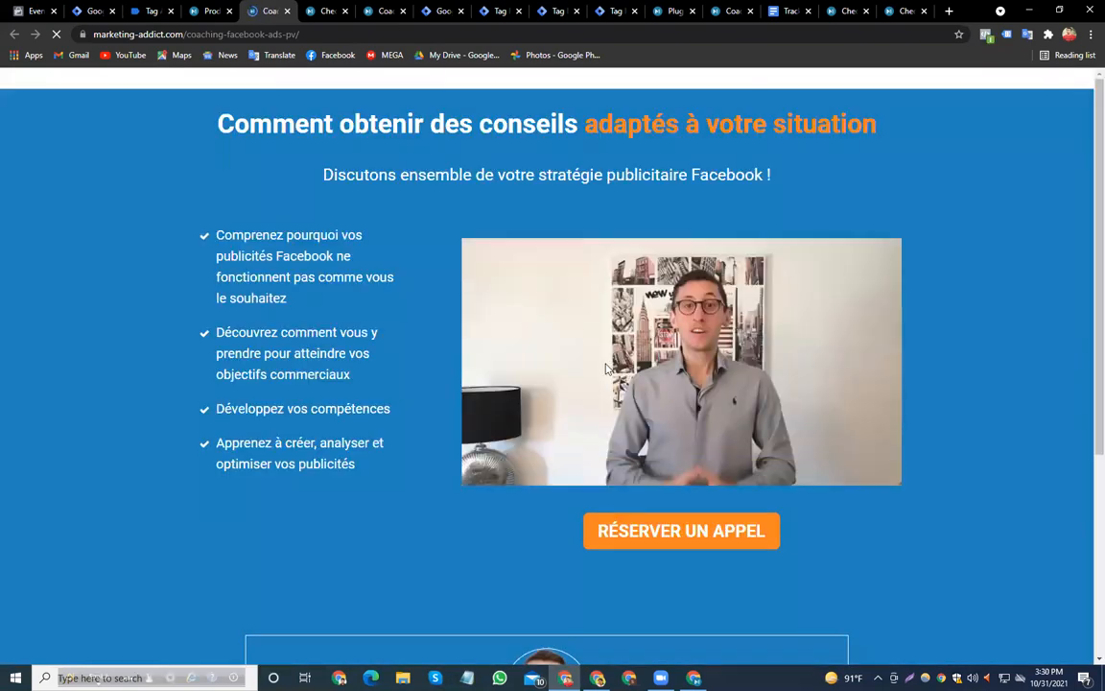
scroll(673, 367, down, 3)
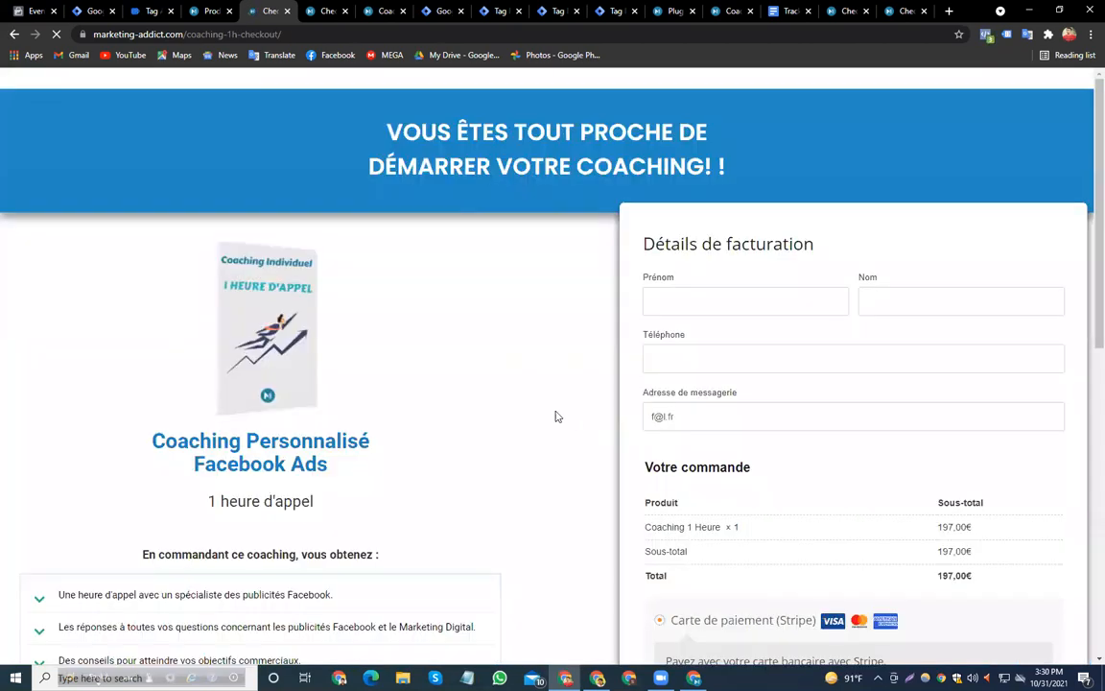
Check the checkout page's events in Facebook Pixel Helper, the web container's tag summary and the server container's debug summary
click(985, 35)
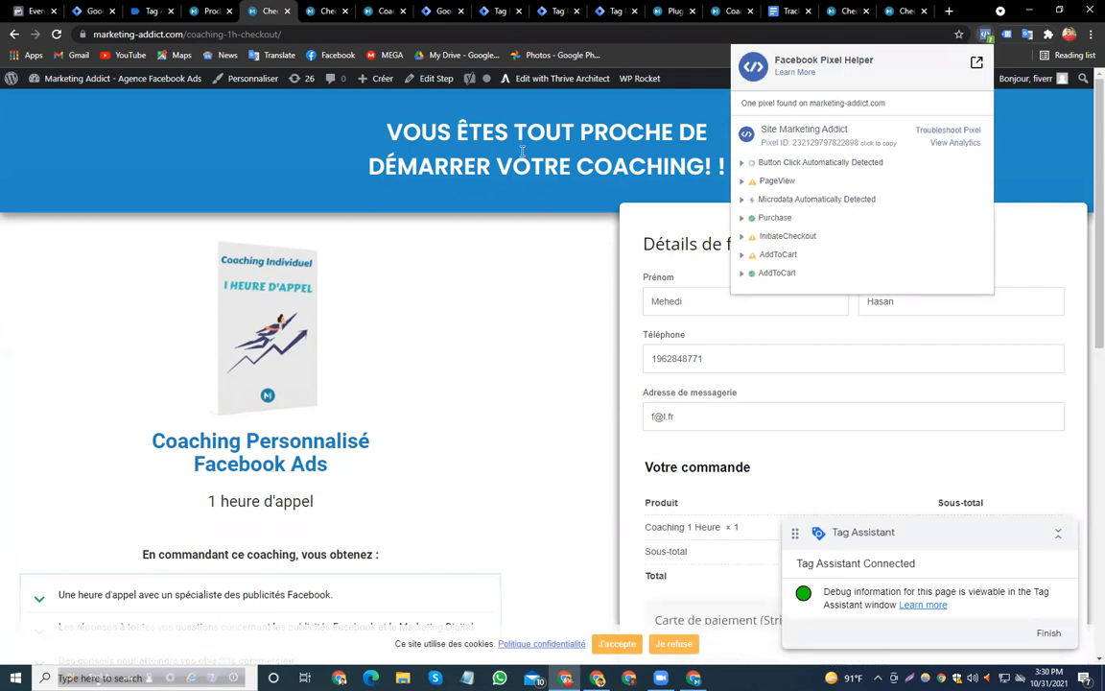
click(150, 10)
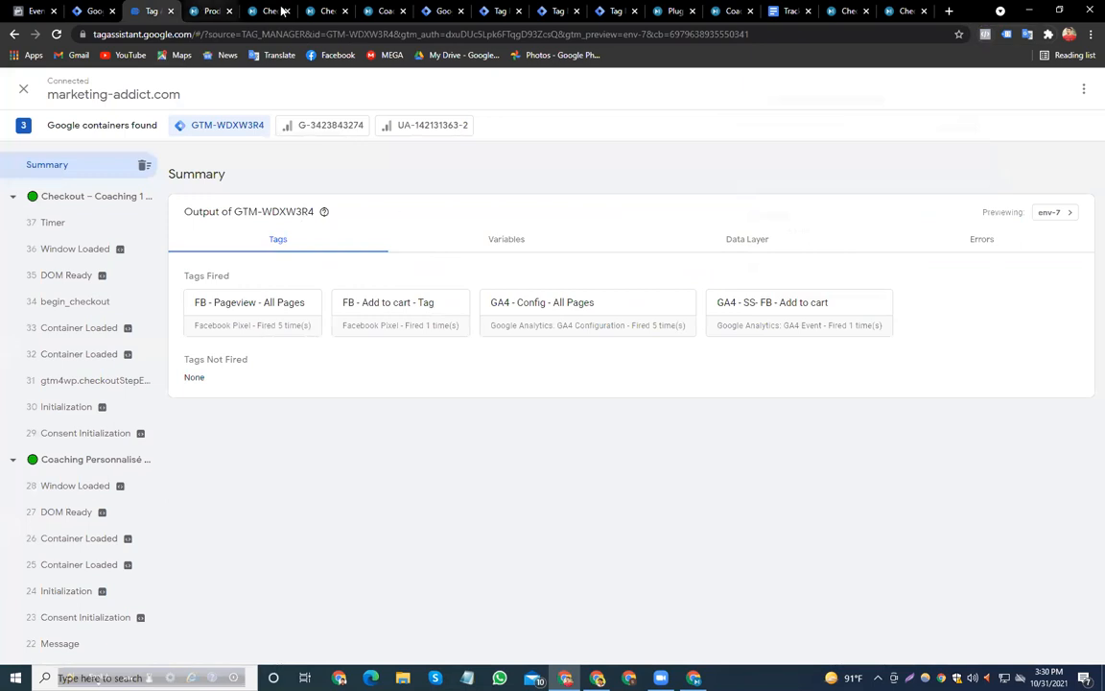
click(488, 10)
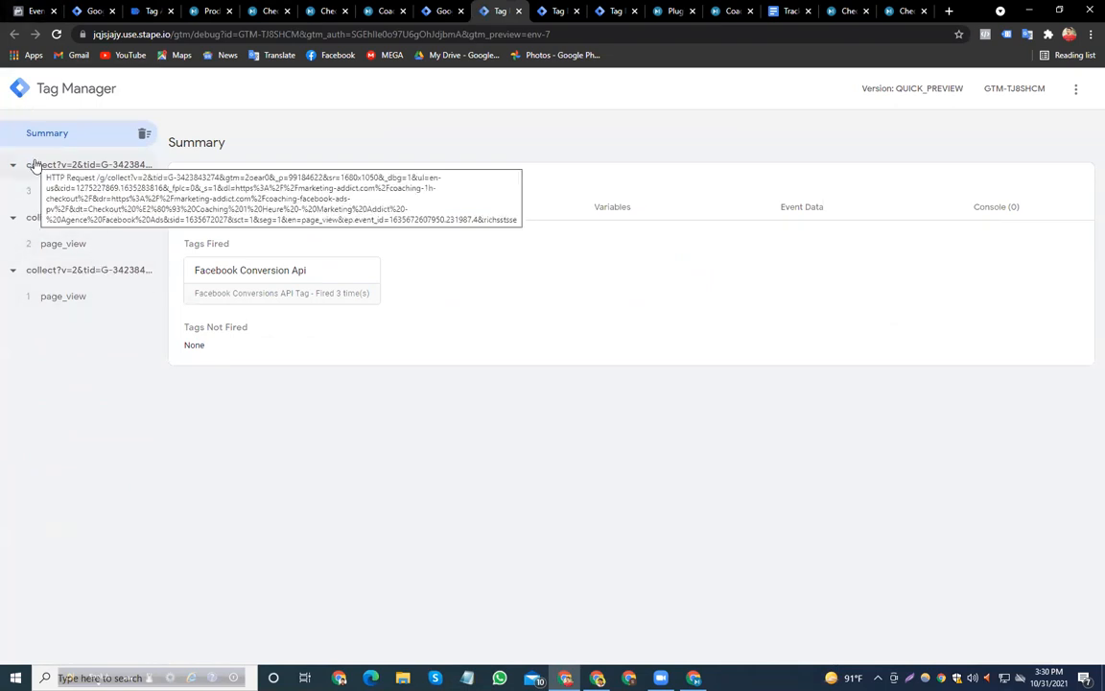
Switch to Facebook Events Manager and examine the Site Marketing Addict test events, including the latest Purchase event's details
click(38, 11)
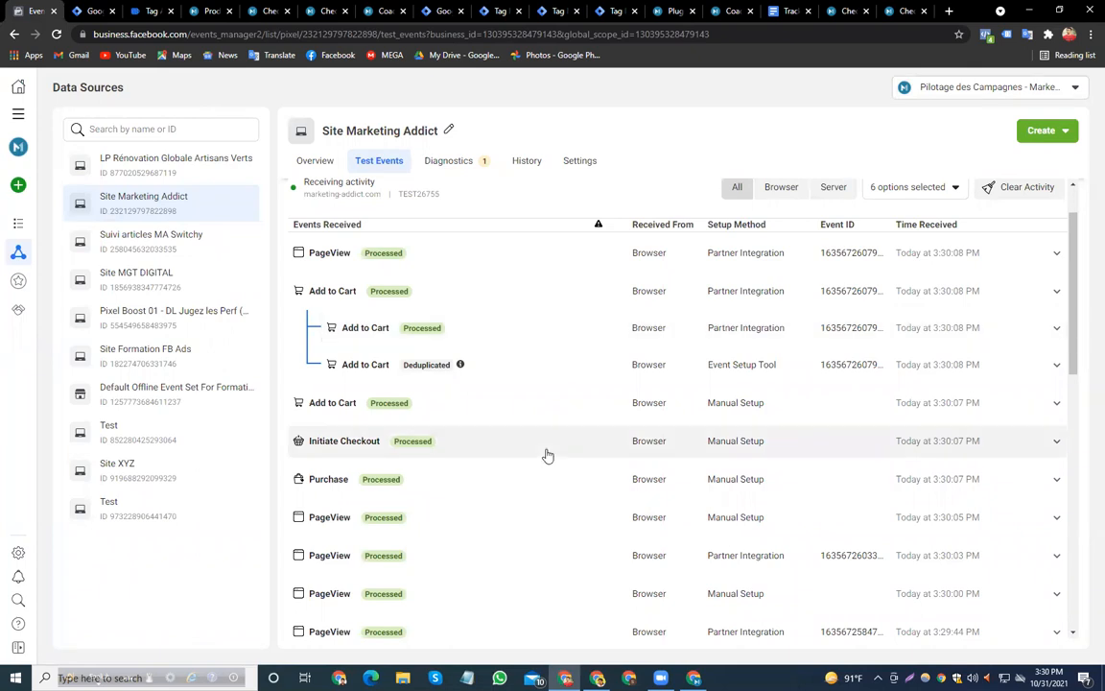
scroll(547, 455, down, 2)
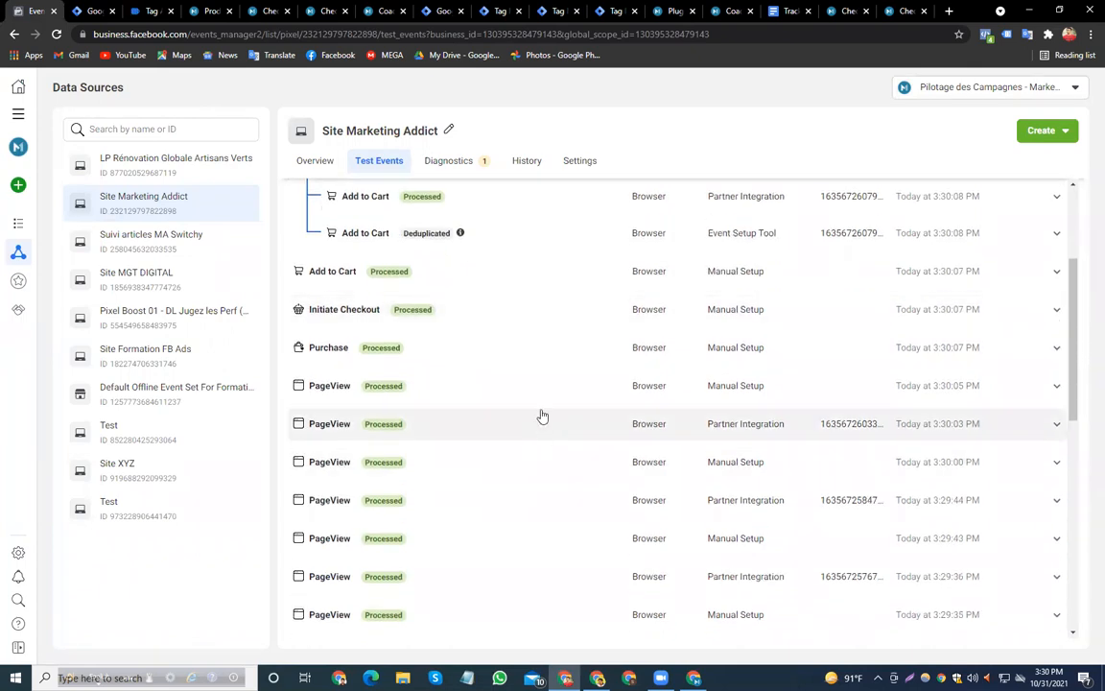
click(474, 356)
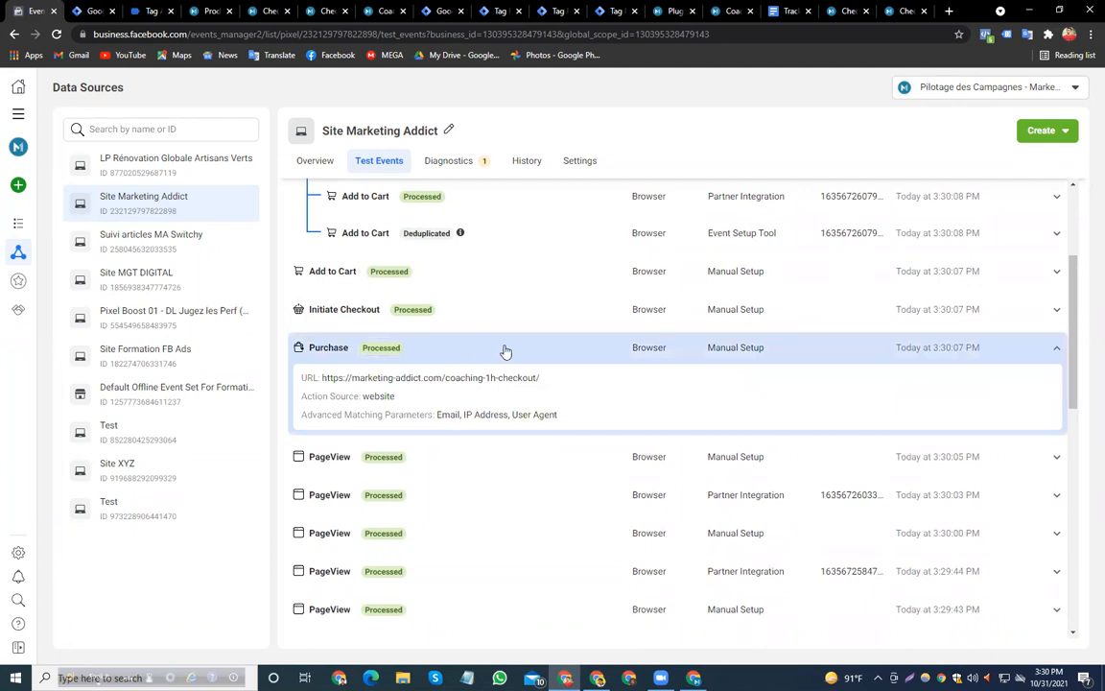
scroll(508, 353, down, 5)
scroll(524, 356, down, 3)
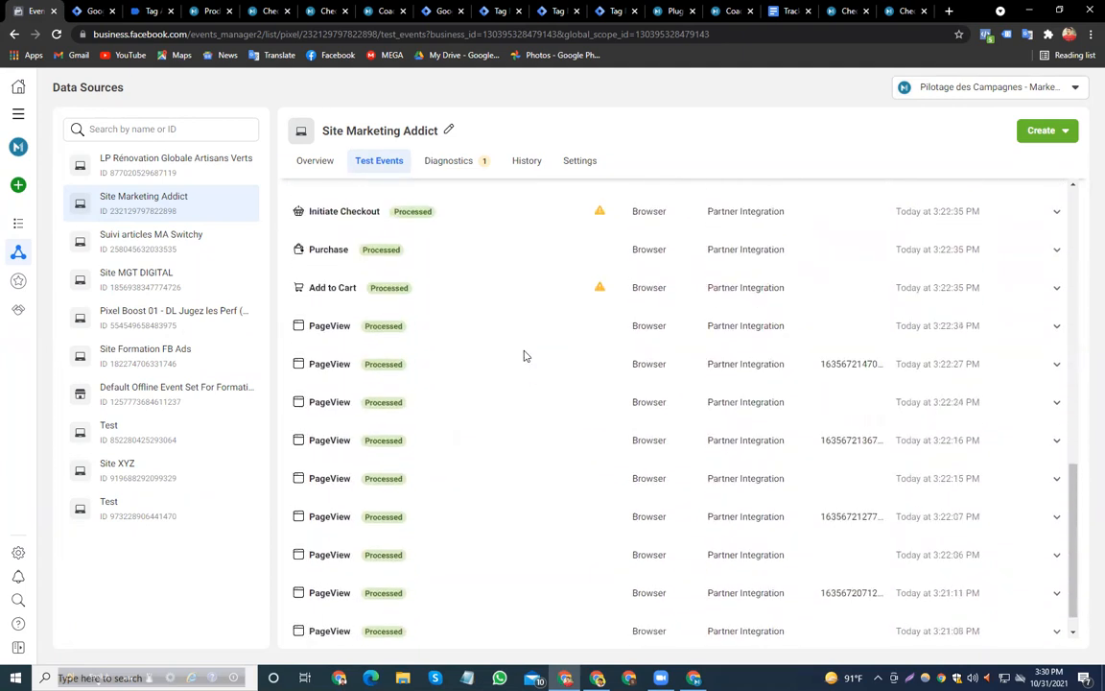
scroll(526, 357, up, 3)
scroll(525, 357, up, 10)
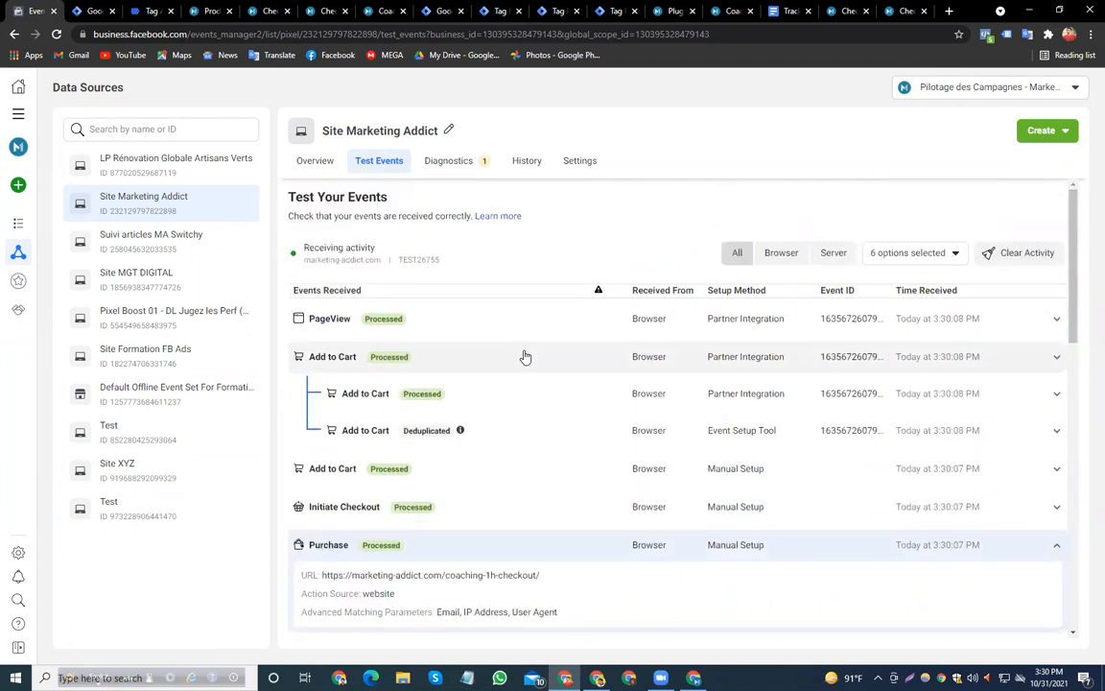
scroll(524, 356, down, 3)
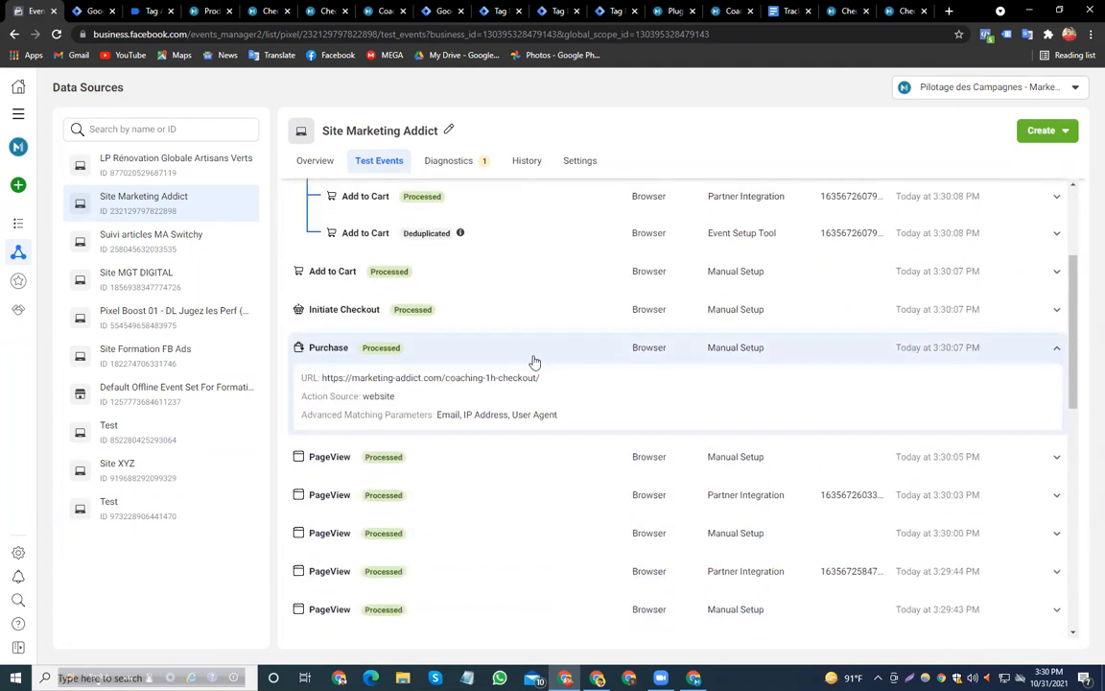
scroll(534, 361, down, 5)
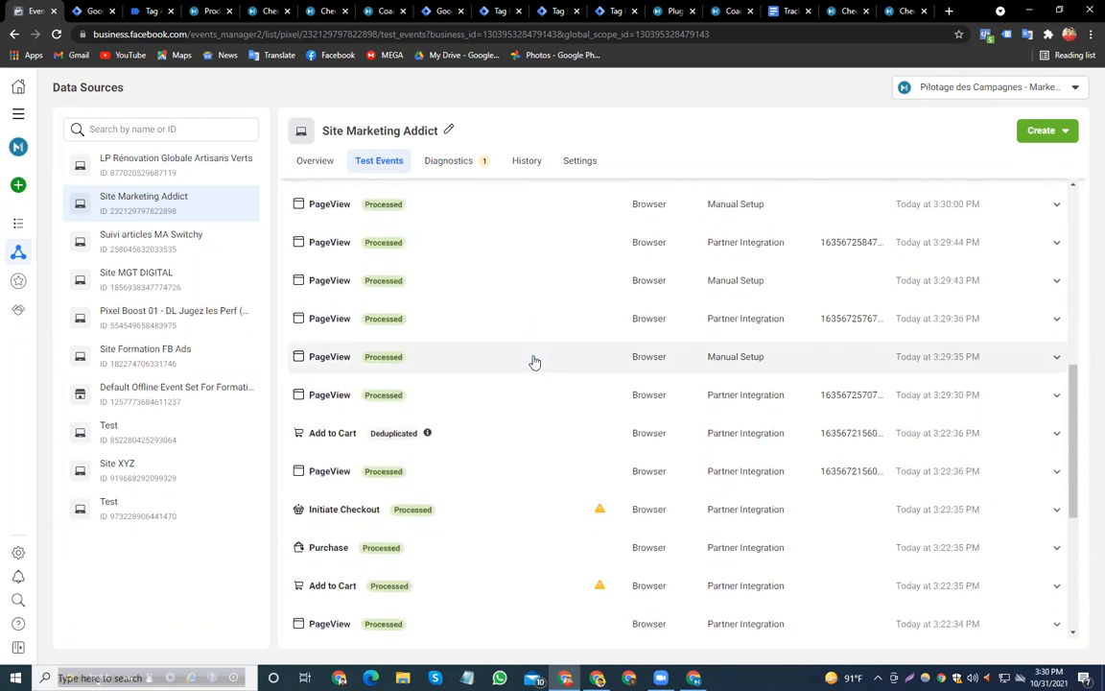
scroll(535, 361, up, 6)
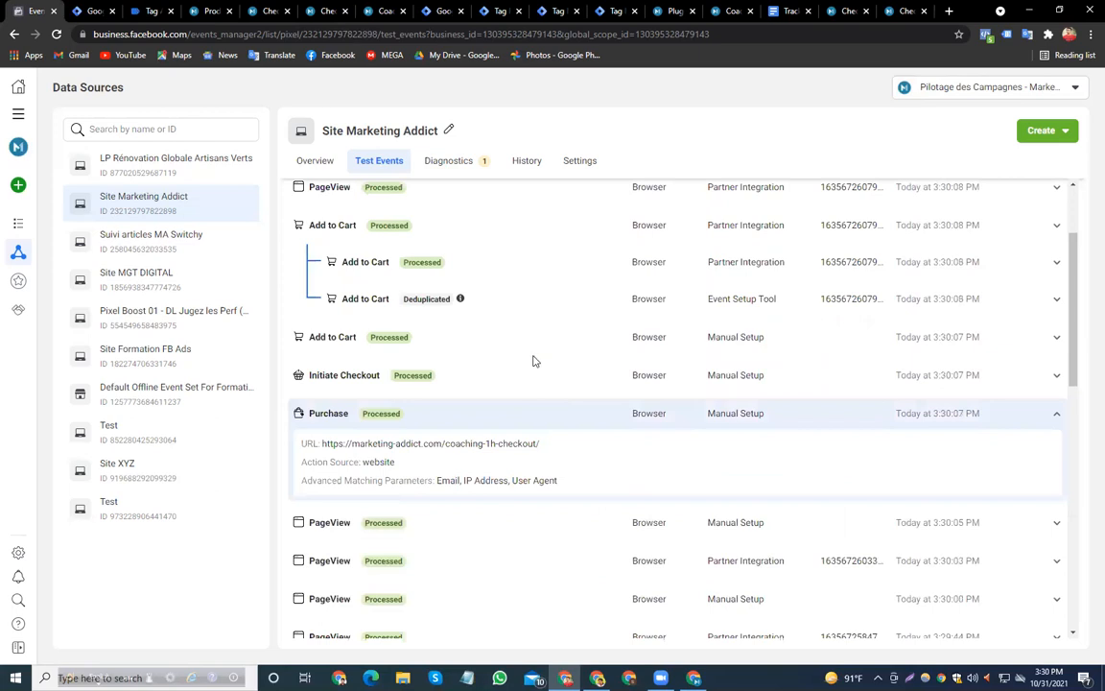
scroll(534, 361, up, 2)
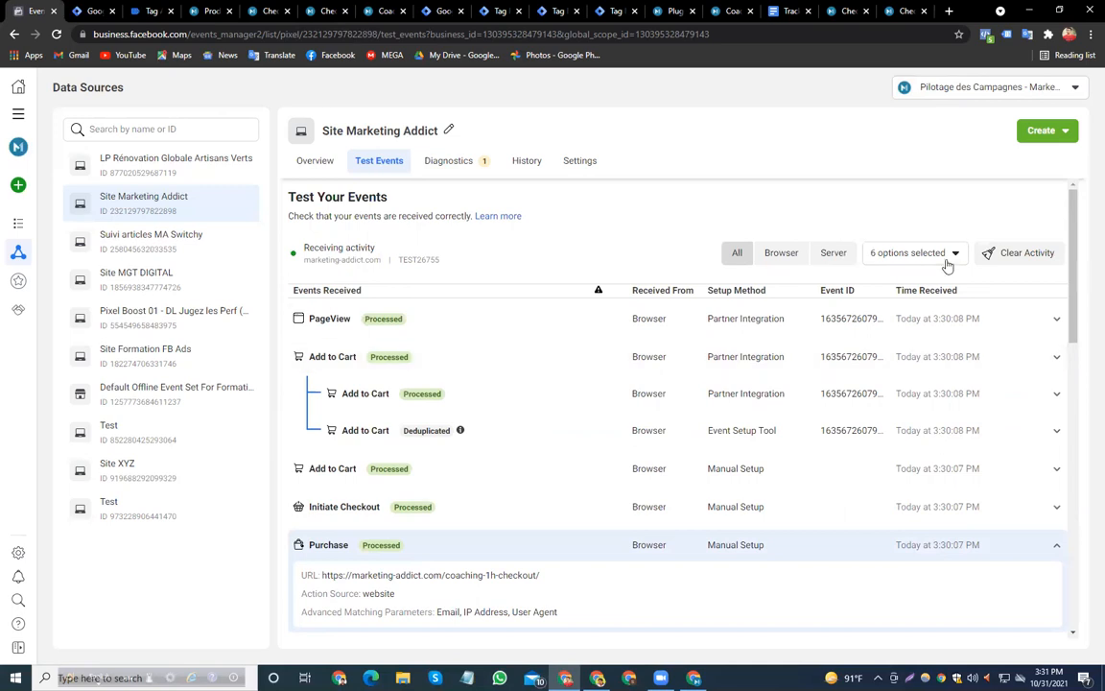
Clear the recorded test session activity and repeat the Coaching 1 Heure booking on the website up to its checkout page
click(1028, 253)
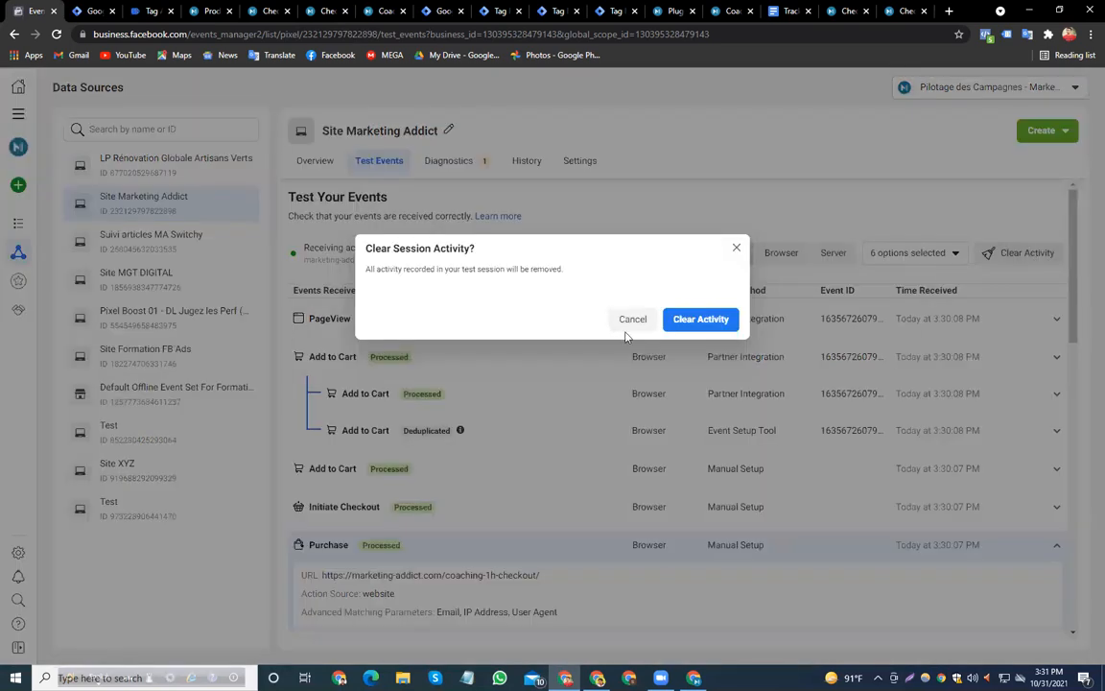
click(698, 320)
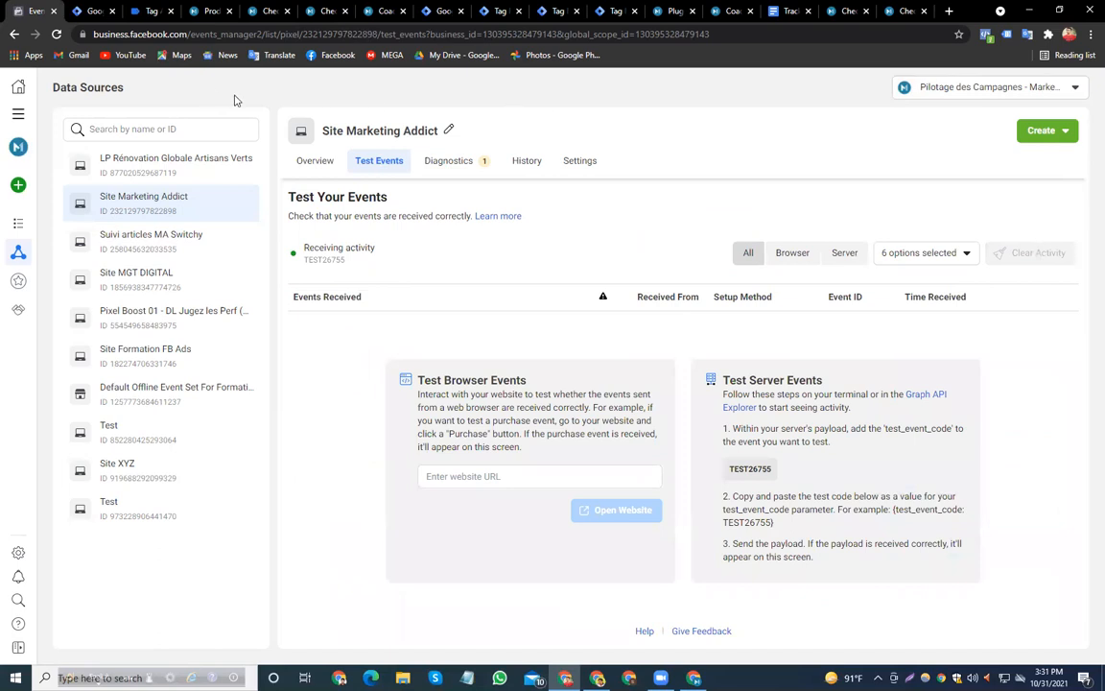
click(154, 11)
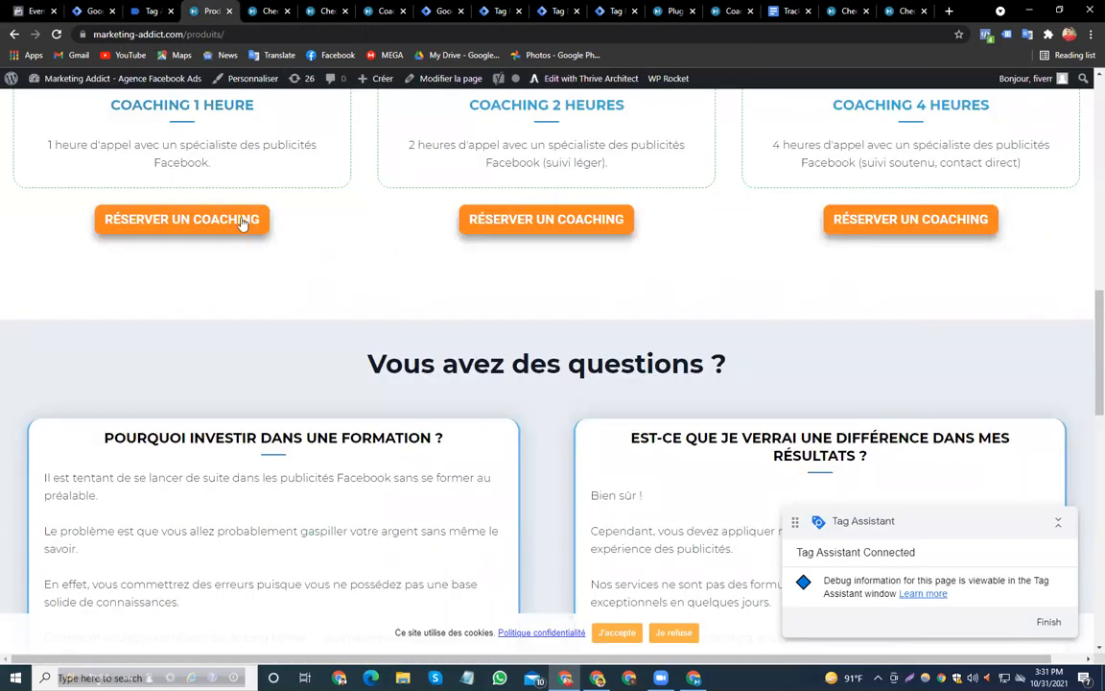
click(248, 218)
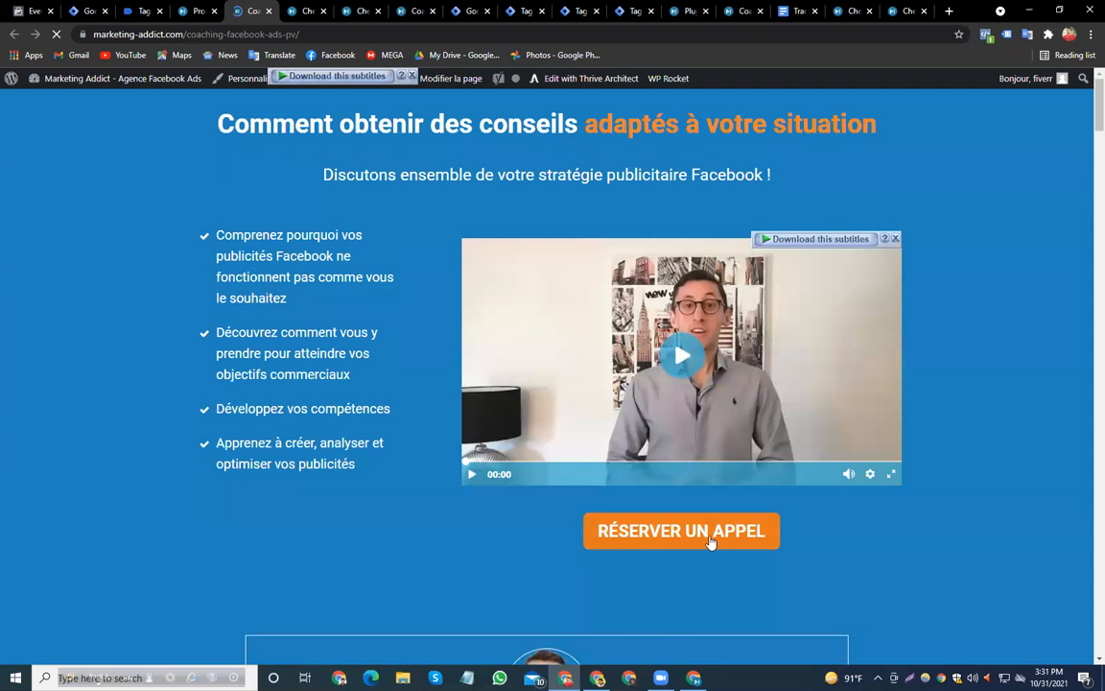
click(658, 527)
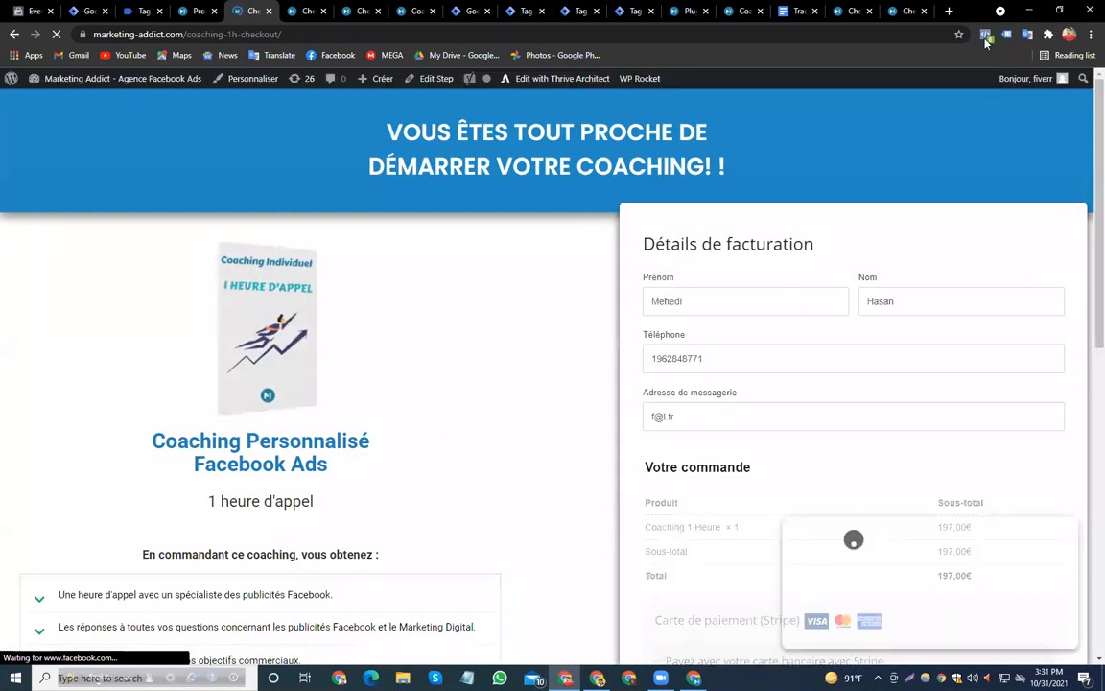
Compare the repeated checkout's events across Pixel Helper, Tag Assistant, the server container's debug summary and the Events Manager test events
click(985, 39)
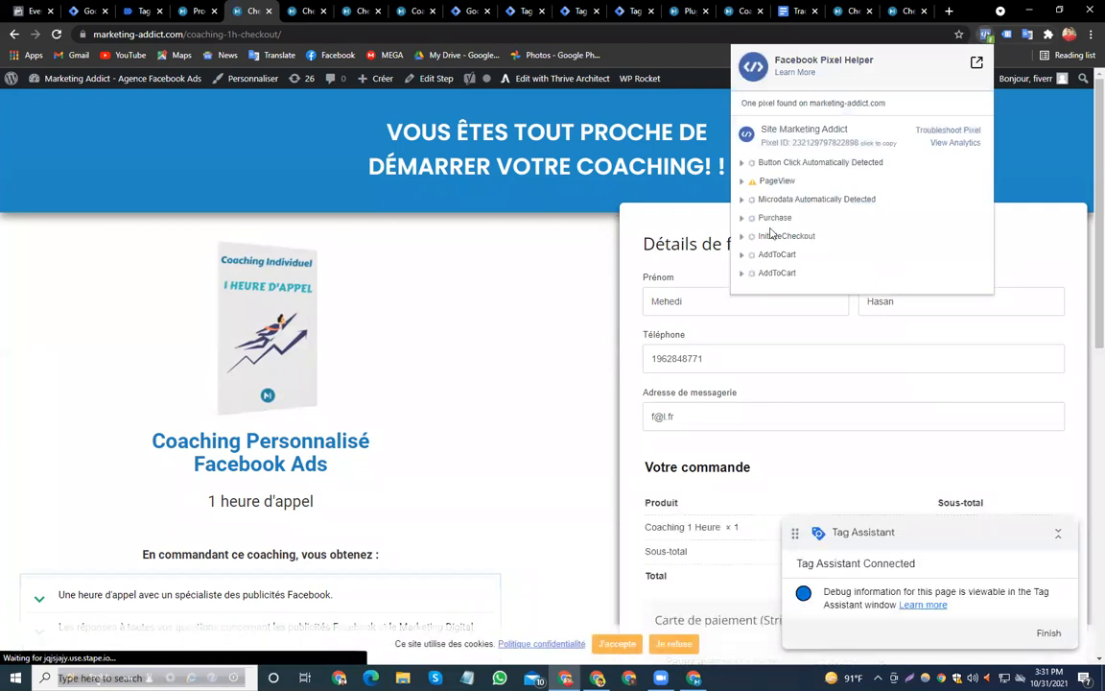
click(136, 11)
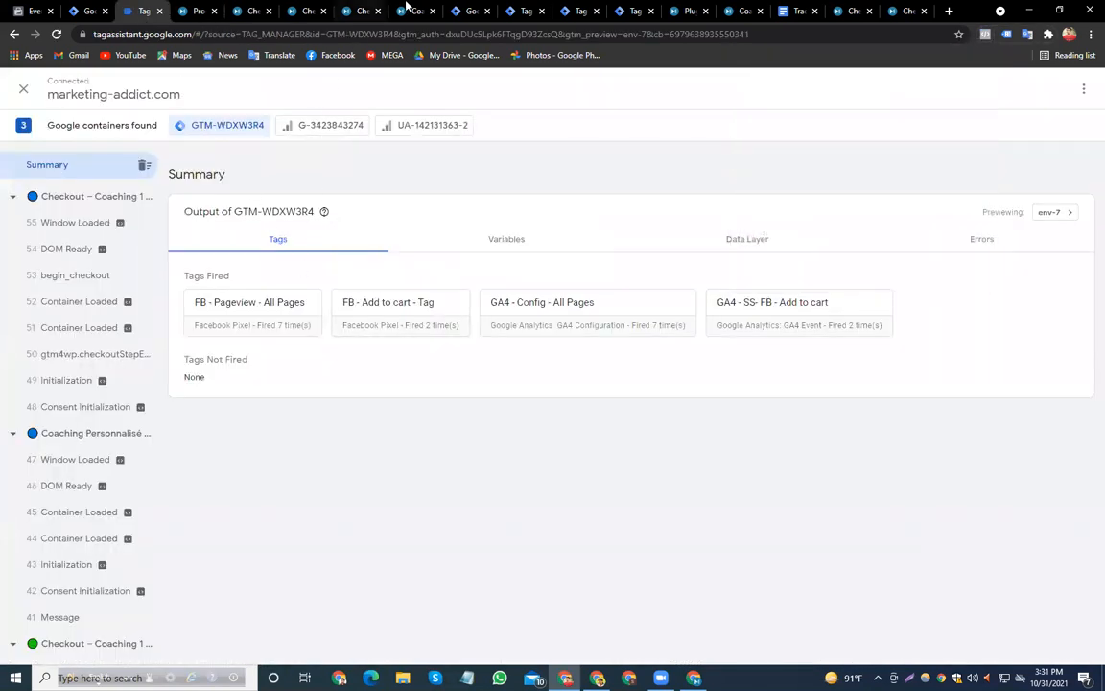
click(518, 12)
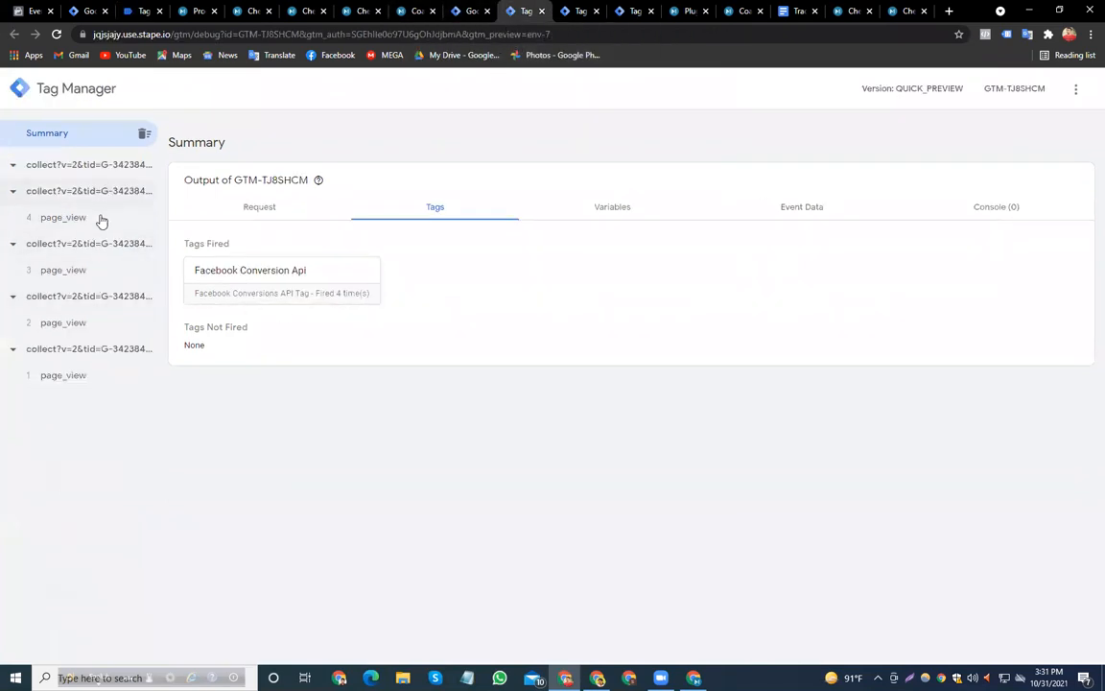
click(17, 10)
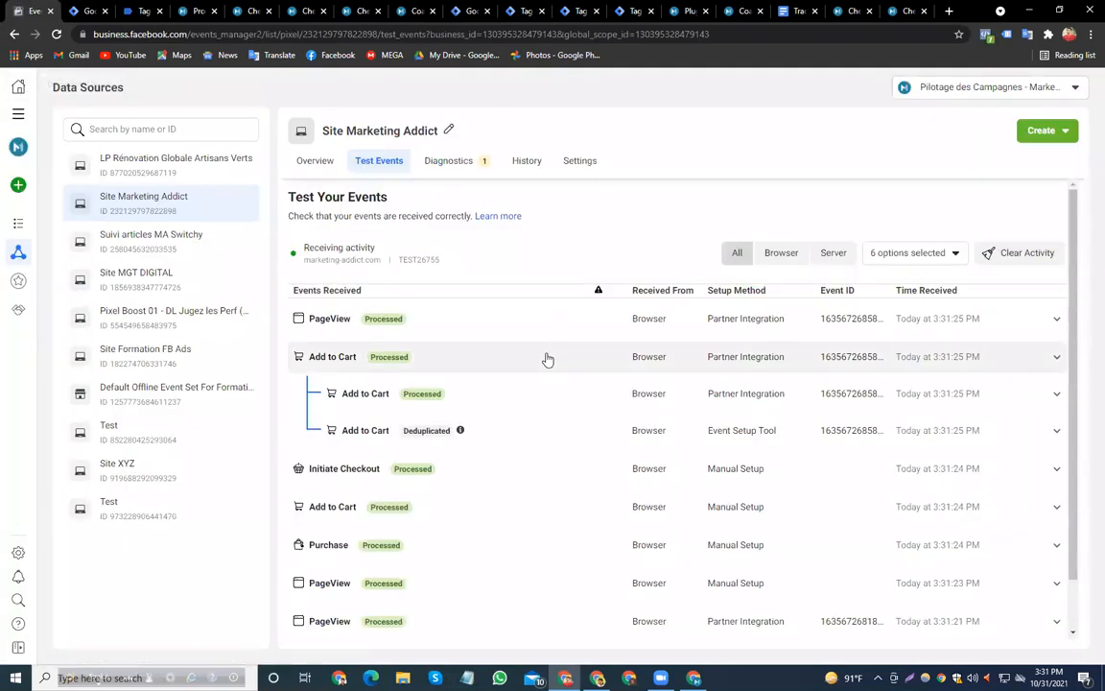
scroll(559, 369, down, 1)
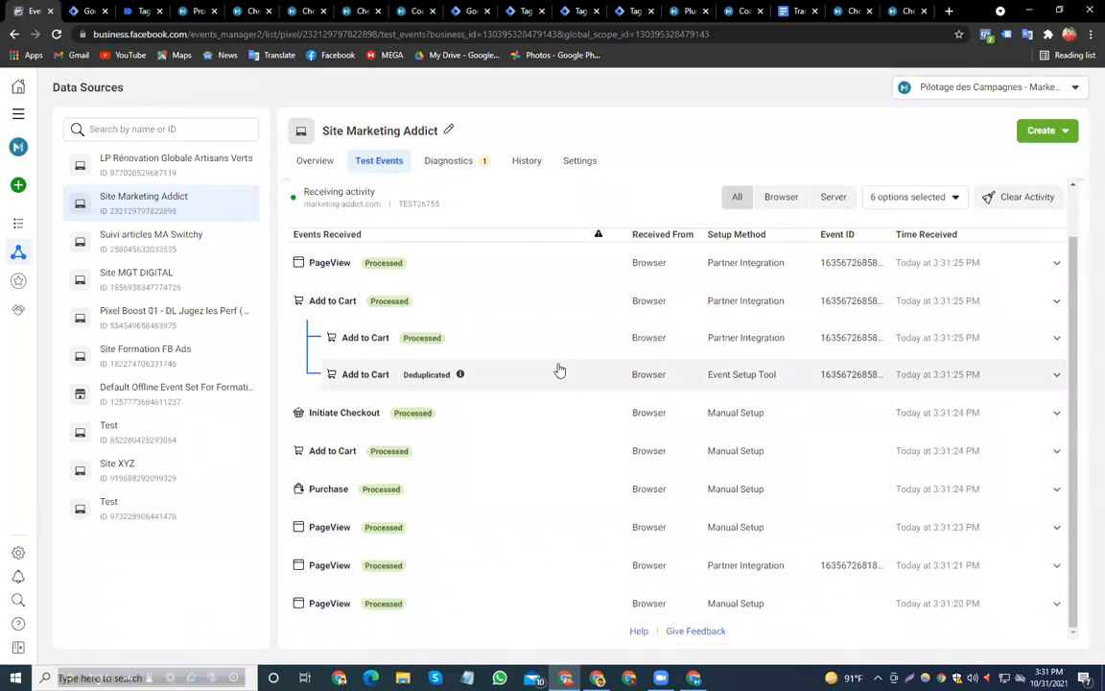
Examine the received test events' sources and setup methods, and compare them with the tags fired in the web and server containers
mouse_move(708, 493)
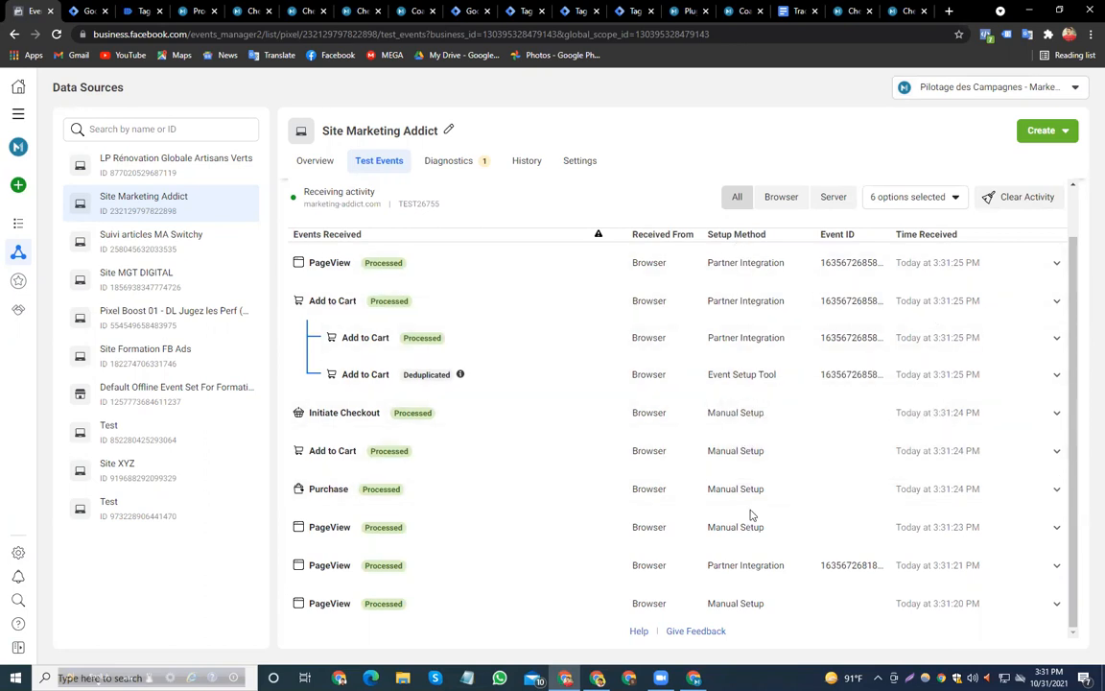
mouse_move(742, 495)
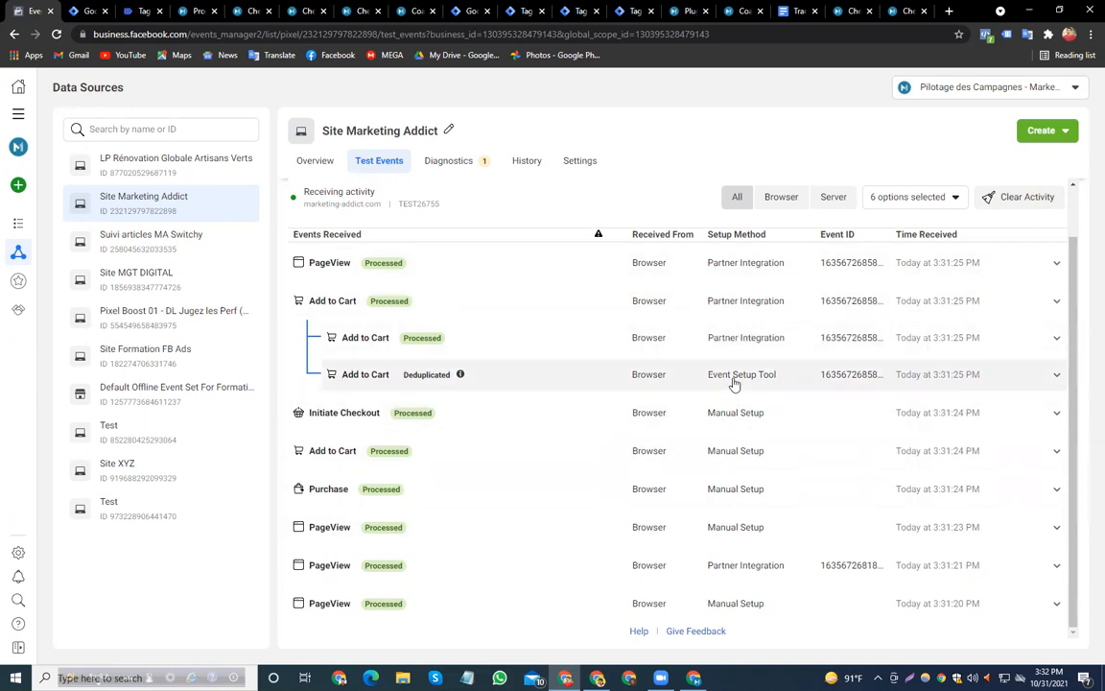
mouse_move(733, 384)
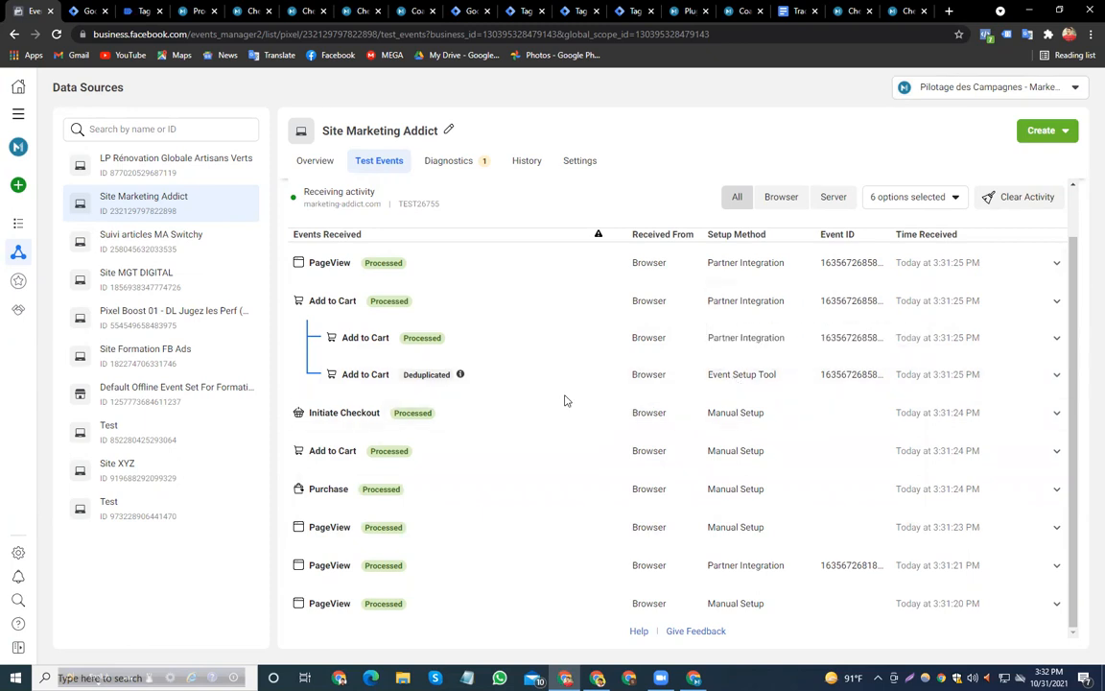
scroll(566, 401, up, 1)
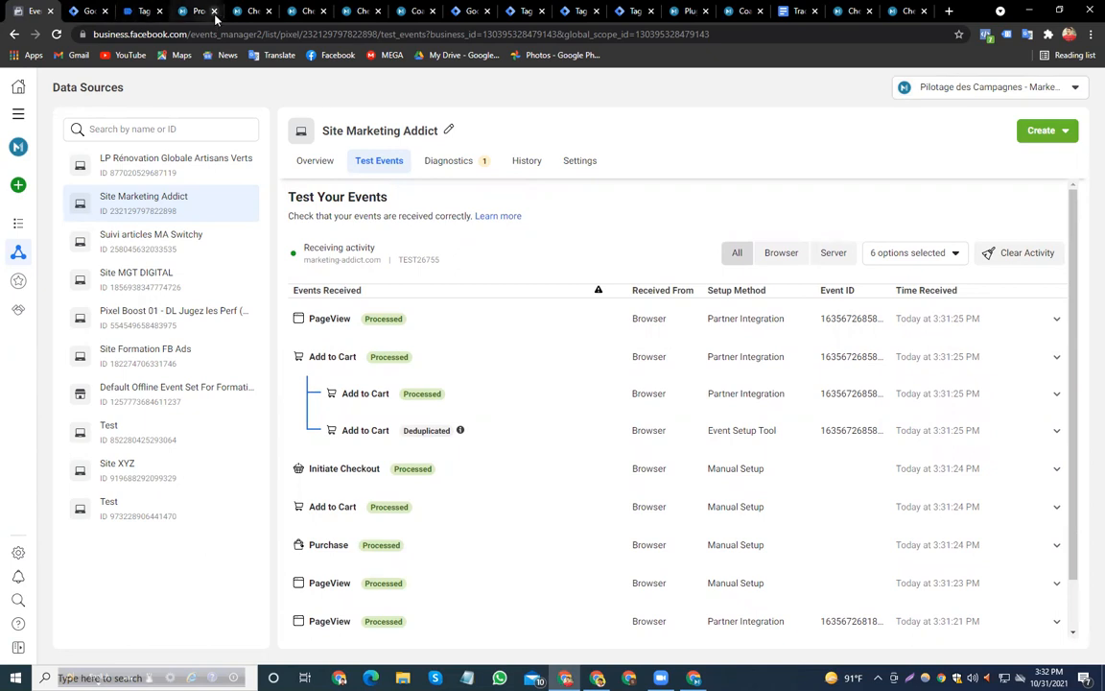
click(142, 11)
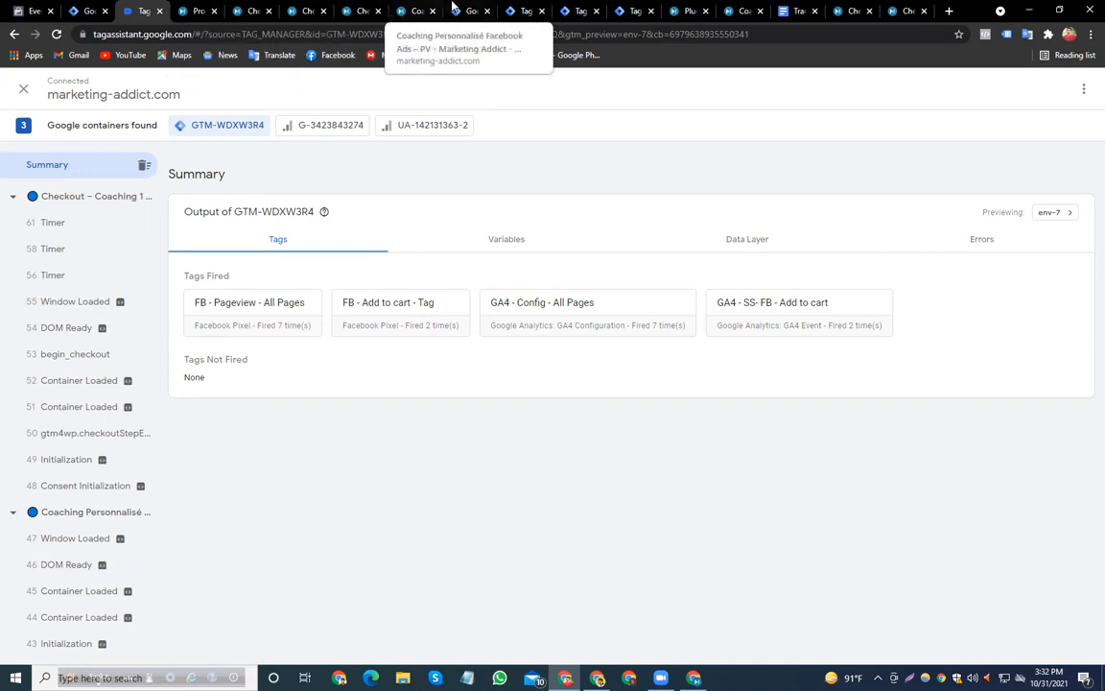
click(518, 12)
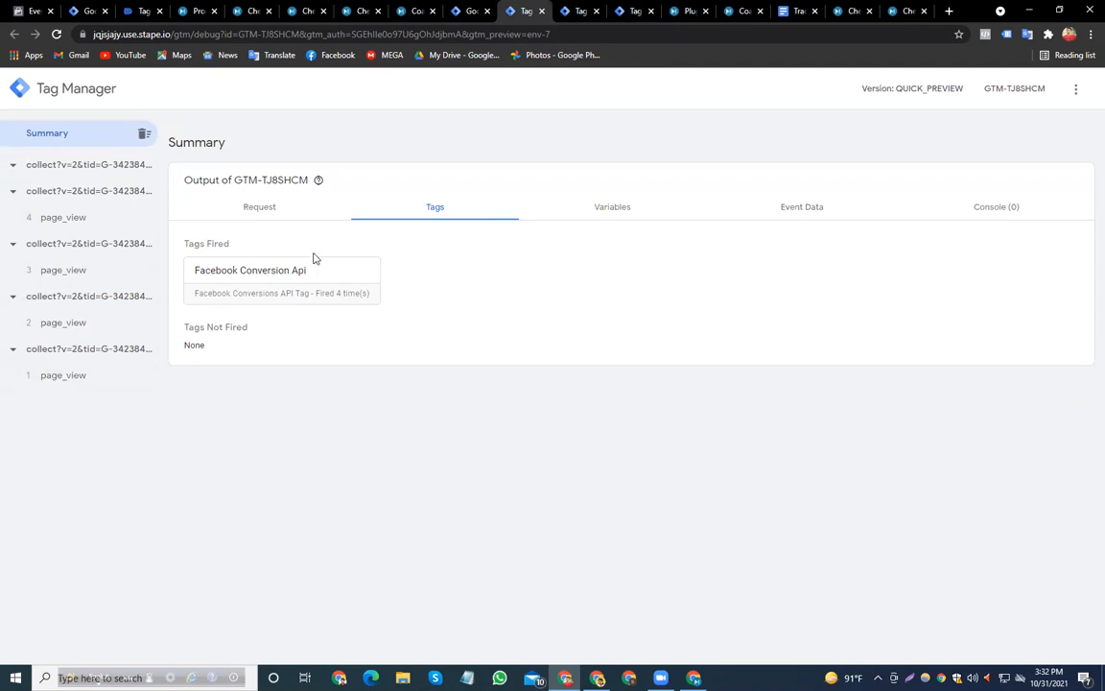
Open the Facebook Conversion Api tag in the marketing-addict server container to check its configuration
click(468, 11)
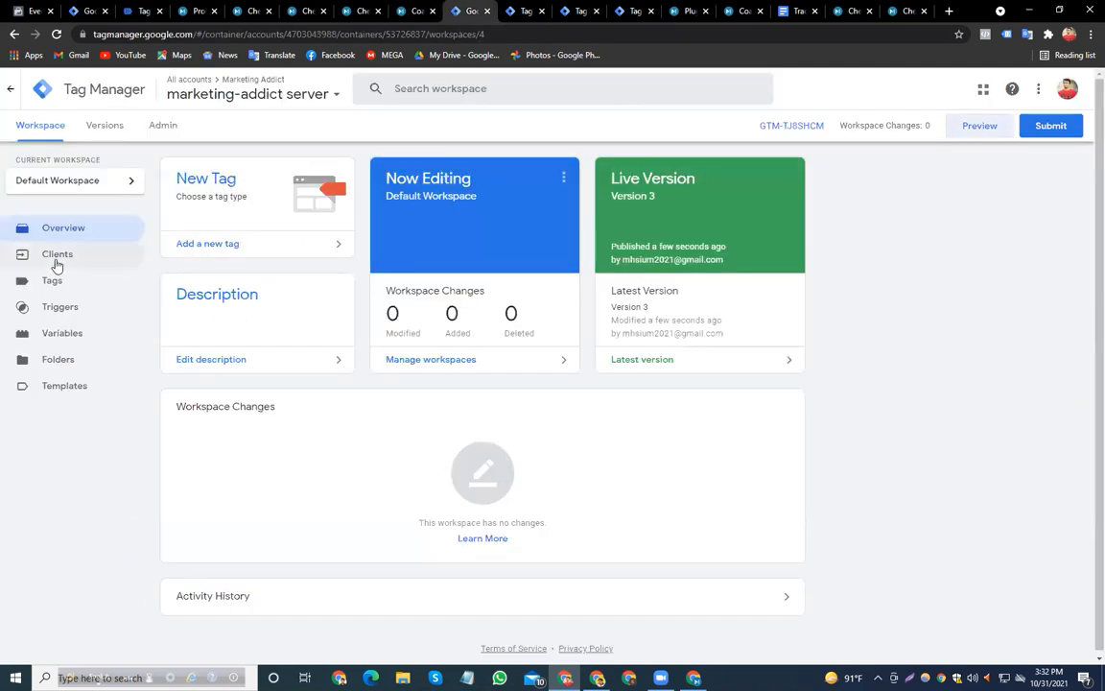
click(77, 288)
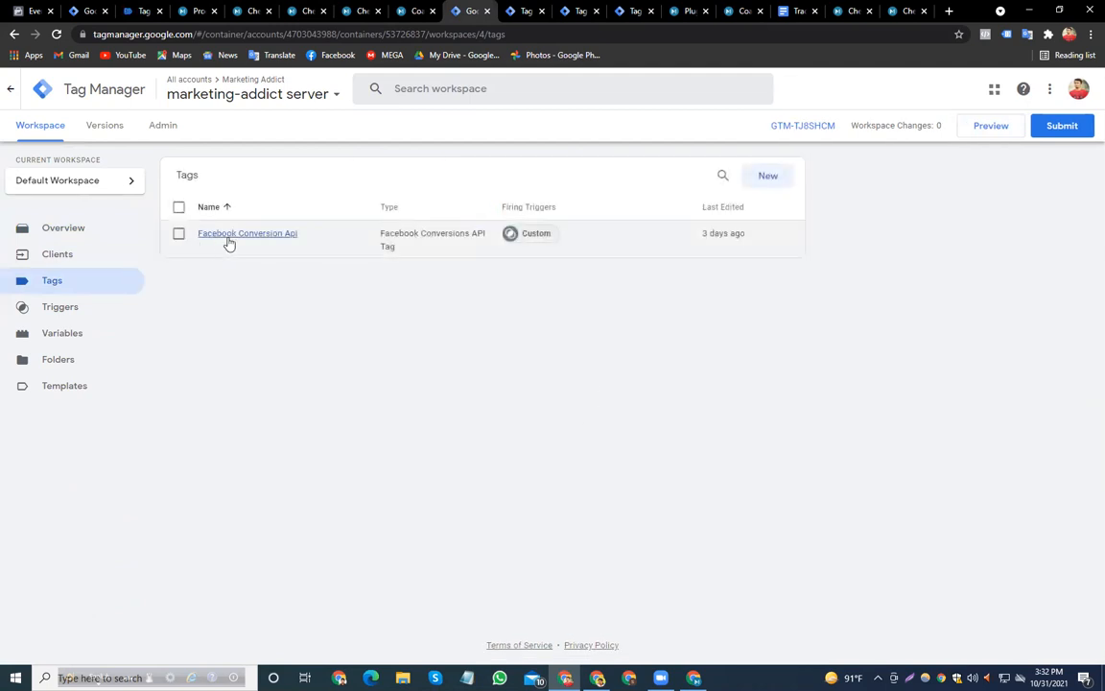
click(228, 236)
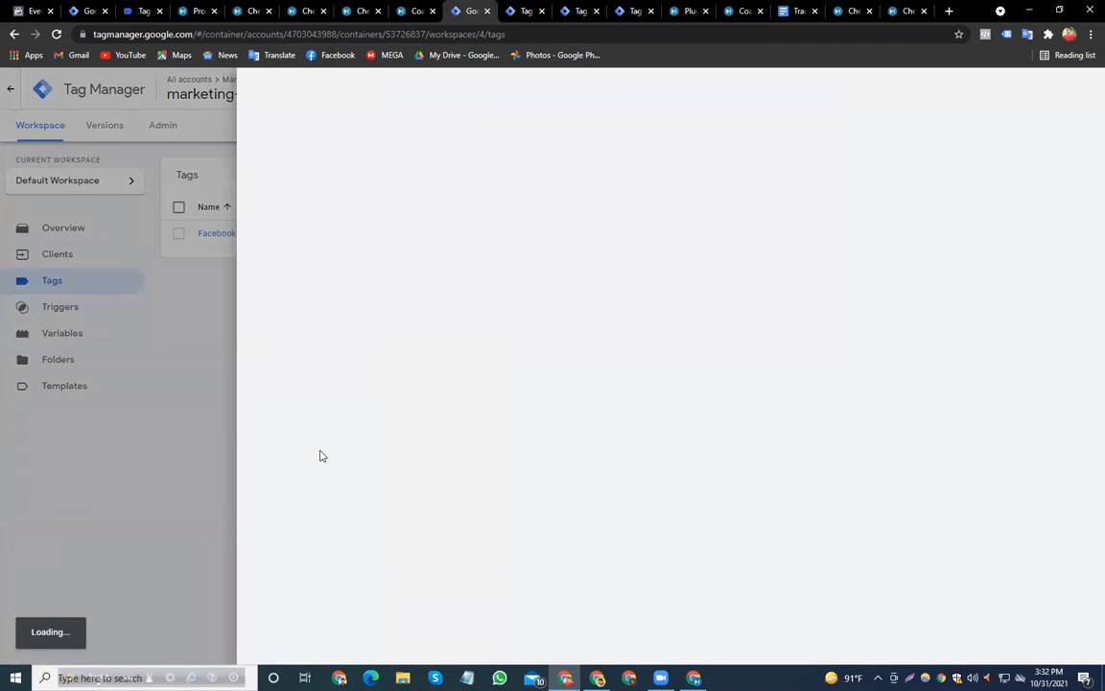
click(683, 370)
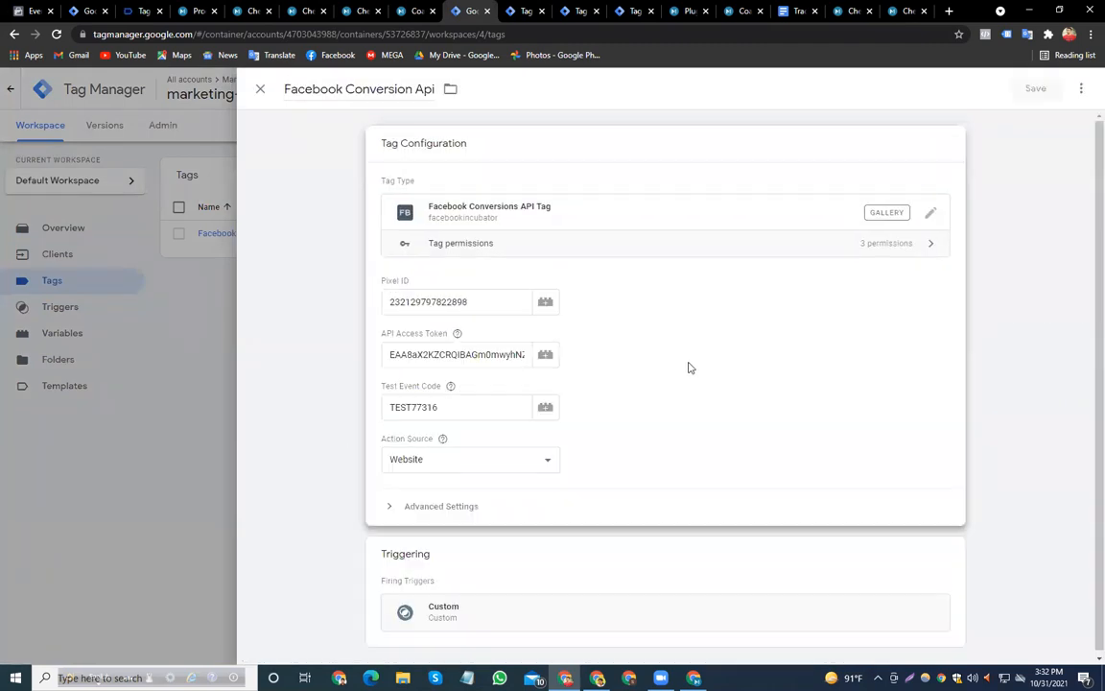
Copy the current test event code TEST26755 from the Site Marketing Addict test events in Events Manager
click(21, 10)
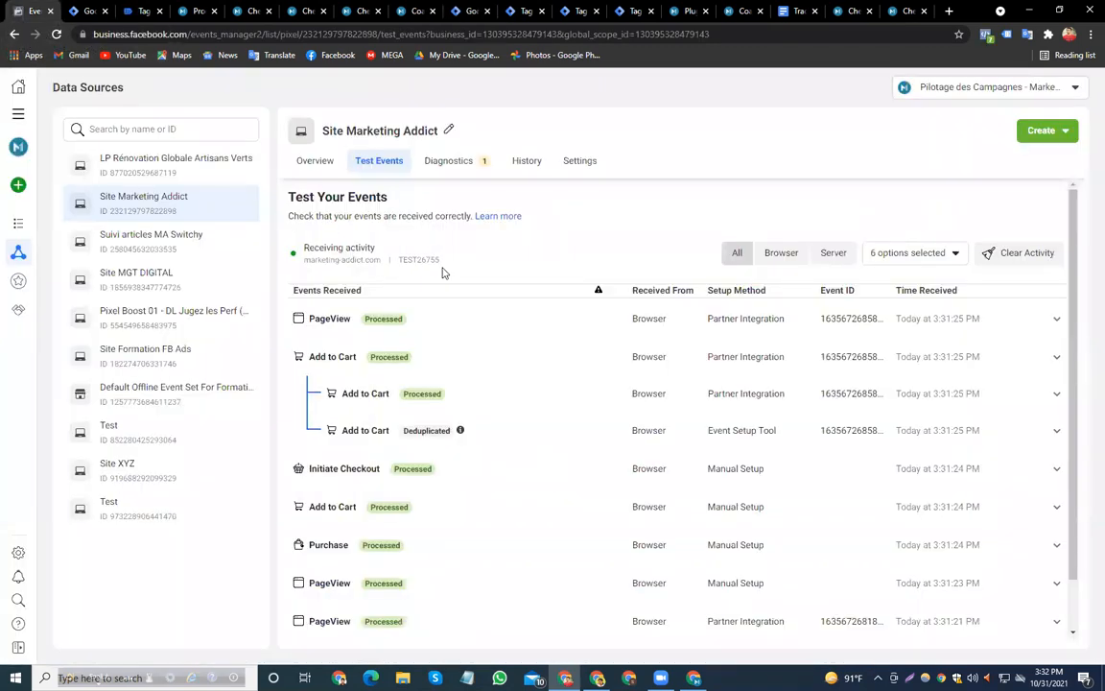
drag(440, 259, 411, 258)
click(399, 257)
double_click(421, 257)
right_click(423, 254)
click(440, 262)
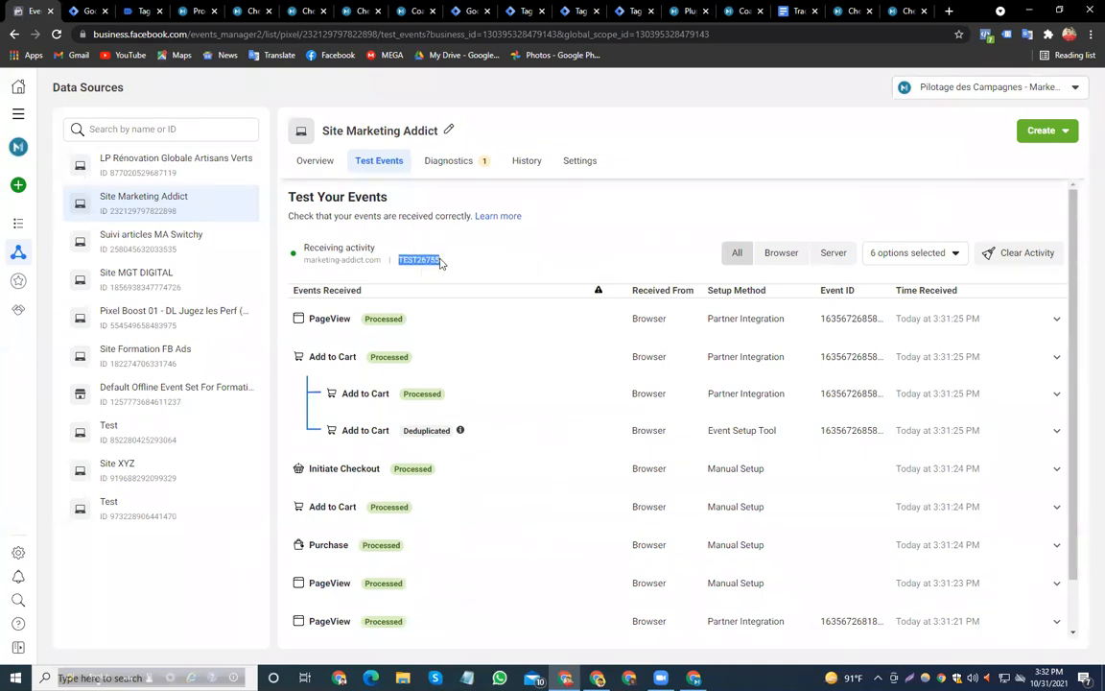
Replace the Facebook Conversion Api tag's test event code with TEST26755 and save the tag
click(510, 13)
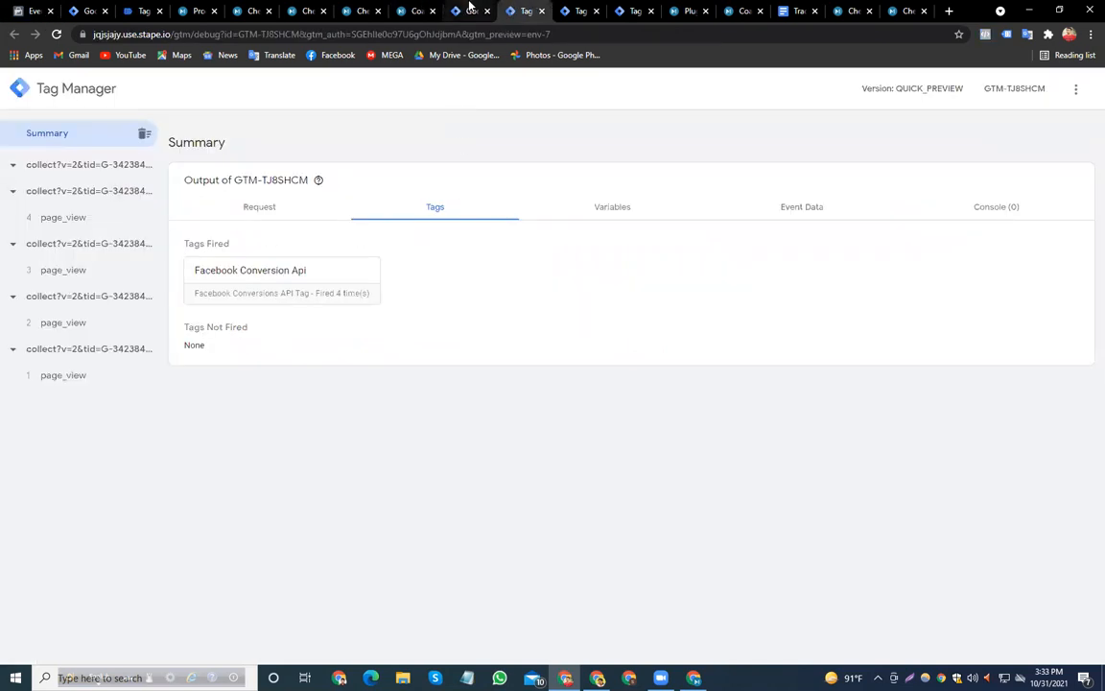
click(465, 10)
click(462, 407)
double_click(429, 406)
right_click(428, 407)
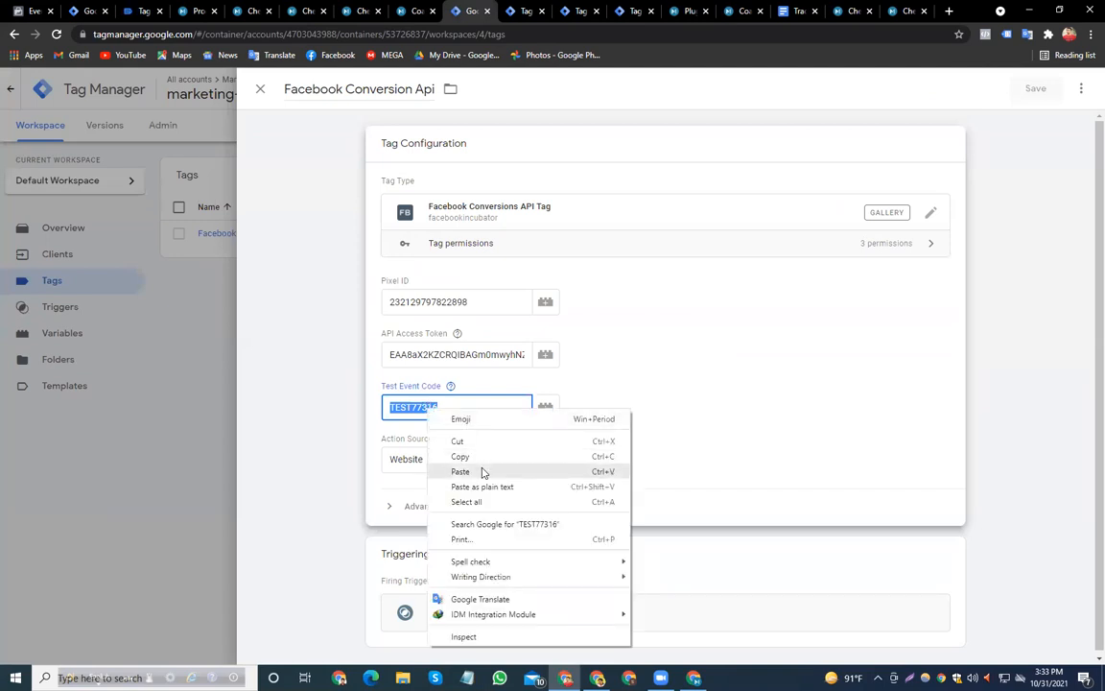
click(461, 471)
click(1030, 93)
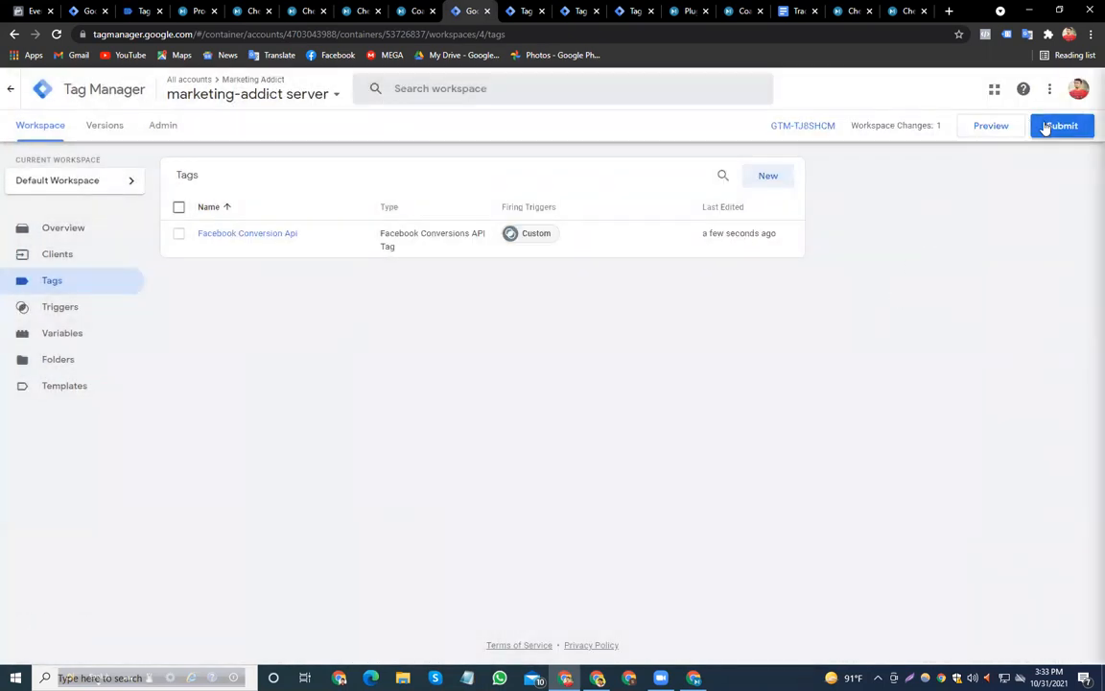
Publish the server container's tag change without a version name or description
click(1061, 123)
click(1047, 91)
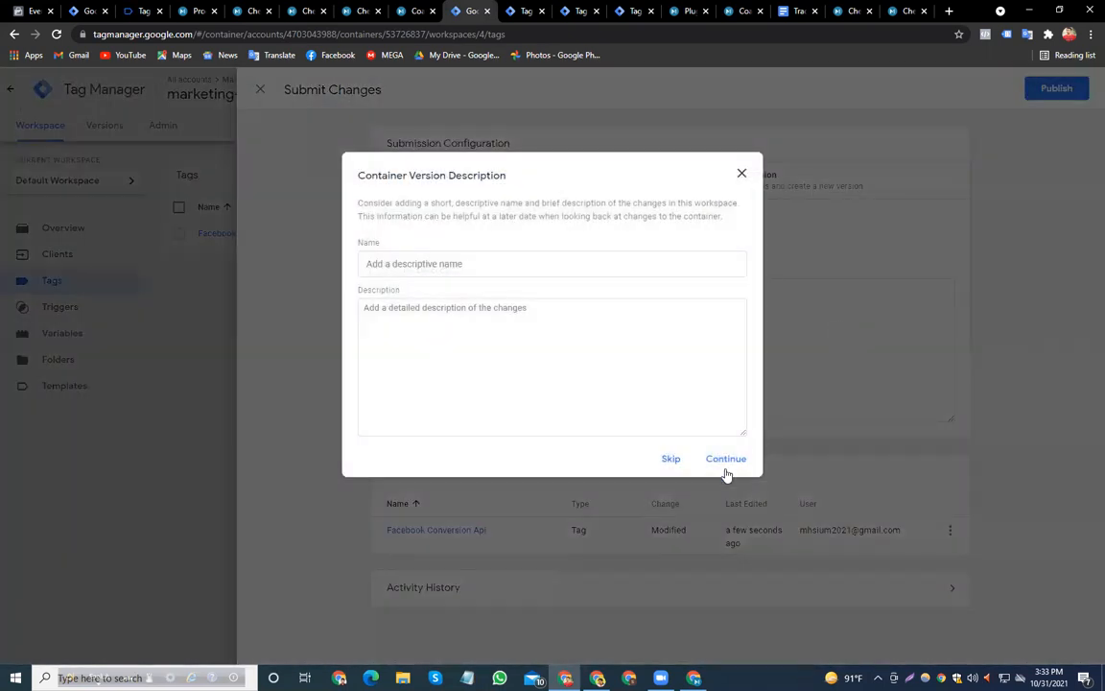
click(726, 459)
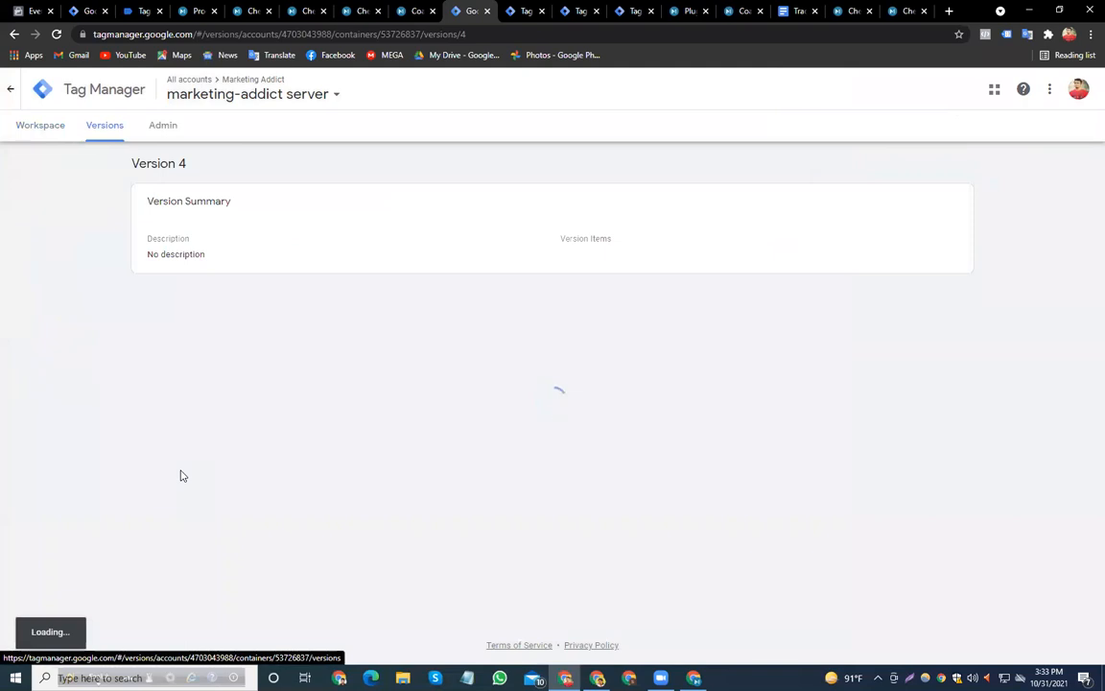
Restart the server container's preview and repeat the Coaching 1 Heure booking on the website up to its checkout page
click(35, 142)
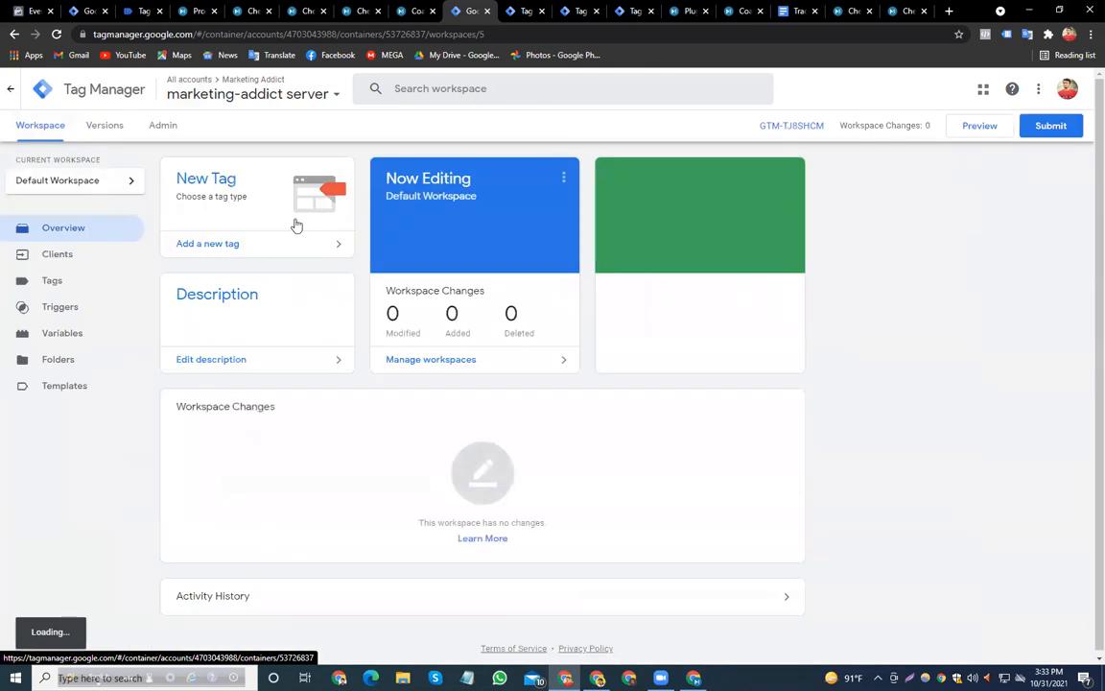
click(985, 129)
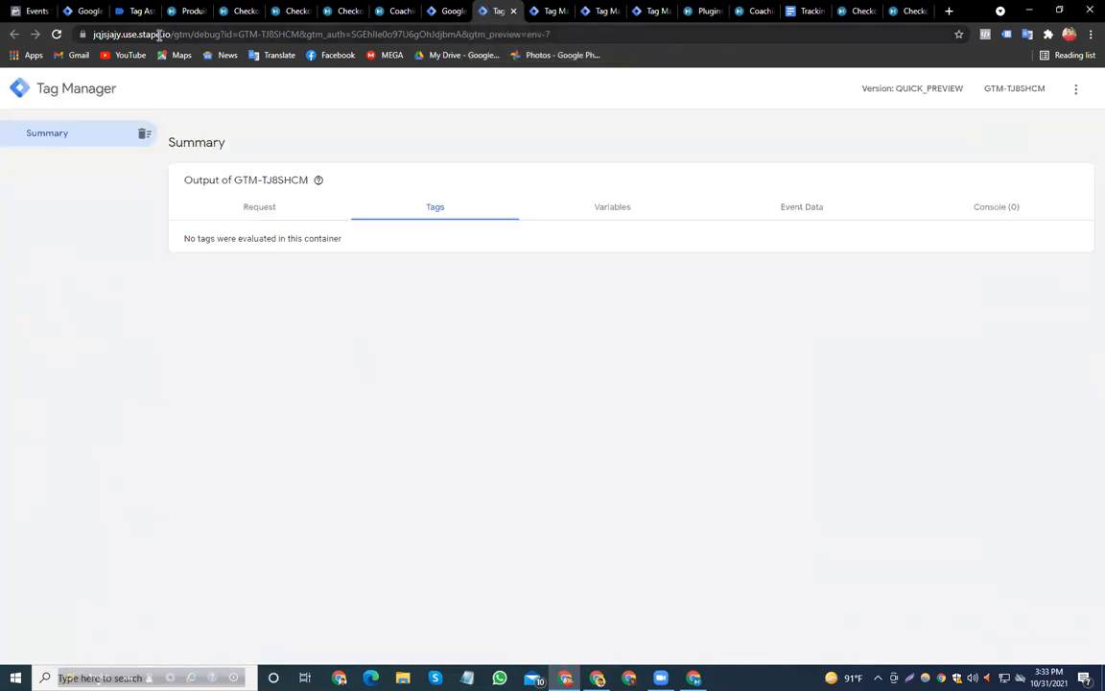
click(168, 12)
click(195, 219)
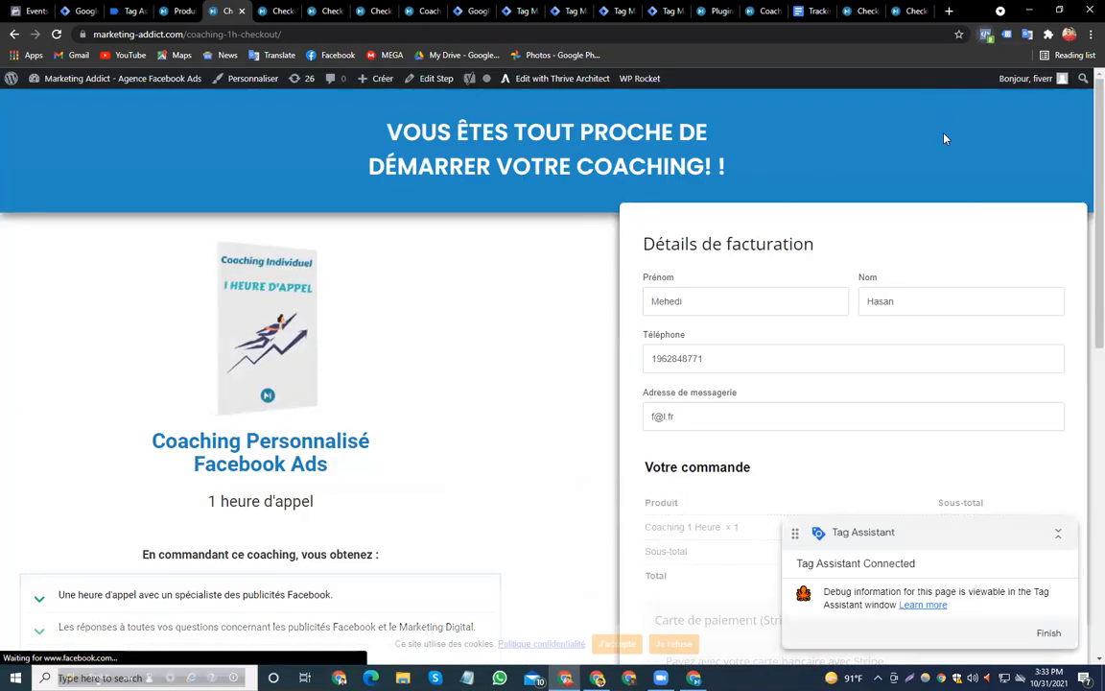
Compare the new checkout's events across Pixel Helper, the server and web container debug summaries and the Events Manager test events
click(986, 36)
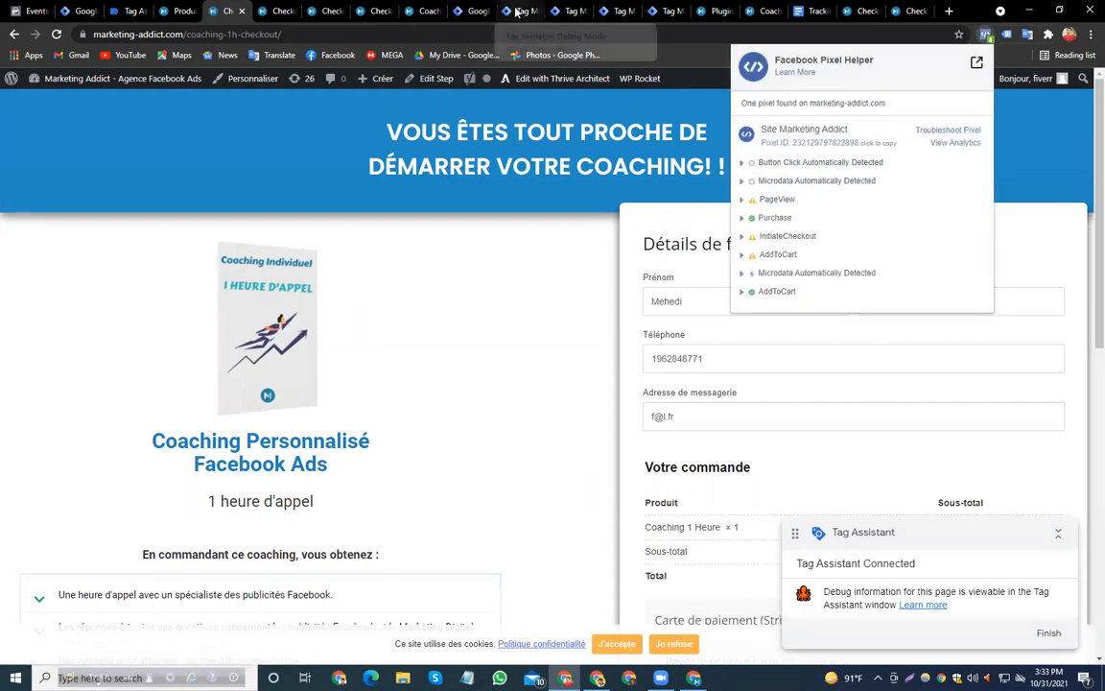
click(515, 12)
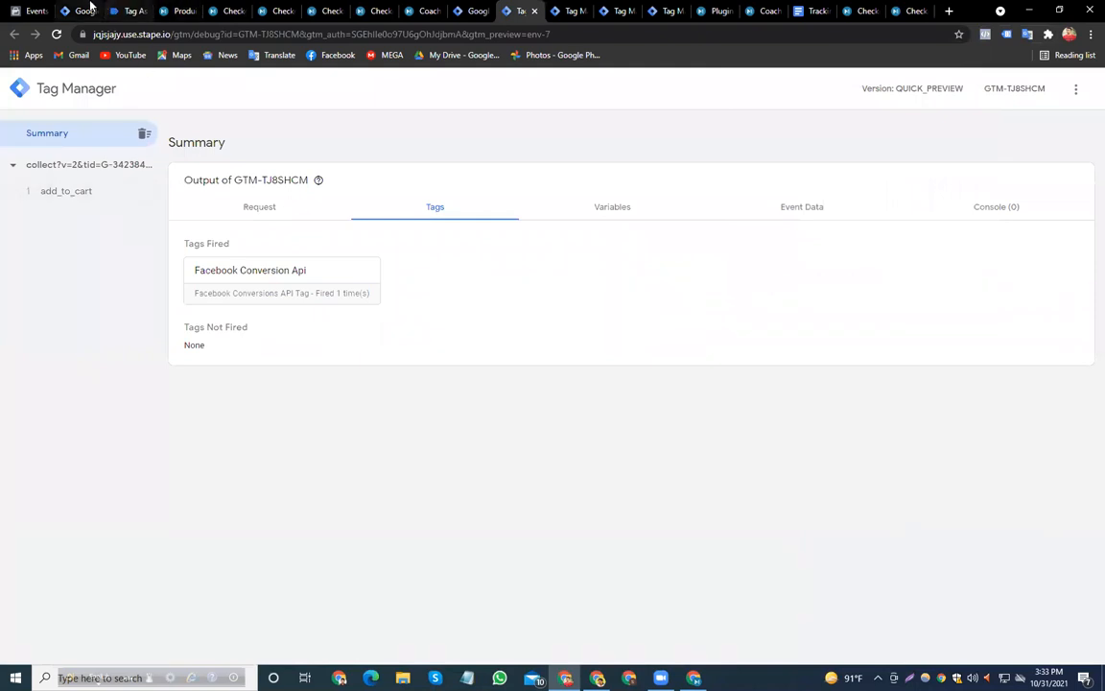
click(126, 14)
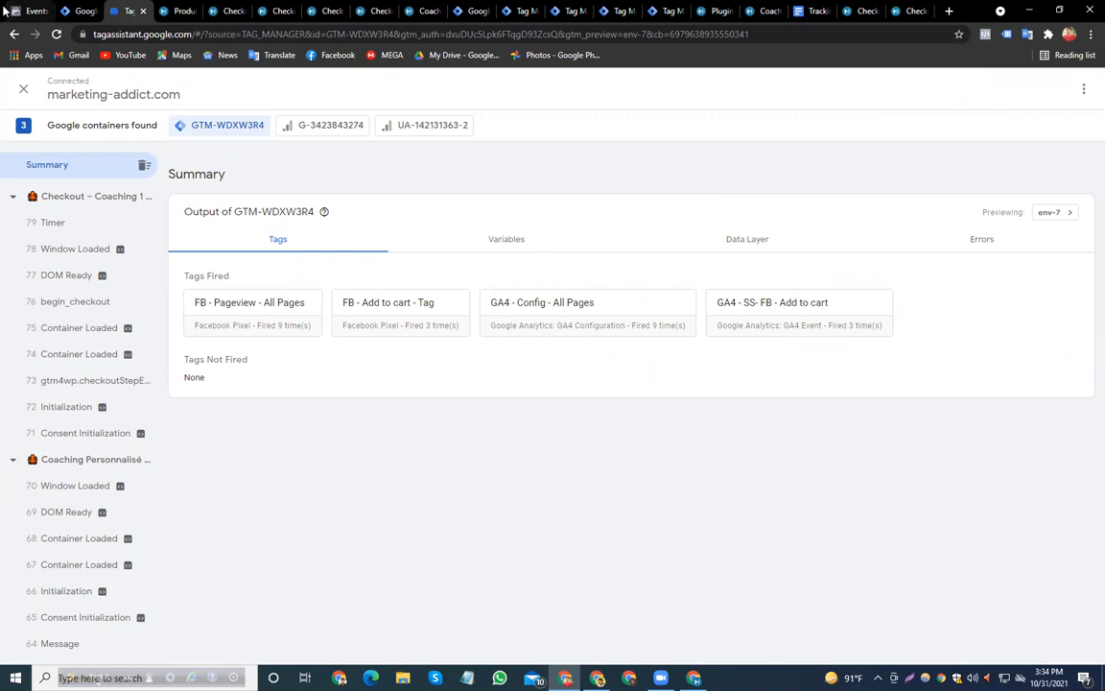
key(ctrl+1)
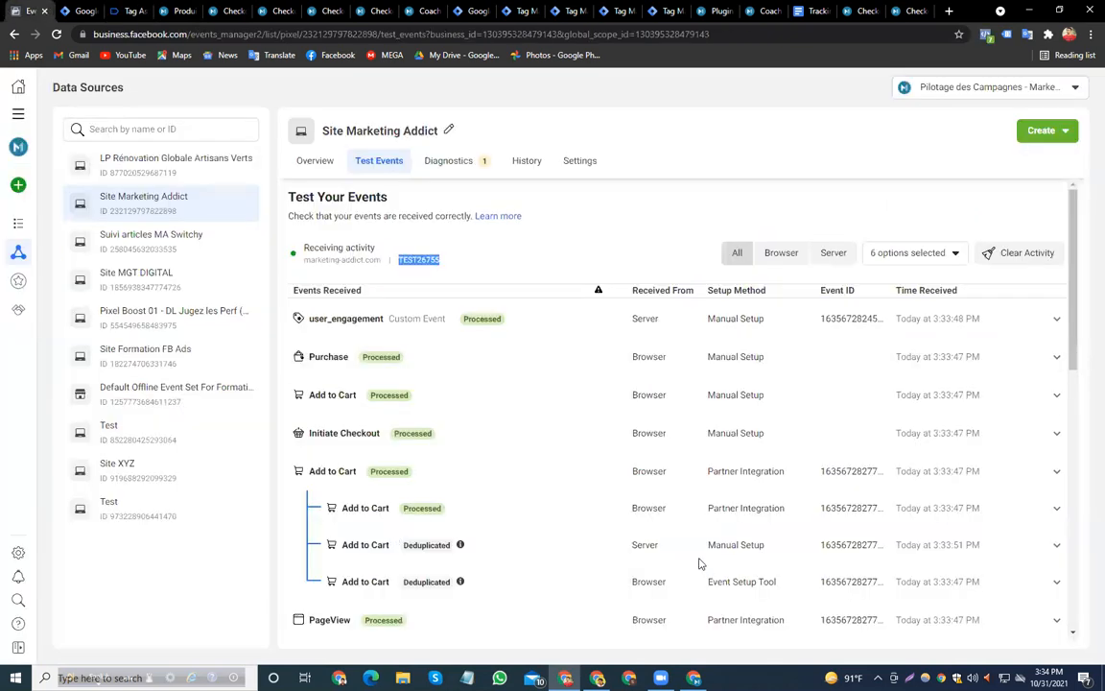
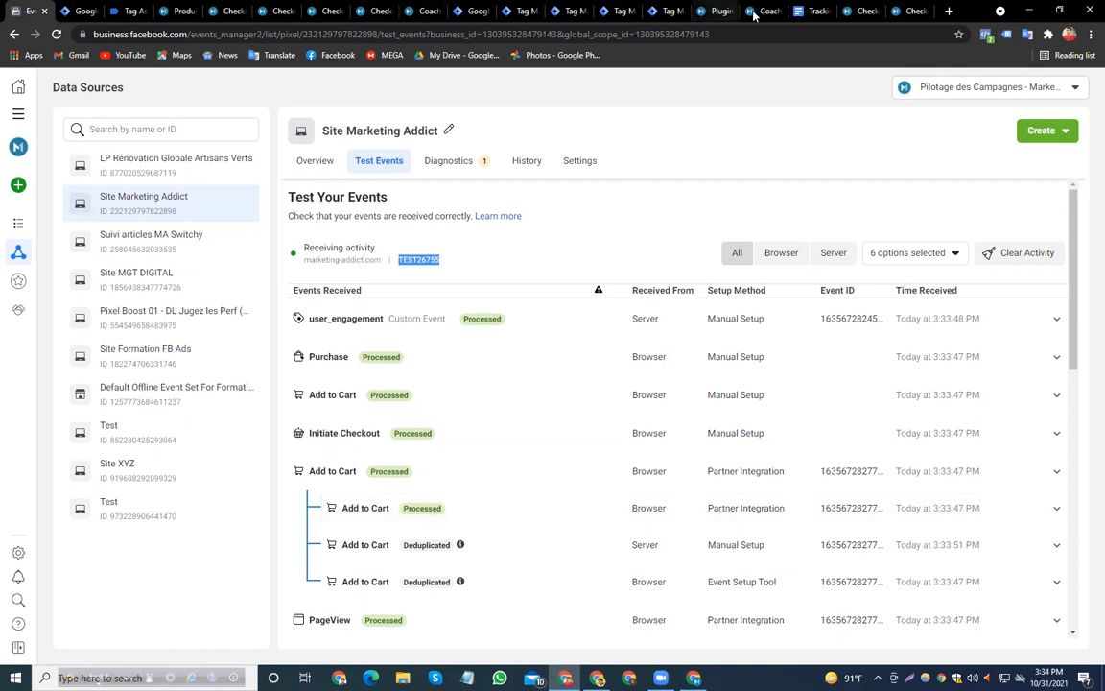
Switch to the WordPress admin and look through the installed plugins for other possible sources of Facebook events
click(387, 9)
click(423, 11)
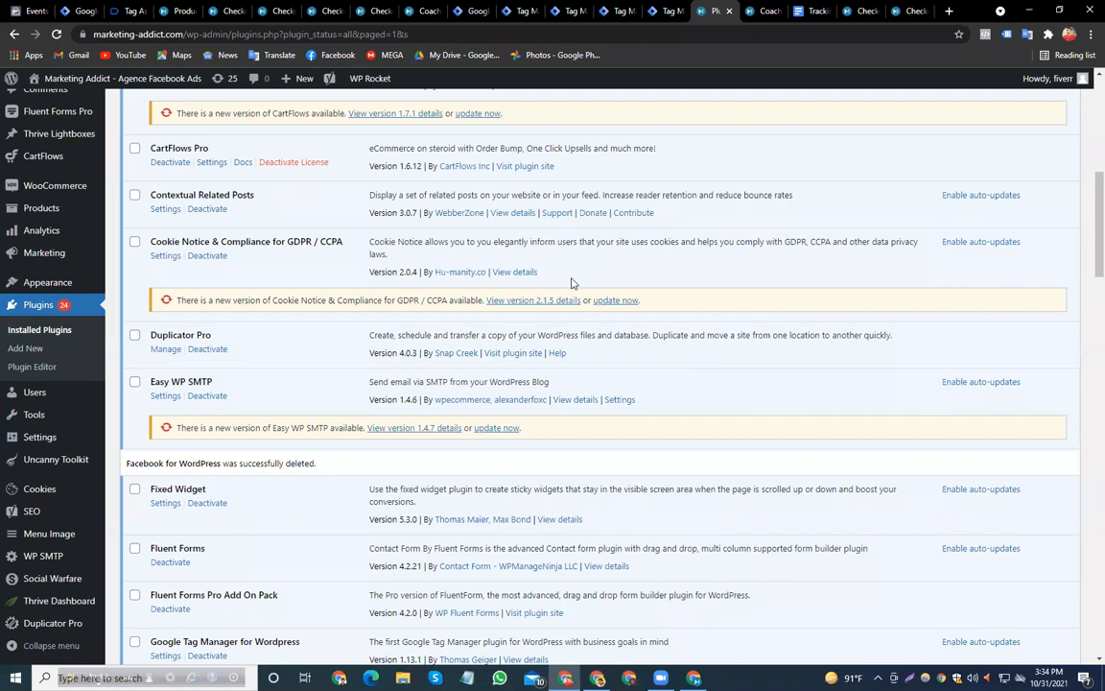
scroll(572, 282, down, 4)
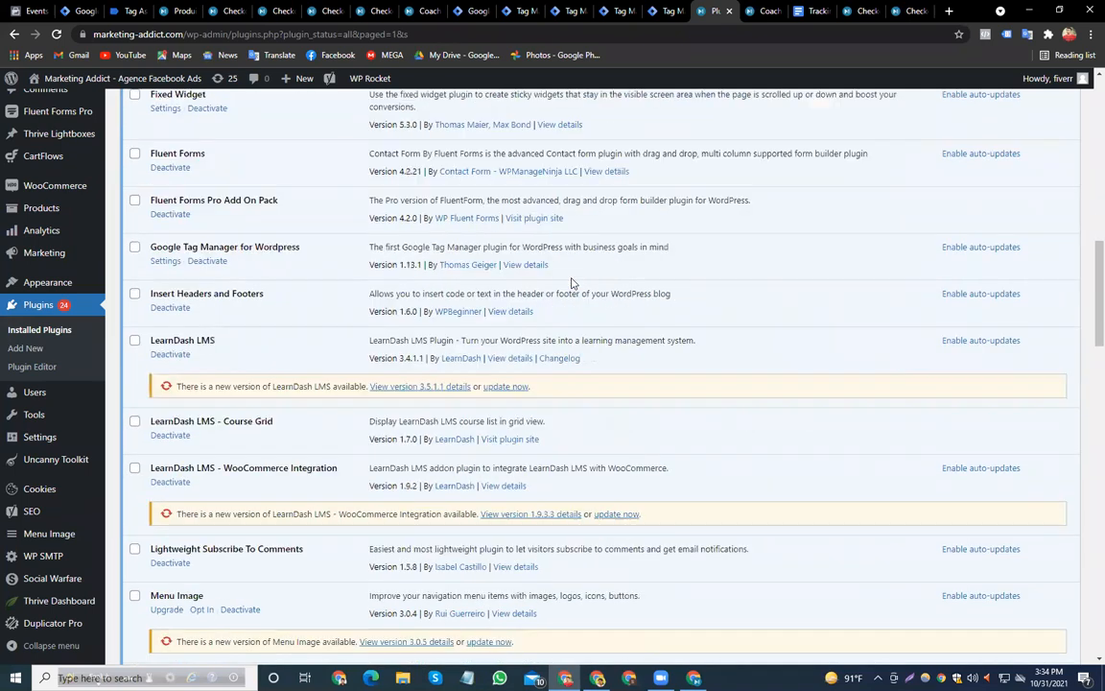
scroll(572, 282, down, 1)
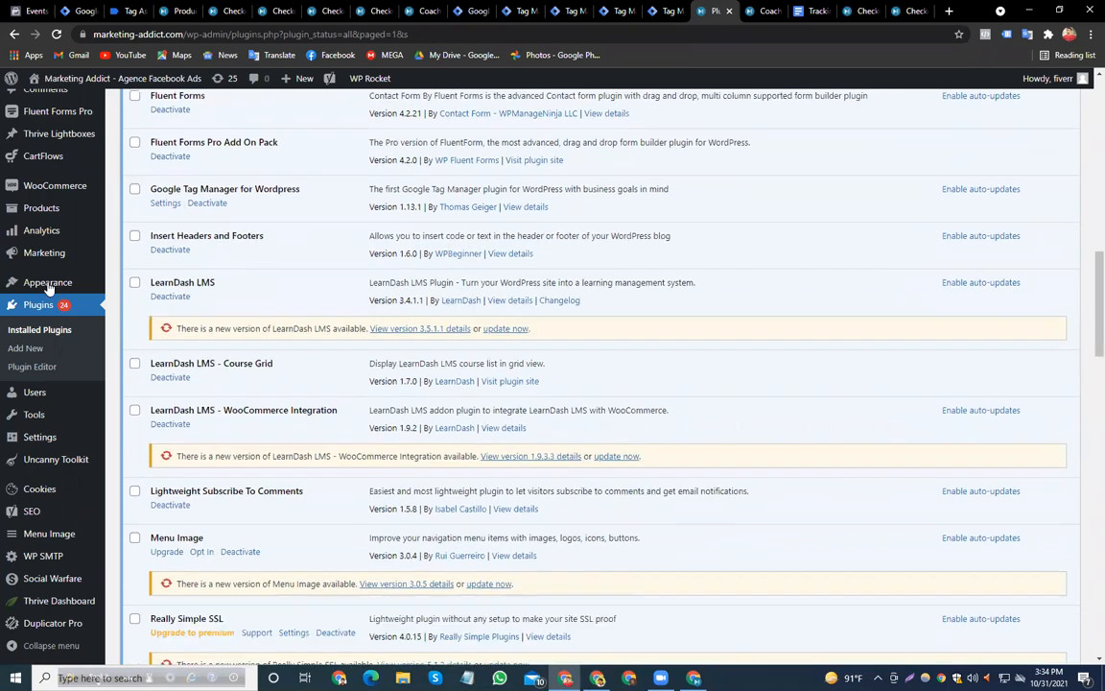
scroll(49, 288, down, 1)
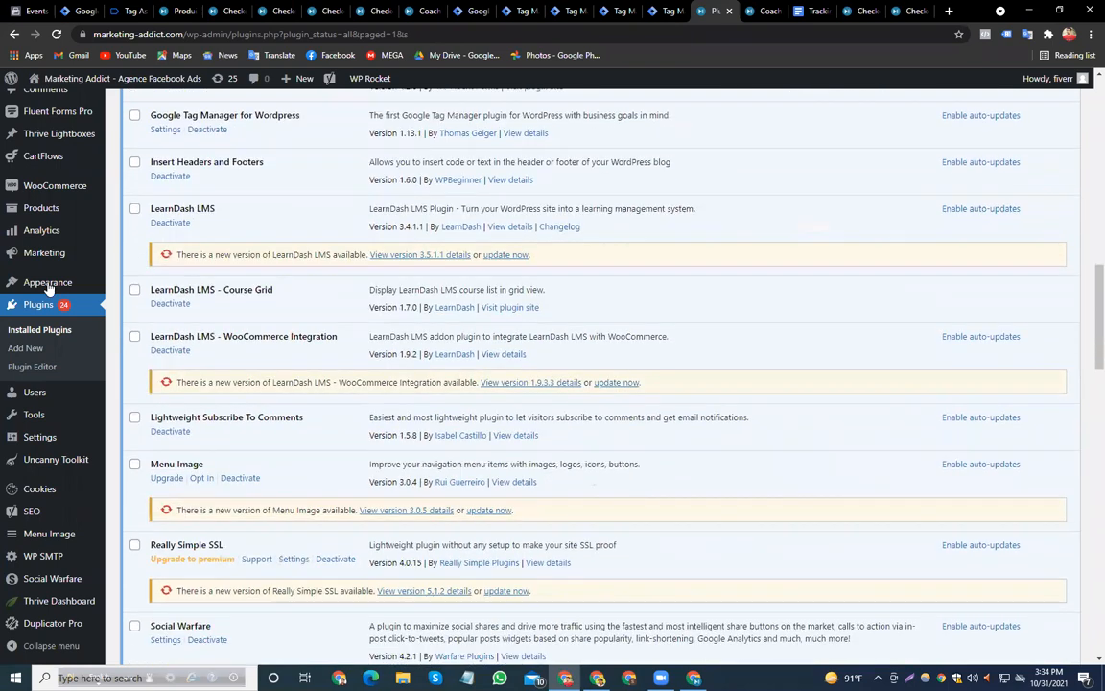
scroll(48, 289, down, 1)
scroll(49, 289, down, 1)
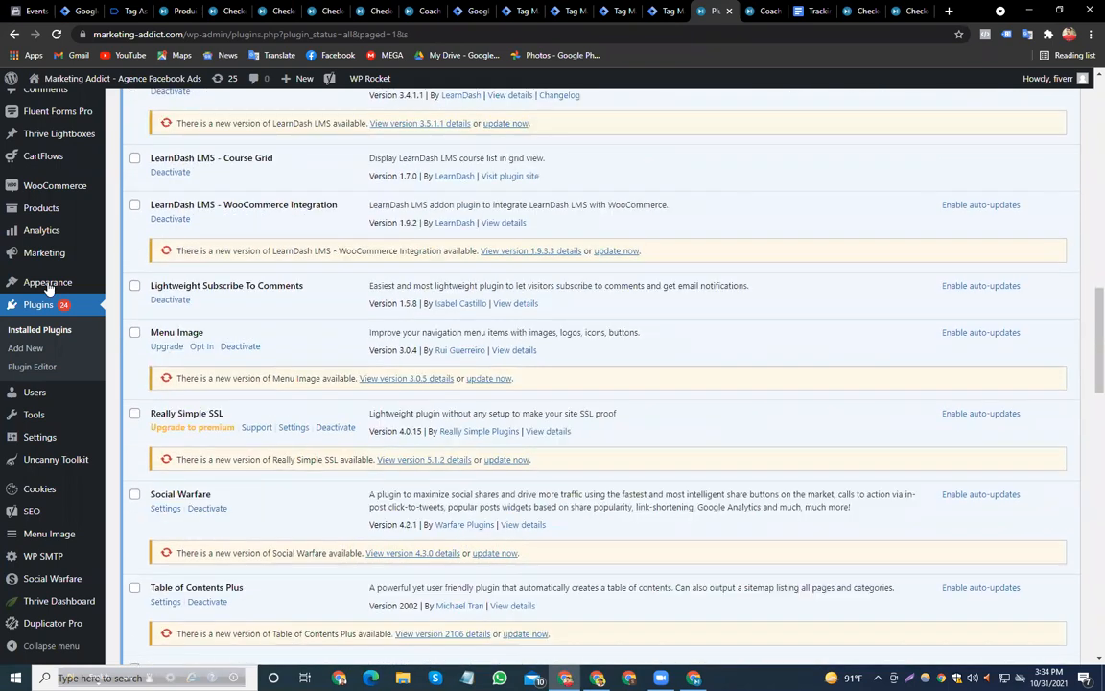
Inspect the WordPress themes and Page Headers for added tracking code, and return to the installed plugins list
click(49, 285)
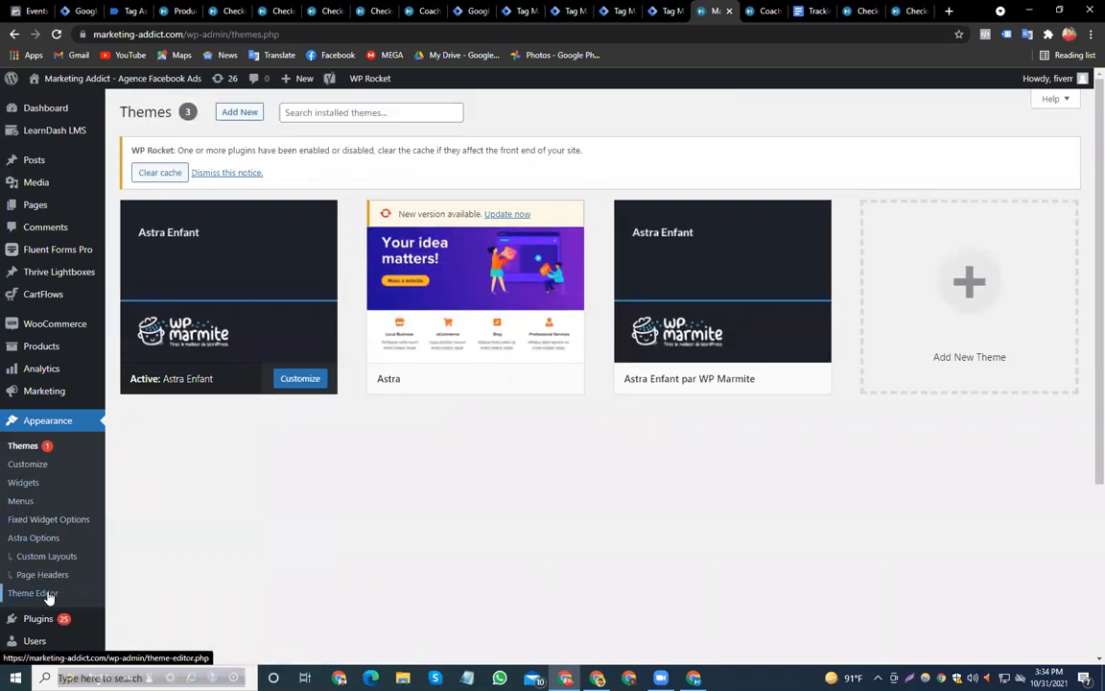
click(45, 575)
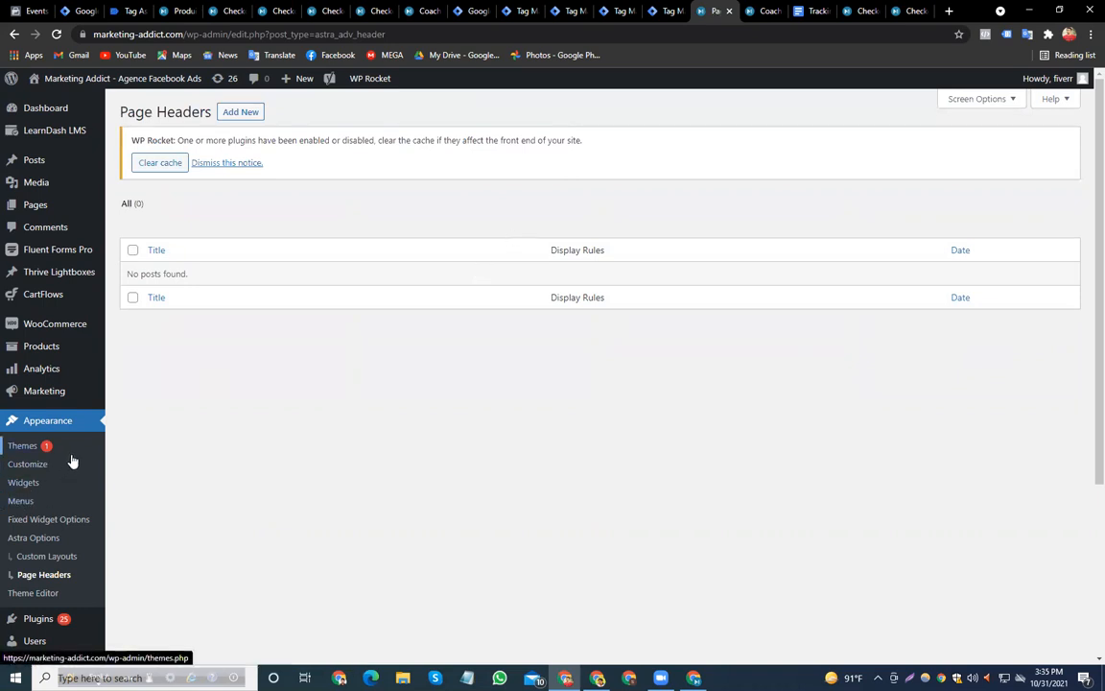
scroll(72, 461, down, 3)
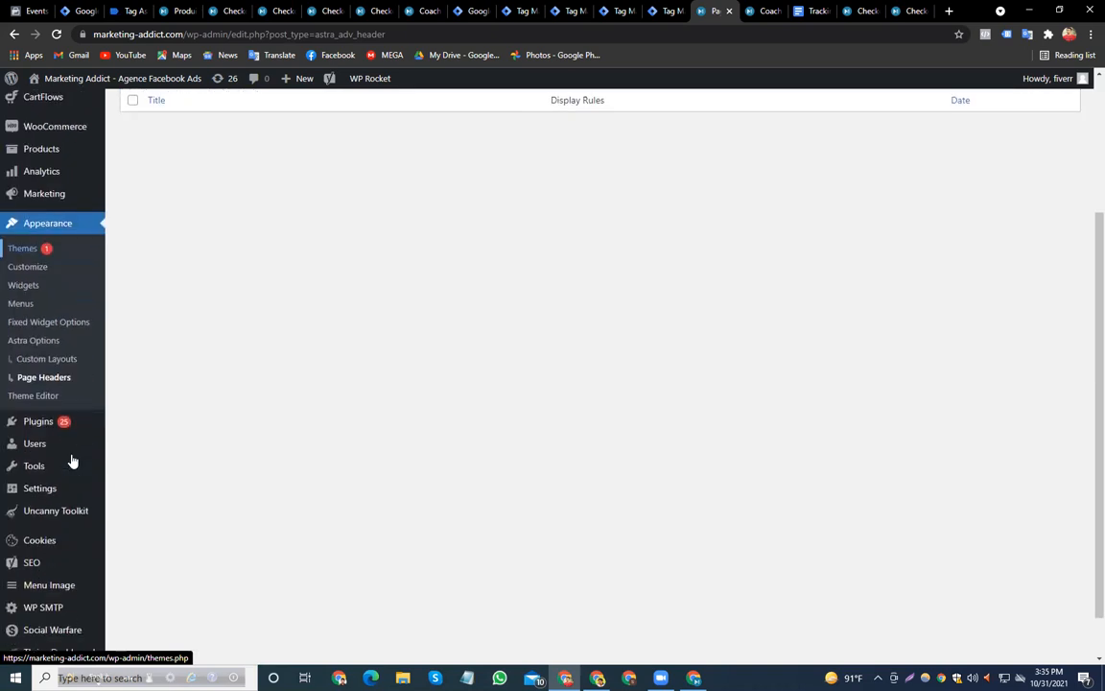
scroll(72, 461, down, 1)
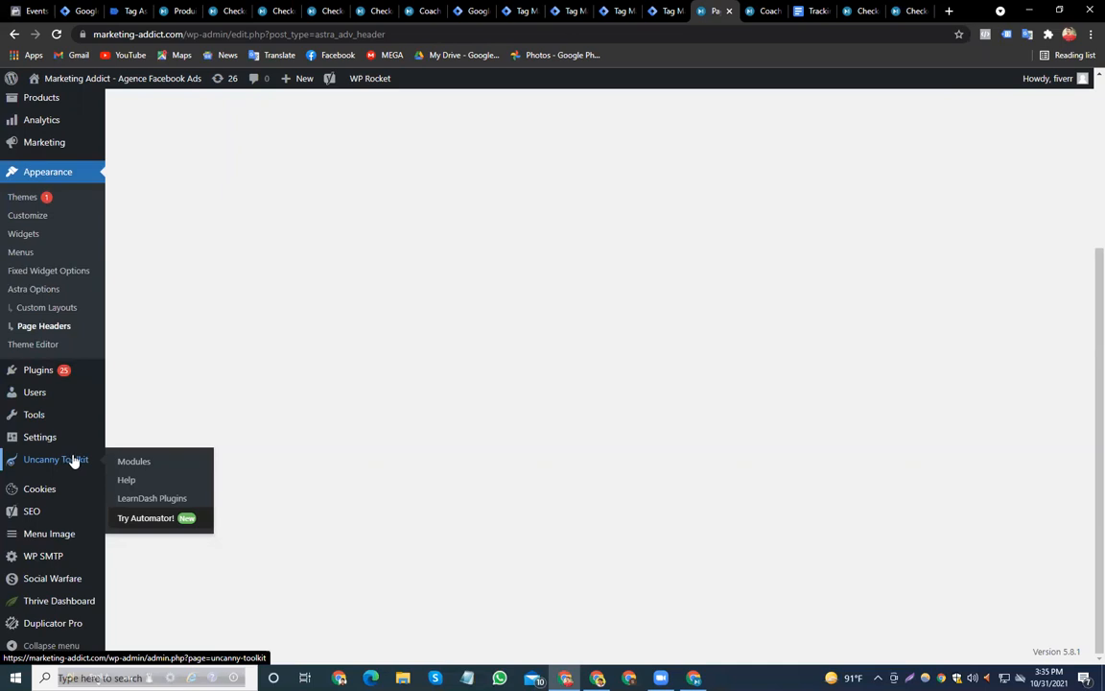
click(35, 374)
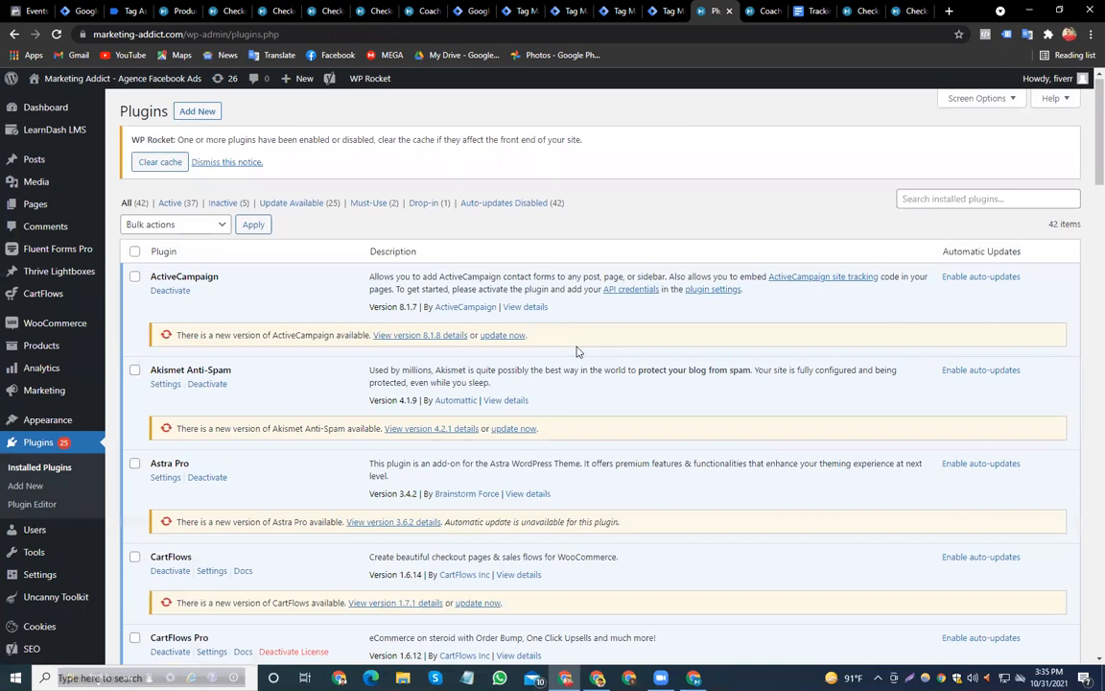
Look through the installed WordPress plugins for other possible sources of Facebook events
scroll(577, 351, down, 1)
scroll(577, 347, down, 5)
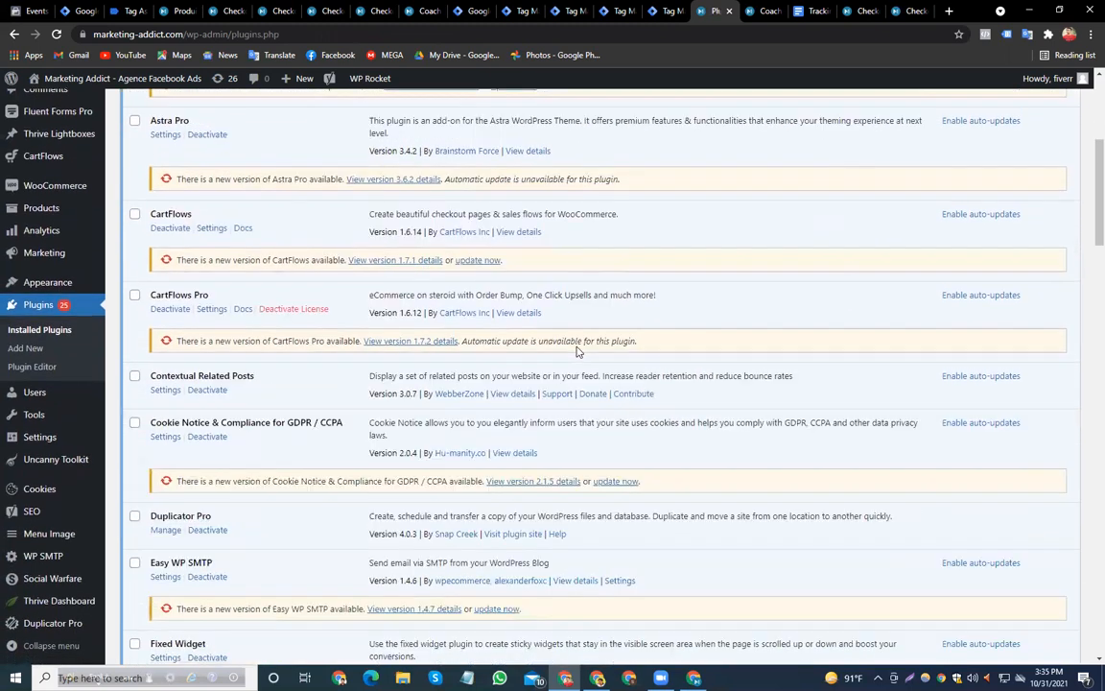
scroll(576, 351, down, 1)
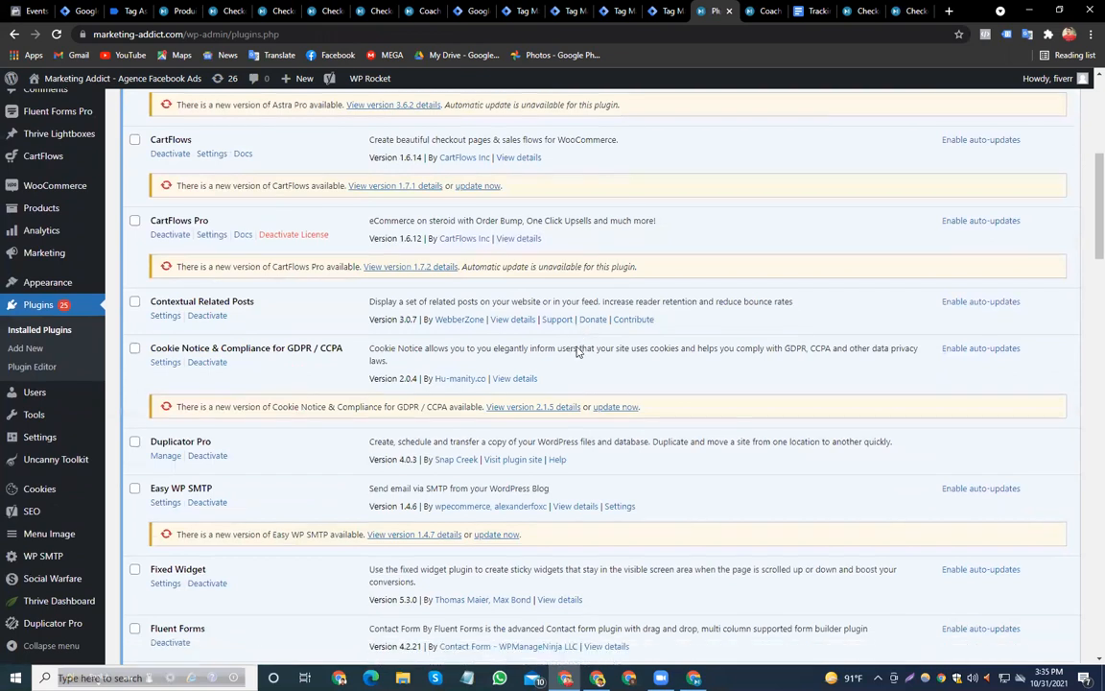
scroll(578, 351, down, 4)
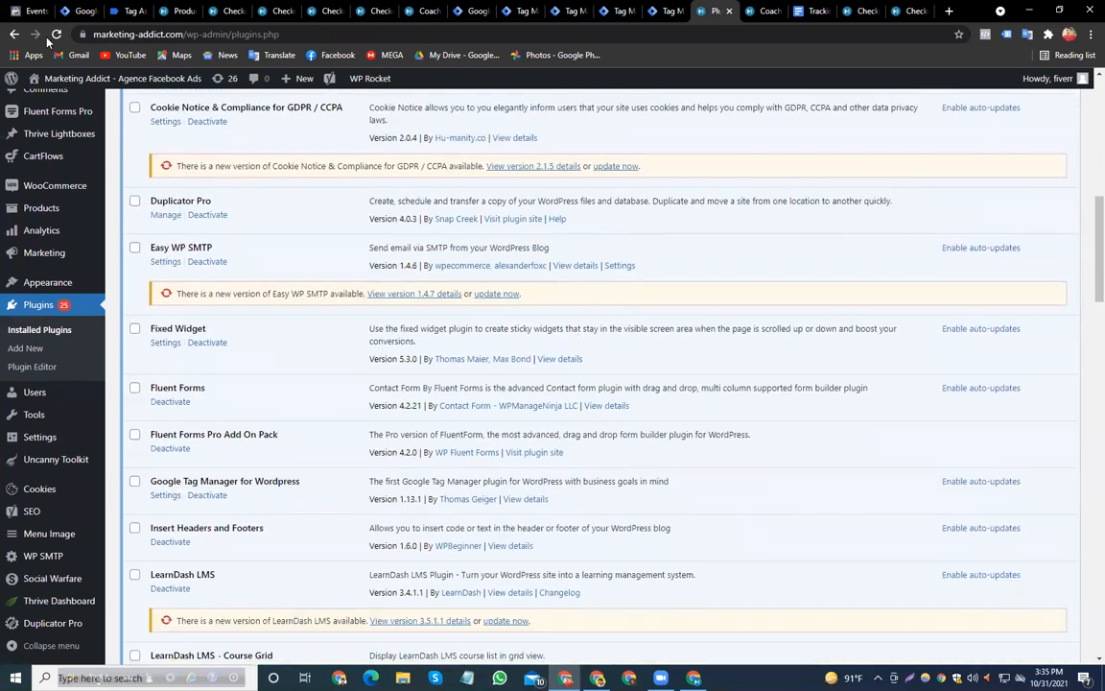
scroll(30, 6, down, 4)
scroll(30, 5, down, 1)
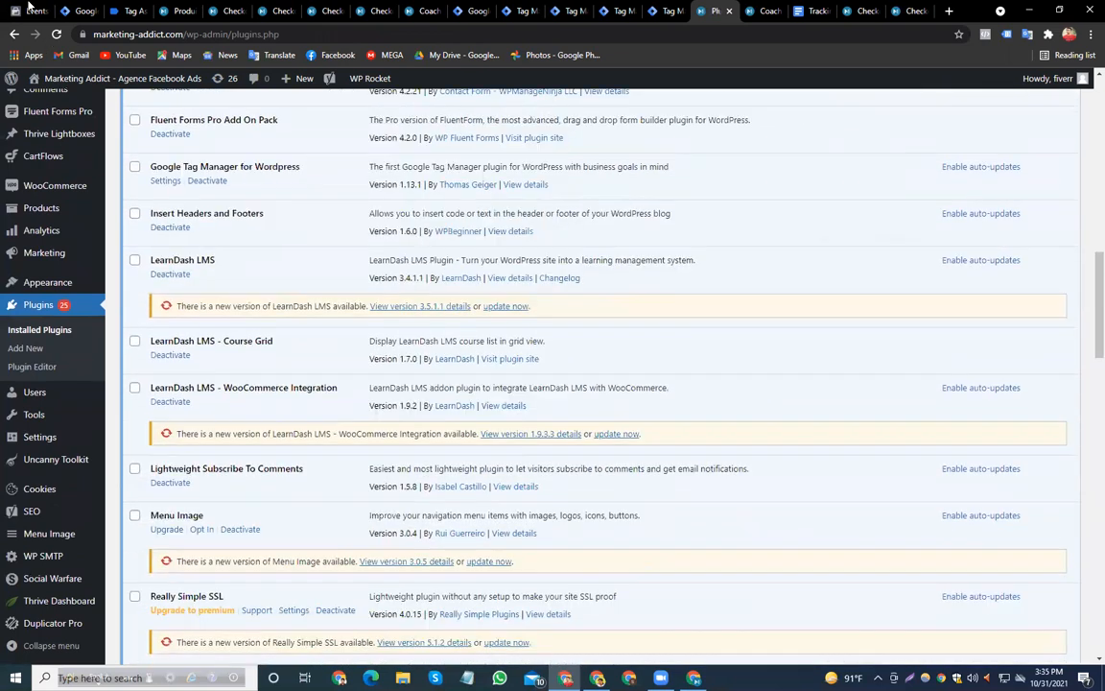
scroll(30, 6, down, 1)
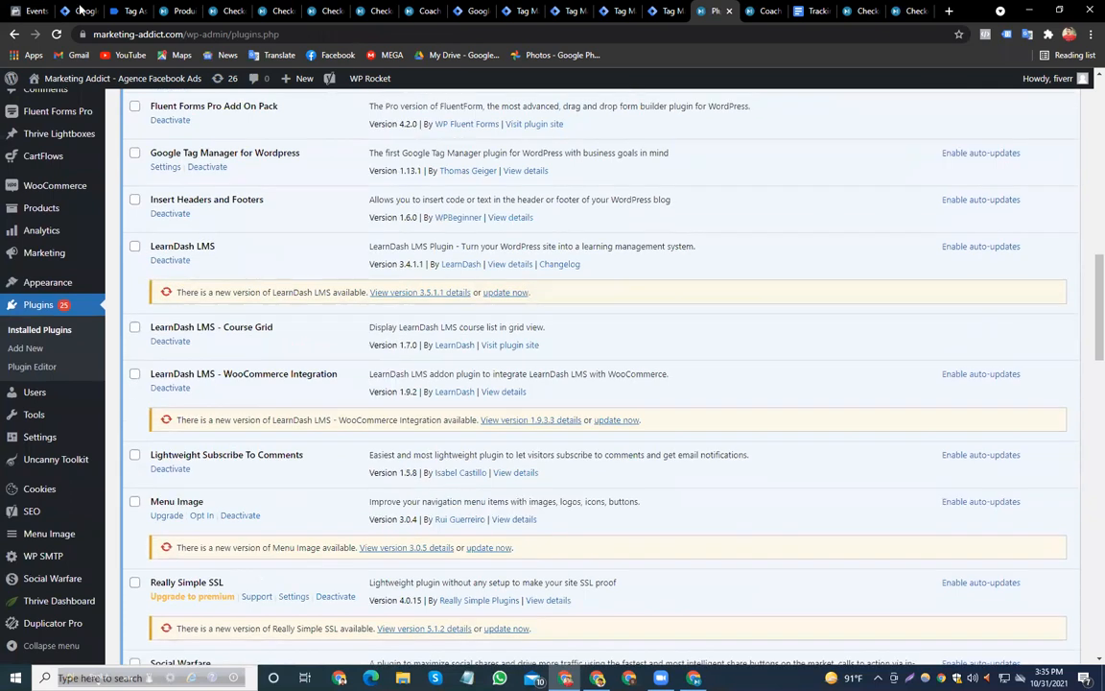
scroll(81, 10, down, 10)
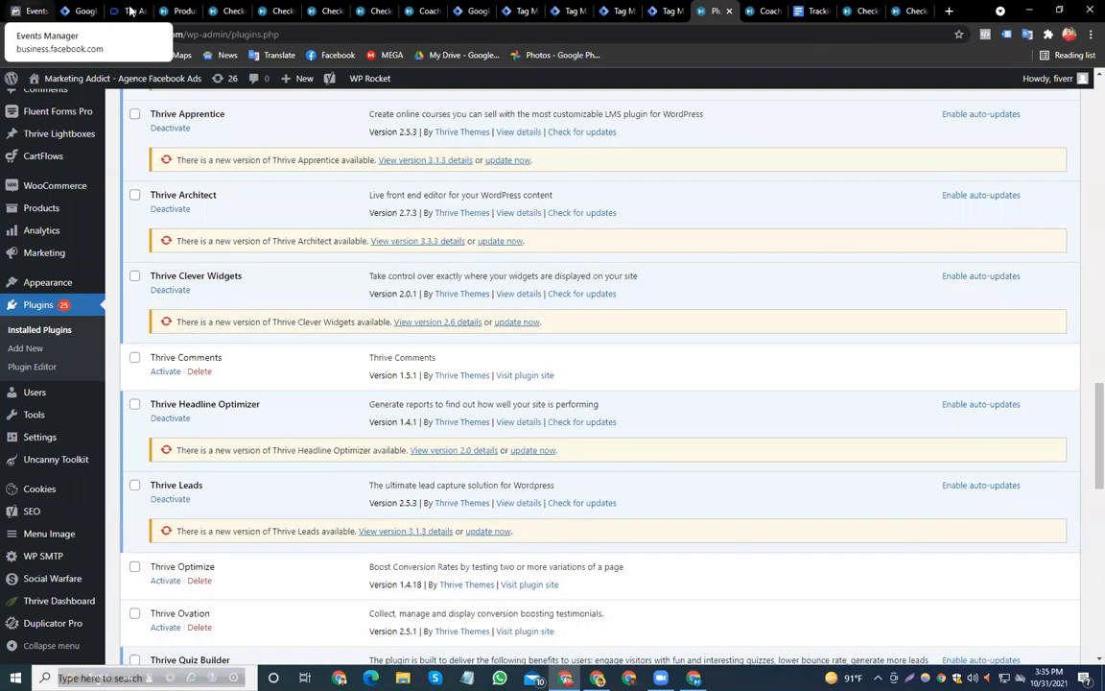
Switch to the marketing-addict.com web container in Tag Manager and review the GA4 - Config - All Pages tag's server URL, fields and trigger
click(130, 9)
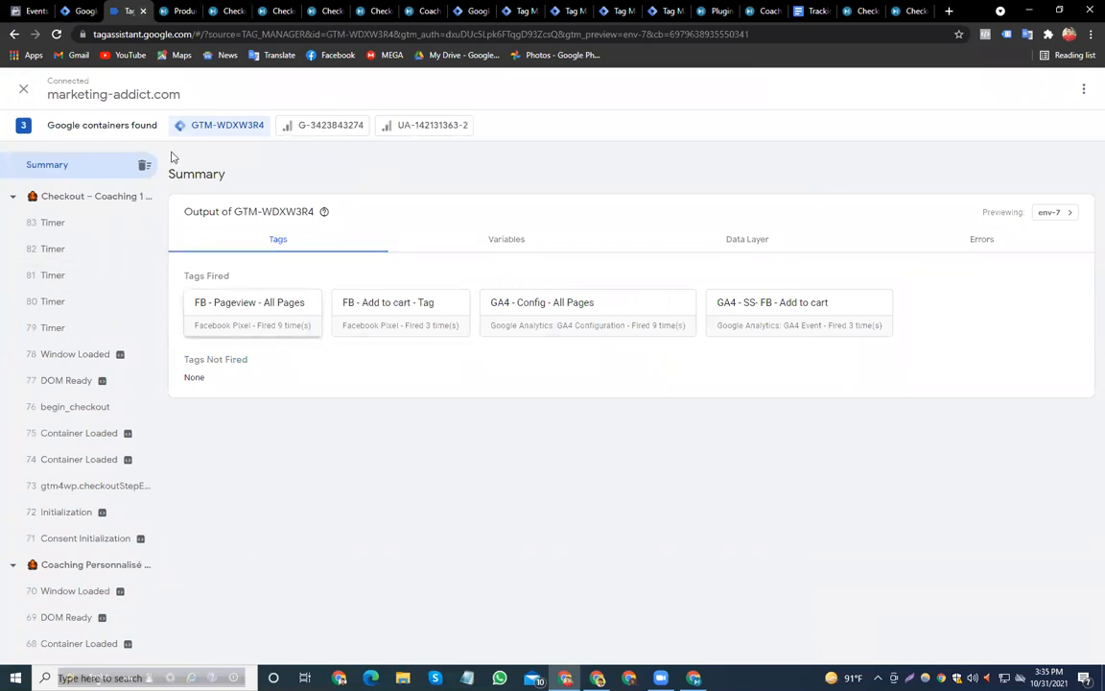
click(82, 11)
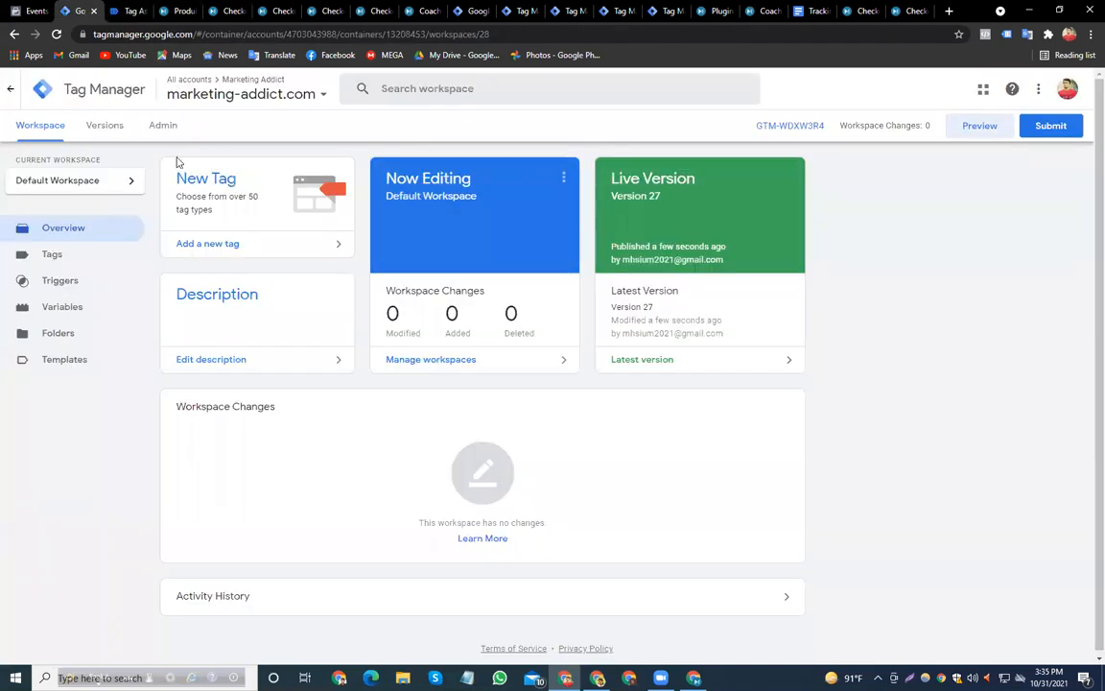
click(48, 257)
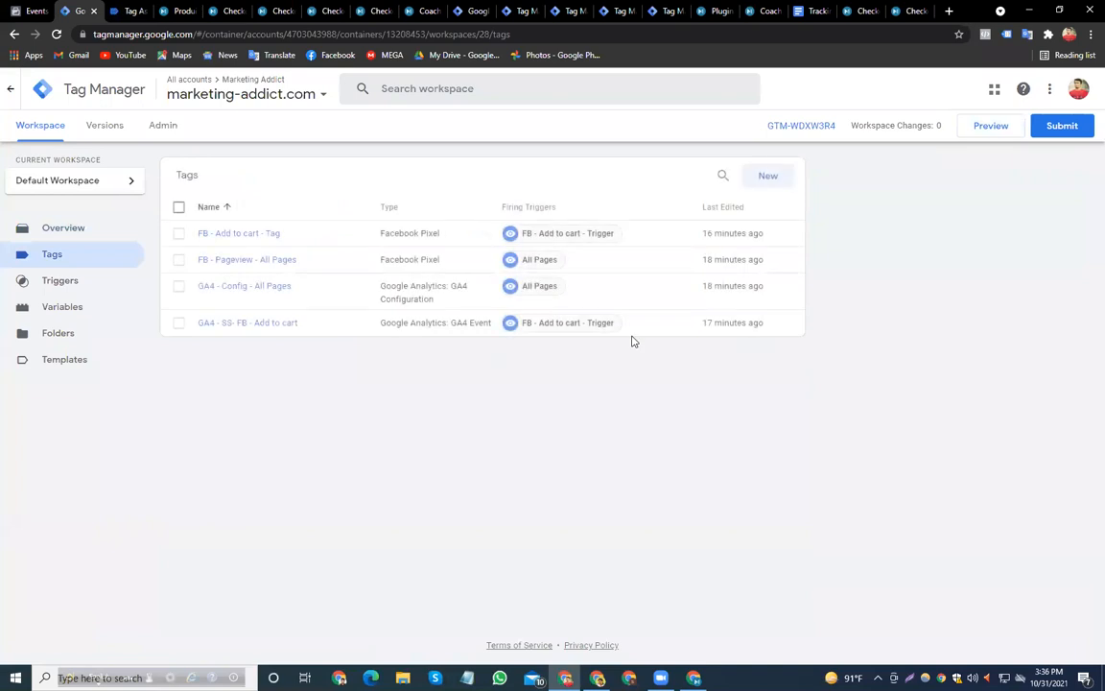
click(264, 290)
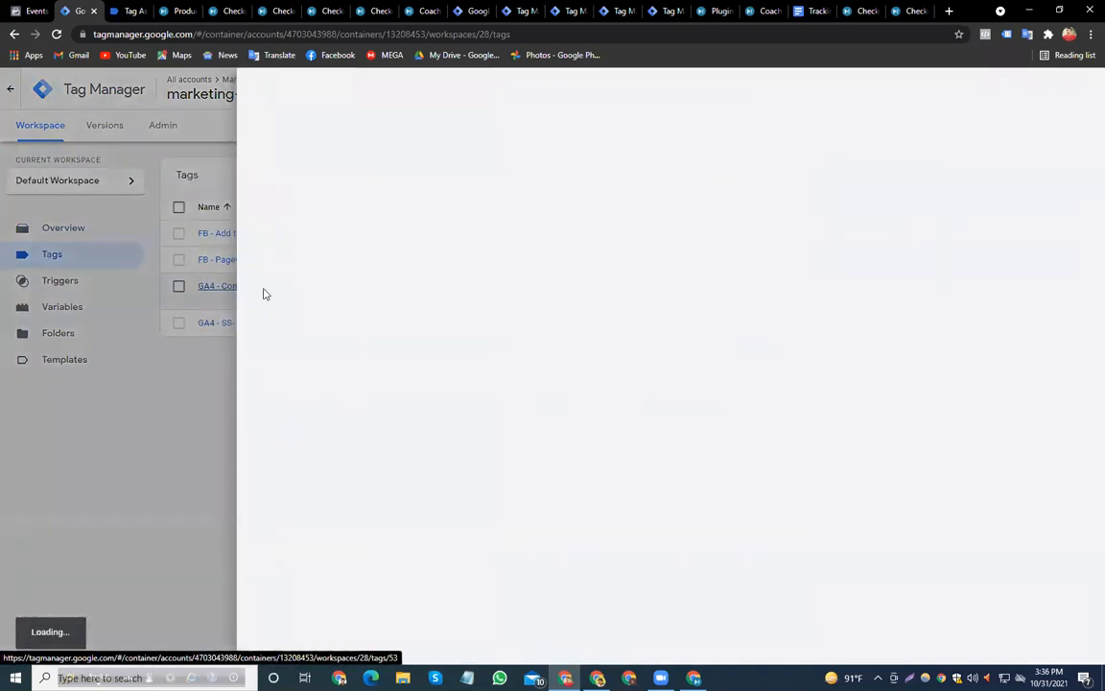
click(506, 305)
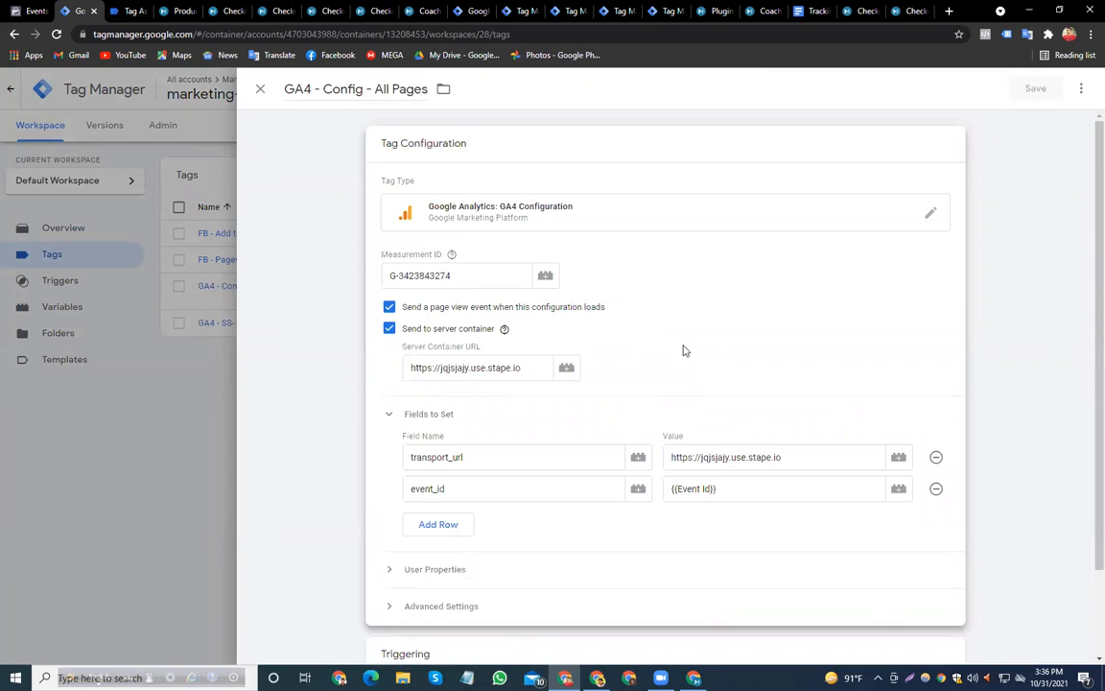
scroll(693, 326, down, 1)
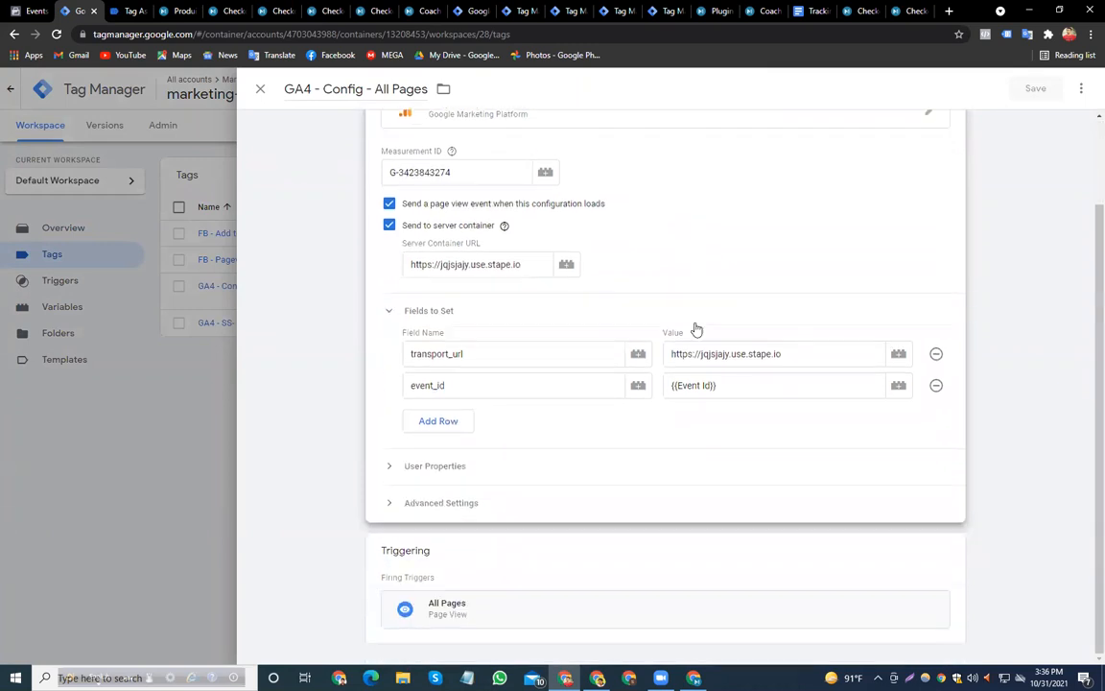
scroll(695, 329, up, 1)
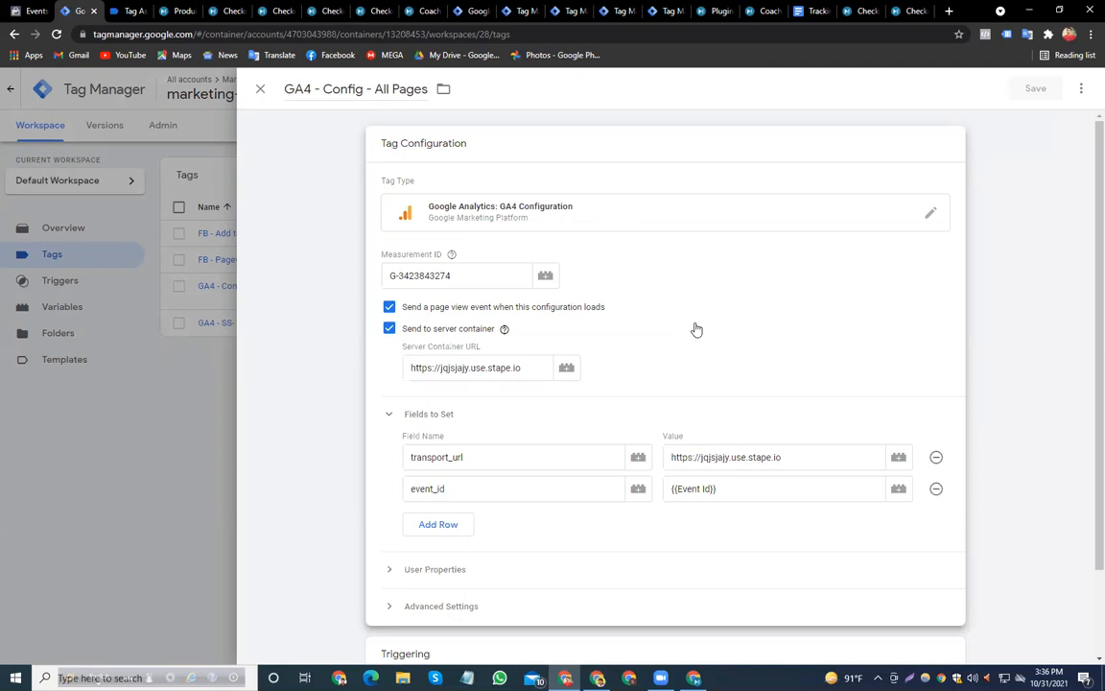
click(260, 89)
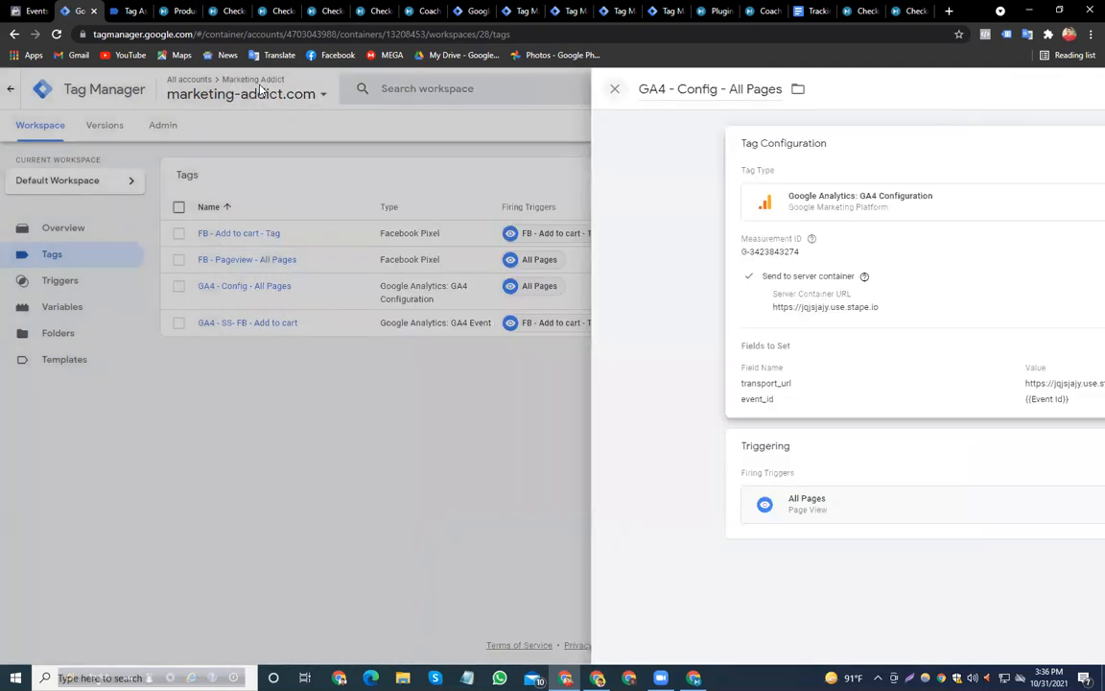
click(257, 288)
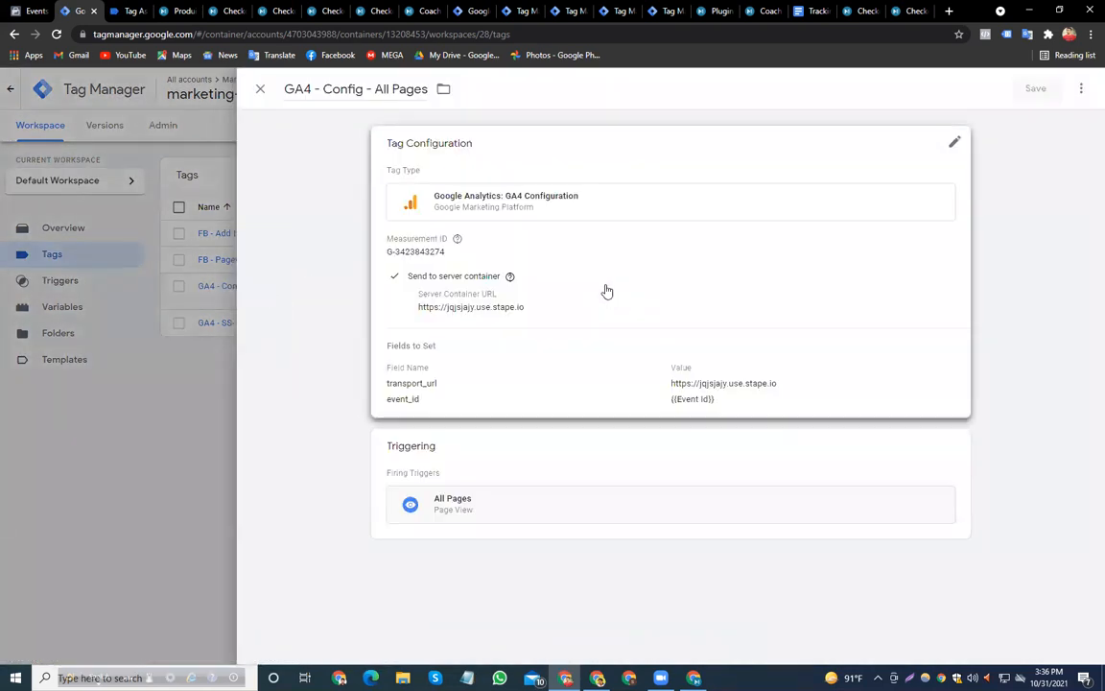
click(589, 290)
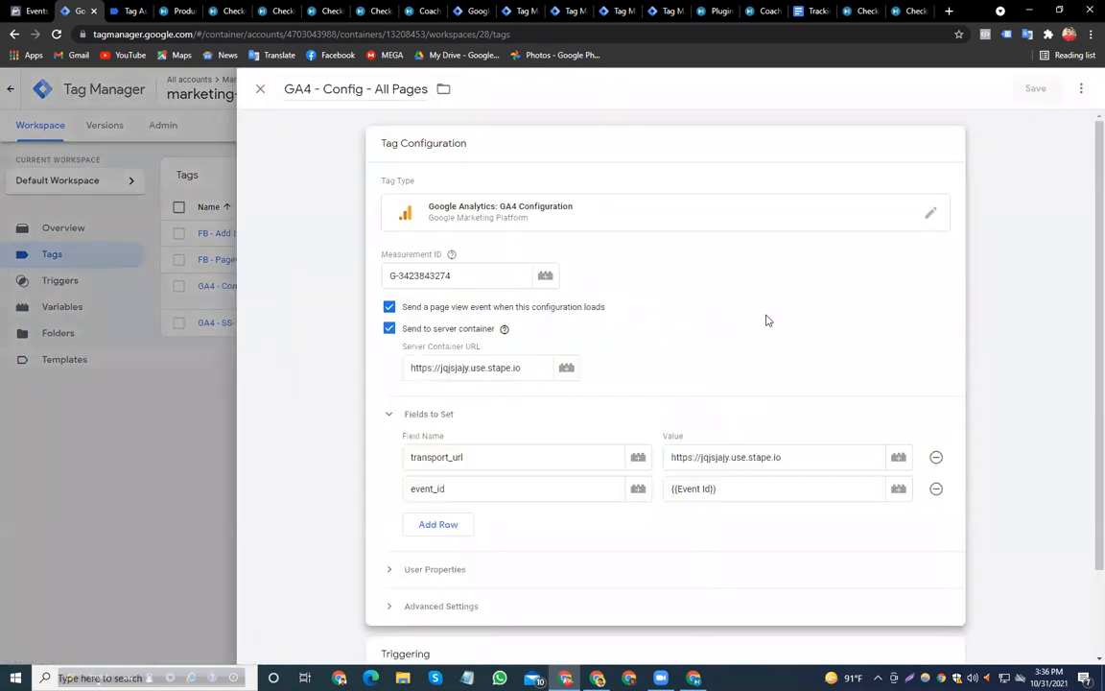
click(259, 89)
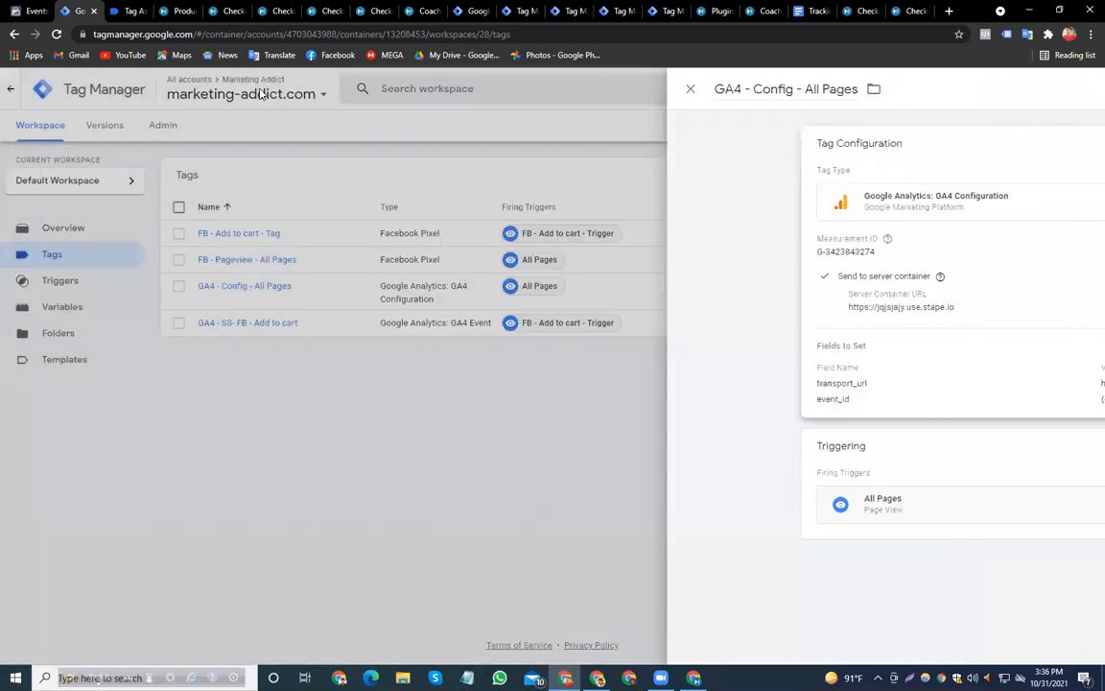
Review the FB - Pageview - All Pages tag, including the event ID under its additional settings
click(259, 266)
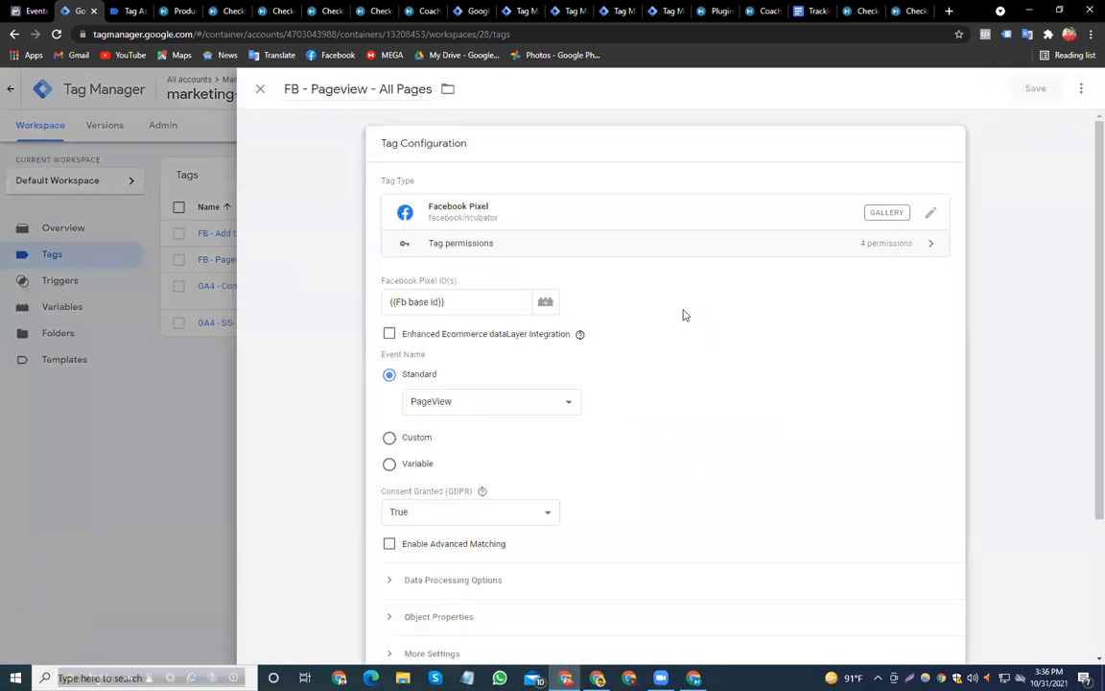
scroll(695, 309, down, 3)
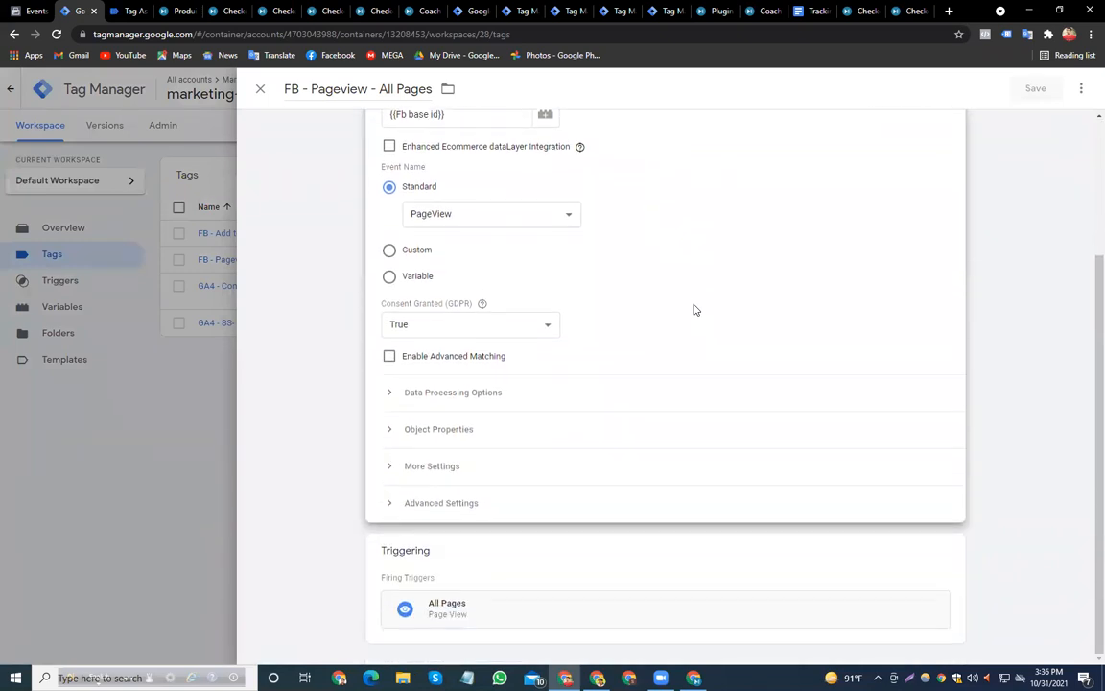
click(388, 468)
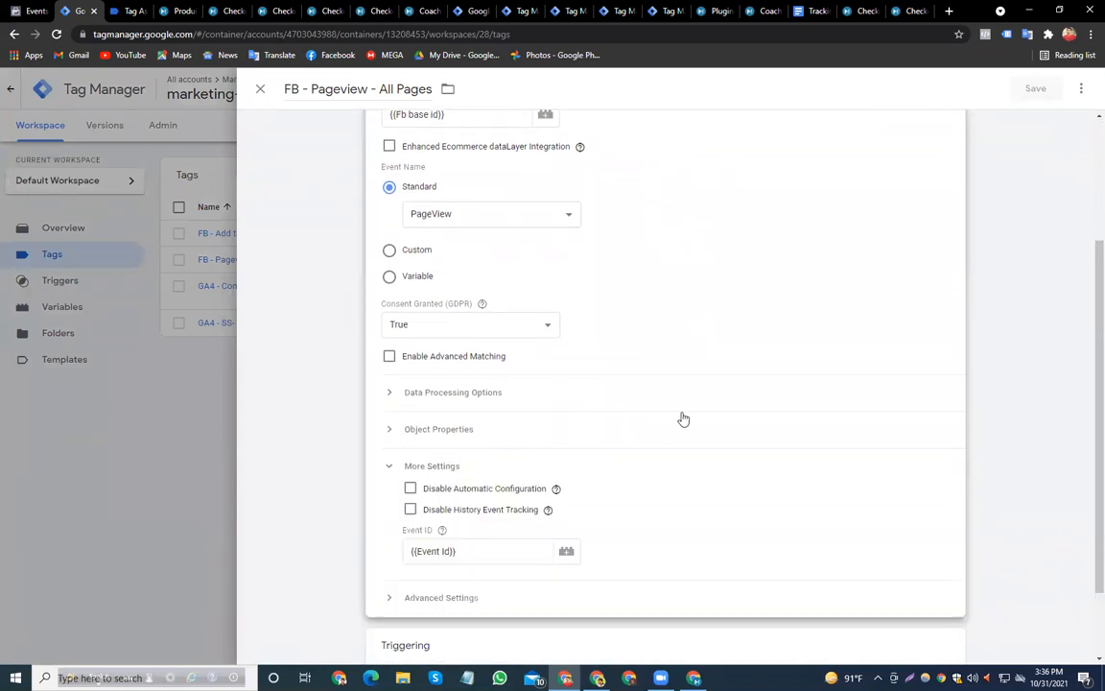
scroll(725, 373, up, 3)
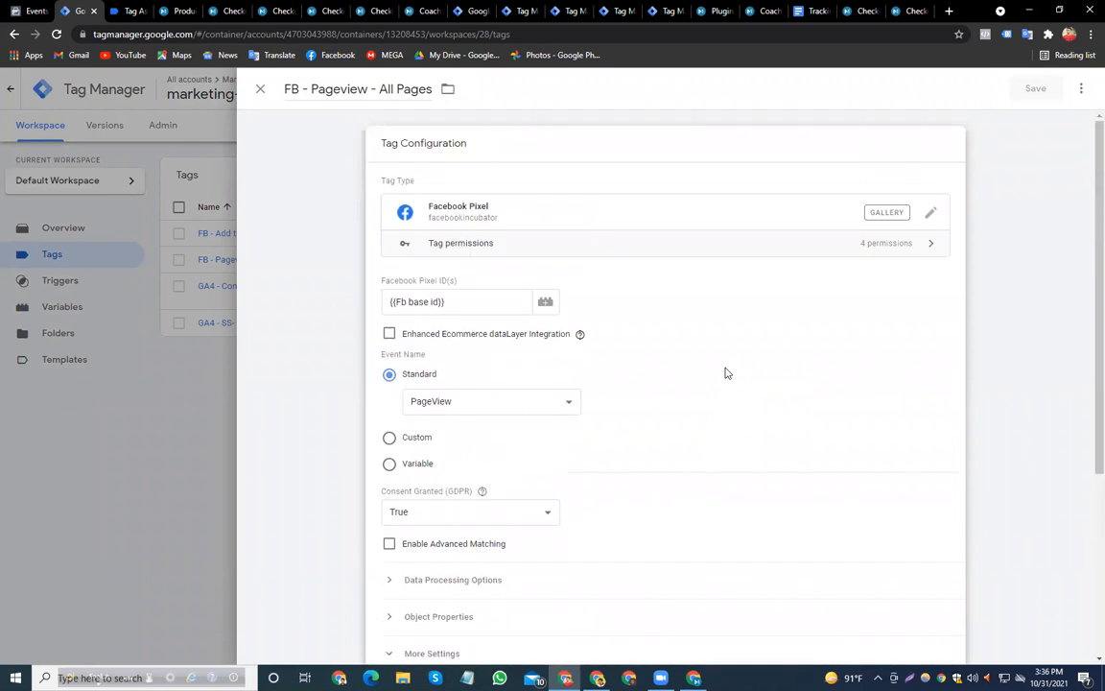
click(260, 90)
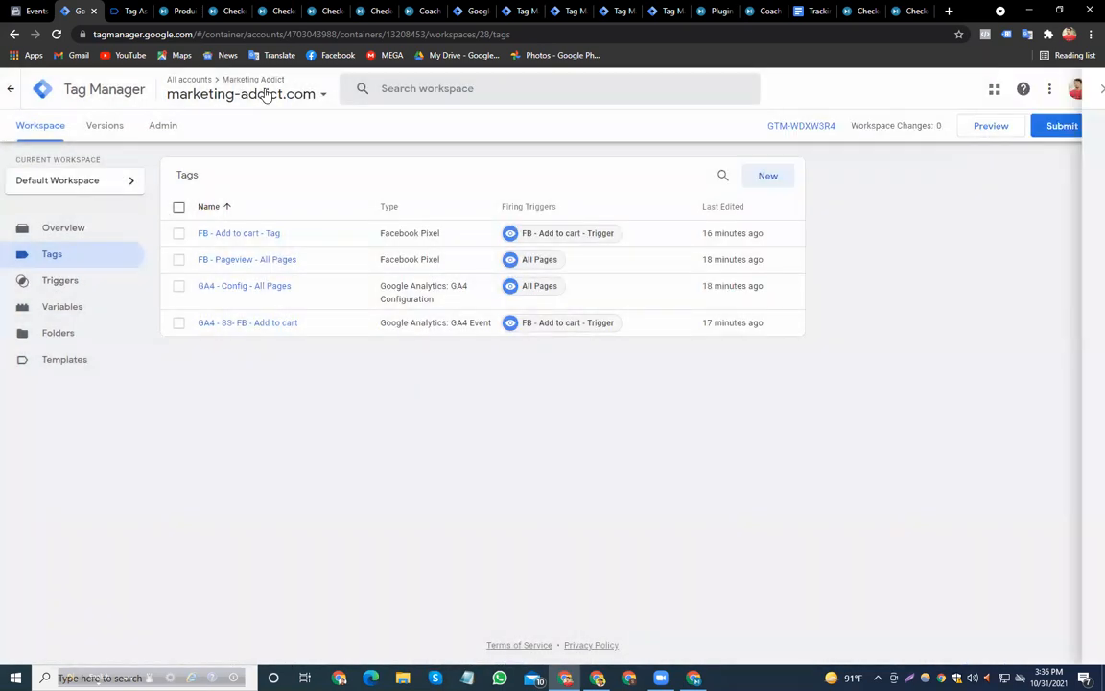
Publish the web container to the Live environment as a new version without a name or description
click(1060, 127)
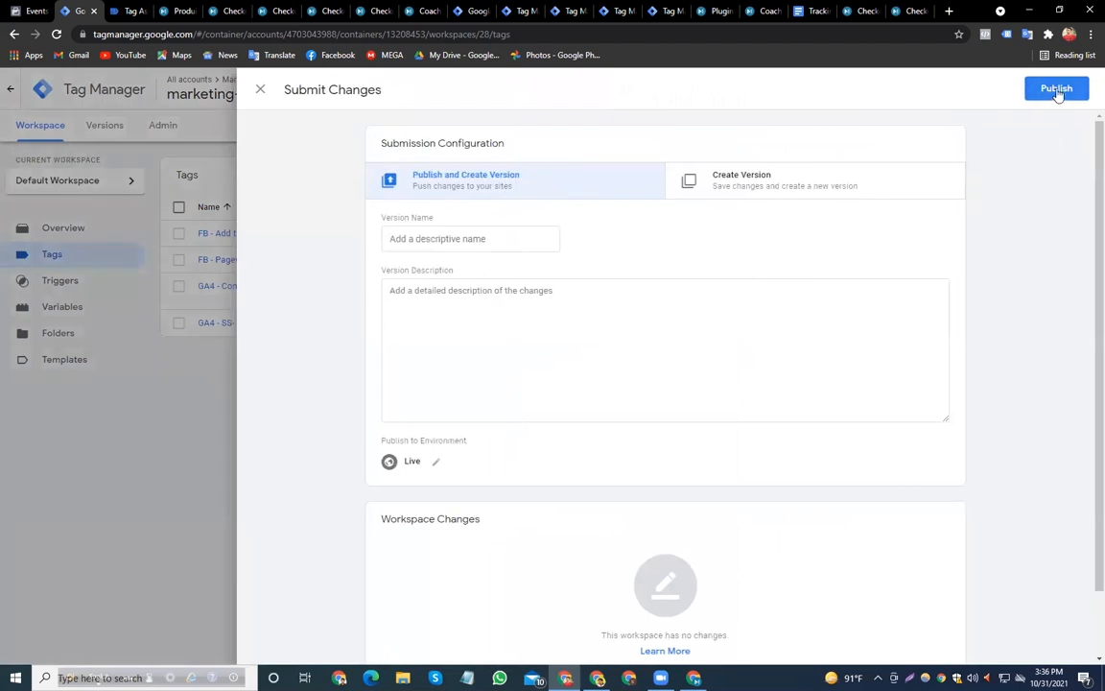
click(1059, 91)
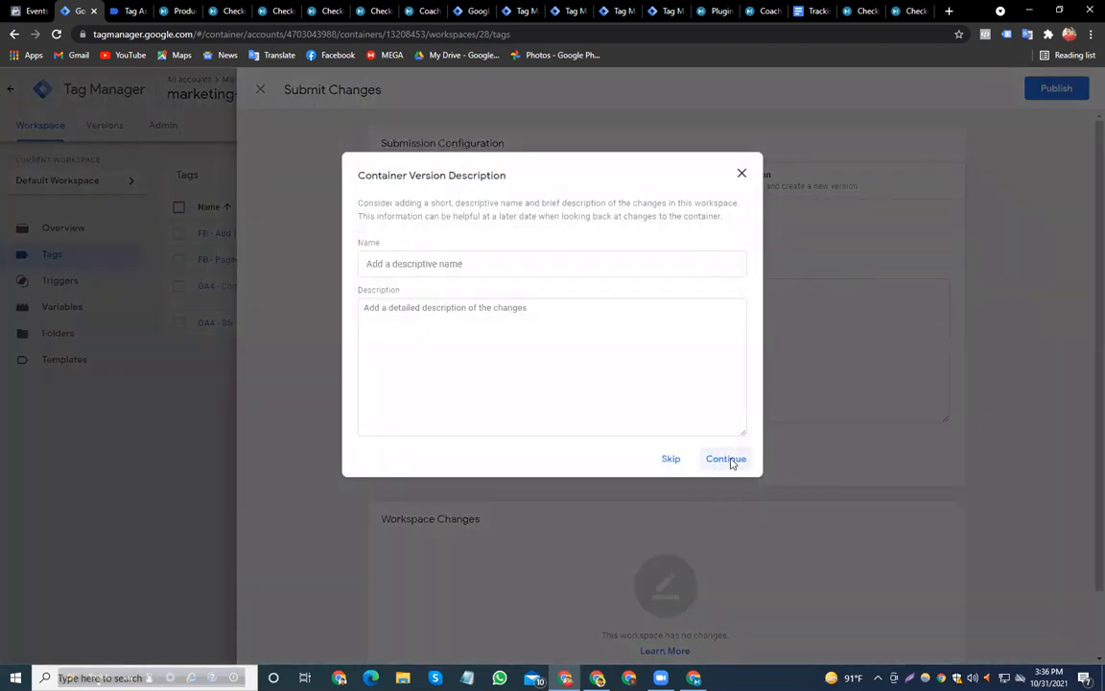
click(730, 461)
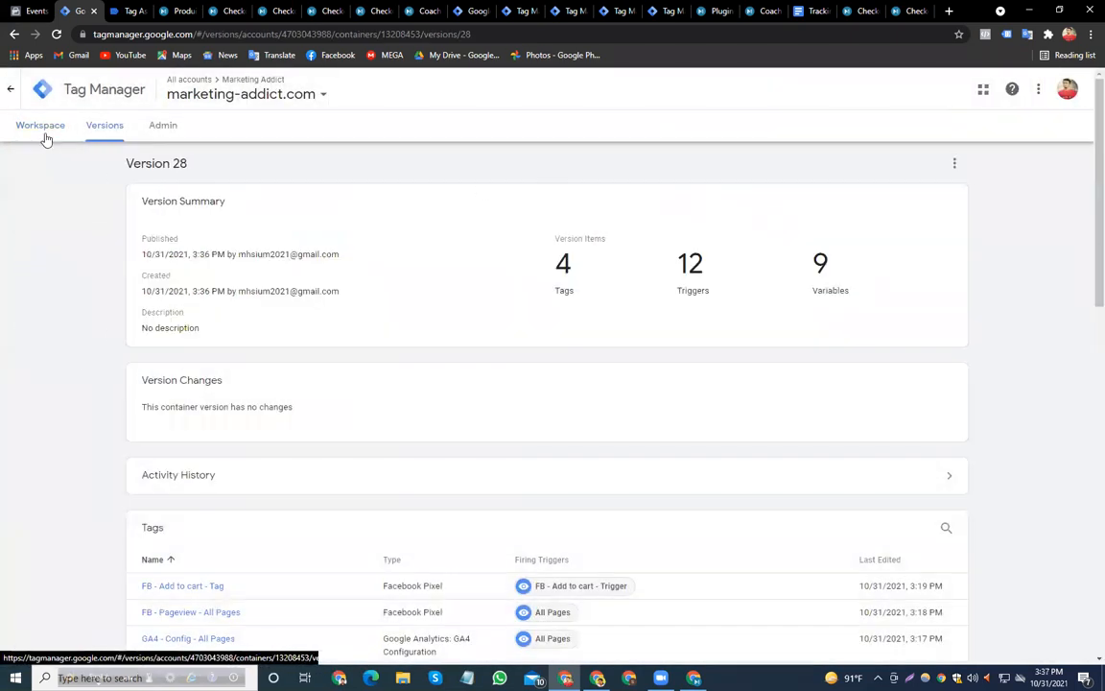
Return to the workspace's tags and start a new tag of the Facebook Pixel type
click(44, 136)
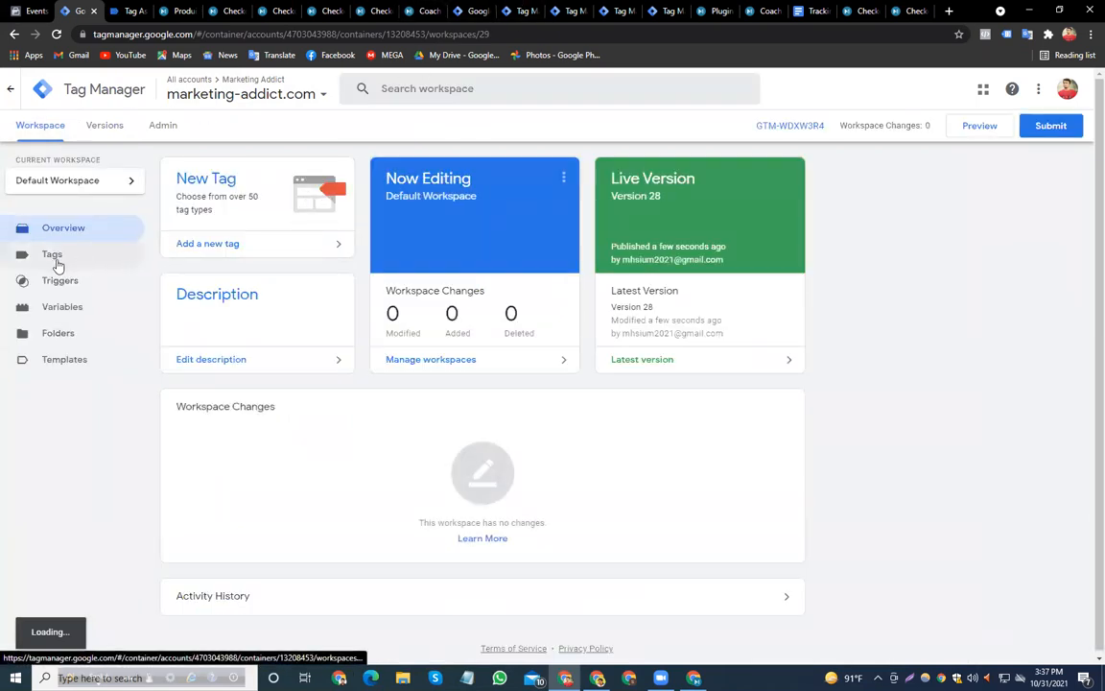
click(54, 256)
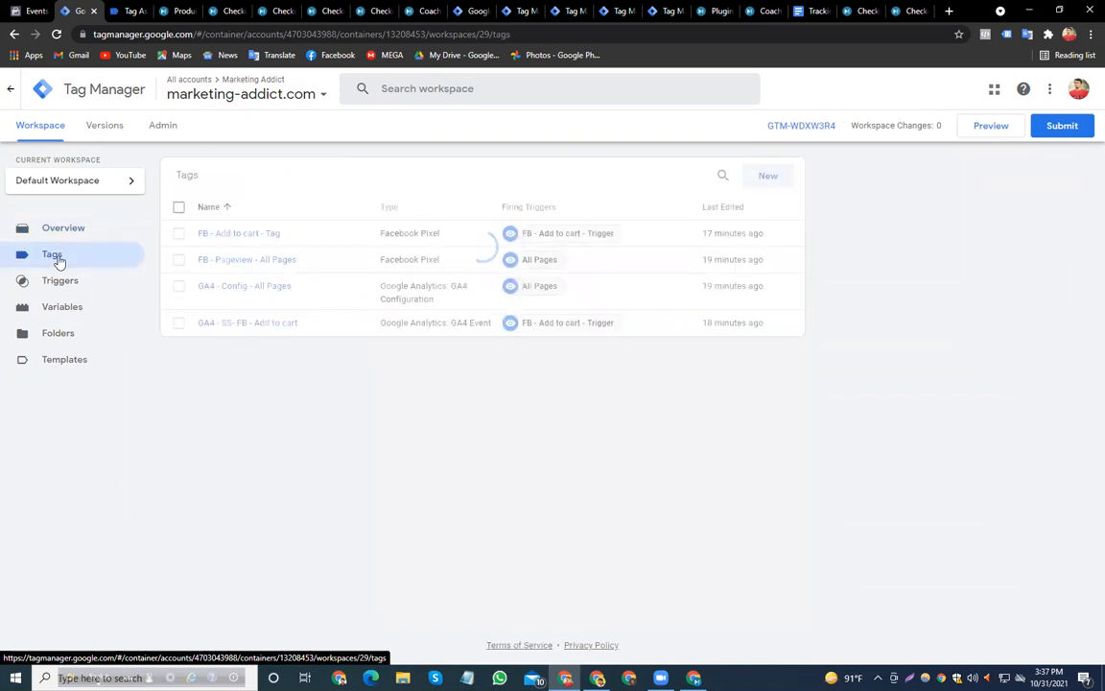
click(767, 177)
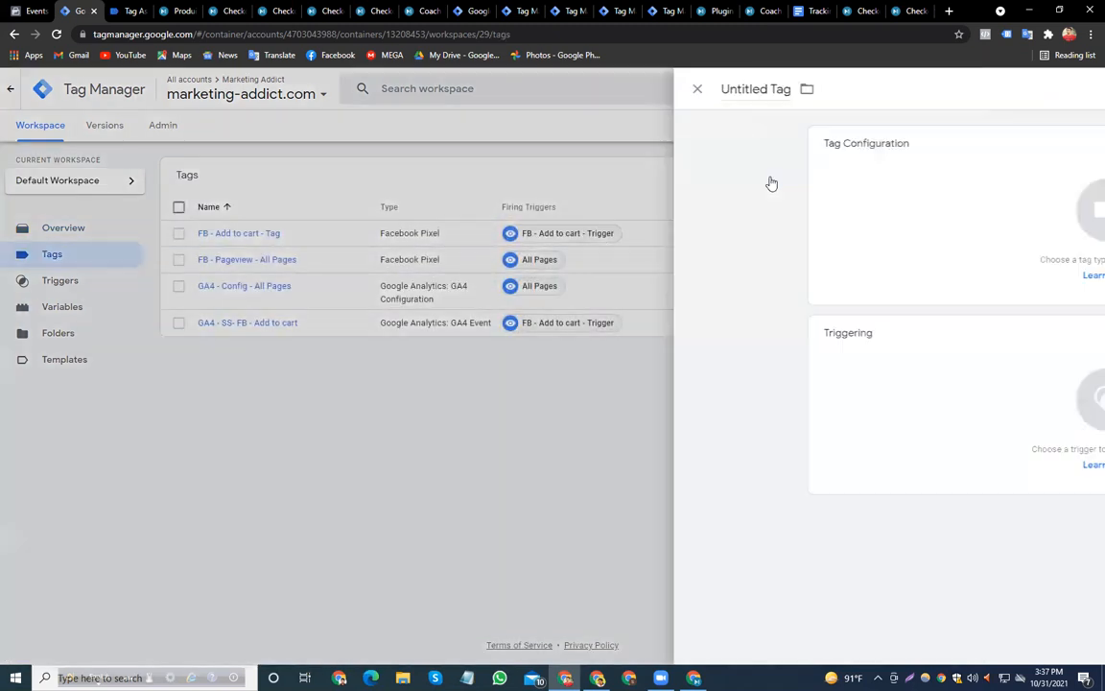
click(629, 219)
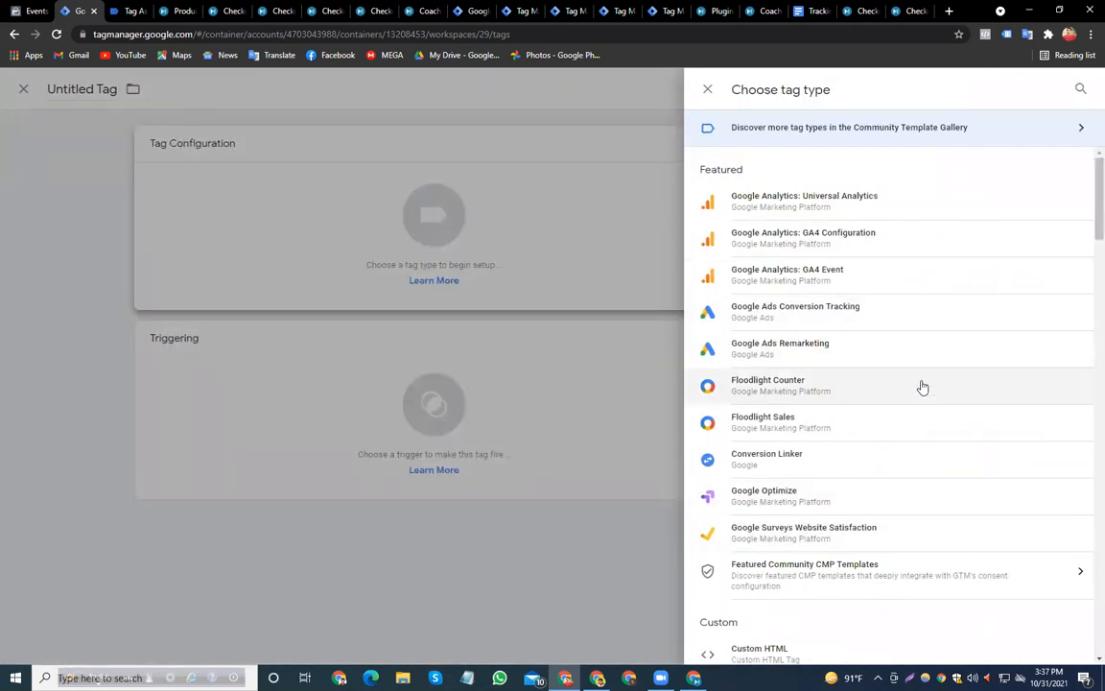
scroll(920, 385, down, 3)
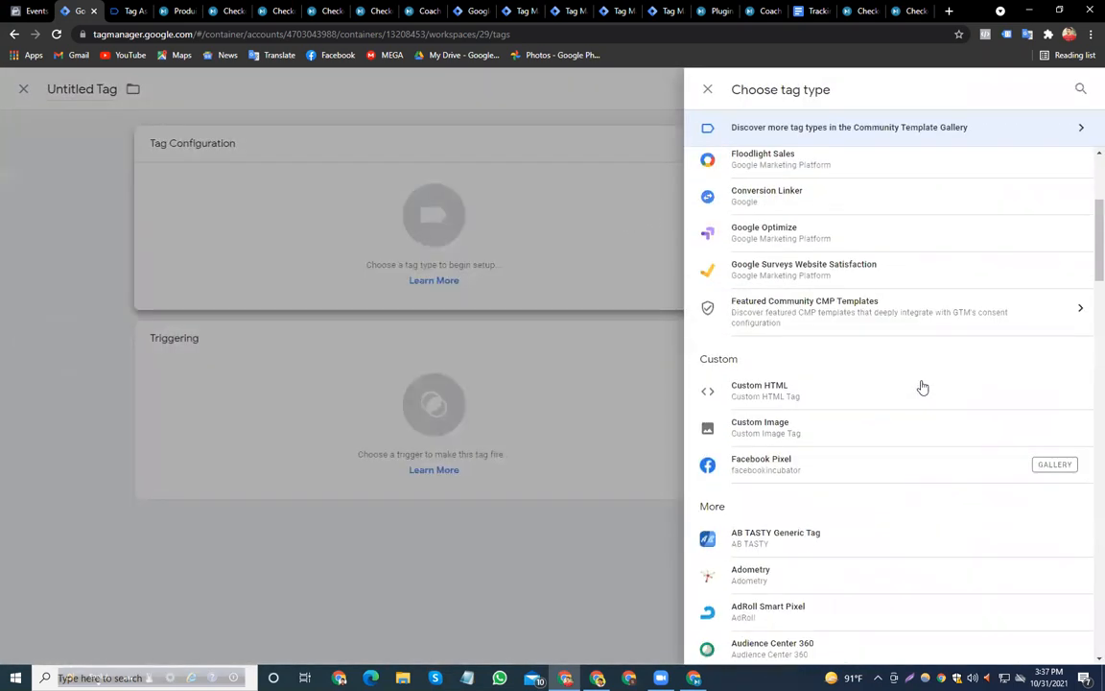
click(795, 478)
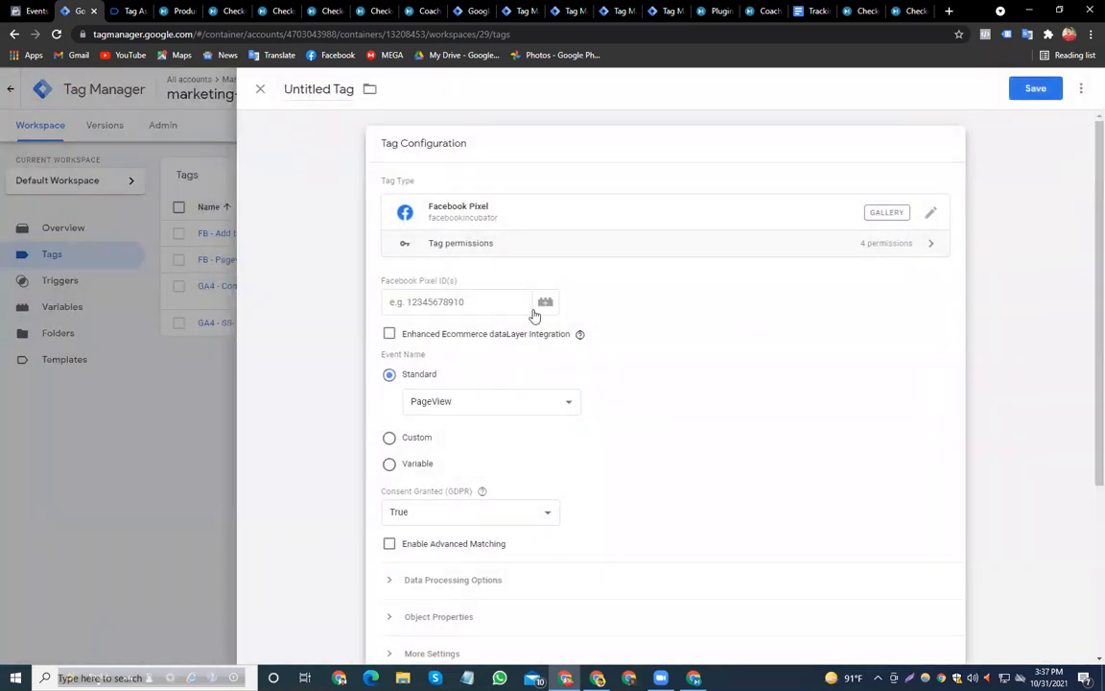
Set the new tag's Facebook Pixel ID to the Fb base id variable and its standard event to Purchase
click(545, 304)
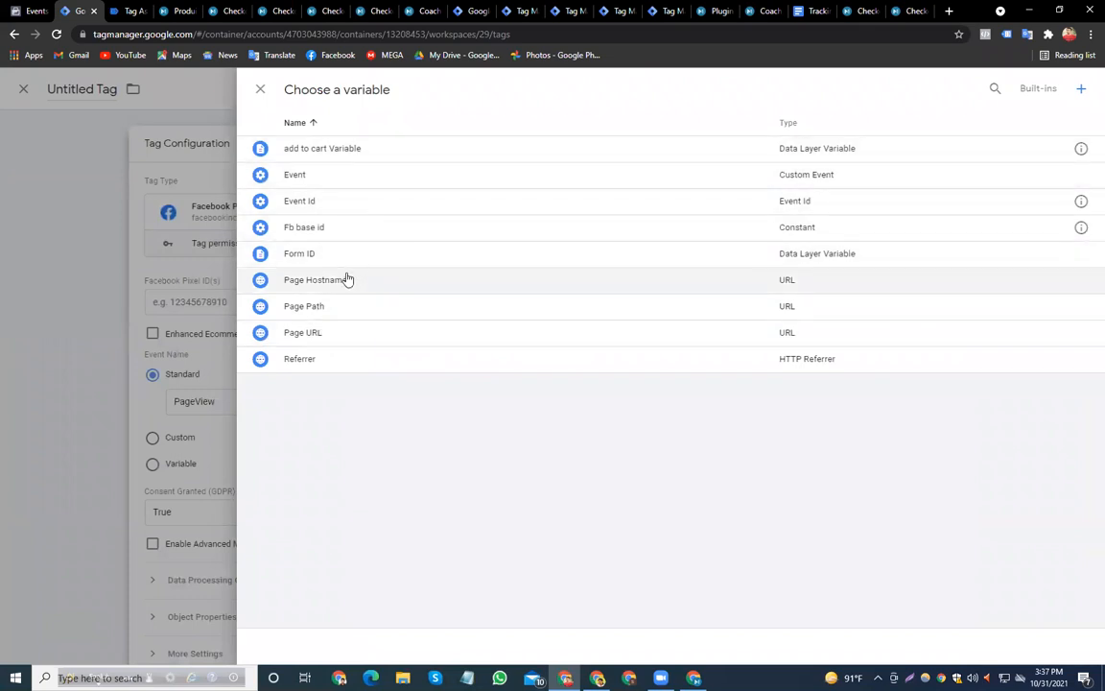
click(320, 227)
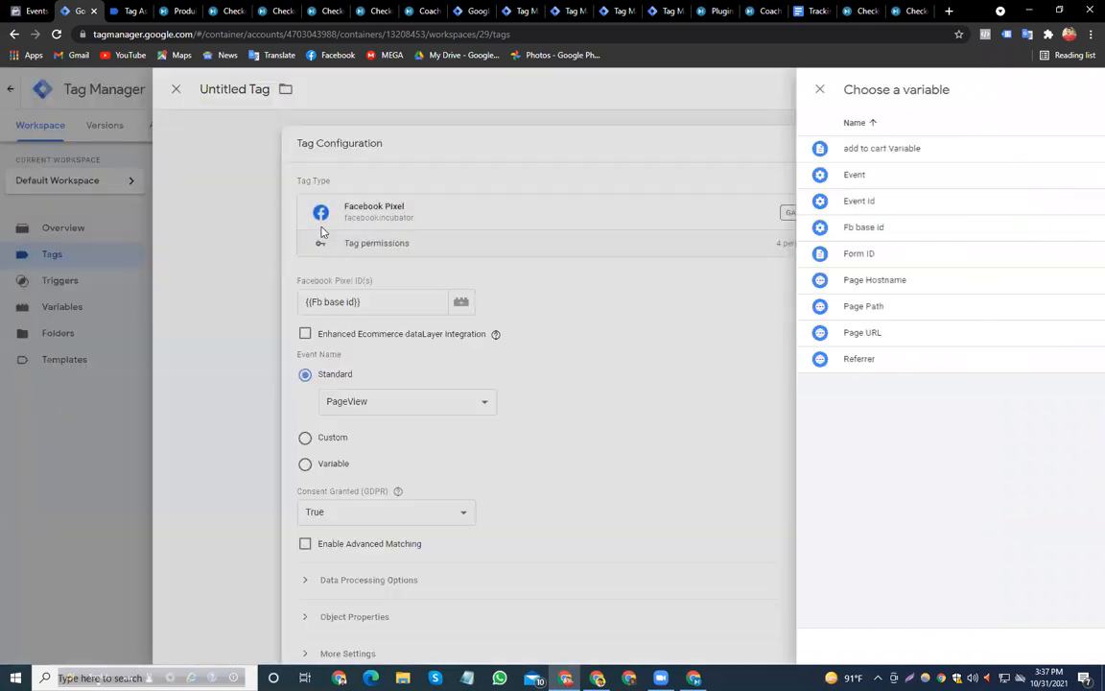
click(493, 403)
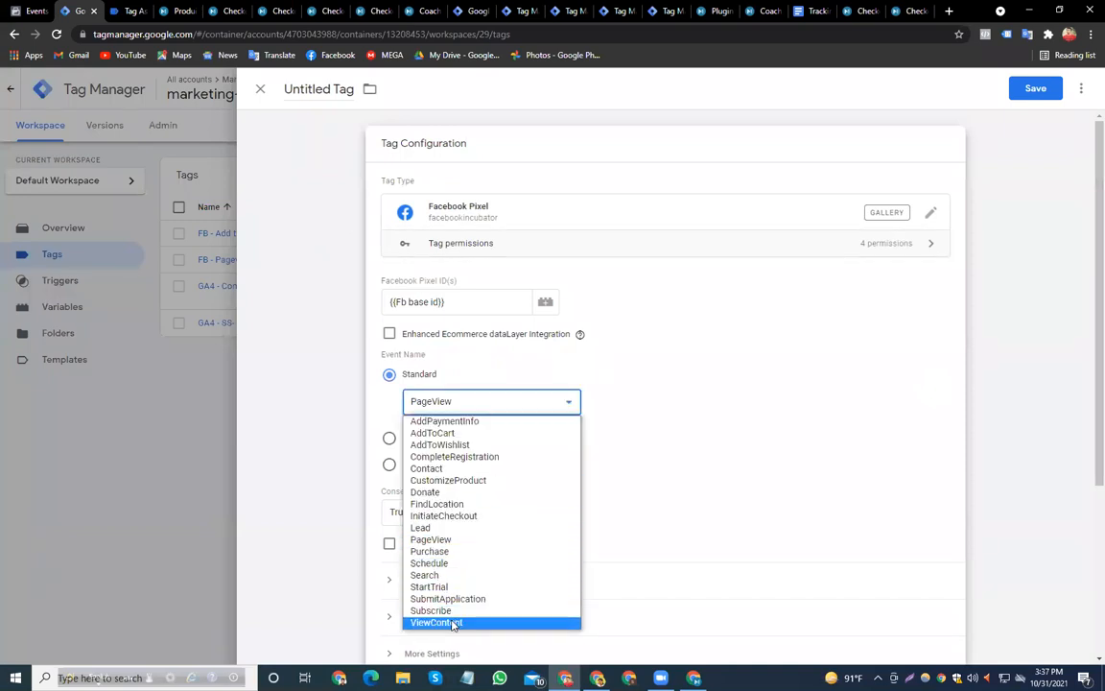
click(446, 553)
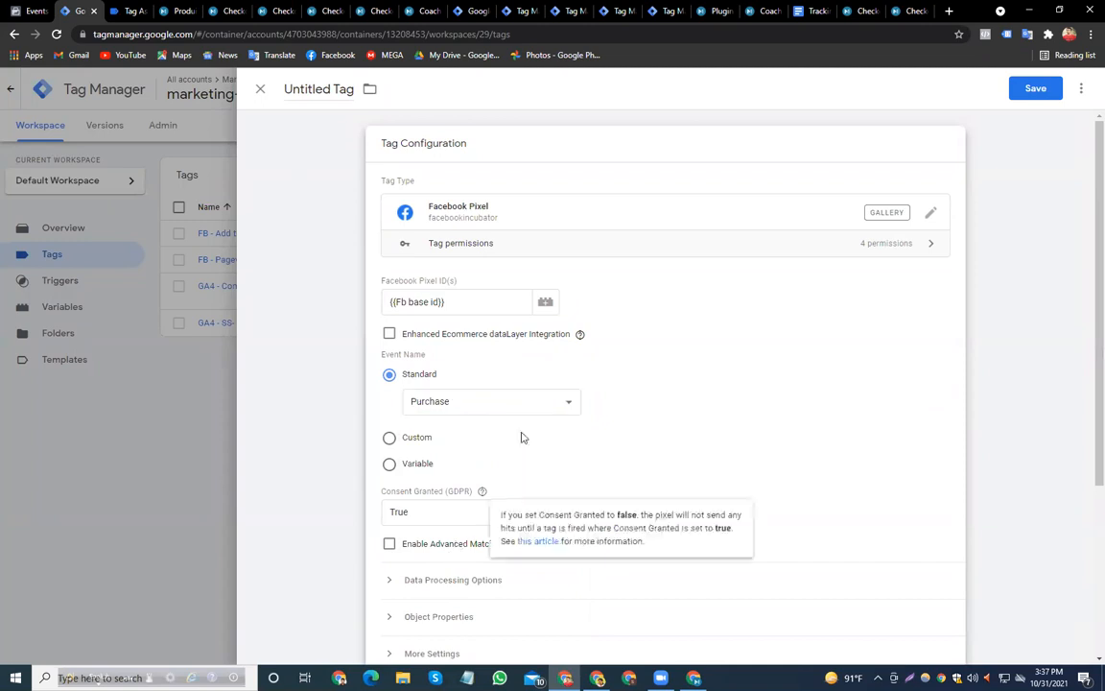
Name the new Facebook Pixel tag "FB - Purchase - Tag"
click(330, 89)
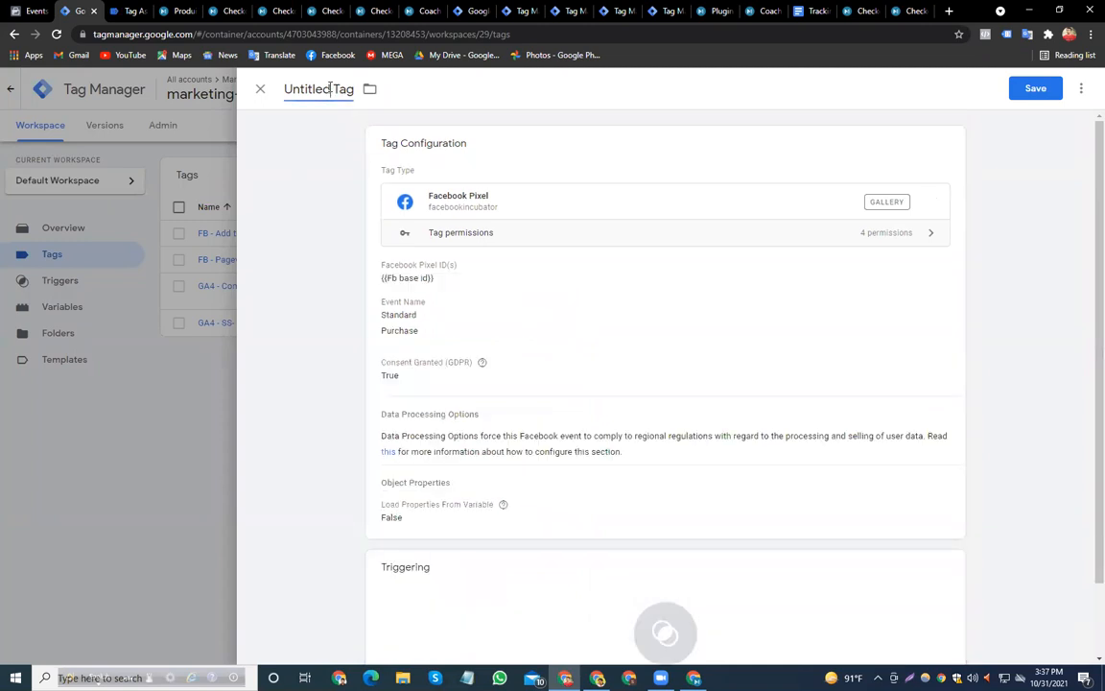
triple_click(330, 88)
text(FB - Purchase - Tag)
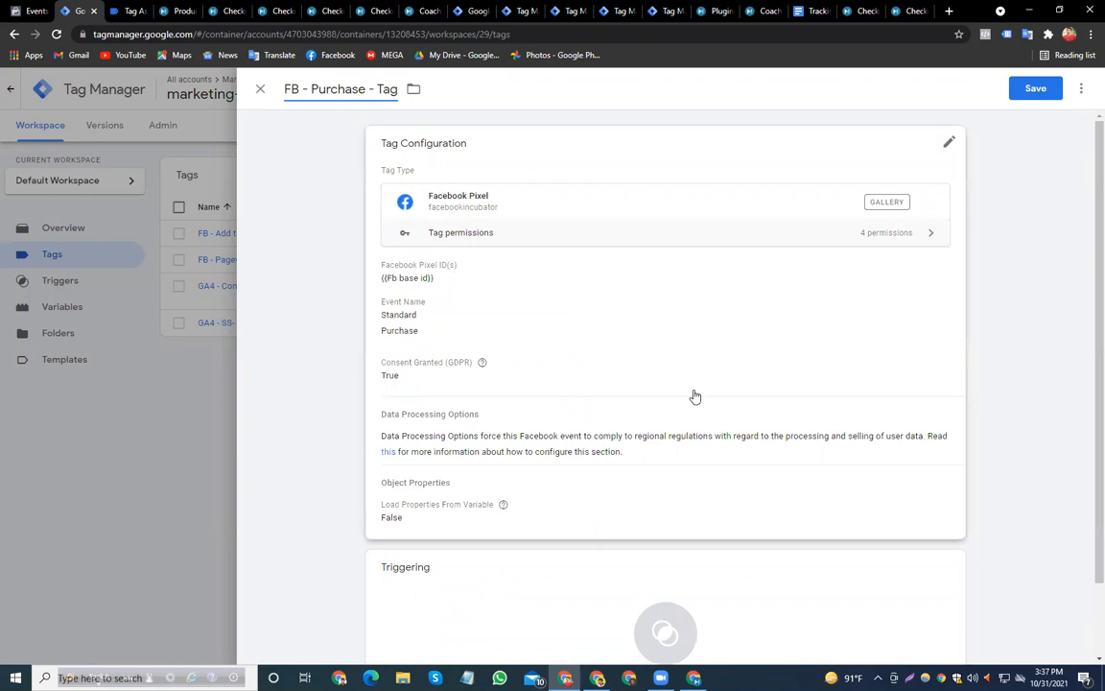
scroll(695, 396, down, 1)
click(658, 557)
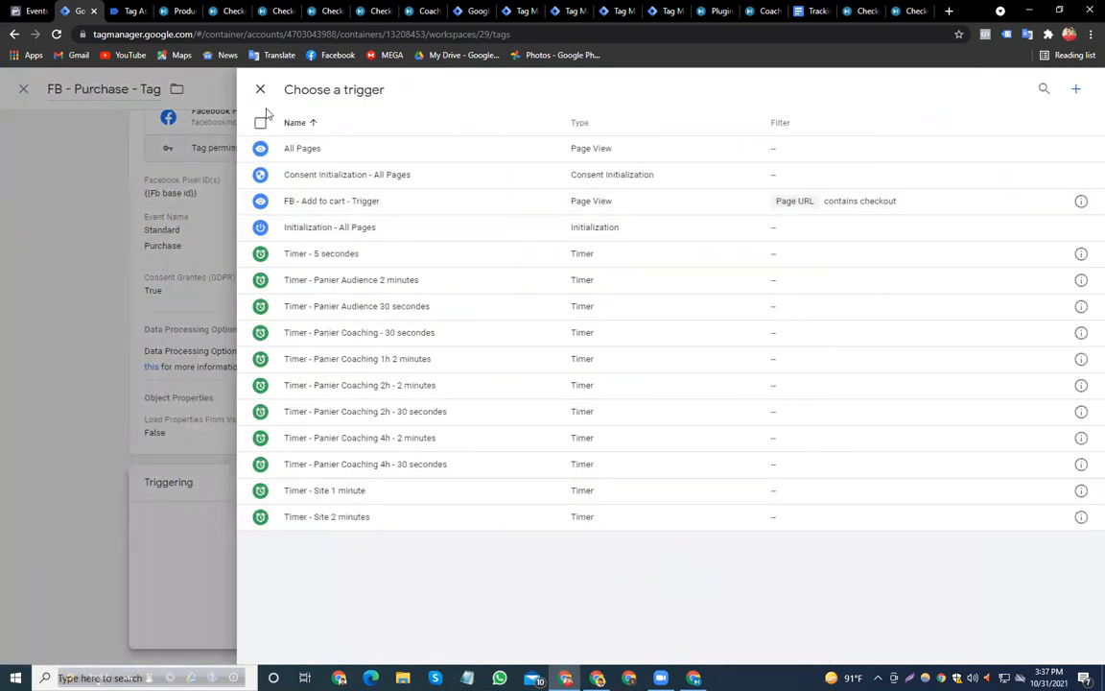
click(260, 89)
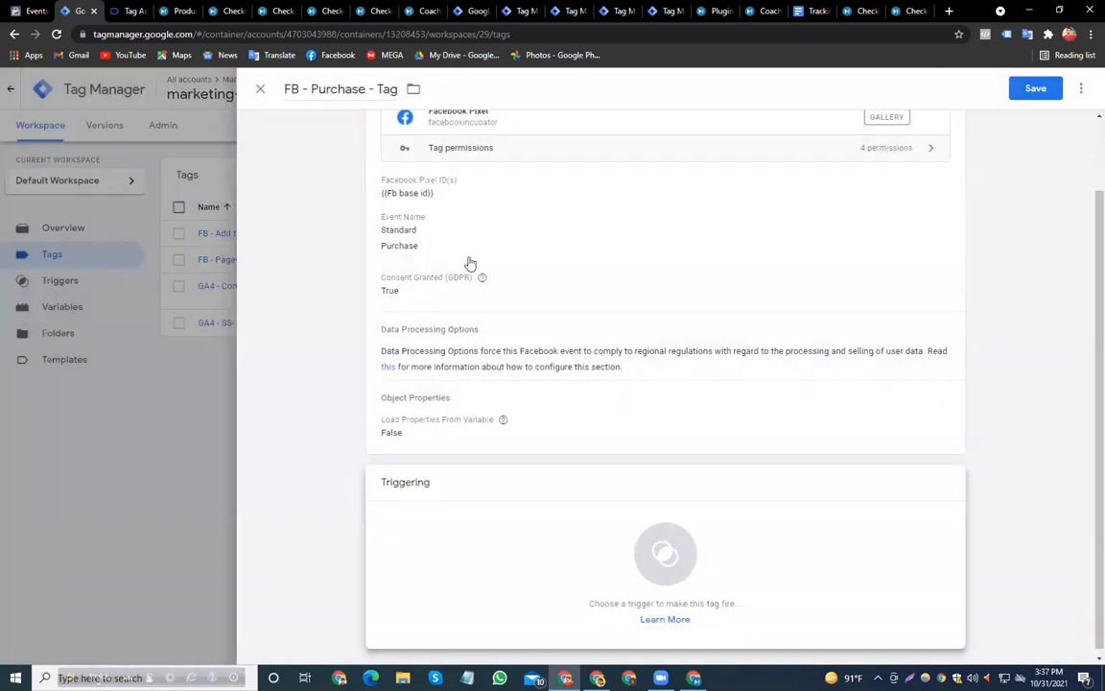
Set the purchase tag's Event ID to the Event Id variable under its additional settings
click(521, 376)
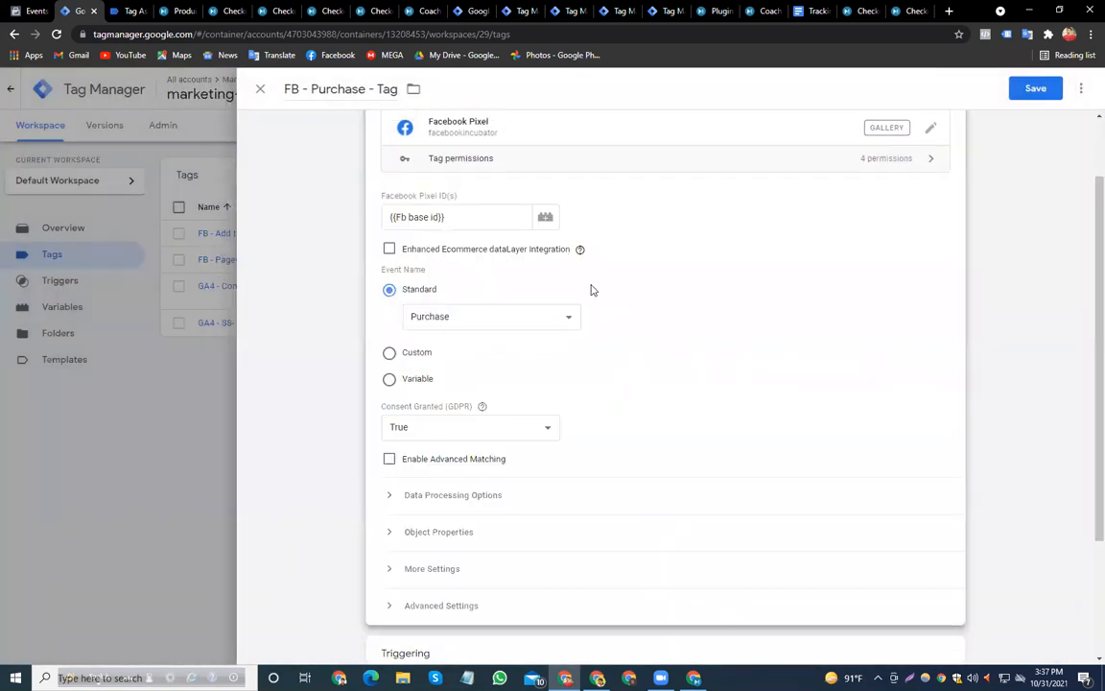
click(389, 571)
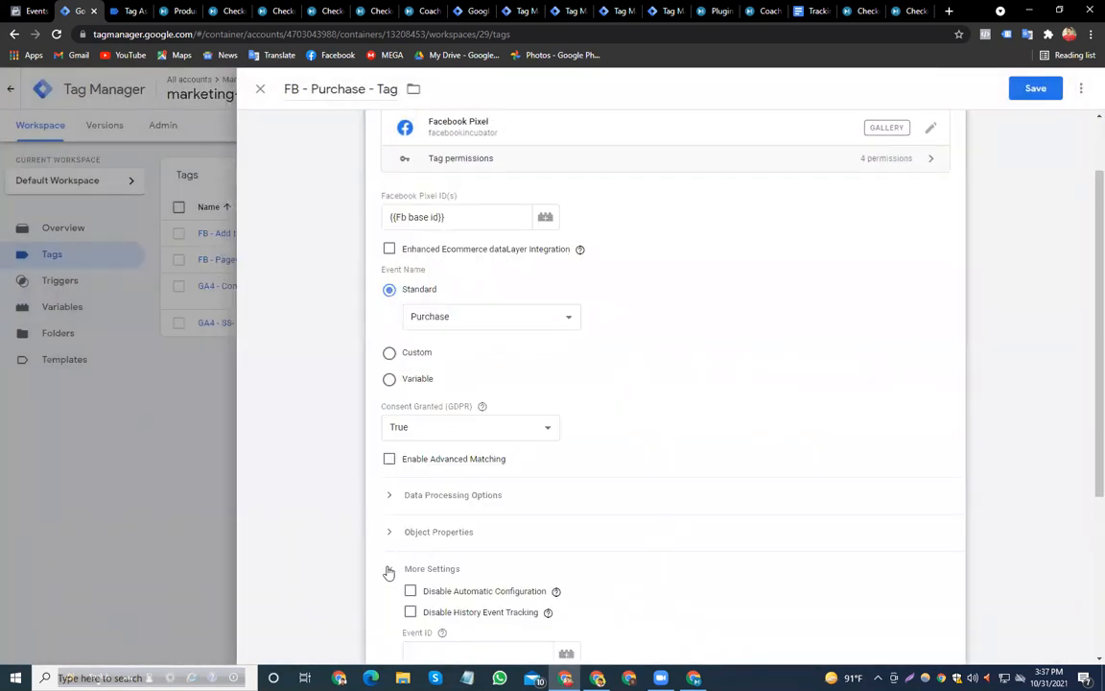
scroll(656, 459, down, 3)
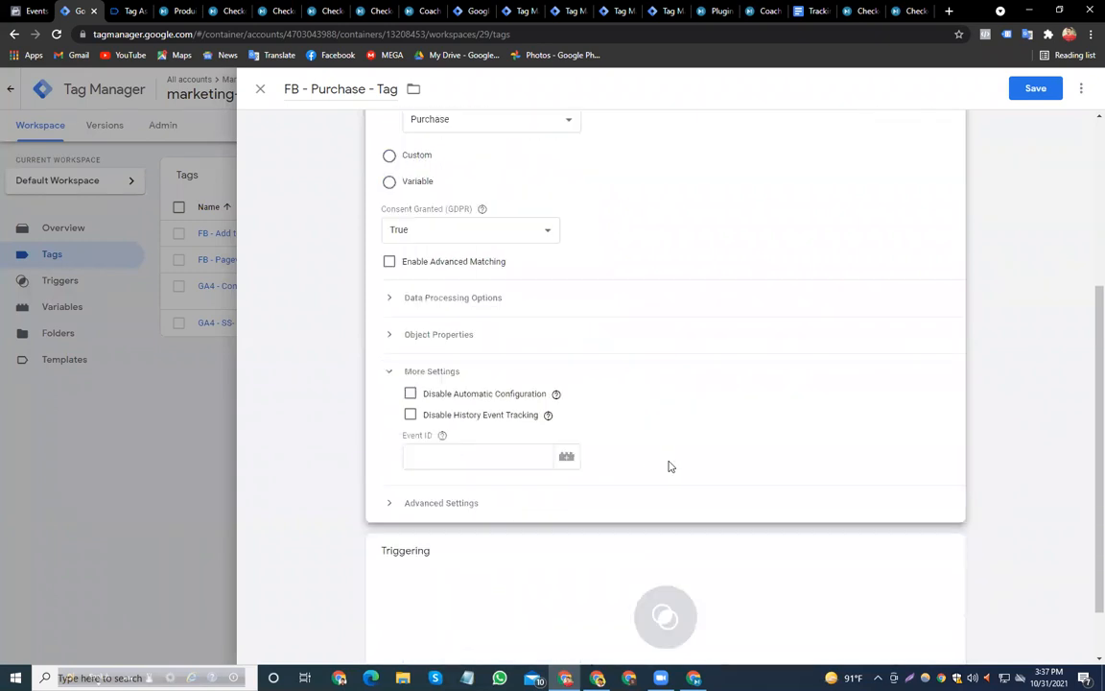
click(566, 457)
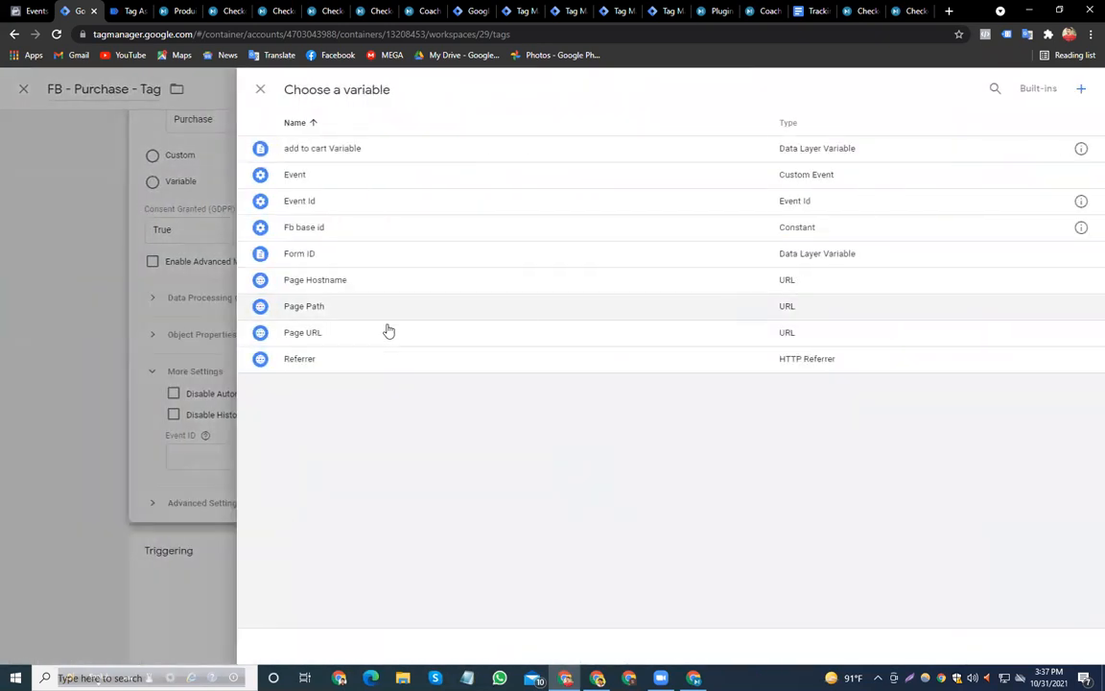
click(341, 203)
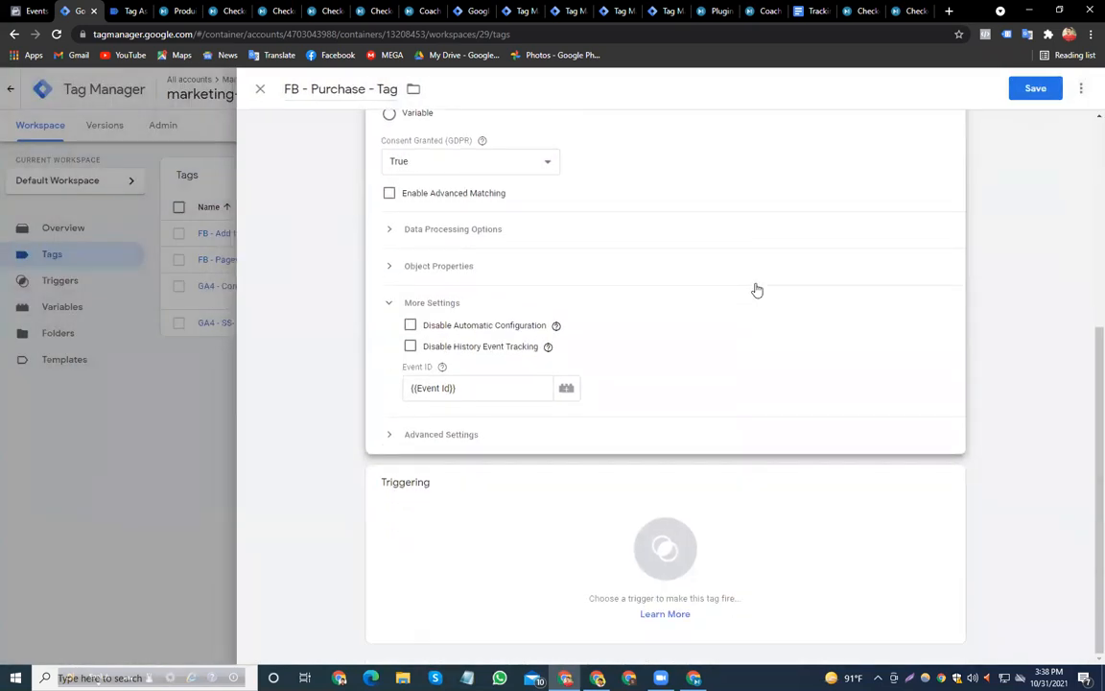
Add a new Page View trigger to the purchase tag that fires on some page views, with a condition on Page URL containing a value
click(651, 535)
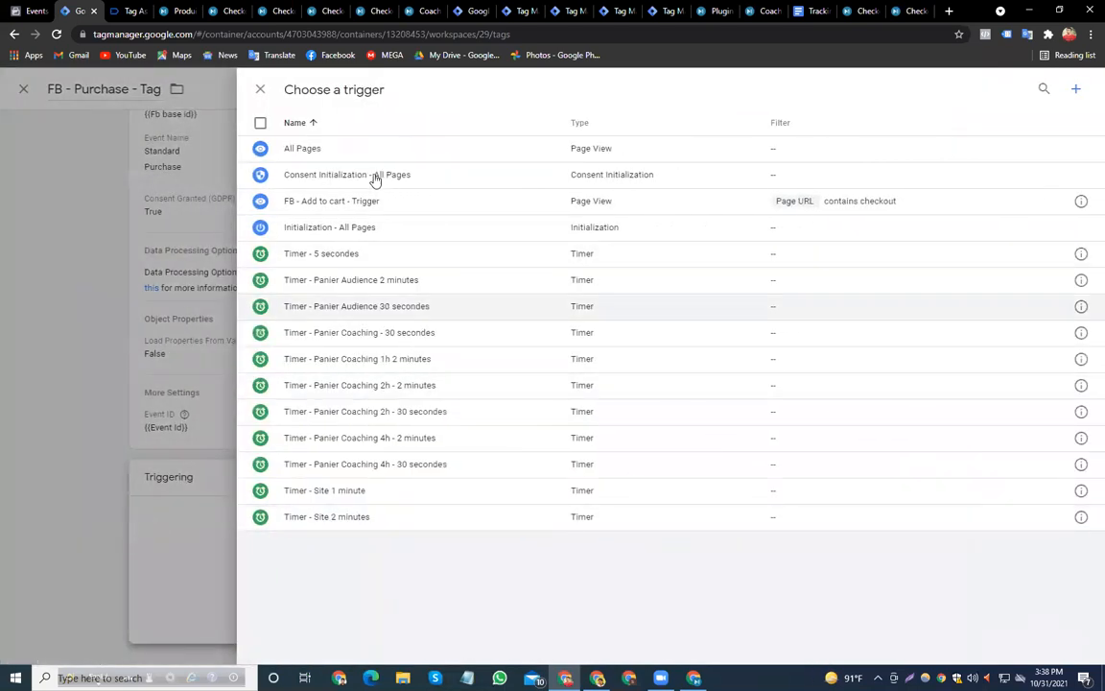
click(1076, 90)
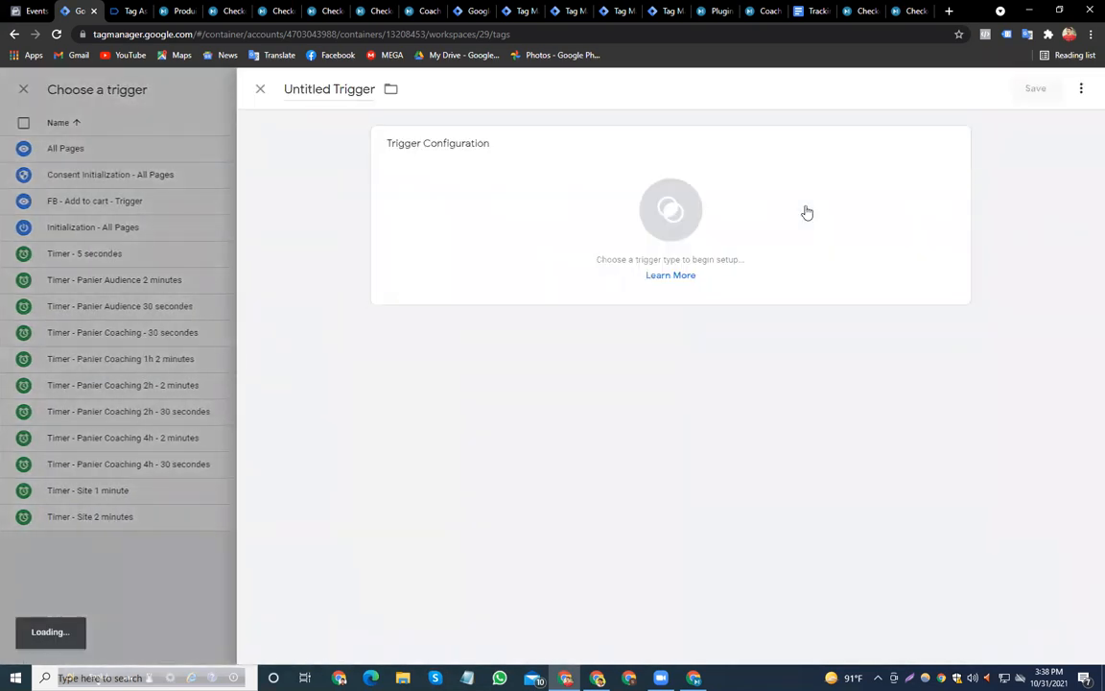
click(681, 225)
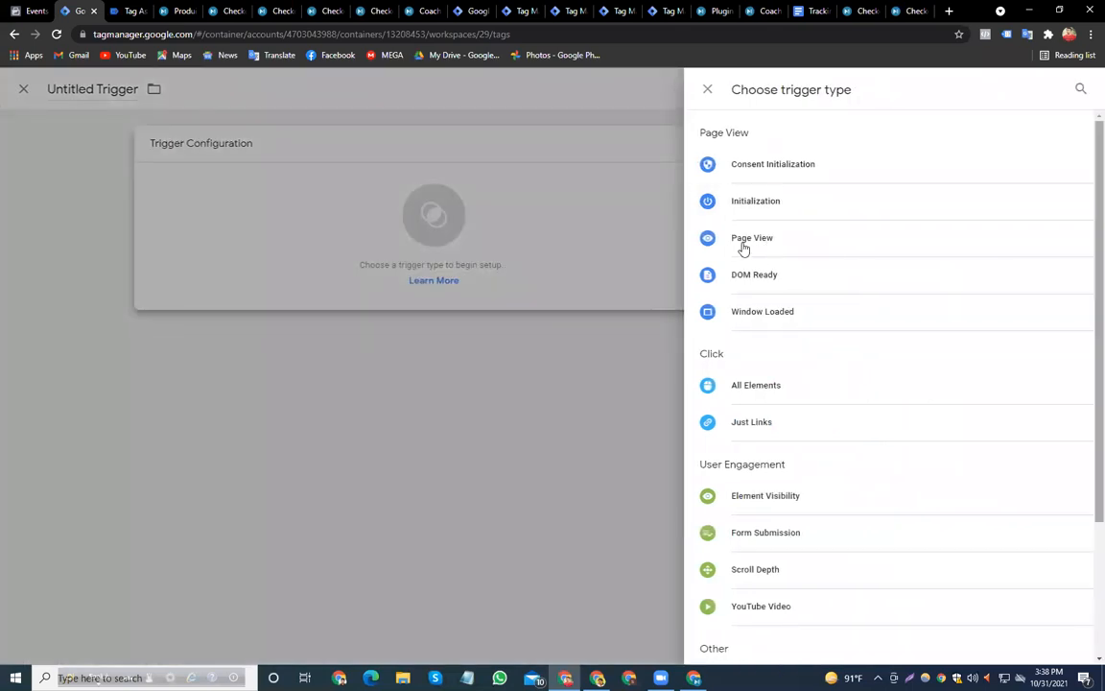
click(745, 241)
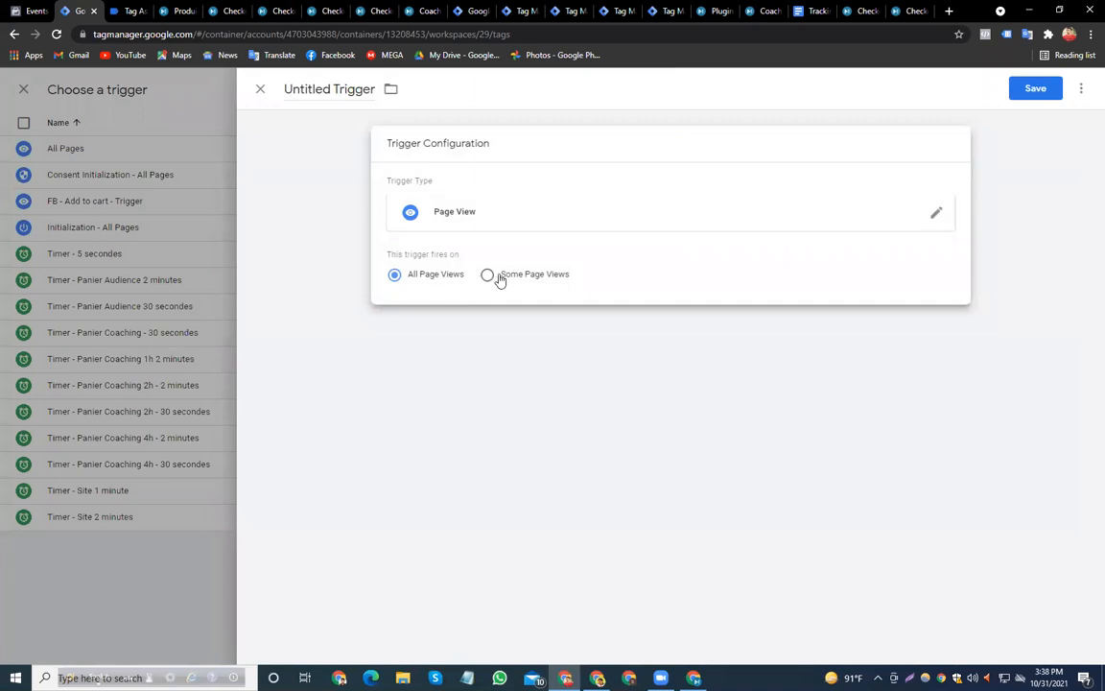
click(497, 278)
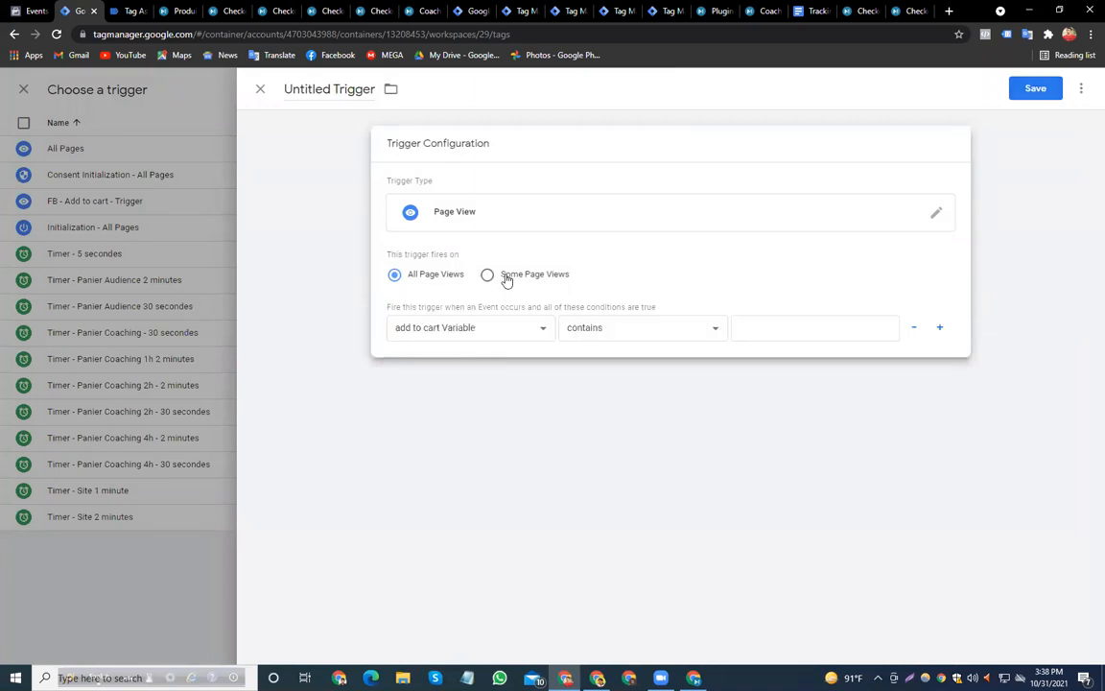
click(486, 328)
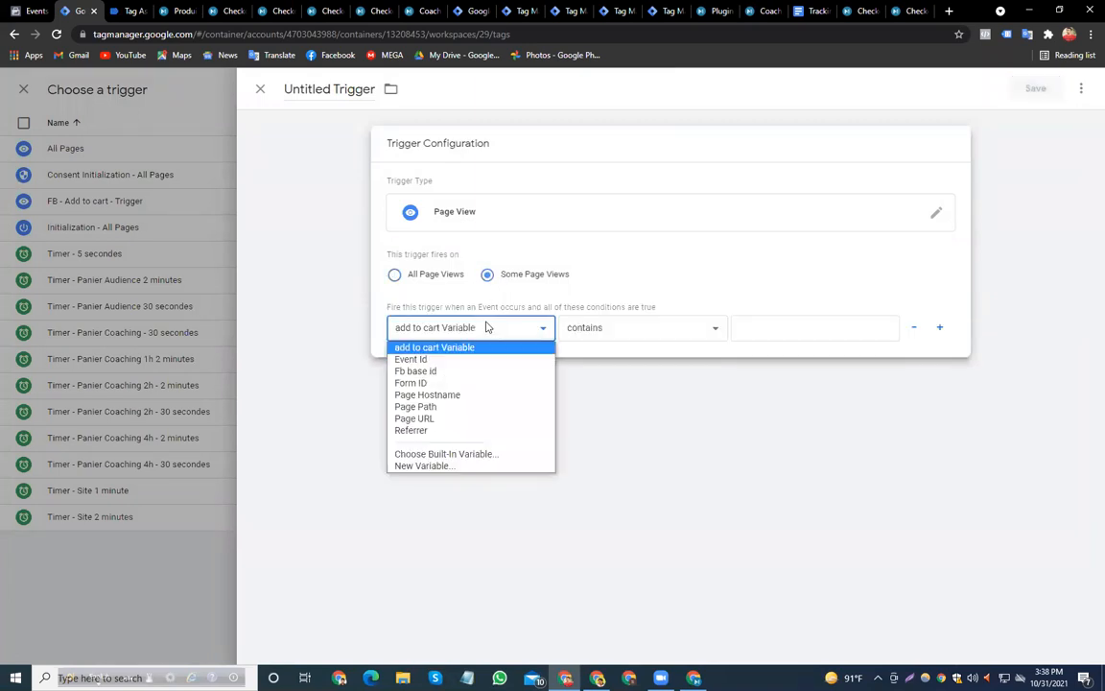
click(451, 420)
click(811, 326)
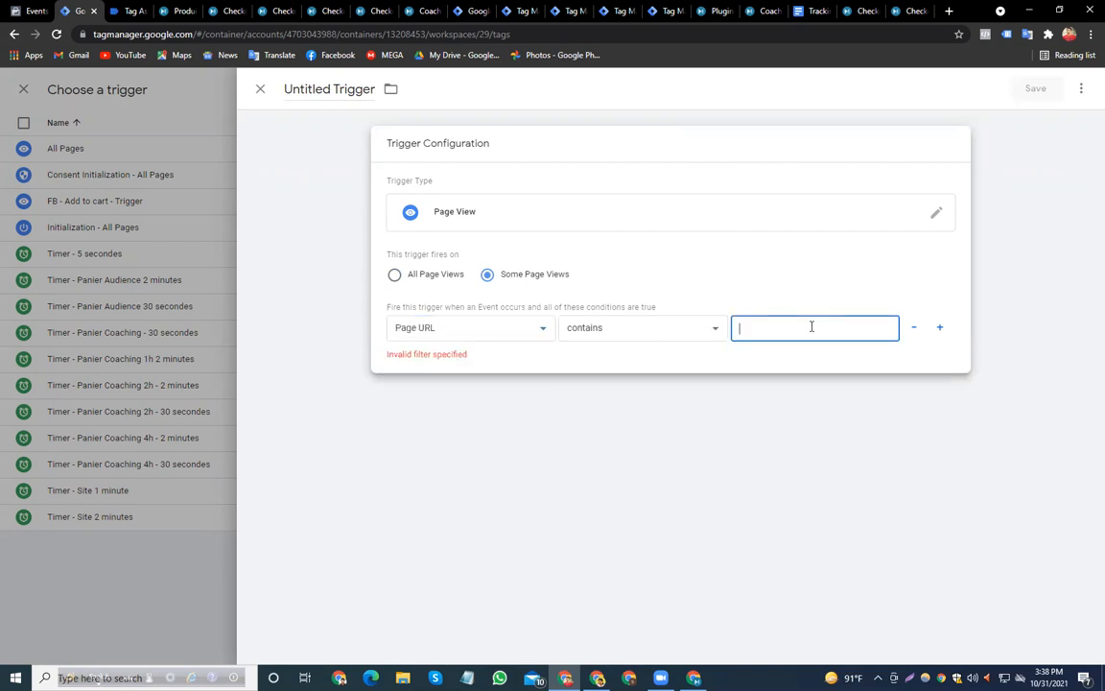
Switch to the Tracking document and copy "/confirmation" from the Coaching 1 heure purchase confirmation URL
click(809, 10)
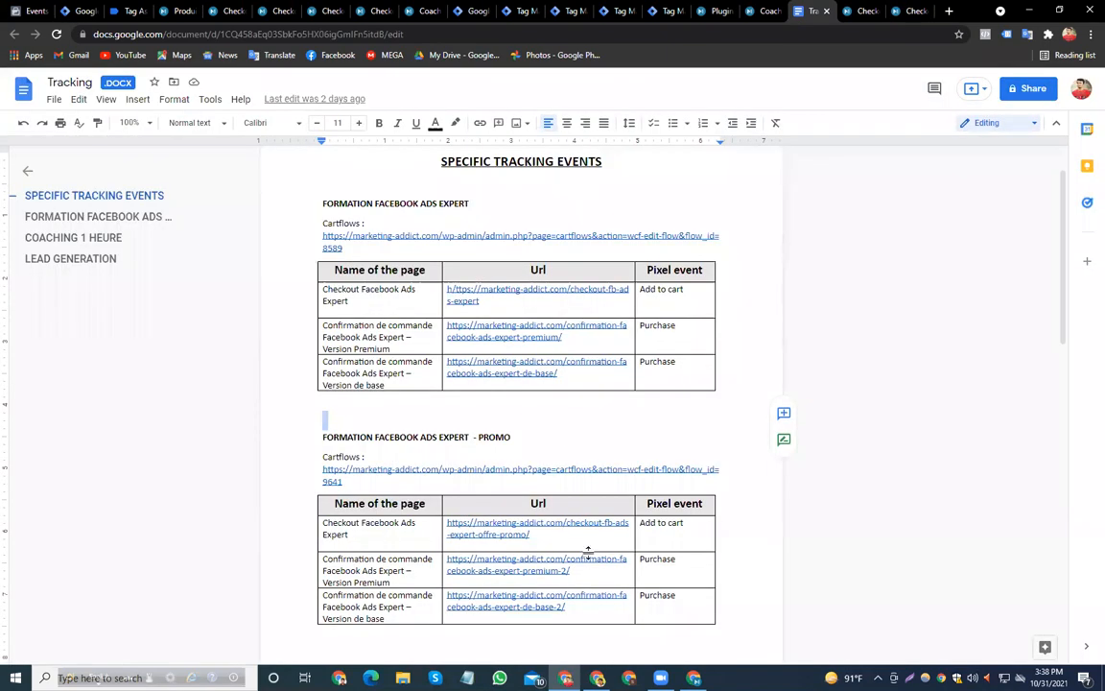
scroll(565, 601, down, 5)
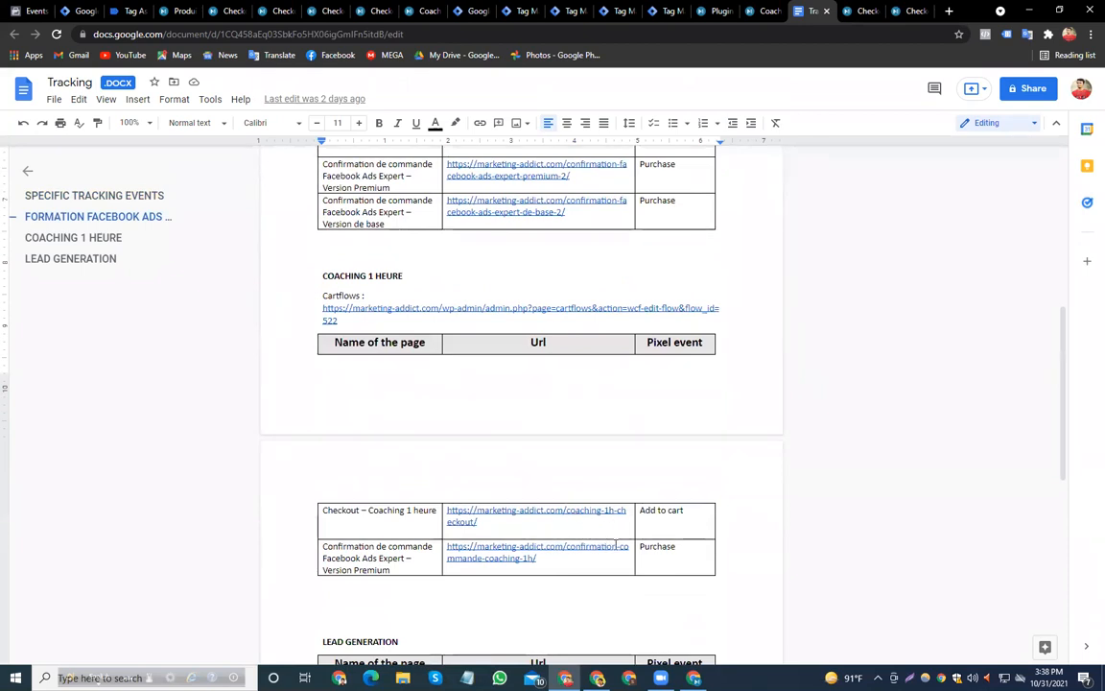
drag(563, 546, 611, 547)
key(ctrl+c)
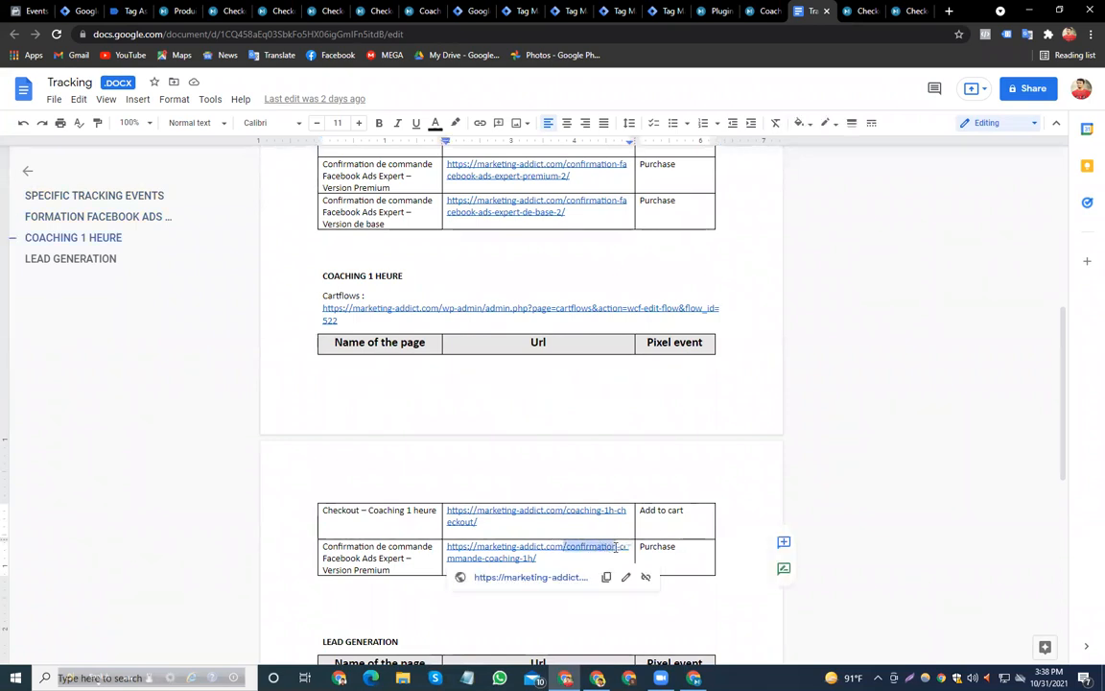
right_click(596, 546)
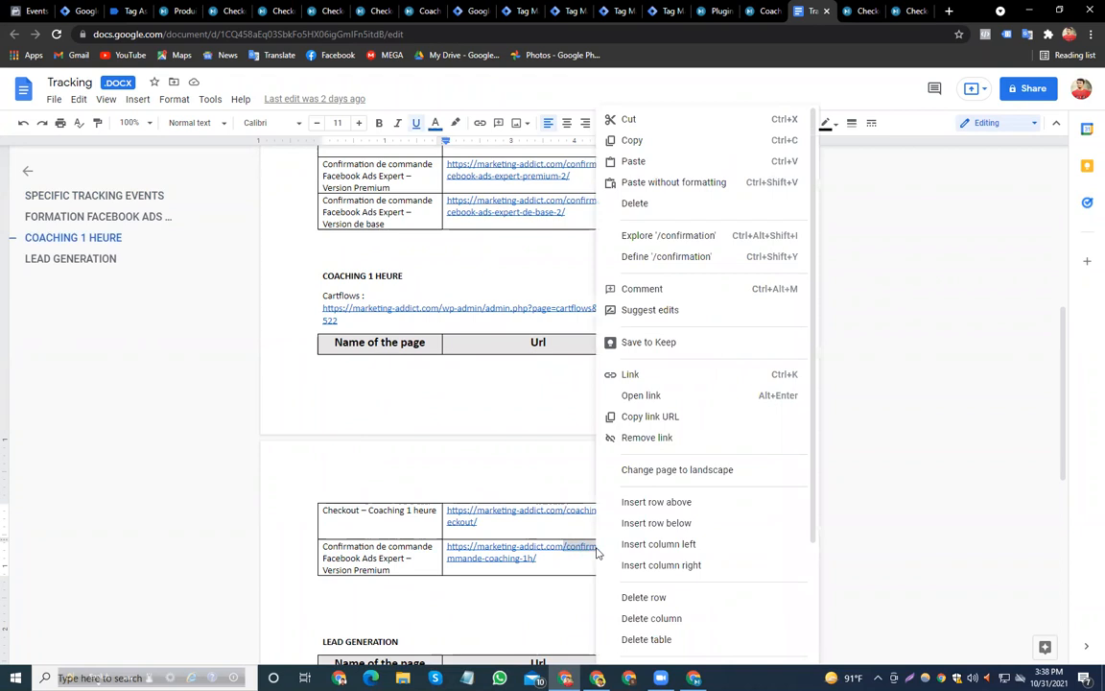
click(628, 141)
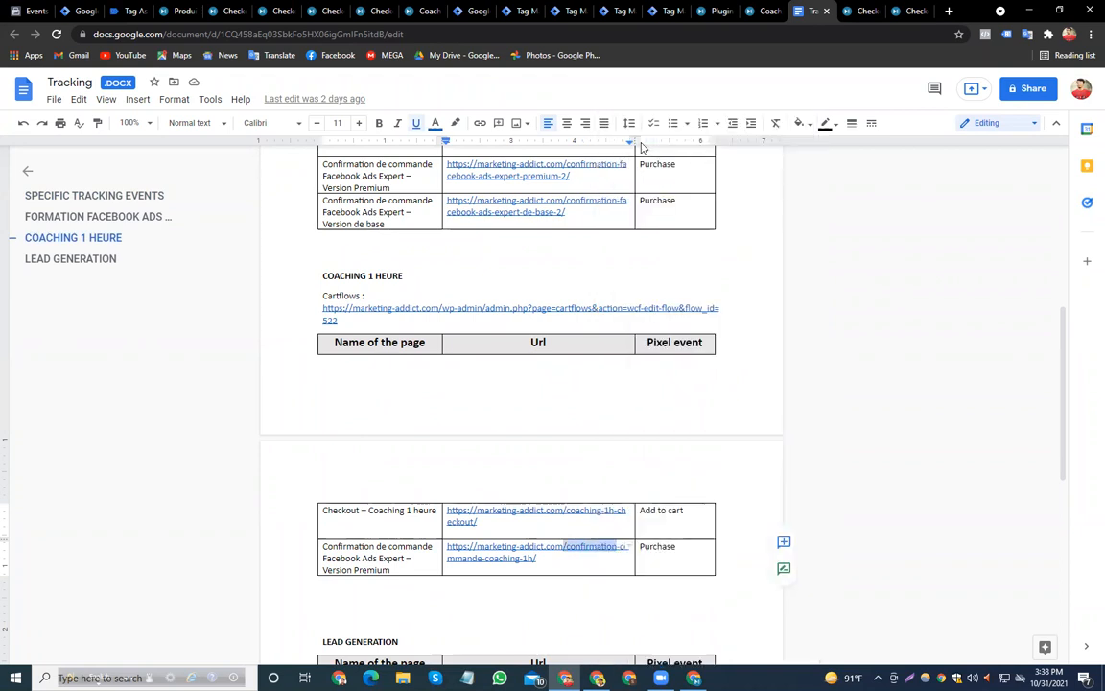
Return to the unfinished trigger in Tag Manager and fill its Page URL condition with the copied text, without the leading slash, as "confirmation"
click(504, 13)
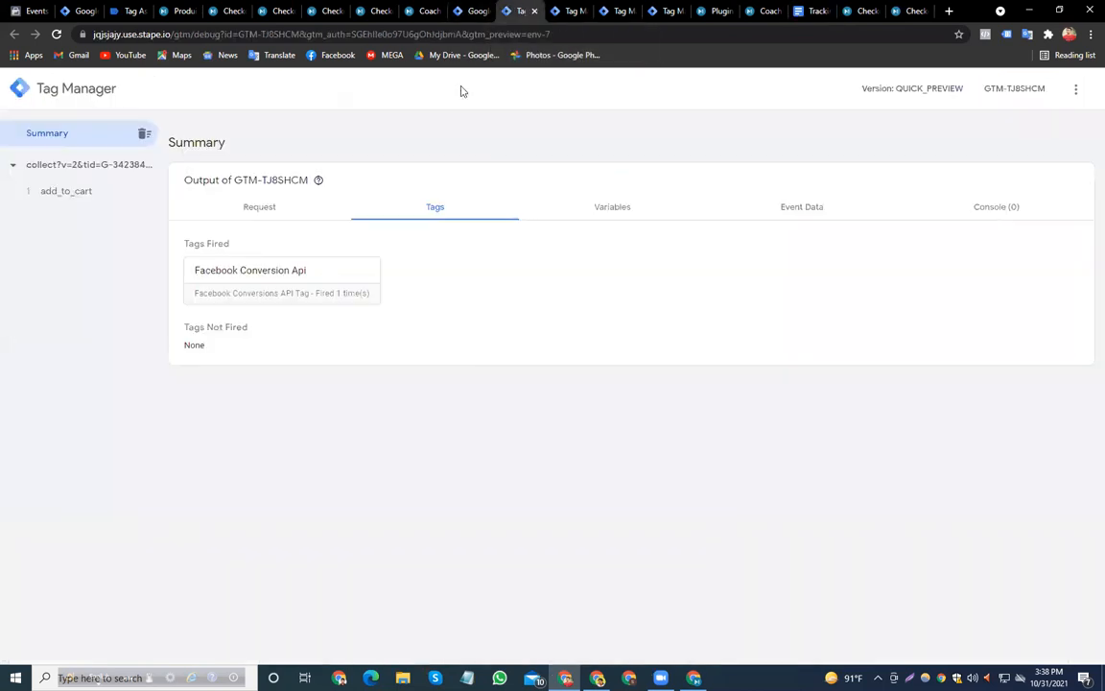
click(461, 8)
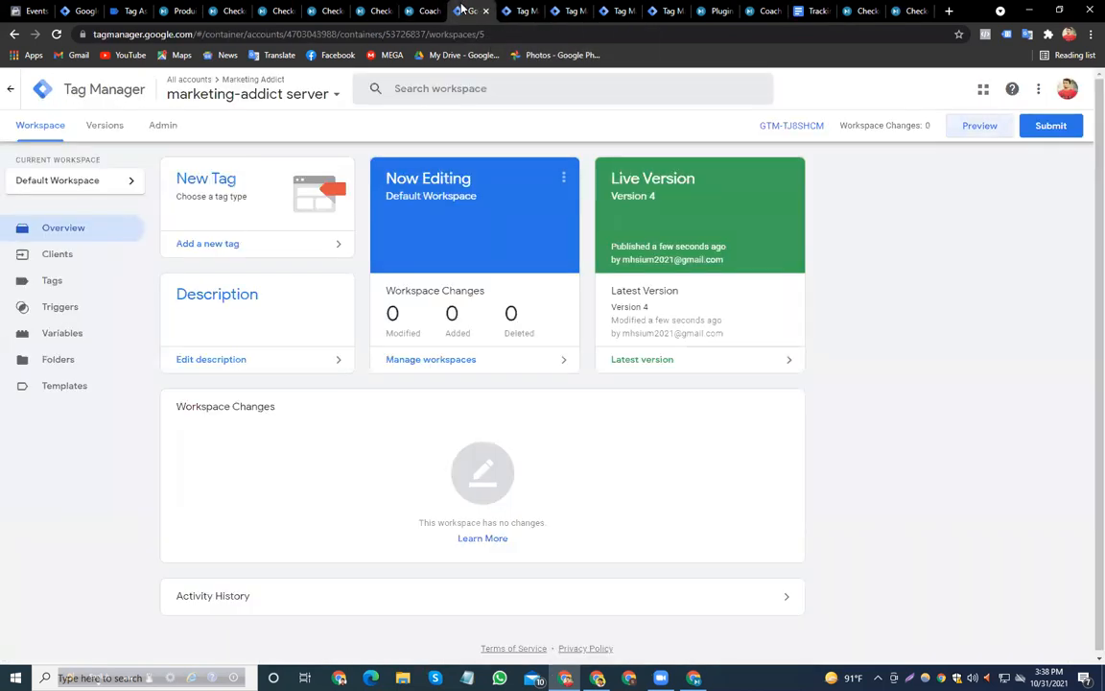
click(523, 9)
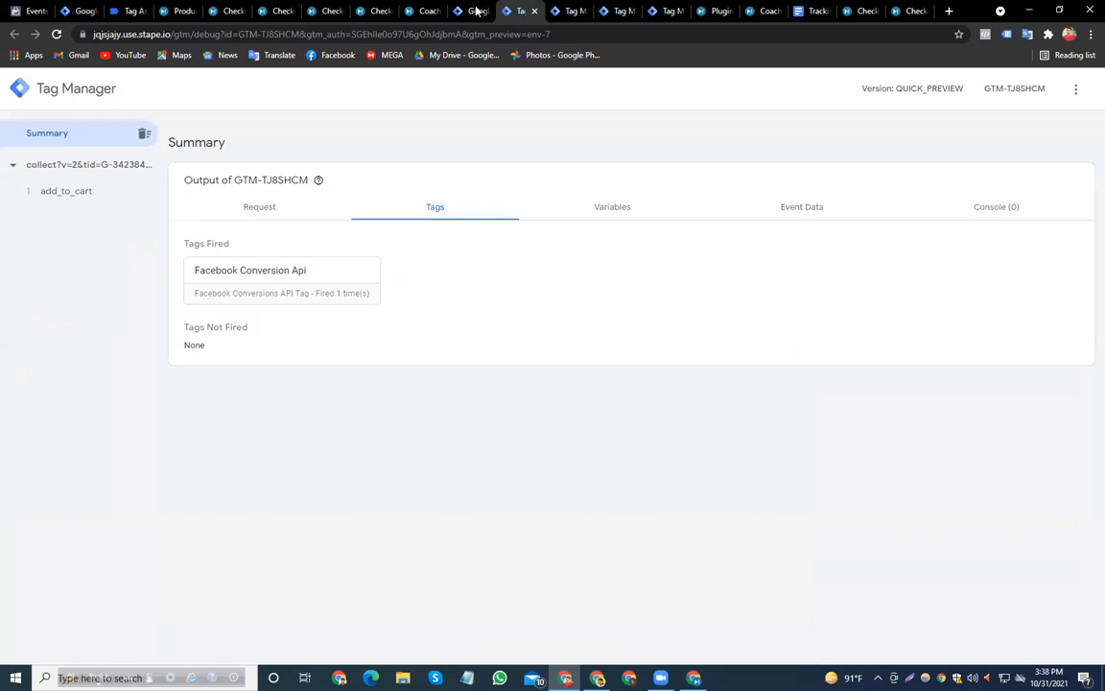
click(135, 11)
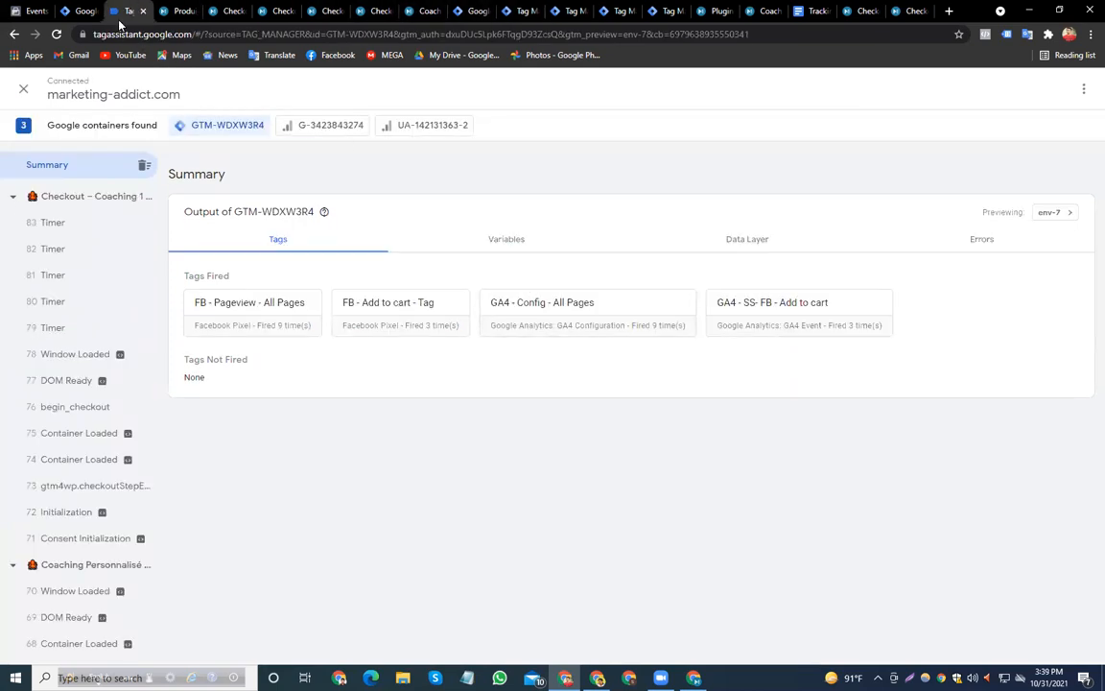
click(86, 11)
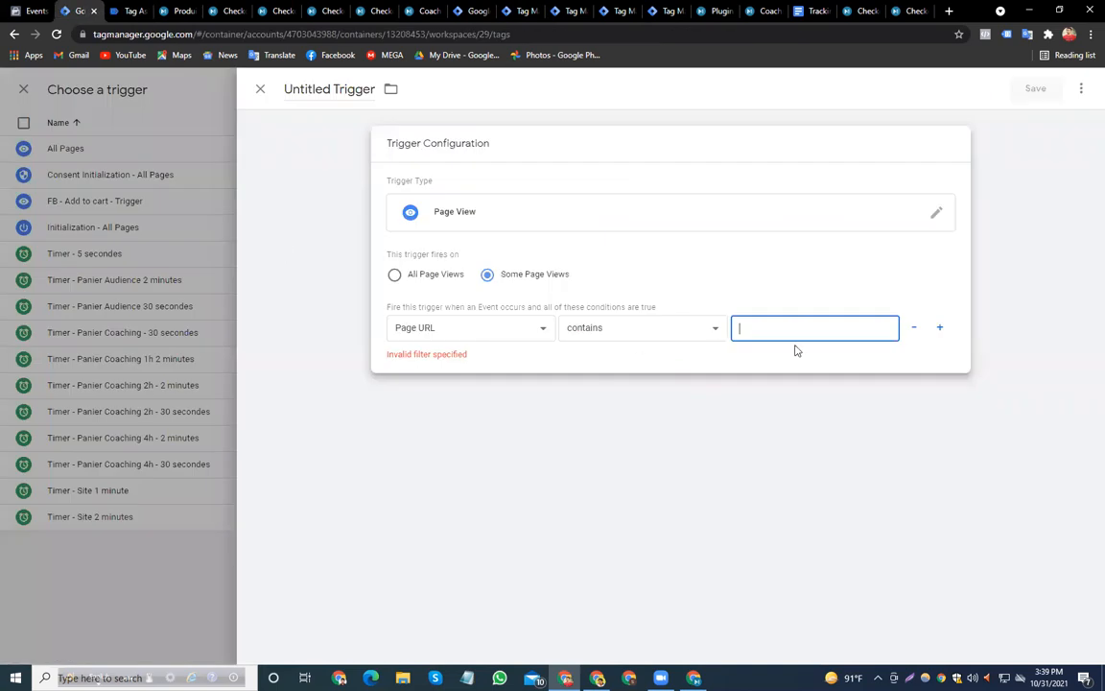
key(ctrl+v)
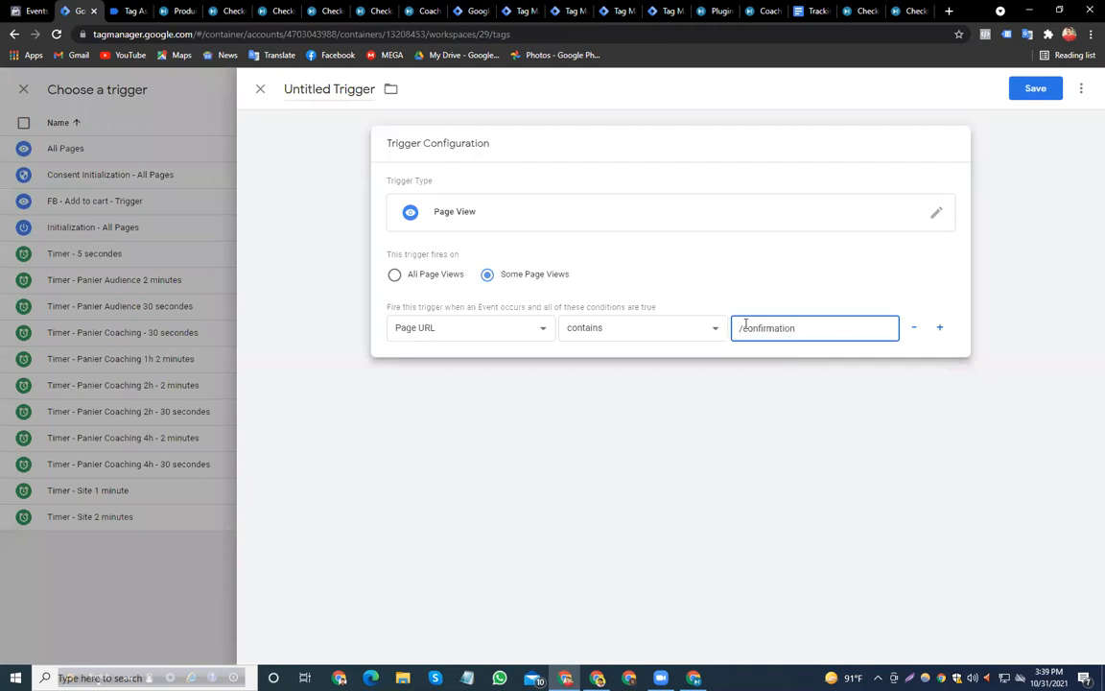
key(Home)
key(Delete)
Name the trigger "FB - Purchase - Trigger", then save both the trigger and the purchase tag
click(344, 91)
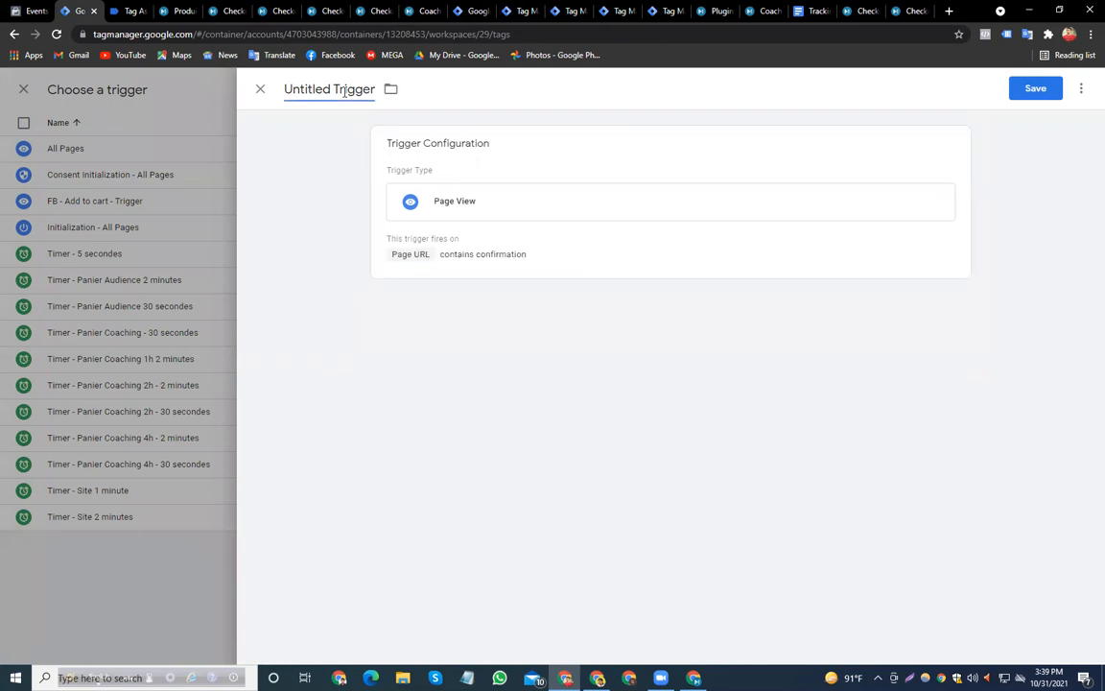
click(345, 92)
text(FB - Purchase - Trigger)
click(1043, 91)
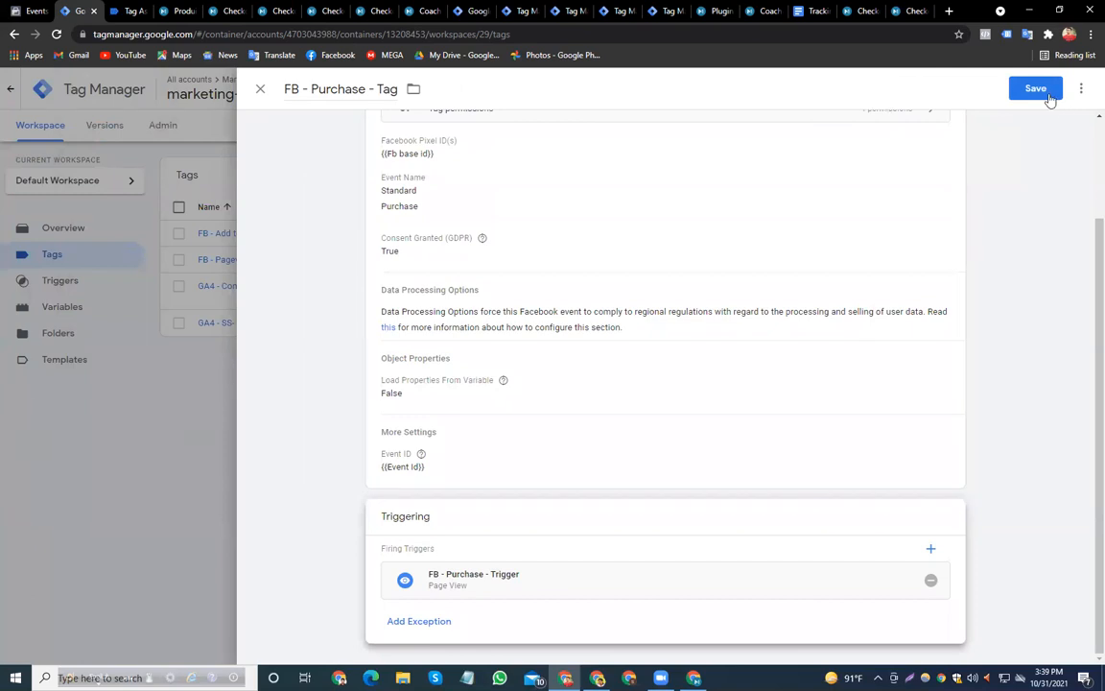
click(1047, 96)
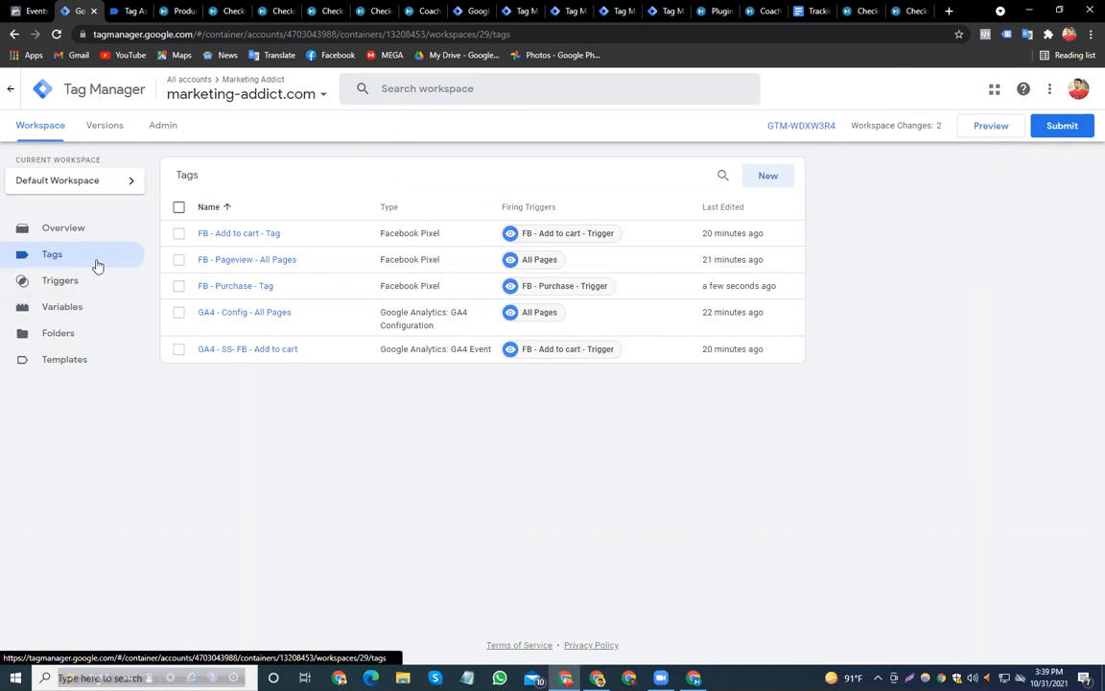
Create a Google Analytics: GA4 Event tag using the GA4 - Config - All Pages configuration tag and the event name "purchase"
click(775, 180)
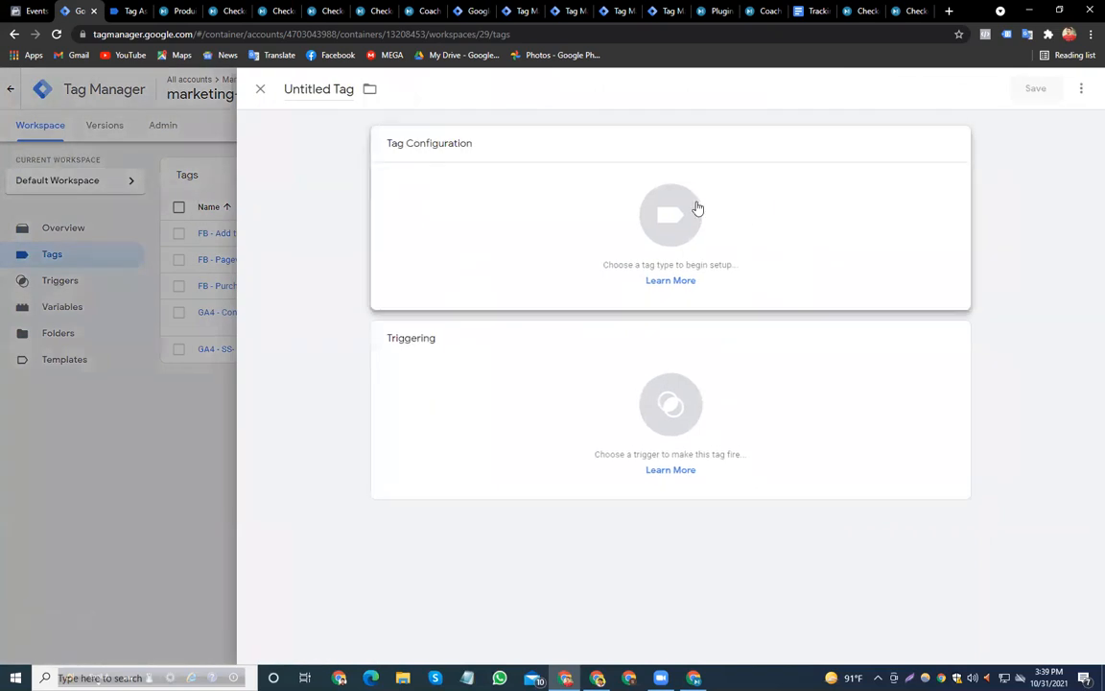
click(697, 207)
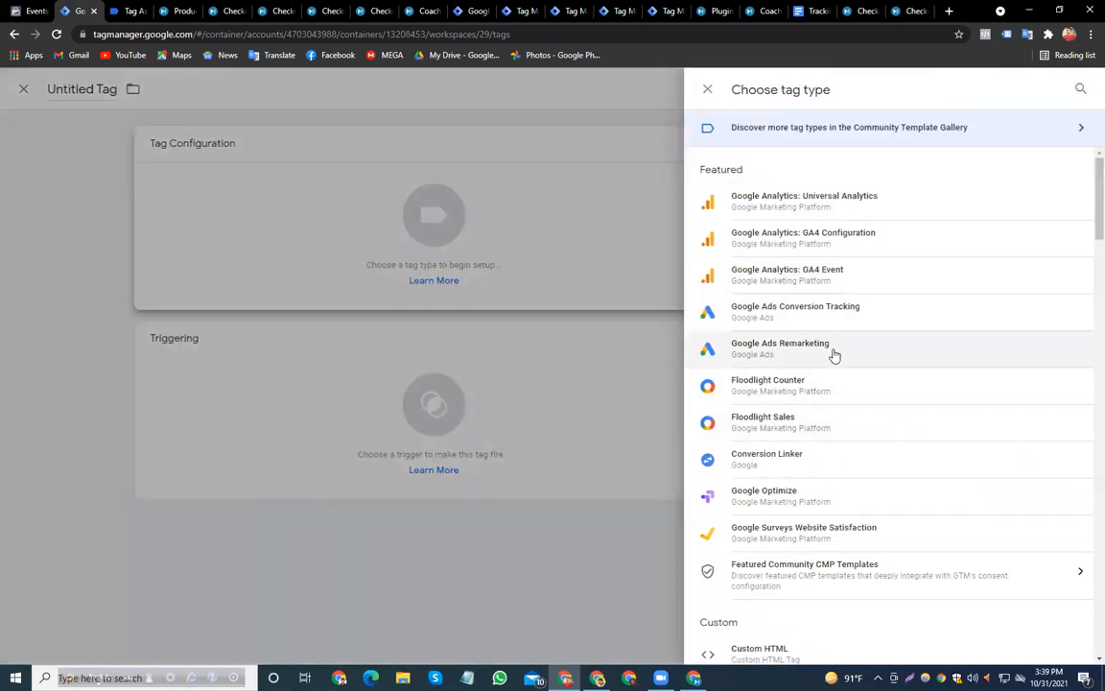
click(813, 278)
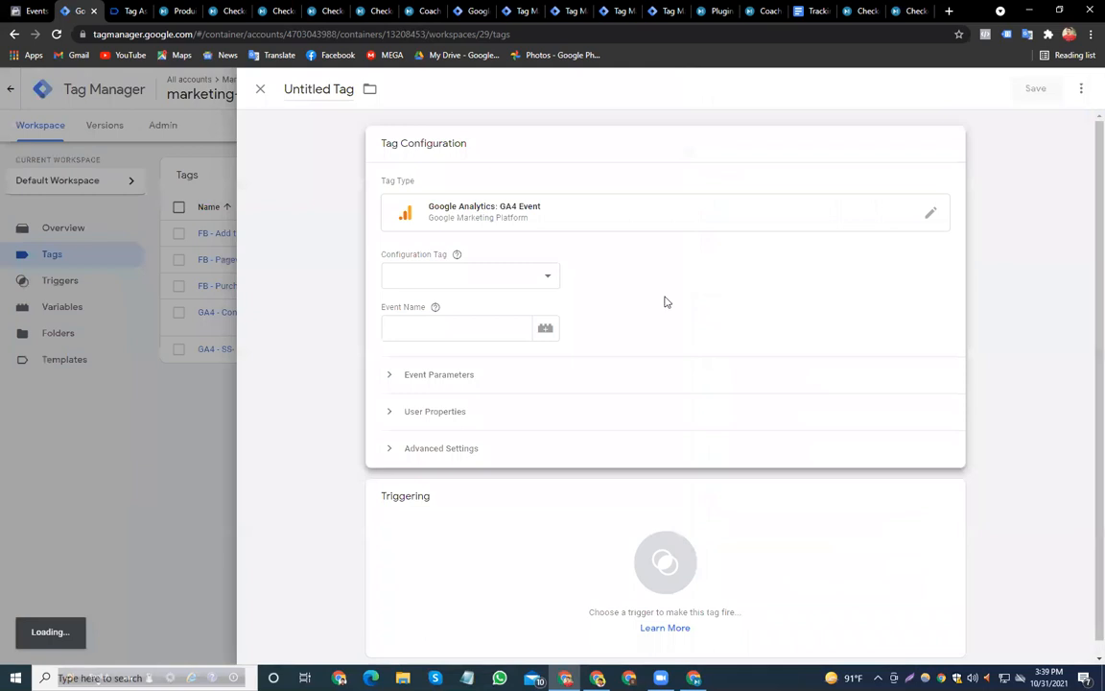
click(479, 277)
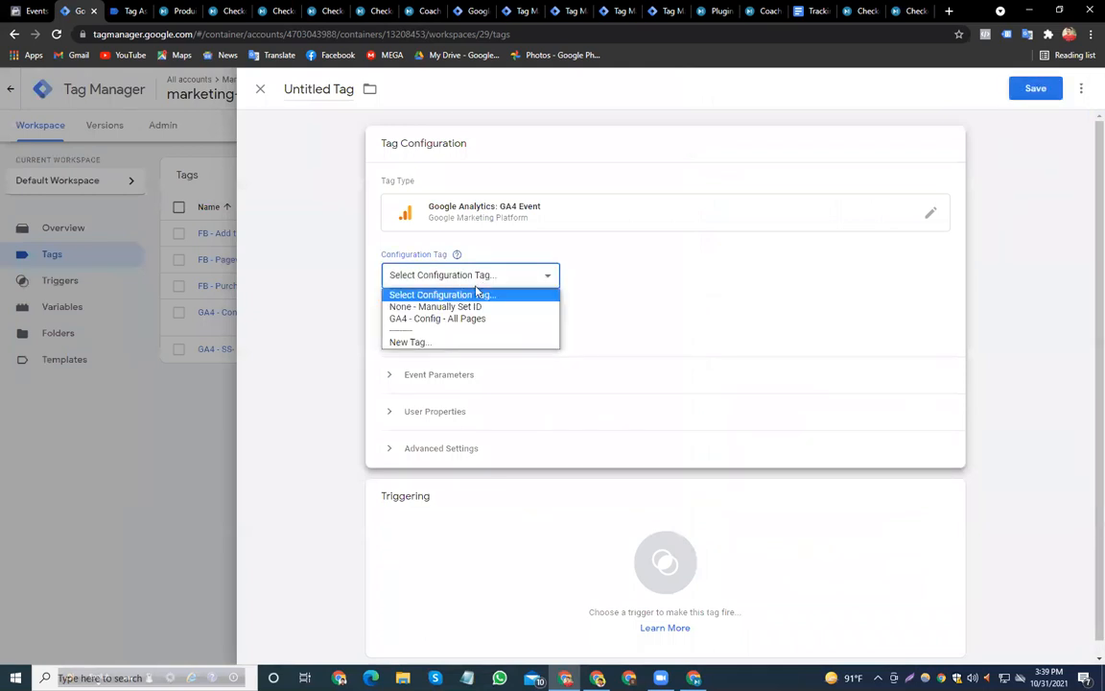
click(456, 319)
click(456, 331)
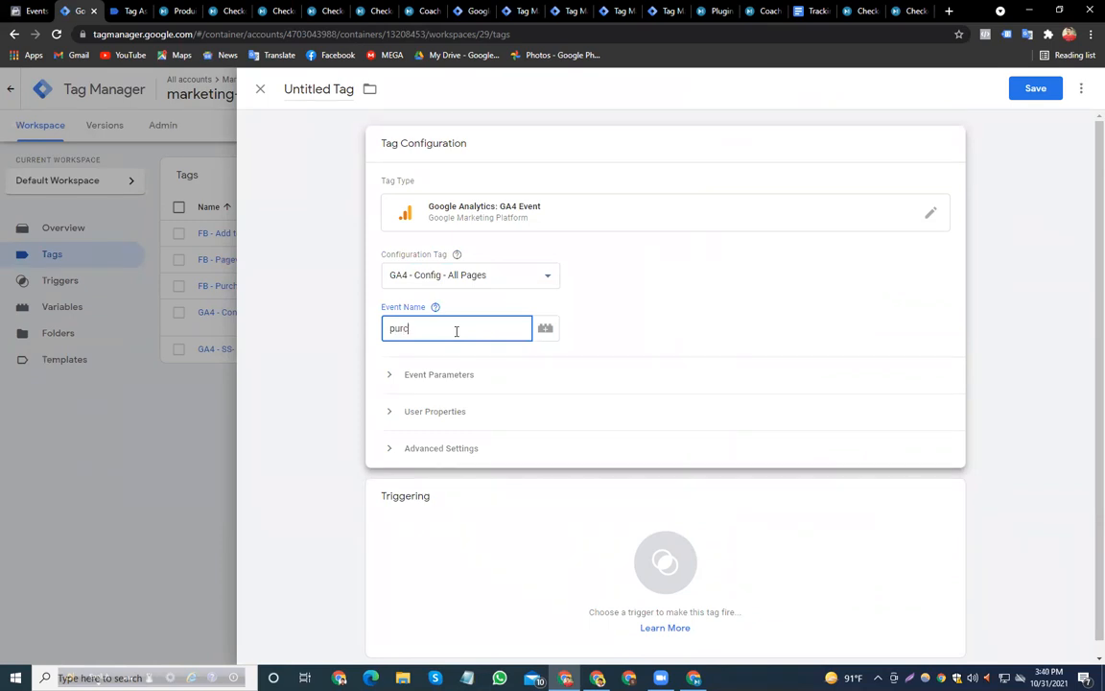
Add an event parameter named "event_id" to the tag, with the Event Id variable as its value
click(446, 380)
click(443, 421)
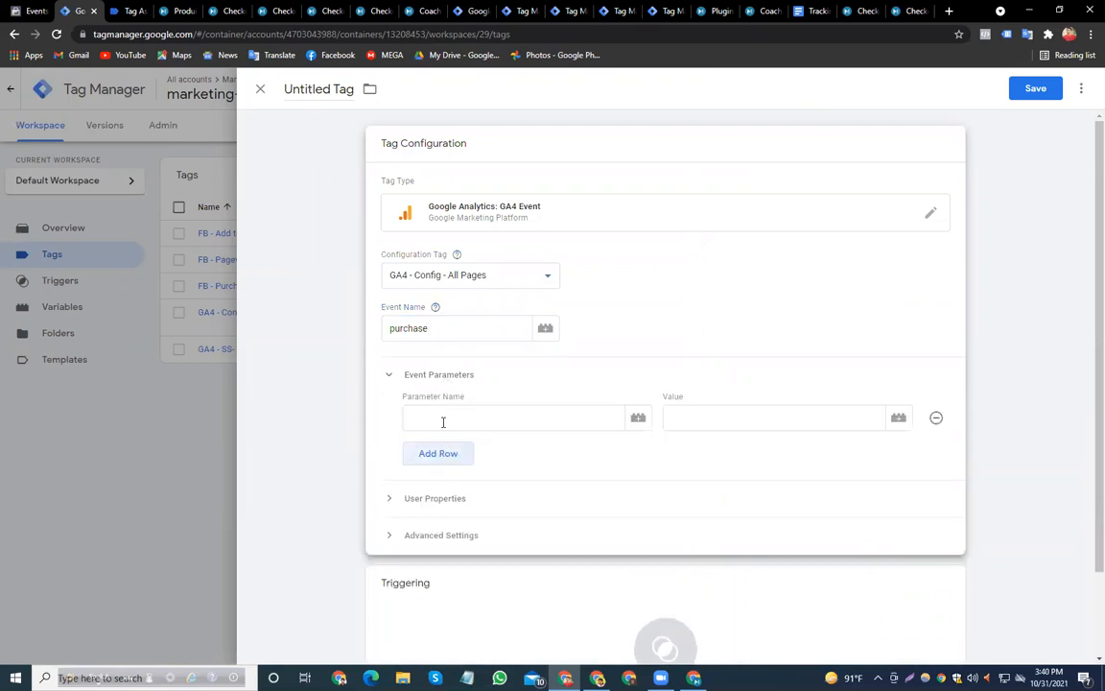
click(457, 423)
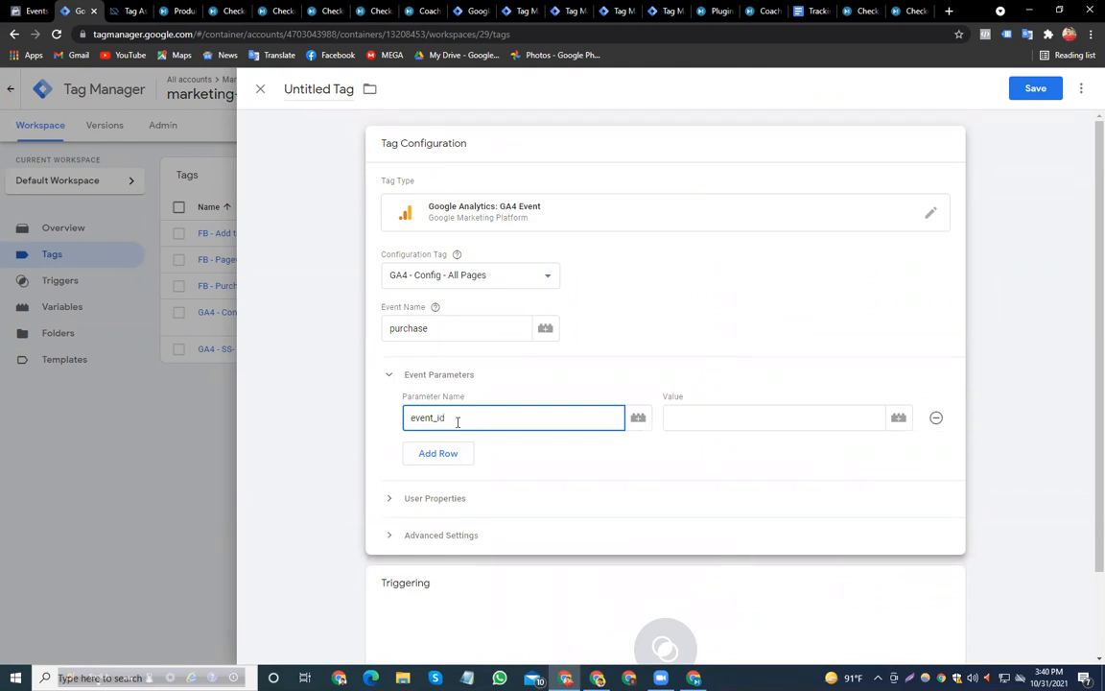
click(898, 417)
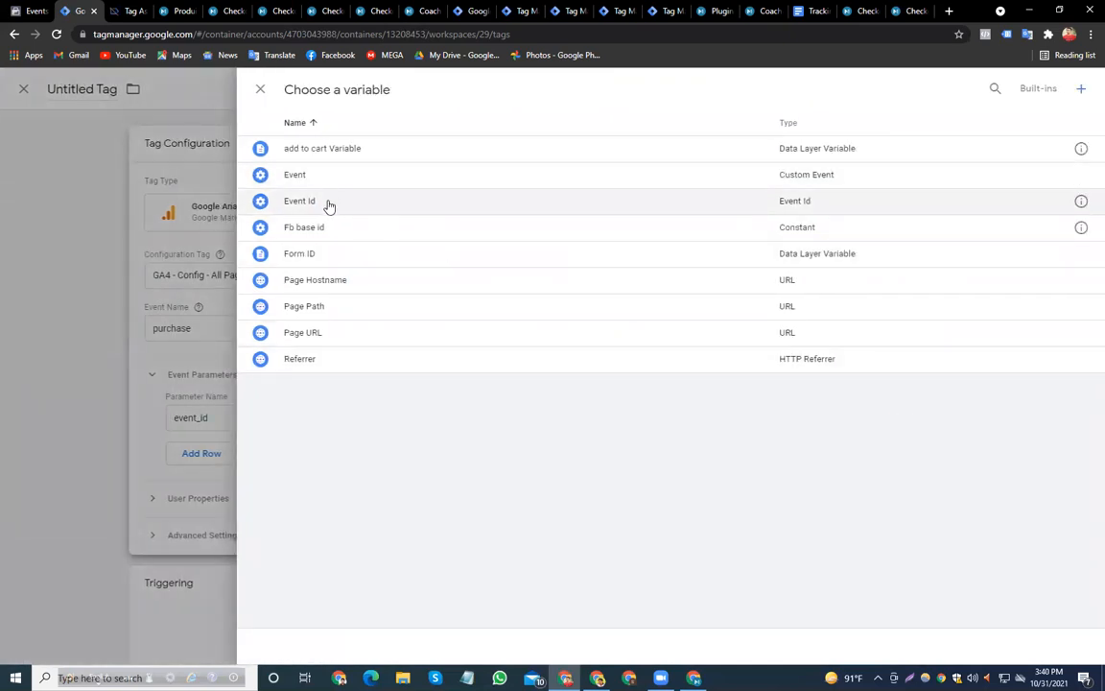
click(307, 201)
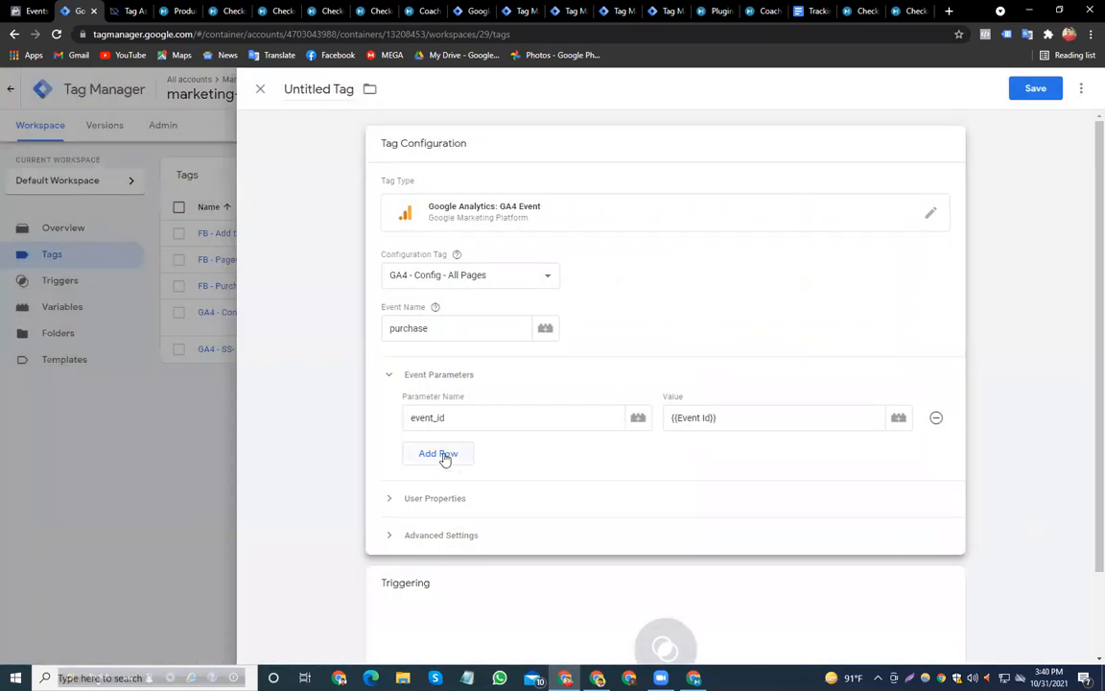
Add an event parameter named "value" set to 35, plus an empty row for a third parameter
click(443, 454)
click(472, 451)
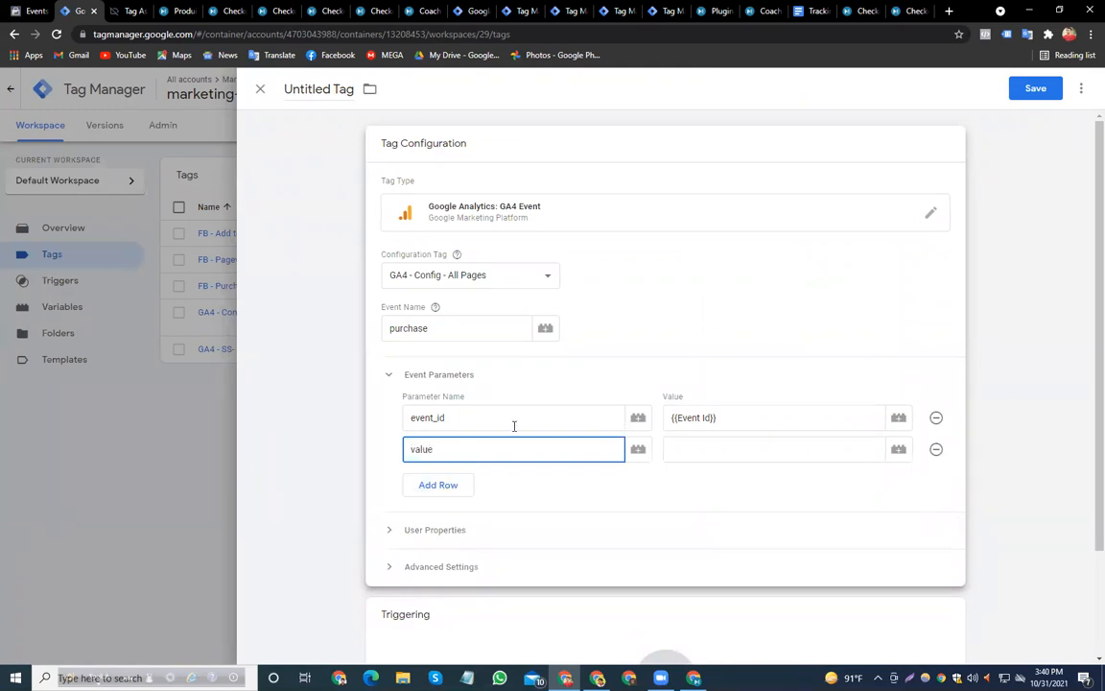
click(725, 447)
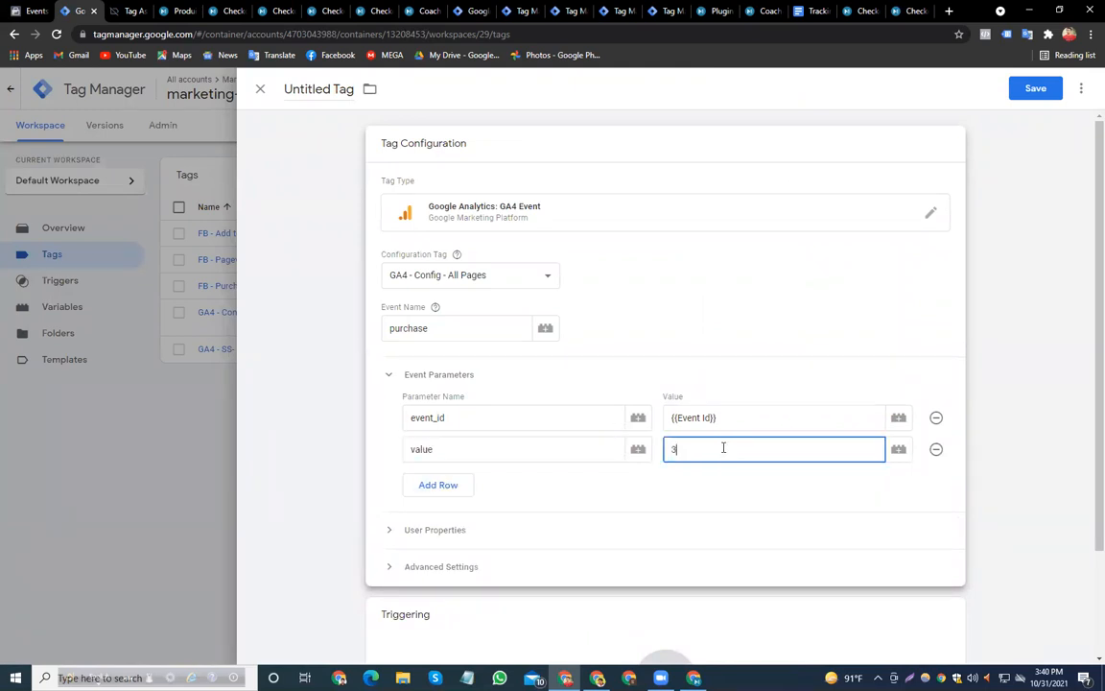
click(443, 485)
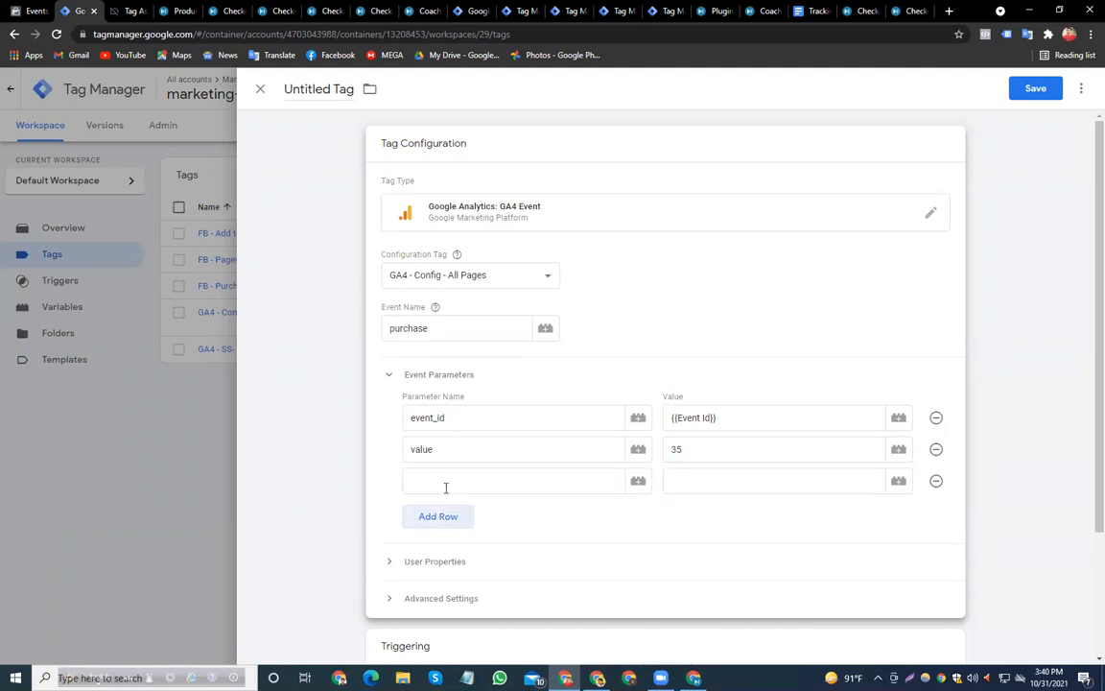
click(469, 478)
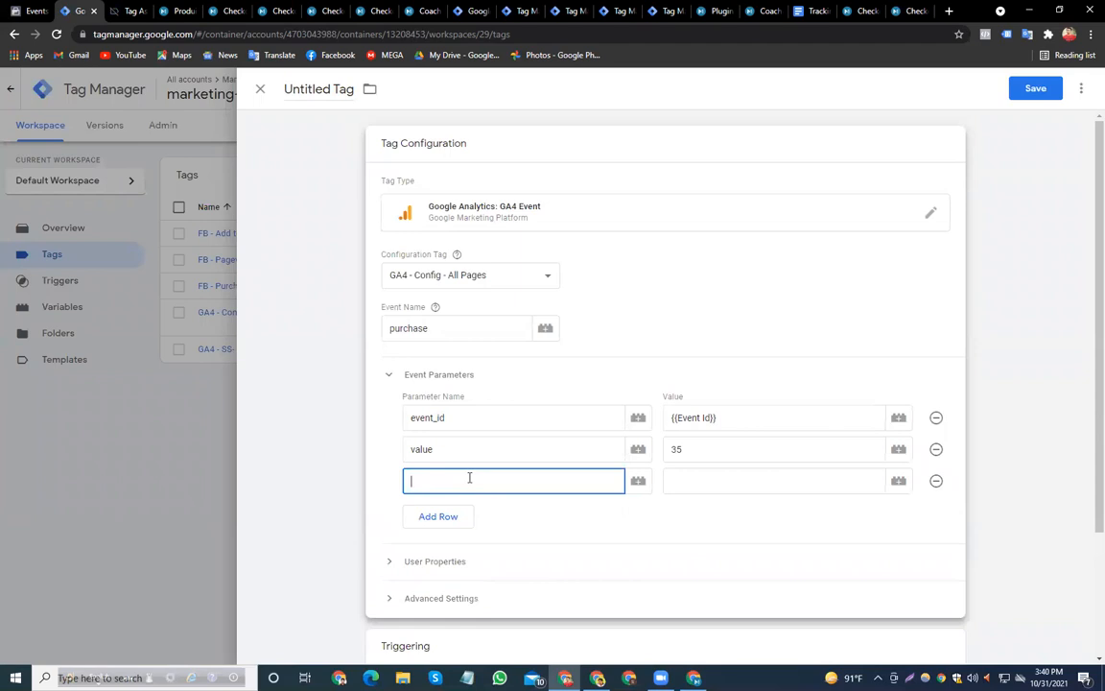
double_click(947, 12)
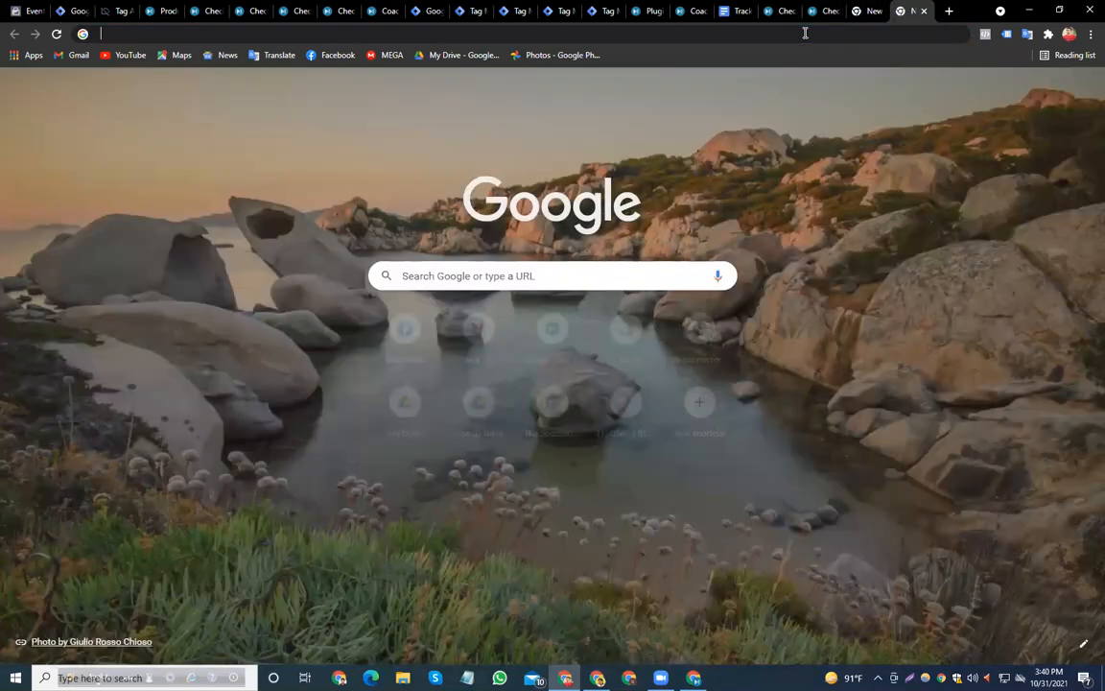
click(805, 34)
text(fa)
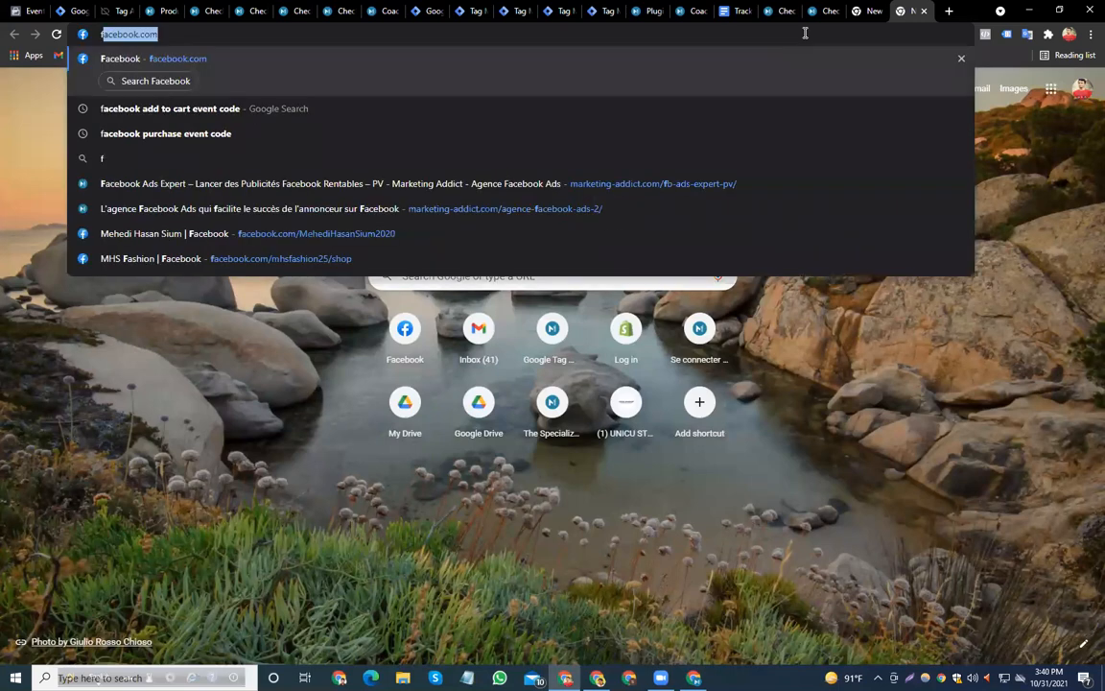
key(BackSpace)
key(BackSpace)
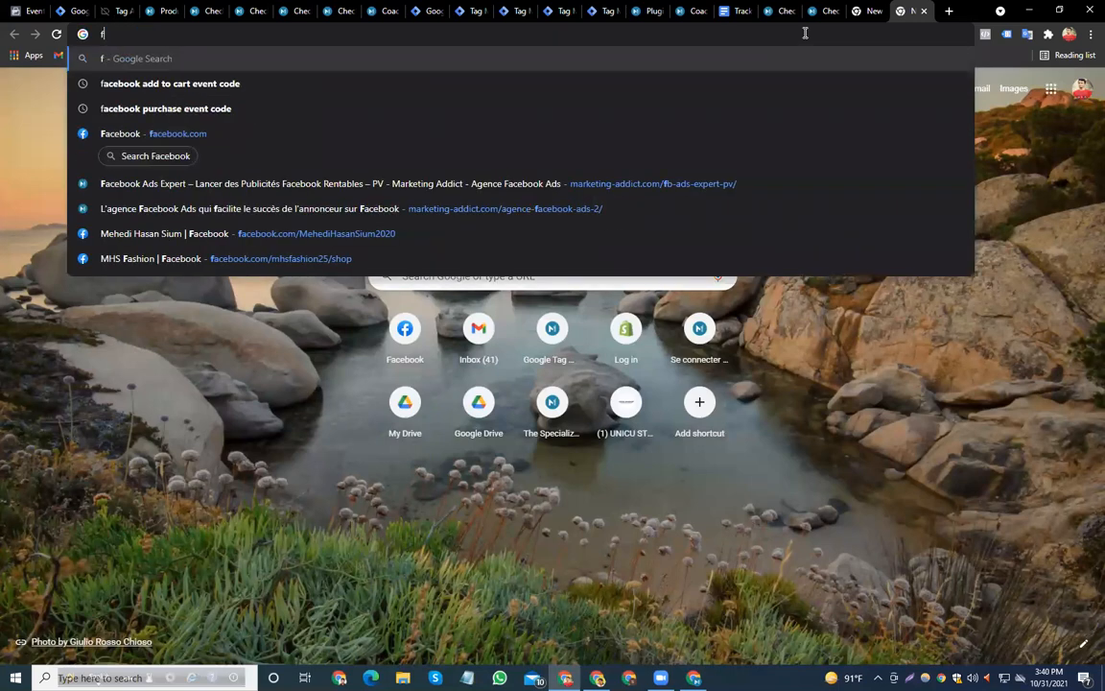
key(BackSpace)
text(my)
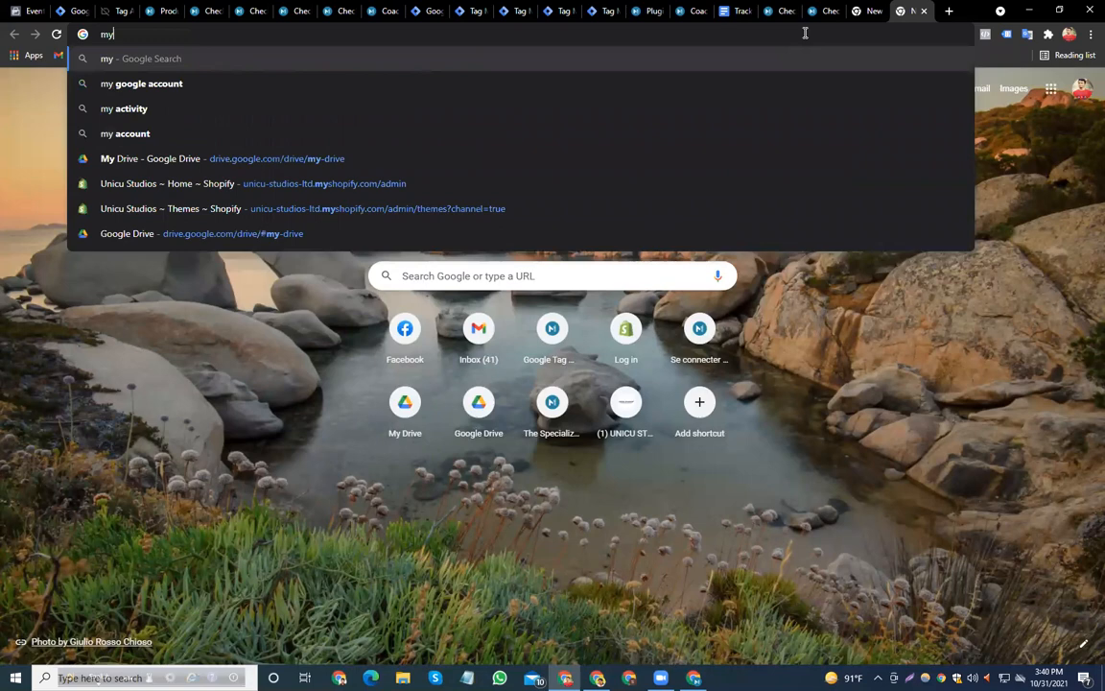
click(529, 188)
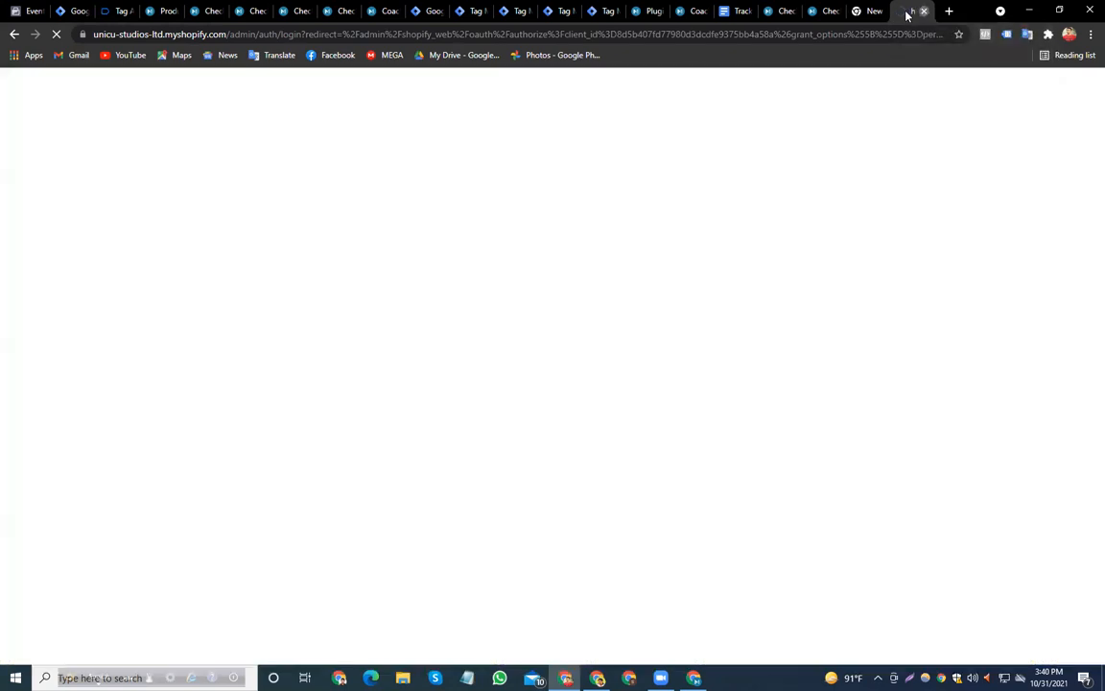
key(ctrl+w)
Open My Drive in the new browser tab and open the document listing all courses from it
click(872, 36)
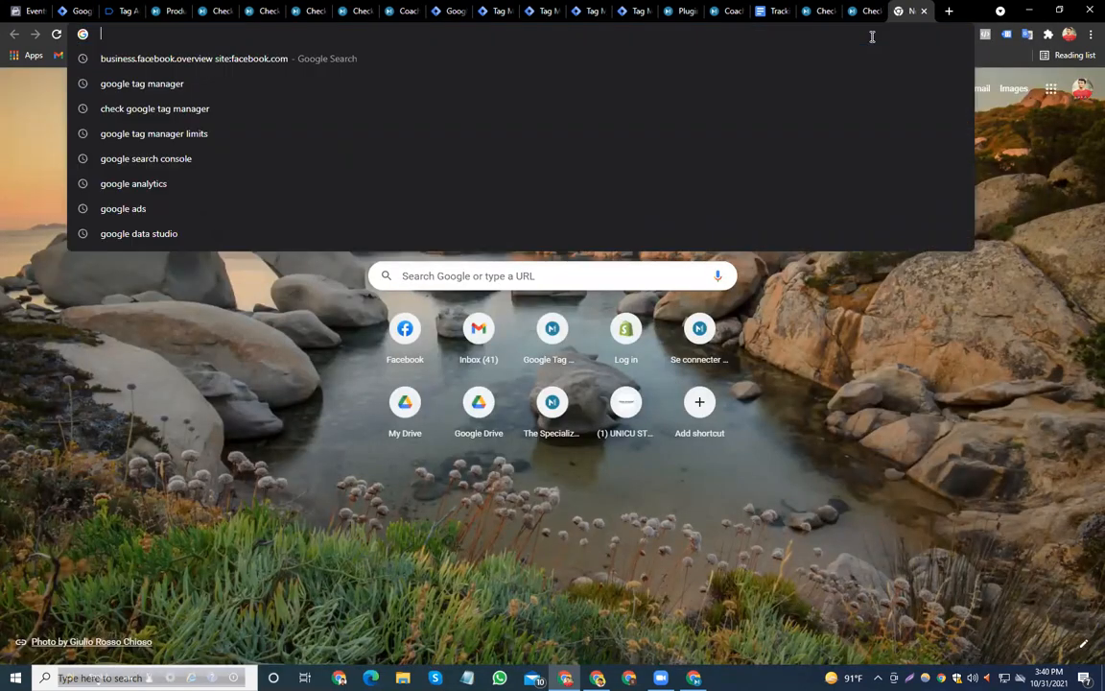
text(my drive)
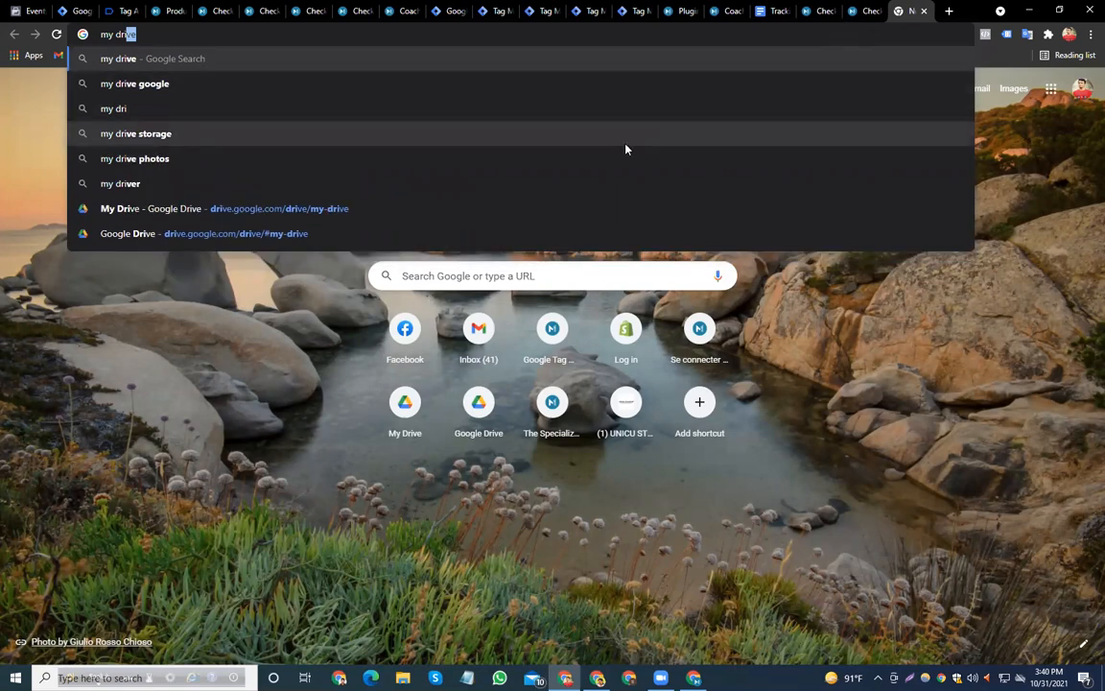
click(621, 204)
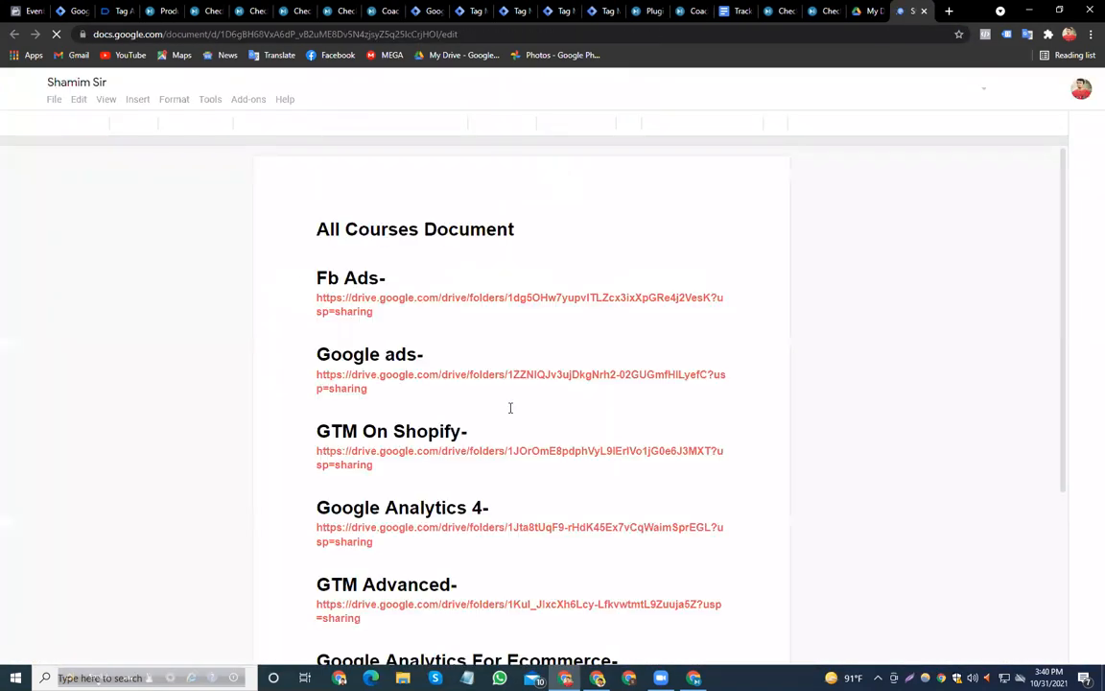
Open the Facebook Conversion Api folder linked in the courses document, and open its "Facebook Conversion API Setup with GA4 & GTM" document
scroll(416, 329, down, 4)
scroll(417, 329, up, 3)
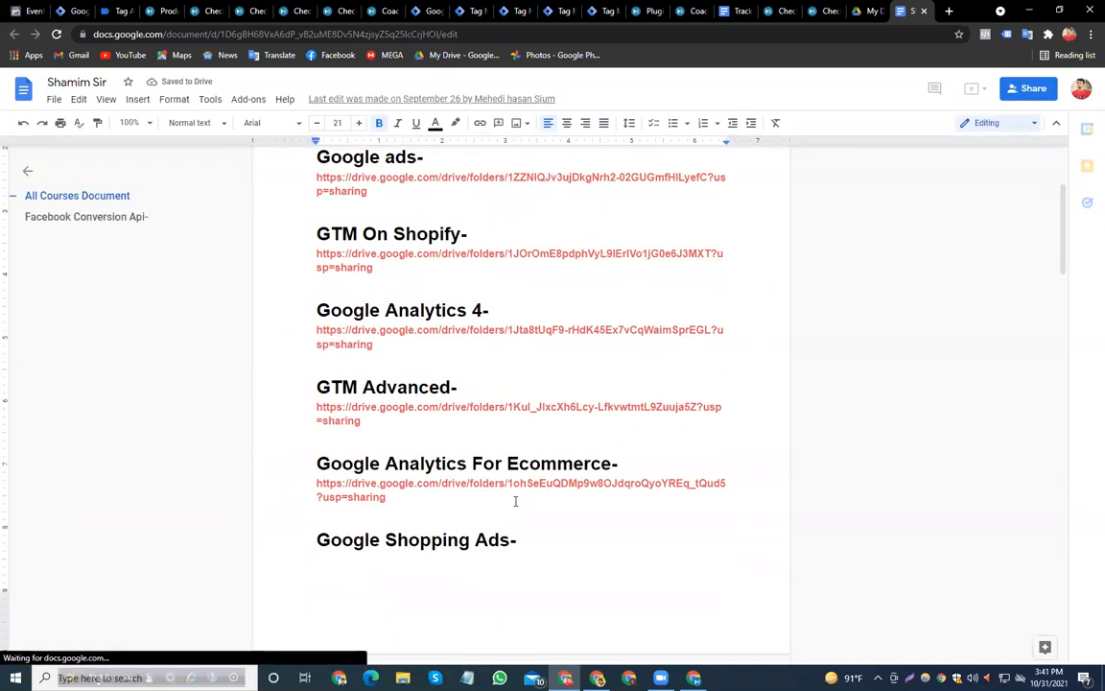
scroll(499, 422, down, 3)
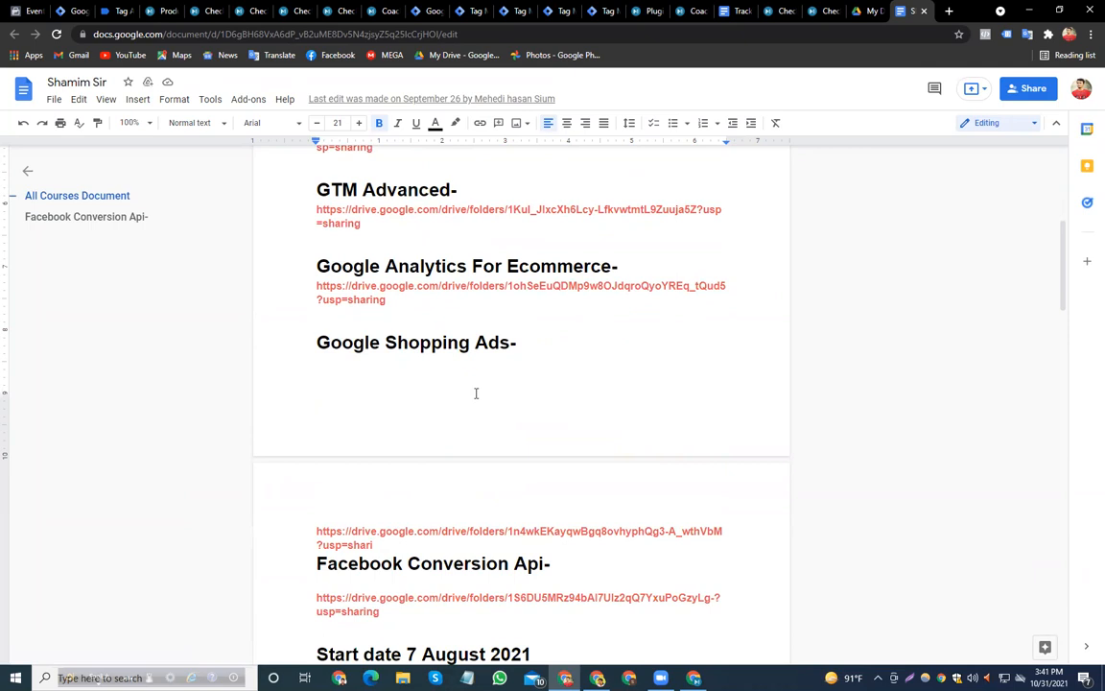
scroll(476, 393, up, 4)
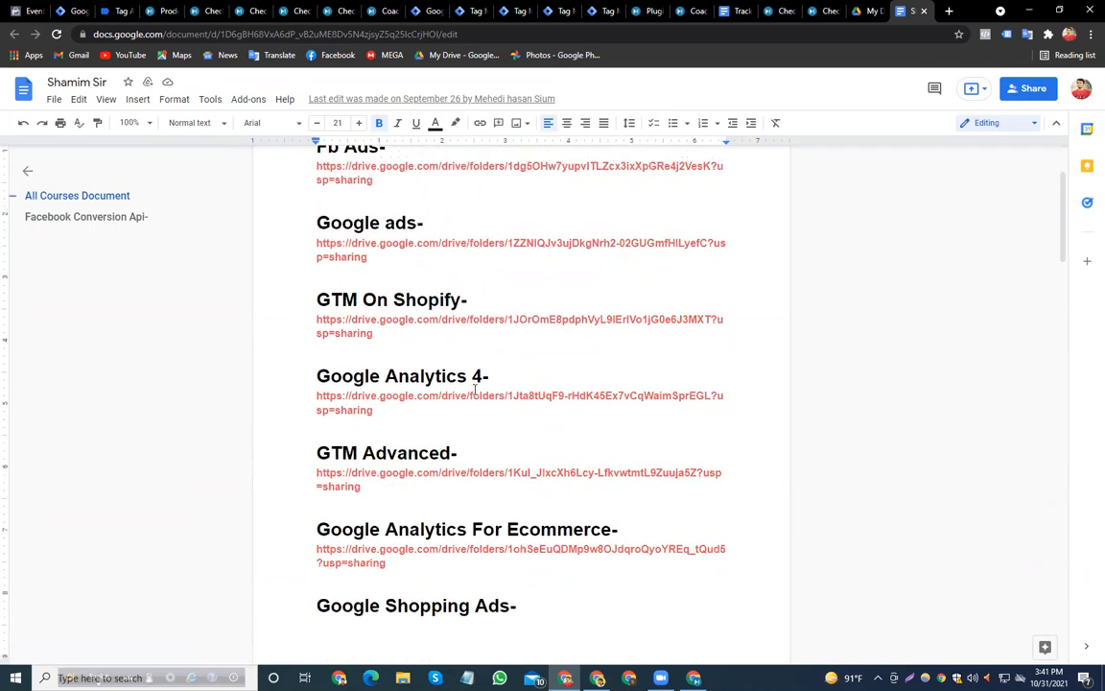
scroll(474, 389, up, 1)
scroll(473, 383, down, 3)
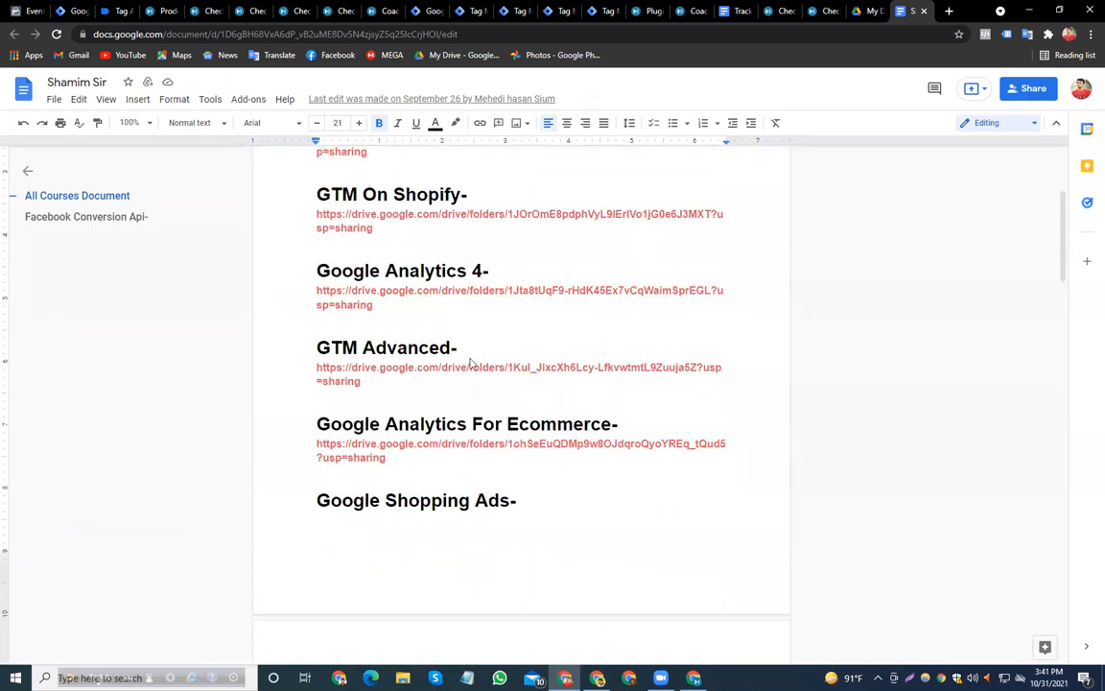
scroll(470, 362, down, 3)
scroll(824, 250, down, 2)
click(348, 336)
click(370, 383)
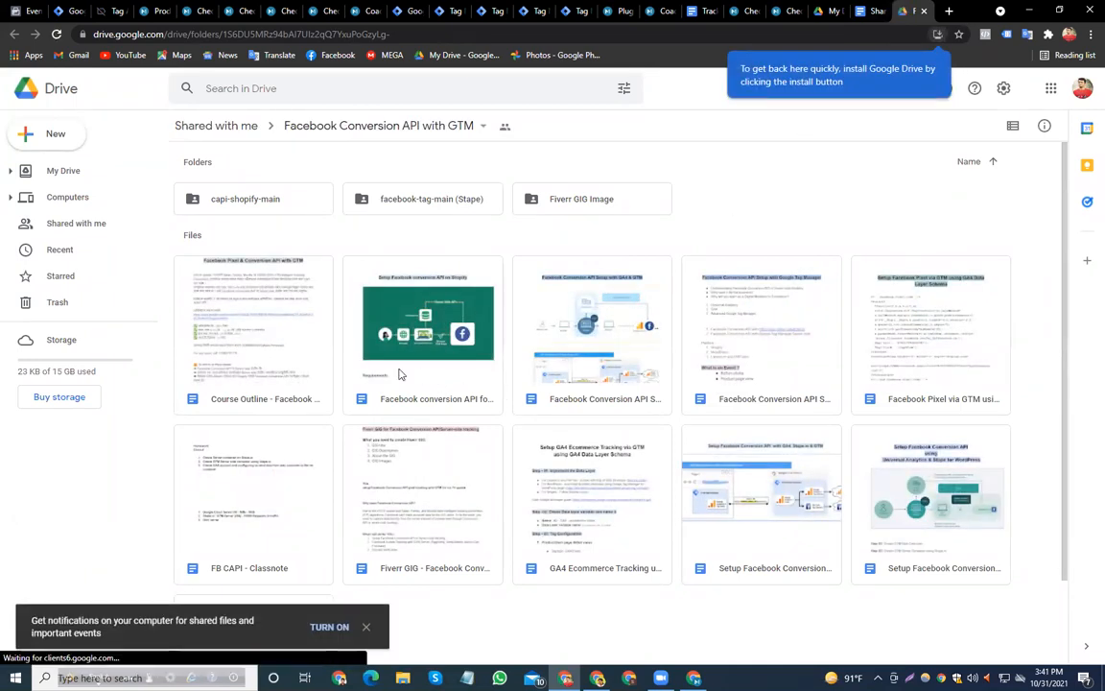
click(551, 369)
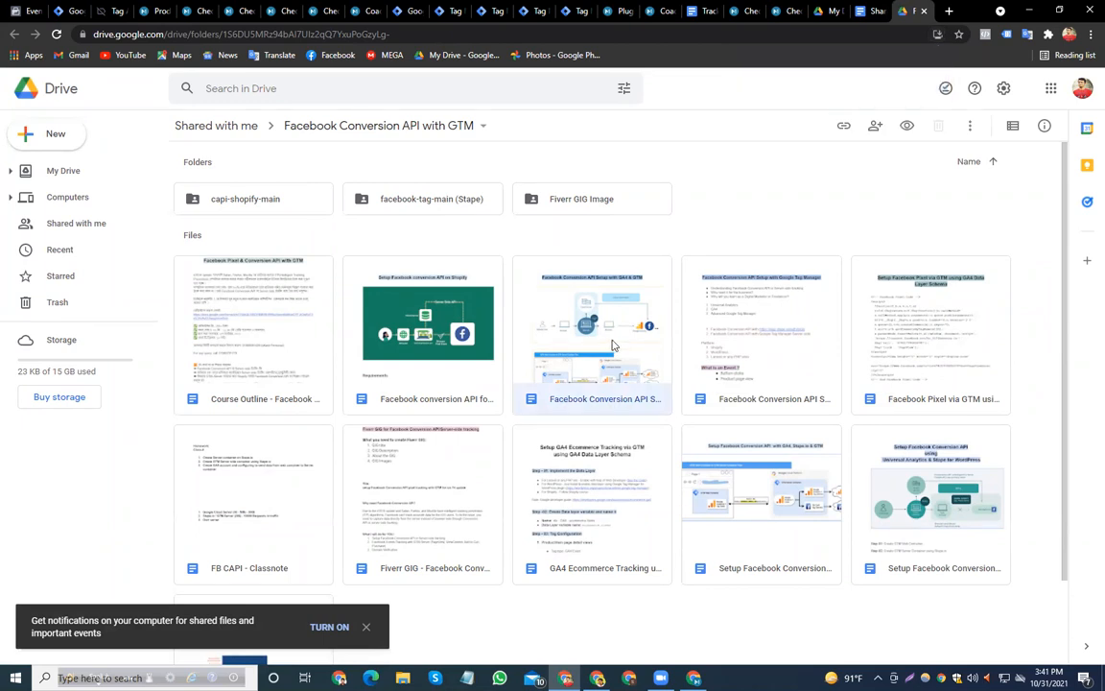
double_click(613, 345)
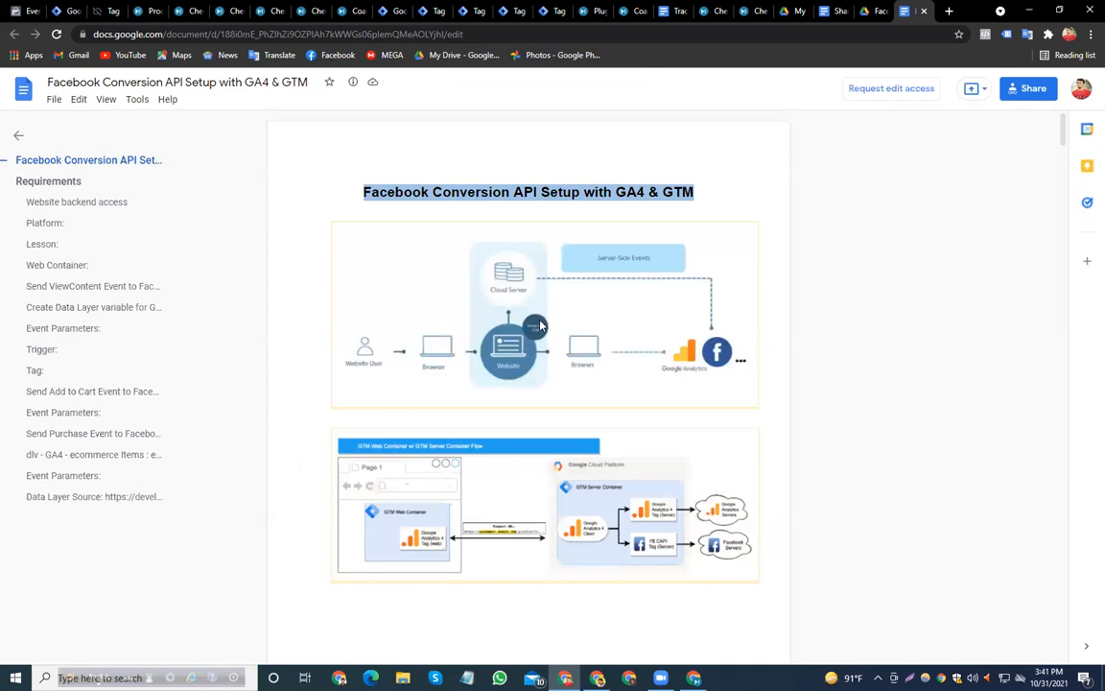
Look through the setup document's GA4 event sections, down to the event parameters for sending Add to Cart to Facebook Pixel
scroll(563, 327, down, 8)
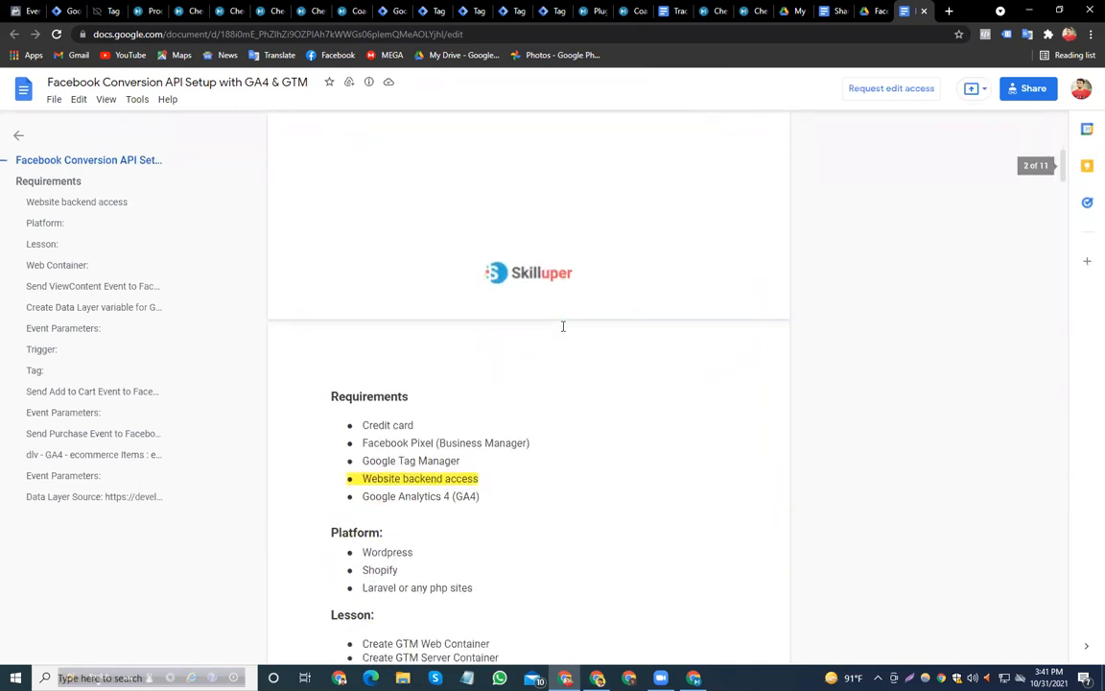
scroll(564, 326, down, 6)
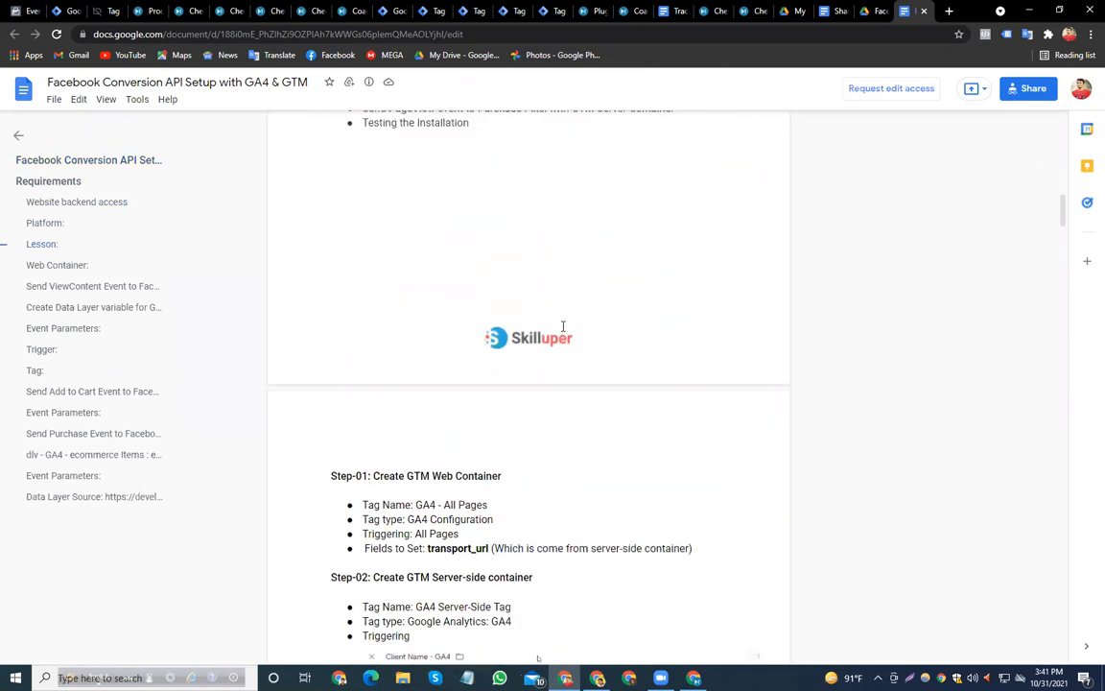
scroll(563, 326, down, 8)
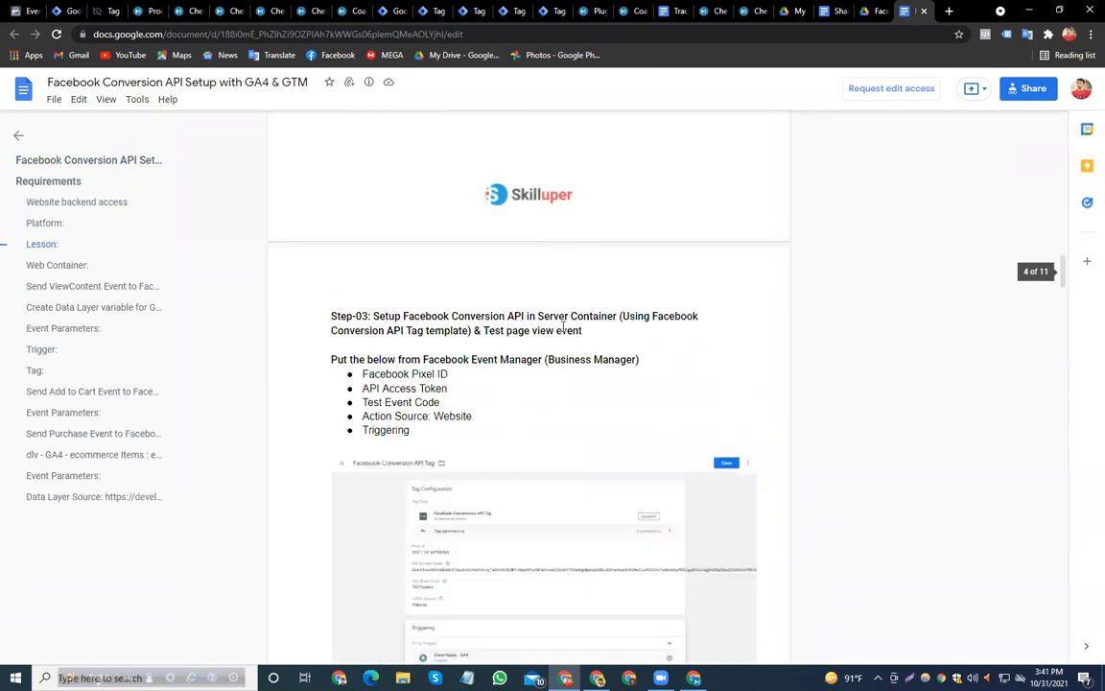
scroll(564, 340, down, 8)
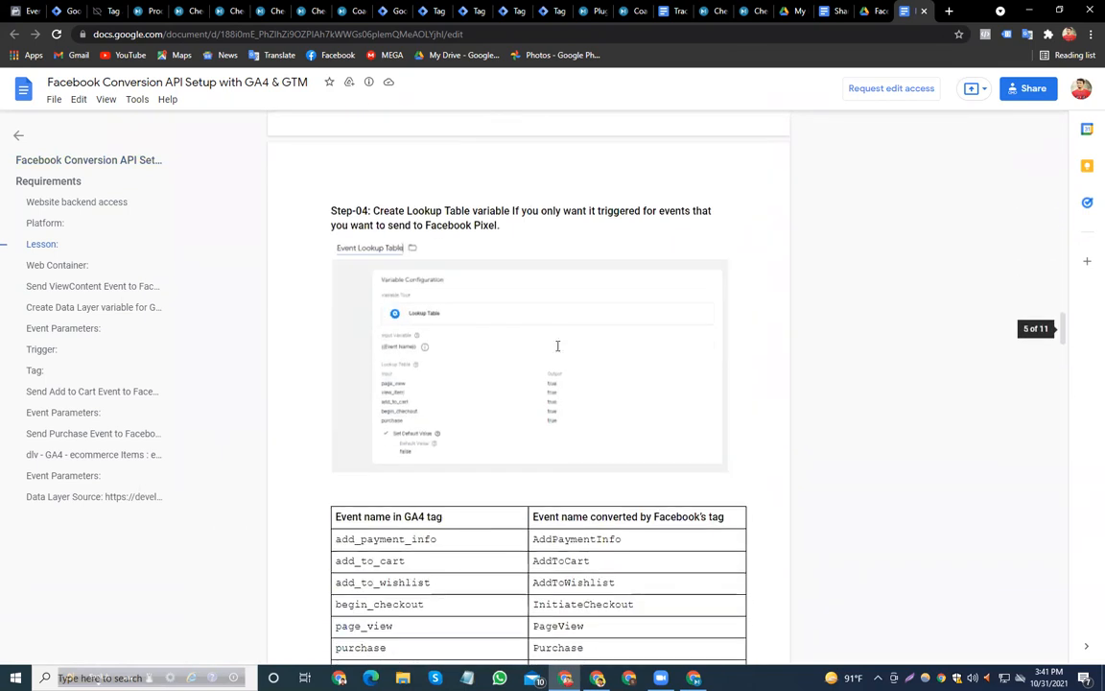
scroll(558, 345, down, 8)
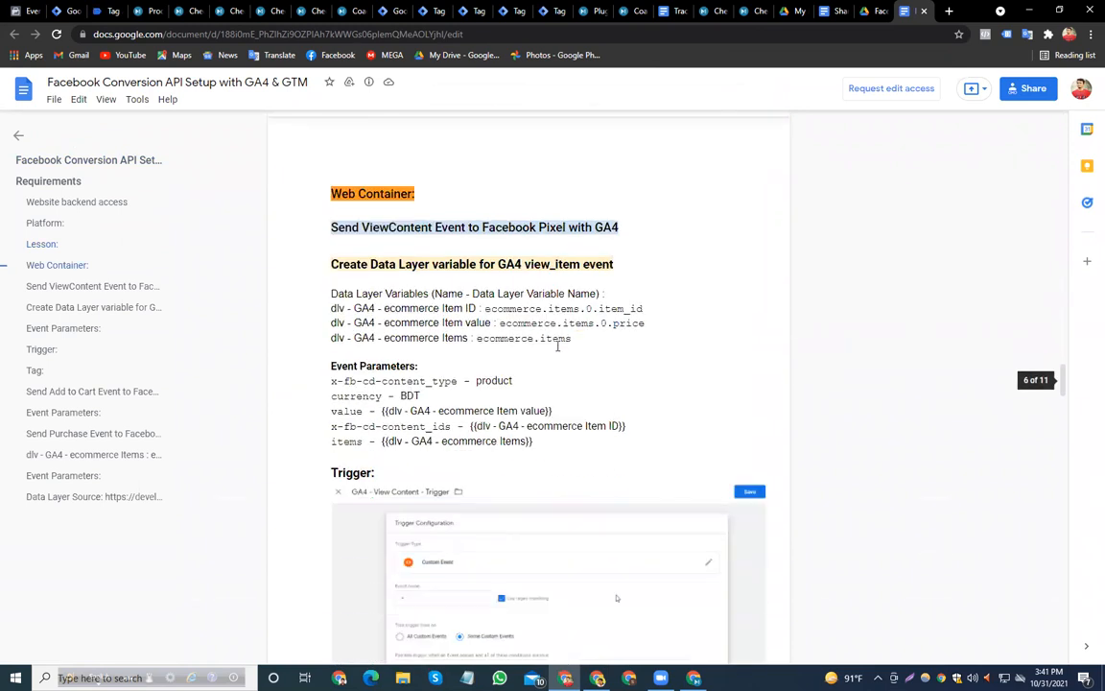
scroll(557, 345, down, 3)
scroll(557, 345, down, 10)
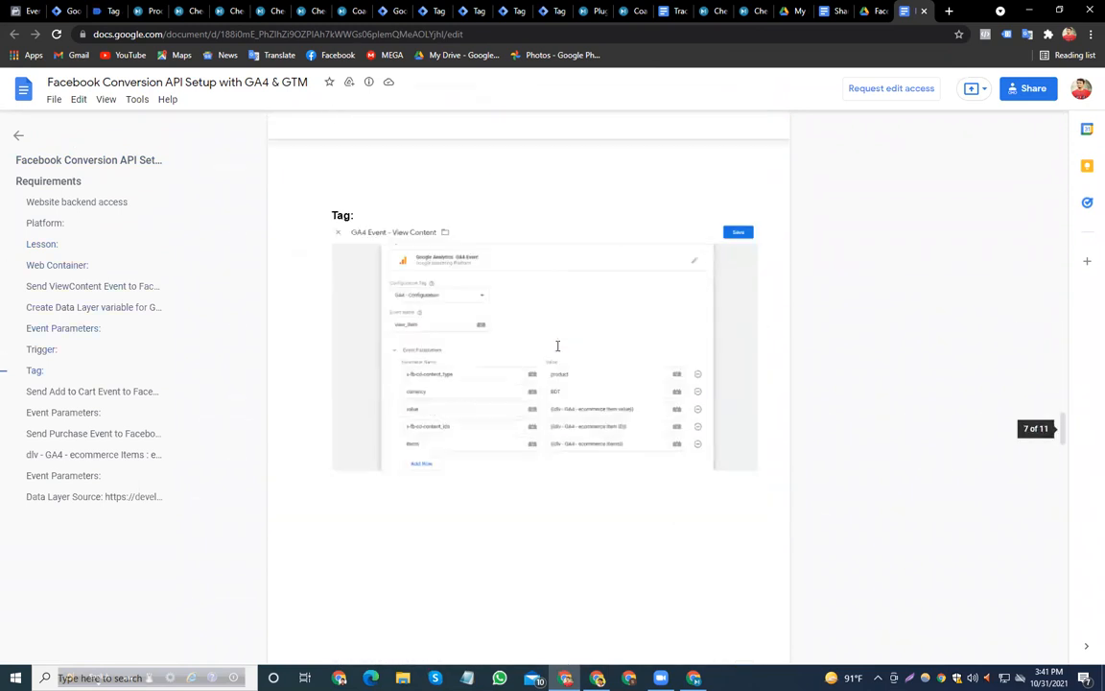
scroll(557, 345, down, 3)
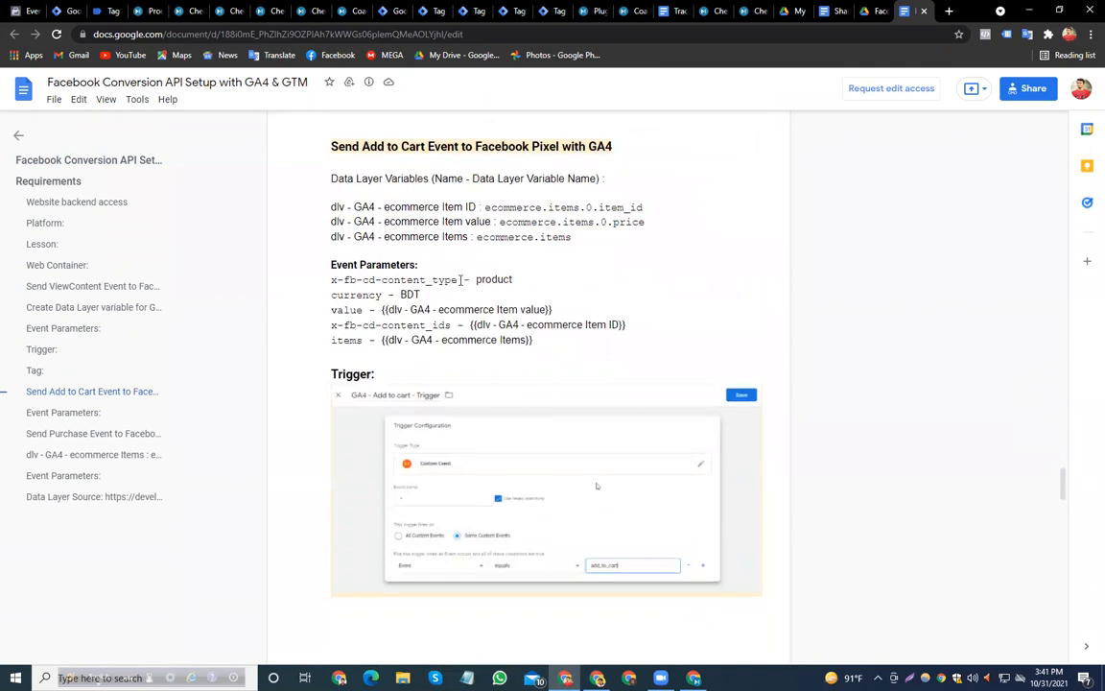
Copy the x-fb-cd-content_type parameter name from the setup document into the purchase tag's third event parameter row and set its value to product
drag(428, 280, 327, 281)
key(ctrl+c)
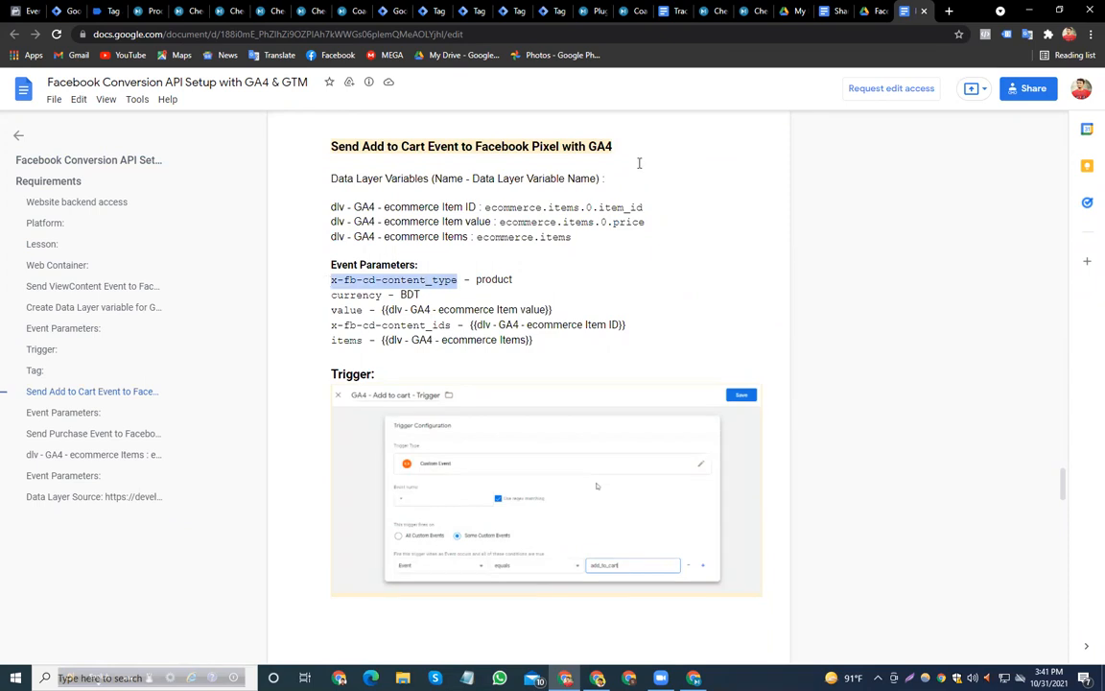
click(396, 11)
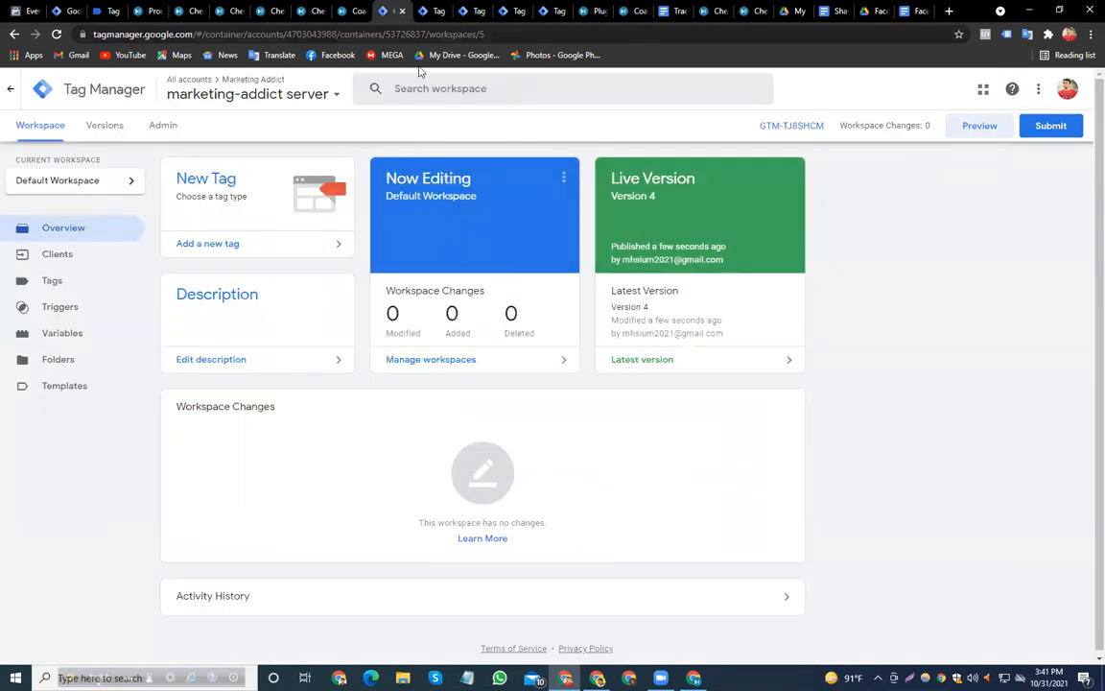
click(435, 11)
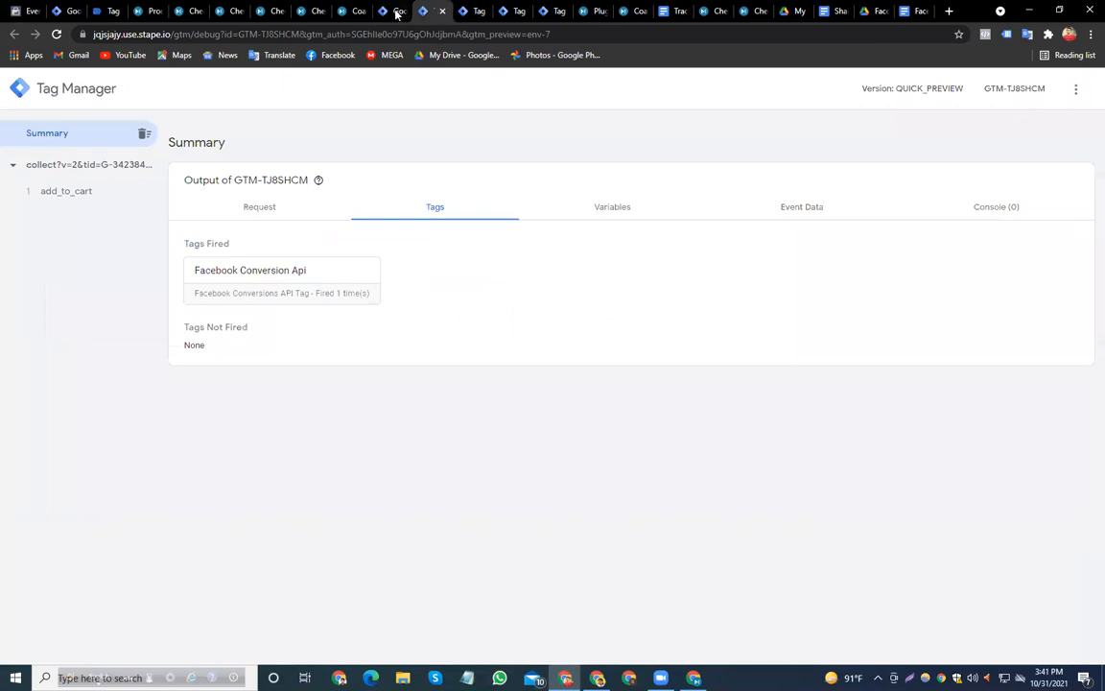
click(388, 10)
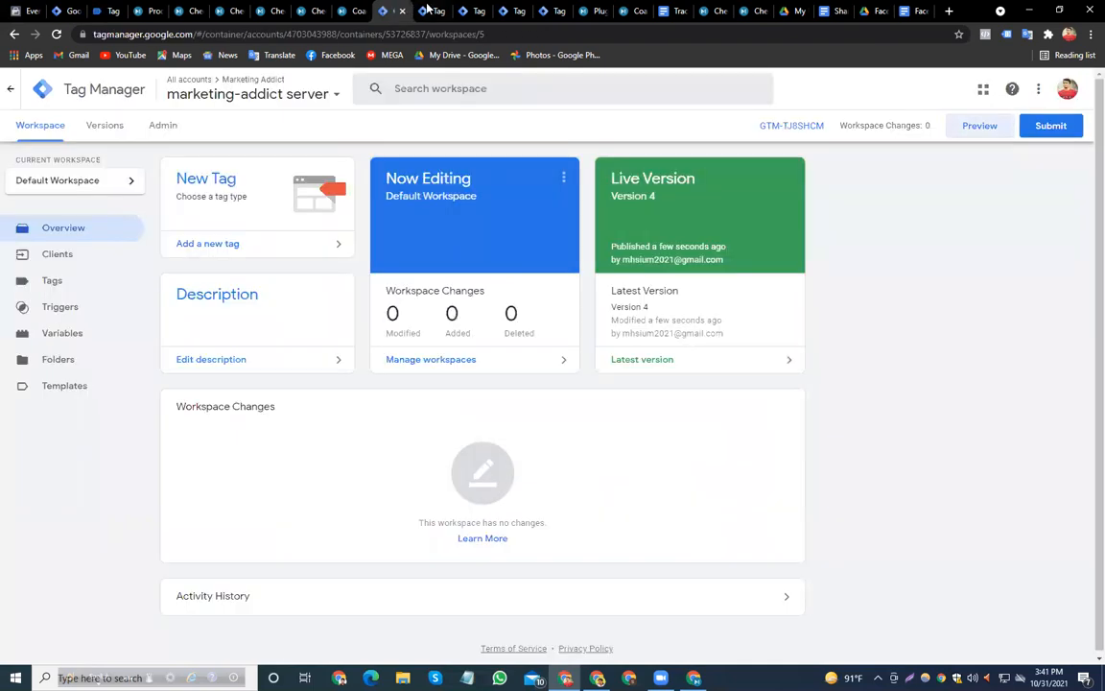
click(110, 11)
click(66, 11)
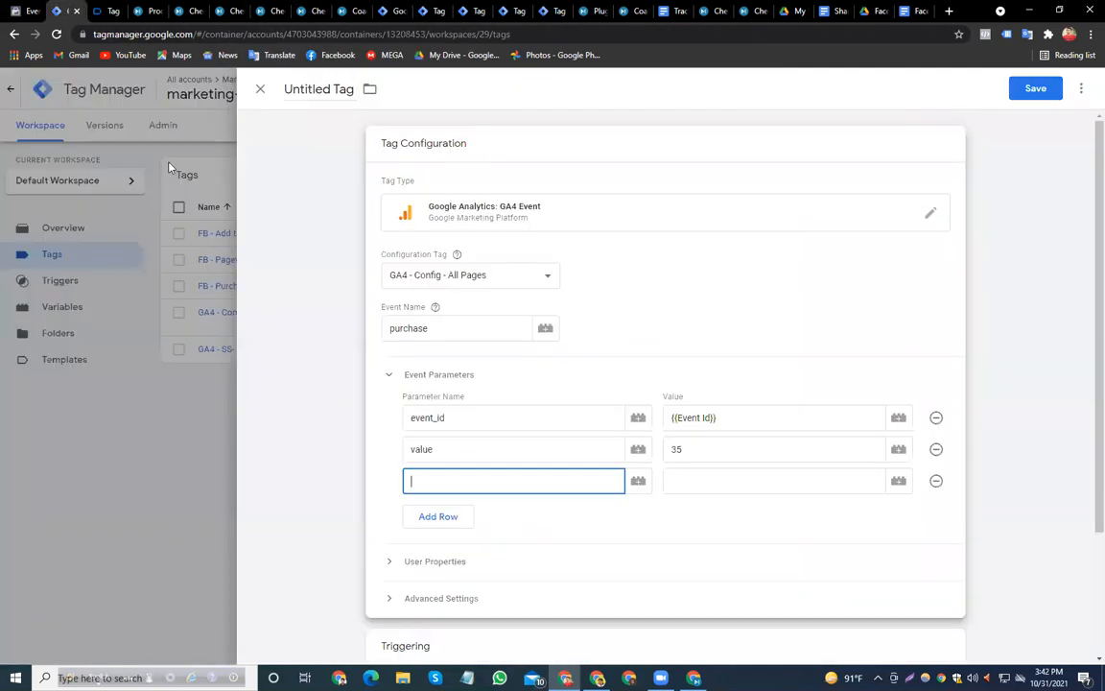
key(ctrl+v)
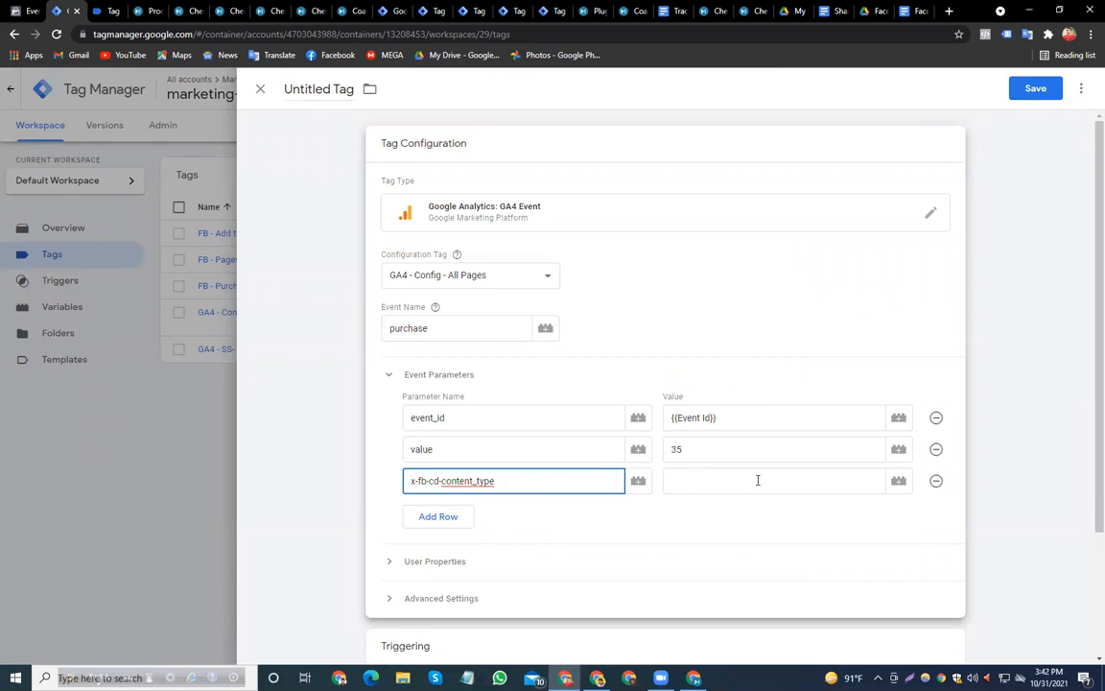
click(733, 479)
text(p)
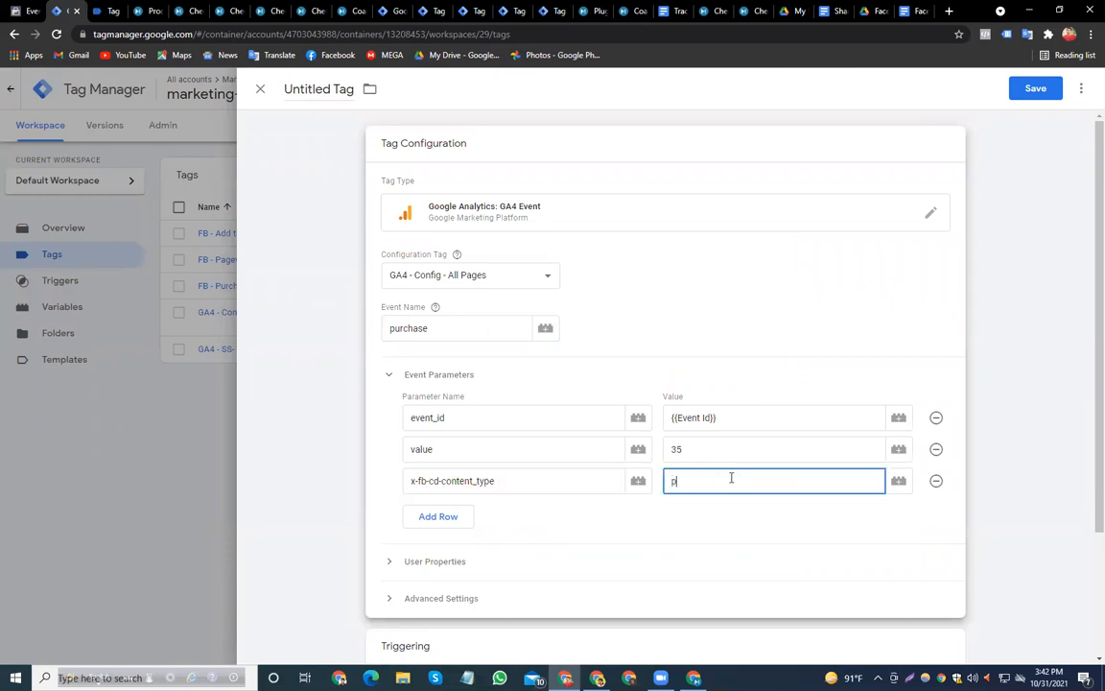
text(roduct)
Add a fourth event parameter using the x-fb-cd-content_ids name copied from the setup document, with the value 3033
click(454, 520)
click(491, 514)
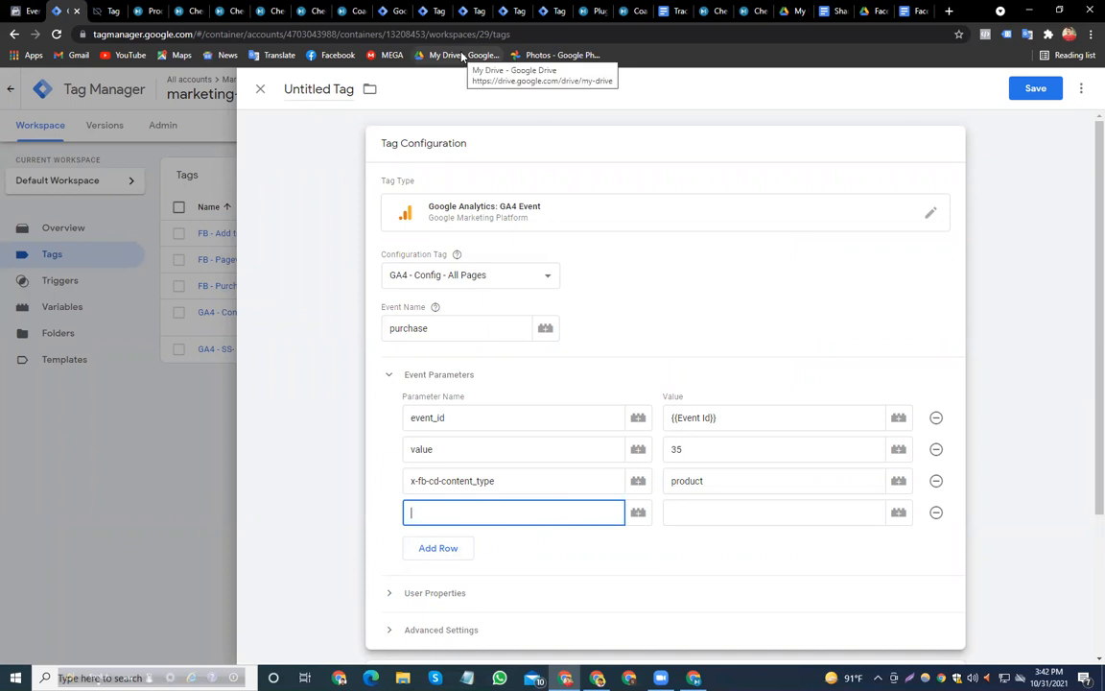
click(916, 8)
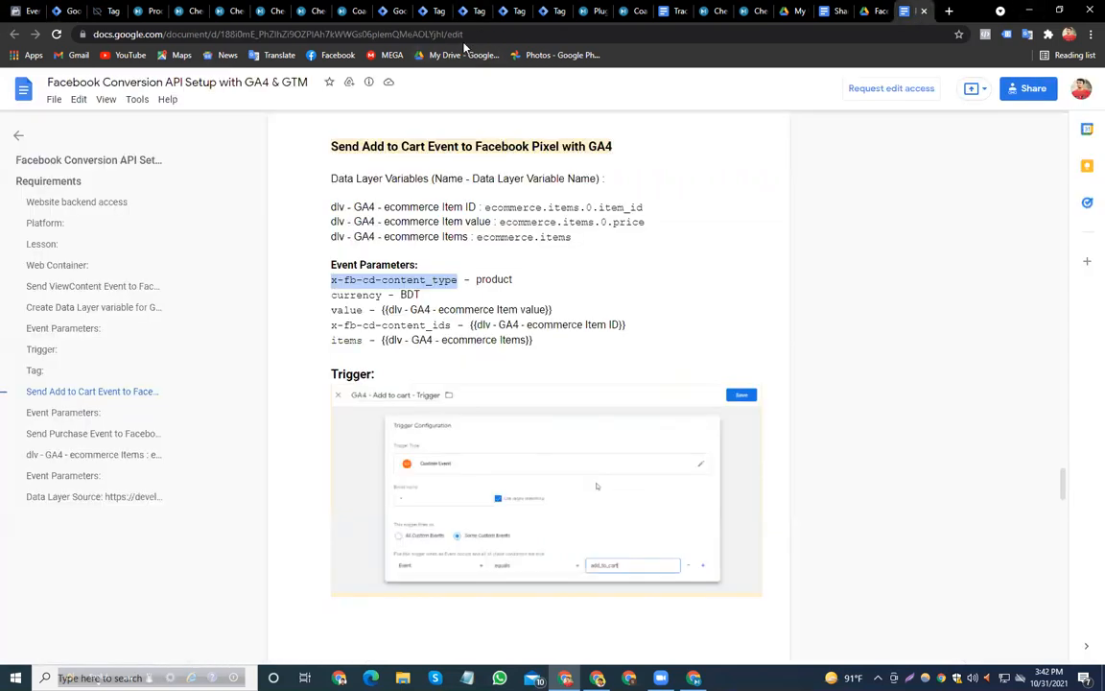
drag(464, 37, 446, 37)
click(447, 325)
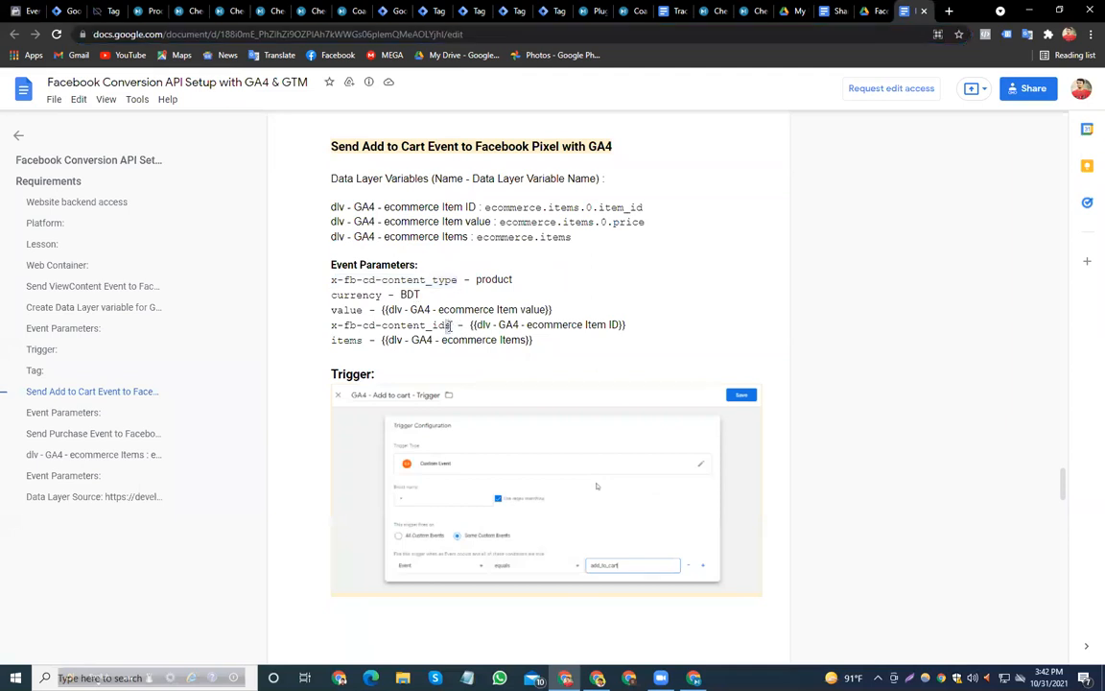
drag(451, 325, 334, 324)
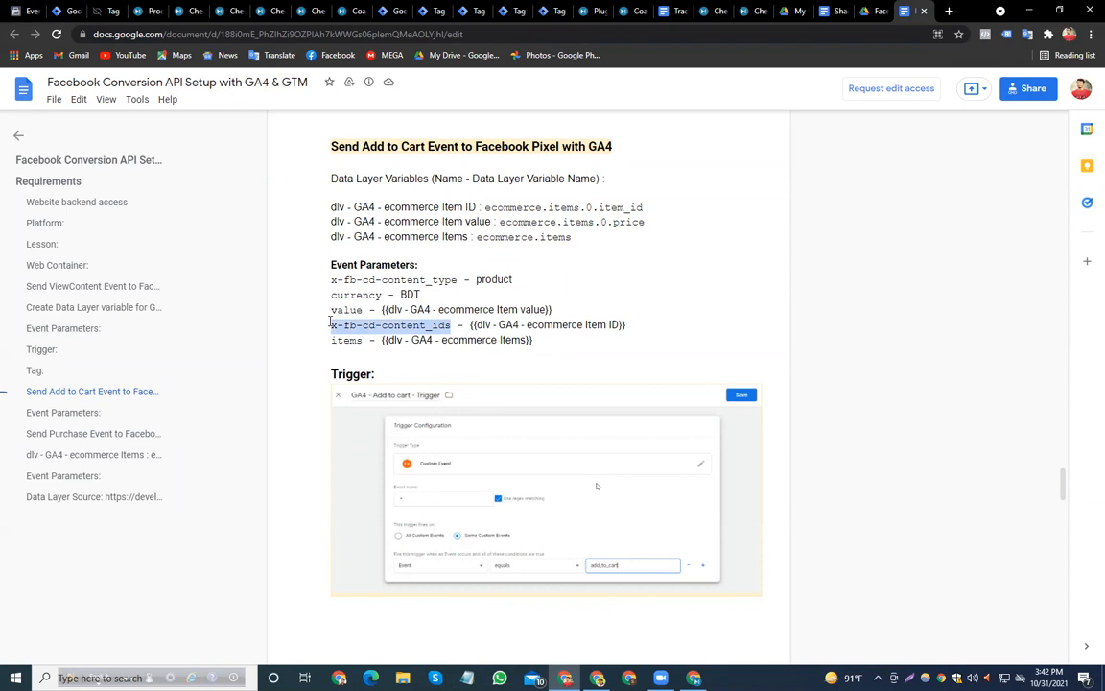
click(67, 11)
text(x-fb-cd-content_ids)
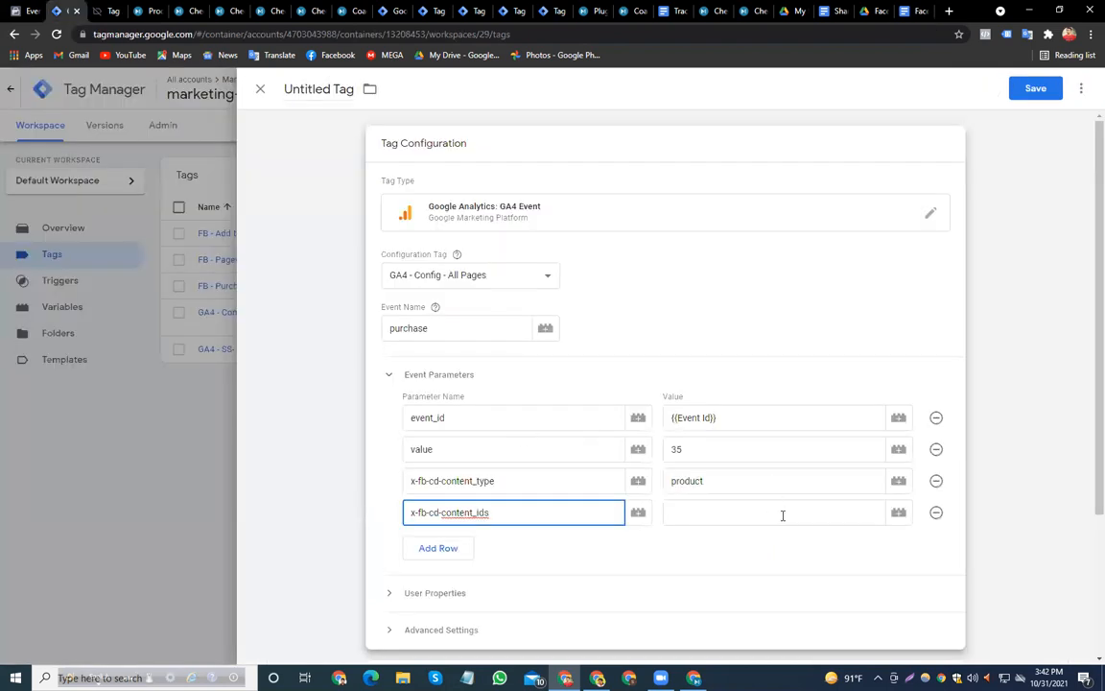
click(727, 514)
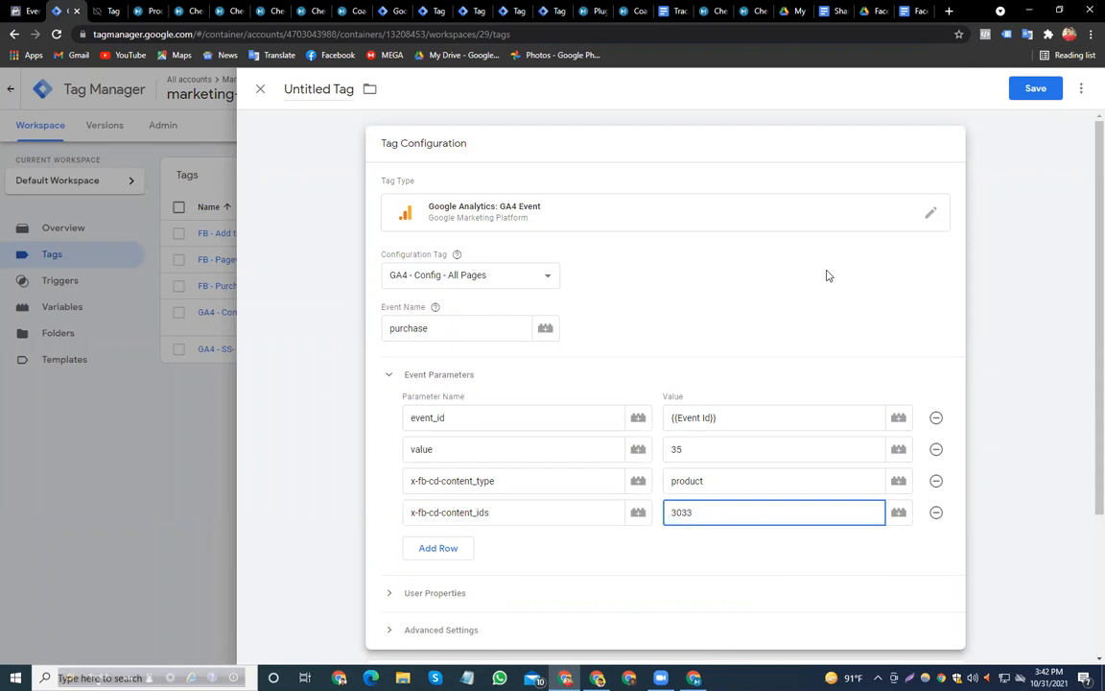
Add an event parameter named currency set to EUR and assign FB - Purchase - Trigger as the tag's firing trigger
scroll(827, 278, down, 3)
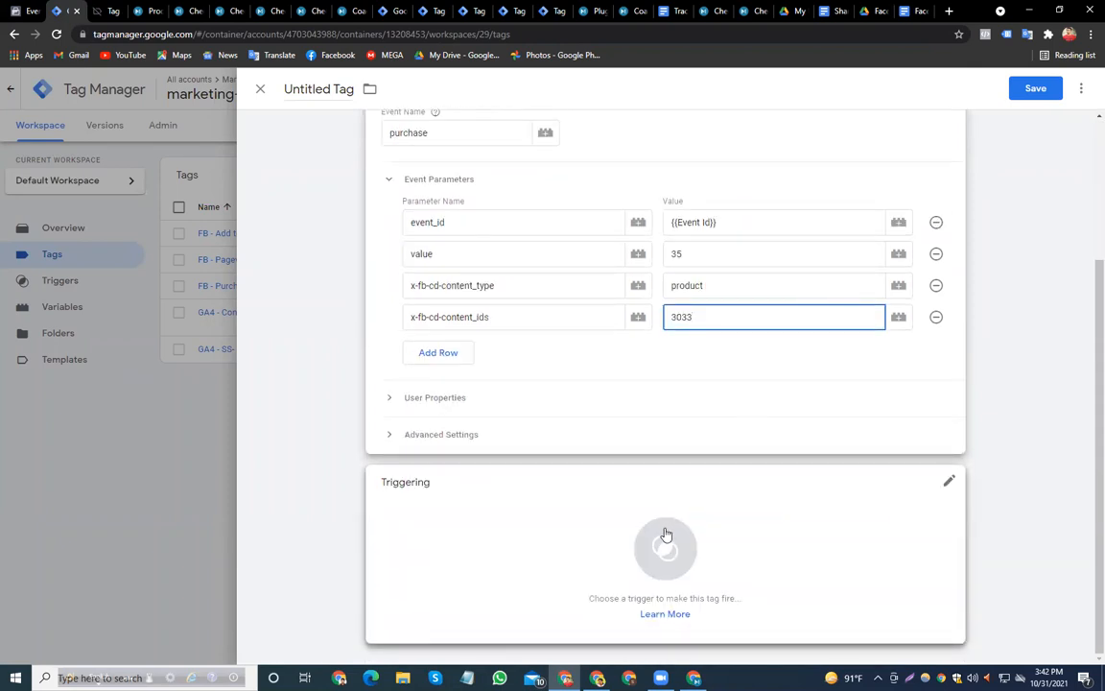
click(459, 353)
click(462, 347)
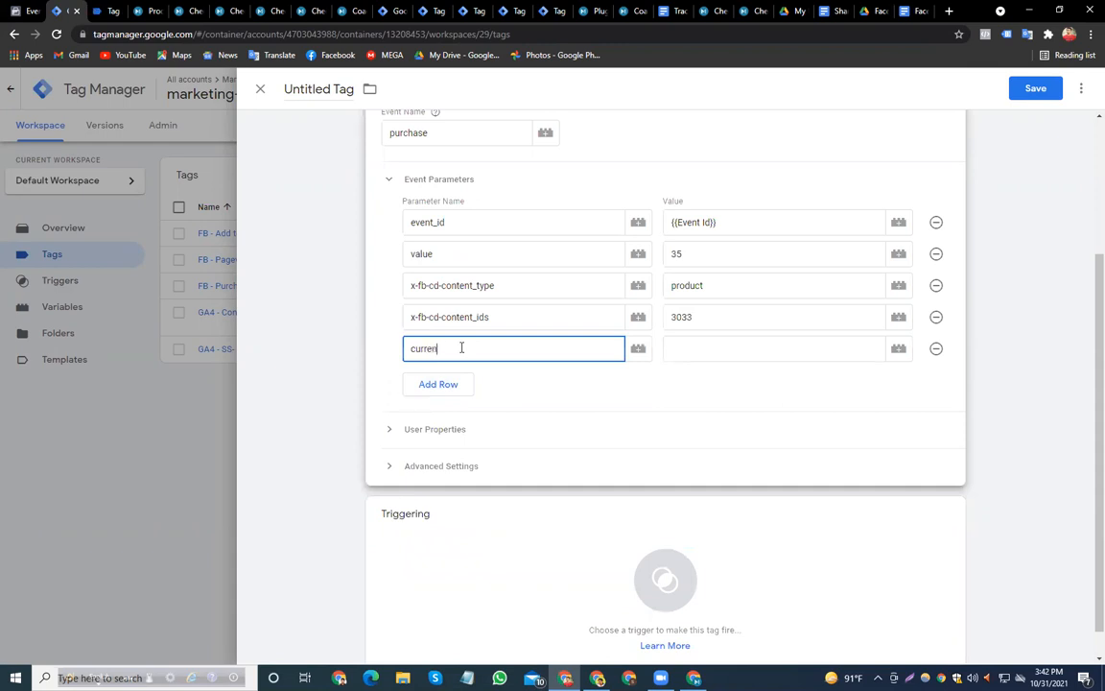
click(721, 350)
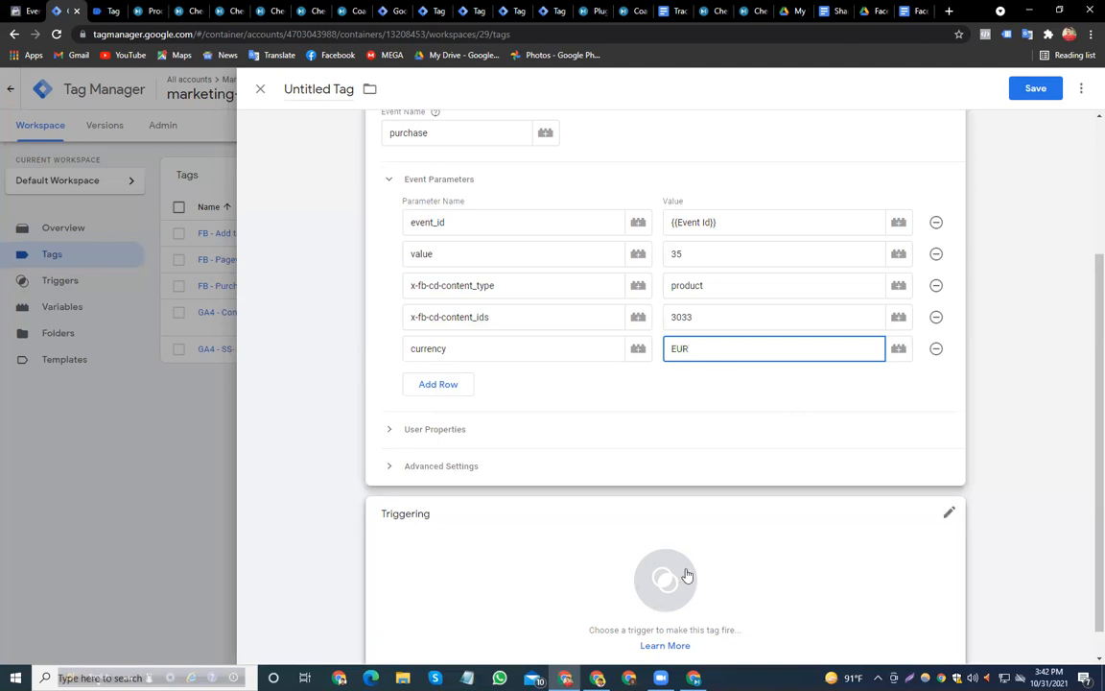
click(669, 573)
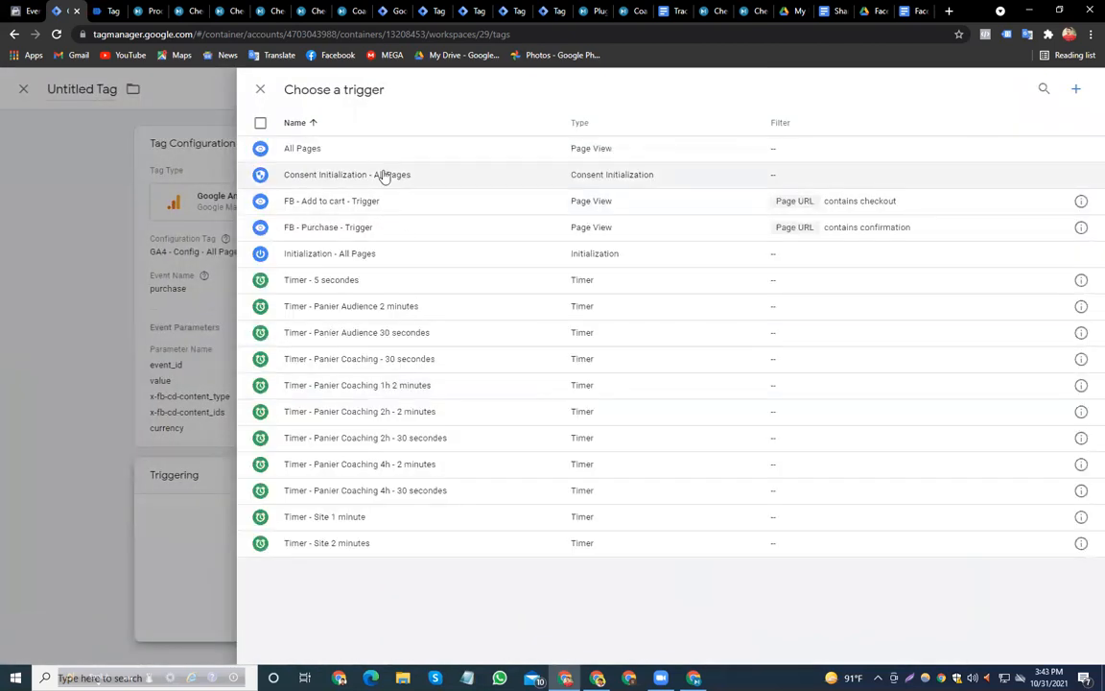
click(360, 227)
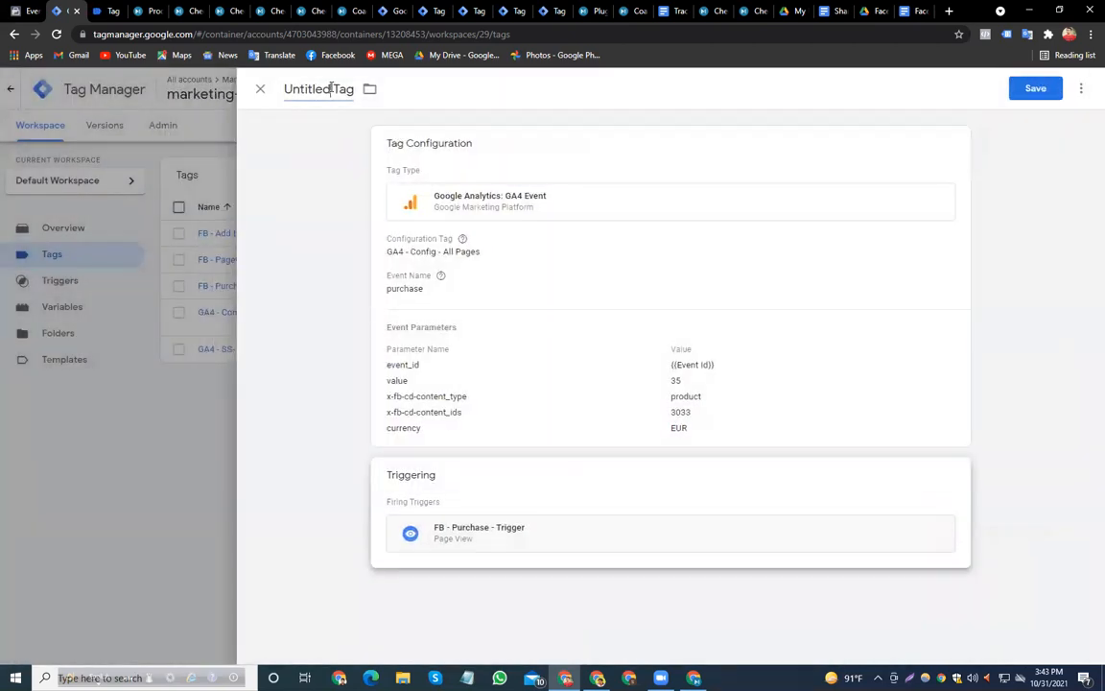
Name the tag "GA4 - SS - FB - Purchase - Tag" and save it
click(331, 88)
text(GA4 - S)
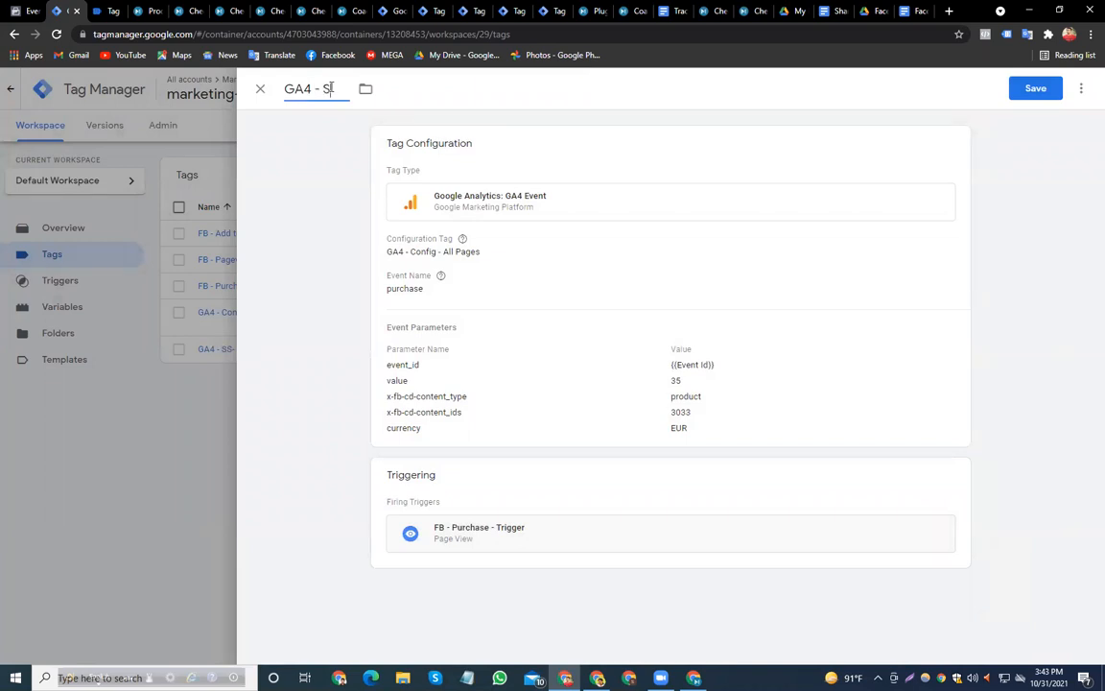
text(S - FB - Purch)
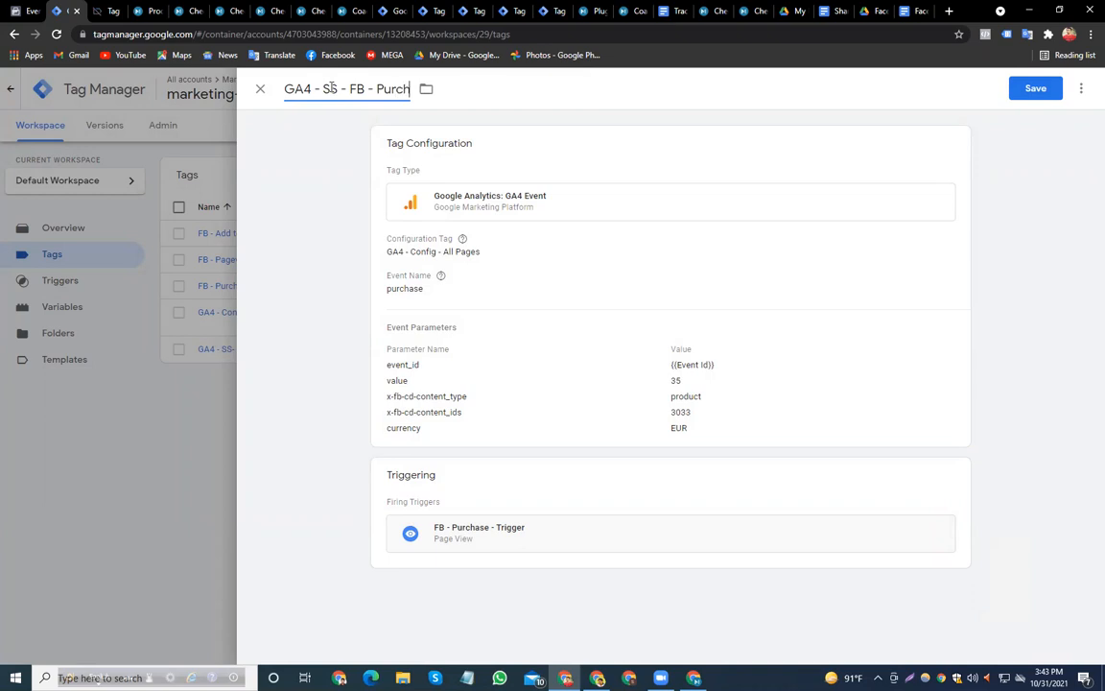
text(ase trigg)
key(BackSpace)
key(BackSpace)
key(BackSpace)
key(BackSpace)
key(BackSpace)
key(BackSpace)
text(- Tag)
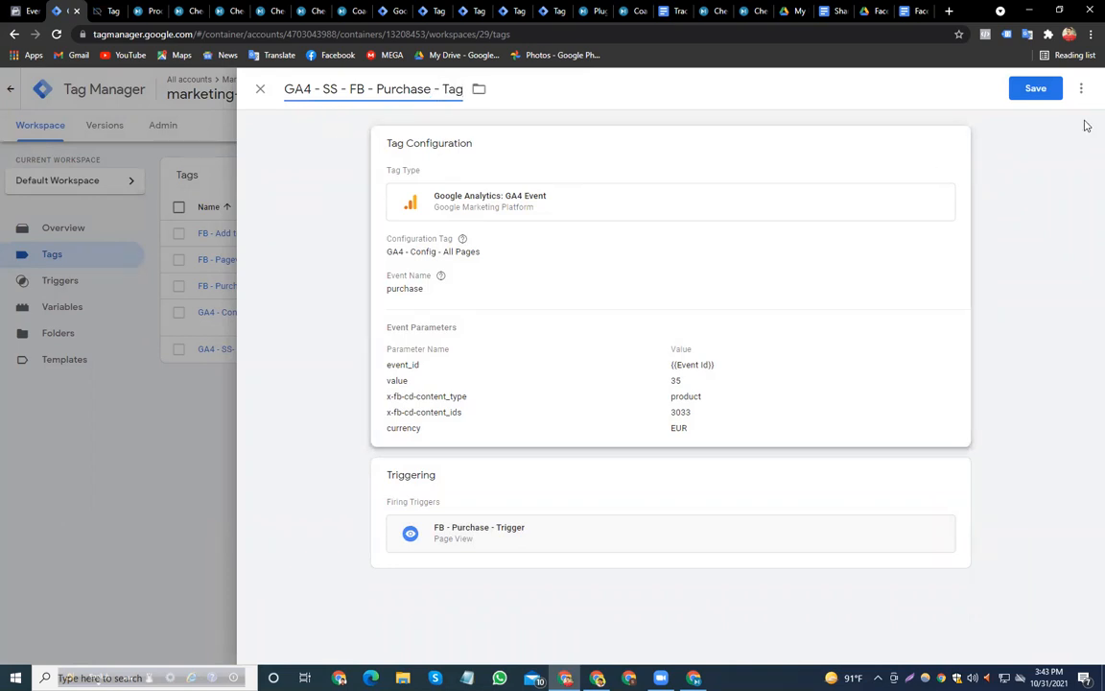
click(1038, 89)
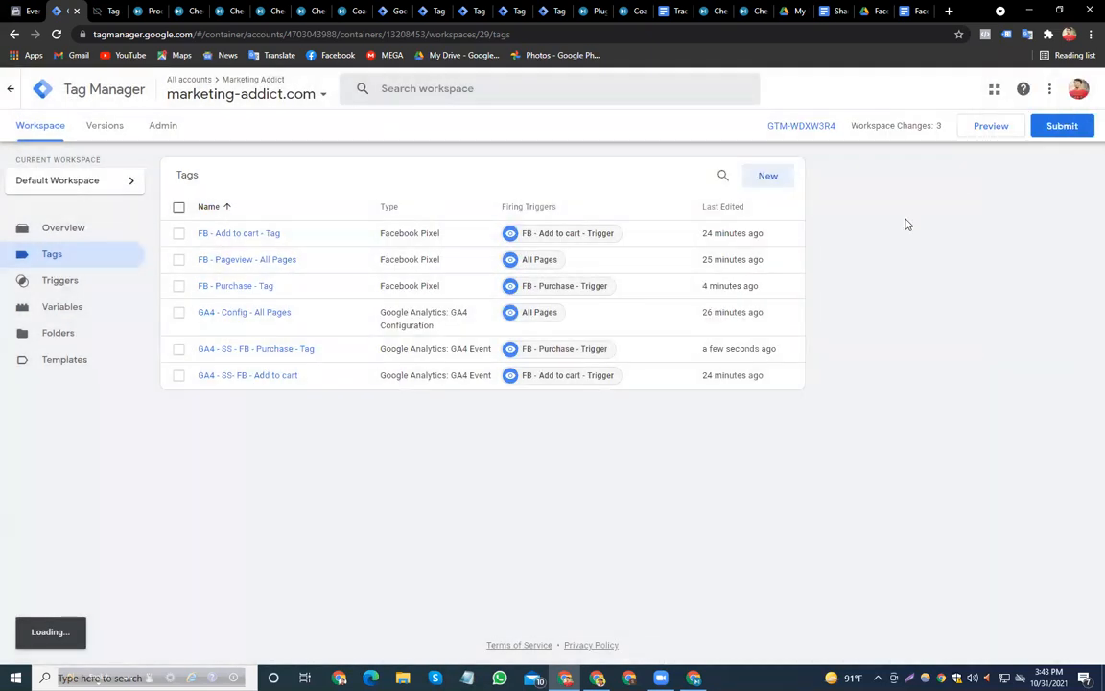
Publish the marketing-addict.com workspace changes to Live without a version name or description, and return to the workspace
click(1058, 127)
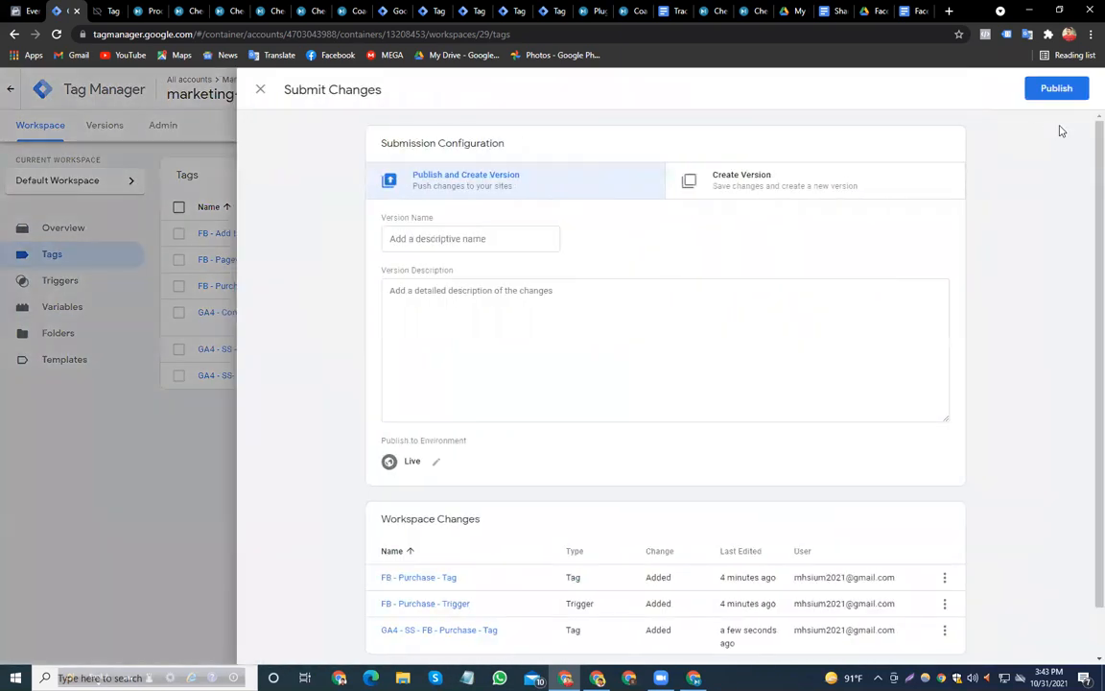
click(1057, 89)
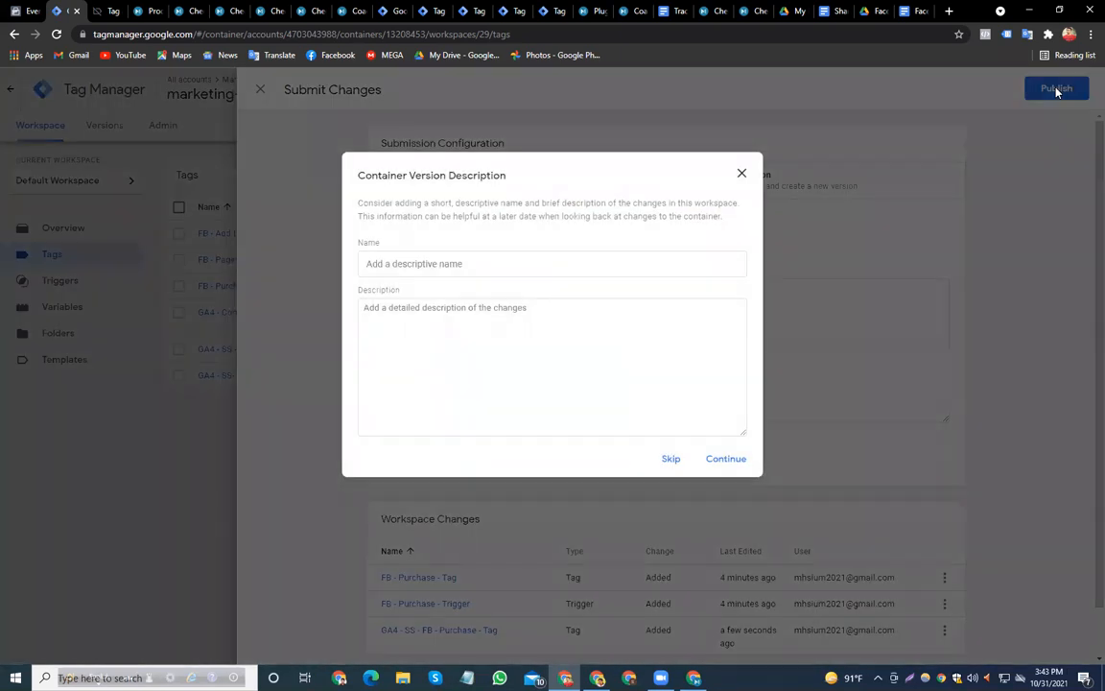
click(725, 461)
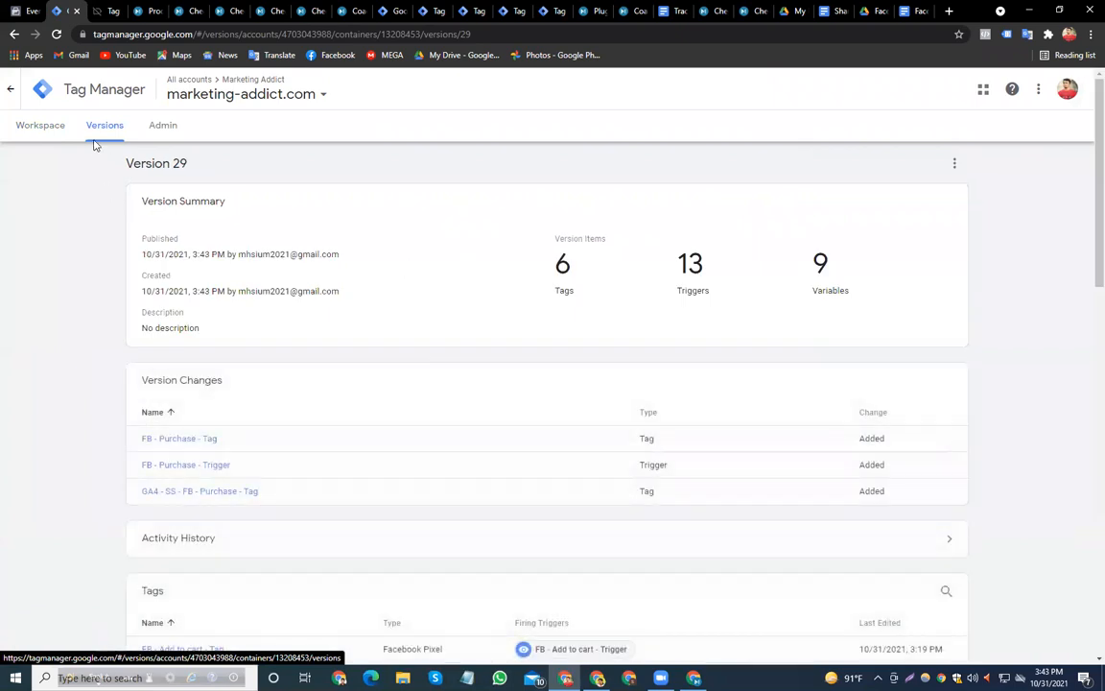
click(36, 132)
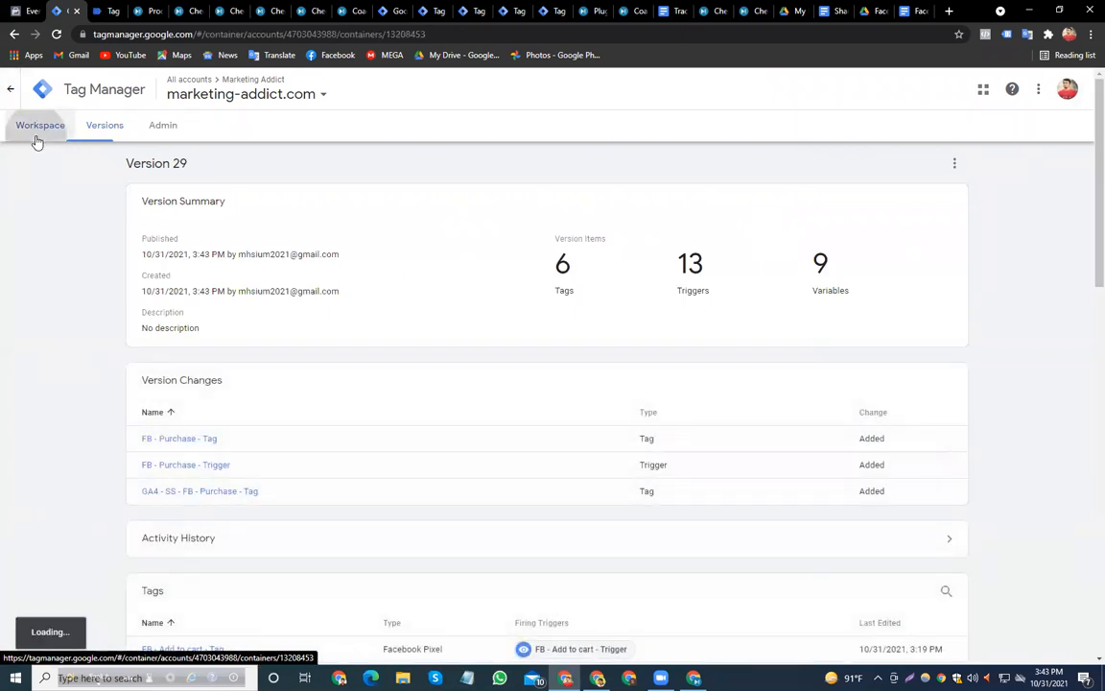
Close the old marketing-addict.com product and checkout tabs, along with the setup document, its Drive folder and My Drive
click(152, 13)
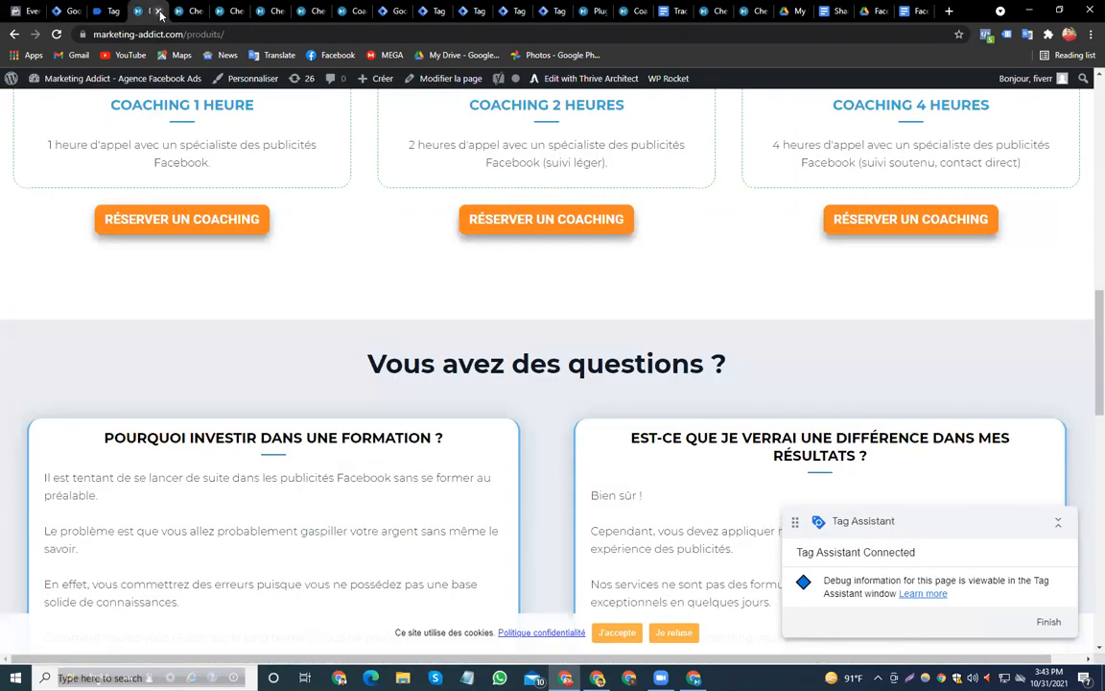
click(159, 12)
click(159, 13)
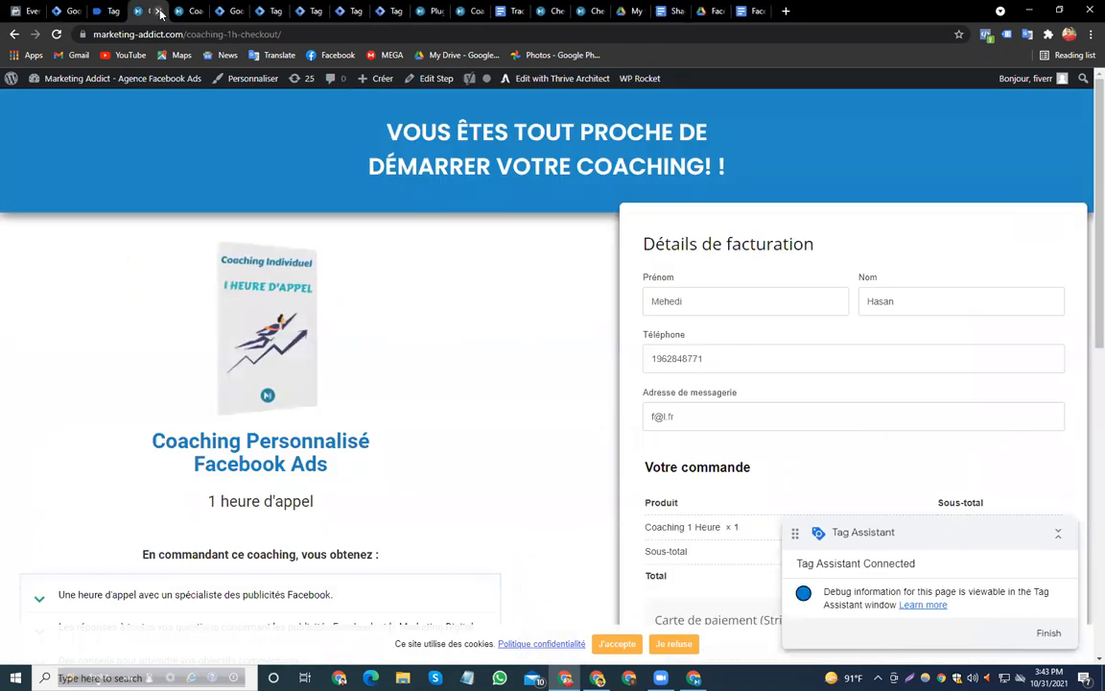
click(160, 13)
click(160, 13)
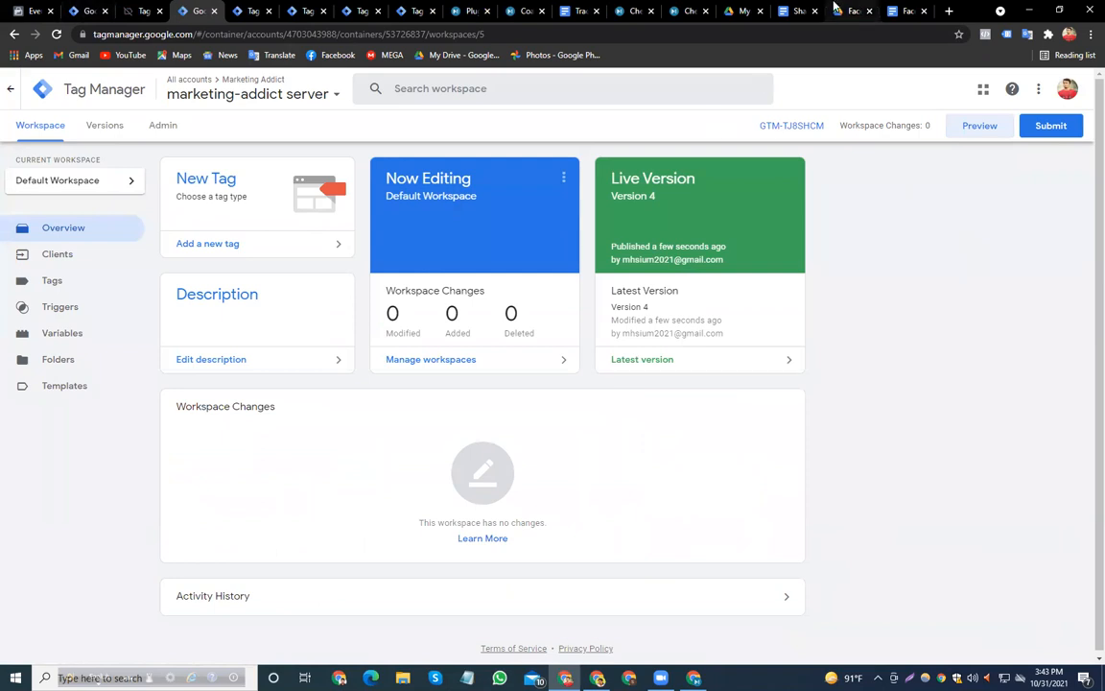
click(925, 11)
click(924, 12)
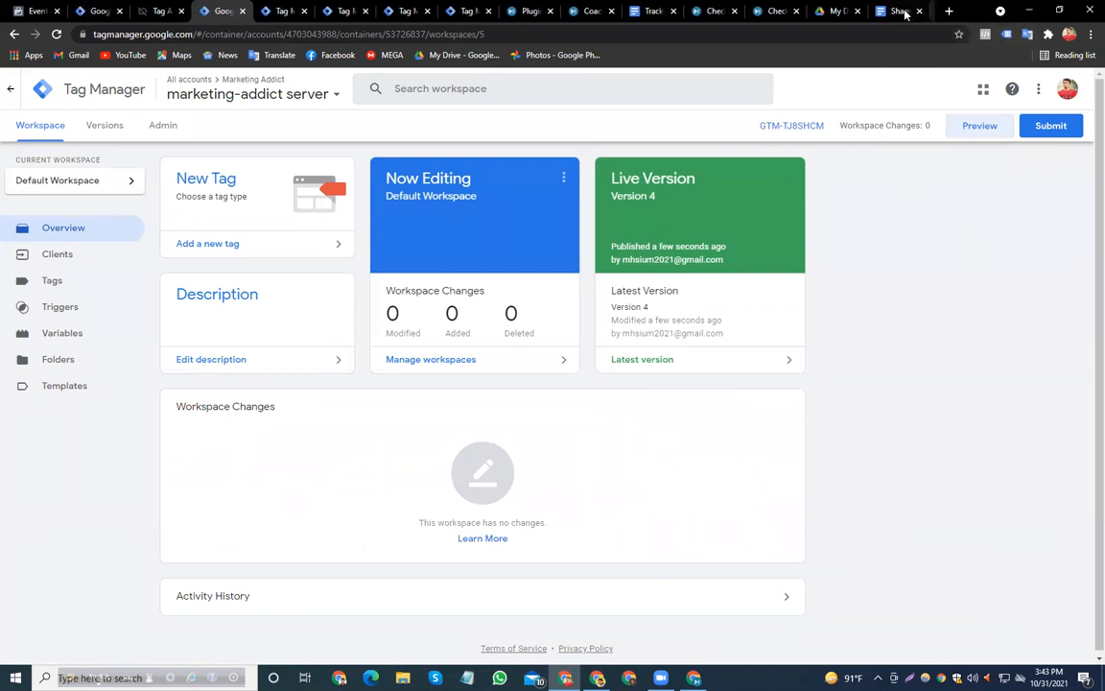
click(866, 12)
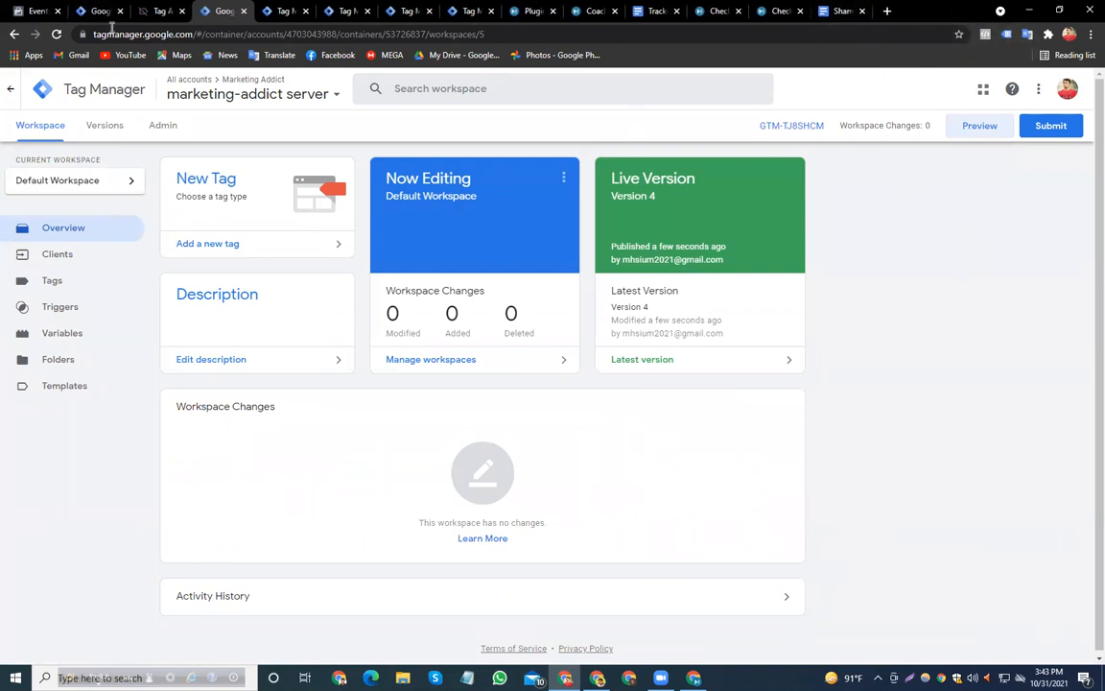
Preview the marketing-addict.com web container in Tag Assistant, closing the stalled debug session and reconnecting to the site
click(107, 10)
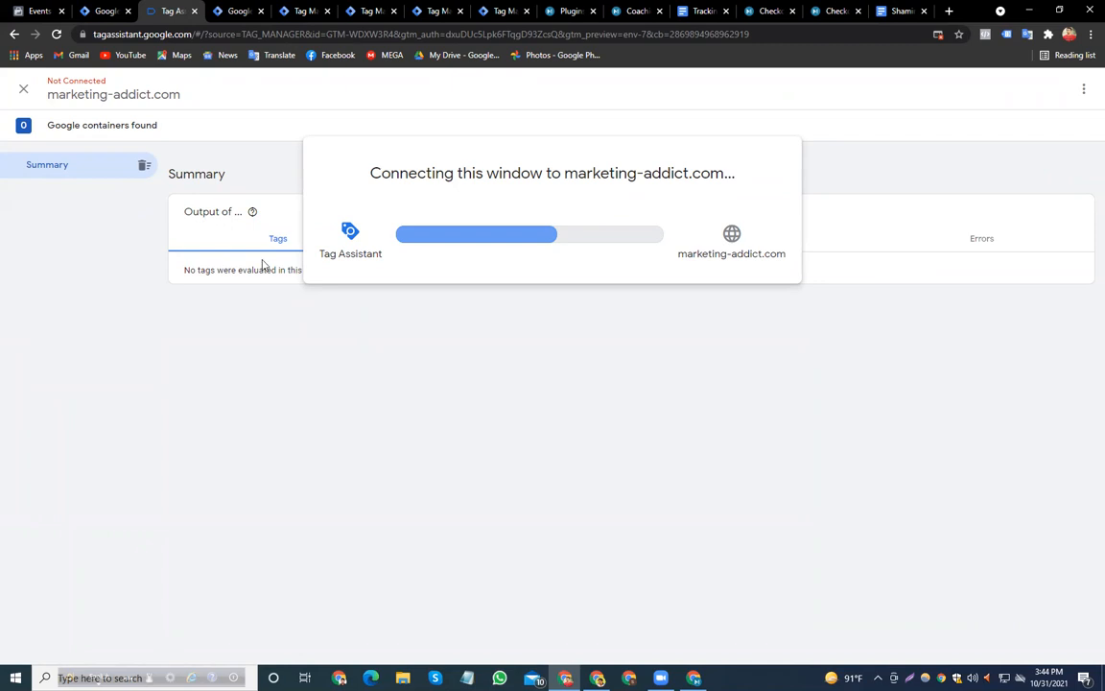
click(234, 16)
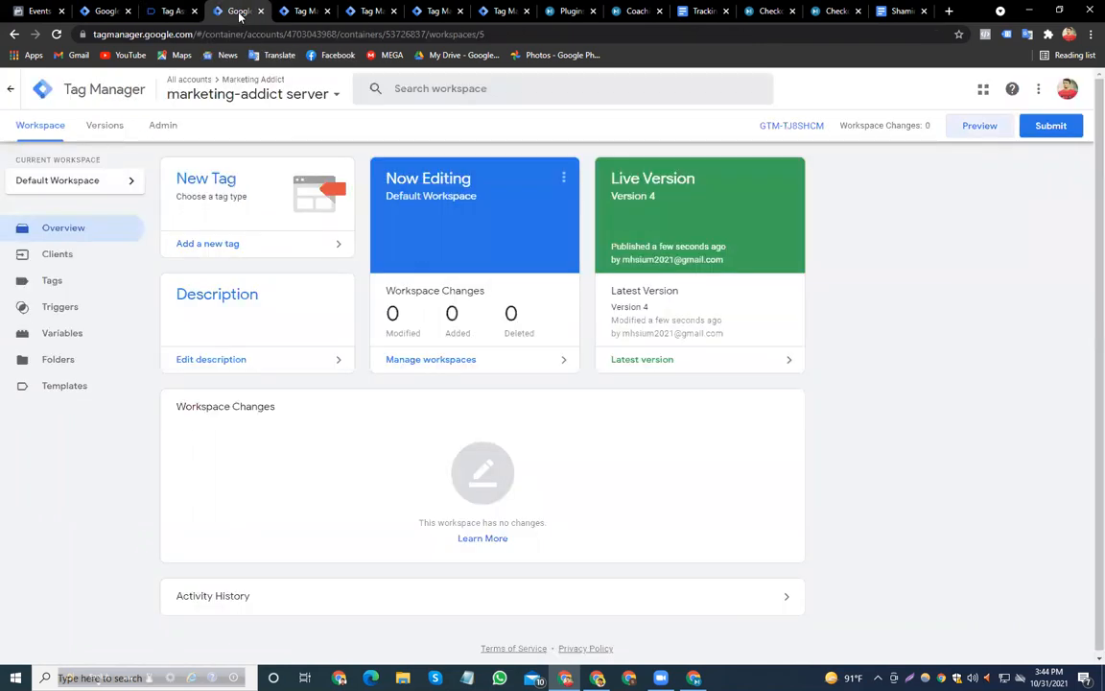
click(168, 11)
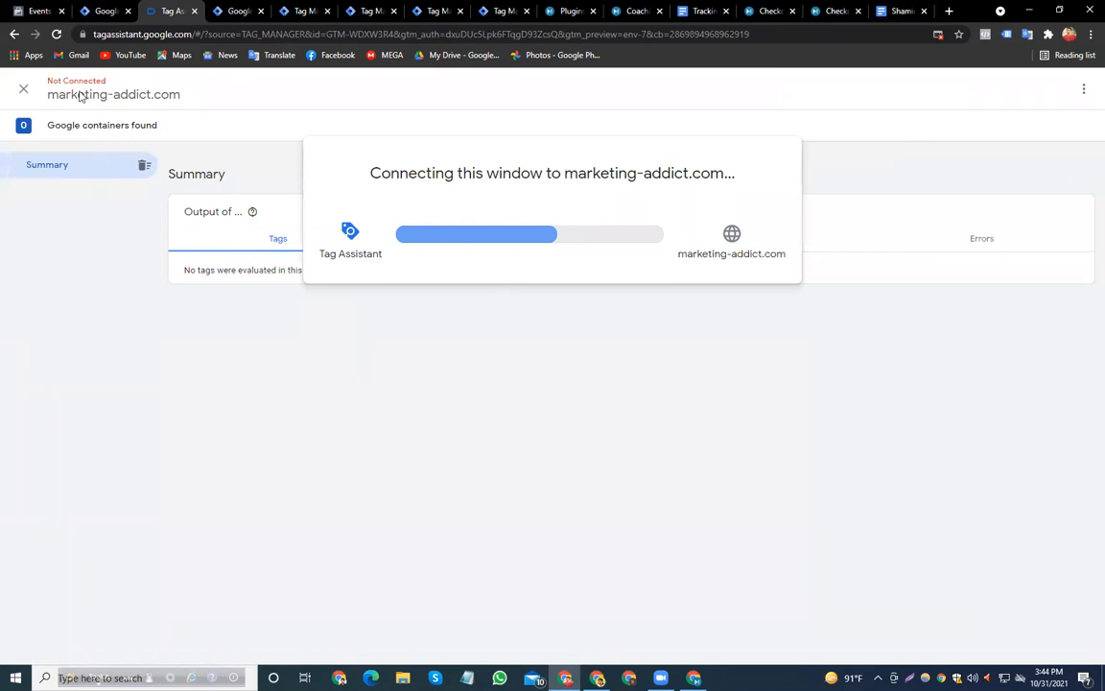
click(24, 89)
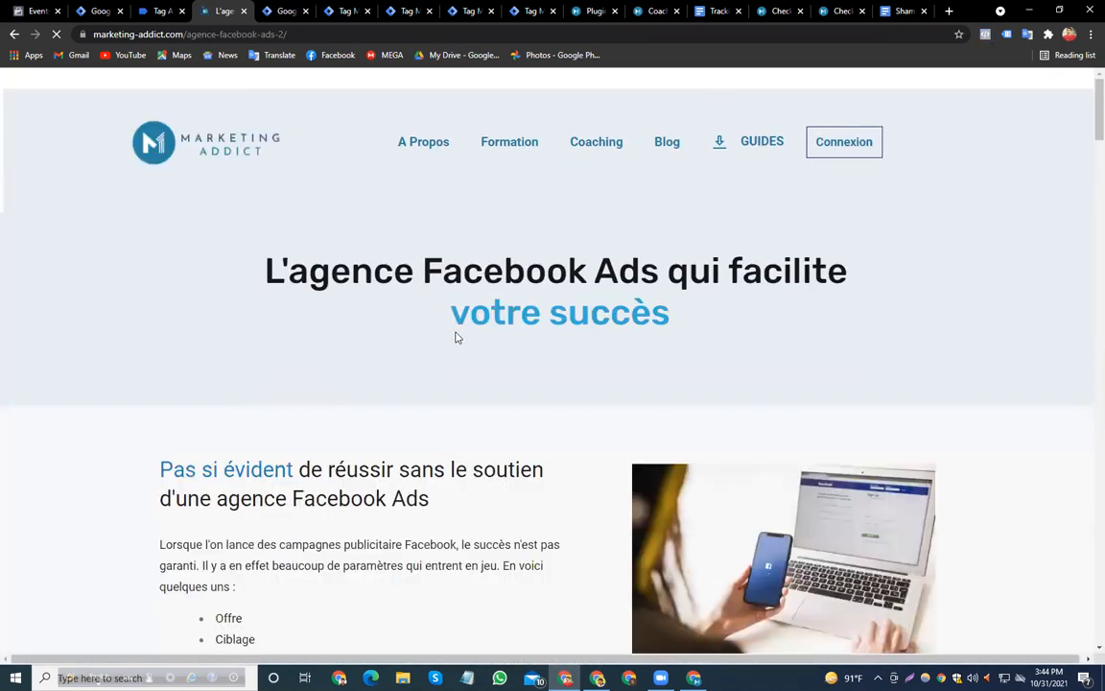
Open the site's products page and go through the one-hour coaching offer to its checkout page
scroll(455, 337, down, 7)
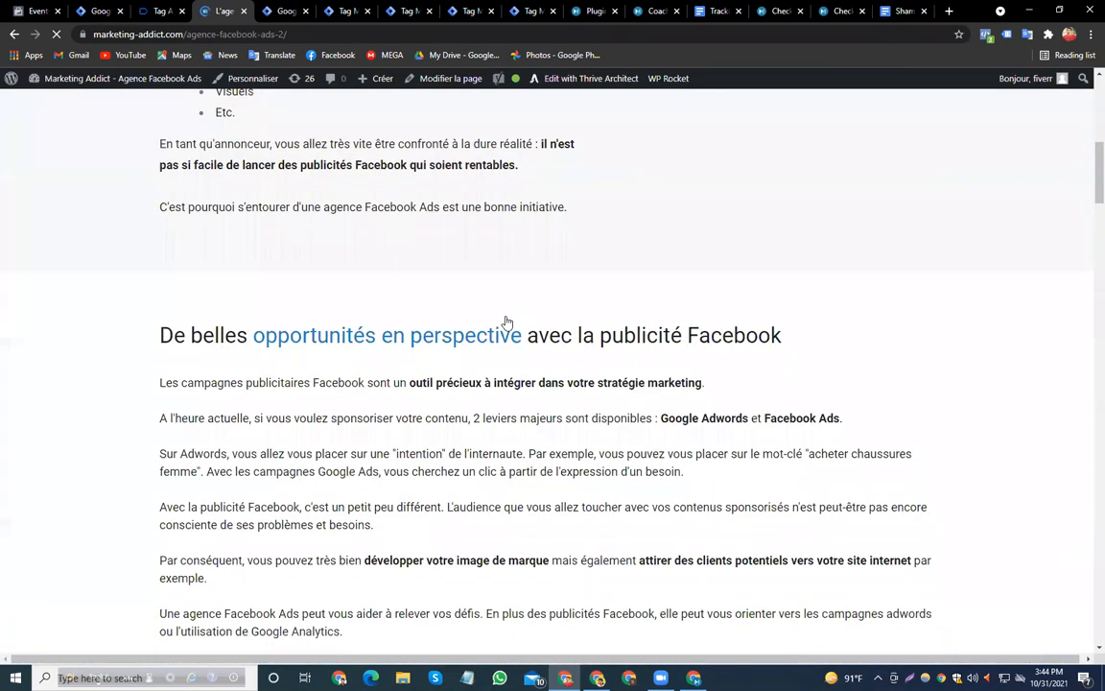
scroll(506, 321, down, 8)
click(506, 322)
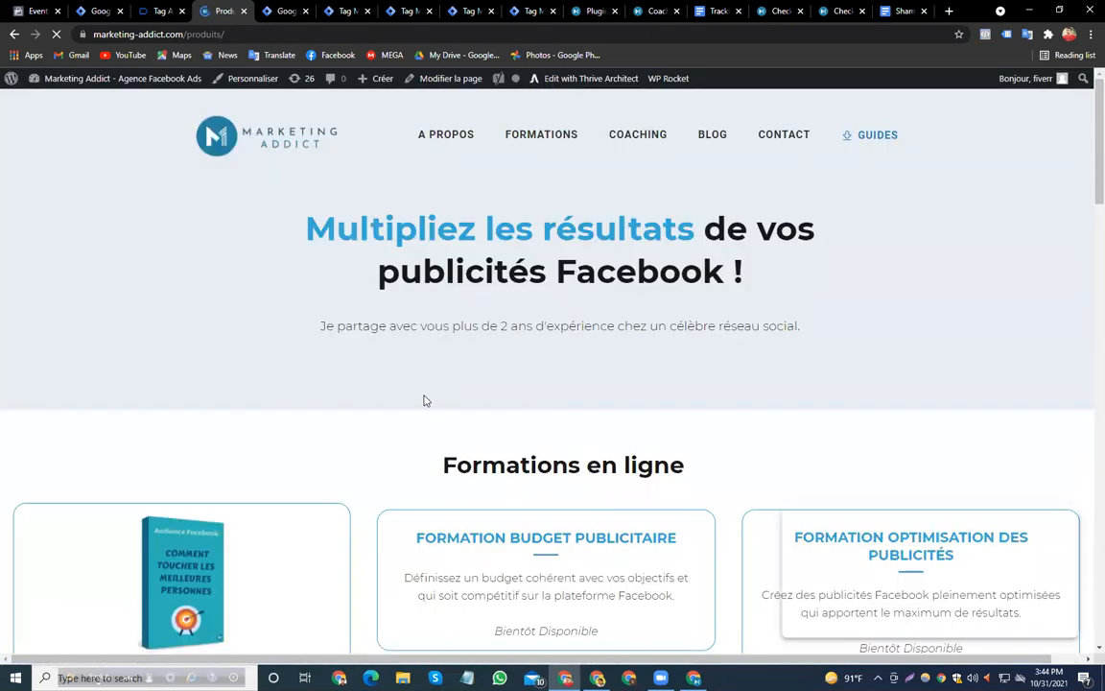
scroll(424, 400, down, 5)
scroll(208, 292, down, 7)
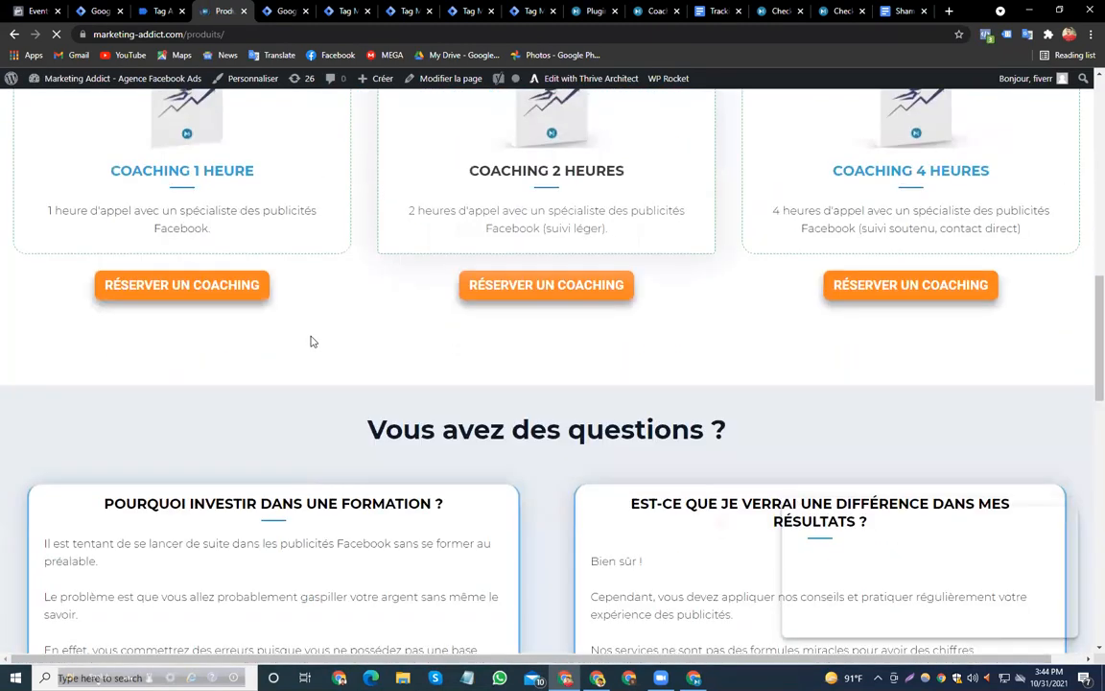
click(252, 289)
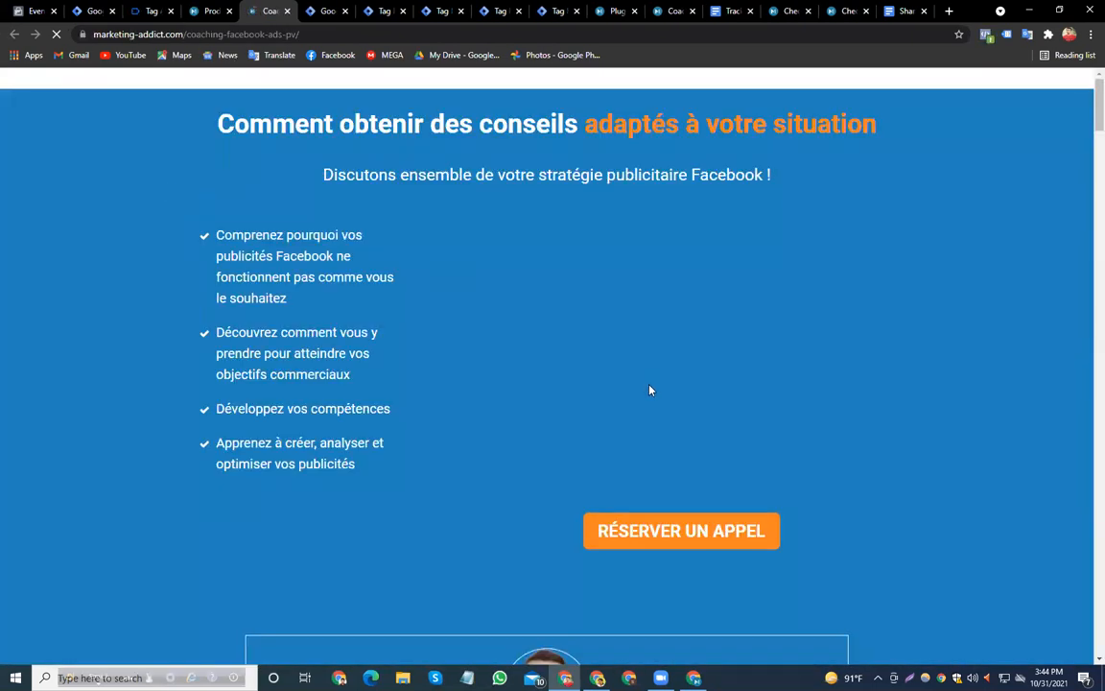
scroll(671, 287, down, 4)
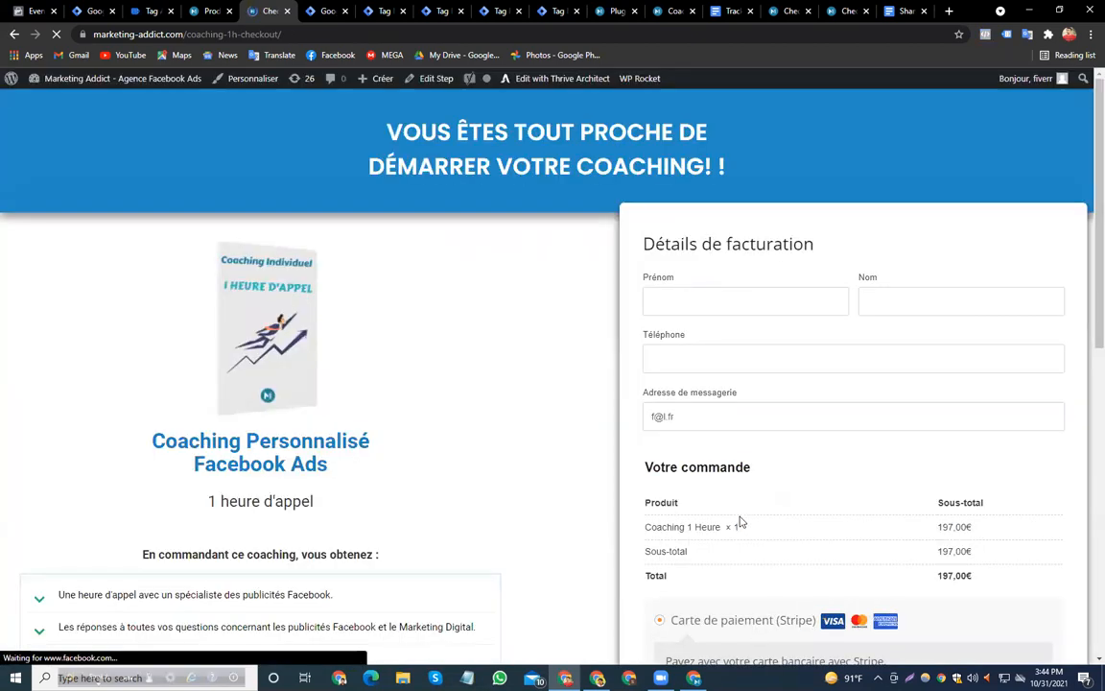
Try to place the one-hour coaching order without card details, accepting the terms and ticking the option to save the payment information
scroll(740, 522, down, 3)
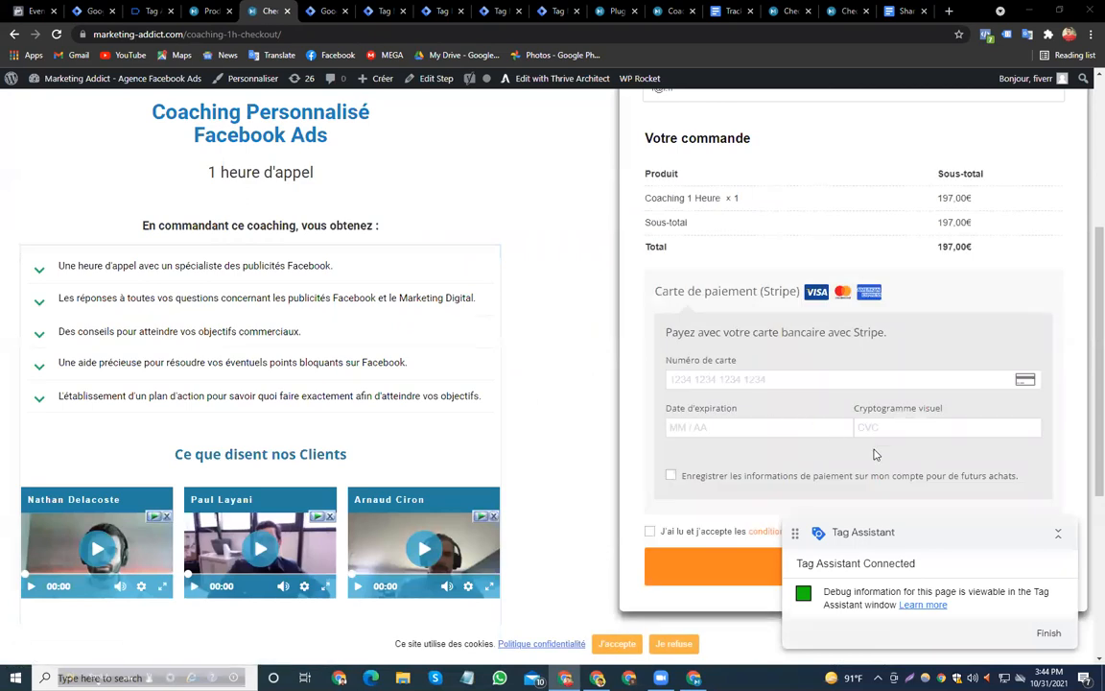
scroll(614, 496, up, 2)
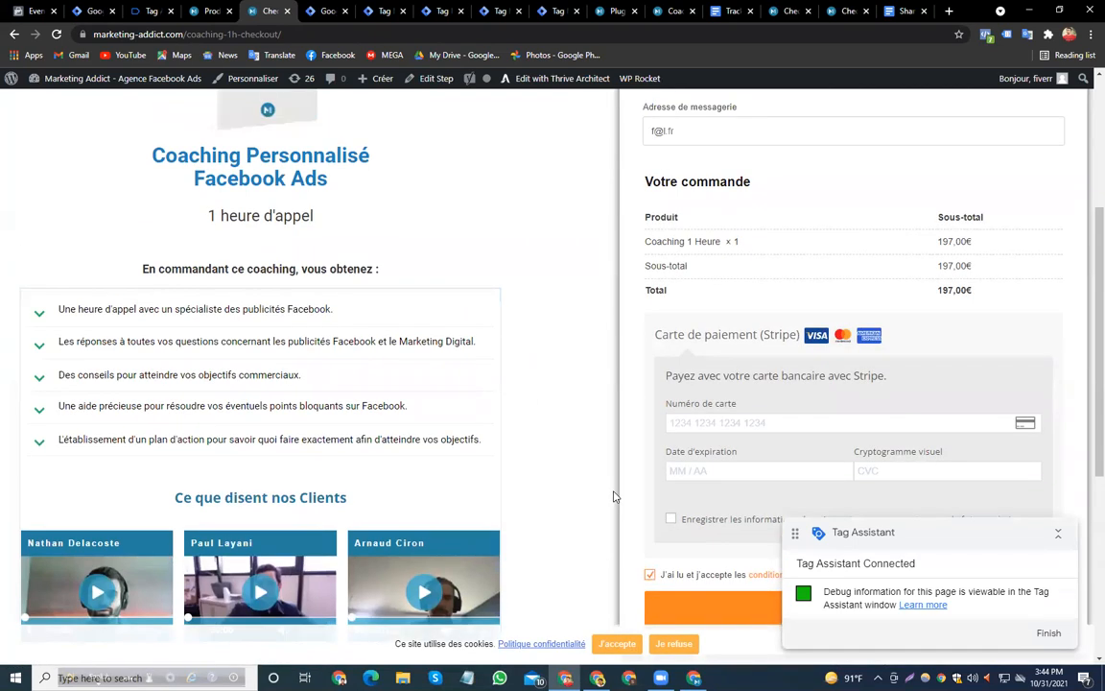
scroll(723, 411, up, 1)
scroll(661, 439, down, 6)
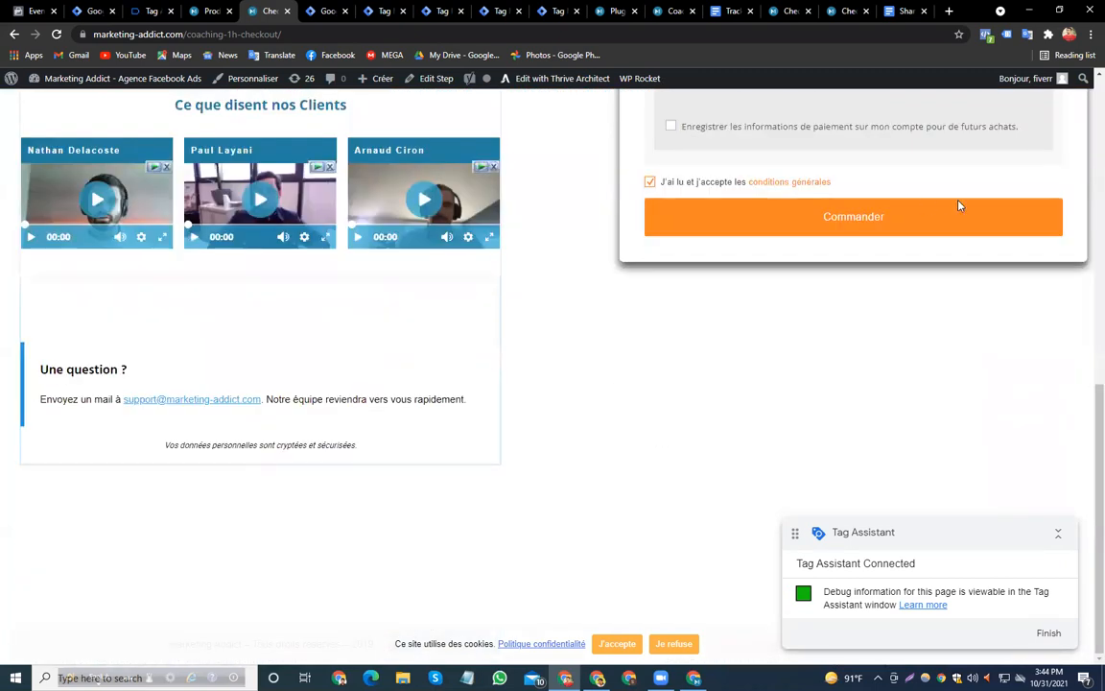
scroll(903, 279, up, 3)
scroll(902, 279, down, 3)
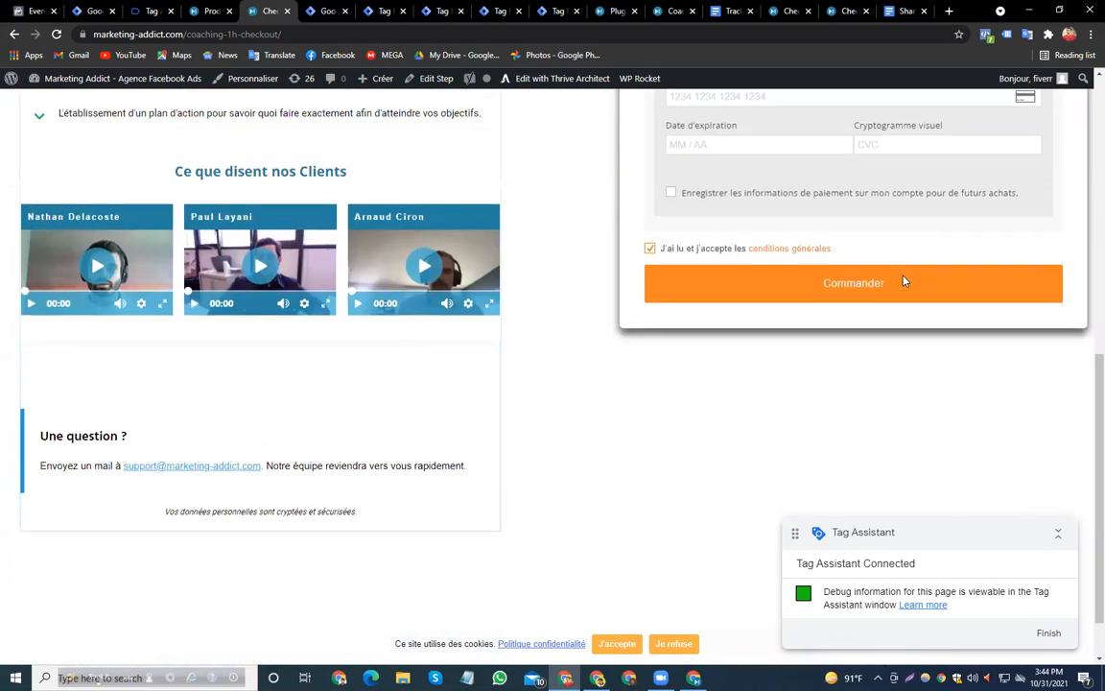
scroll(902, 281, up, 1)
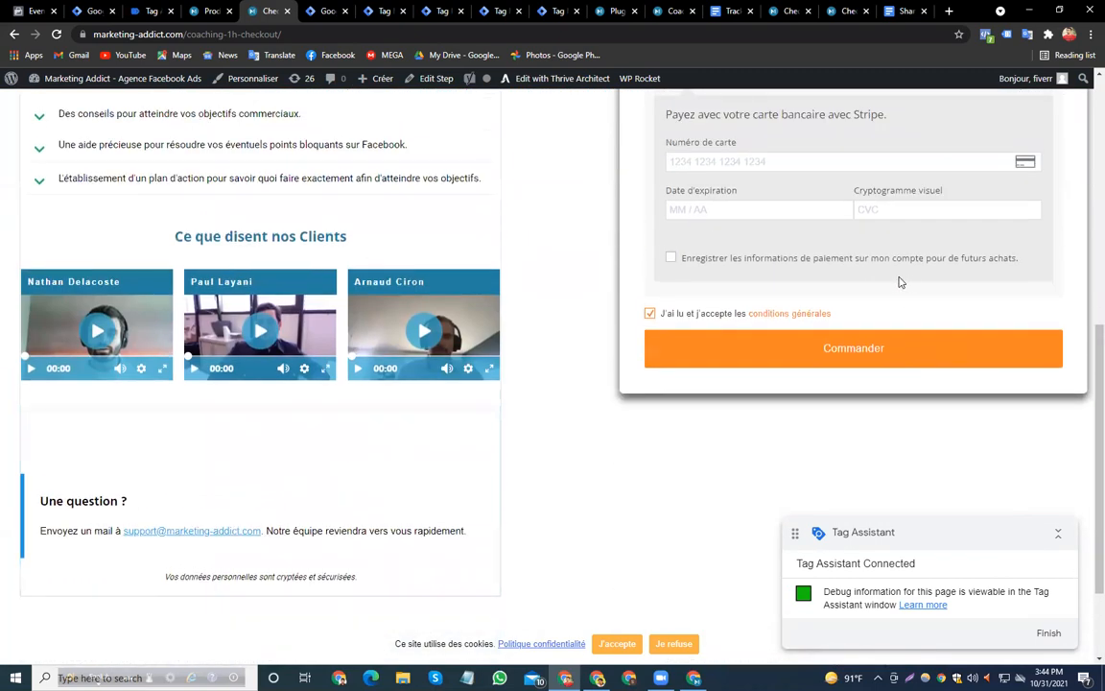
click(670, 260)
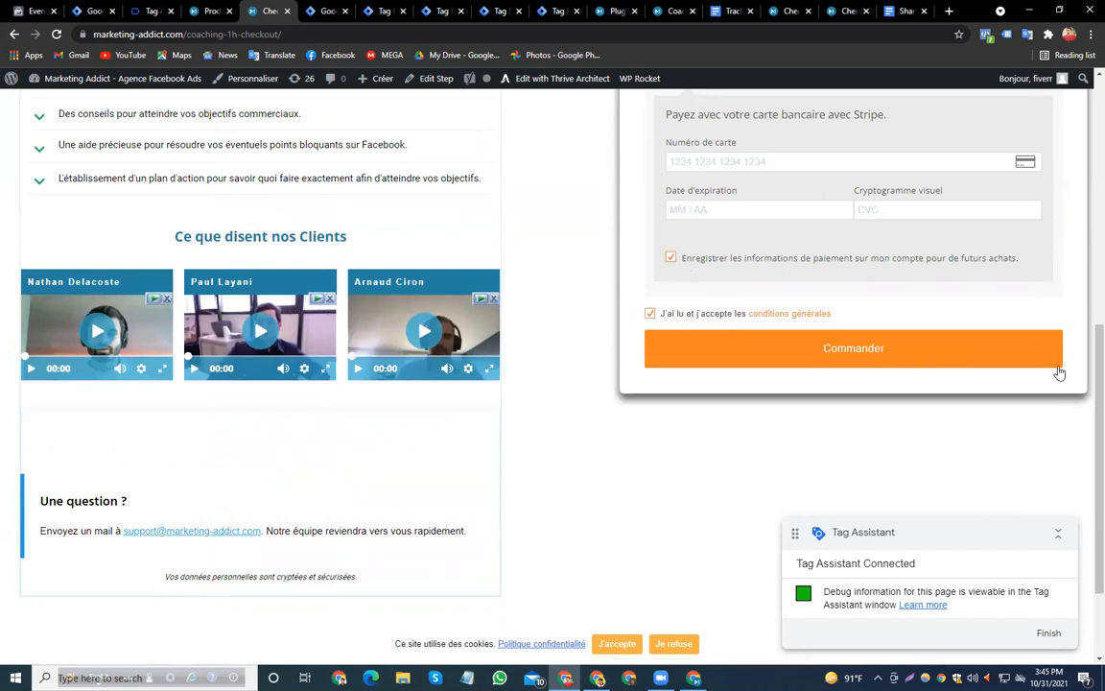
scroll(989, 377, up, 3)
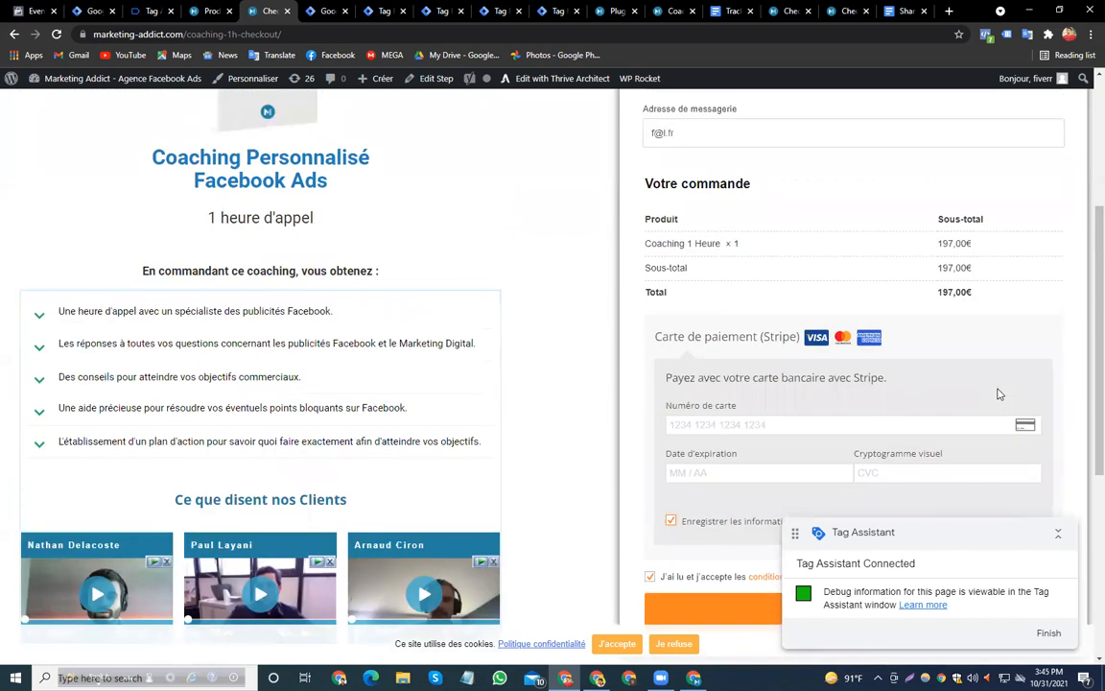
scroll(998, 393, down, 2)
scroll(997, 393, down, 3)
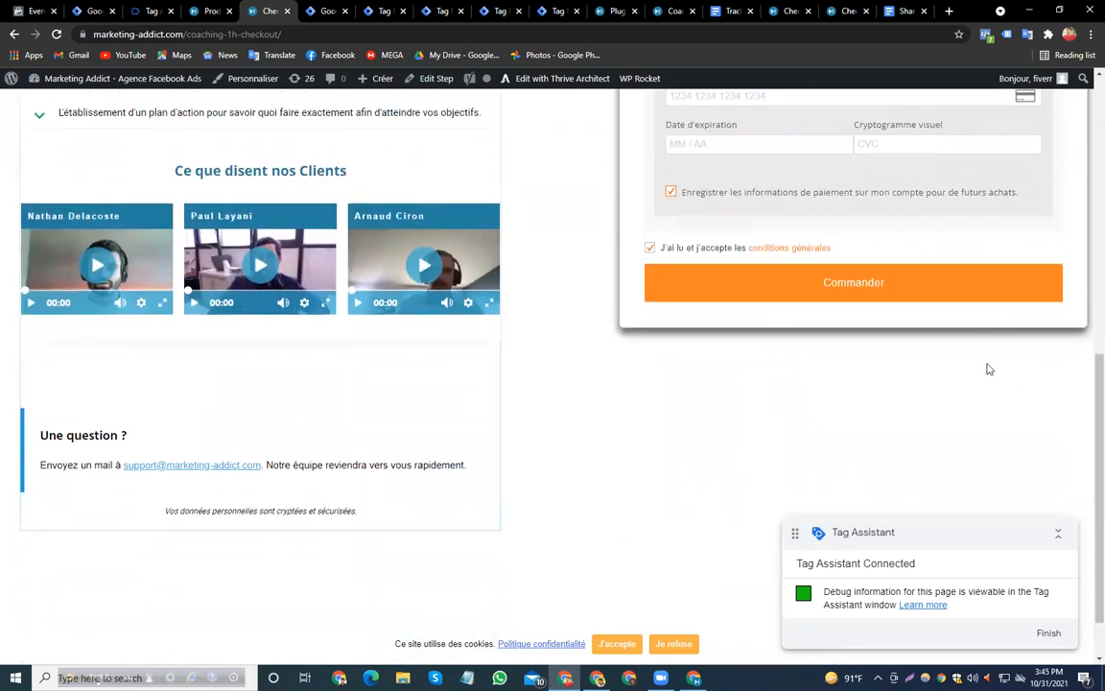
click(962, 276)
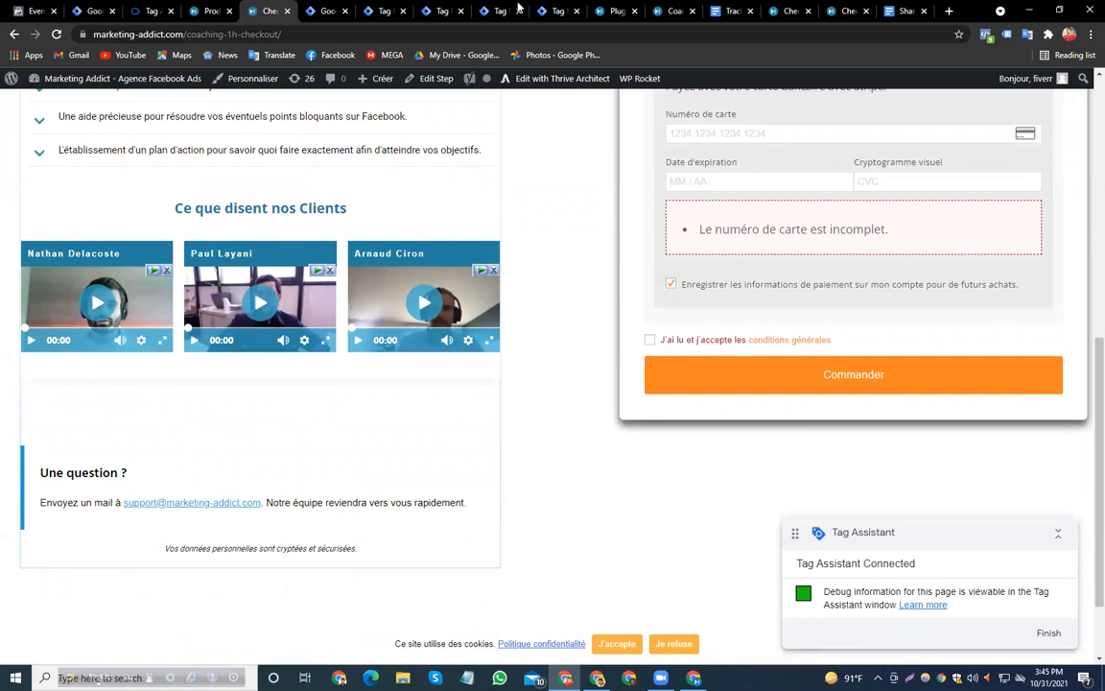
Open the WooCommerce payment settings in the site's WordPress admin
click(611, 11)
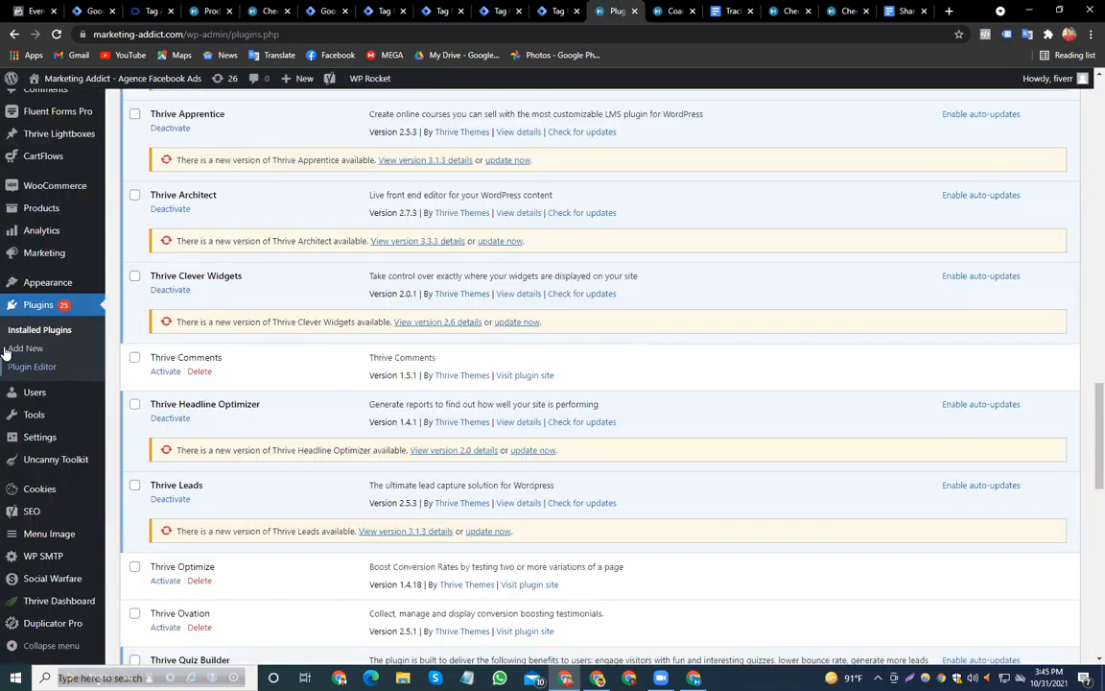
mouse_move(20, 564)
scroll(20, 564, down, 3)
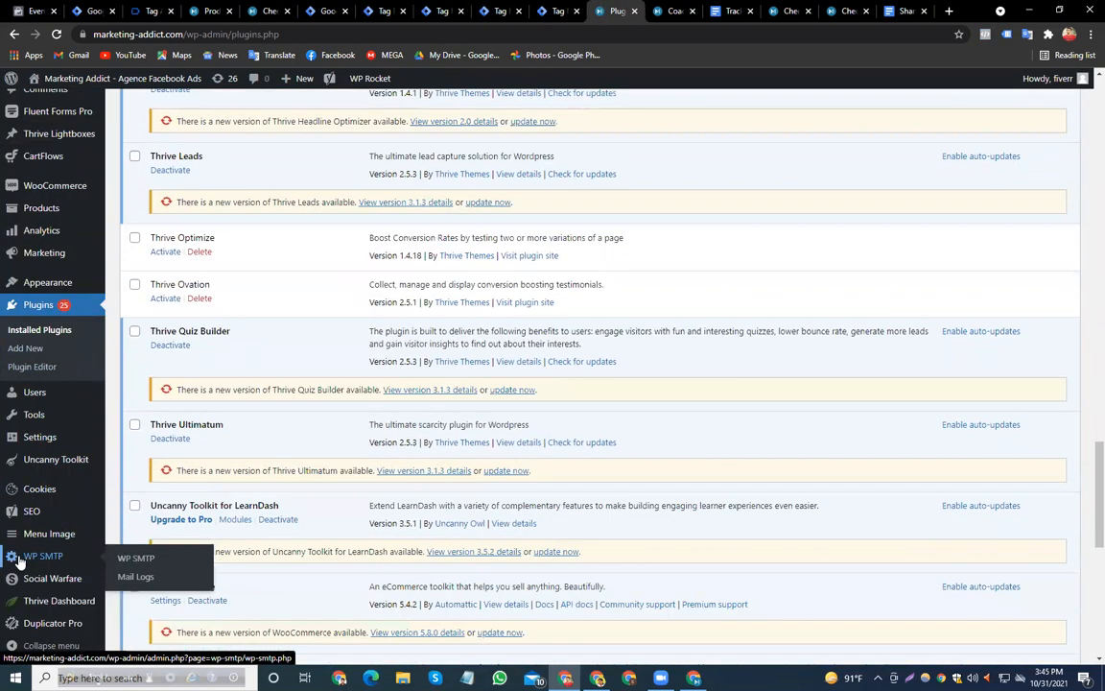
scroll(24, 422, up, 4)
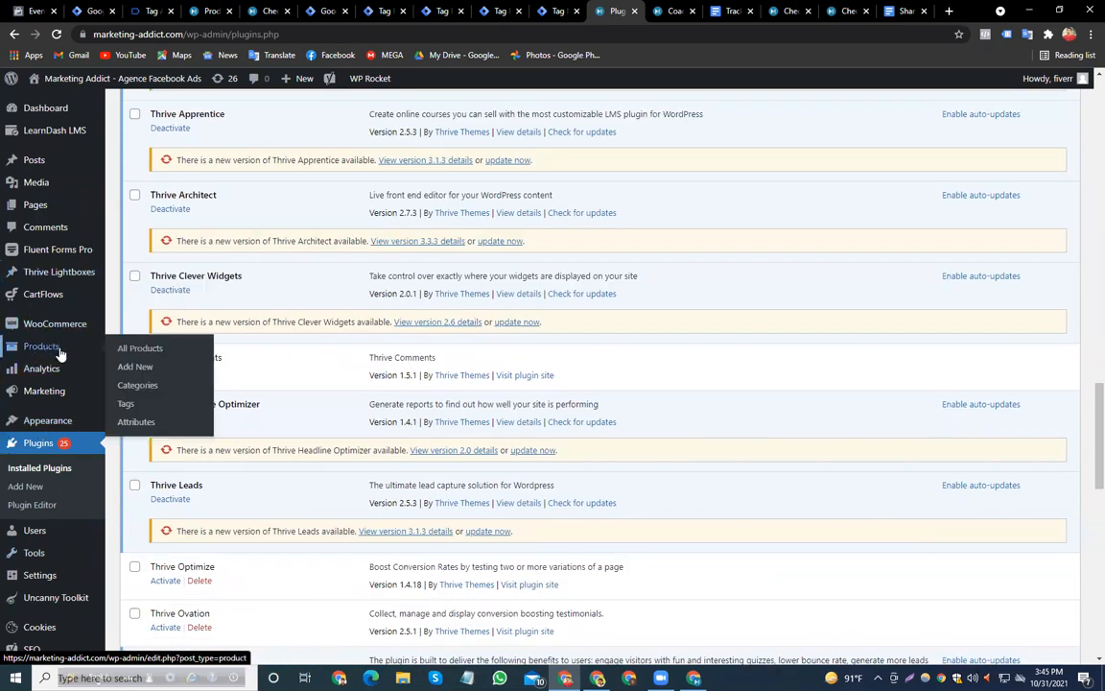
mouse_move(21, 418)
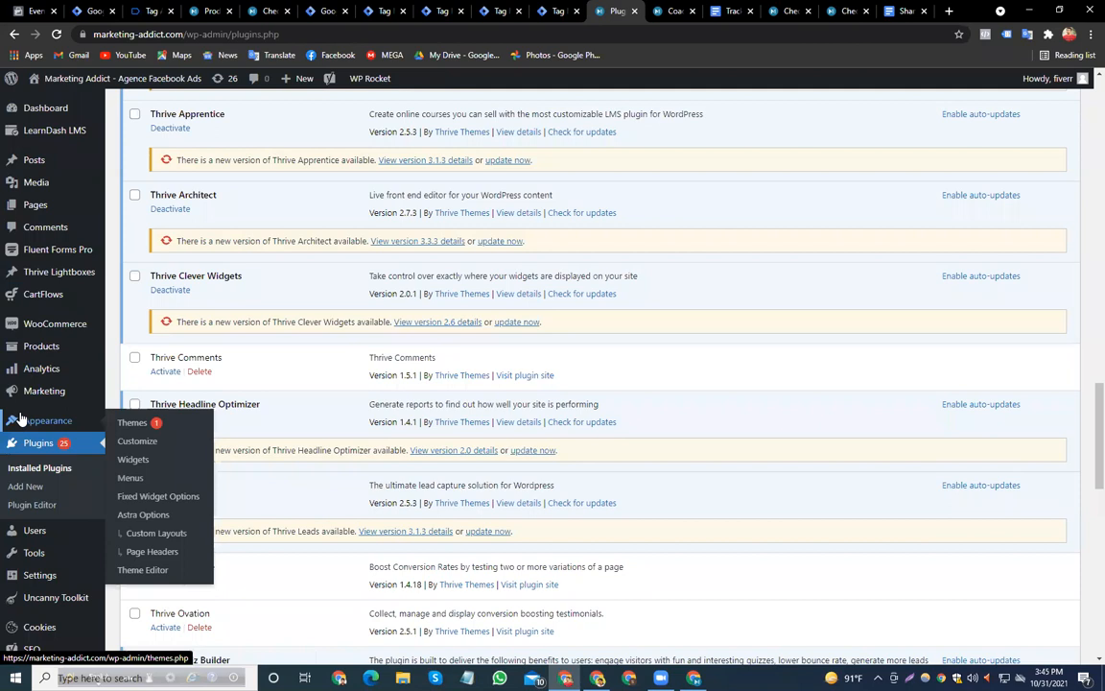
mouse_move(75, 328)
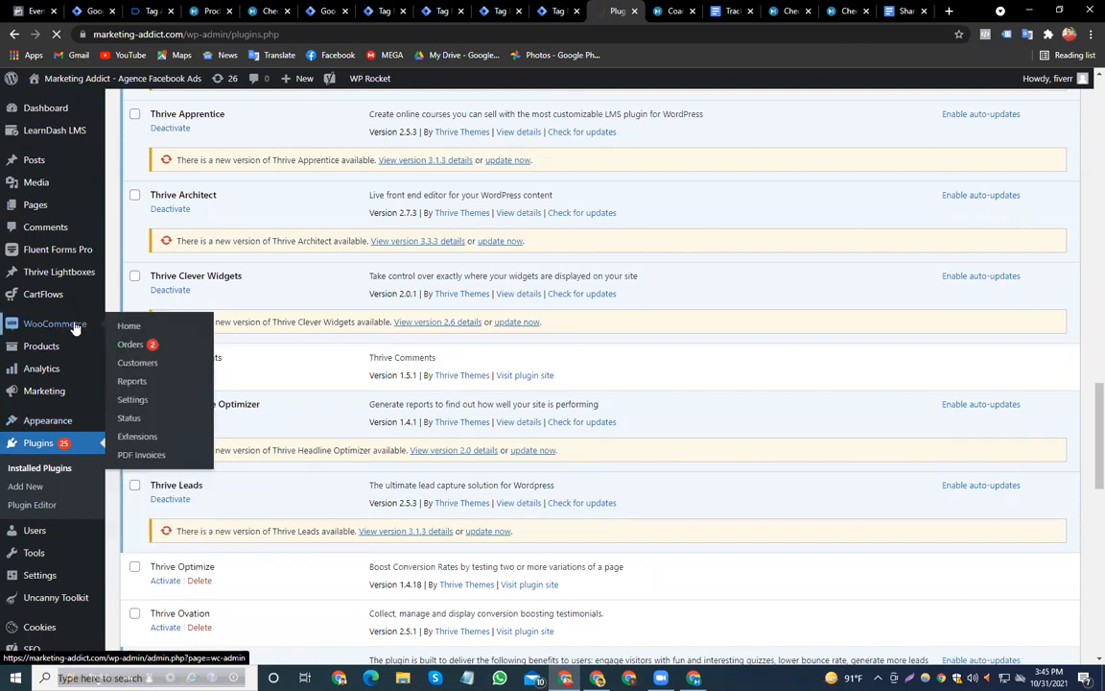
click(133, 400)
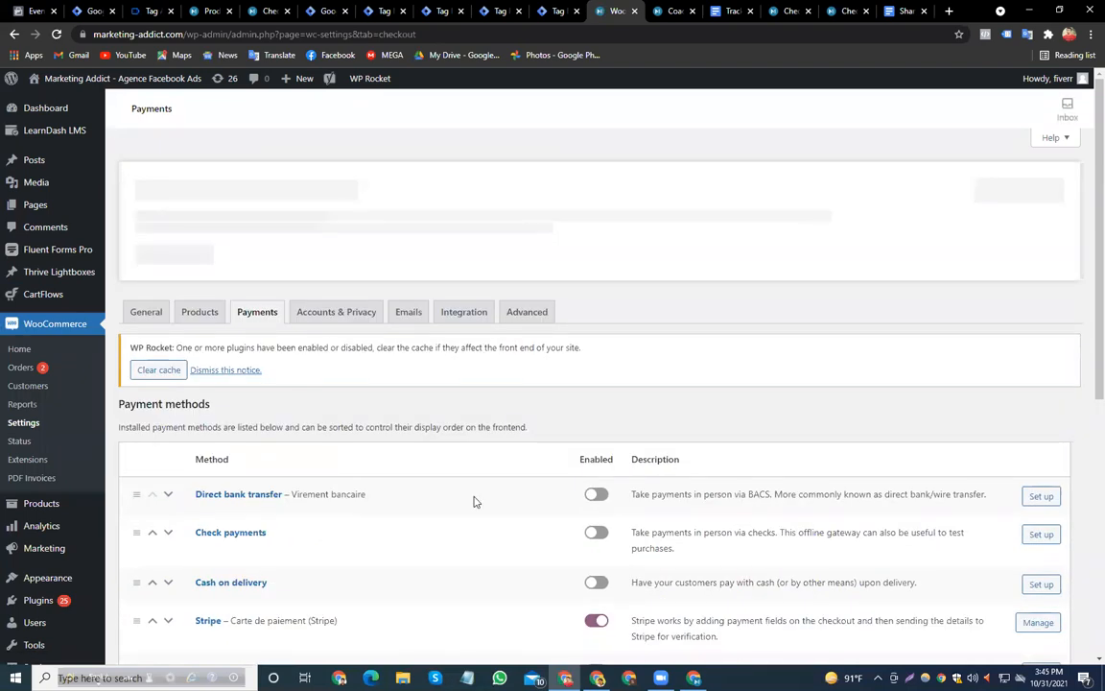
Enable the Cash on delivery payment method and save its settings
click(596, 575)
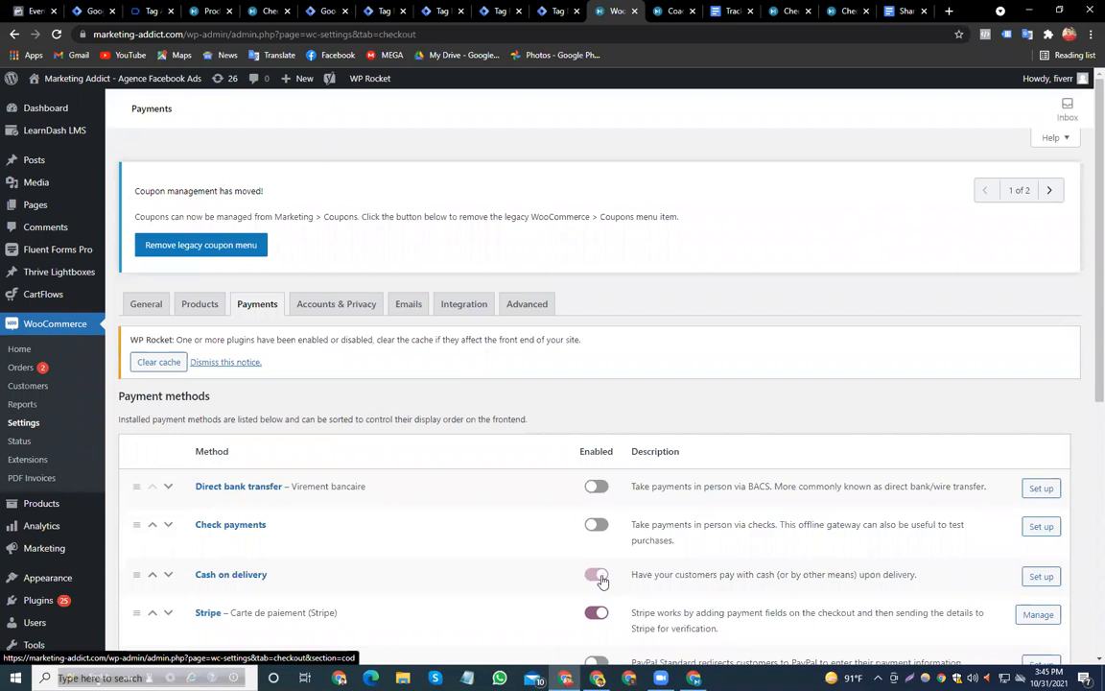
click(597, 575)
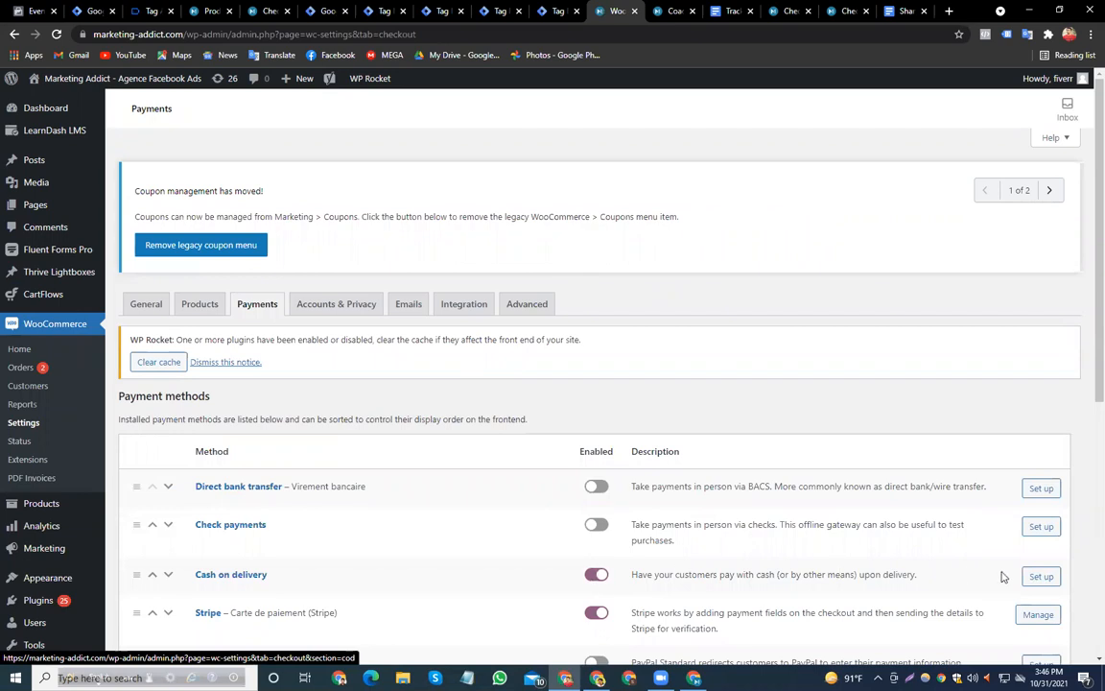
click(1043, 578)
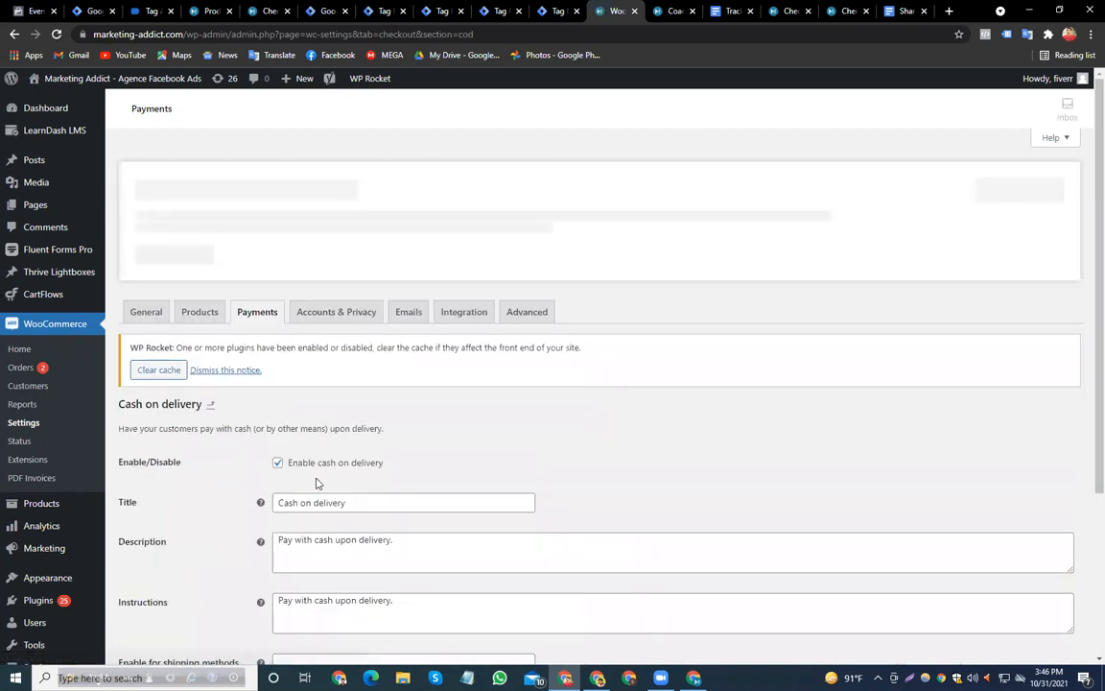
scroll(226, 537, down, 3)
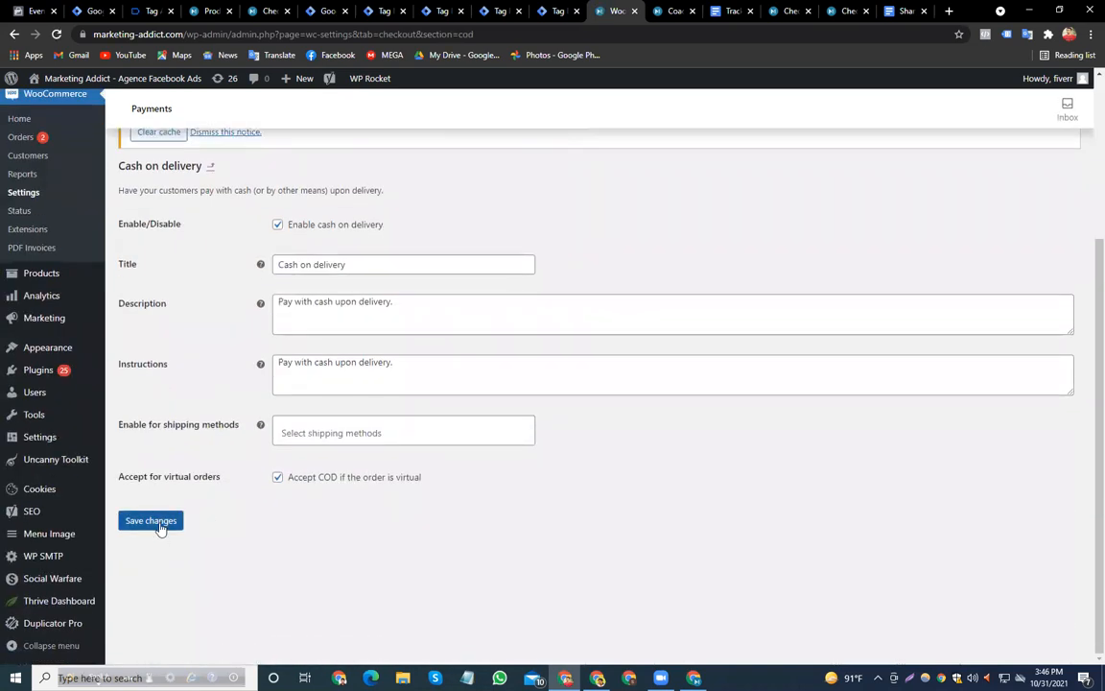
click(159, 524)
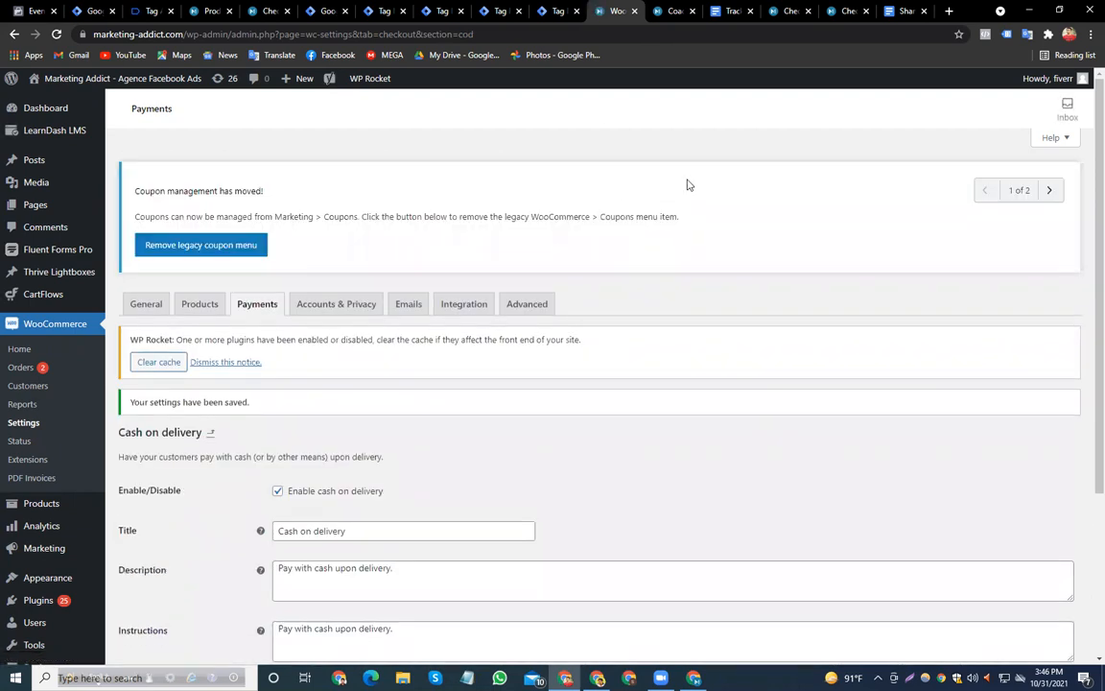
Reopen the one-hour coaching checkout from the products page and choose Cash on delivery as the payment method
click(205, 10)
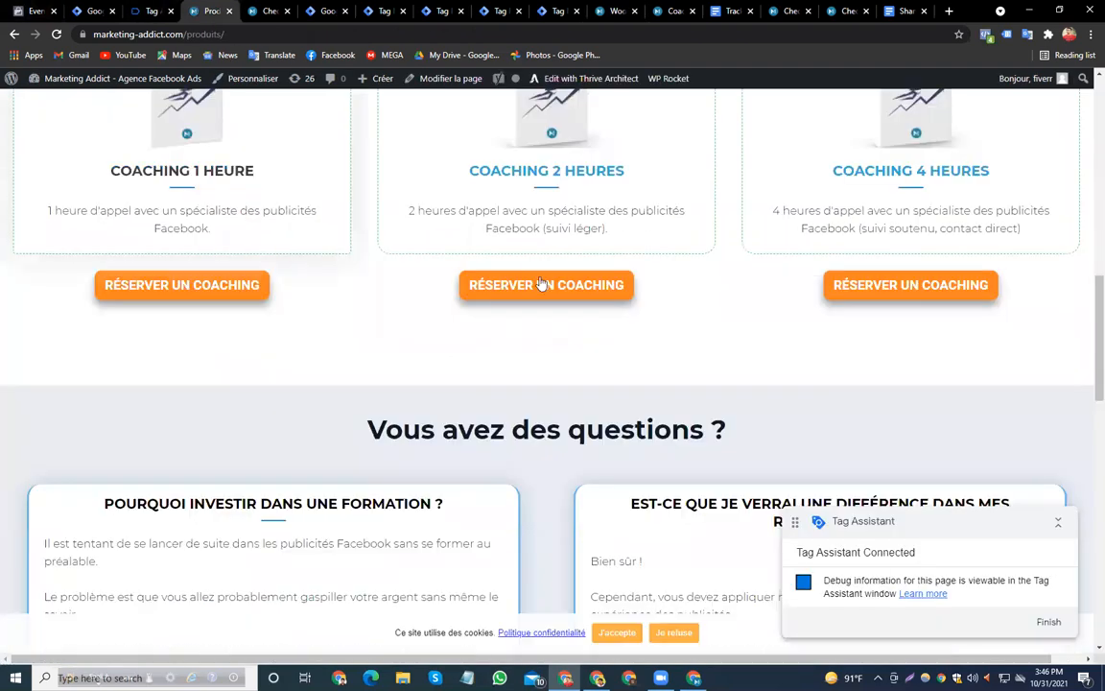
click(245, 282)
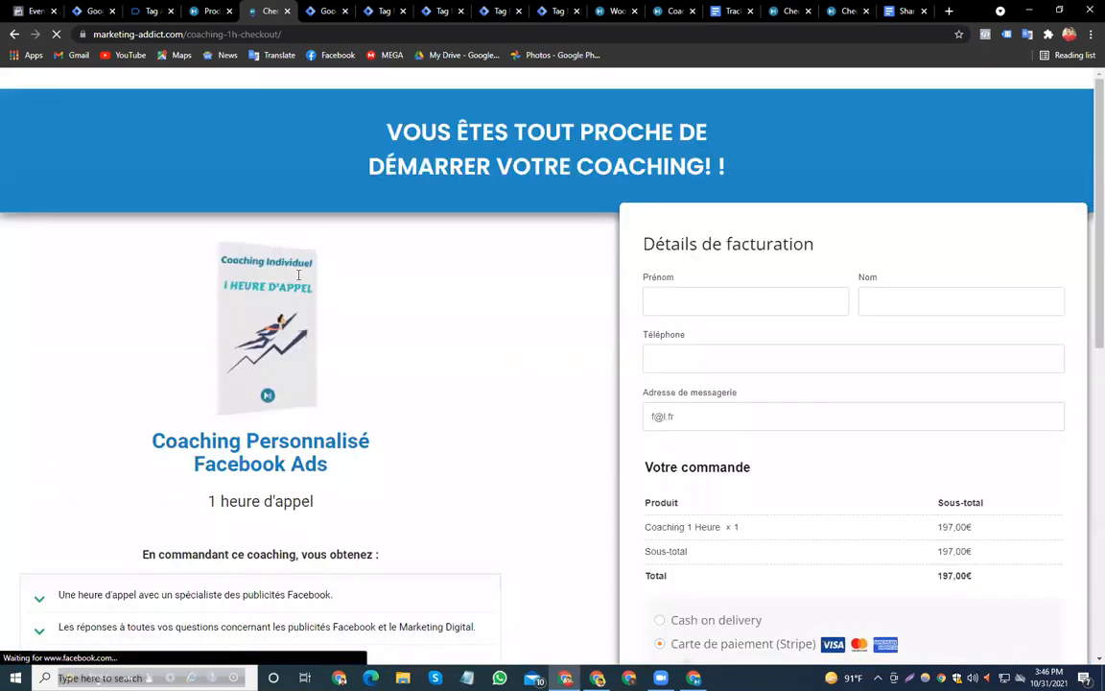
scroll(712, 506, down, 3)
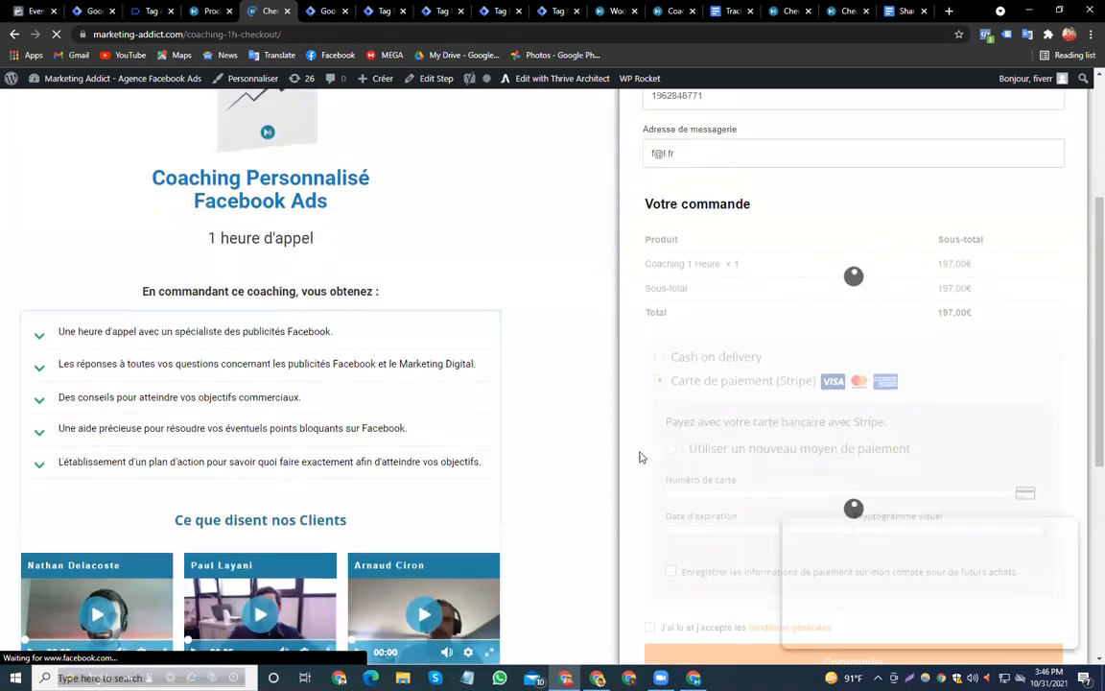
scroll(564, 430, down, 3)
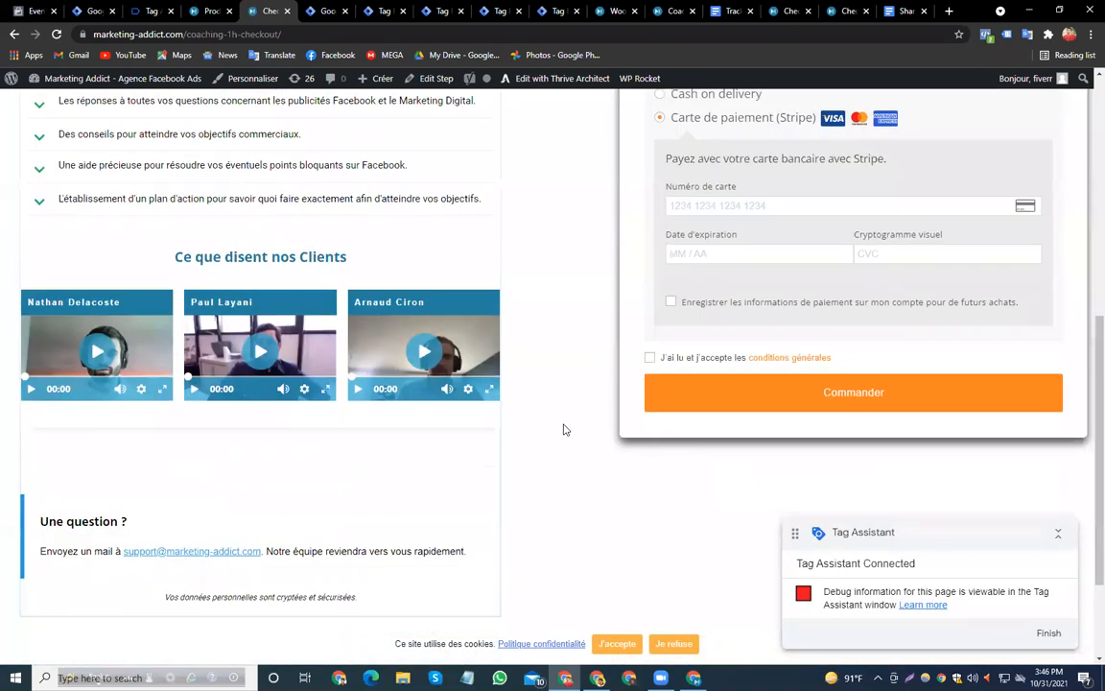
scroll(564, 430, up, 3)
click(659, 424)
Accept the terms and conditions, place the coaching order, and return to the Tag Assistant debug session
scroll(565, 436, down, 5)
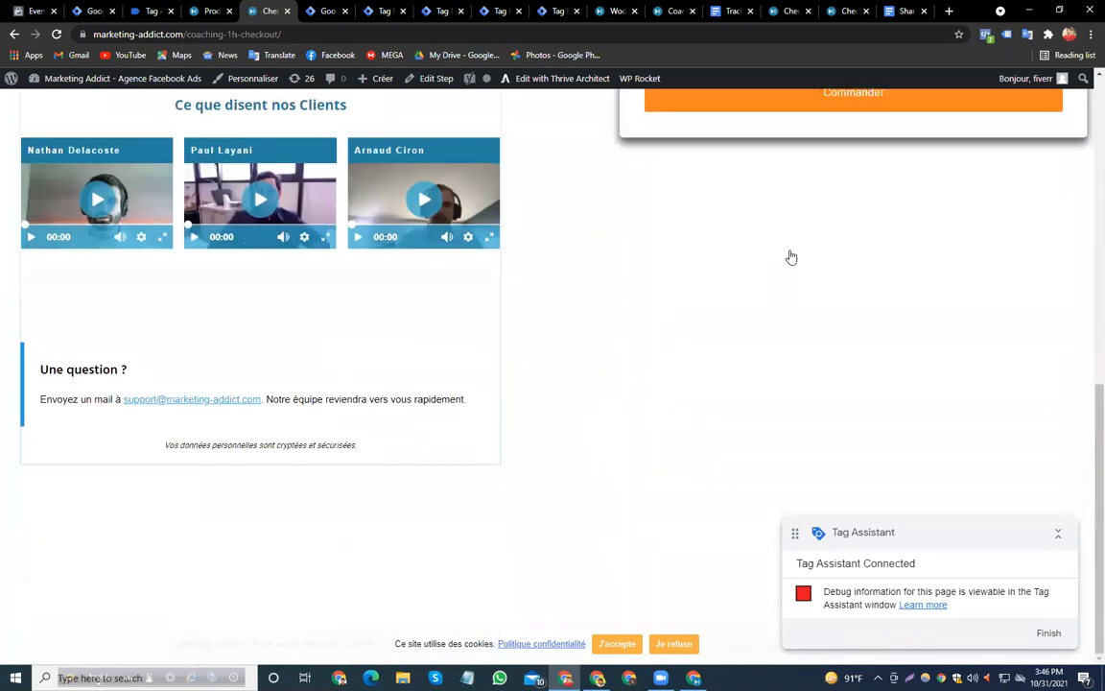
scroll(698, 314, up, 1)
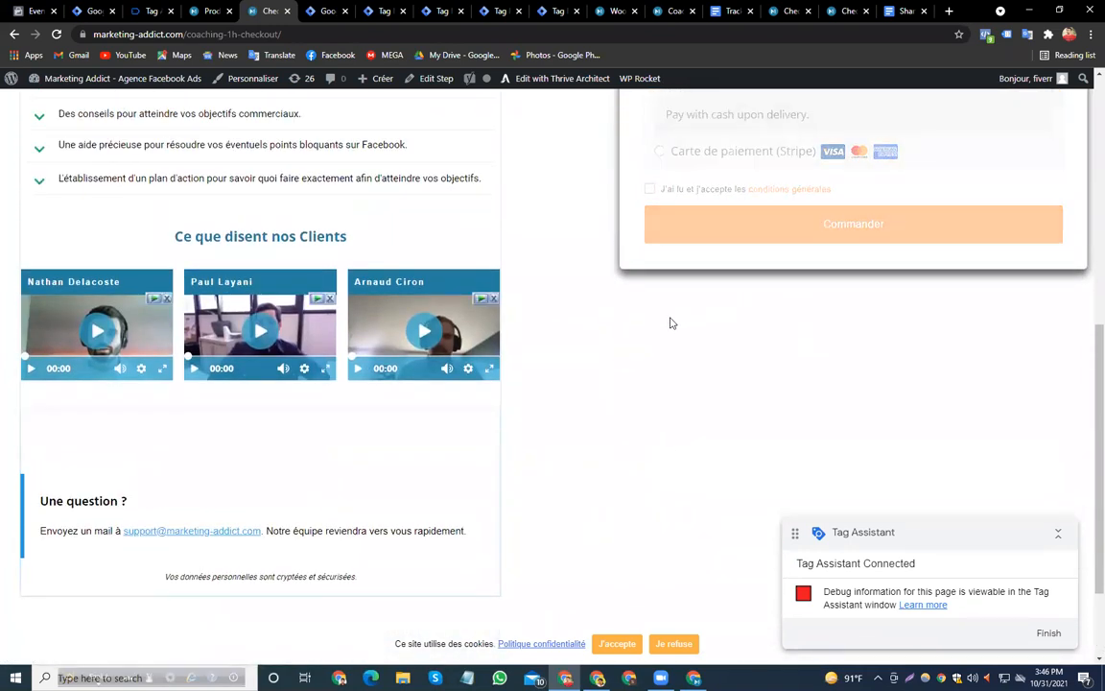
scroll(671, 324, up, 2)
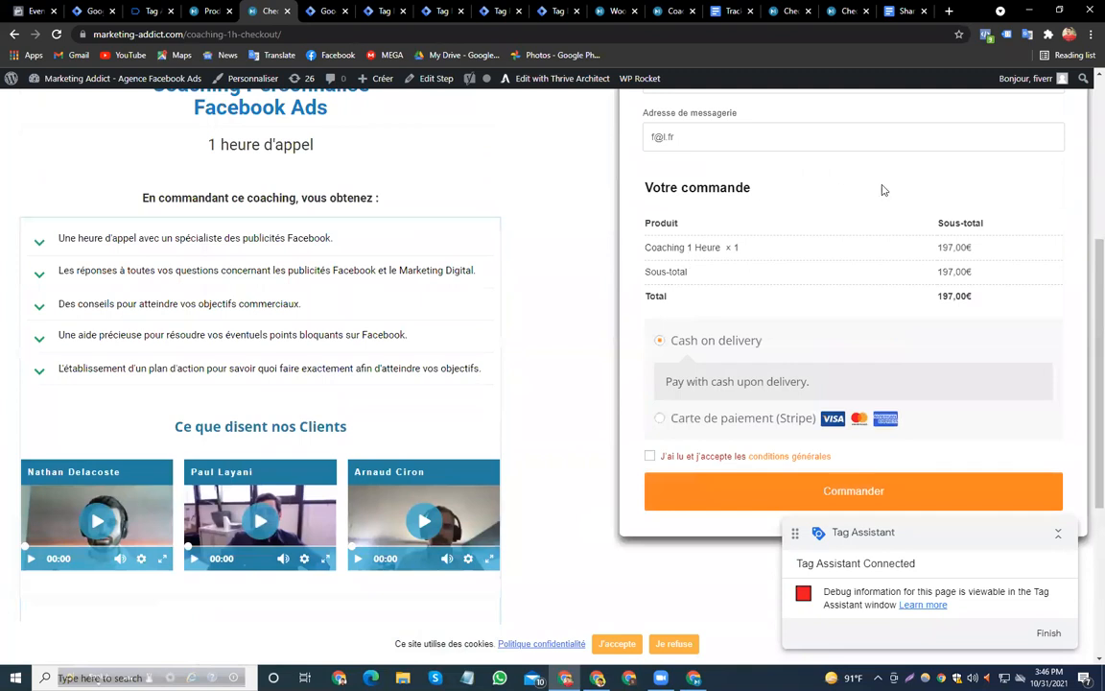
scroll(789, 286, up, 3)
scroll(847, 288, down, 3)
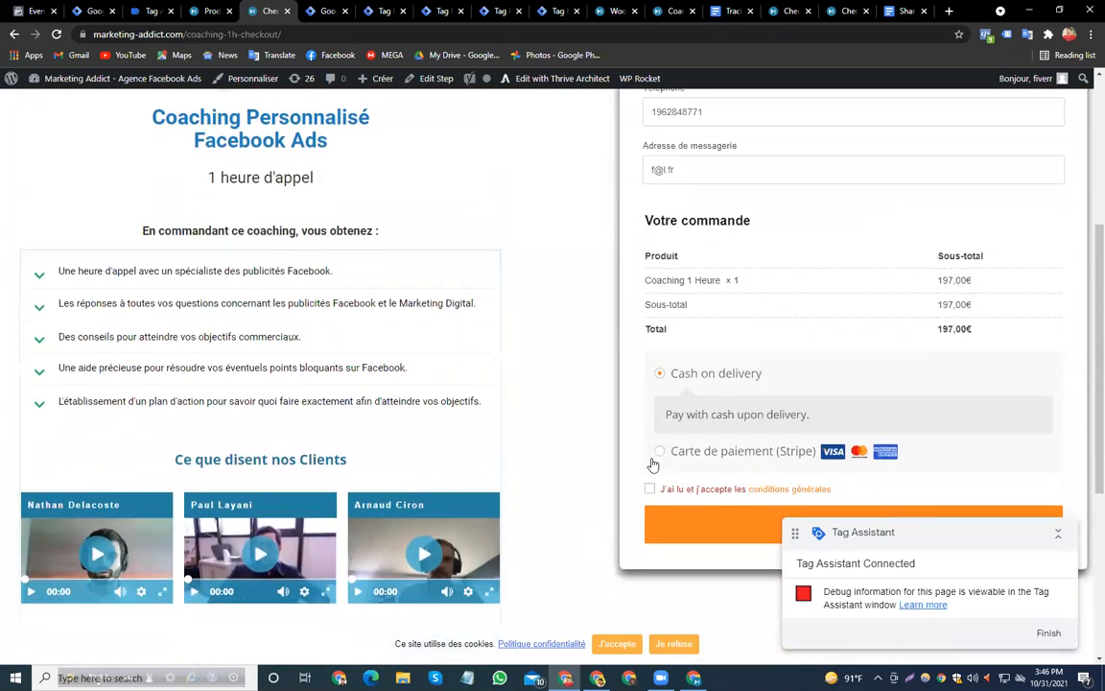
scroll(643, 450, down, 1)
click(649, 457)
click(710, 498)
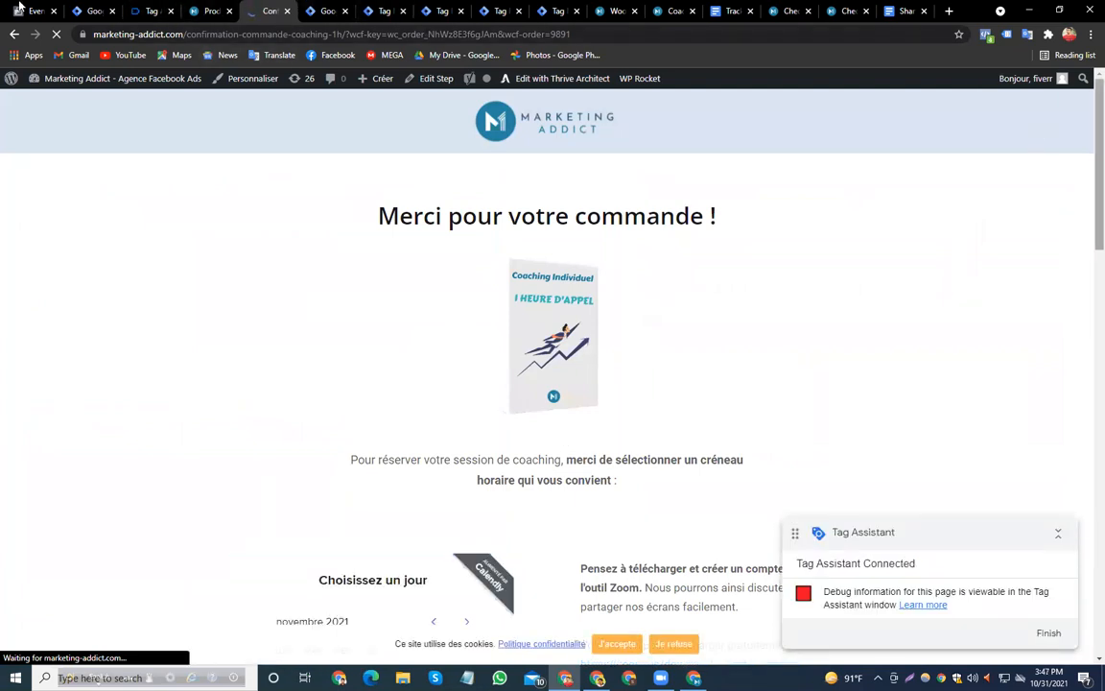
click(154, 11)
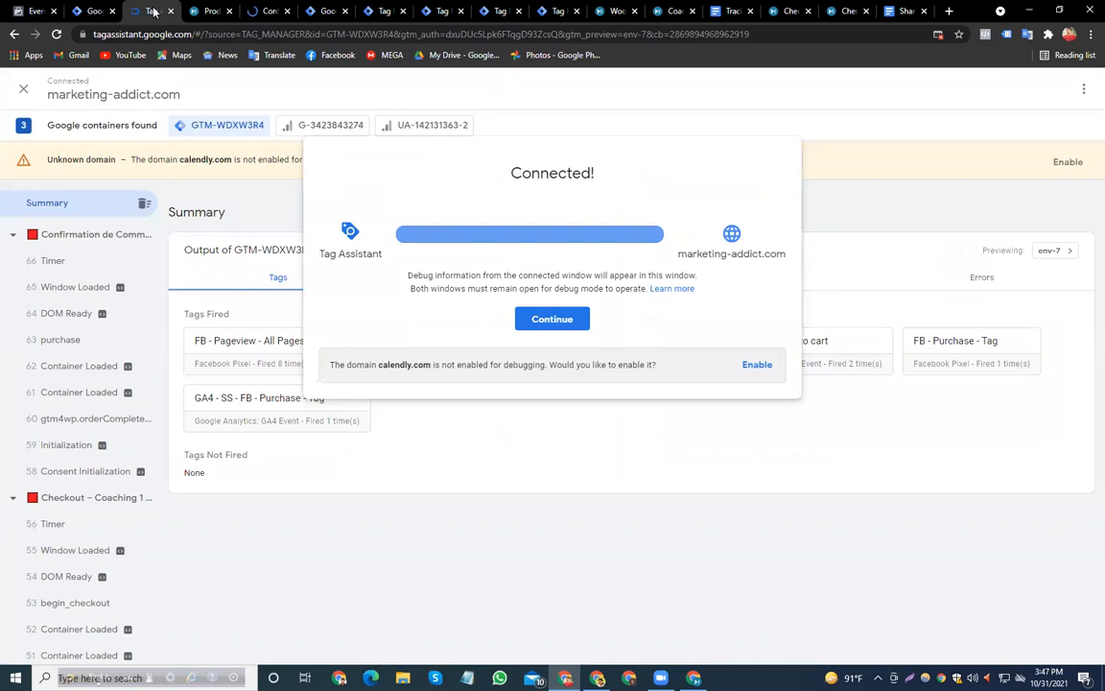
Inspect the data layer values of the purchase event in the marketing-addict.com debug session
click(539, 321)
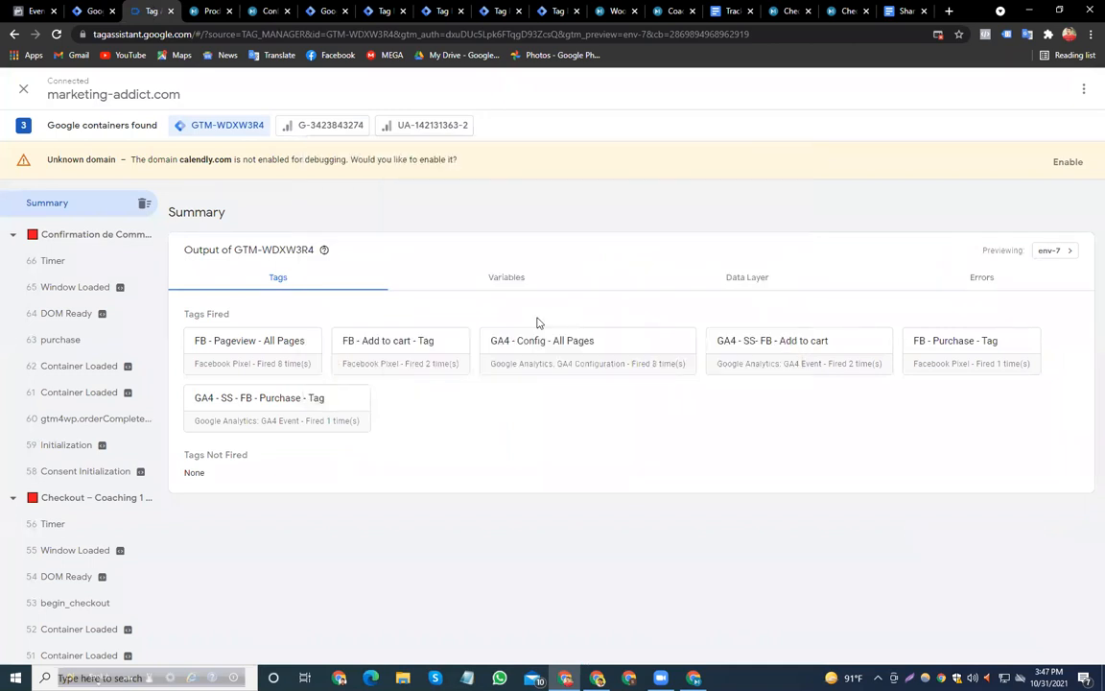
click(73, 342)
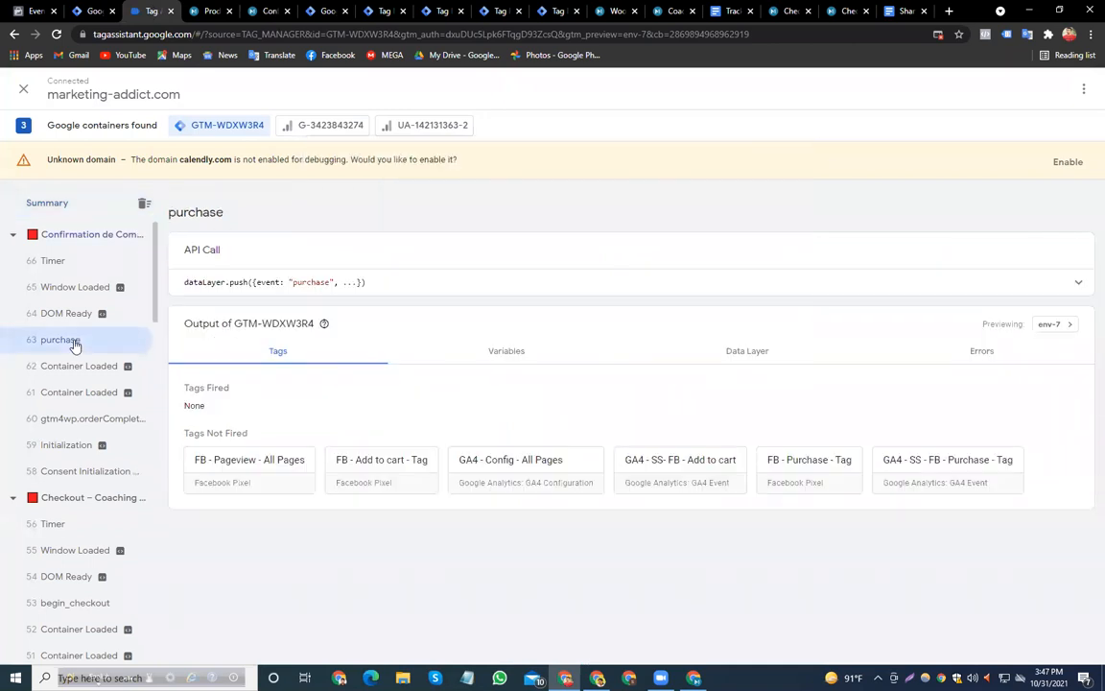
click(752, 362)
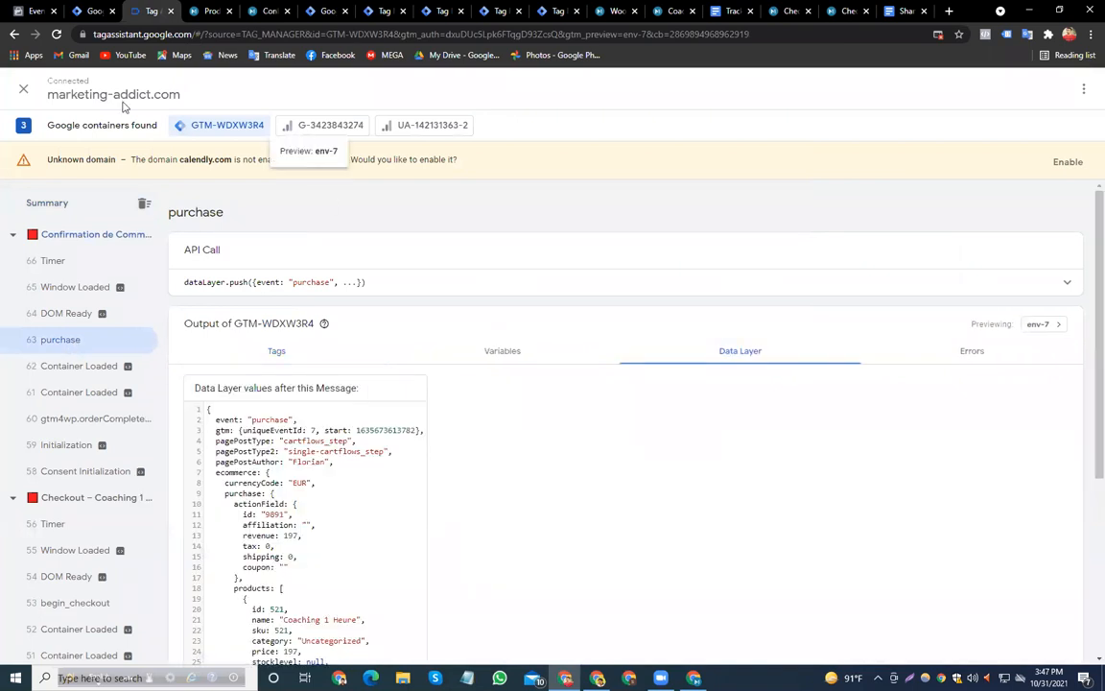
Review the browser and server events received for Site Marketing Addict in the Events Manager test events
click(36, 11)
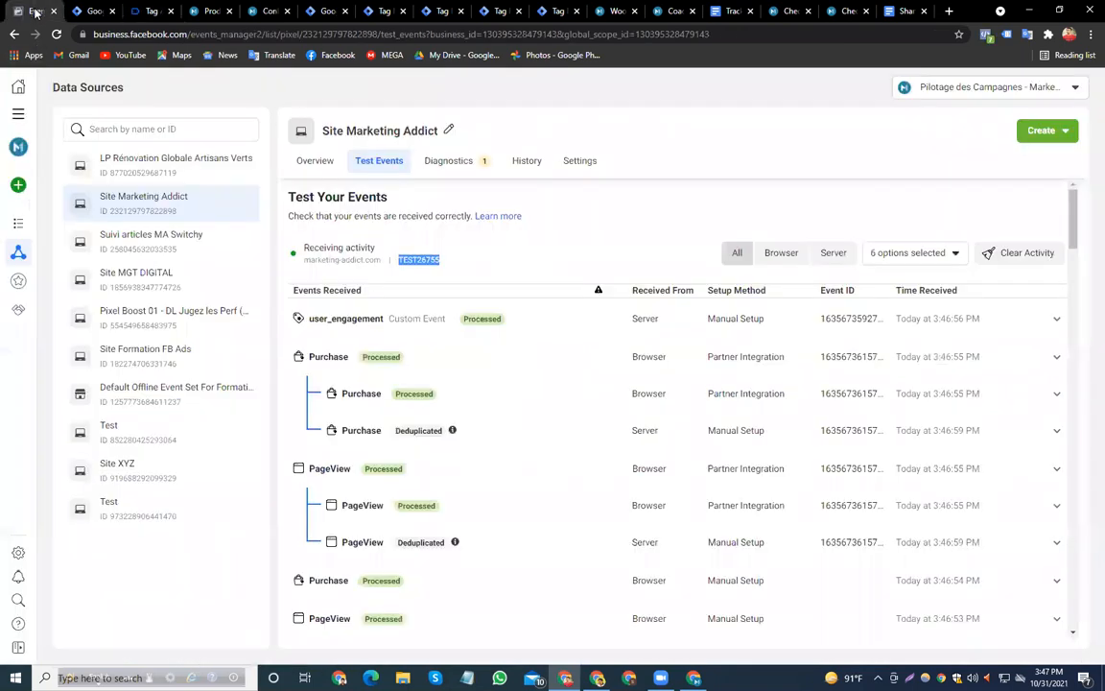
scroll(597, 371, down, 10)
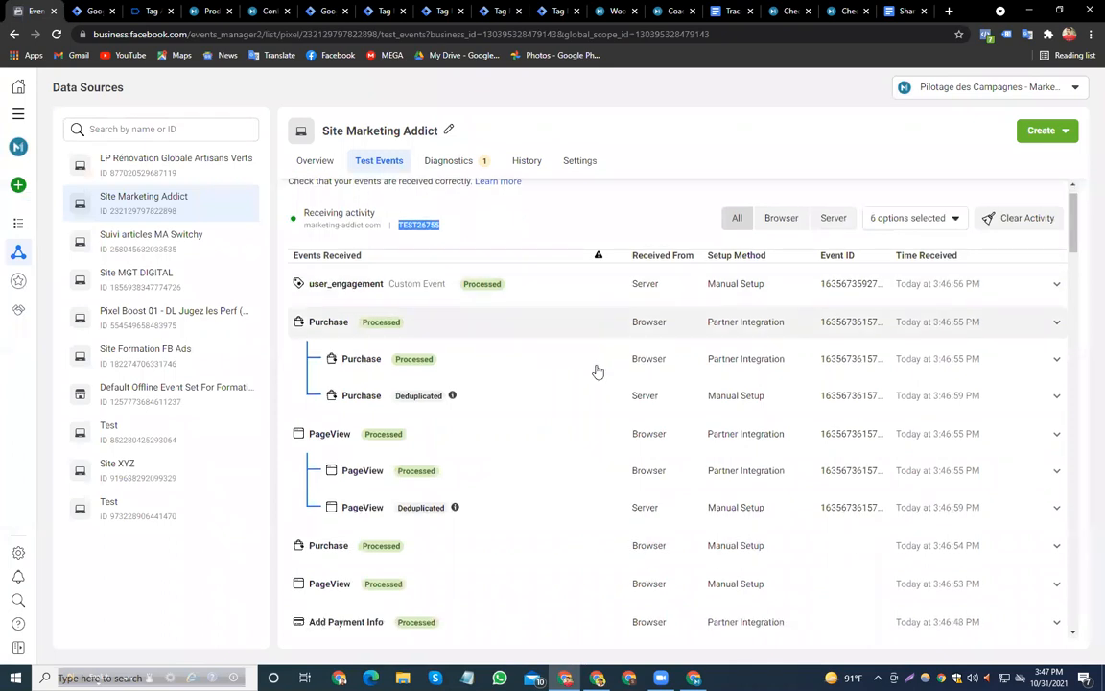
scroll(597, 371, down, 1)
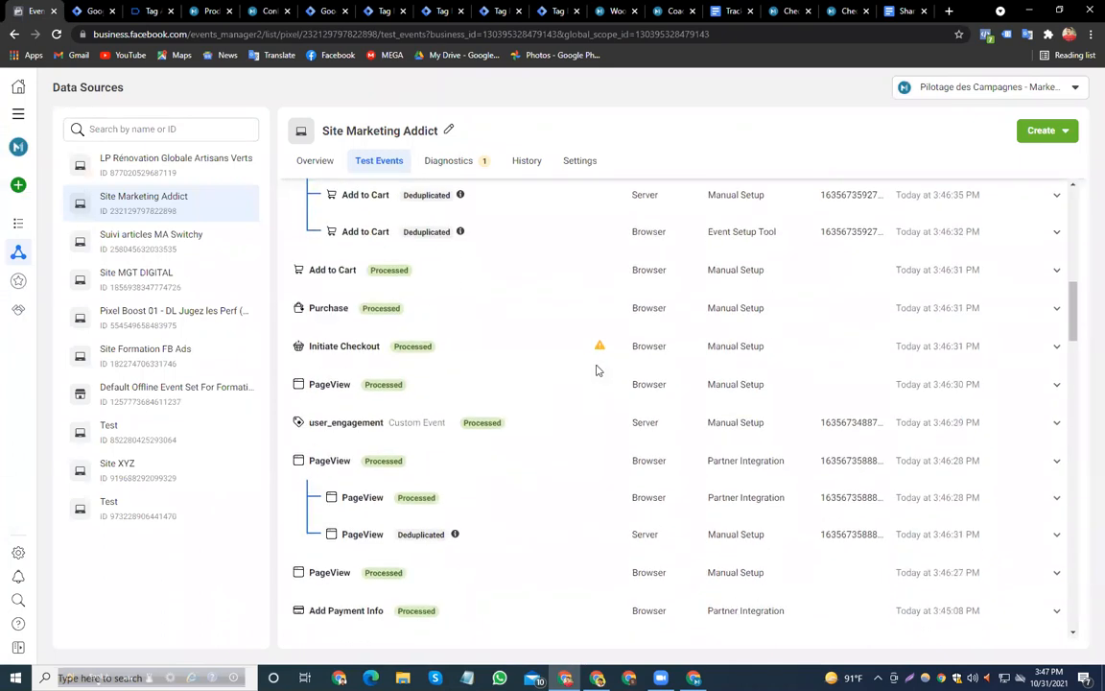
scroll(596, 370, down, 2)
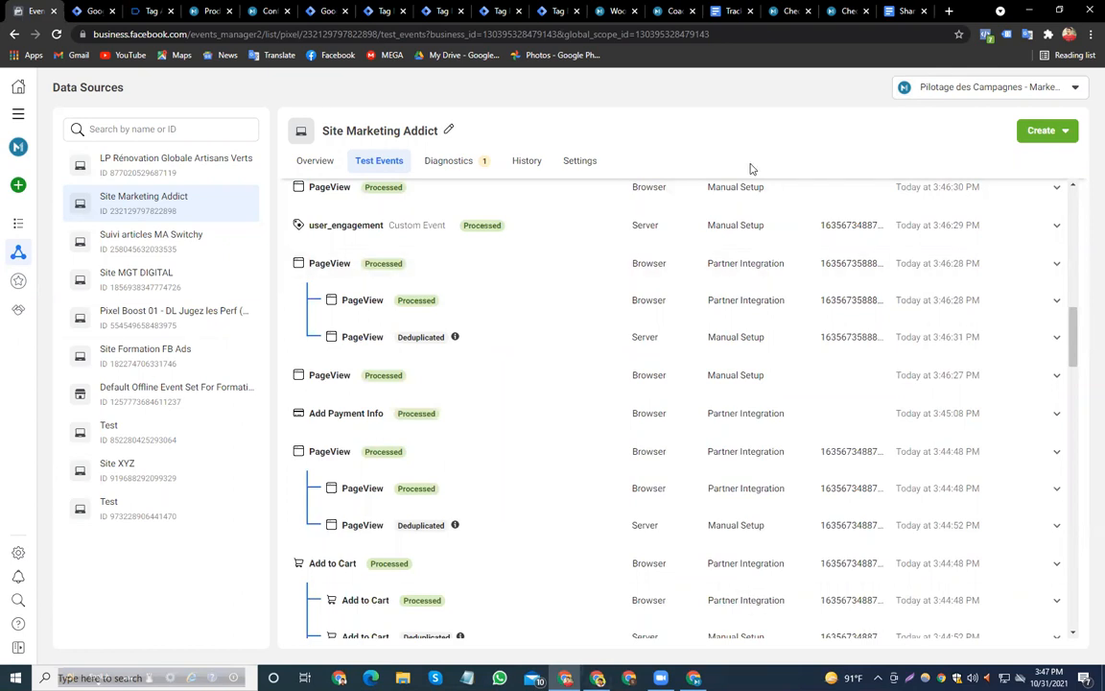
Close the unneeded browser tabs in front of the Tracking document, including the coaching, WooCommerce and extra Tag Manager pages
click(685, 12)
click(691, 11)
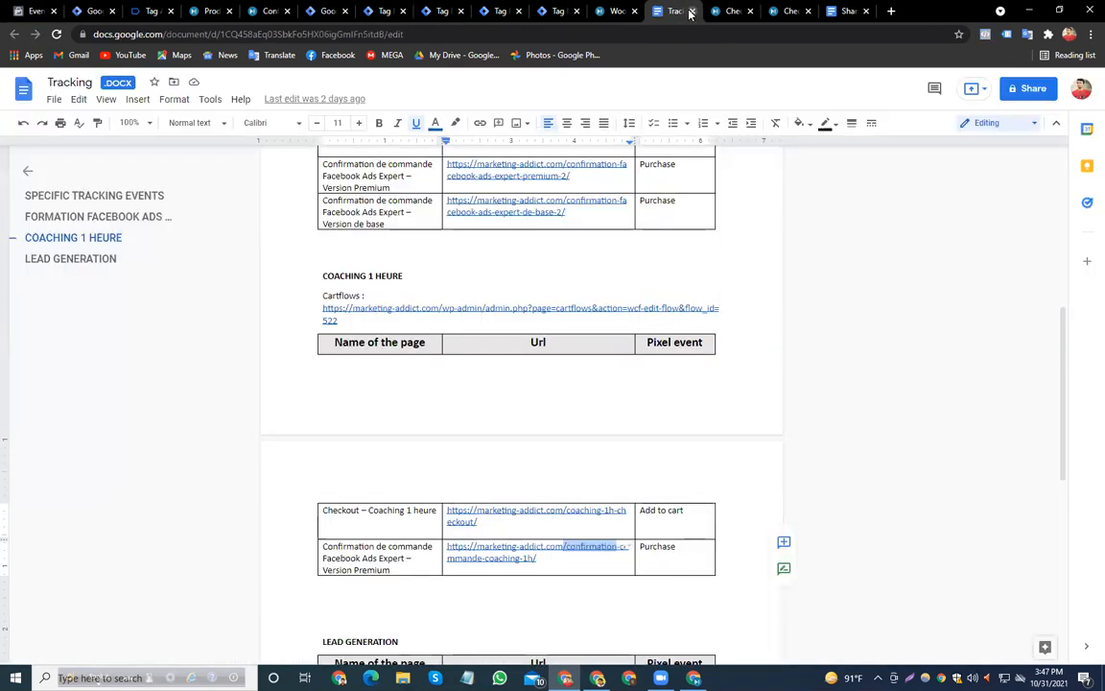
click(634, 12)
click(575, 12)
click(519, 12)
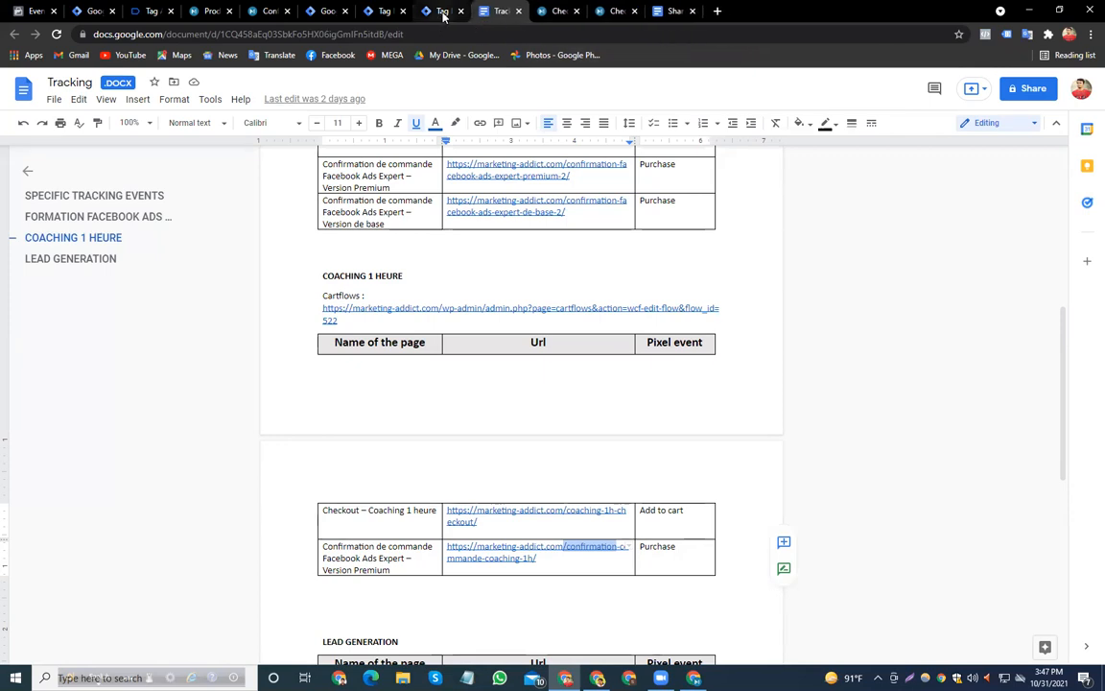
click(460, 12)
click(403, 12)
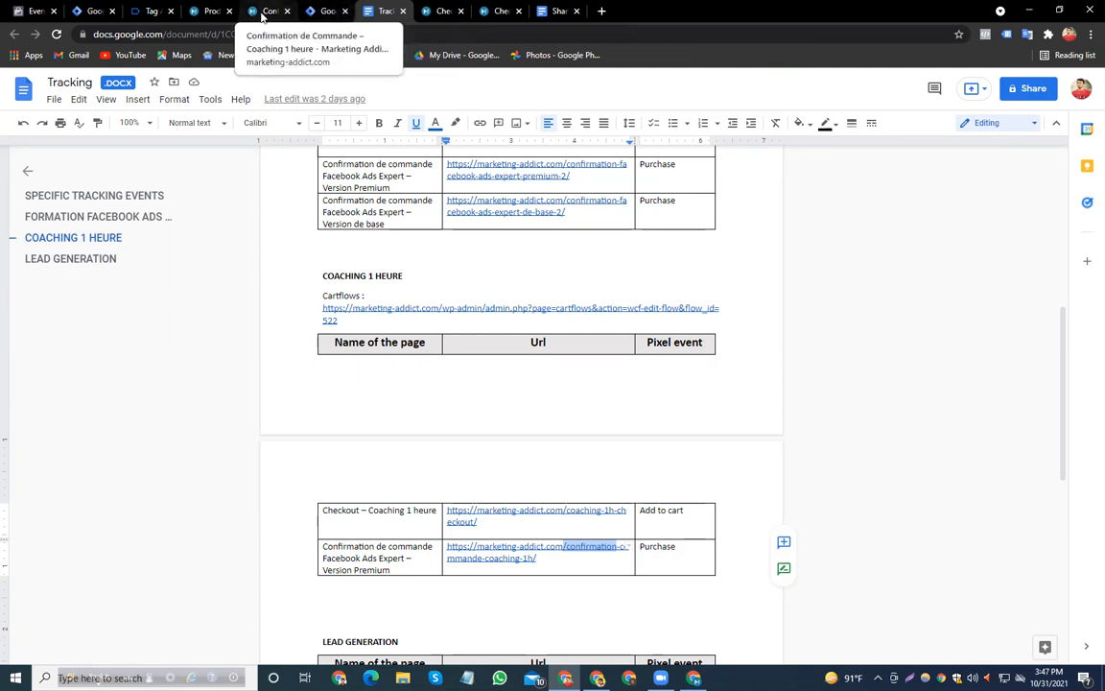
Open the web and server containers of the trendszona 2 account in Tag Manager
click(101, 14)
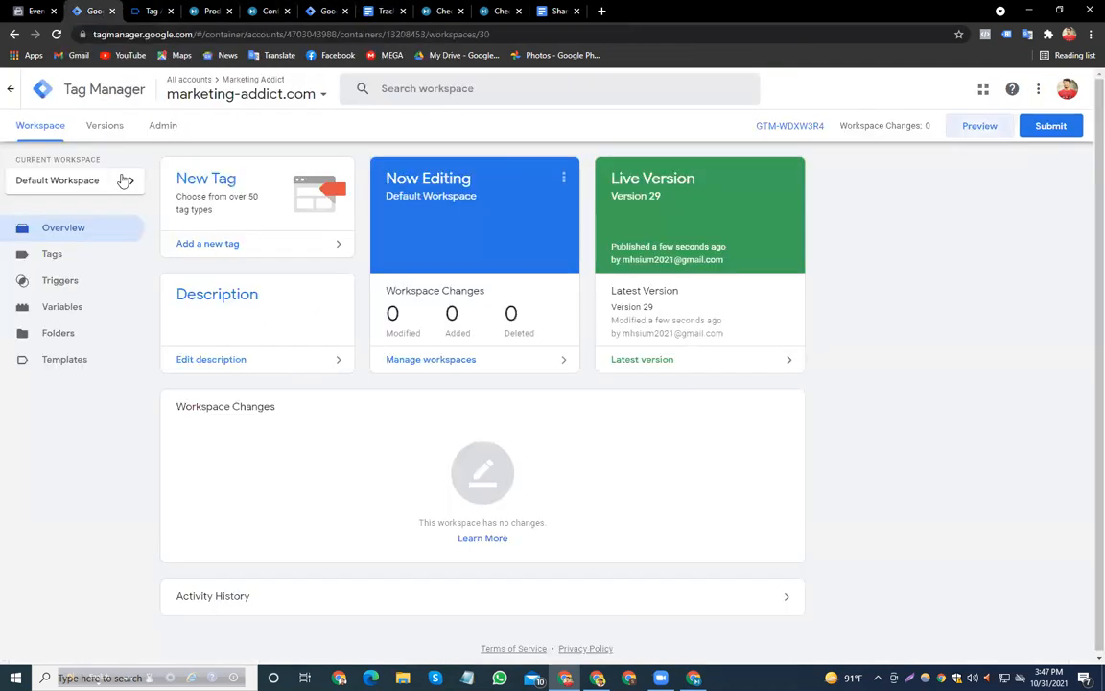
click(304, 91)
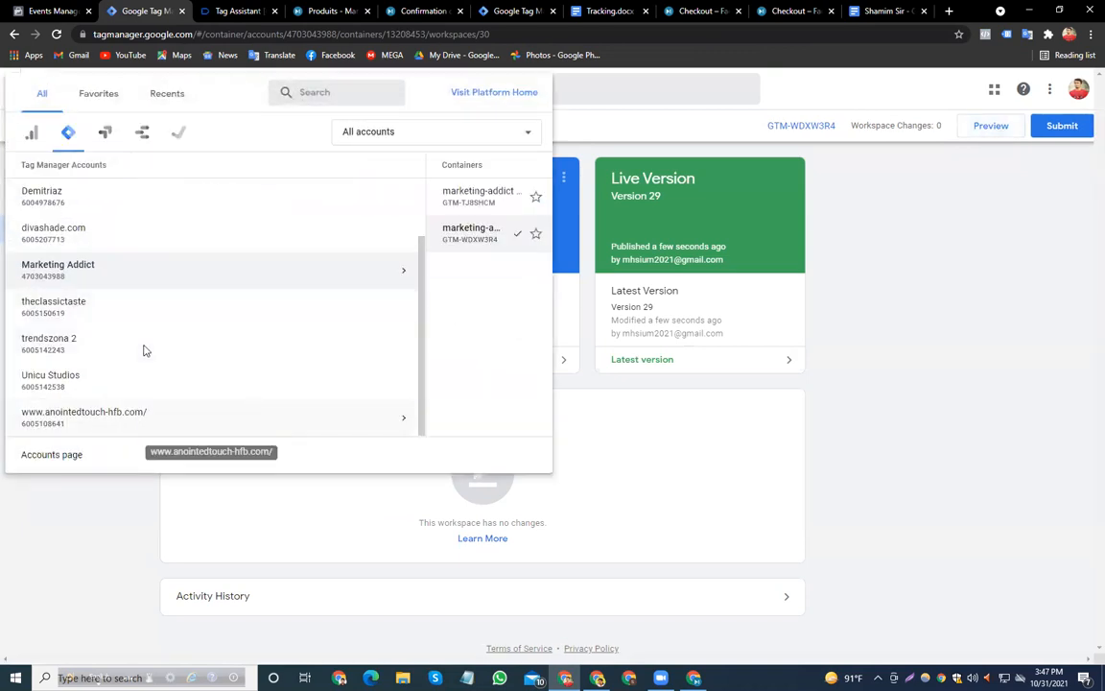
click(230, 346)
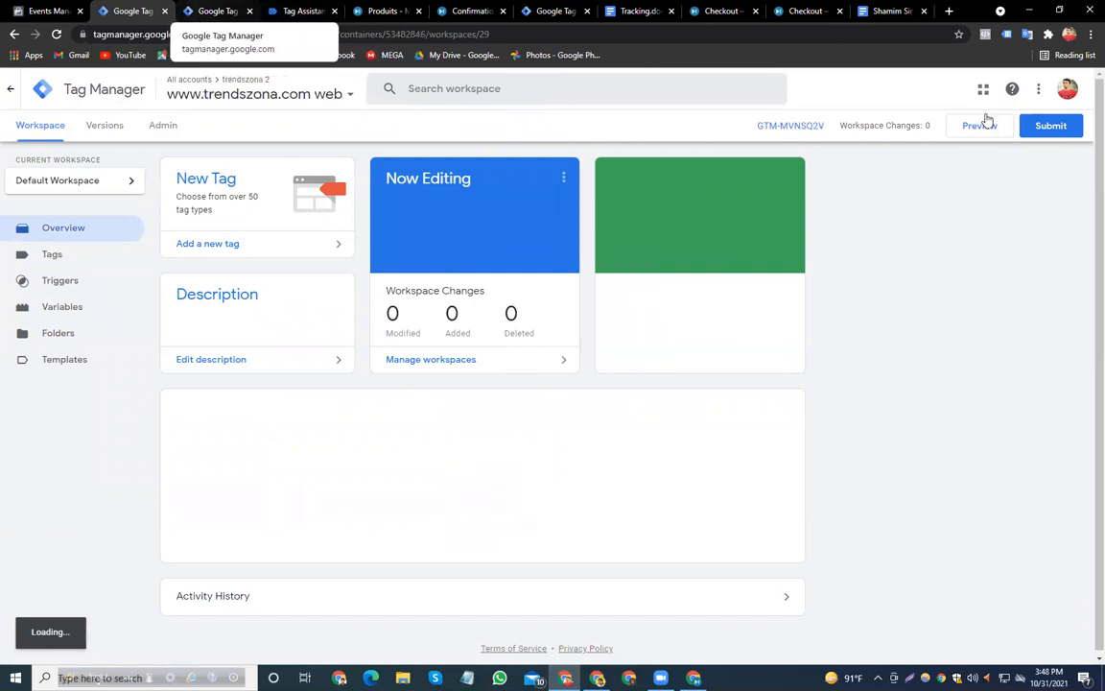
click(235, 8)
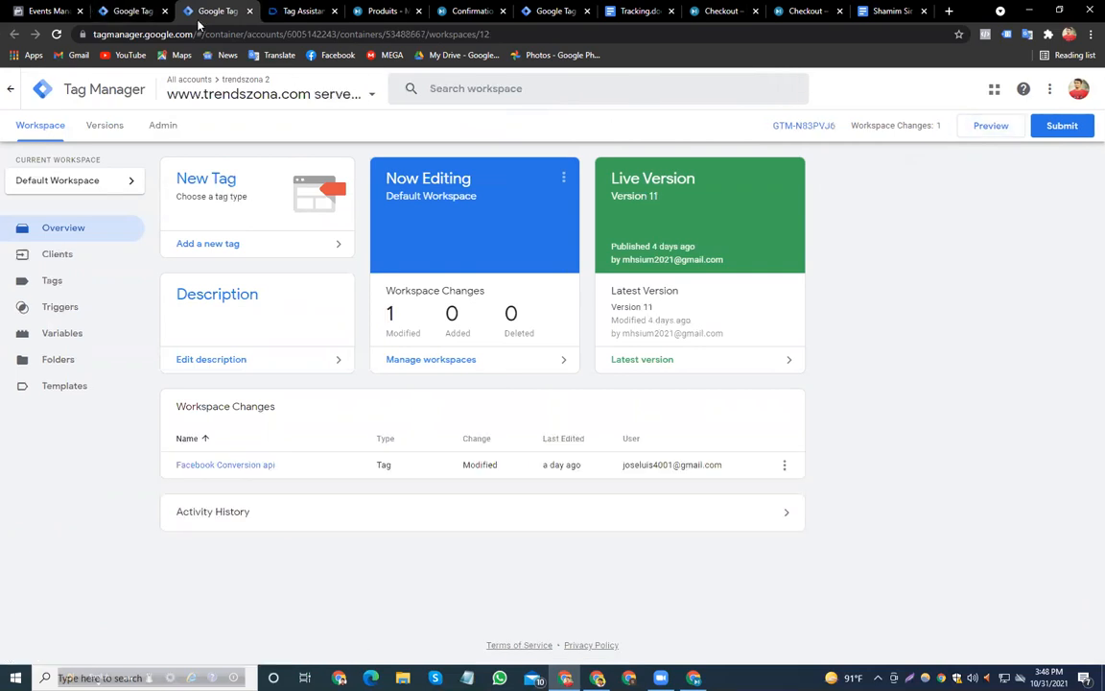
click(967, 127)
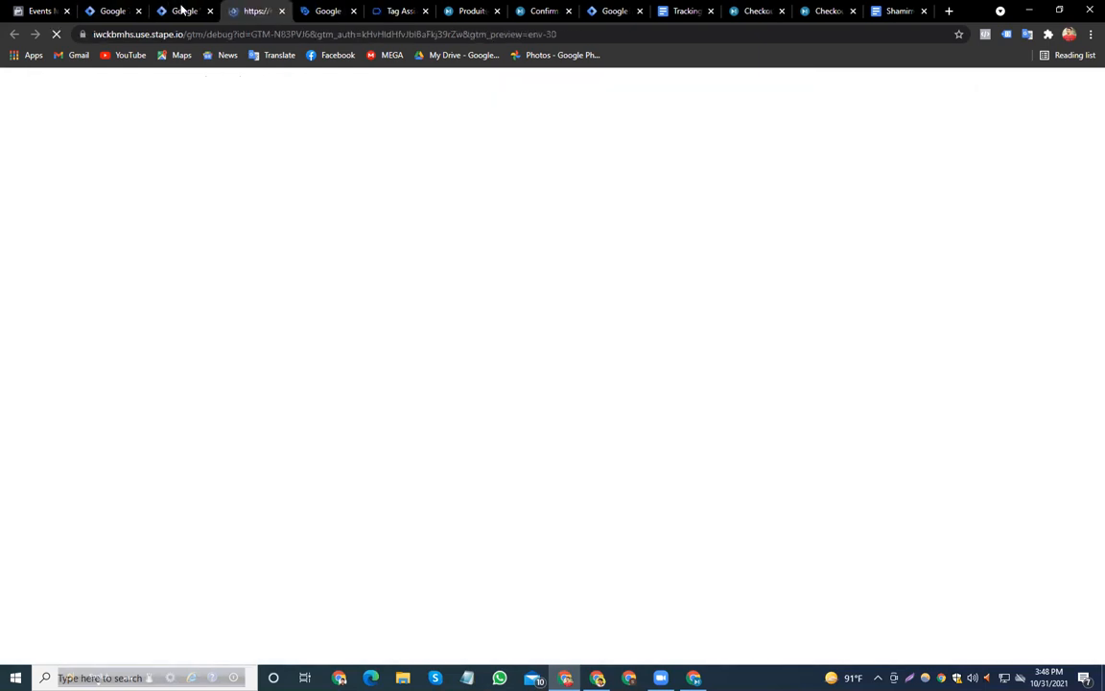
click(166, 10)
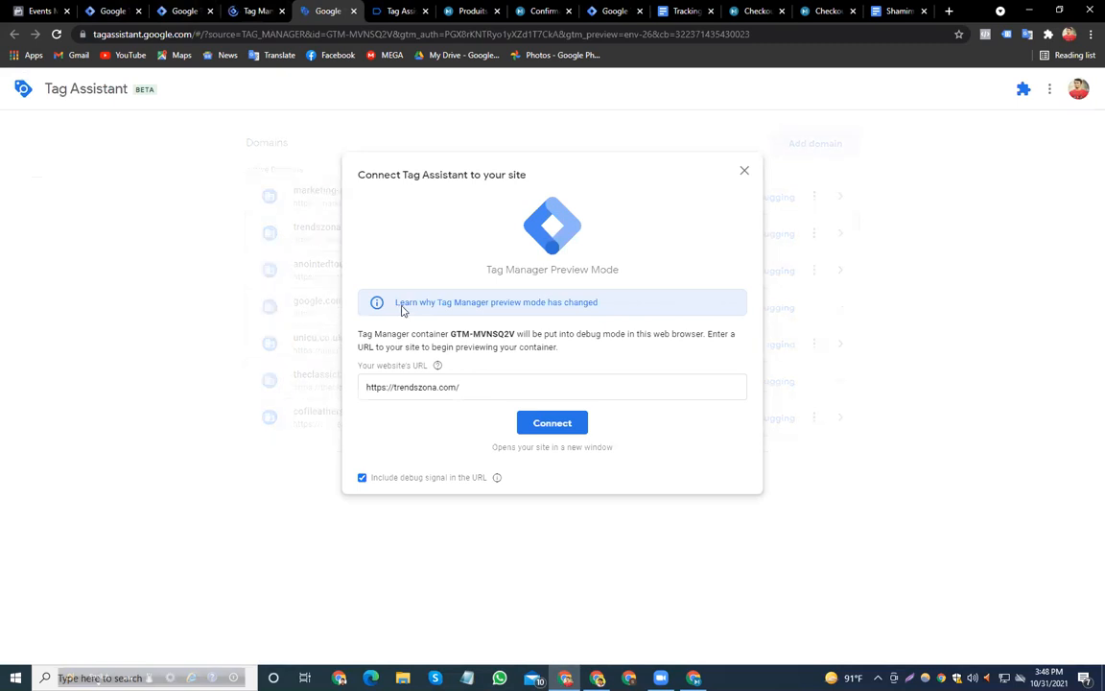
key(Return)
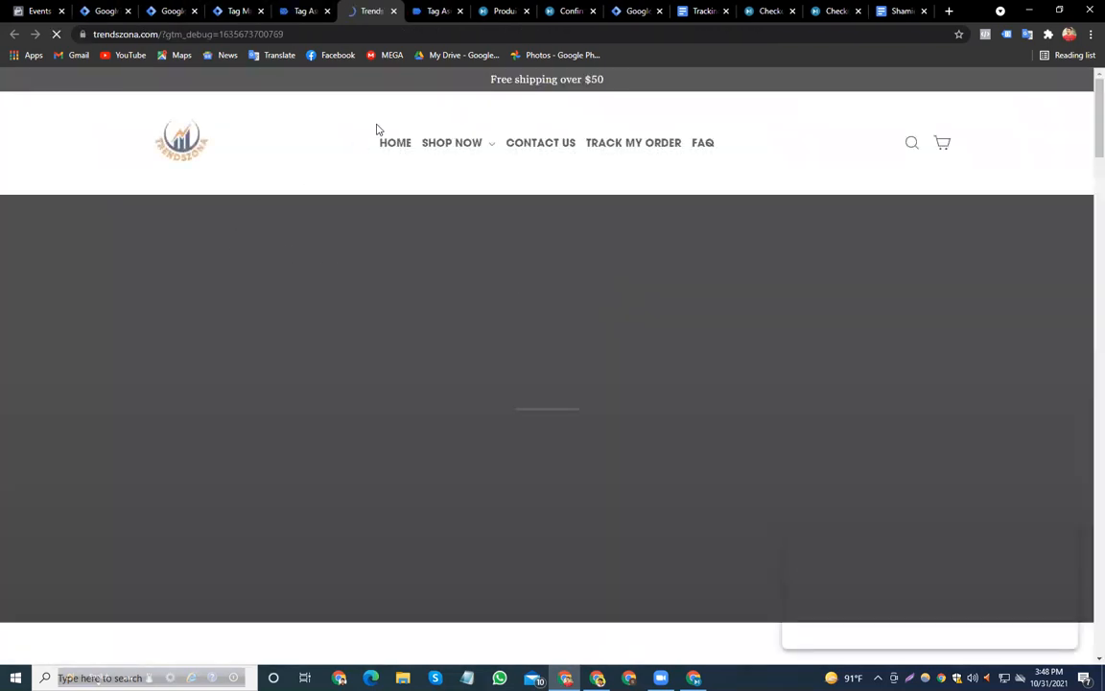
Go to checkout with the Special kit for beard growth and fill in the contact e-mail, first name and last name
click(843, 395)
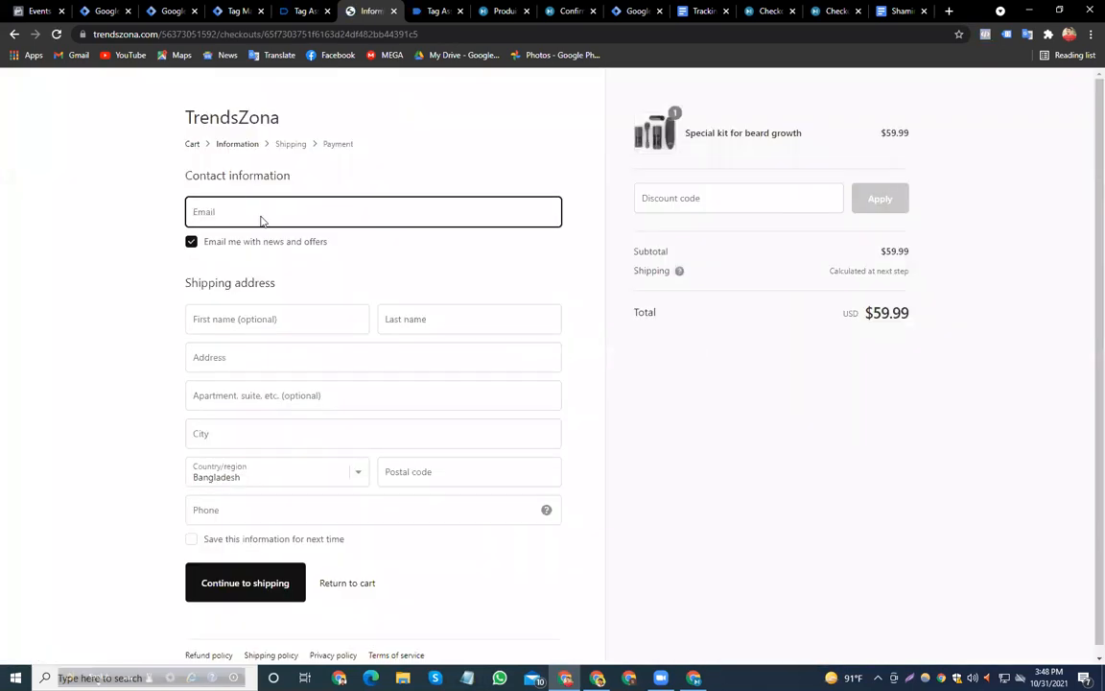
click(261, 219)
click(254, 246)
click(272, 317)
click(279, 352)
click(440, 326)
click(419, 353)
click(362, 357)
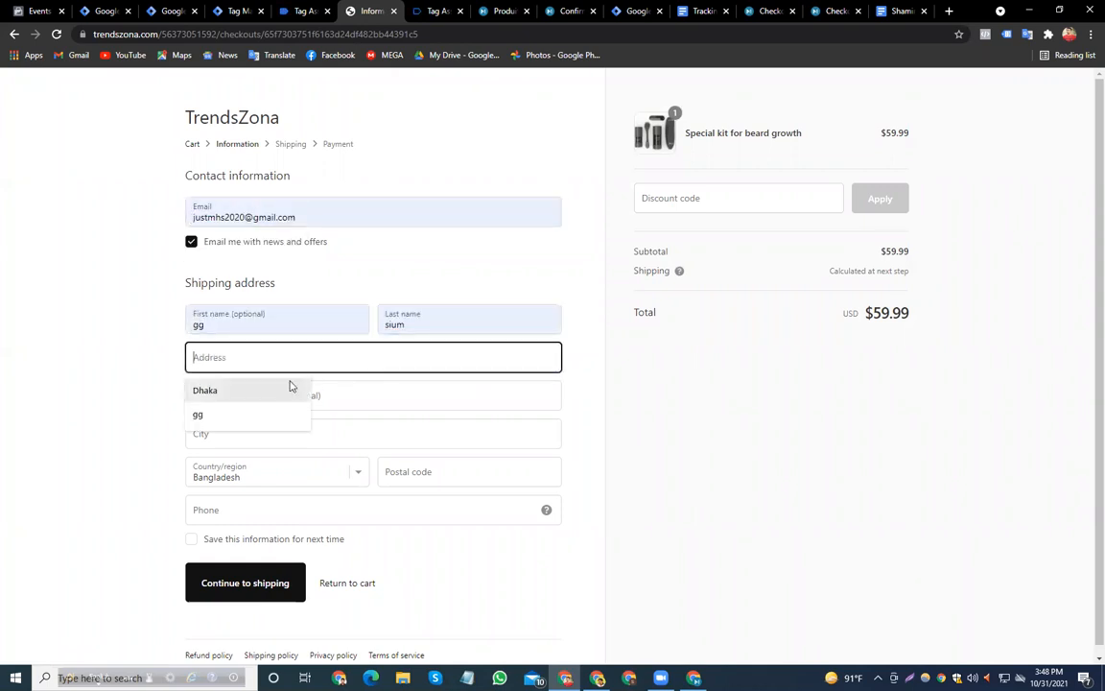
Fill in the remaining shipping address and phone details and continue to the shipping method
click(291, 390)
click(284, 392)
click(271, 431)
click(271, 433)
click(272, 466)
click(298, 513)
click(239, 542)
click(251, 587)
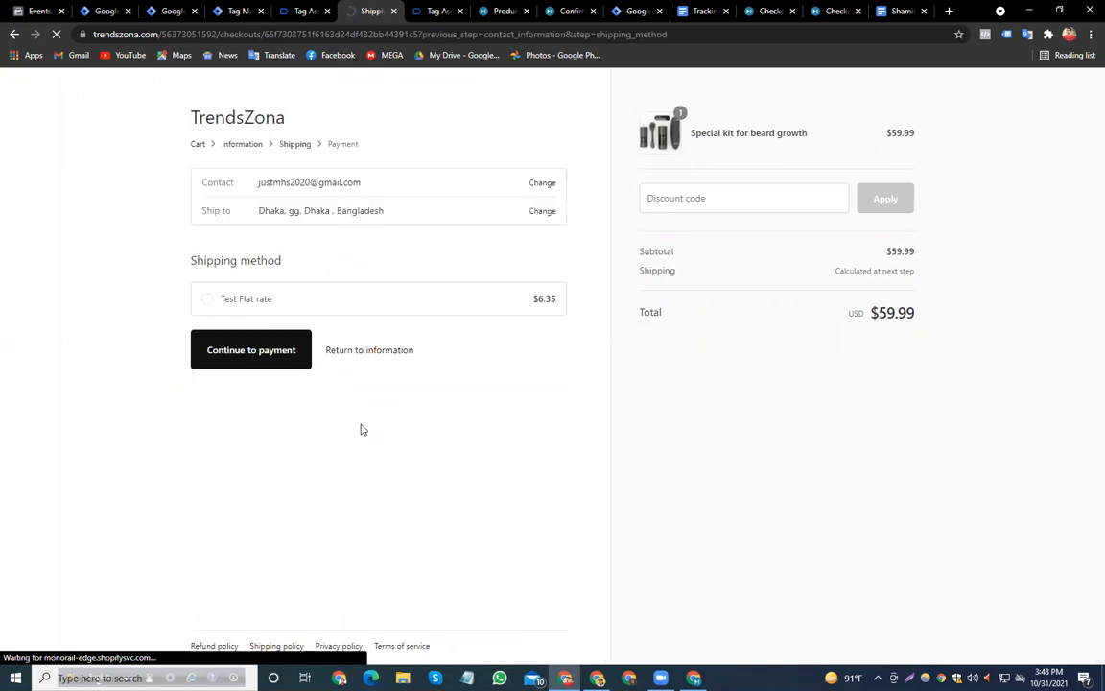
Continue to payment with Test Flat rate shipping, choose Cash on Delivery (COD), and complete the order
click(261, 355)
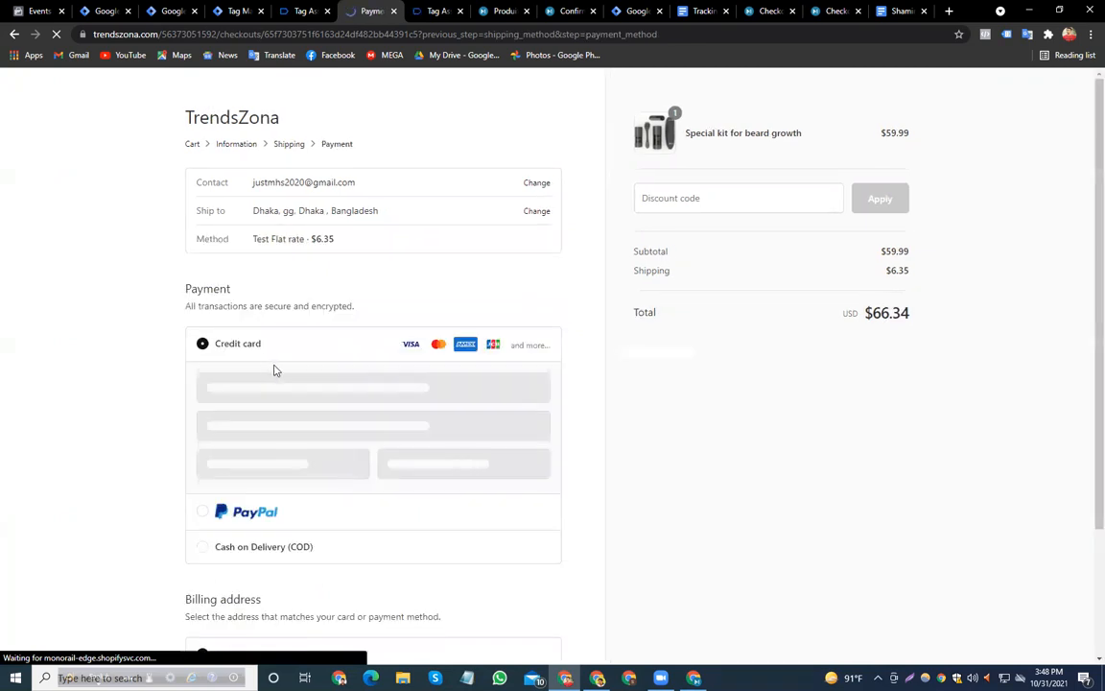
click(207, 554)
scroll(172, 523, down, 1)
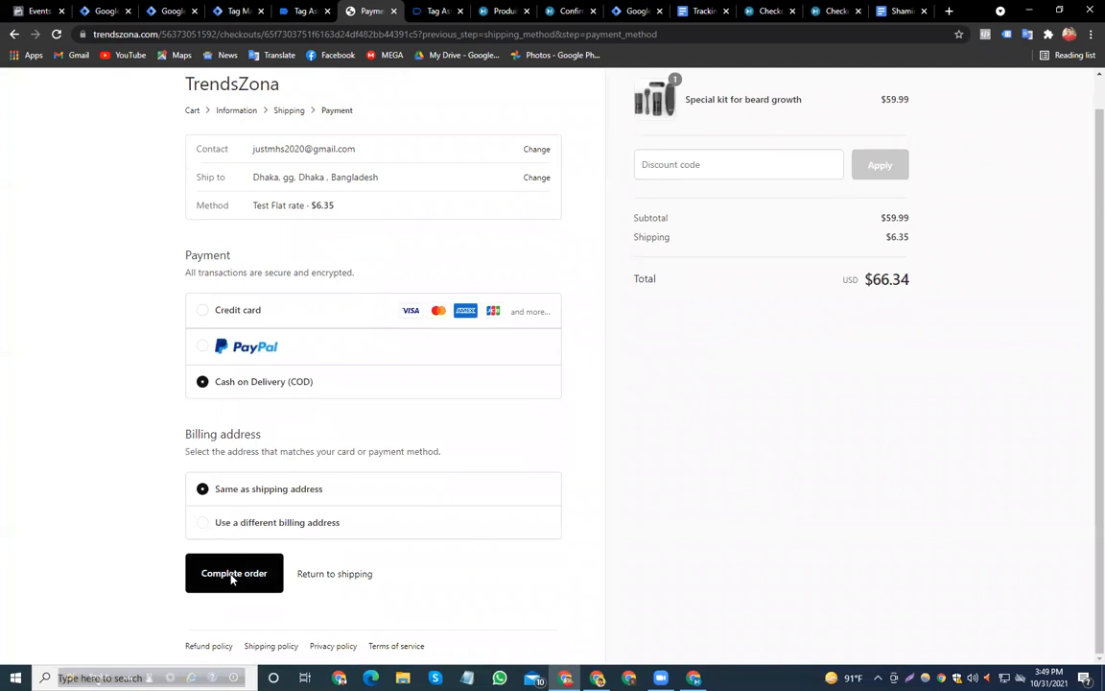
click(231, 575)
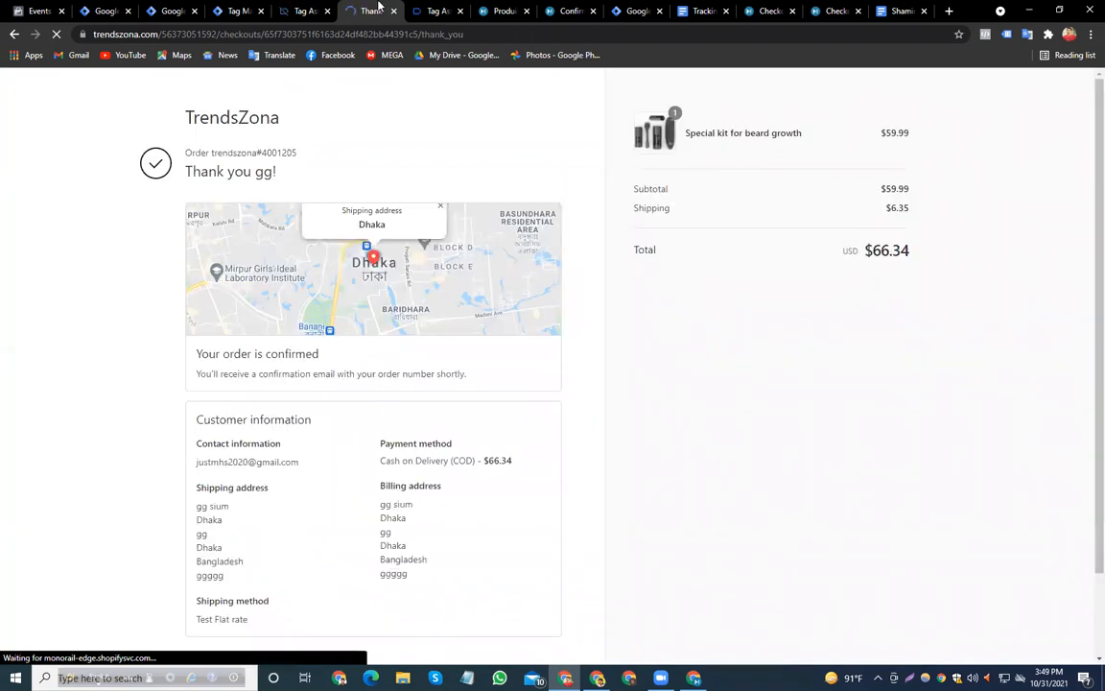
Compare the trendszona.com and marketing-addict.com debug sessions and inspect the purchase event in the trendszona server container preview
click(314, 11)
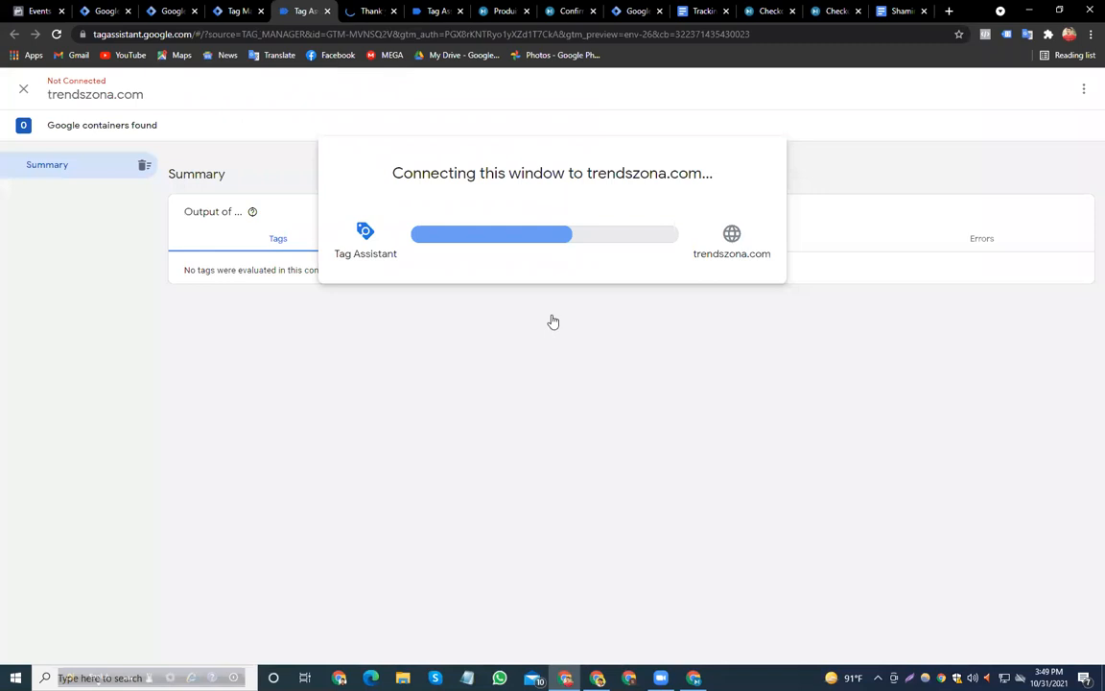
click(552, 319)
click(439, 11)
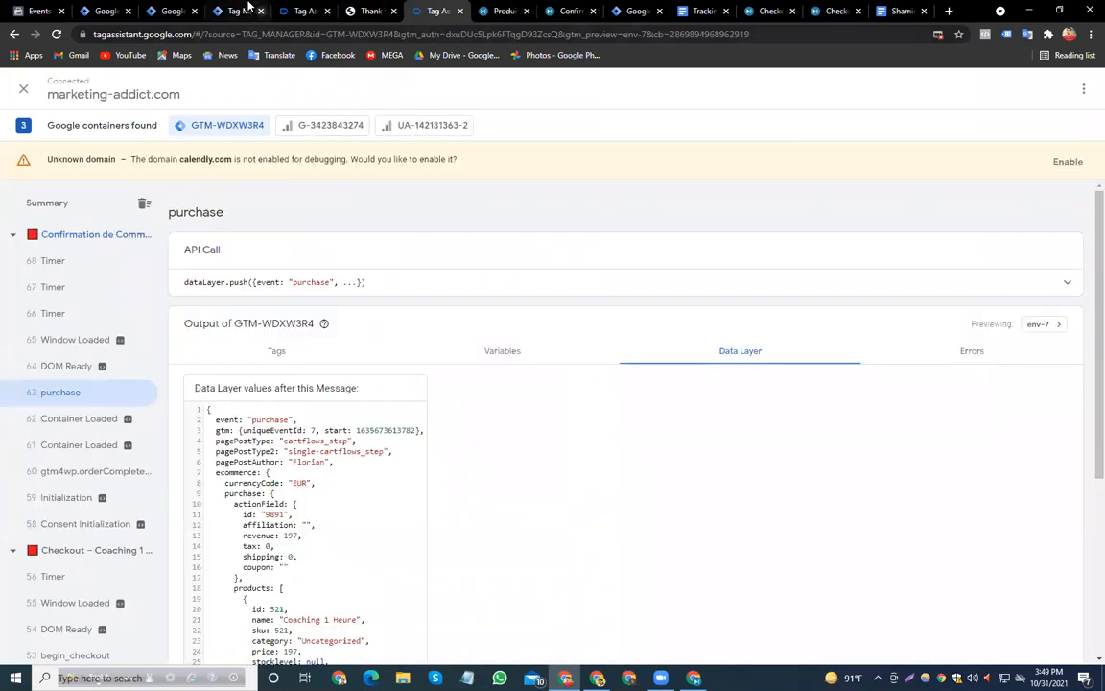
click(303, 11)
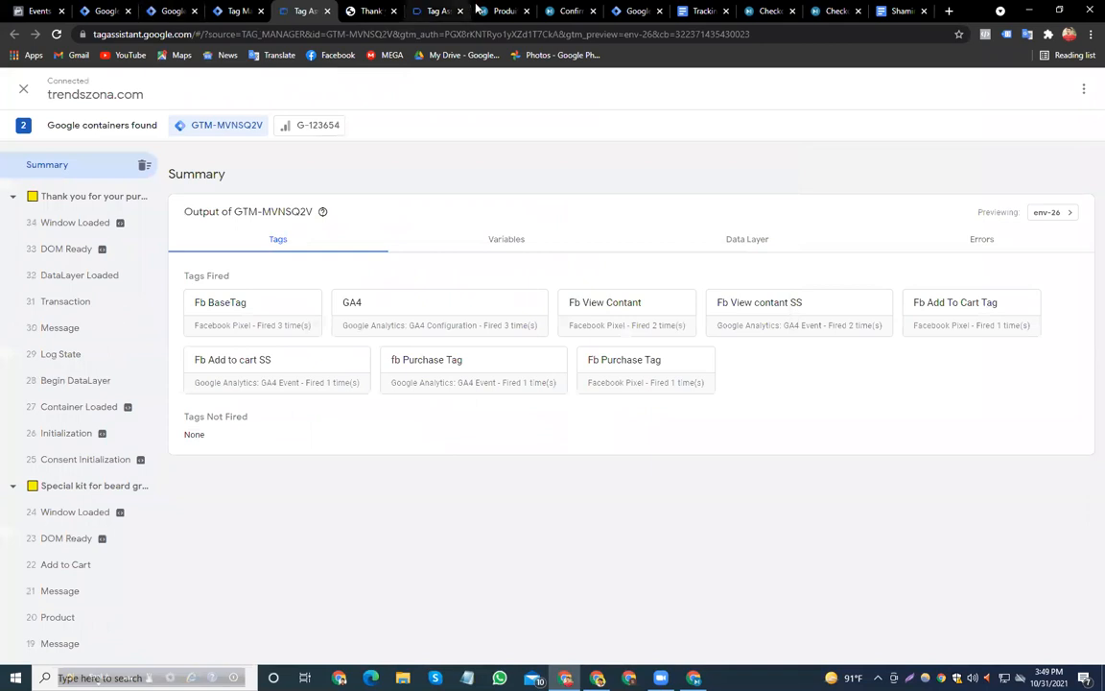
click(426, 10)
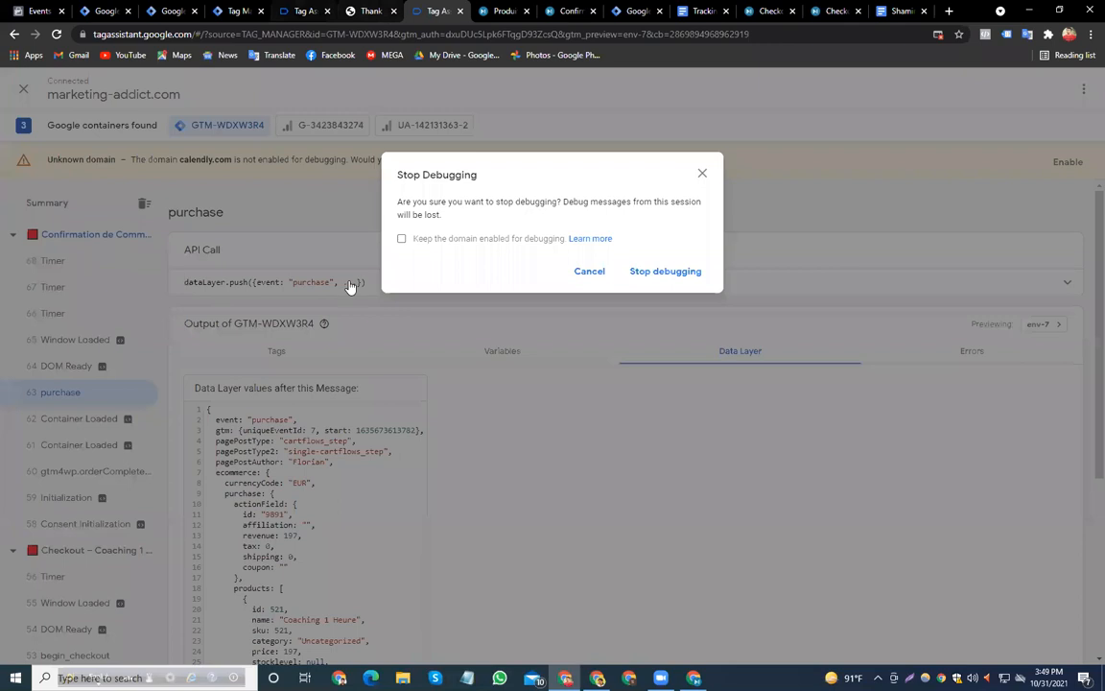
click(238, 12)
click(61, 244)
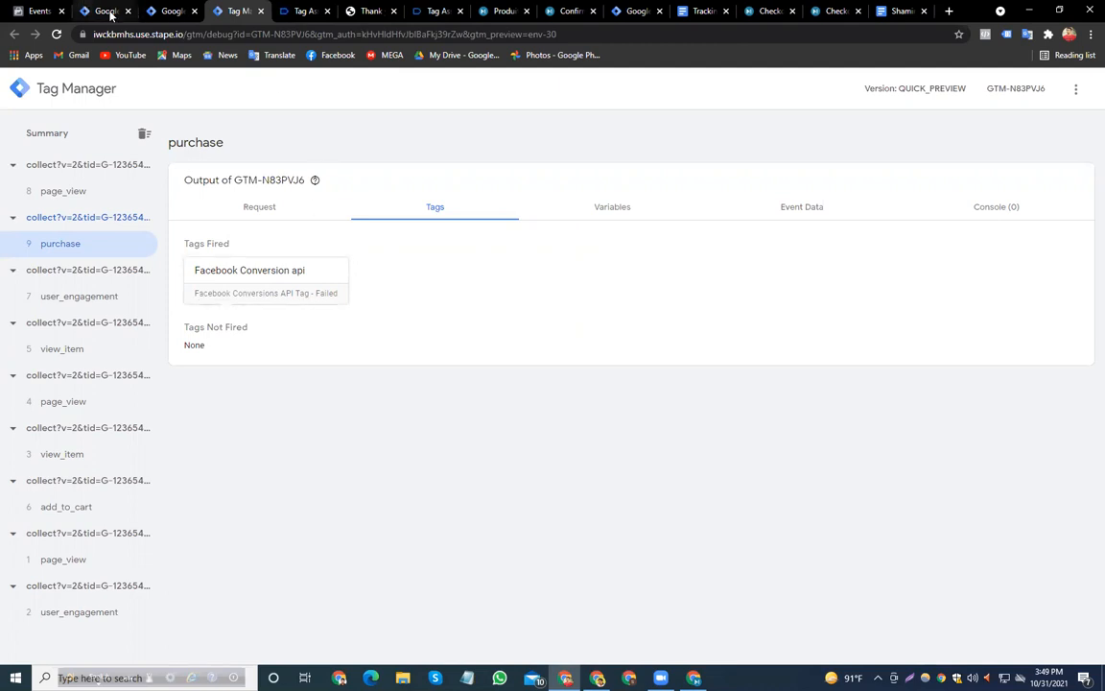
Open the tag lists of the trendszona server and web containers
click(154, 12)
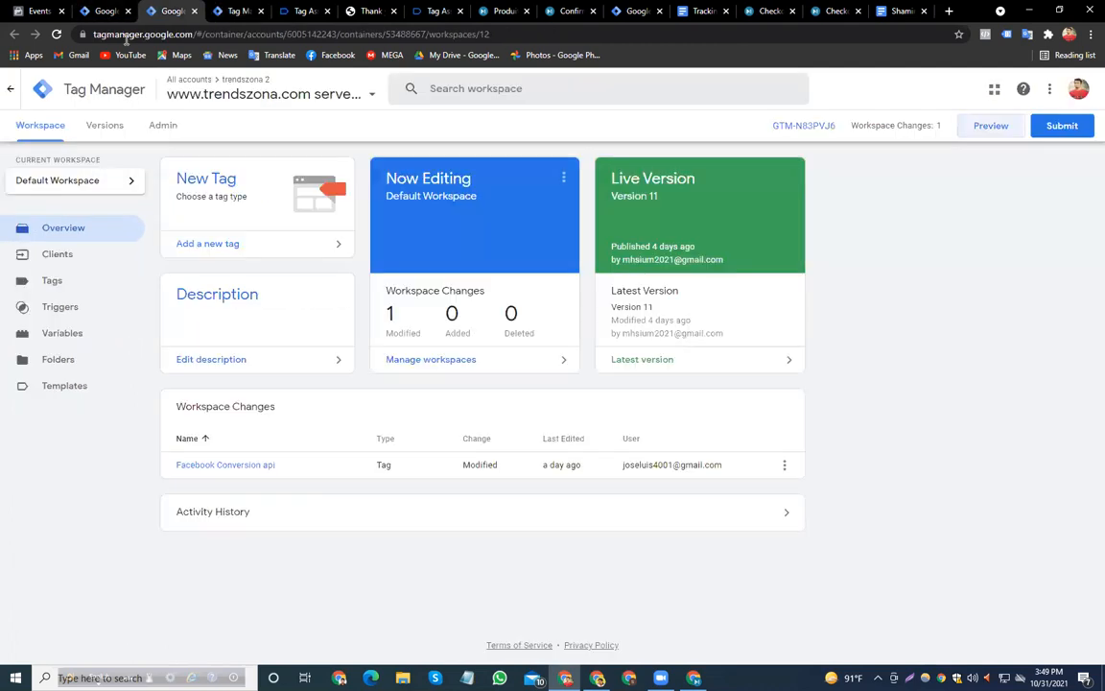
click(69, 278)
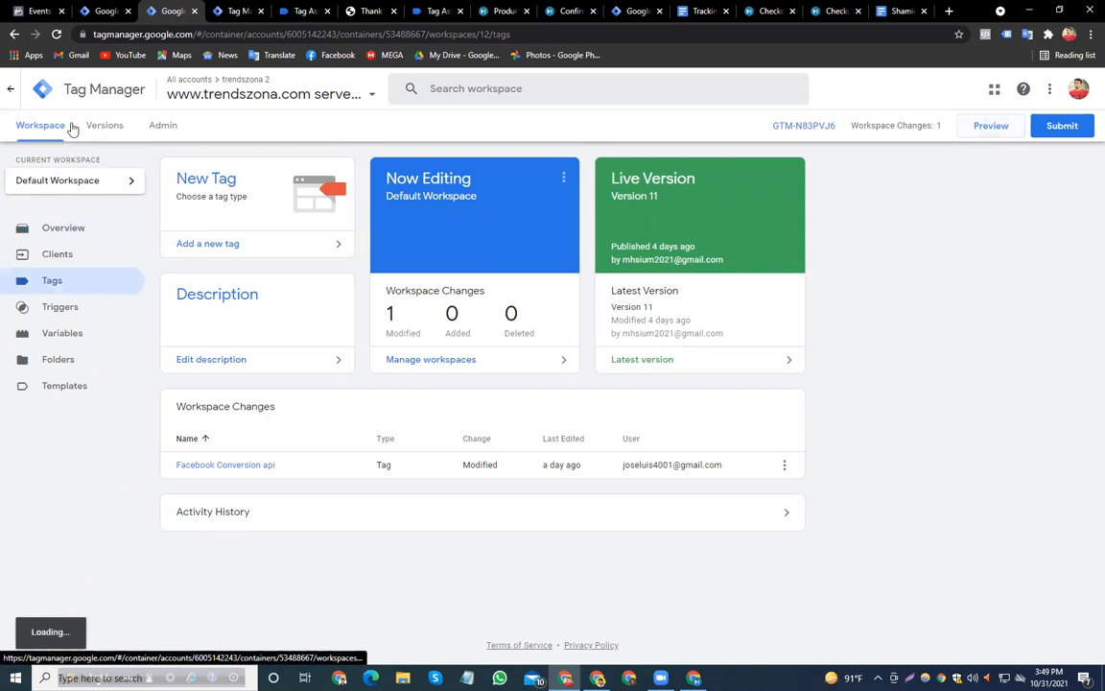
key(ctrl+shift+Tab)
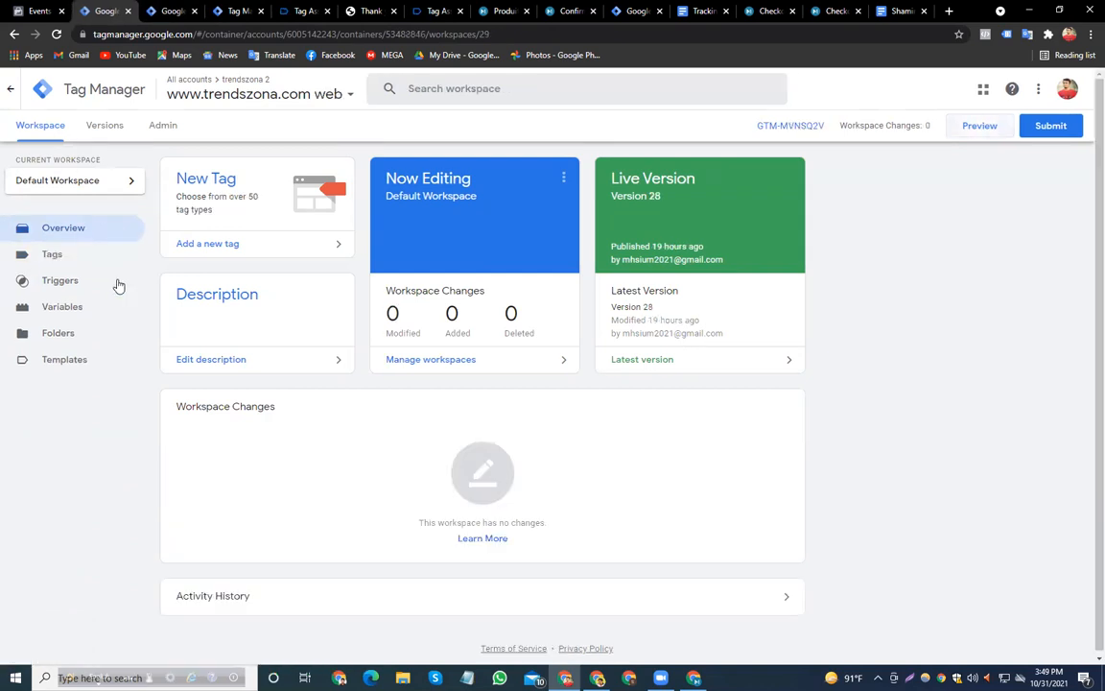
click(107, 258)
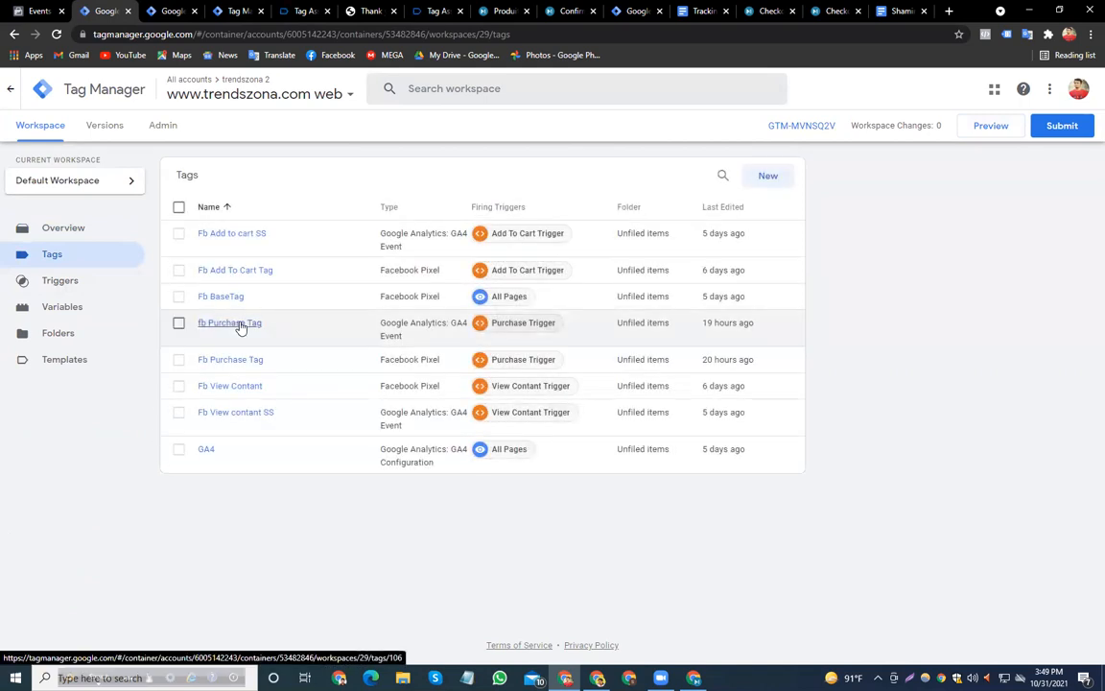
Open the configuration of the GA4 event tag fb Purchase Tag and review its user properties and trigger
click(241, 327)
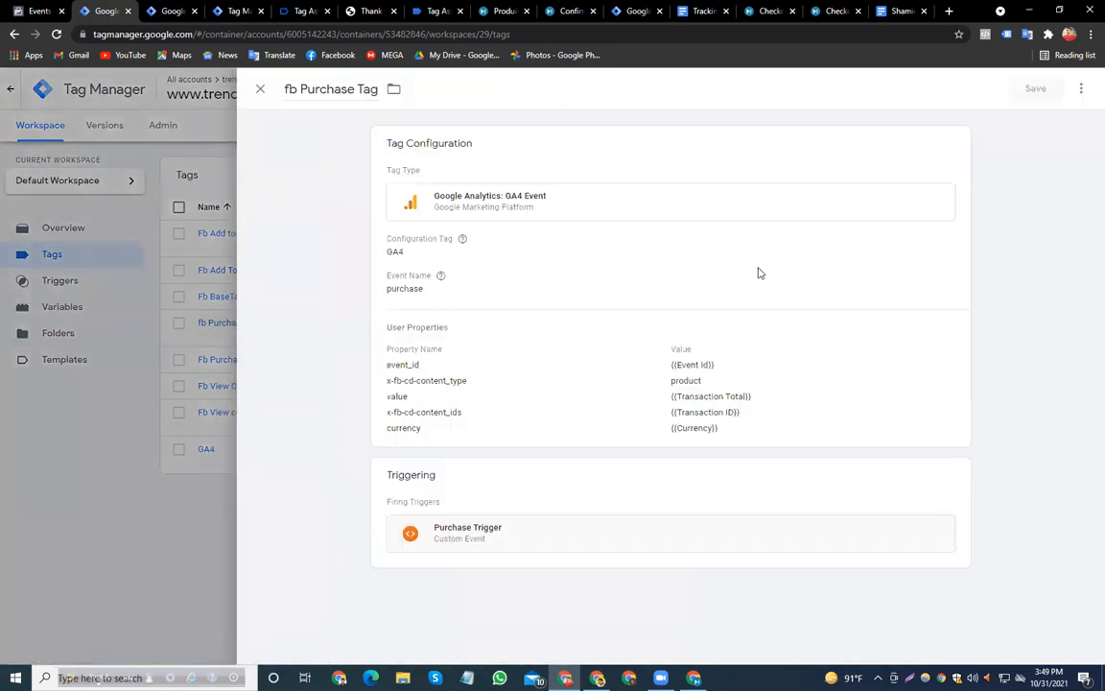
click(778, 296)
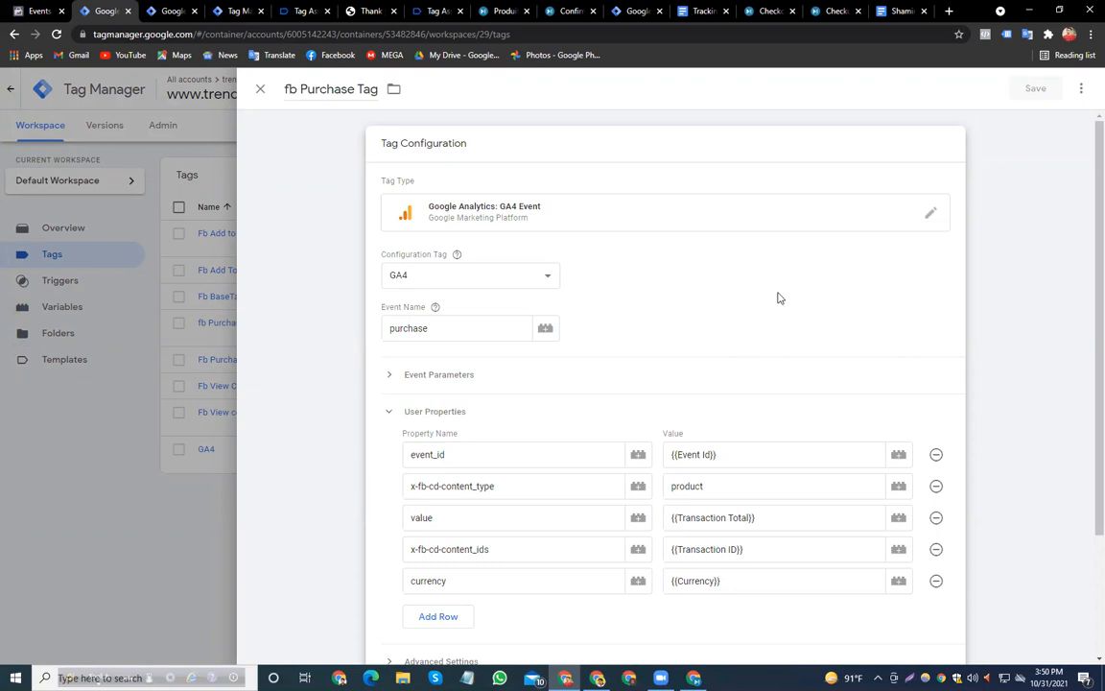
scroll(779, 297, down, 3)
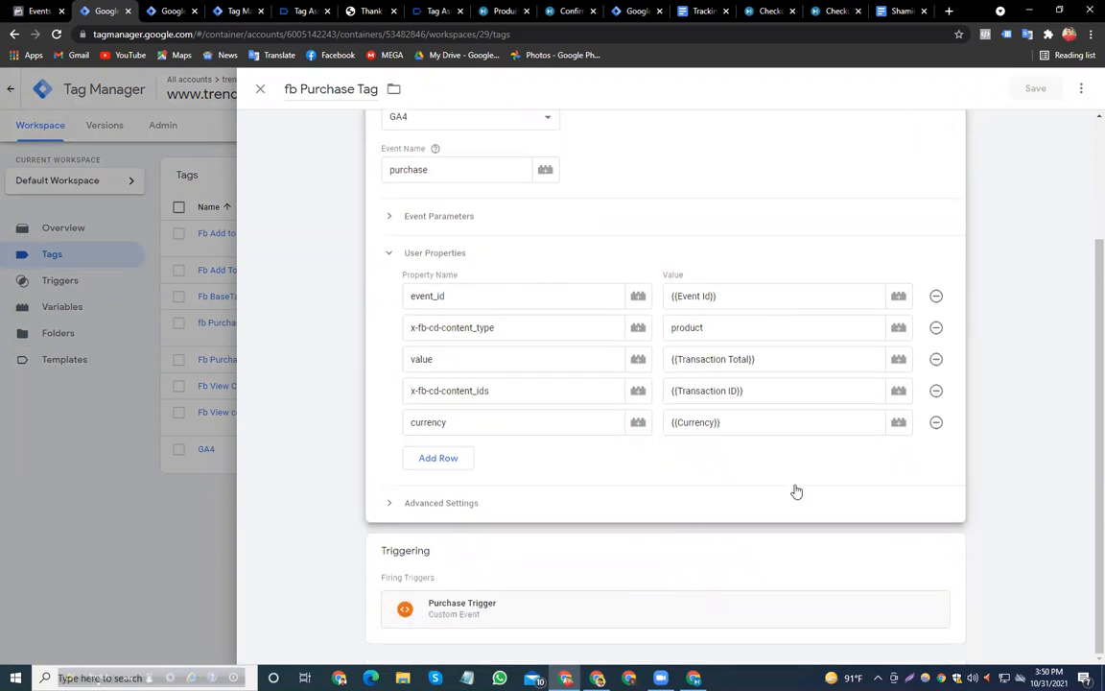
Replace the x-fb-cd-content_ids value with 50 in the user properties of the fb Purchase Tag
click(760, 388)
key(BackSpace)
key(BackSpace)
key(BackSpace)
key(BackSpace)
key(BackSpace)
key(BackSpace)
key(BackSpace)
key(BackSpace)
key(BackSpace)
key(BackSpace)
key(BackSpace)
key(BackSpace)
key(BackSpace)
key(BackSpace)
key(BackSpace)
key(BackSpace)
key(BackSpace)
key(BackSpace)
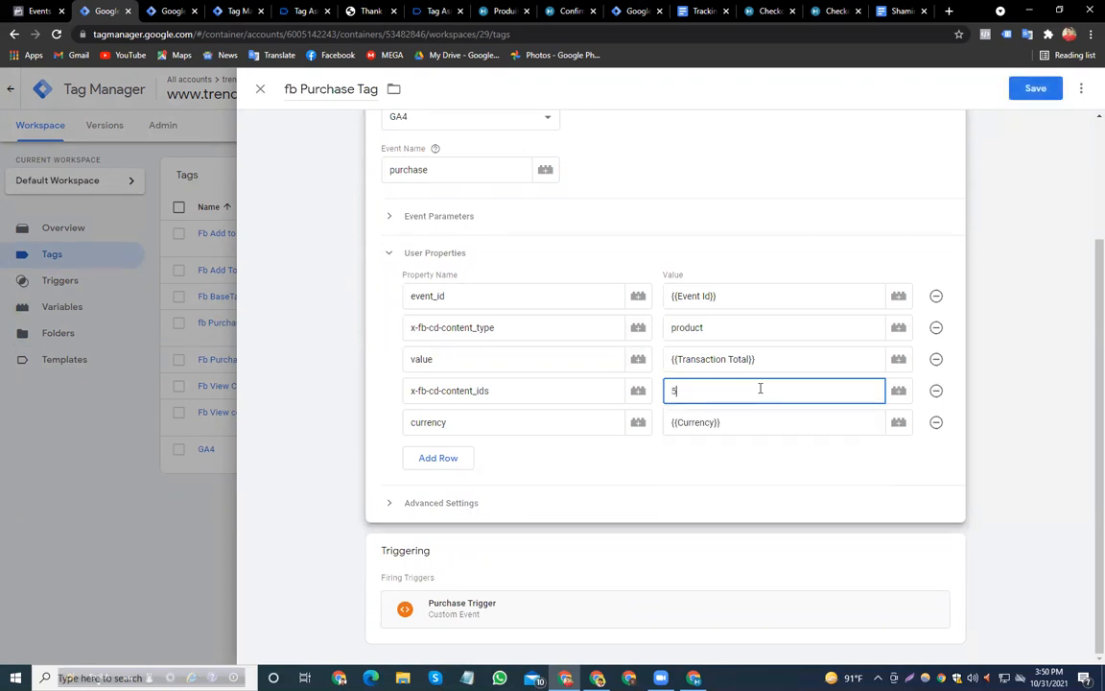
click(1038, 345)
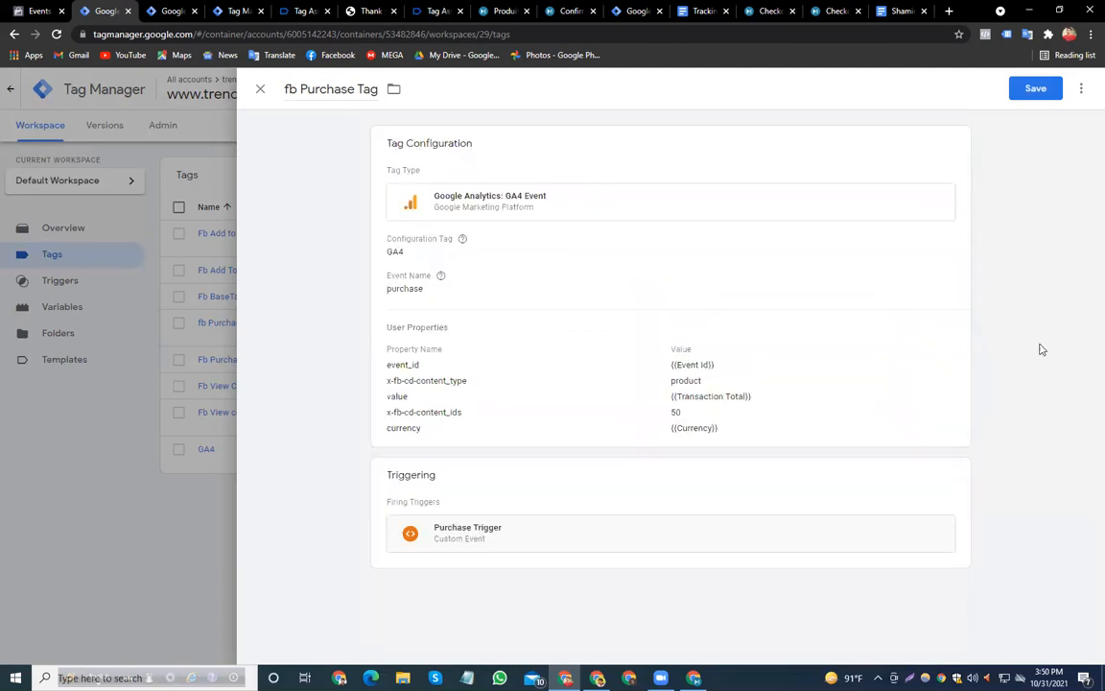
In the fb Purchase Tag's user properties, set value to 50 and x-fb-cd-content_ids to 1234, and save the tag
click(715, 421)
click(714, 543)
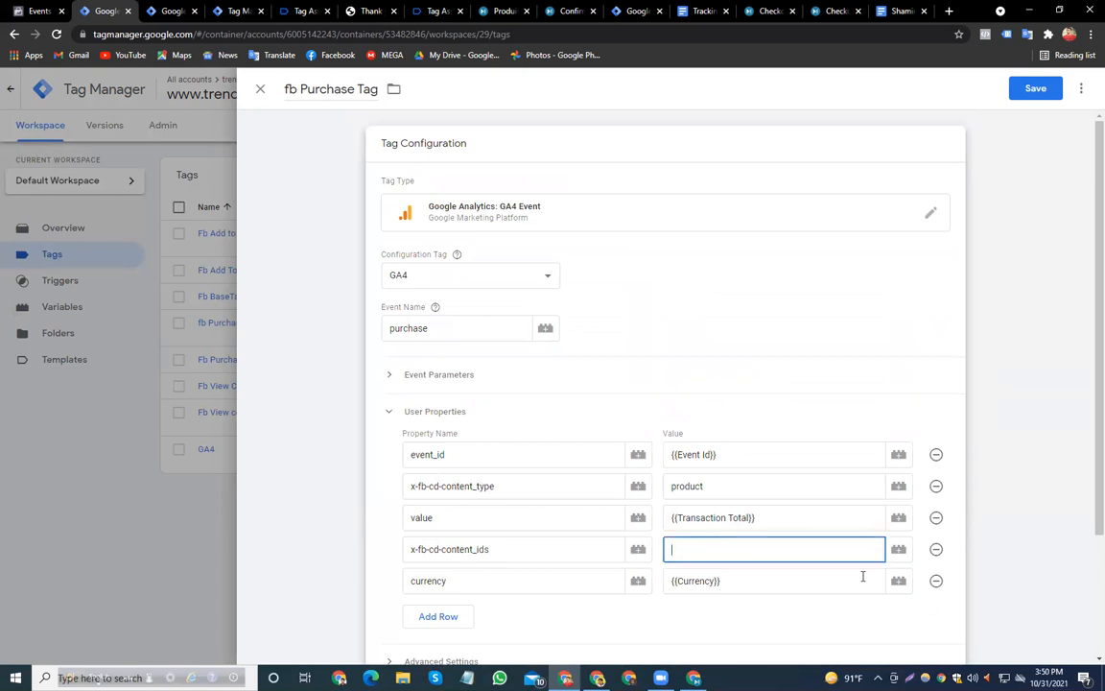
click(802, 517)
key(BackSpace)
key(BackSpace)
key(BackSpace)
key(BackSpace)
key(BackSpace)
key(BackSpace)
key(BackSpace)
key(BackSpace)
key(BackSpace)
key(BackSpace)
key(BackSpace)
key(BackSpace)
key(BackSpace)
key(BackSpace)
key(BackSpace)
key(BackSpace)
key(BackSpace)
key(BackSpace)
key(BackSpace)
key(BackSpace)
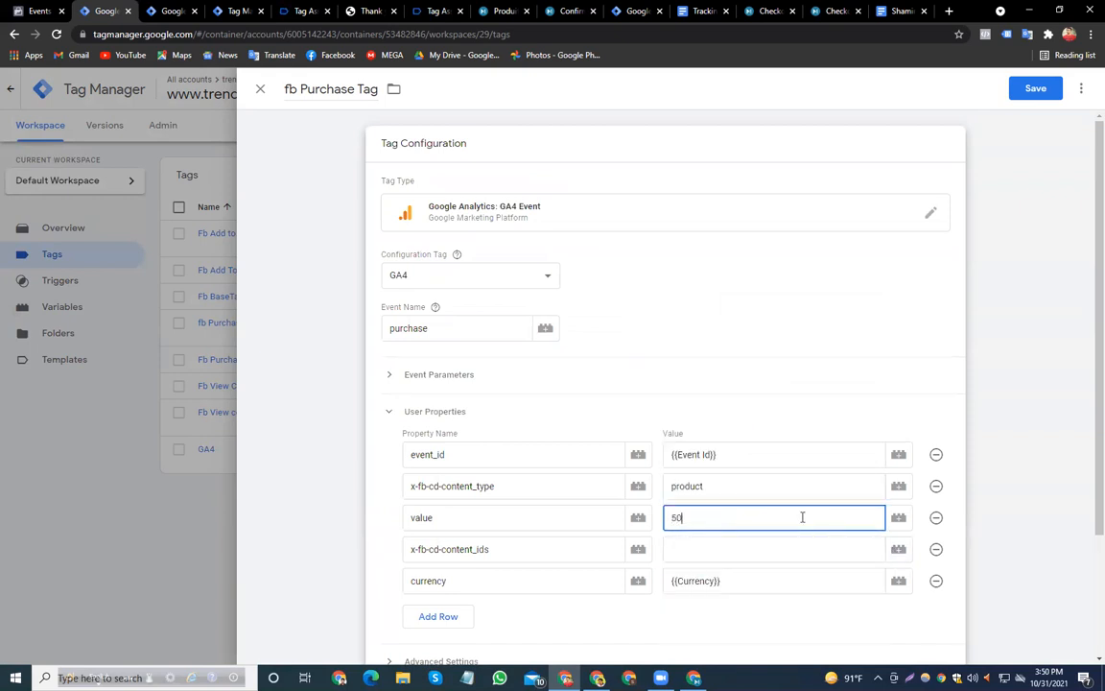
click(734, 553)
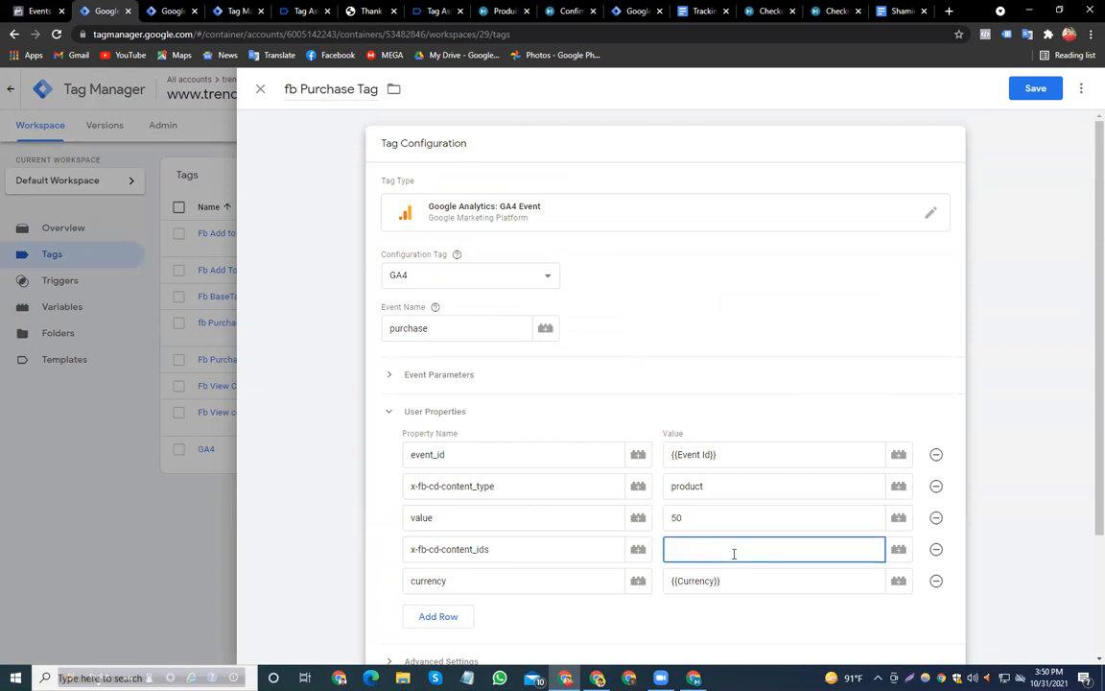
text(1234)
click(1034, 88)
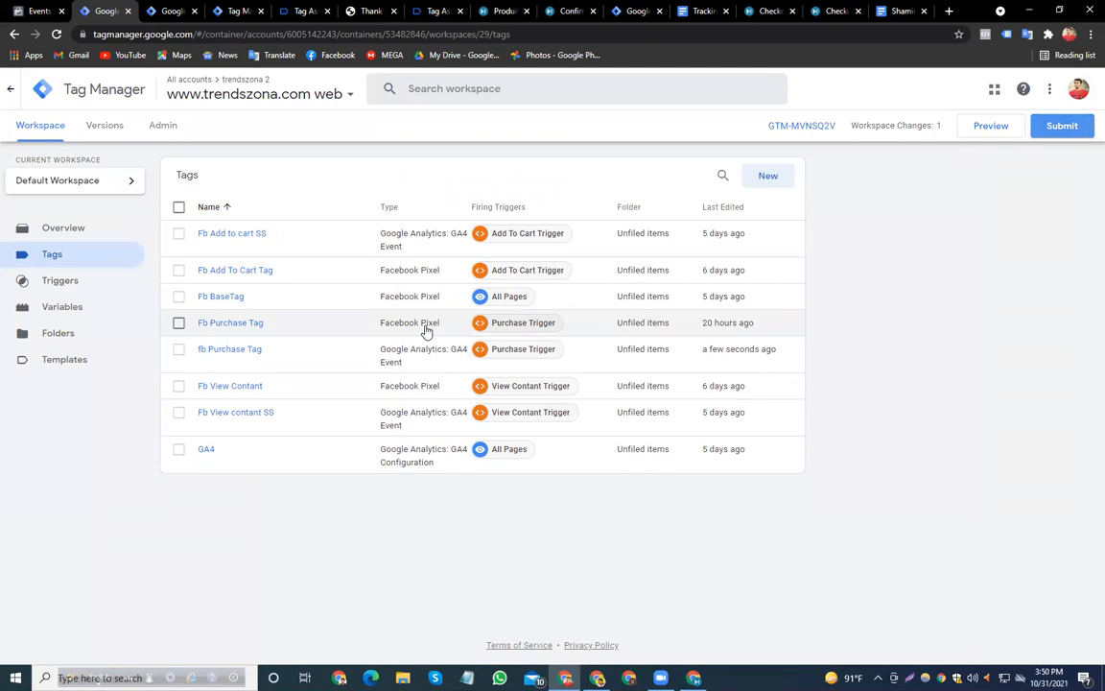
Submit and publish the changes of the trendszona.com web container without a version name or description
click(1061, 125)
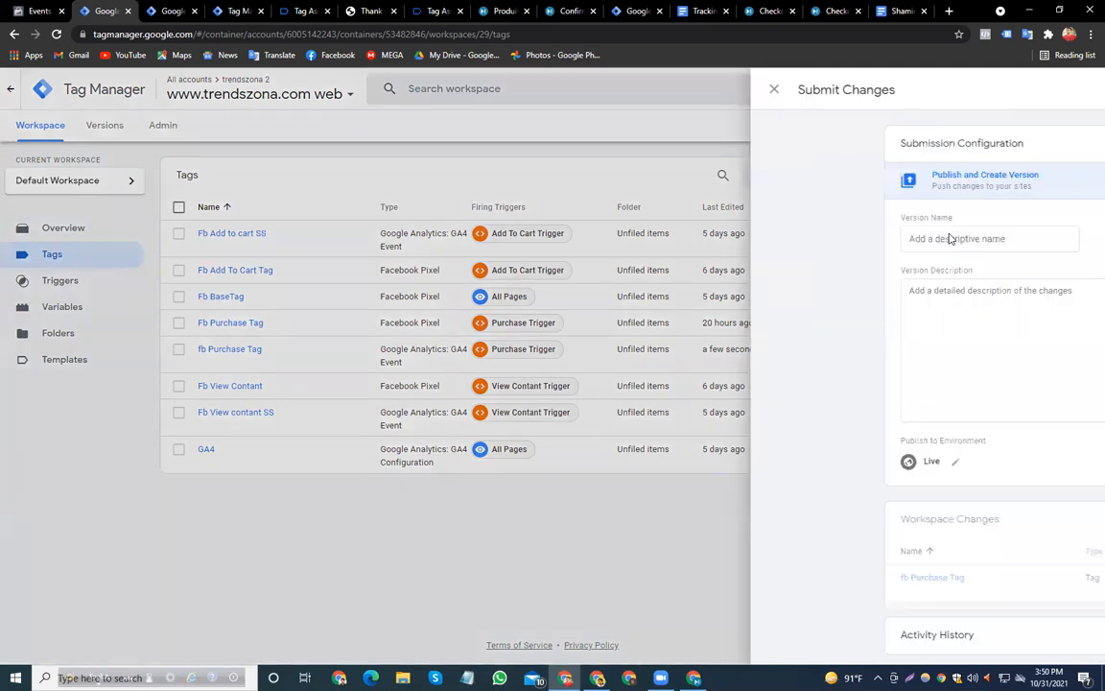
click(1036, 89)
click(731, 458)
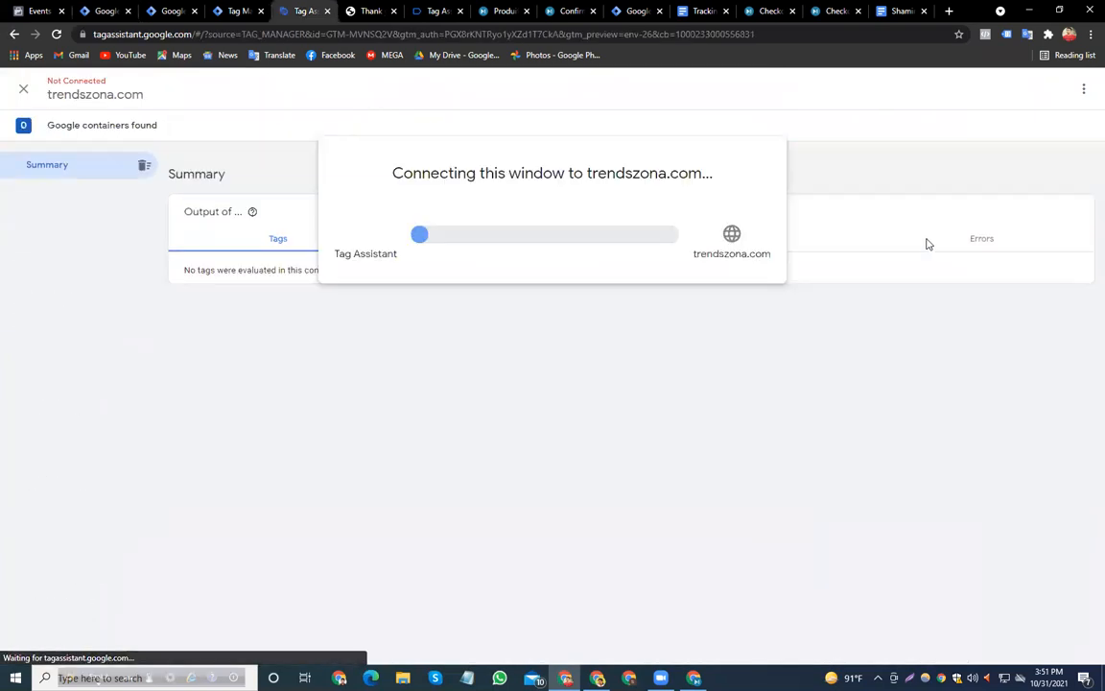
Connect Tag Assistant to trendszona.com and continue into the web container's debug session
click(351, 16)
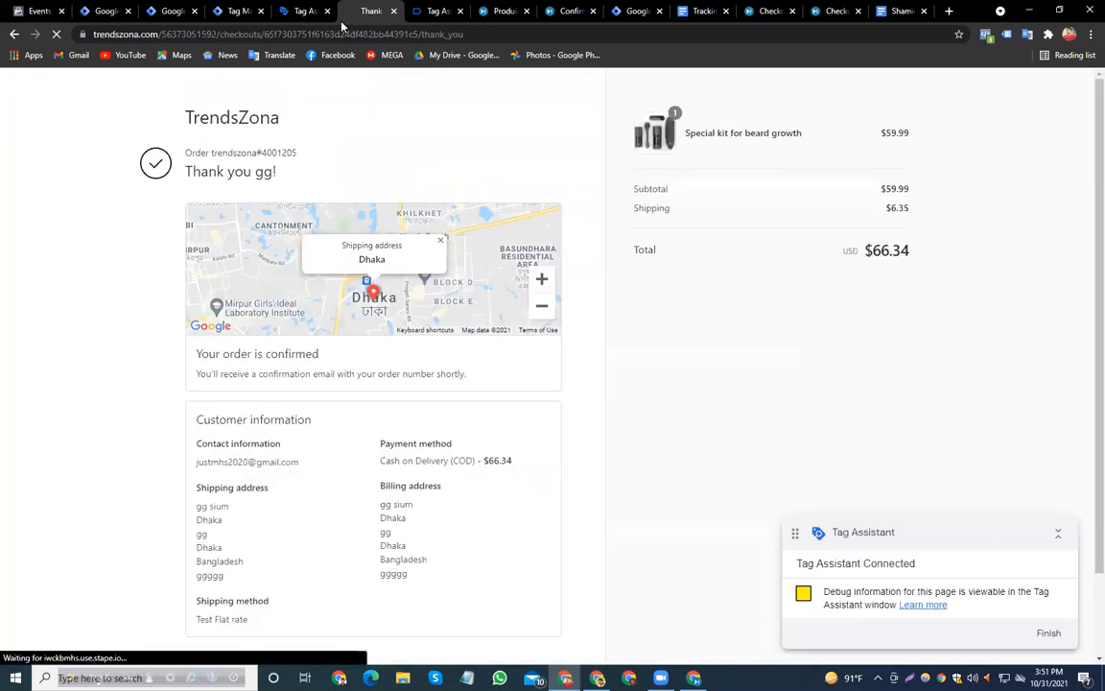
click(313, 6)
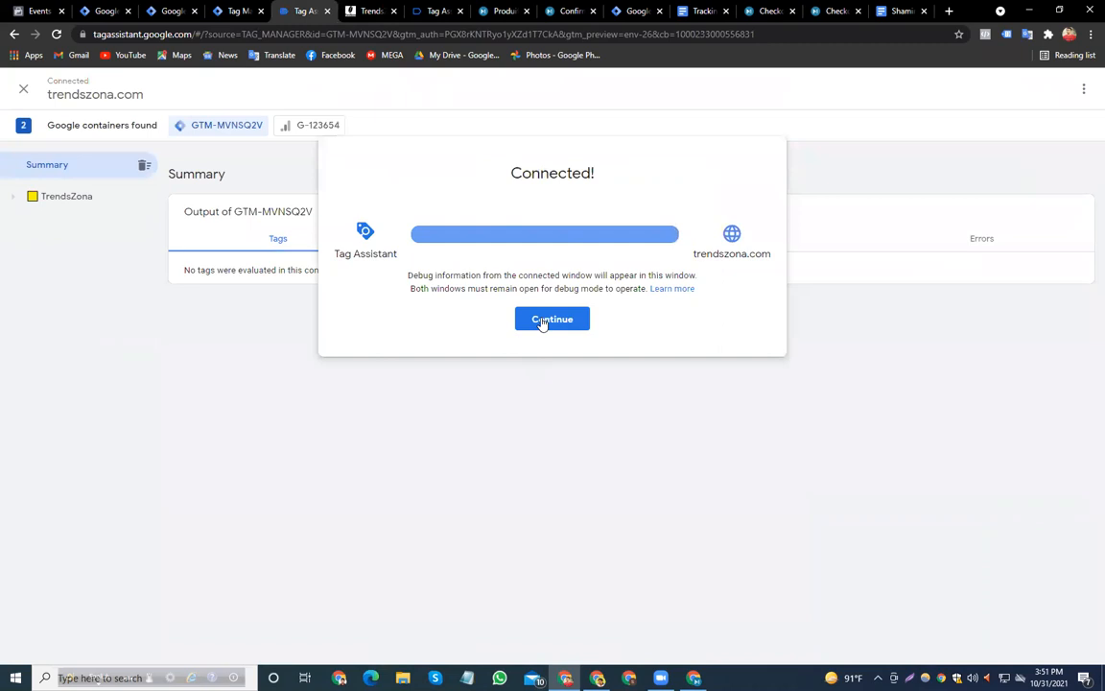
click(542, 320)
Add the Special kit for beard growth to the cart on the trendszona.com store and proceed to checkout
click(369, 10)
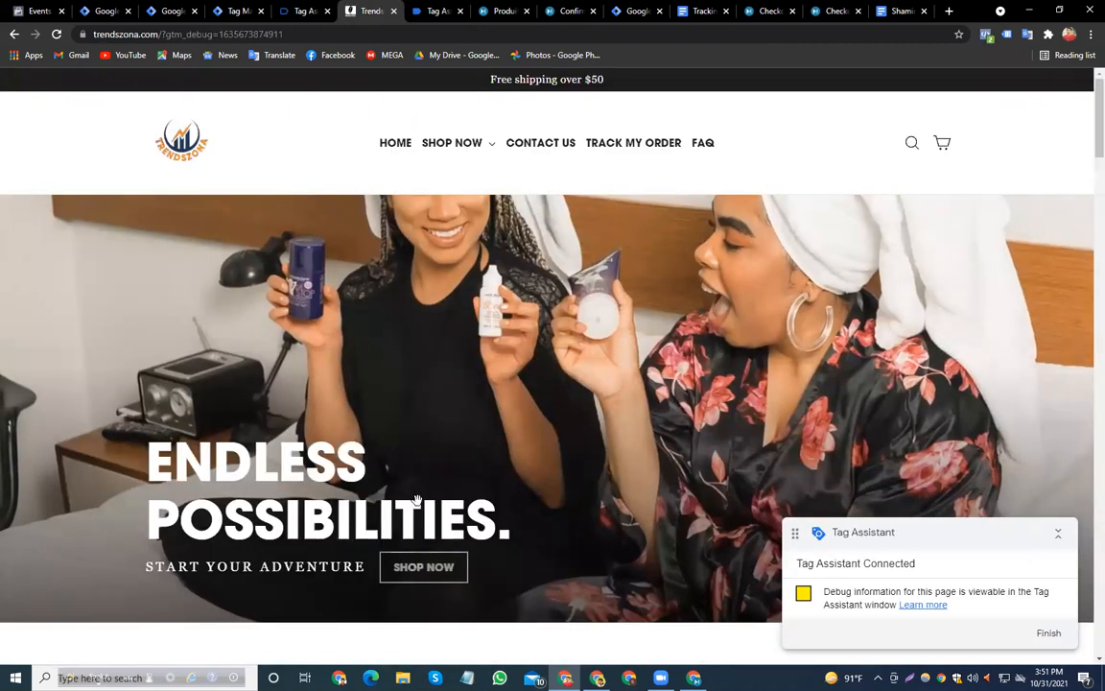
scroll(418, 499, down, 5)
click(557, 497)
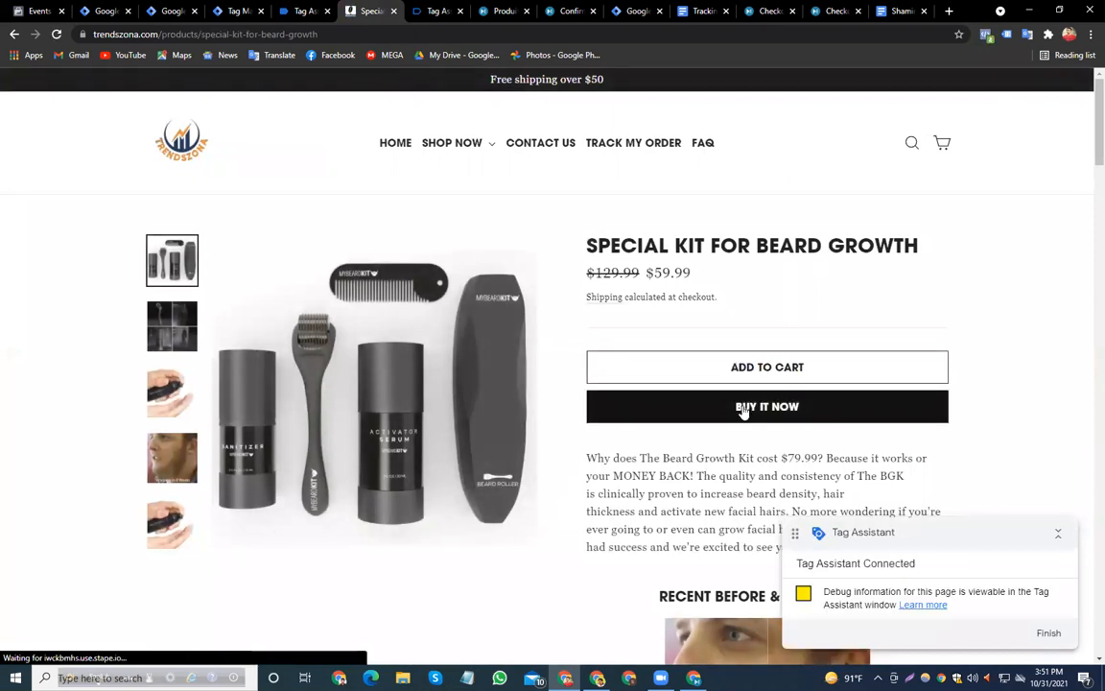
click(744, 408)
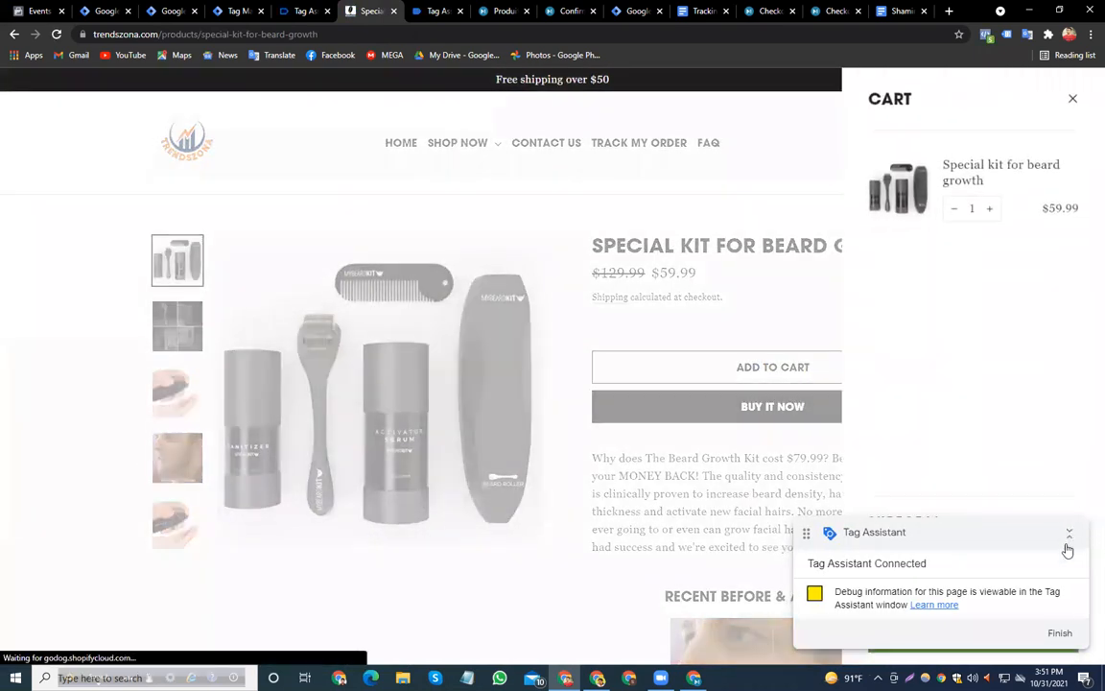
click(1067, 539)
click(1049, 636)
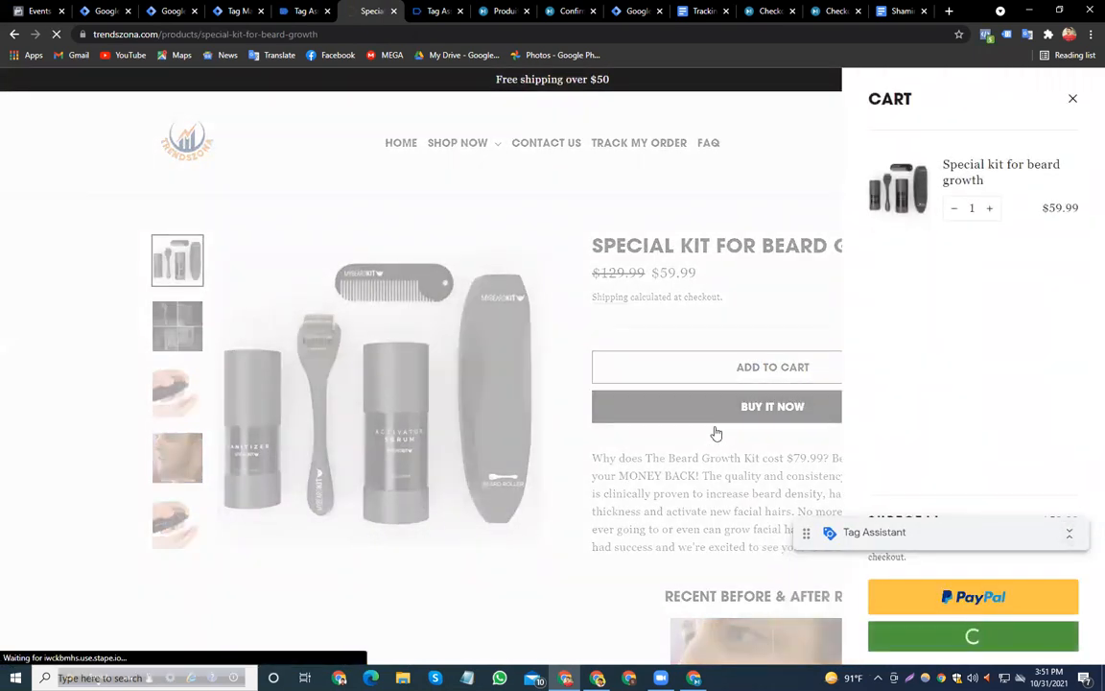
Fill in the checkout contact e-mail, name, shipping address and phone with the saved entries and continue to shipping
click(349, 213)
click(273, 250)
click(285, 320)
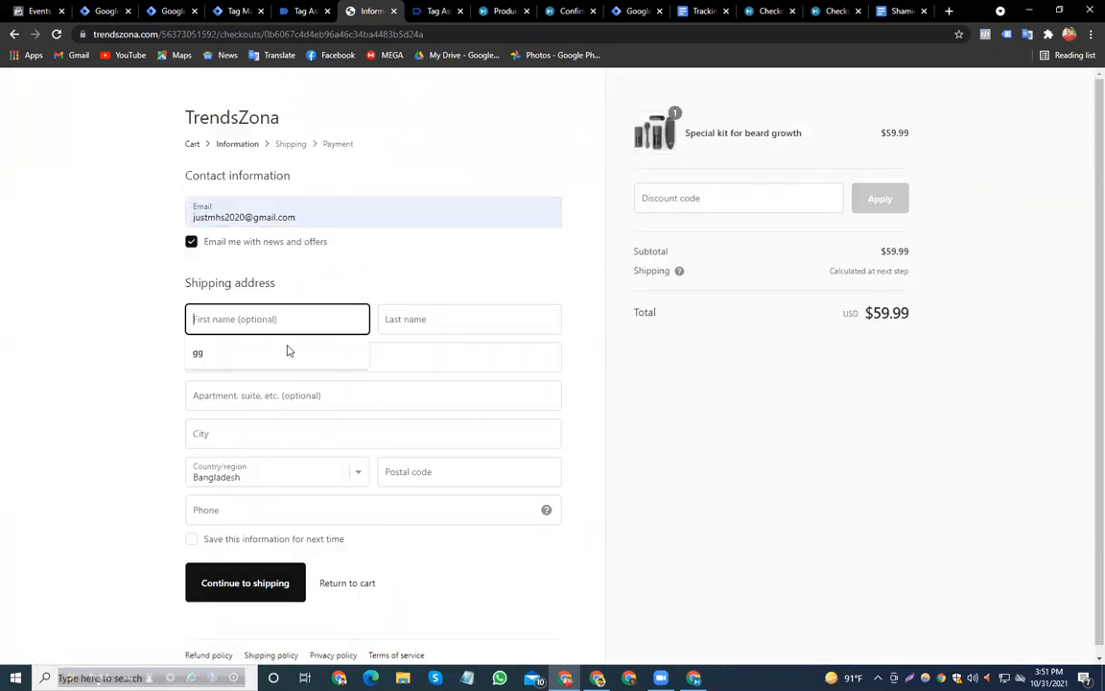
click(287, 352)
click(438, 316)
click(410, 357)
click(326, 361)
click(292, 396)
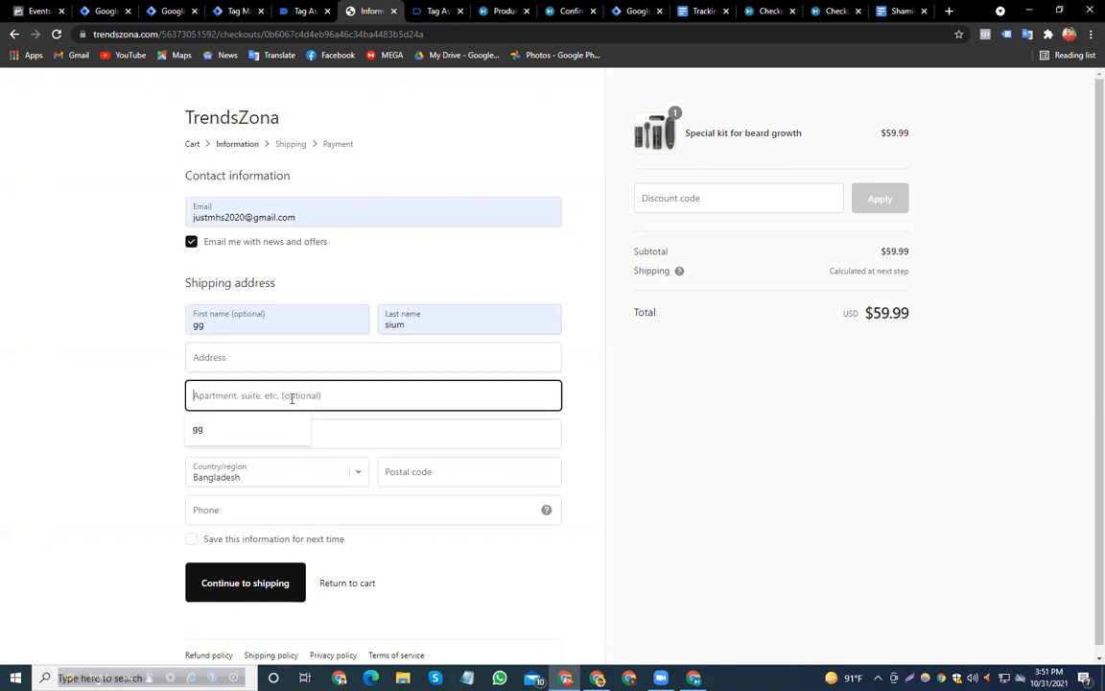
click(295, 426)
click(278, 360)
click(272, 387)
click(271, 508)
click(257, 542)
click(266, 432)
click(267, 463)
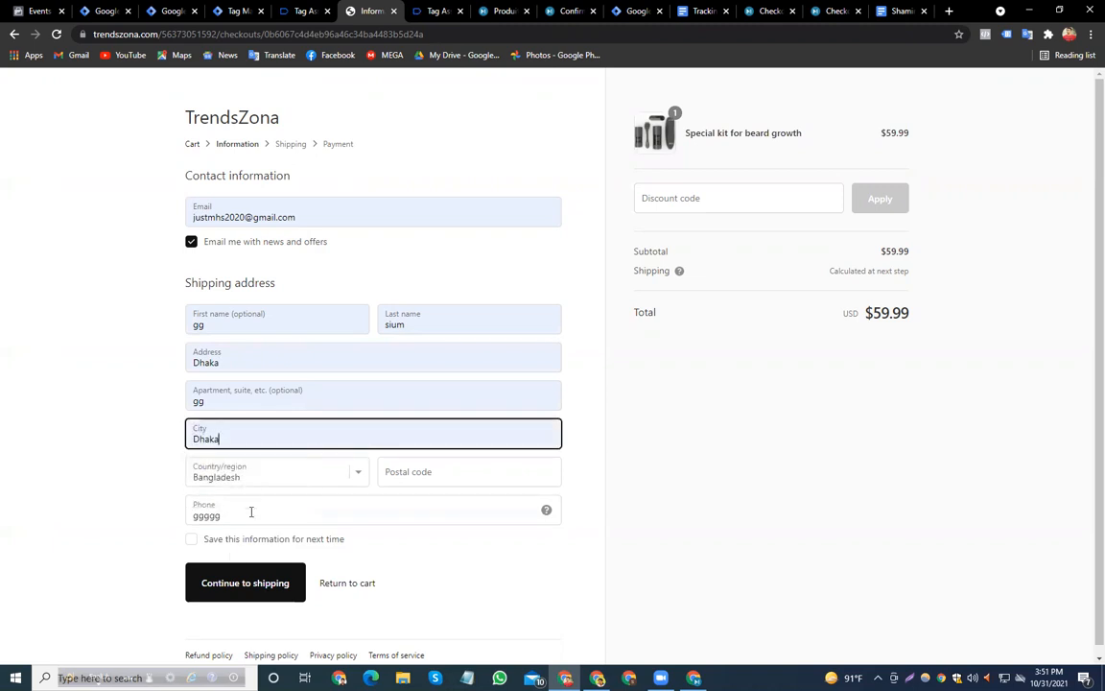
click(232, 584)
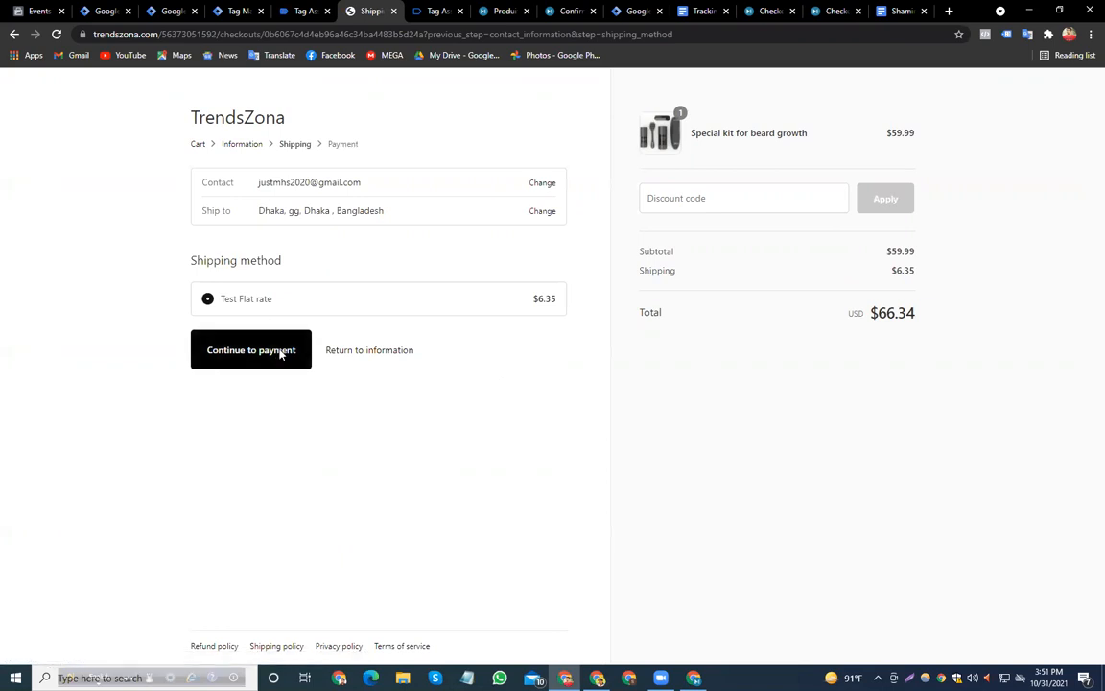
Keep Test Flat rate shipping, pay by Cash on Delivery (COD), and place the test order for the beard growth kit
click(277, 350)
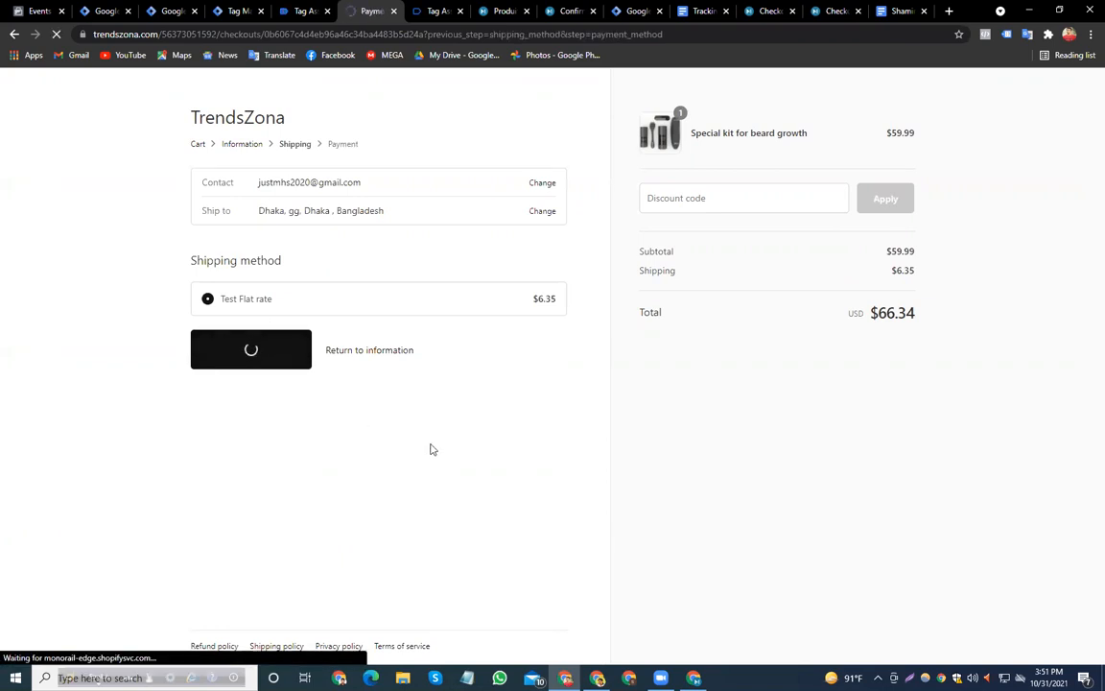
click(206, 551)
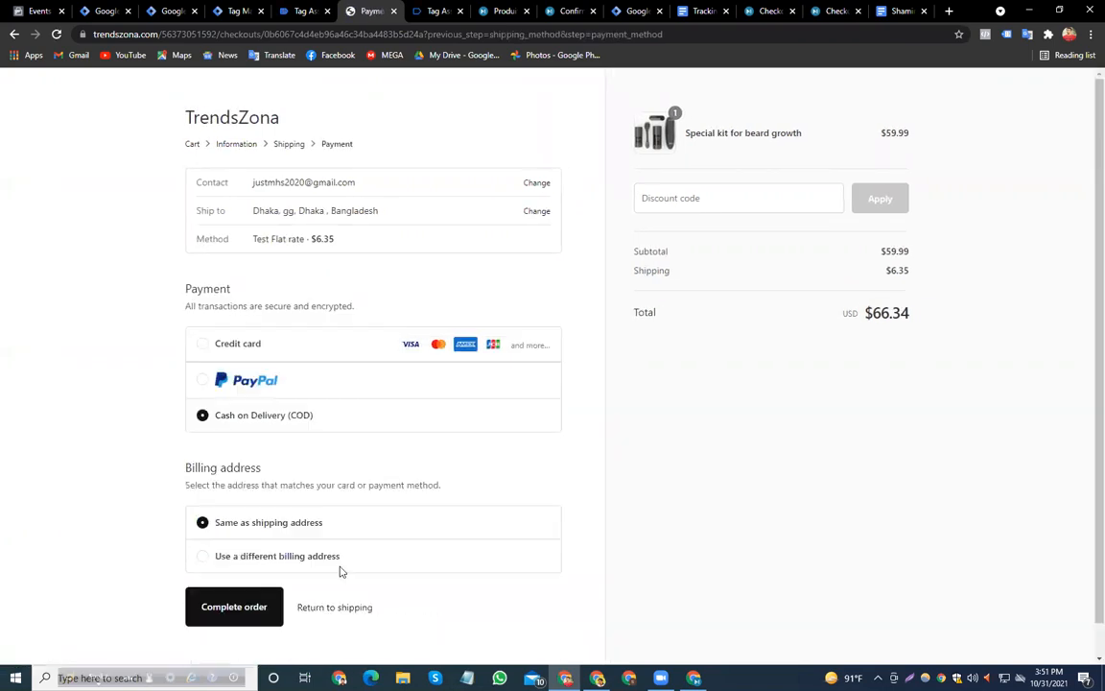
scroll(341, 570, down, 1)
click(249, 580)
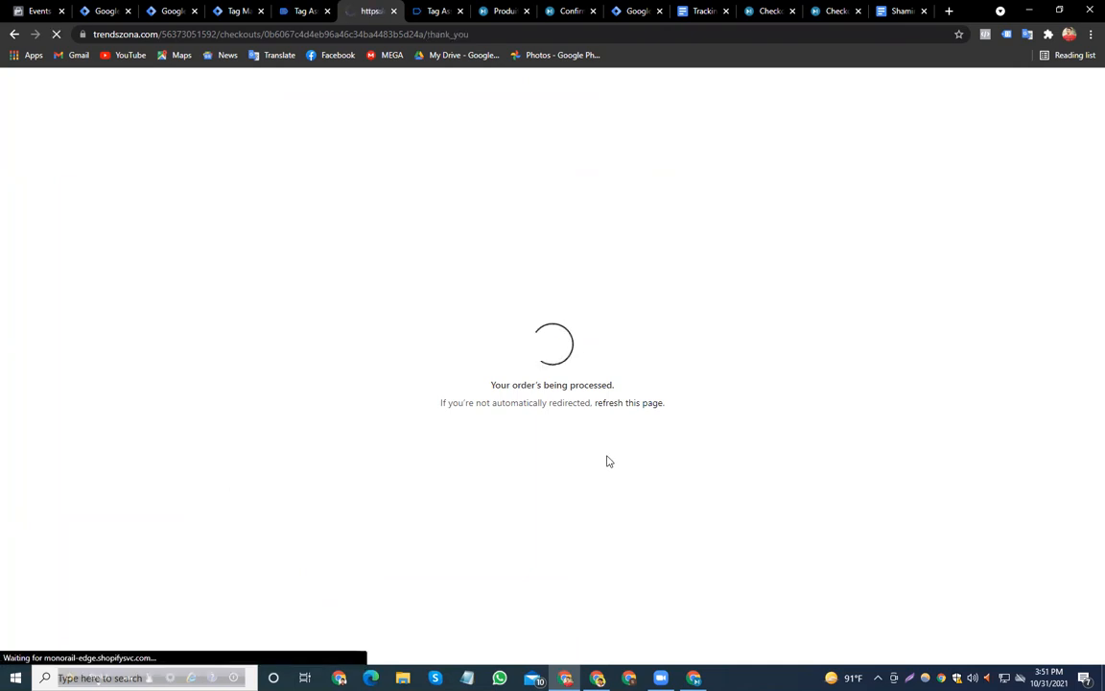
Review the fired tags in the trendszona.com debug session and examine the newest purchase event in the server container preview
click(305, 11)
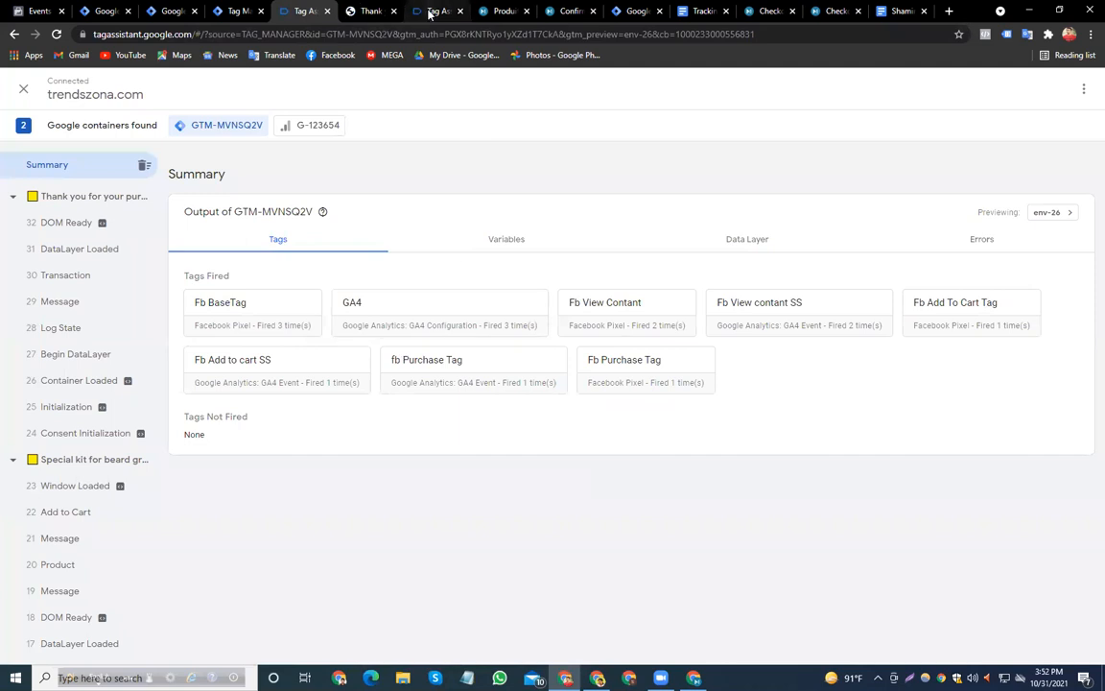
click(431, 11)
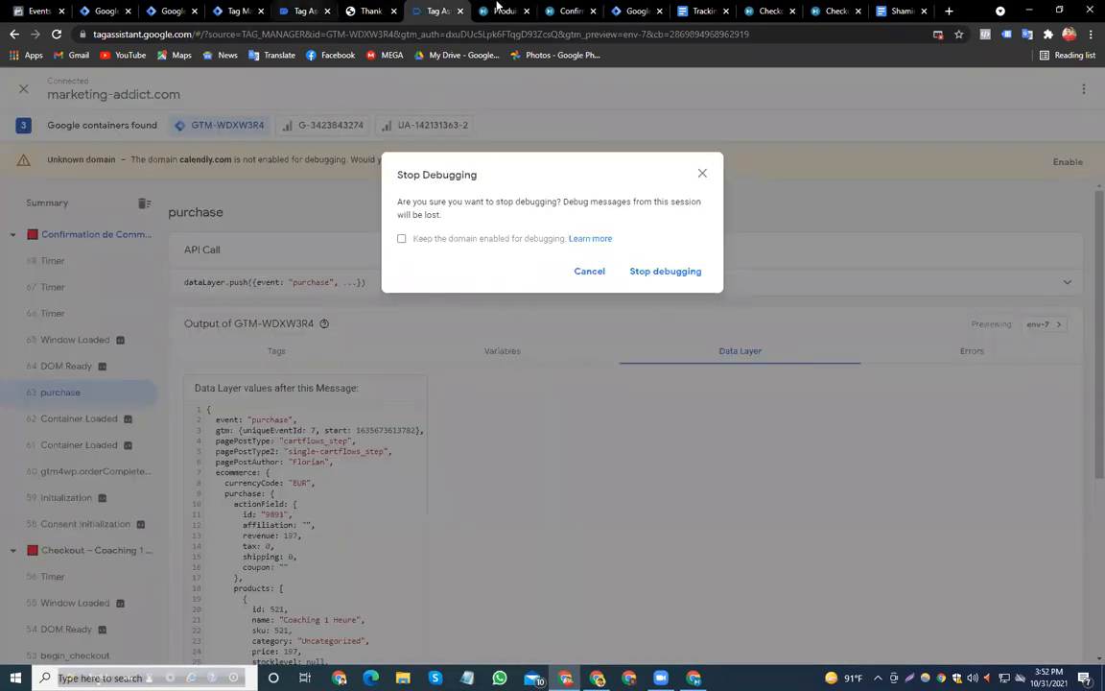
click(233, 12)
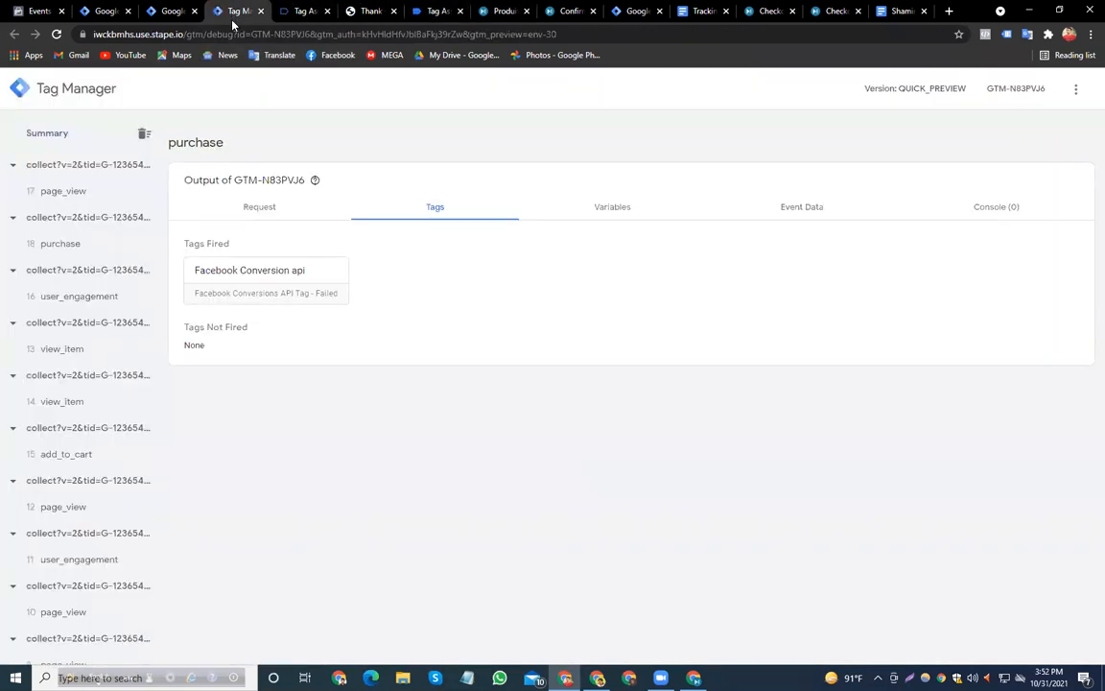
scroll(75, 154, down, 2)
click(73, 179)
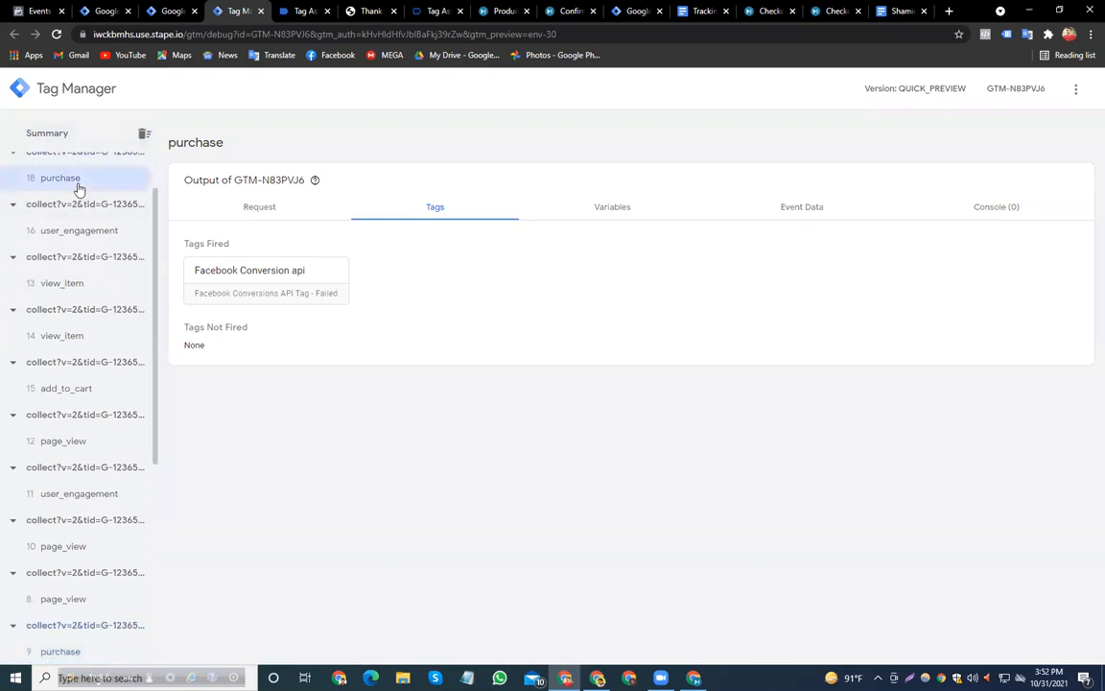
scroll(113, 248, up, 2)
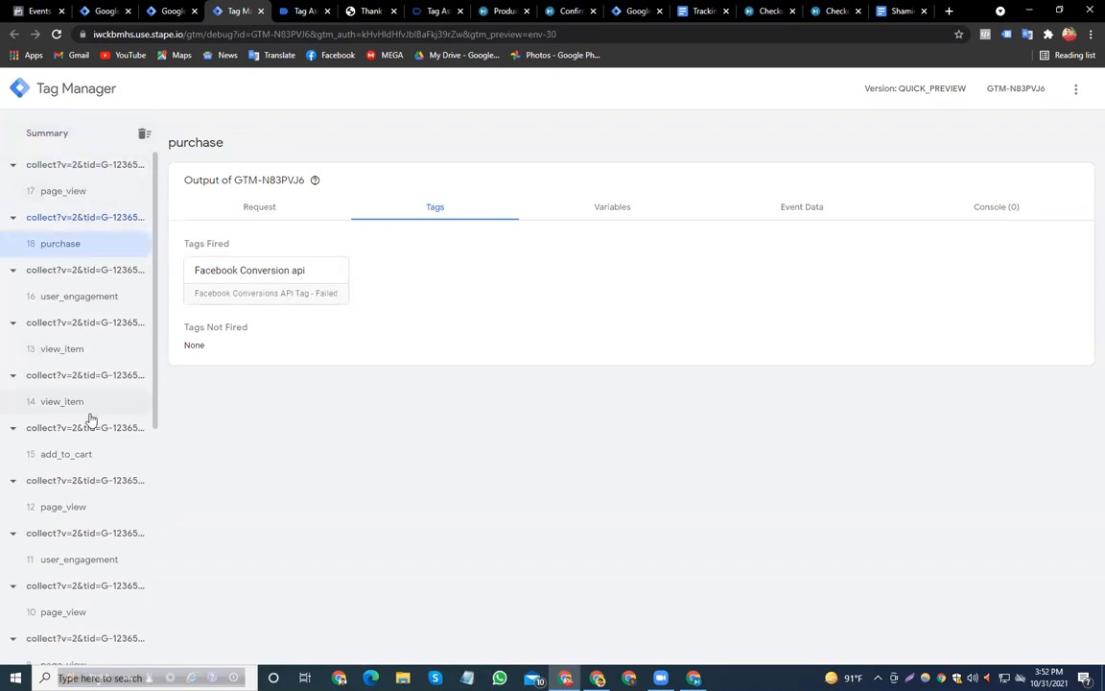
scroll(91, 583, down, 4)
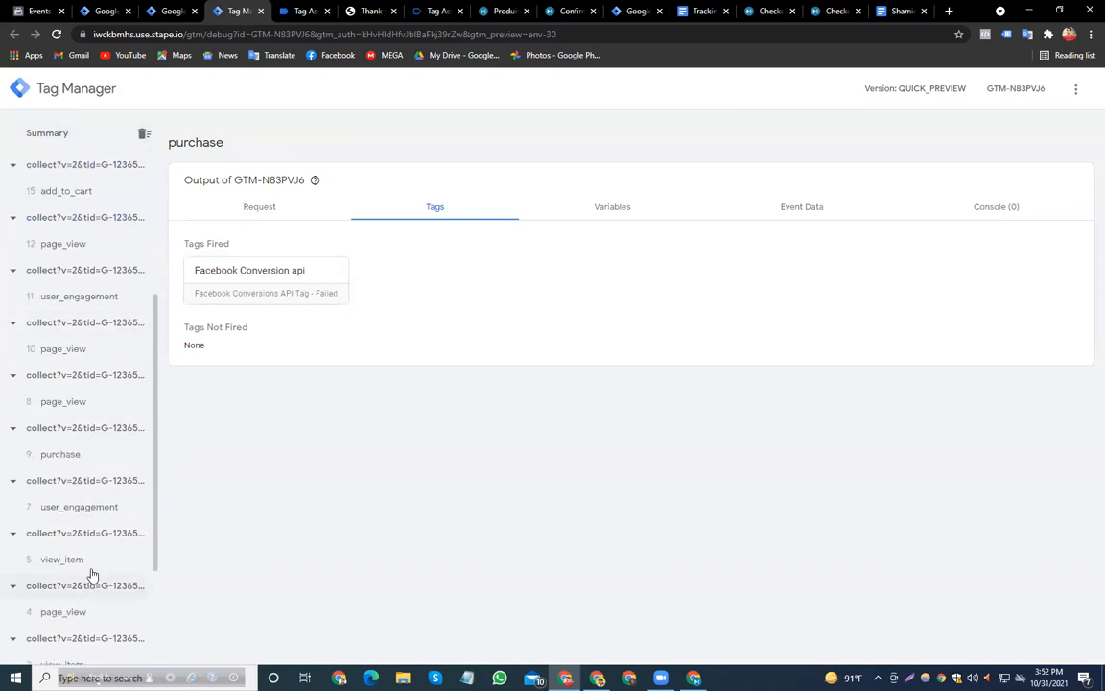
scroll(92, 575, up, 2)
scroll(93, 561, down, 2)
scroll(96, 427, up, 3)
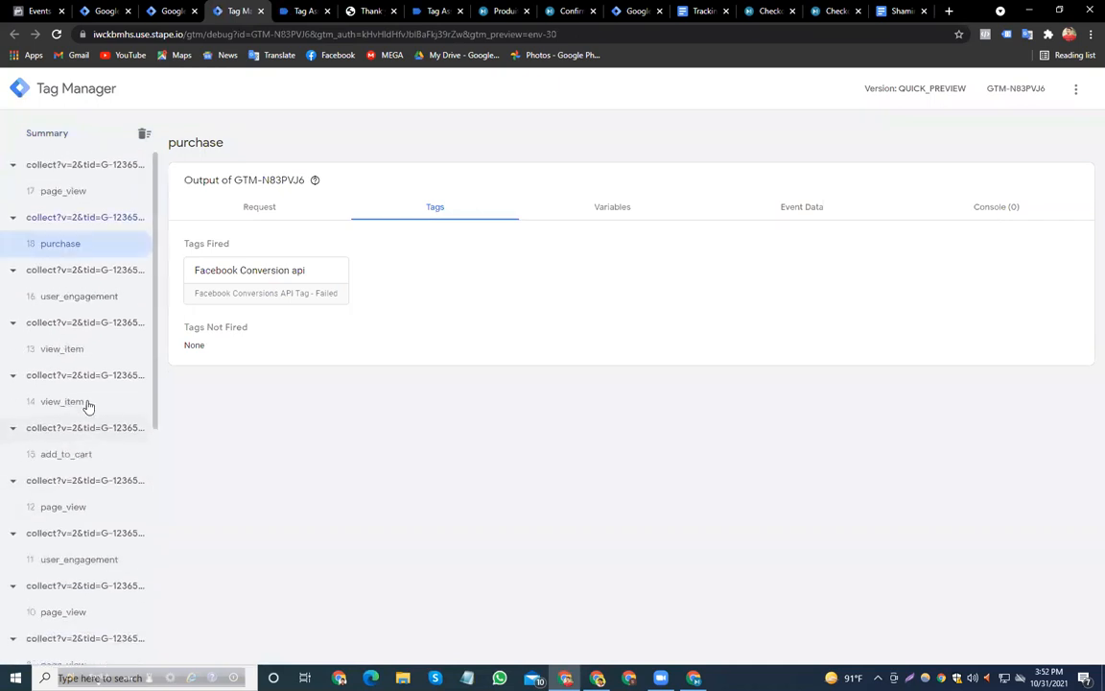
Inspect the Facebook Conversion api tag details for the purchase event, including its outgoing request to graph.facebook.com and the response
click(288, 290)
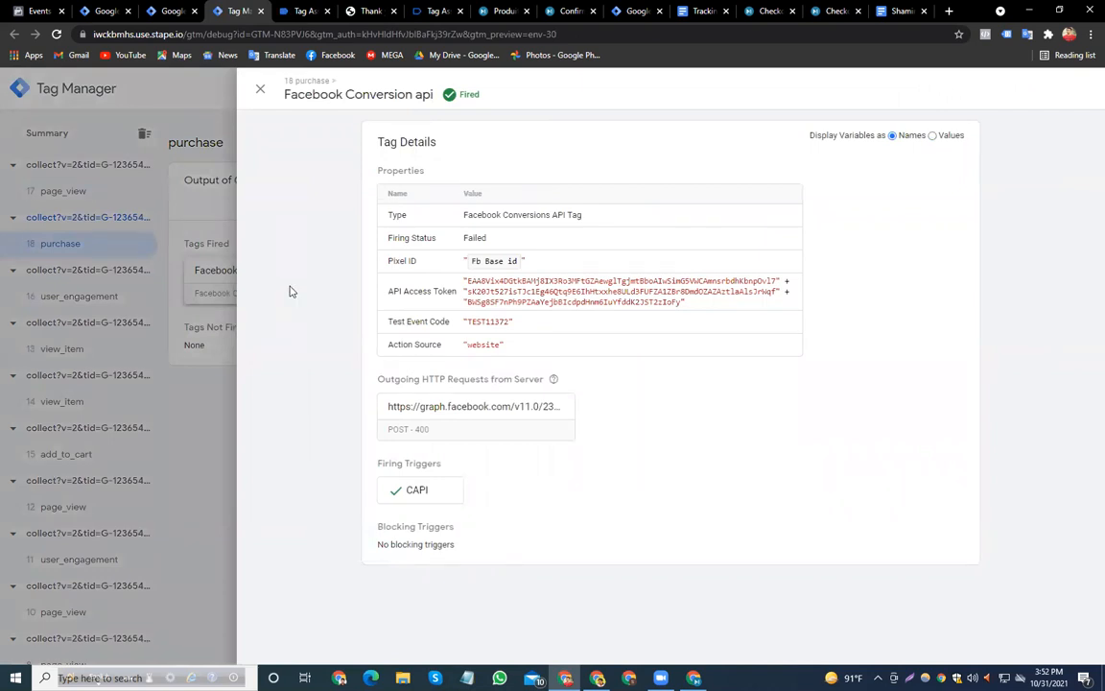
click(461, 434)
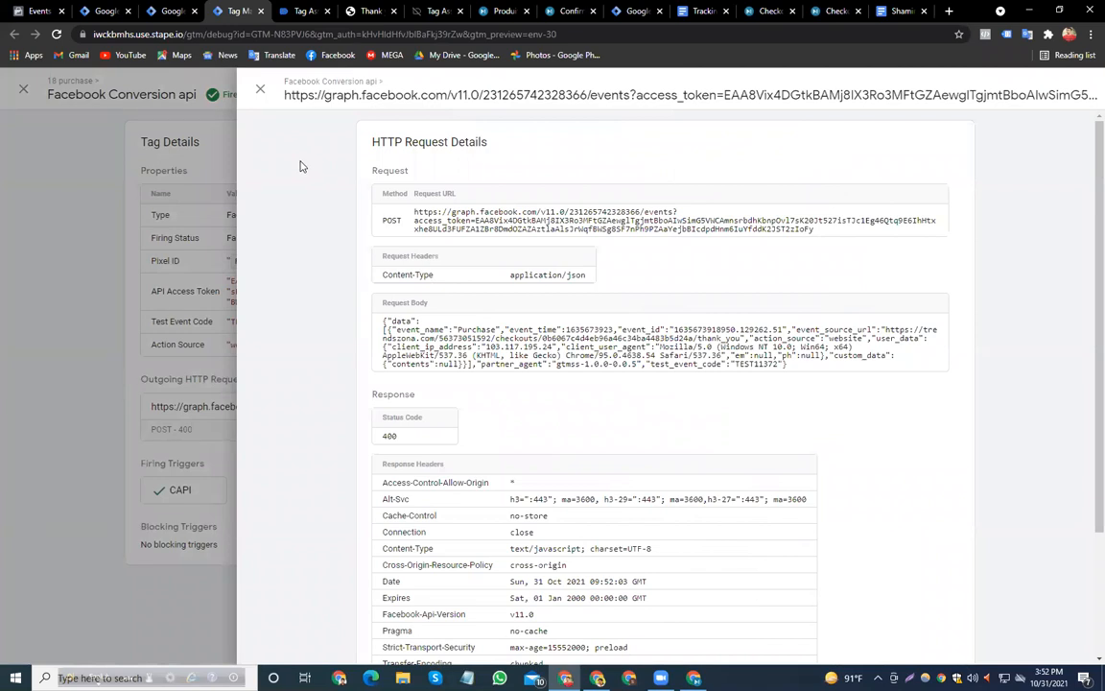
click(260, 90)
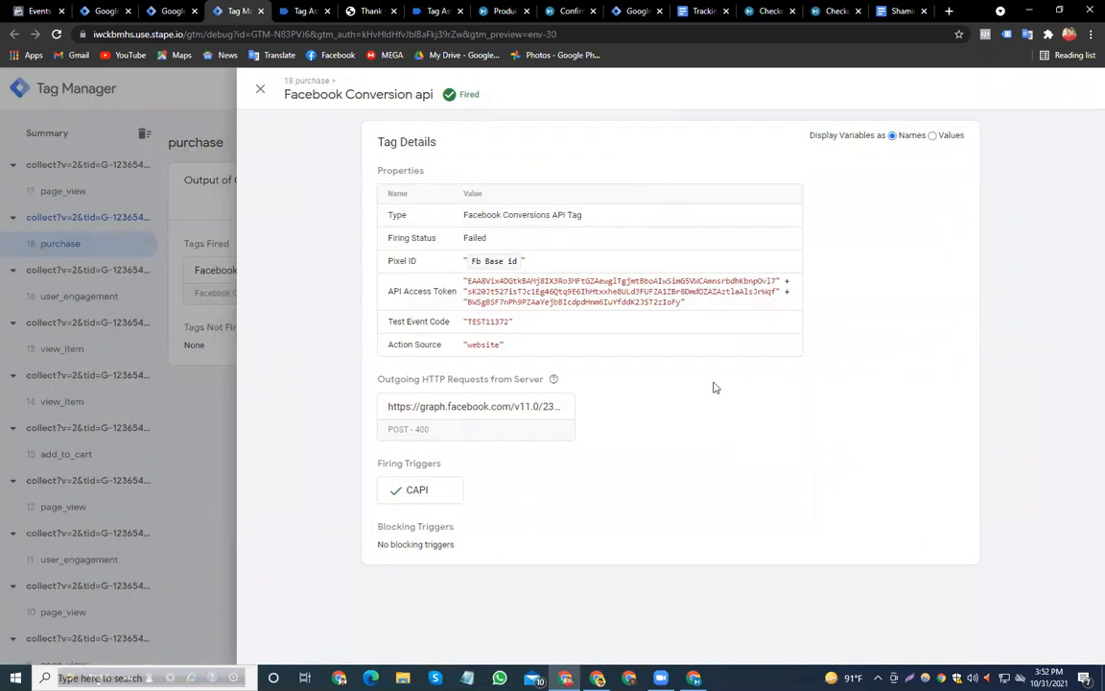
click(489, 436)
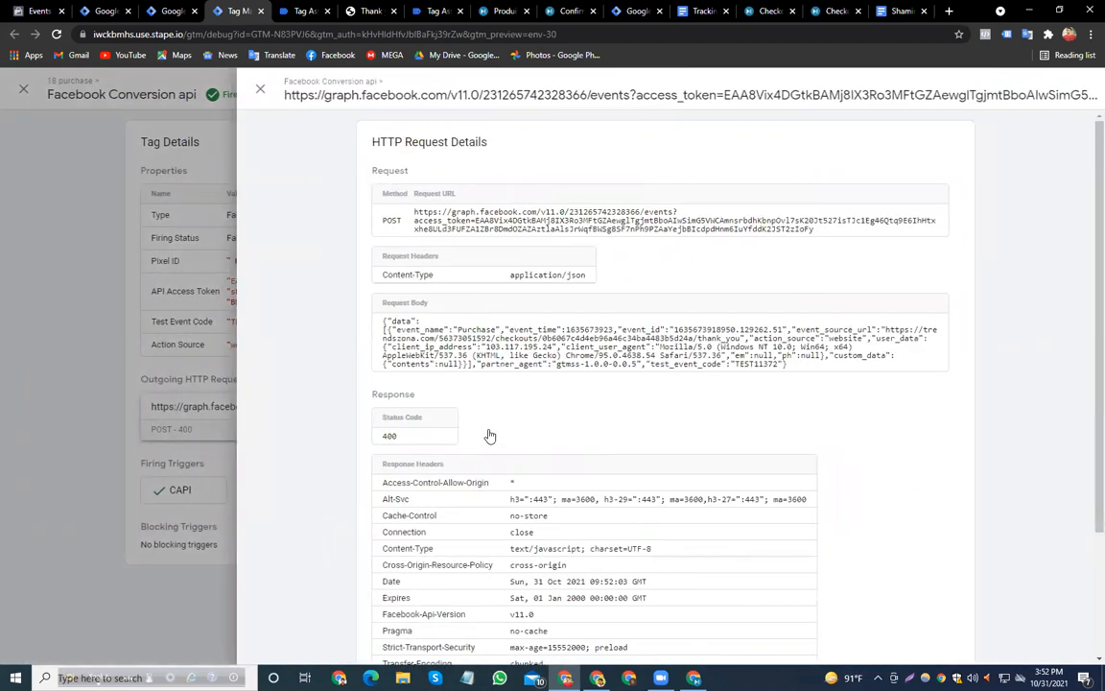
scroll(641, 427, down, 3)
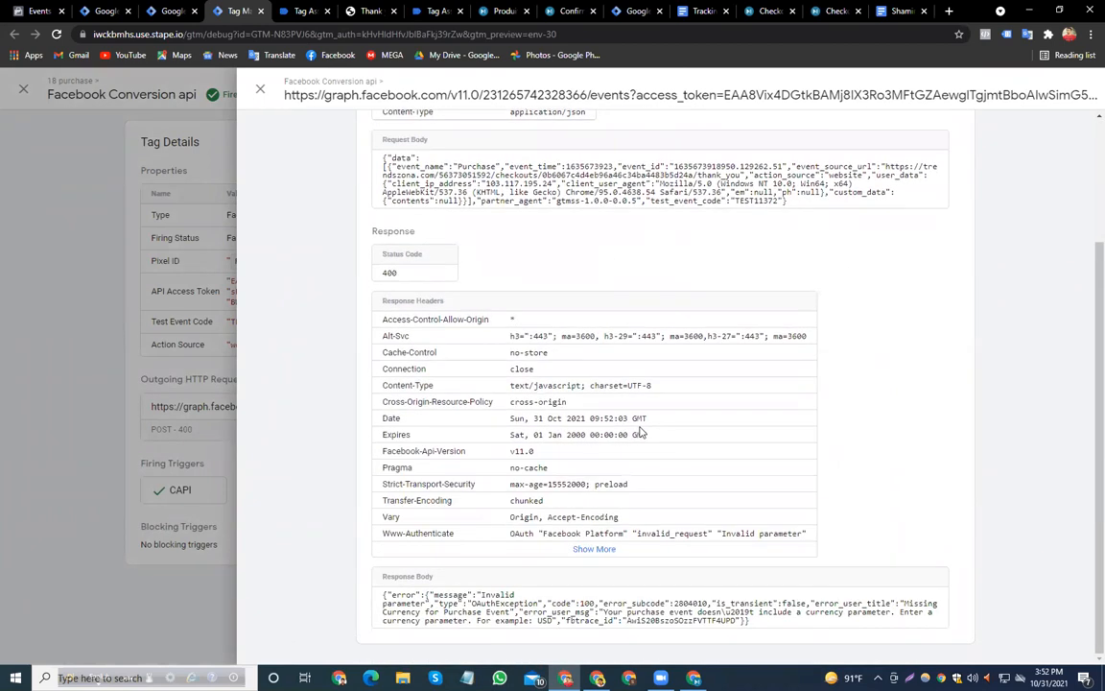
scroll(641, 431, up, 3)
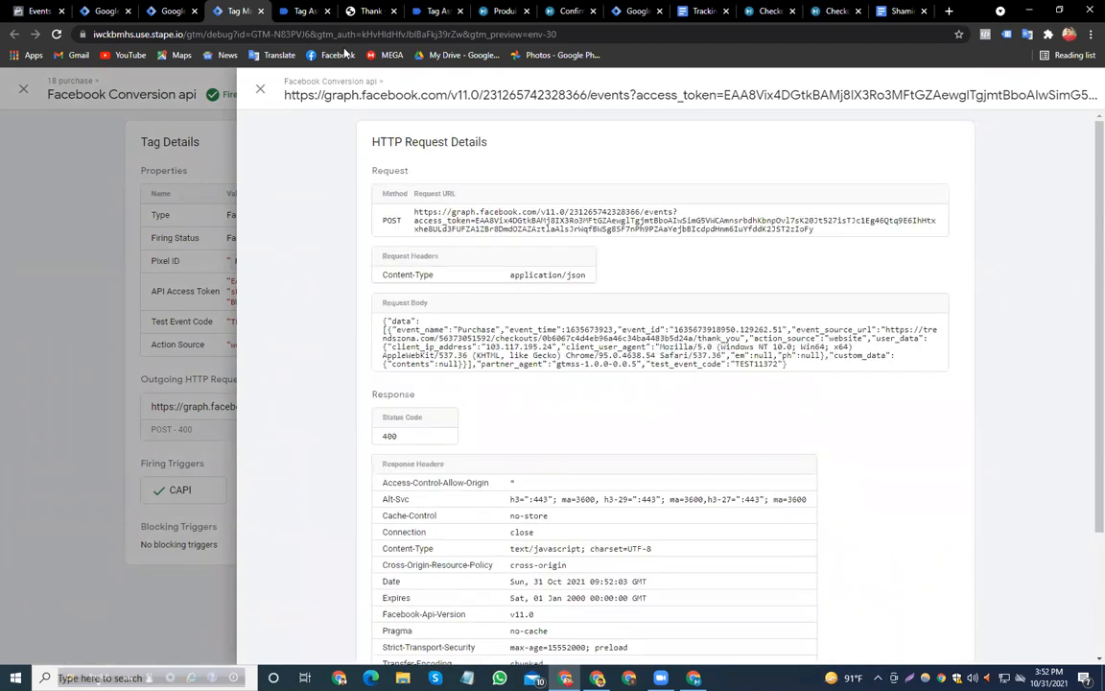
click(259, 90)
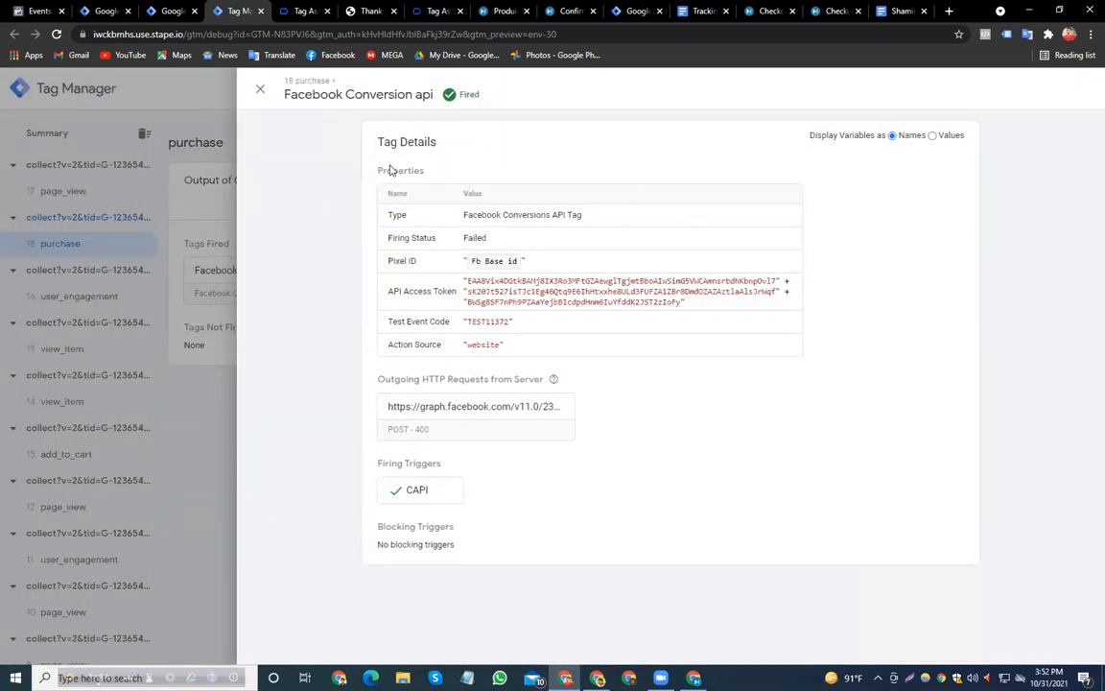
click(260, 89)
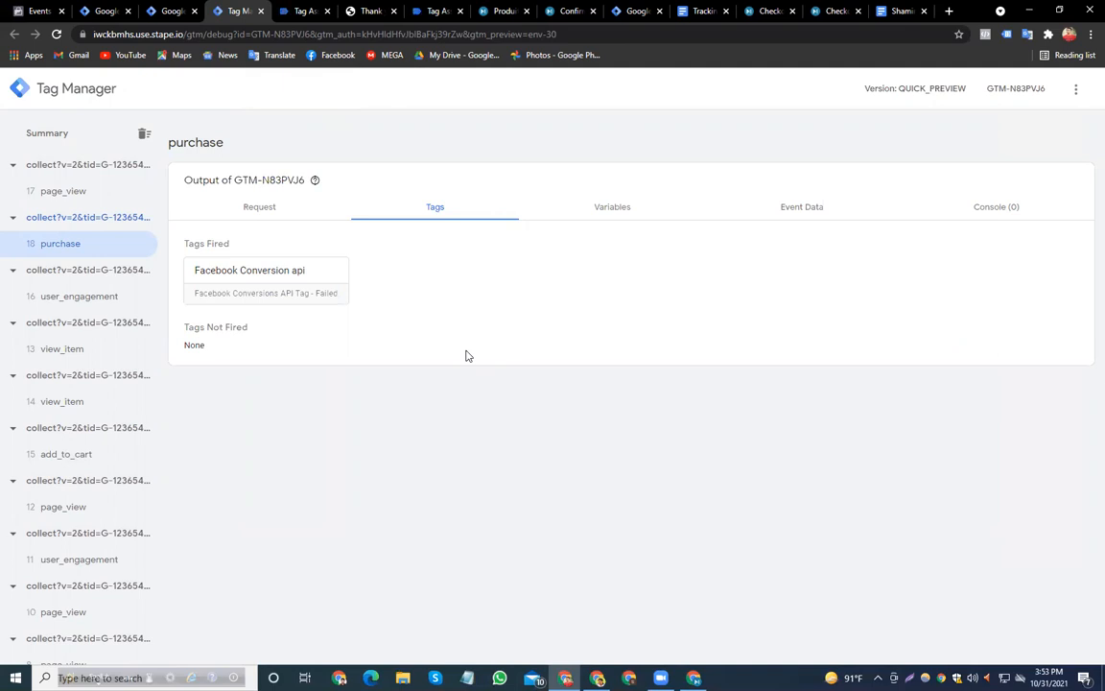
click(284, 273)
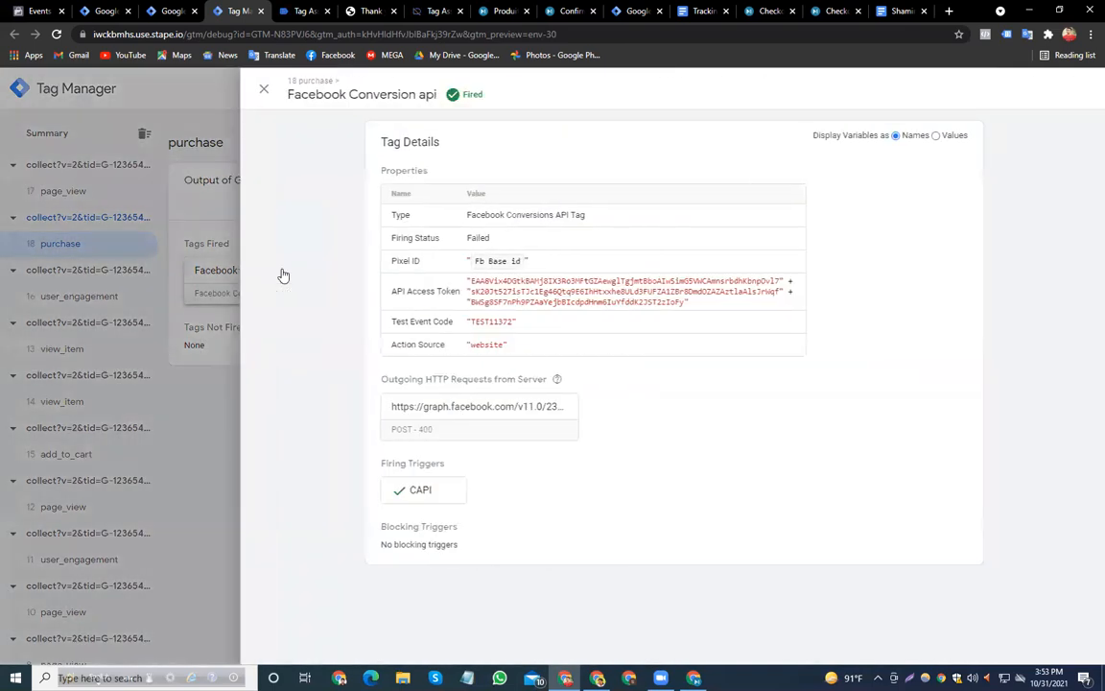
click(260, 89)
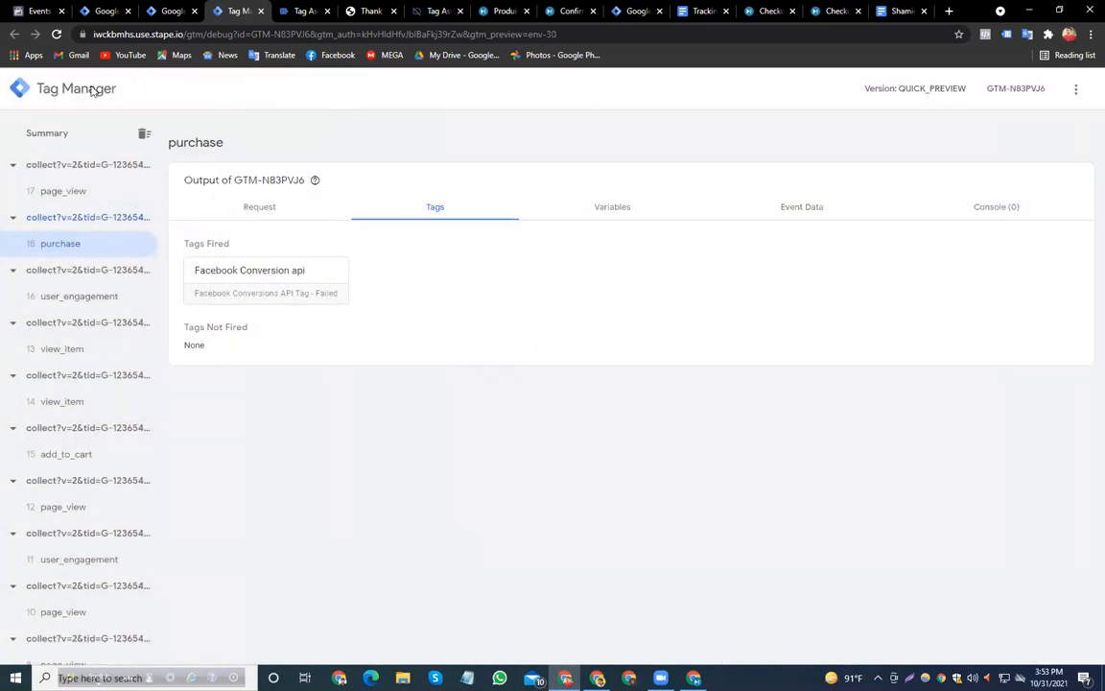